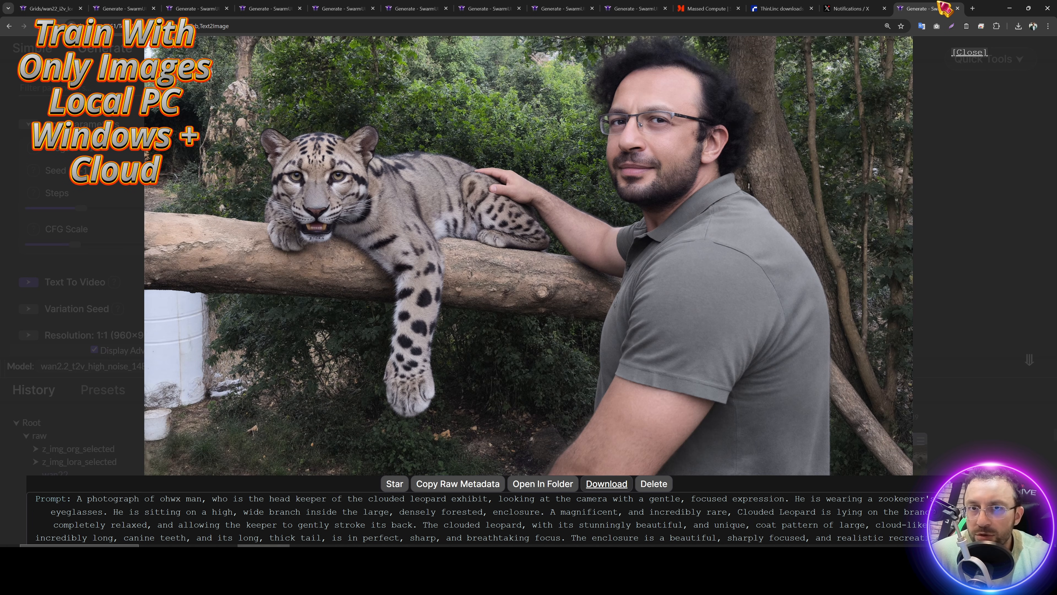
Step: Browse through the generated images of the trained subject one by one in the full-size image viewer
{"action": "key", "text": "Right"}
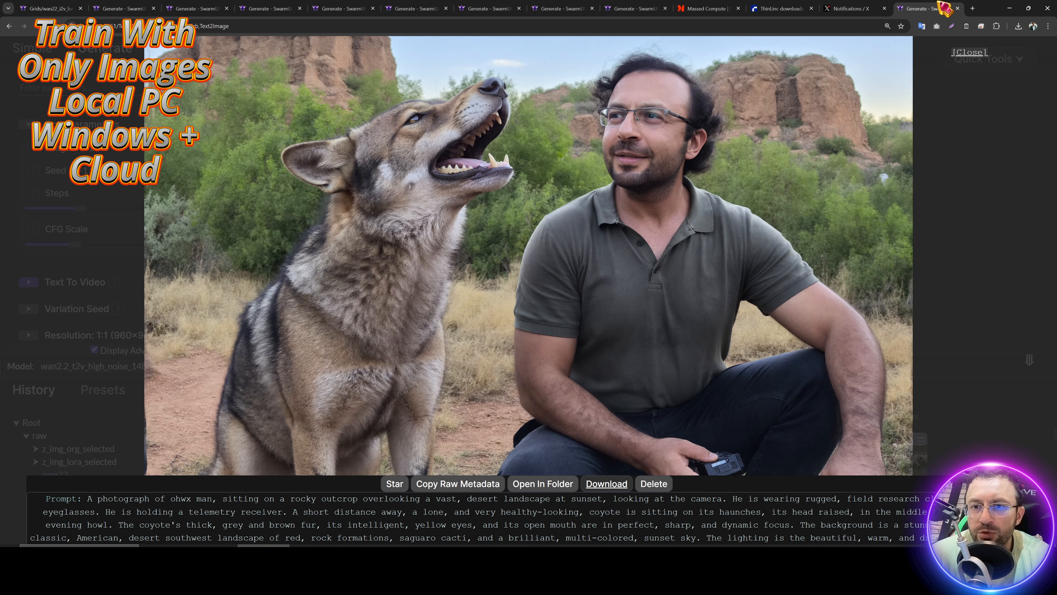
{"action": "key", "text": "Right"}
{"action": "key", "text": "Right"}
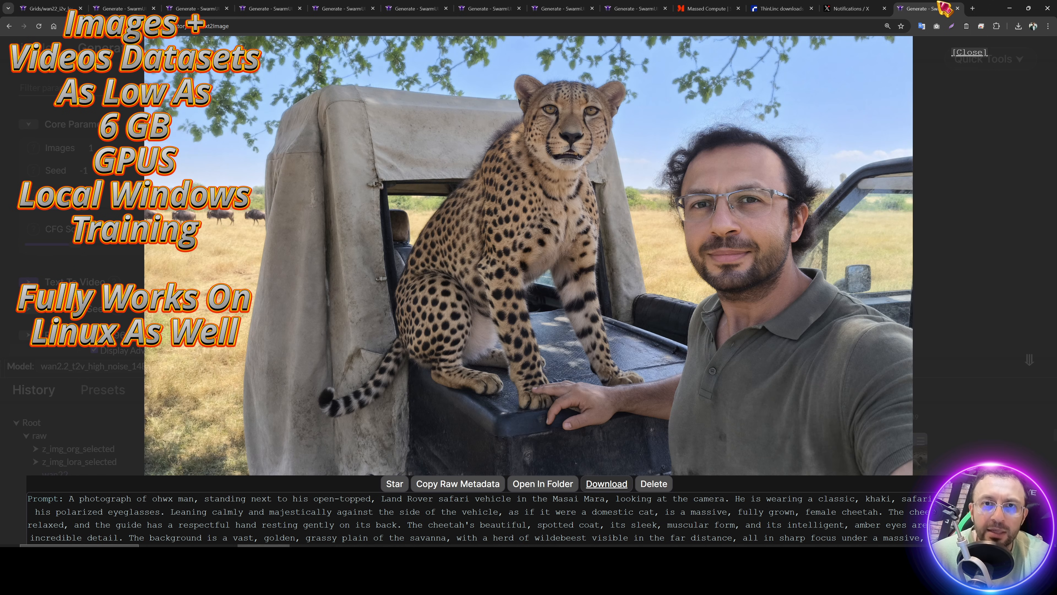
{"action": "key", "text": "Right"}
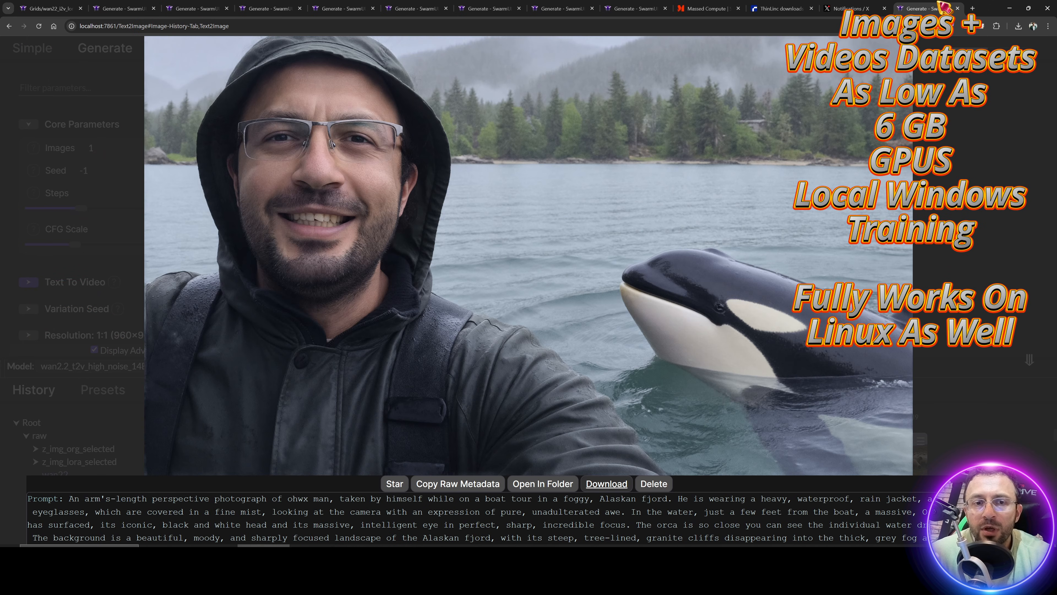
{"action": "key", "text": "Right"}
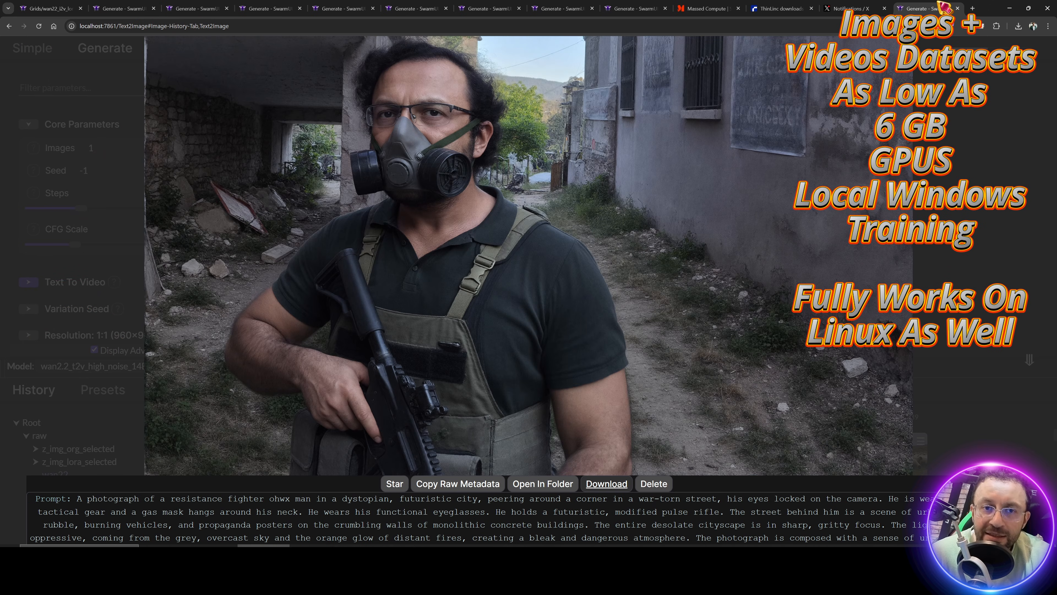
{"action": "key", "text": "Right"}
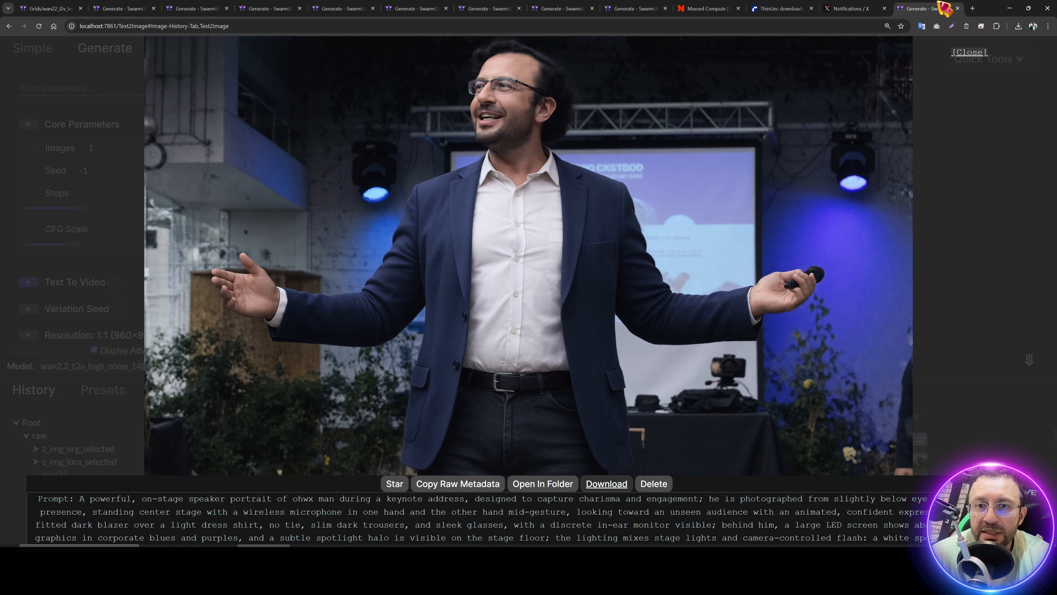
{"action": "key", "text": "Right"}
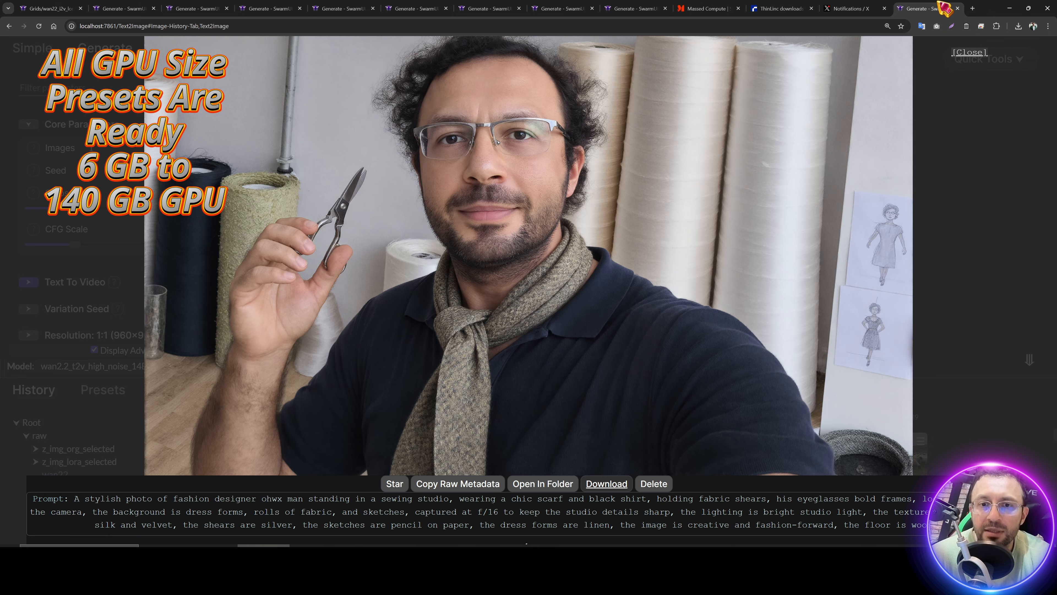
{"action": "key", "text": "Right"}
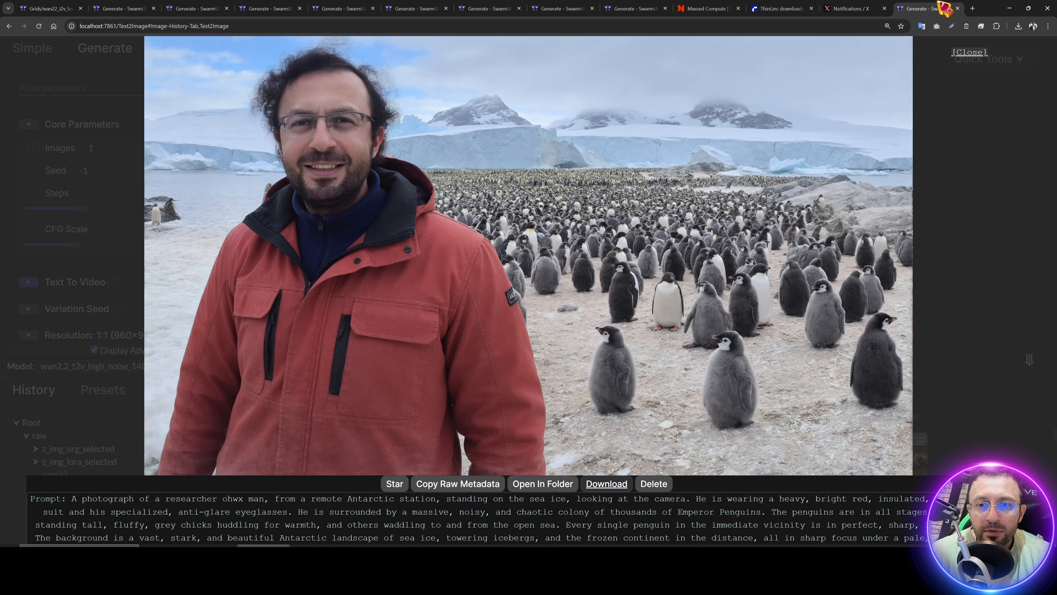
{"action": "key", "text": "Right"}
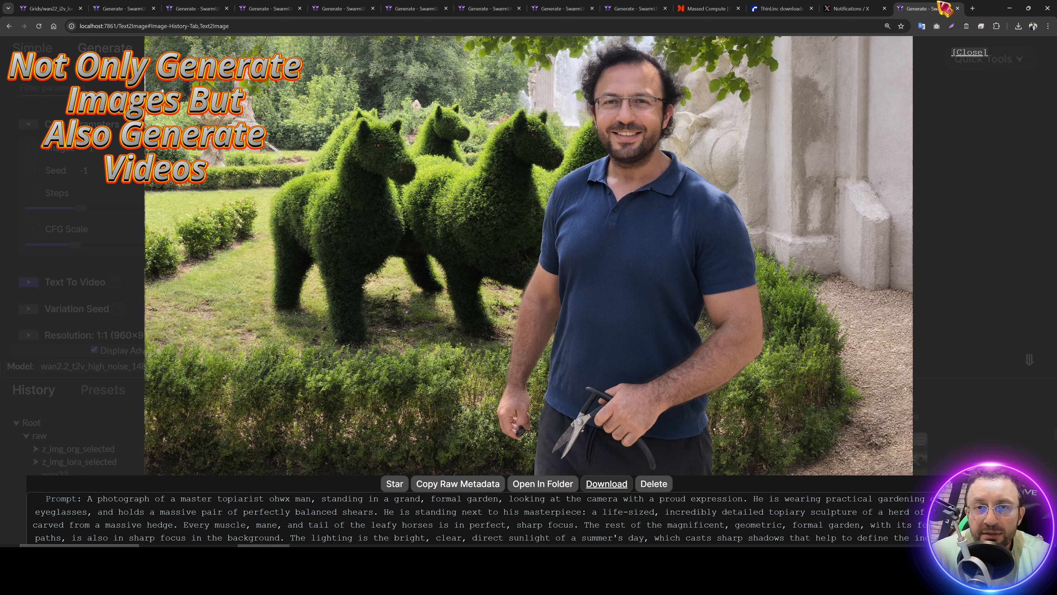
{"action": "key", "text": "Right"}
{"action": "key", "text": "Right"}
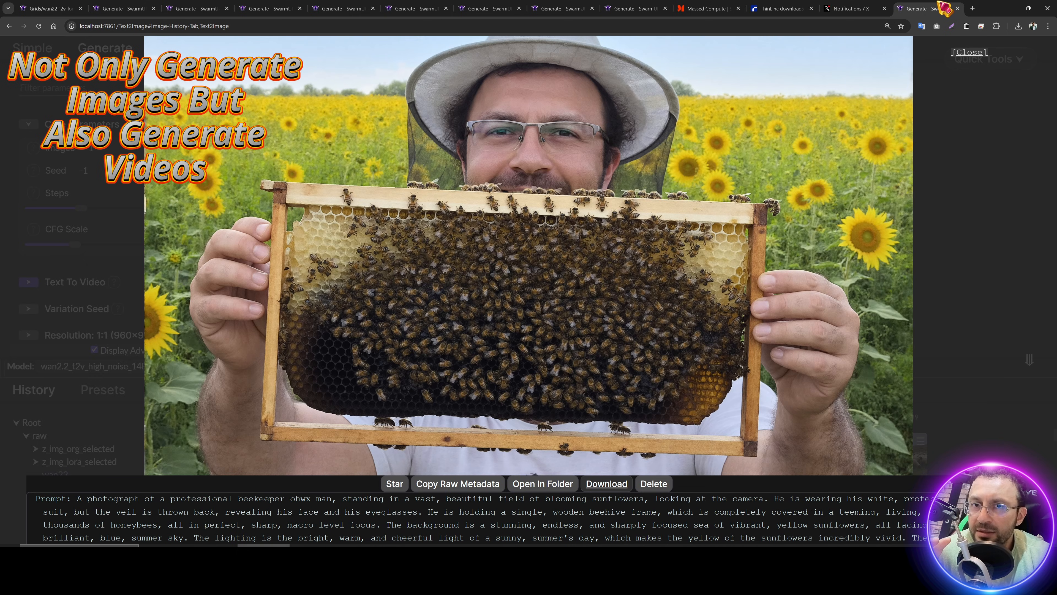
{"action": "key", "text": "Right"}
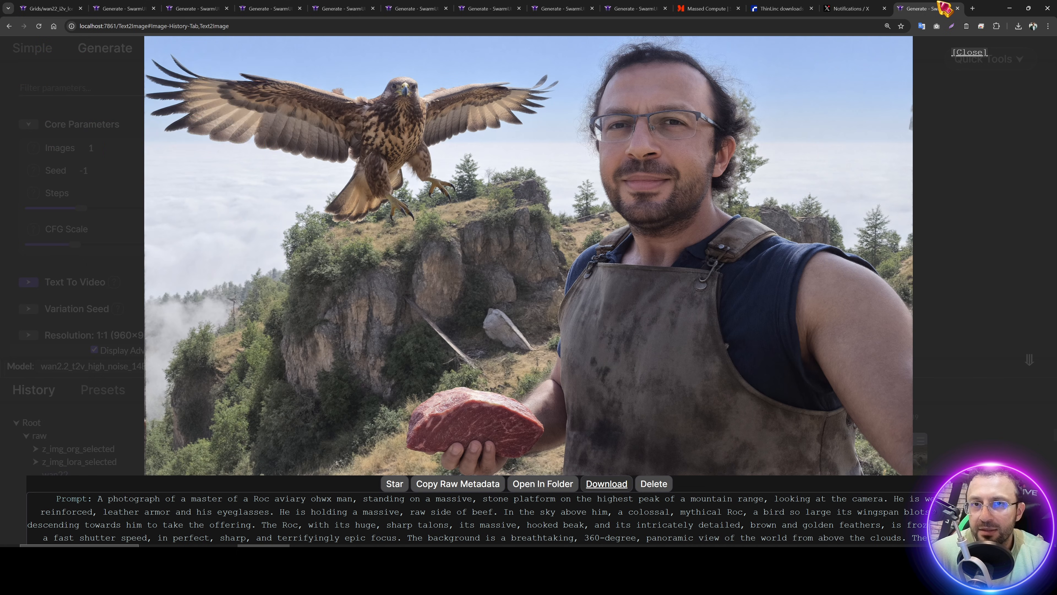
{"action": "key", "text": "Right"}
{"action": "key", "text": "Right"}
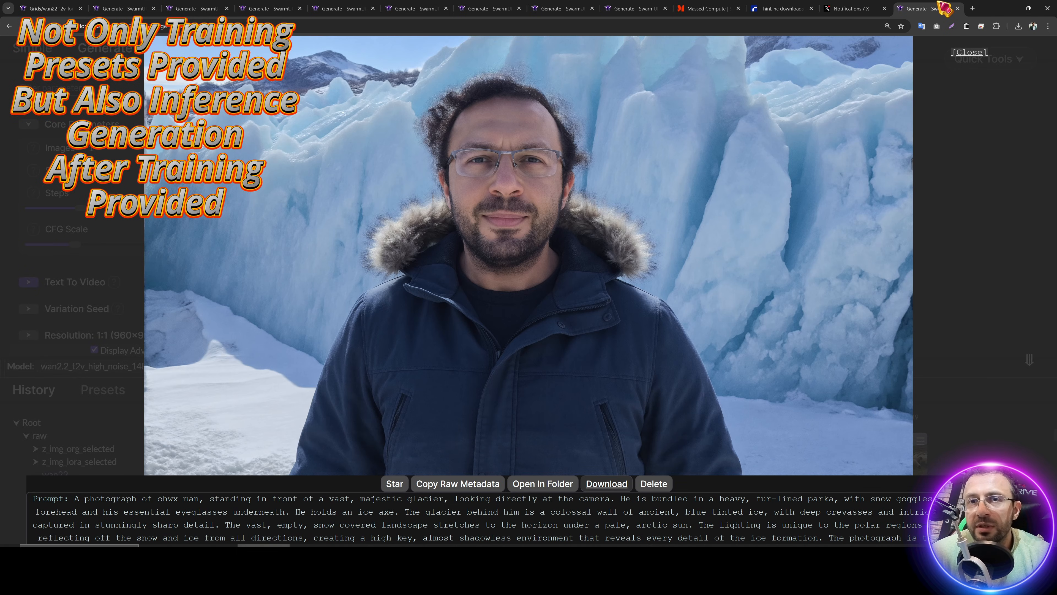
{"action": "key", "text": "Right"}
{"action": "key", "text": "Right"}
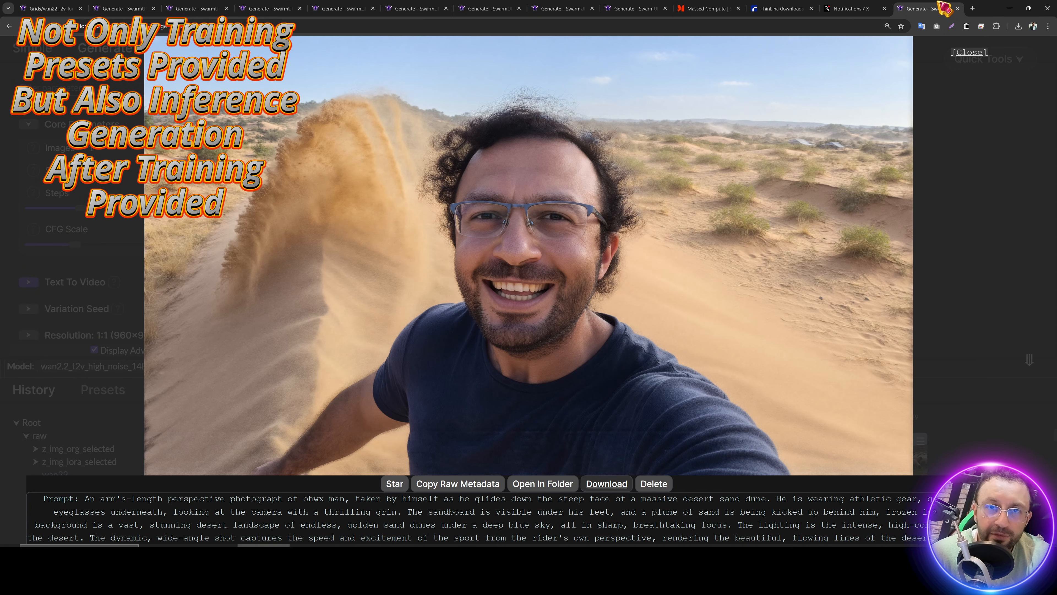
{"action": "key", "text": "Right"}
{"action": "key", "text": "Right"}
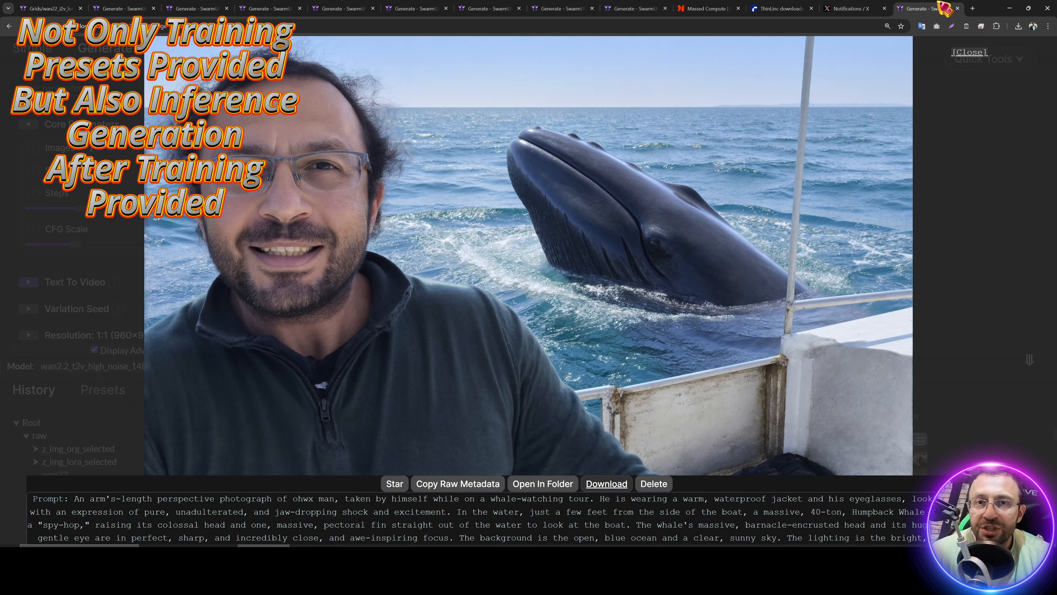
{"action": "key", "text": "Right"}
{"action": "key", "text": "Right"}
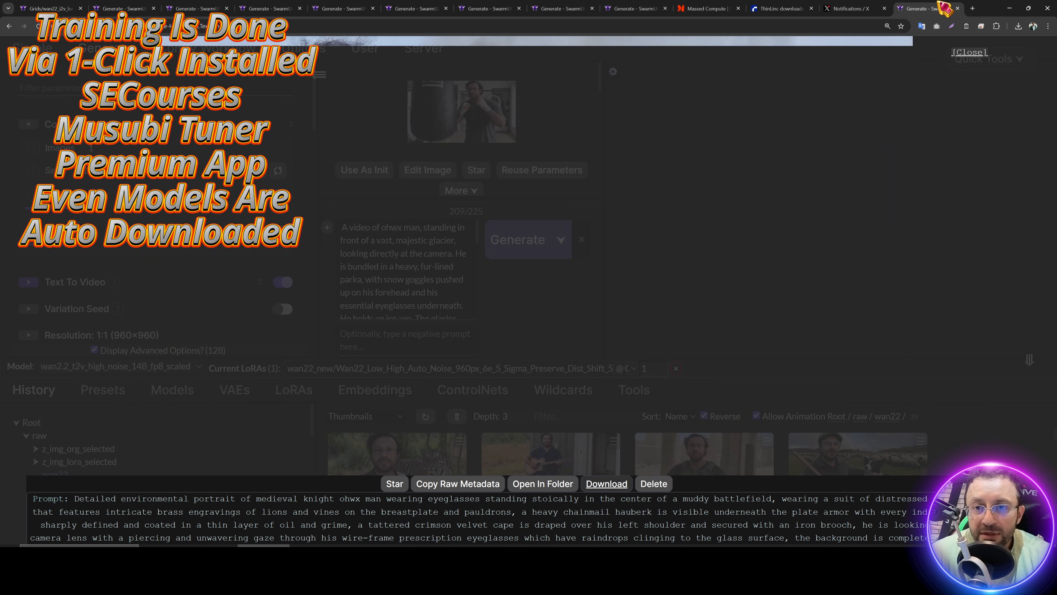
{"action": "key", "text": "Right"}
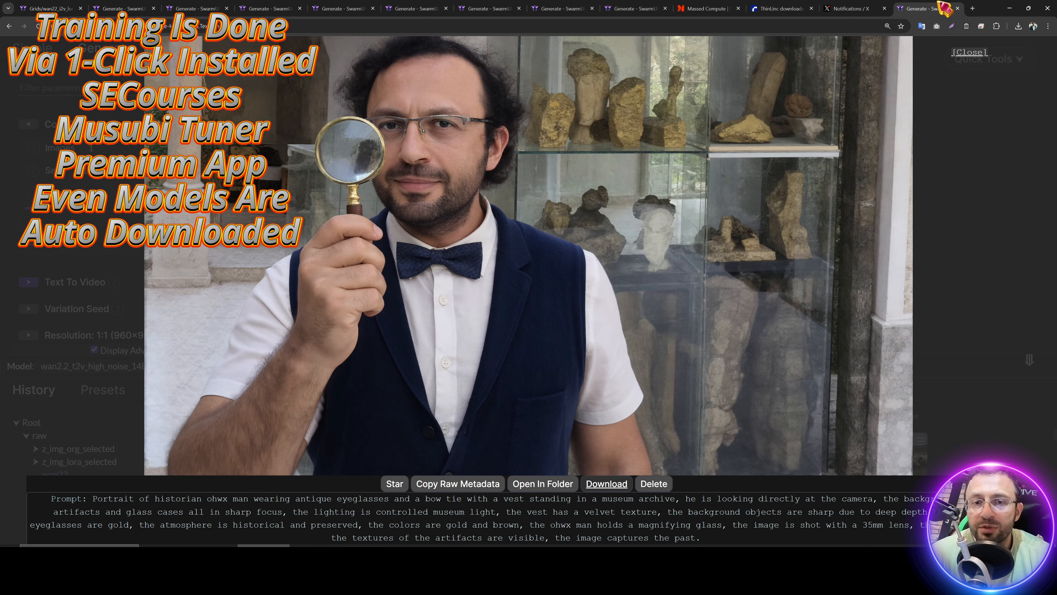
{"action": "key", "text": "Right"}
{"action": "key", "text": "Right"}
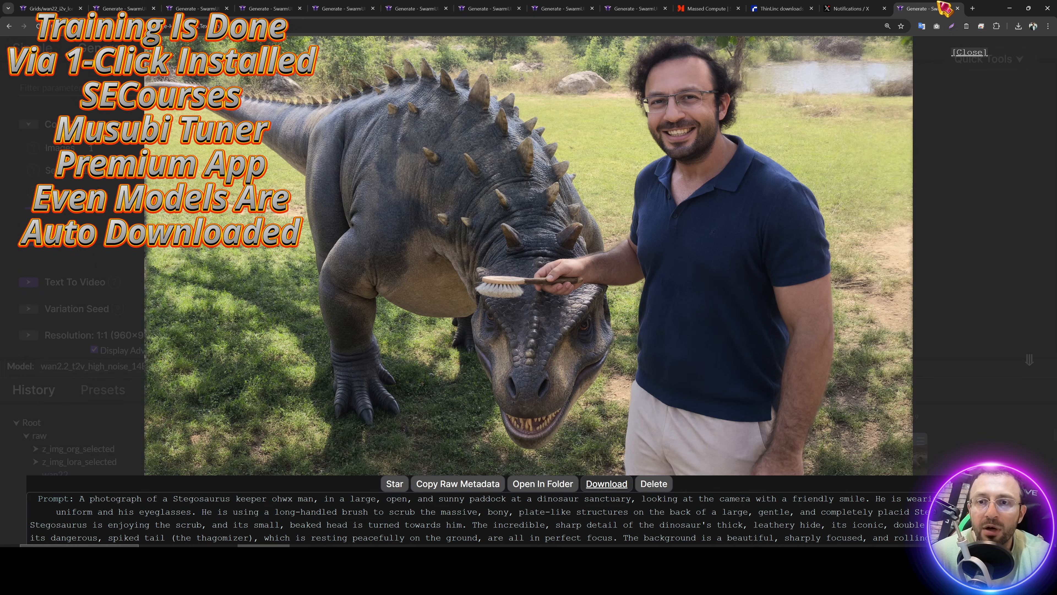
{"action": "key", "text": "Right"}
{"action": "key", "text": "Right"}
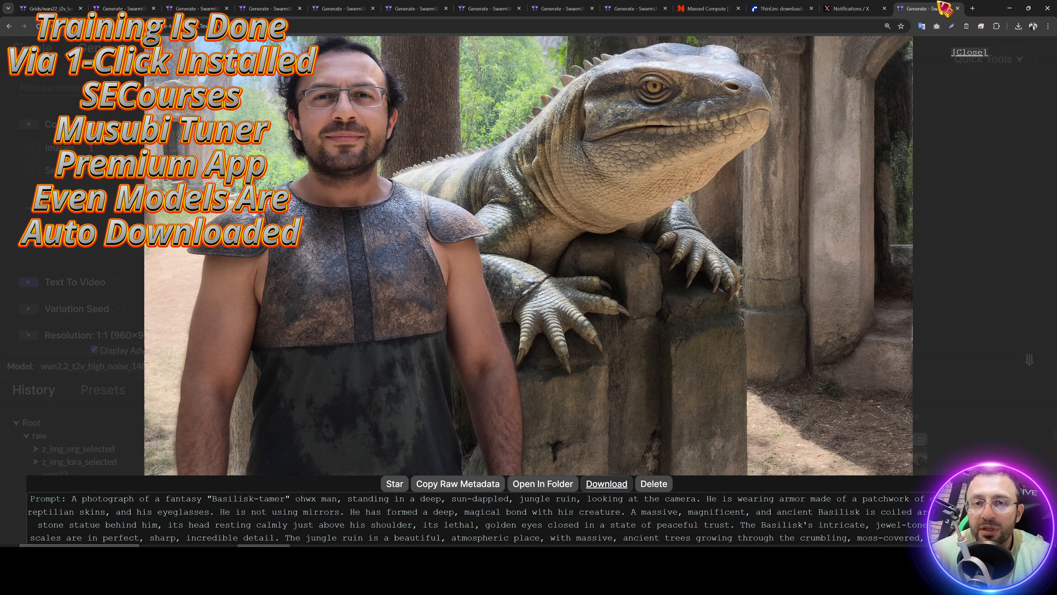
{"action": "key", "text": "Right"}
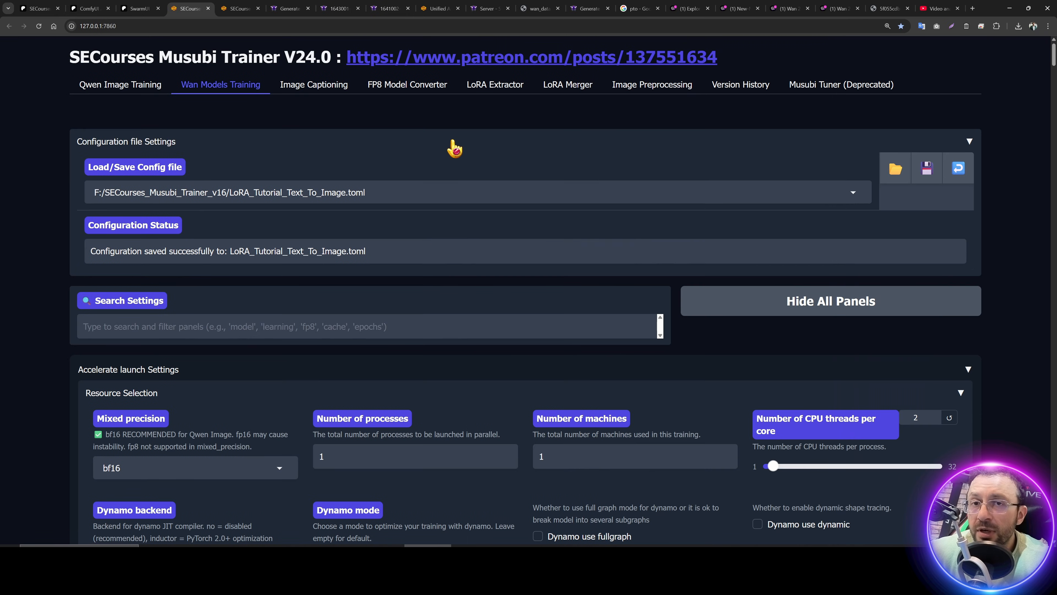
Step: Review the Wan training settings from the accelerate launch options through model saving to the training dataset section
{"action": "scroll", "coordinate": [495, 299], "scroll_direction": "down", "scroll_amount": 12}
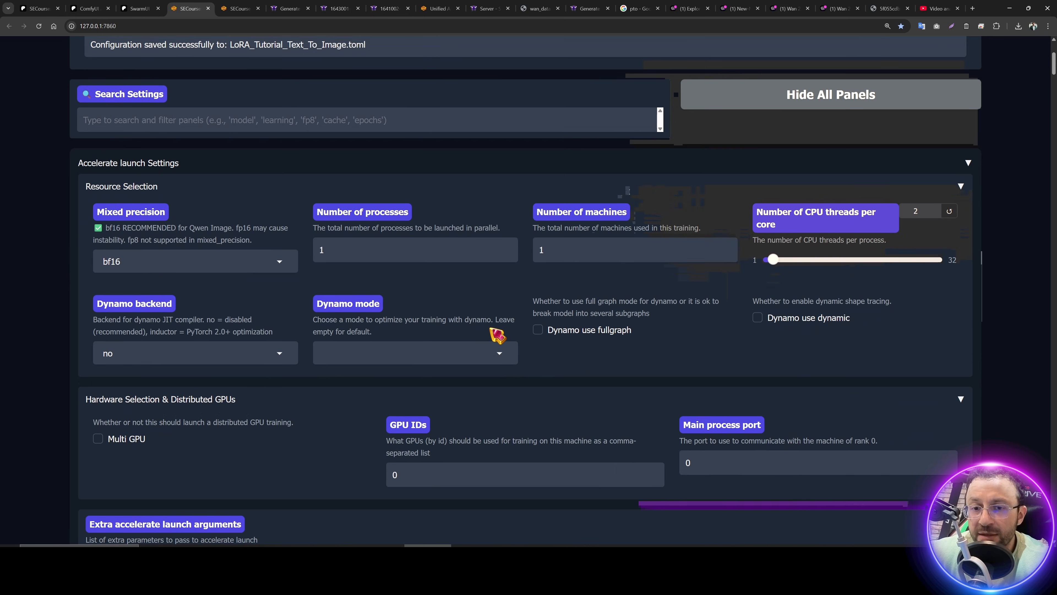
{"action": "scroll", "coordinate": [498, 341], "scroll_direction": "down", "scroll_amount": 5}
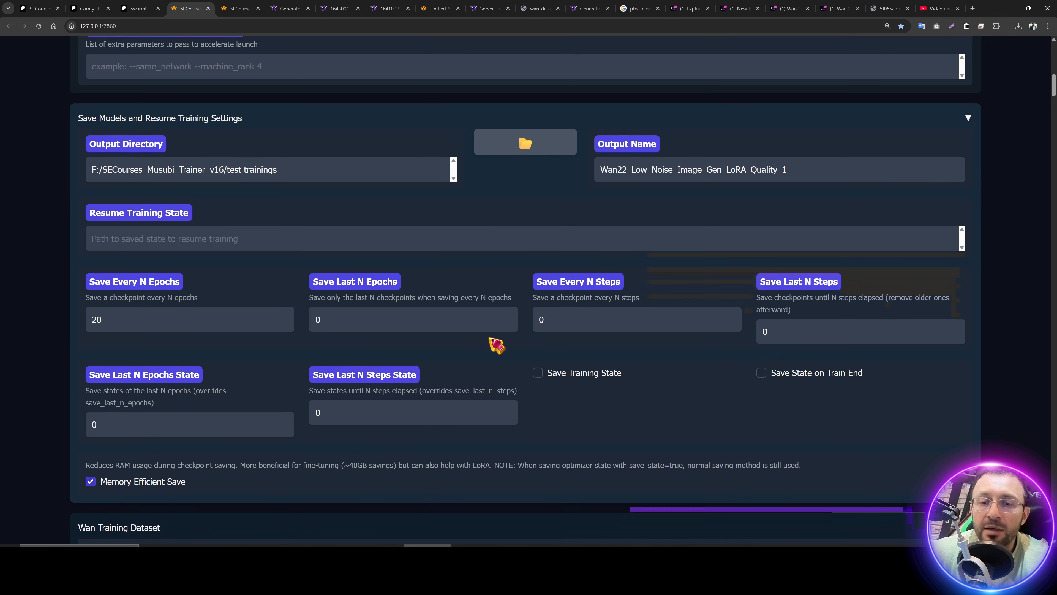
{"action": "scroll", "coordinate": [489, 337], "scroll_direction": "down", "scroll_amount": 5}
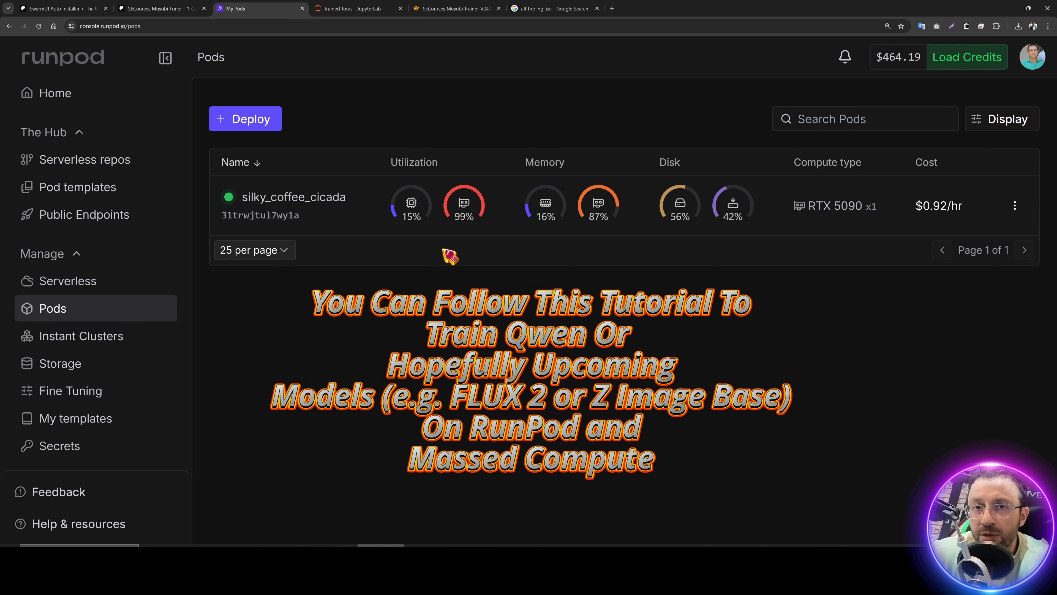
Step: Inspect the GPU monitor and the training log terminal in the trained_loras JupyterLab session, and return to the pods overview
{"action": "left_click", "coordinate": [357, 9]}
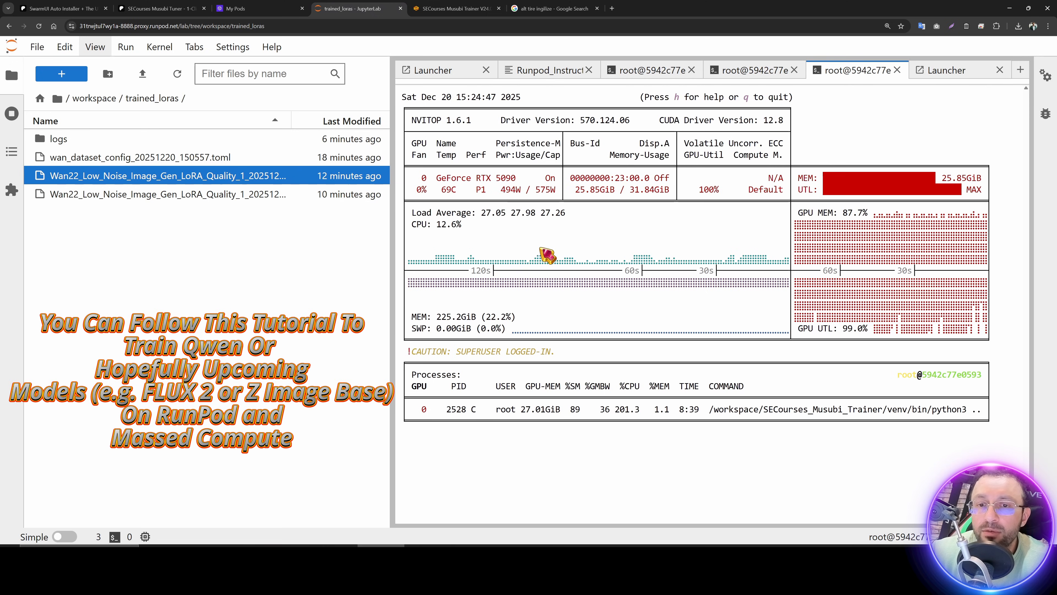
{"action": "left_click", "coordinate": [719, 75]}
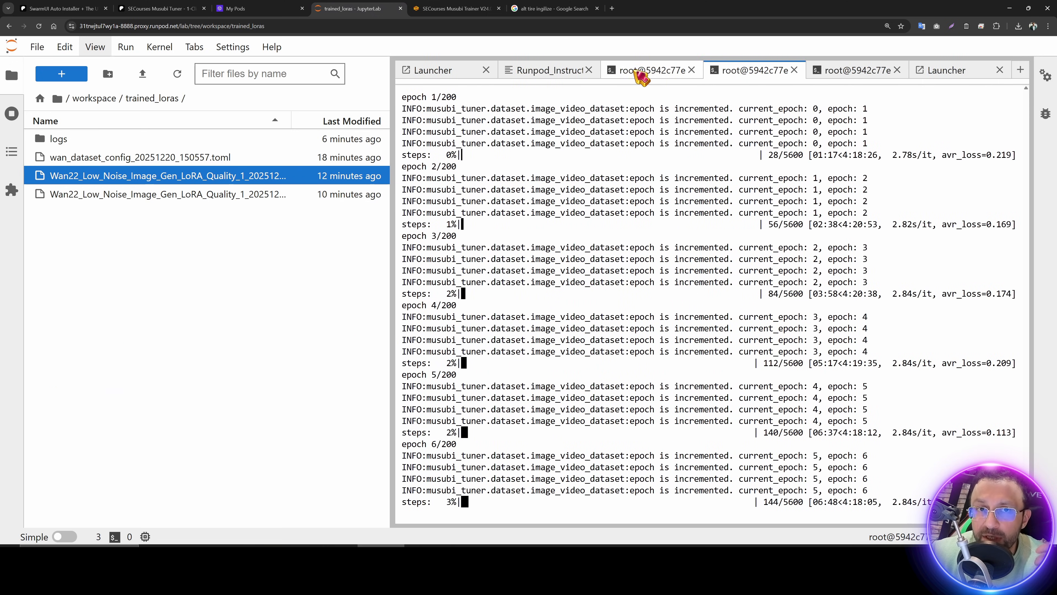
{"action": "left_click", "coordinate": [252, 8]}
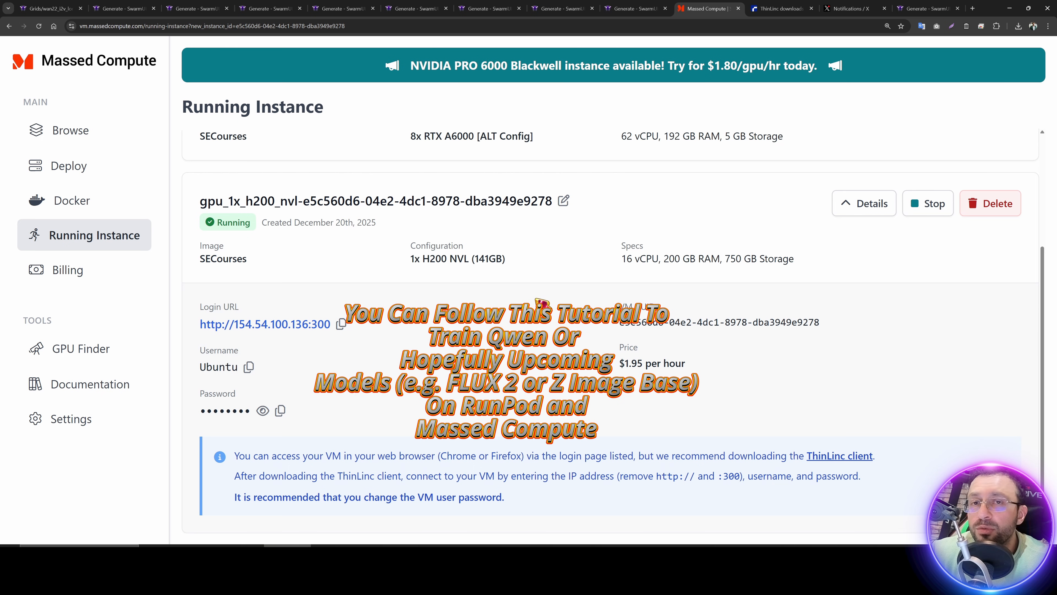
Step: Switch back to the Musubi Trainer and highlight its title with version V24.0 and the Qwen Image Training label
{"action": "left_click", "coordinate": [879, 555]}
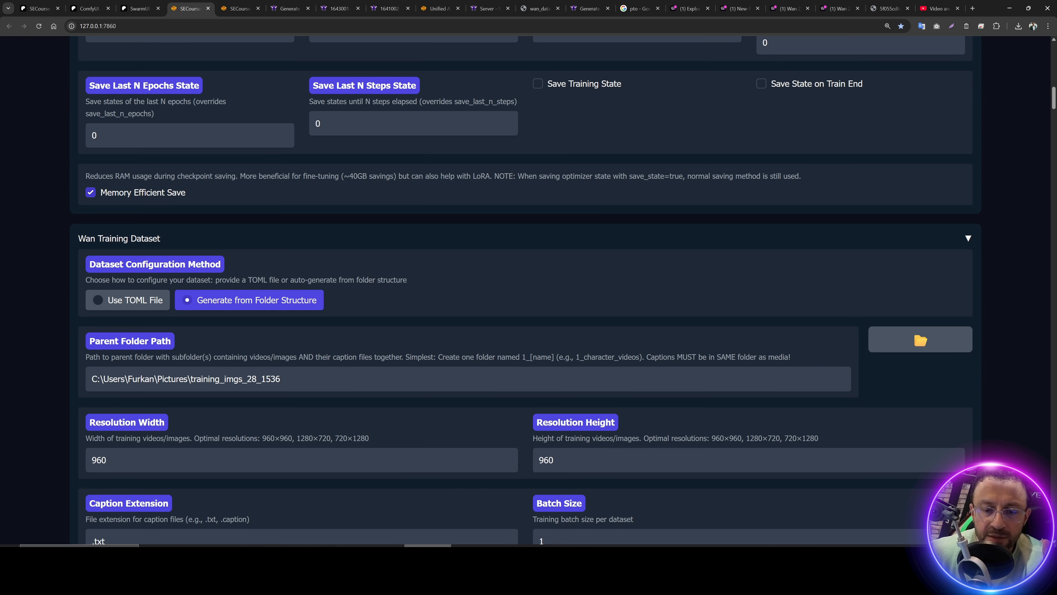
{"action": "scroll", "coordinate": [461, 403], "scroll_direction": "up", "scroll_amount": 5}
{"action": "scroll", "coordinate": [461, 402], "scroll_direction": "up", "scroll_amount": 10}
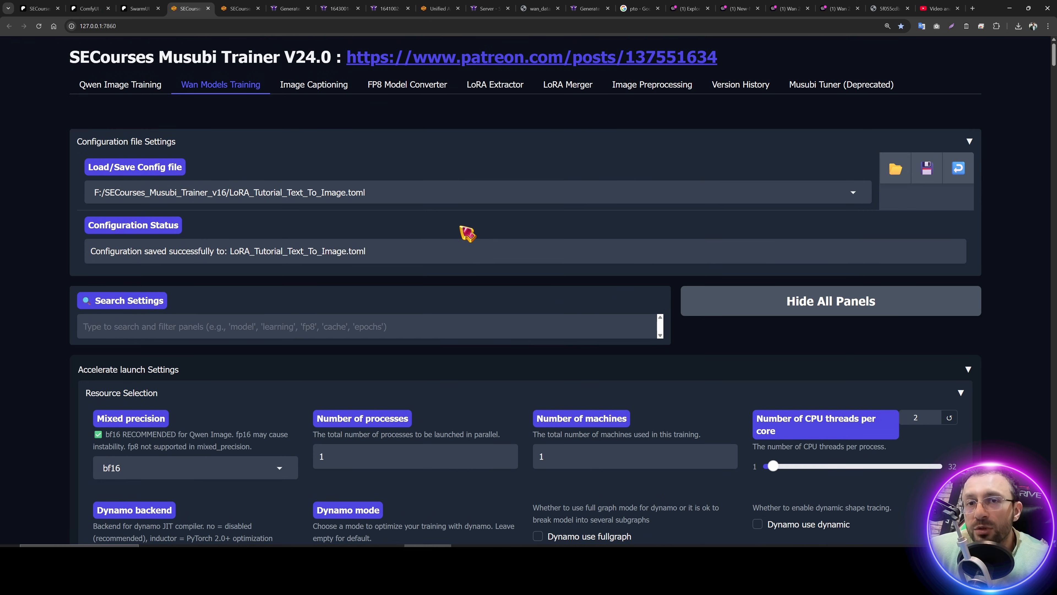
{"action": "left_click_drag", "start_coordinate": [69, 55], "coordinate": [333, 54]}
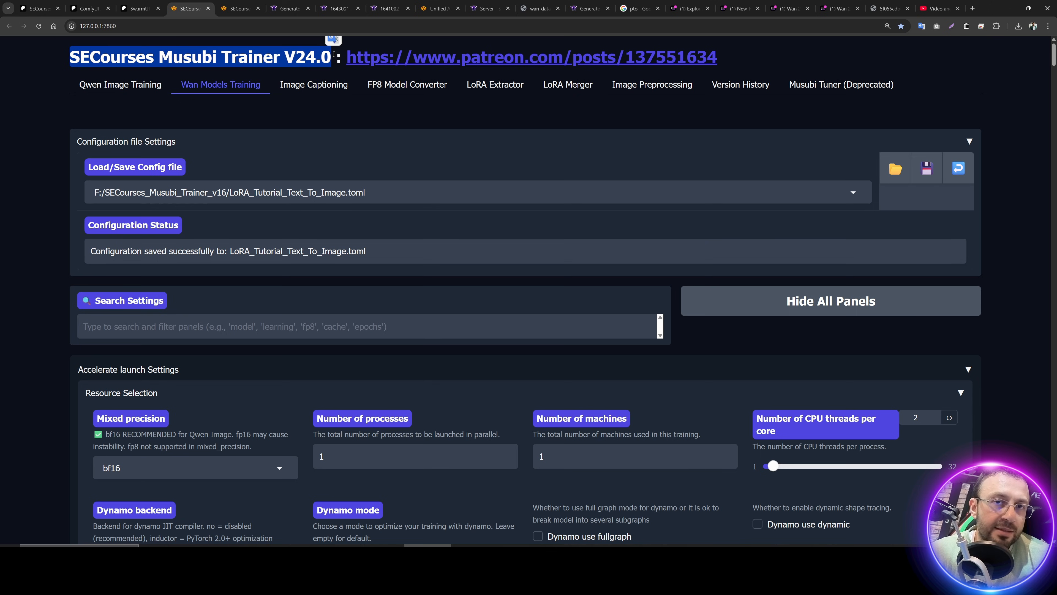
{"action": "left_click_drag", "start_coordinate": [78, 84], "coordinate": [161, 84]}
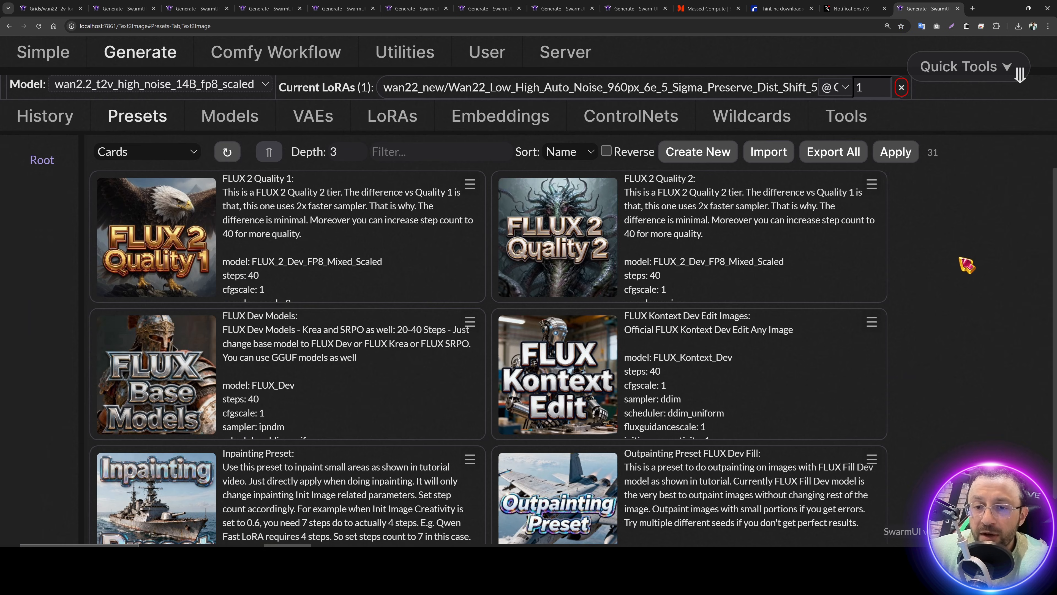
Step: Look through the SwarmUI preset cards, from the FLUX presets through the Qwen Image presets to the Wan 2.1 presets
{"action": "scroll", "coordinate": [964, 250], "scroll_direction": "down", "scroll_amount": 3}
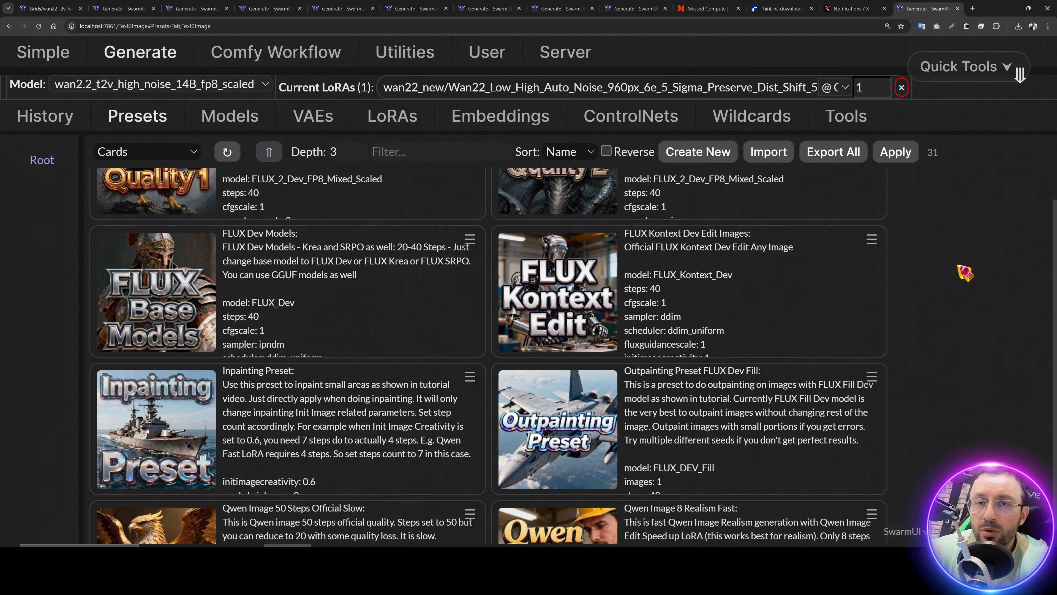
{"action": "scroll", "coordinate": [961, 275], "scroll_direction": "down", "scroll_amount": 3}
{"action": "scroll", "coordinate": [951, 329], "scroll_direction": "down", "scroll_amount": 2}
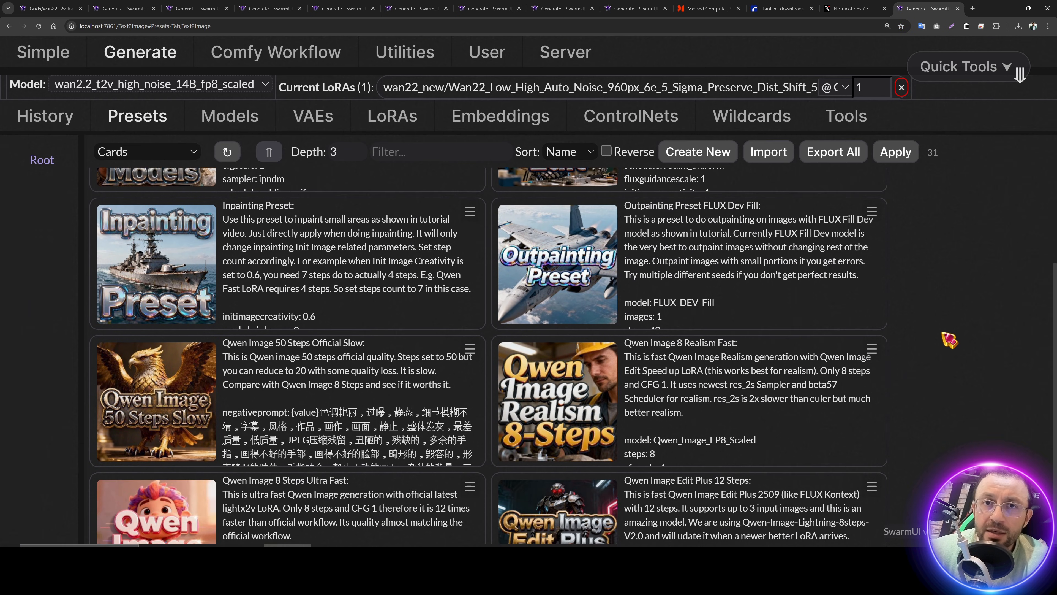
{"action": "scroll", "coordinate": [961, 351], "scroll_direction": "down", "scroll_amount": 4}
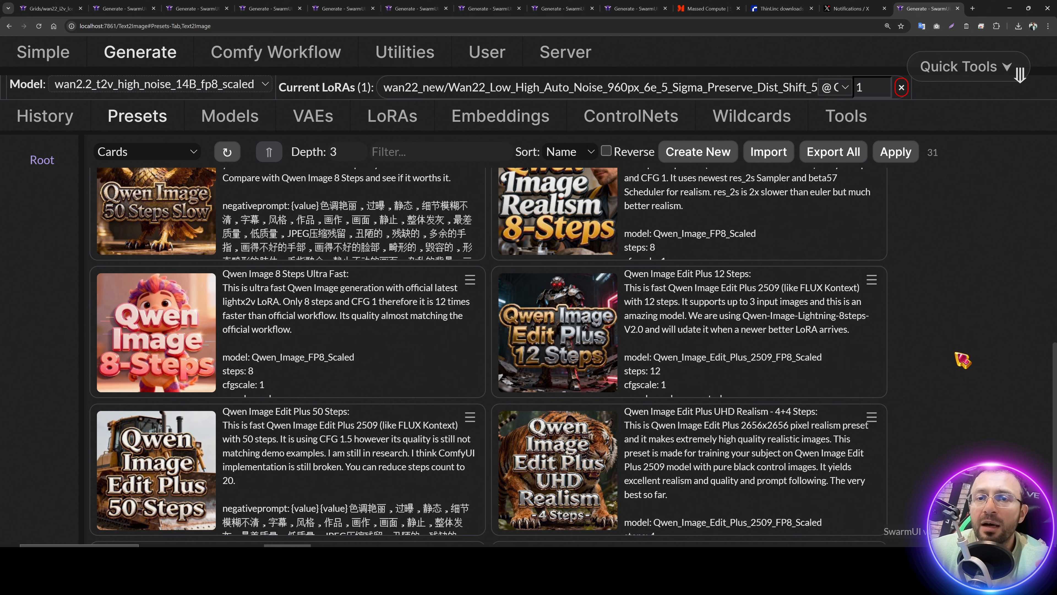
{"action": "scroll", "coordinate": [962, 362], "scroll_direction": "down", "scroll_amount": 3}
{"action": "scroll", "coordinate": [957, 382], "scroll_direction": "down", "scroll_amount": 4}
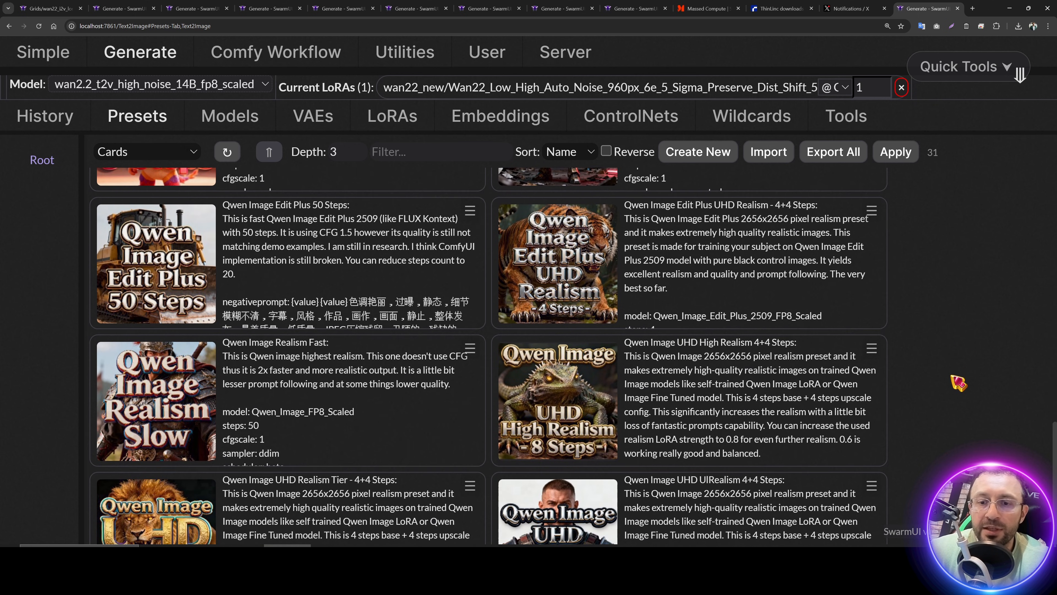
{"action": "scroll", "coordinate": [945, 398], "scroll_direction": "down", "scroll_amount": 1}
{"action": "scroll", "coordinate": [946, 399], "scroll_direction": "down", "scroll_amount": 5}
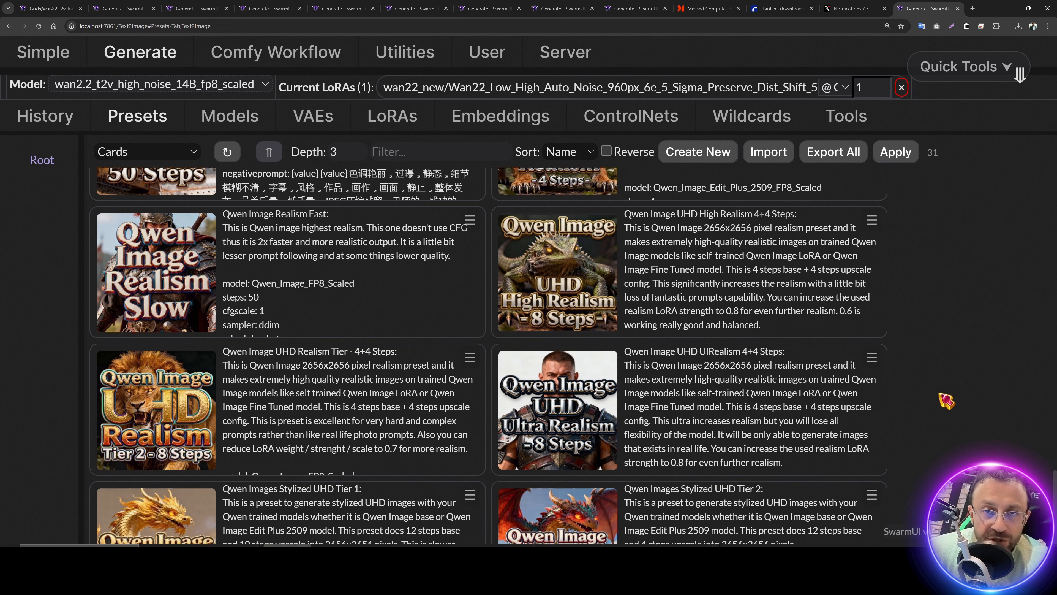
{"action": "scroll", "coordinate": [941, 417], "scroll_direction": "down", "scroll_amount": 7}
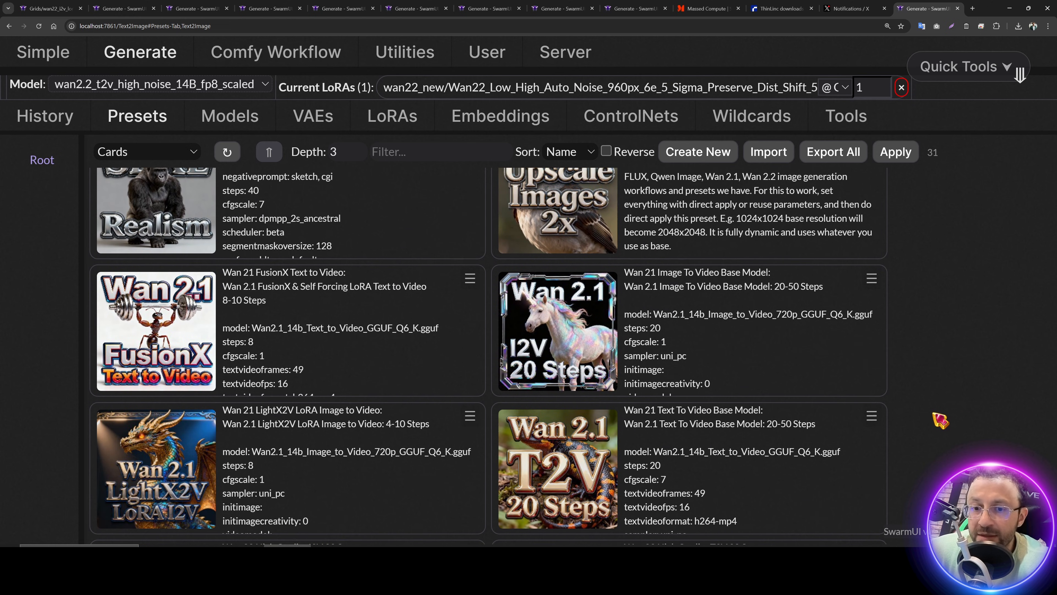
{"action": "scroll", "coordinate": [939, 417], "scroll_direction": "down", "scroll_amount": 4}
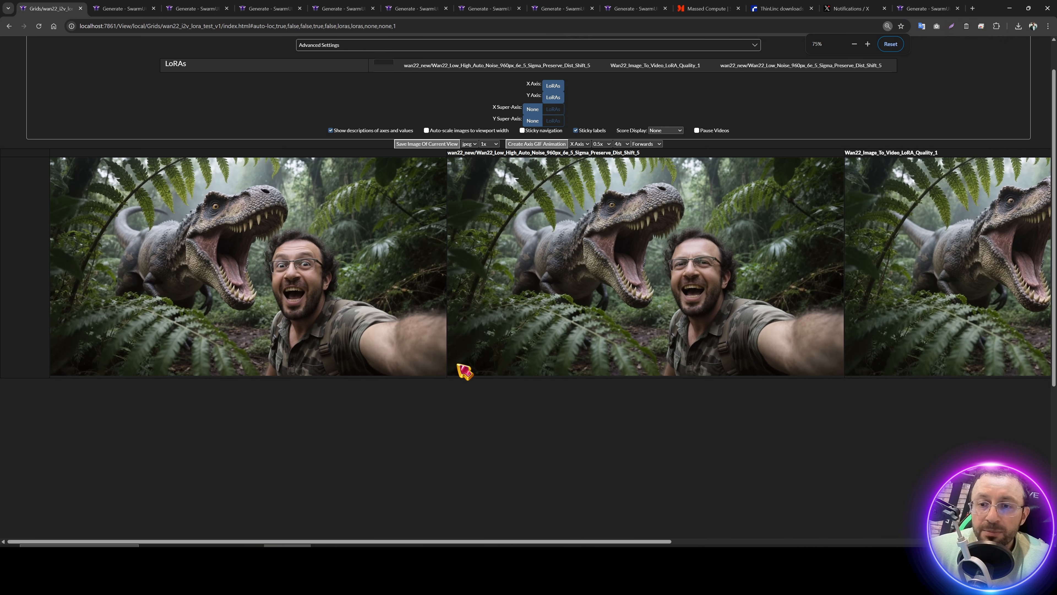
Step: Compare the dinosaur selfie videos across the image-to-video LoRA grid and view the hang glider video at full size
{"action": "left_click_drag", "start_coordinate": [461, 541], "coordinate": [765, 544]}
{"action": "left_click", "coordinate": [134, 7]}
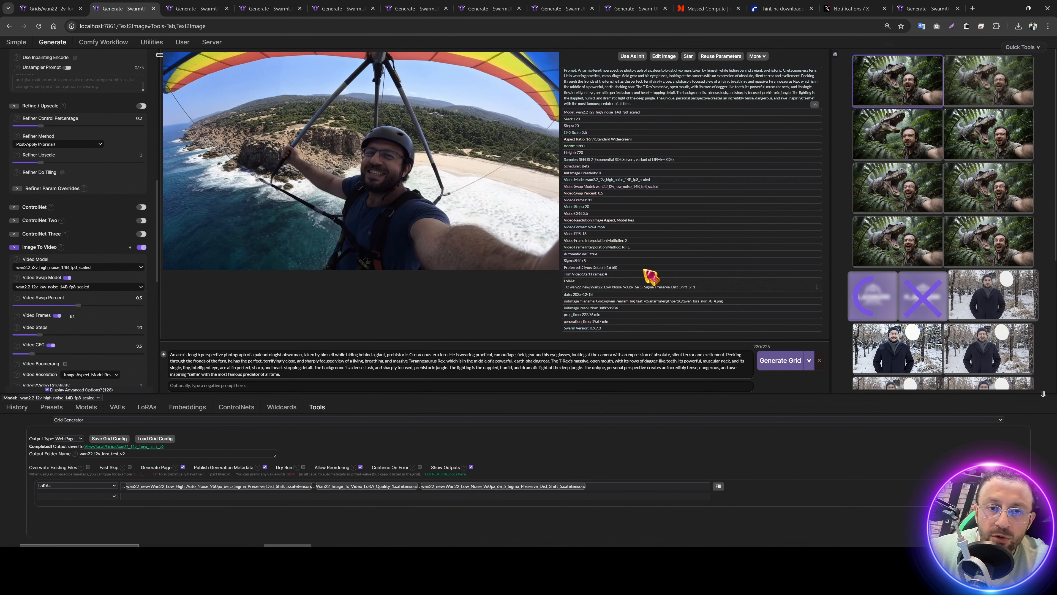
{"action": "key", "text": "ctrl+plus"}
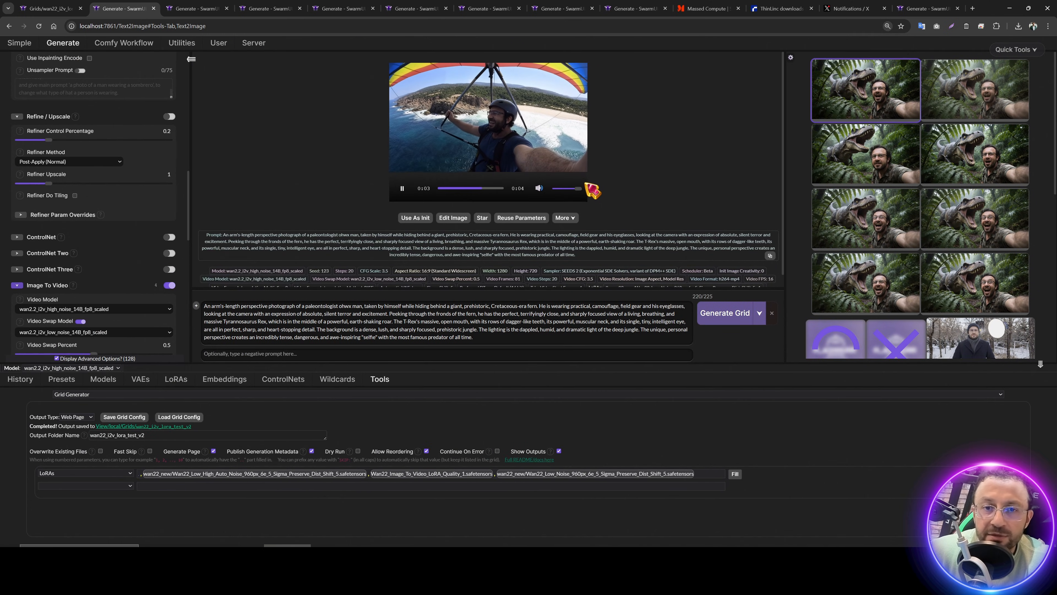
{"action": "key", "text": "ctrl+Tab"}
{"action": "left_click", "coordinate": [465, 151]}
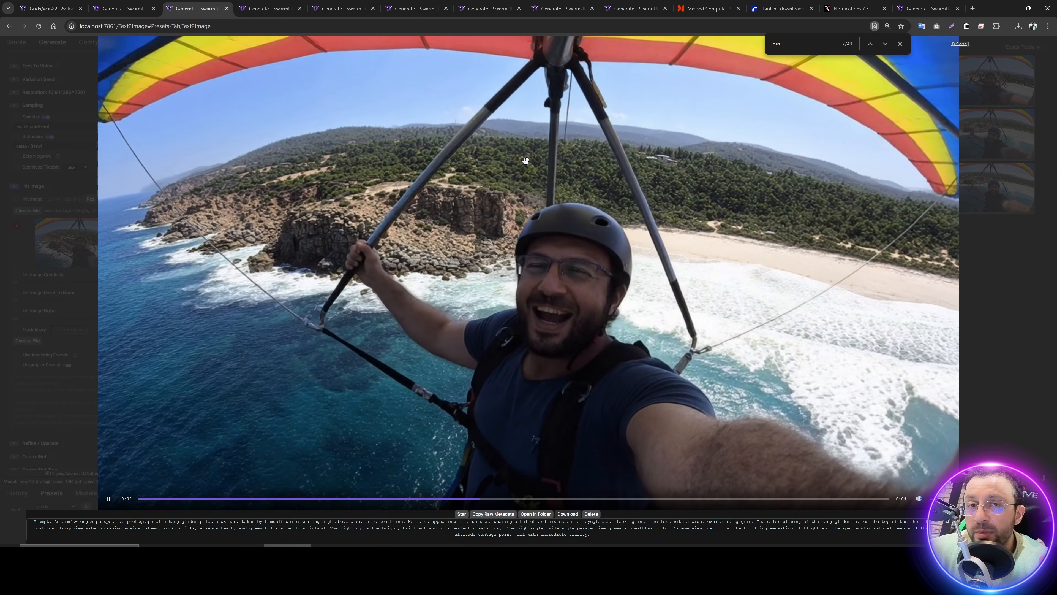
Step: Go through the open SwarmUI results showing the breaching humpback whale videos and the lion cub savanna videos
{"action": "key", "text": "ctrl+Tab"}
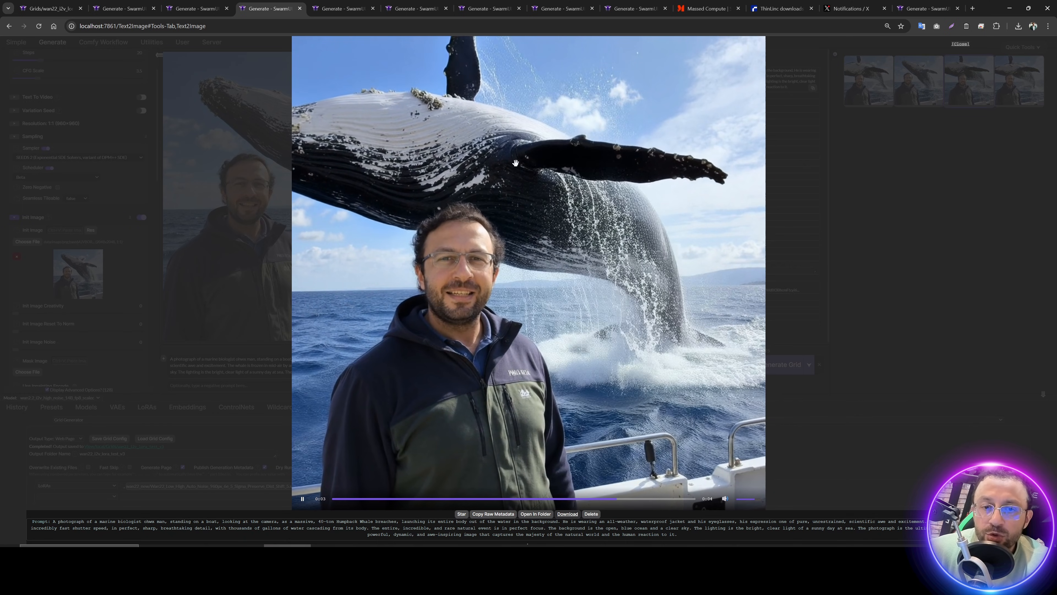
{"action": "left_click", "coordinate": [346, 8]}
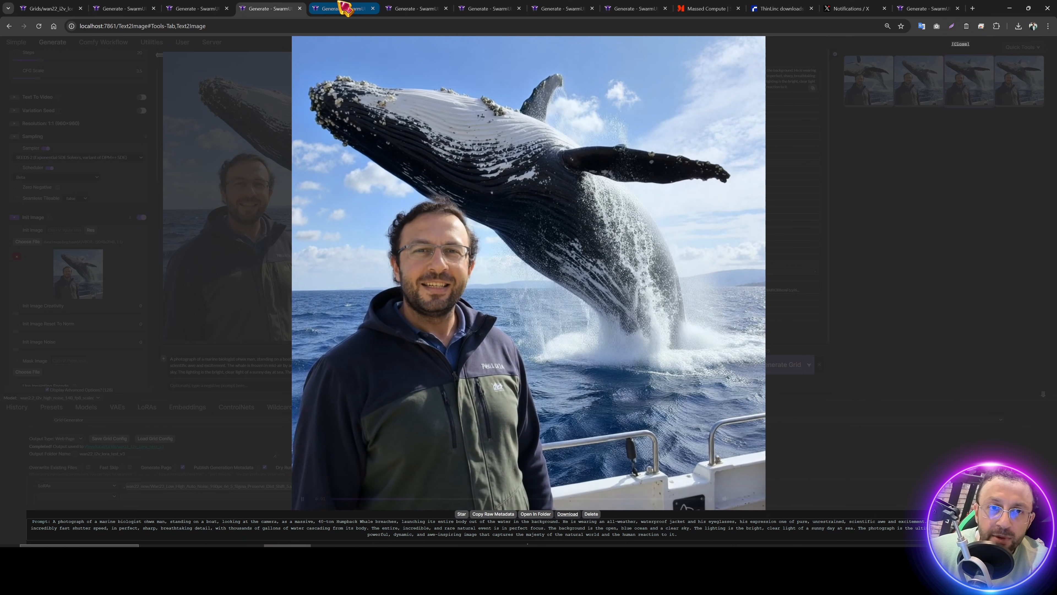
{"action": "left_click", "coordinate": [432, 8]}
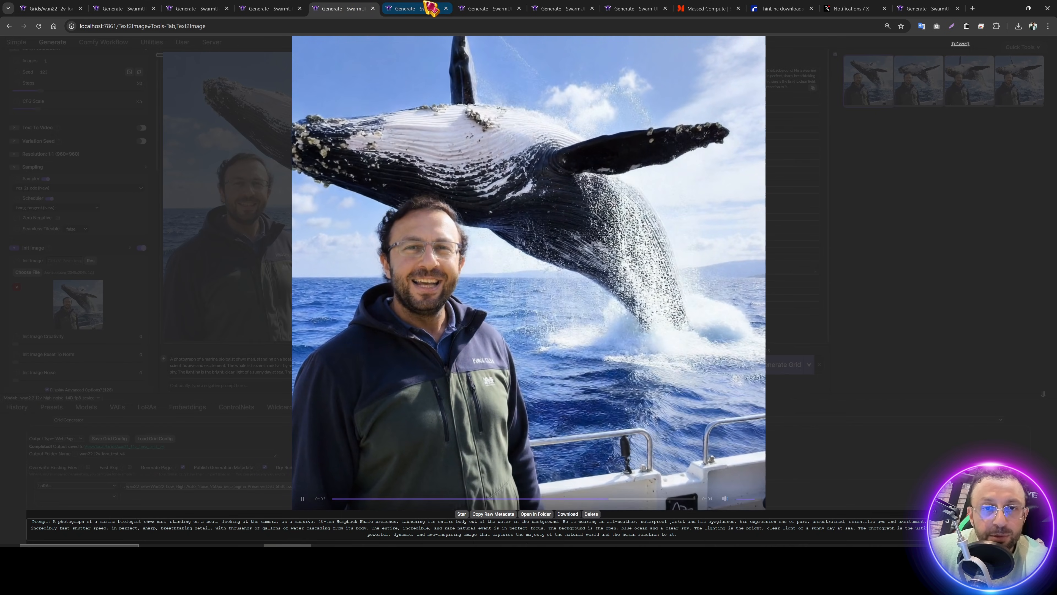
{"action": "left_click", "coordinate": [543, 9]}
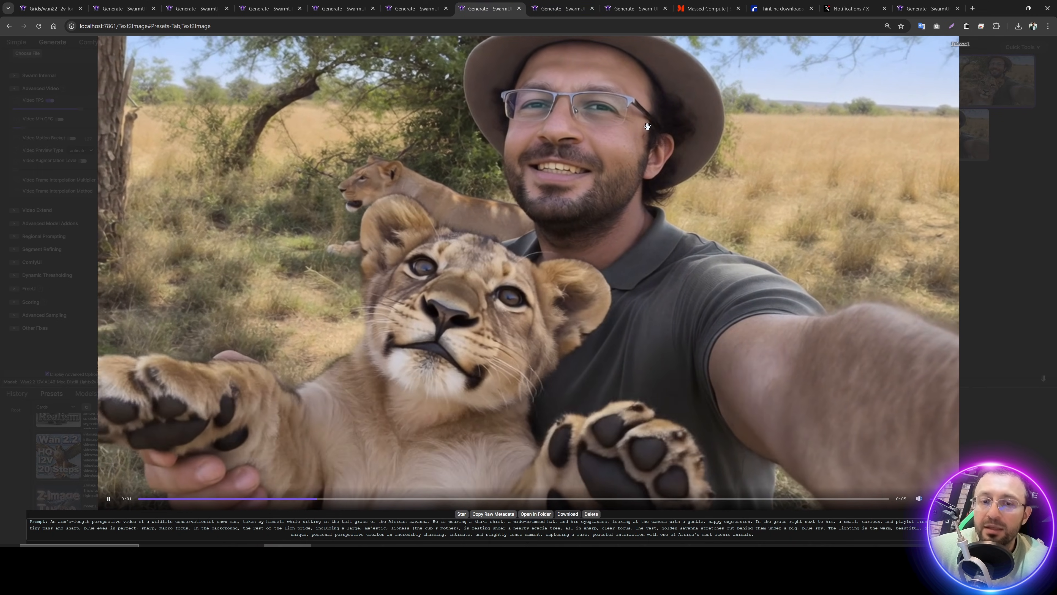
{"action": "left_click", "coordinate": [555, 9]}
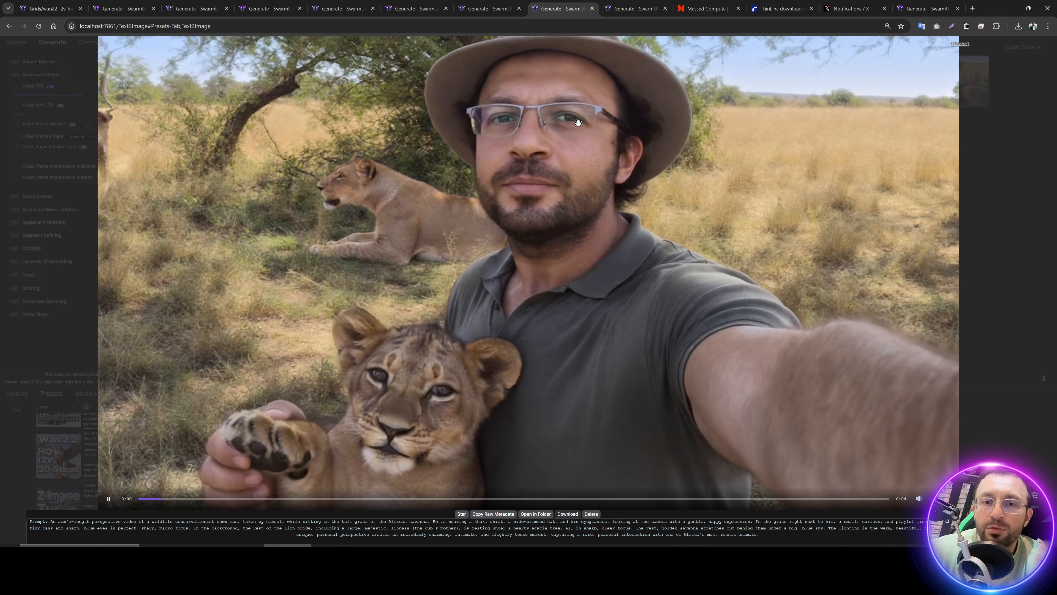
{"action": "left_click", "coordinate": [483, 8]}
{"action": "left_click", "coordinate": [624, 9]}
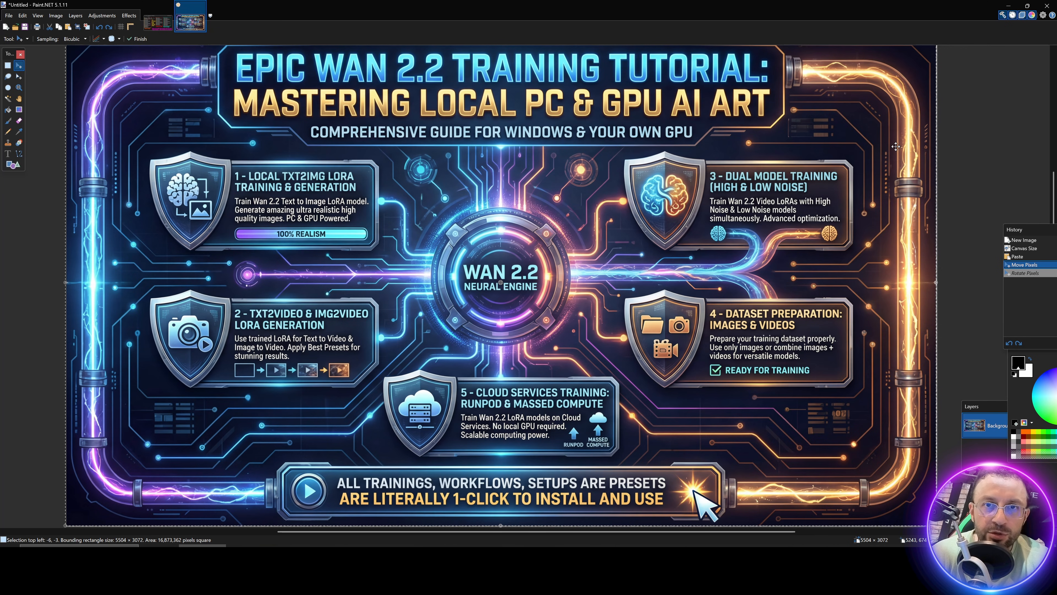
Step: Bring up Configs_Explanation.jpg in Paint.NET and briefly mark the Wan22_Text_To_Image_Configs folder with a rectangular selection
{"action": "left_click", "coordinate": [158, 23]}
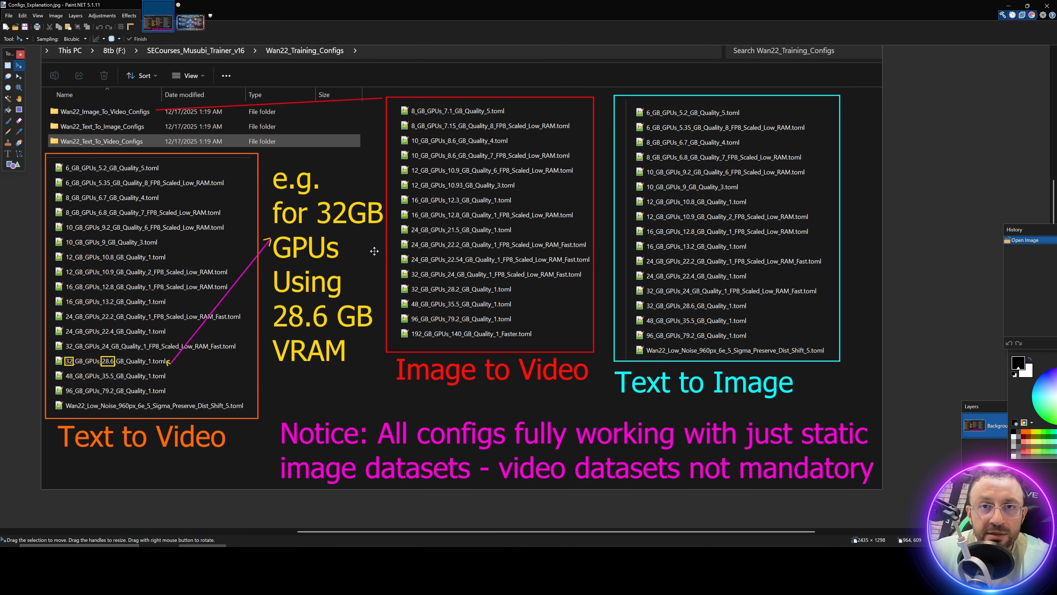
{"action": "left_click", "coordinate": [7, 65]}
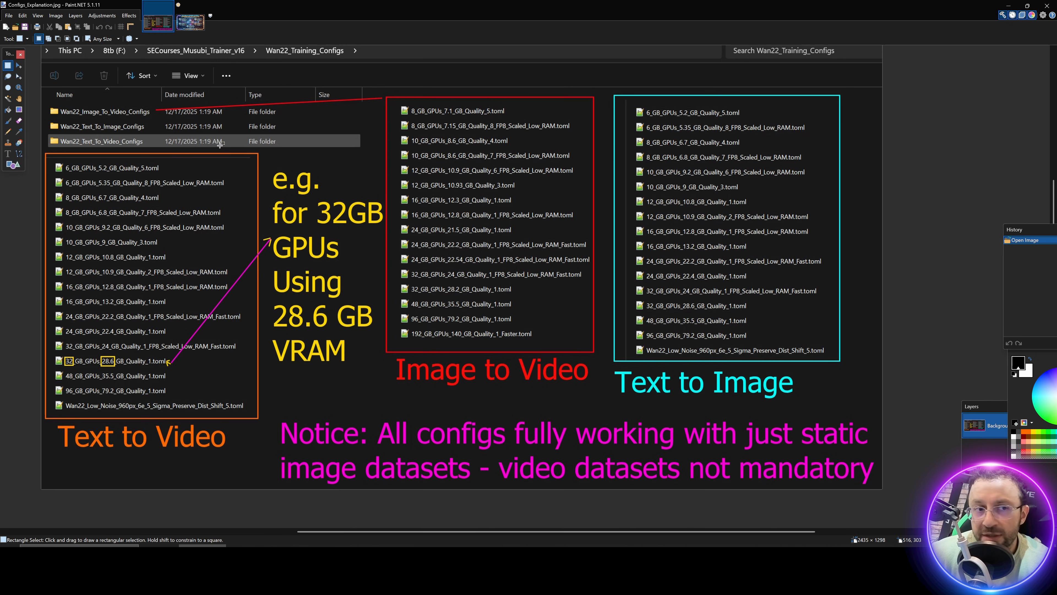
{"action": "scroll", "coordinate": [40, 97], "scroll_direction": "up", "scroll_amount": 3, "text": "ctrl"}
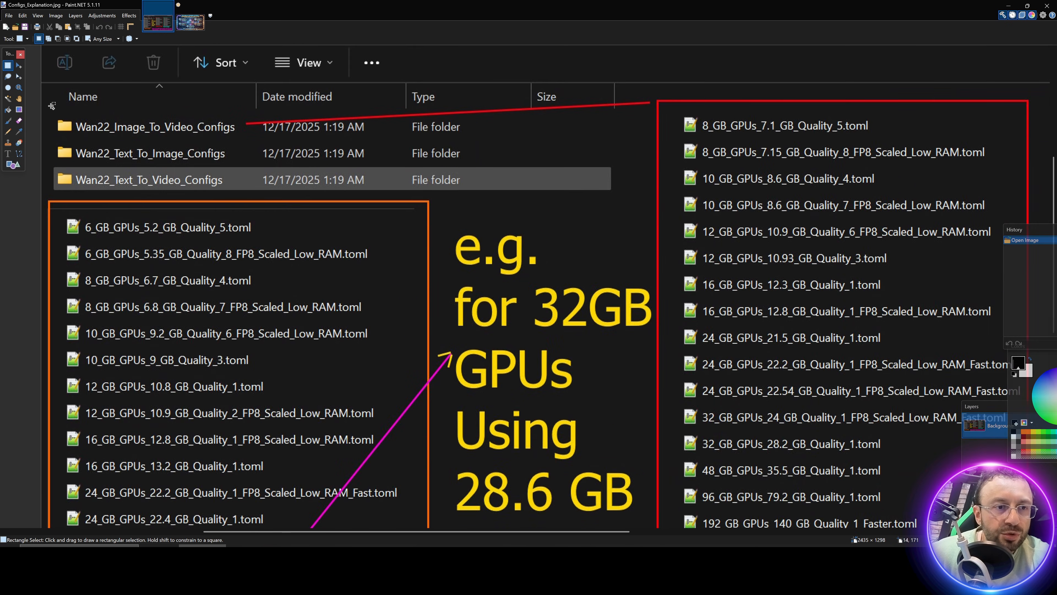
{"action": "left_click_drag", "start_coordinate": [43, 145], "coordinate": [305, 176]}
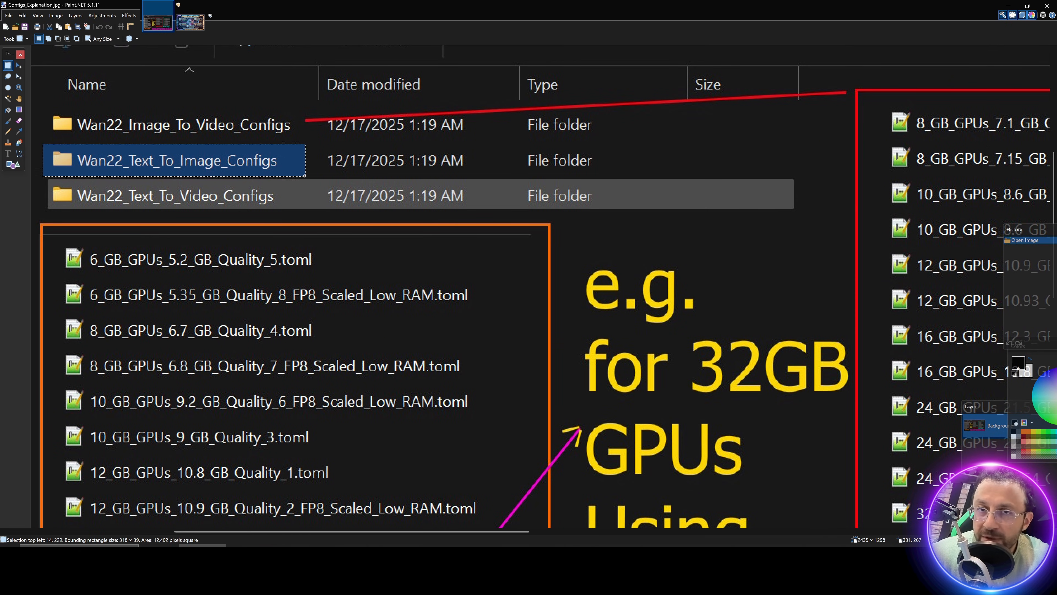
{"action": "left_click", "coordinate": [419, 169]}
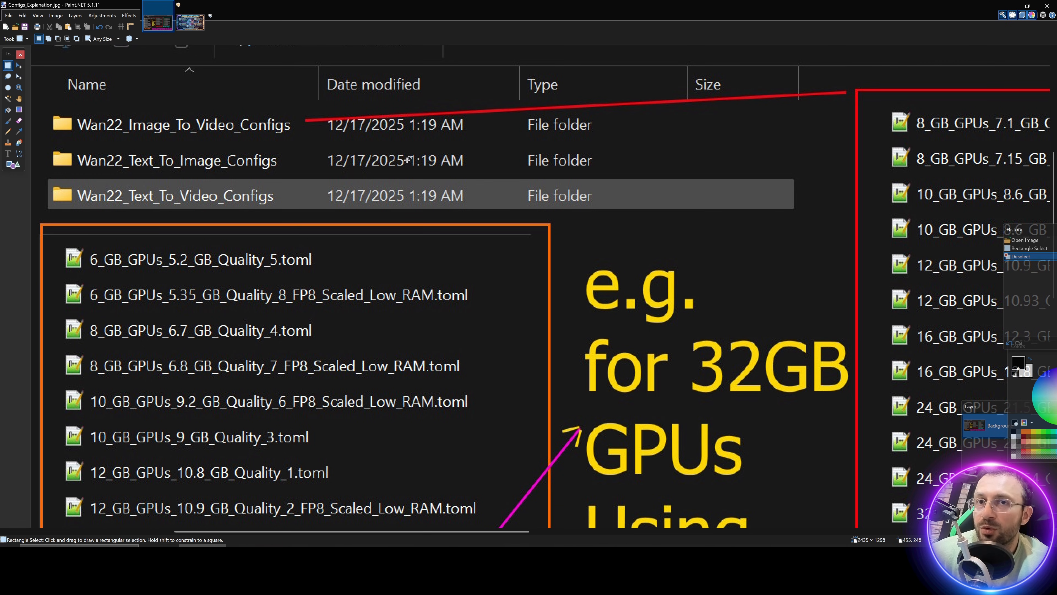
Step: Mark the Wan22_Text_To_Video_Configs and Wan22_Image_To_Video_Configs folders one after the other with rectangular selections
{"action": "left_click_drag", "start_coordinate": [36, 178], "coordinate": [312, 212]}
{"action": "left_click", "coordinate": [133, 123]}
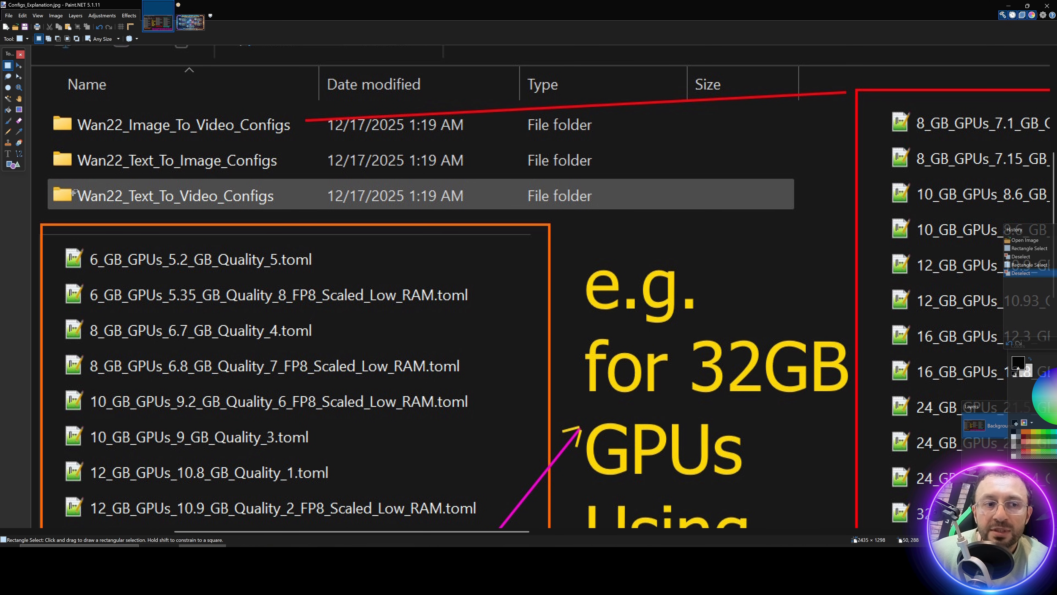
{"action": "left_click_drag", "start_coordinate": [36, 169], "coordinate": [305, 216]}
{"action": "left_click_drag", "start_coordinate": [37, 100], "coordinate": [301, 140]}
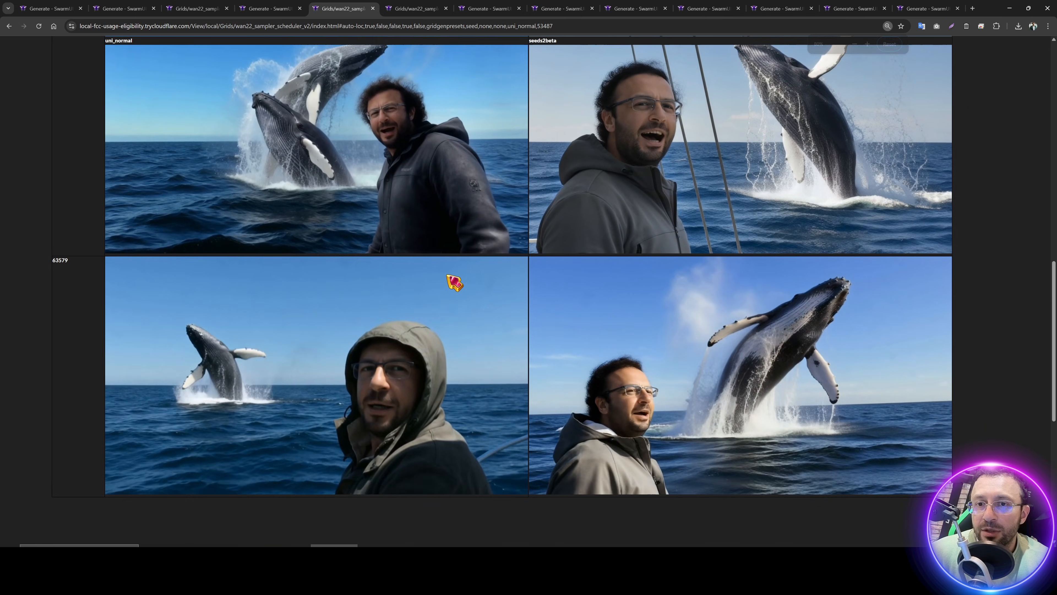
Step: Compare the uni_normal and seeds2beta whale videos by seed in the wan22_sampler_scheduler_v2 and wan22_sampler_scheduler grids
{"action": "scroll", "coordinate": [512, 292], "scroll_direction": "up", "scroll_amount": 5}
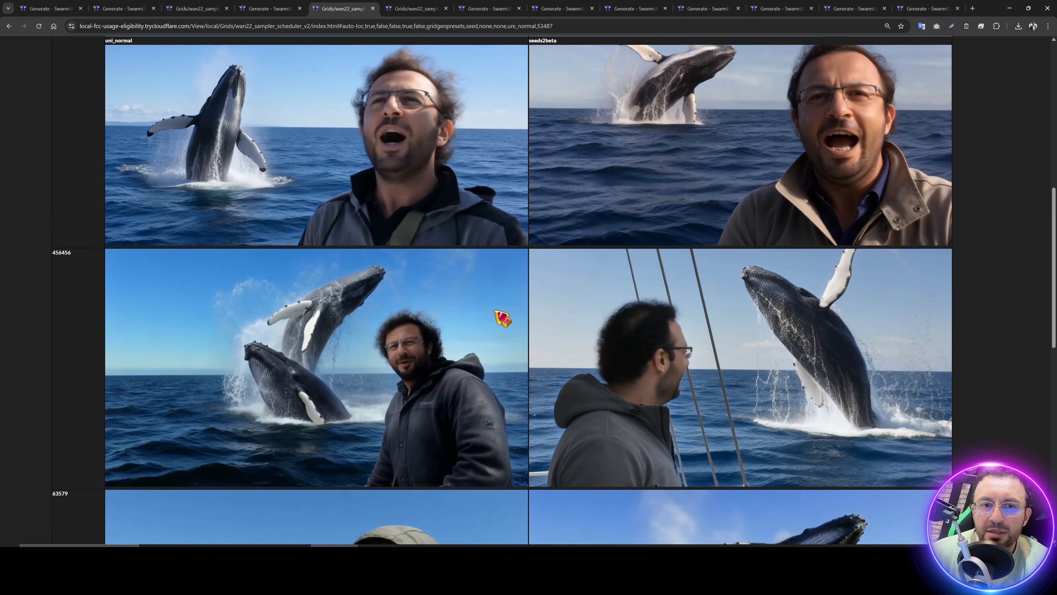
{"action": "scroll", "coordinate": [506, 332], "scroll_direction": "up", "scroll_amount": 10}
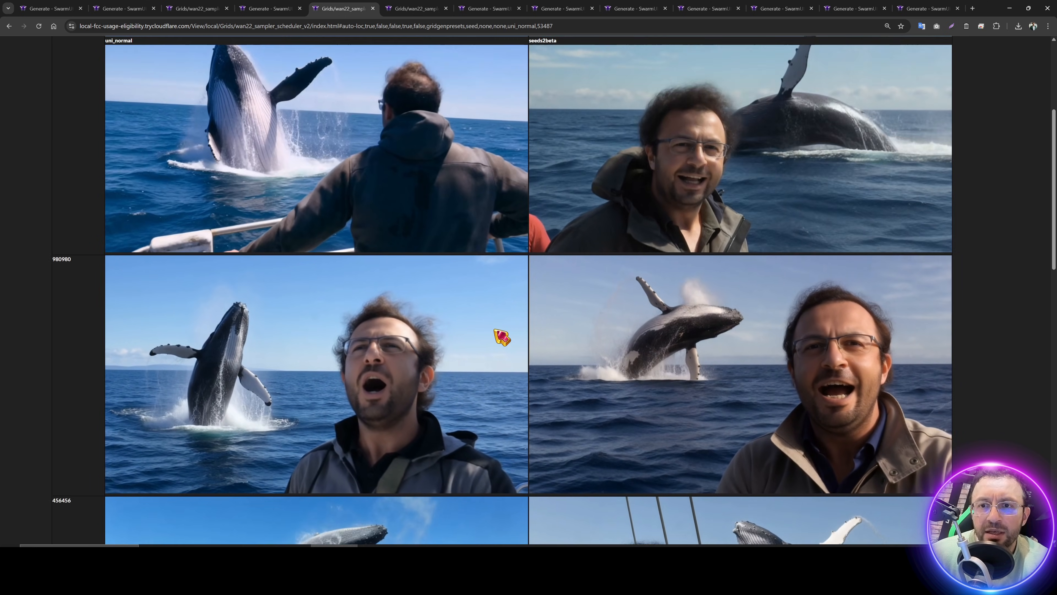
{"action": "scroll", "coordinate": [516, 375], "scroll_direction": "down", "scroll_amount": 6}
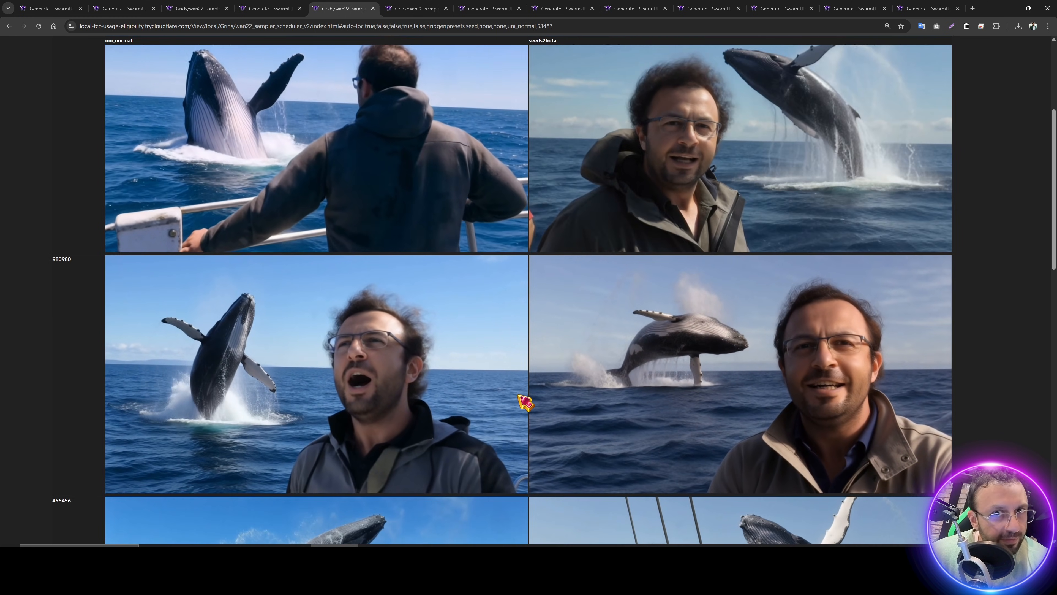
{"action": "scroll", "coordinate": [525, 402], "scroll_direction": "down", "scroll_amount": 7}
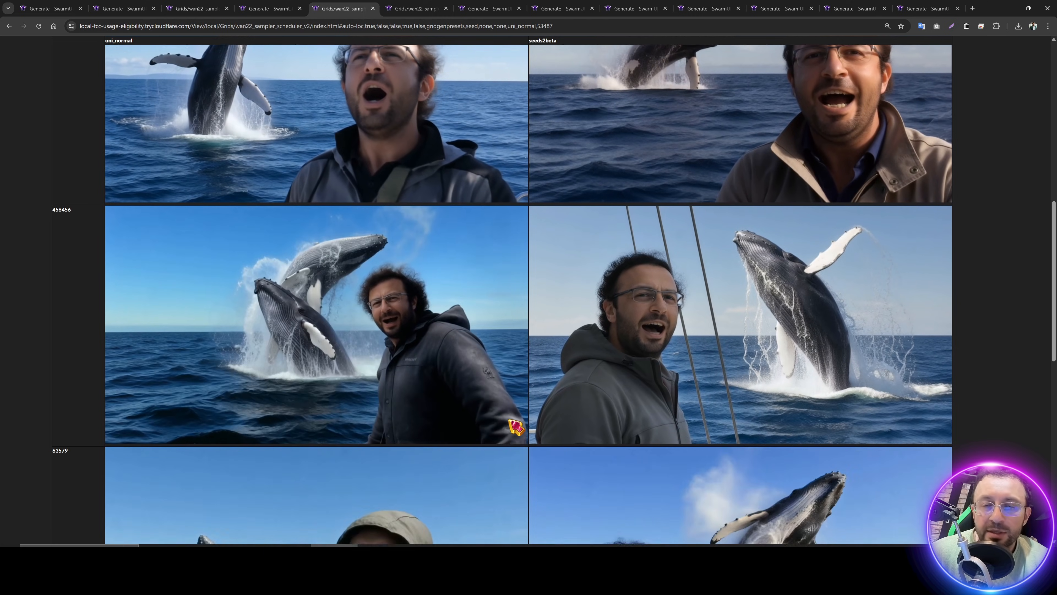
{"action": "scroll", "coordinate": [516, 445], "scroll_direction": "down", "scroll_amount": 4}
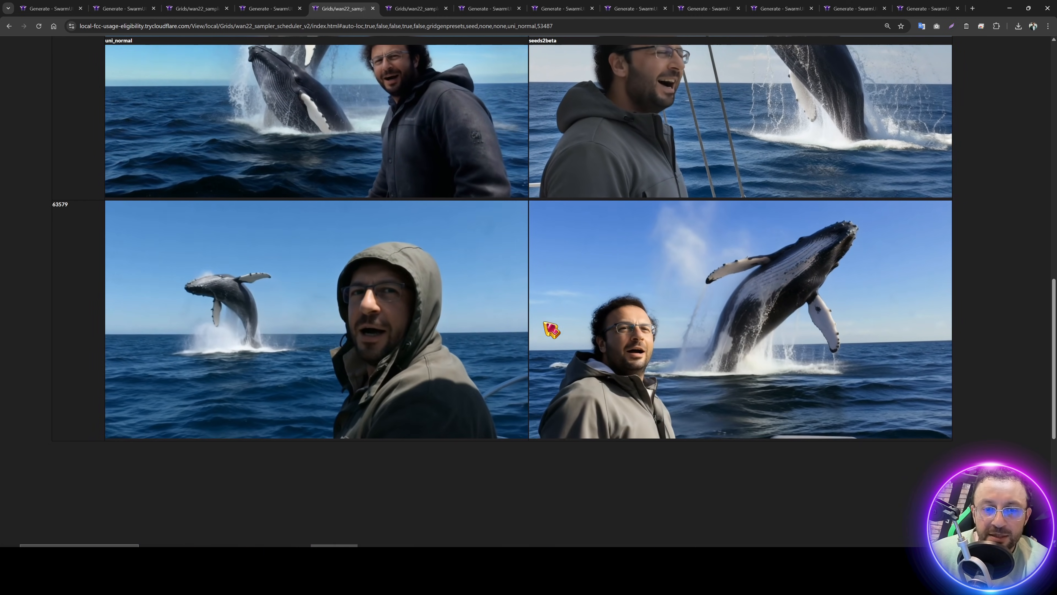
{"action": "left_click", "coordinate": [408, 7]}
{"action": "scroll", "coordinate": [494, 272], "scroll_direction": "down", "scroll_amount": 11}
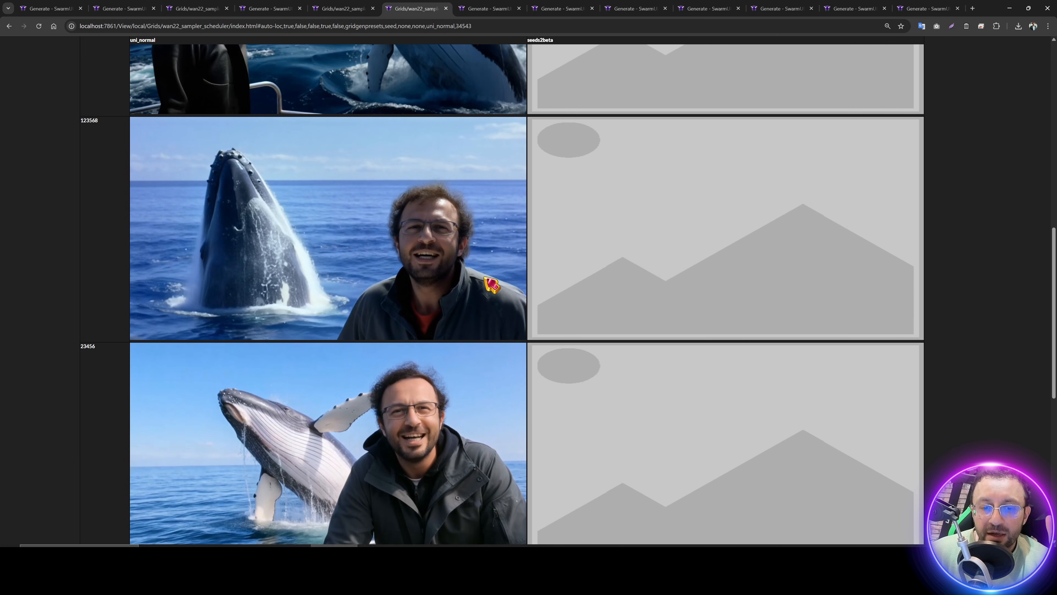
{"action": "scroll", "coordinate": [493, 288], "scroll_direction": "down", "scroll_amount": 3}
Step: View the individual full-size whale videos in the SwarmUI pages following the sampler grids
{"action": "left_click", "coordinate": [497, 9]}
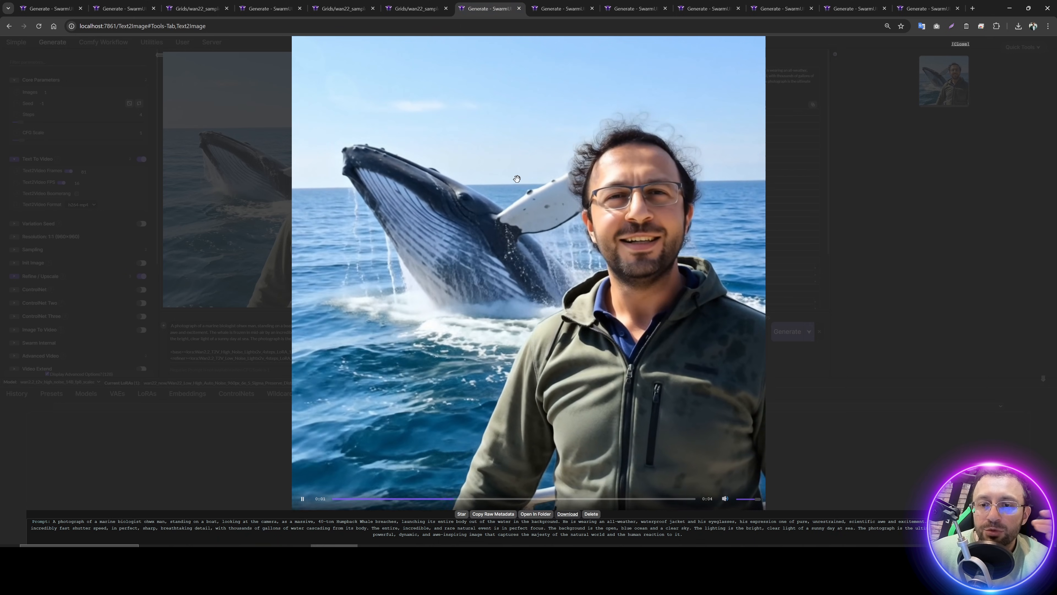
{"action": "left_click", "coordinate": [567, 8]}
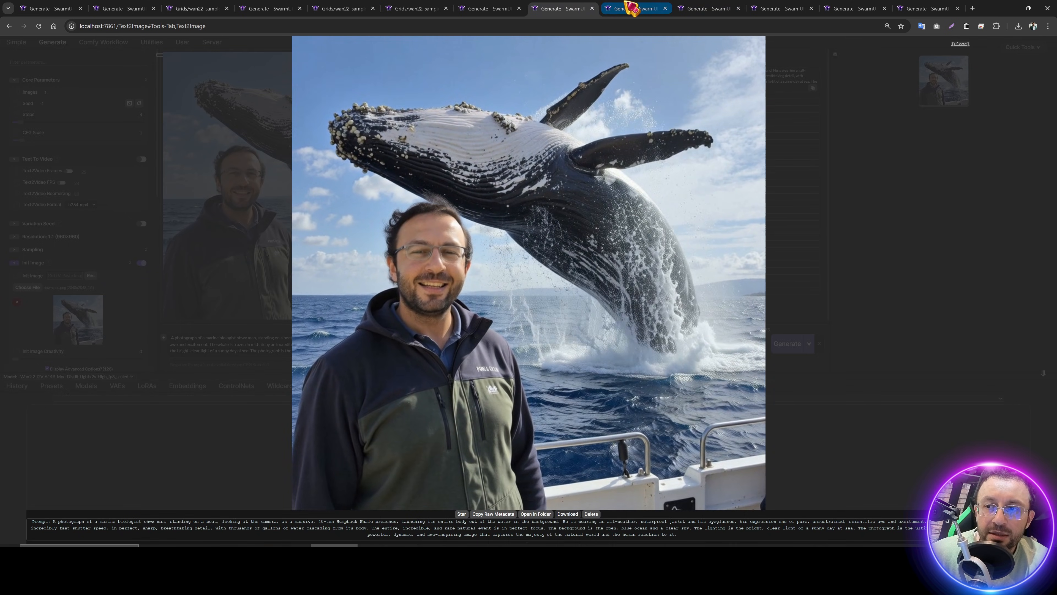
{"action": "left_click", "coordinate": [633, 8]}
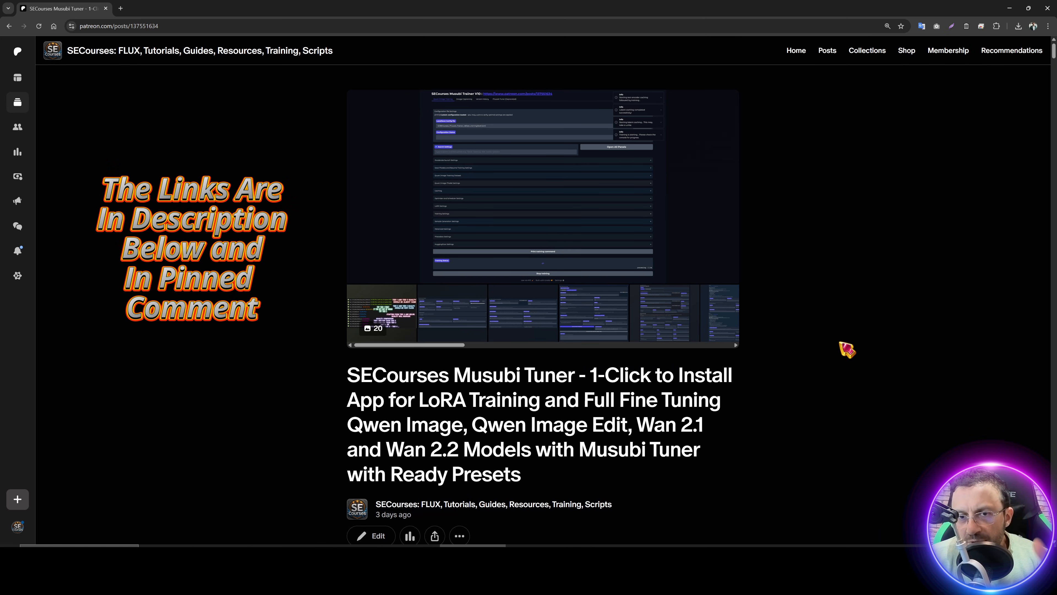
Step: Open the main training tutorial link from the SECourses Musubi Tuner Patreon post in an incognito window
{"action": "scroll", "coordinate": [844, 358], "scroll_direction": "down", "scroll_amount": 1}
{"action": "scroll", "coordinate": [841, 356], "scroll_direction": "down", "scroll_amount": 3}
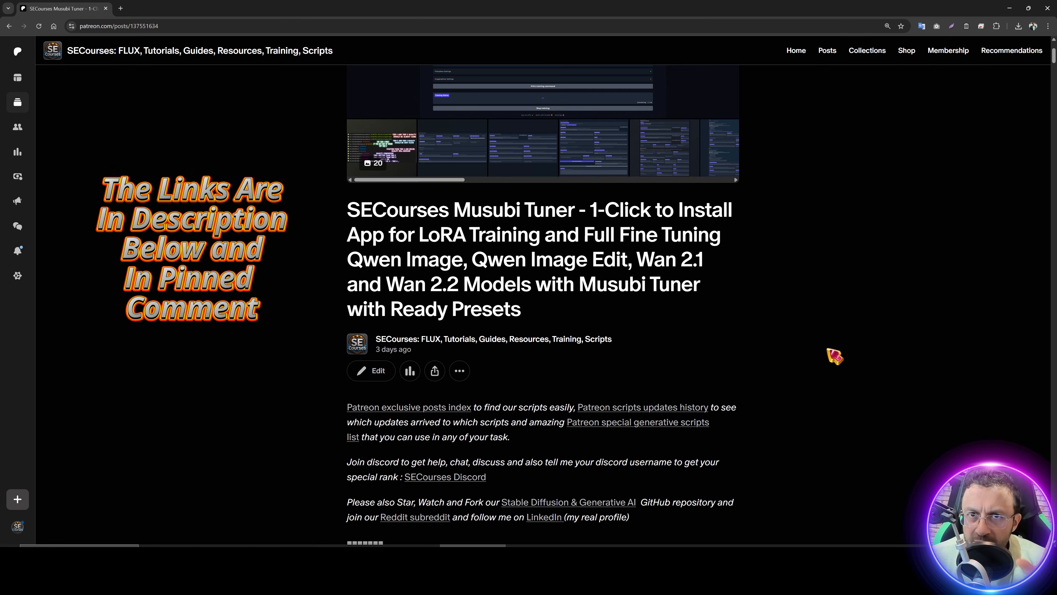
{"action": "scroll", "coordinate": [829, 359], "scroll_direction": "down", "scroll_amount": 5}
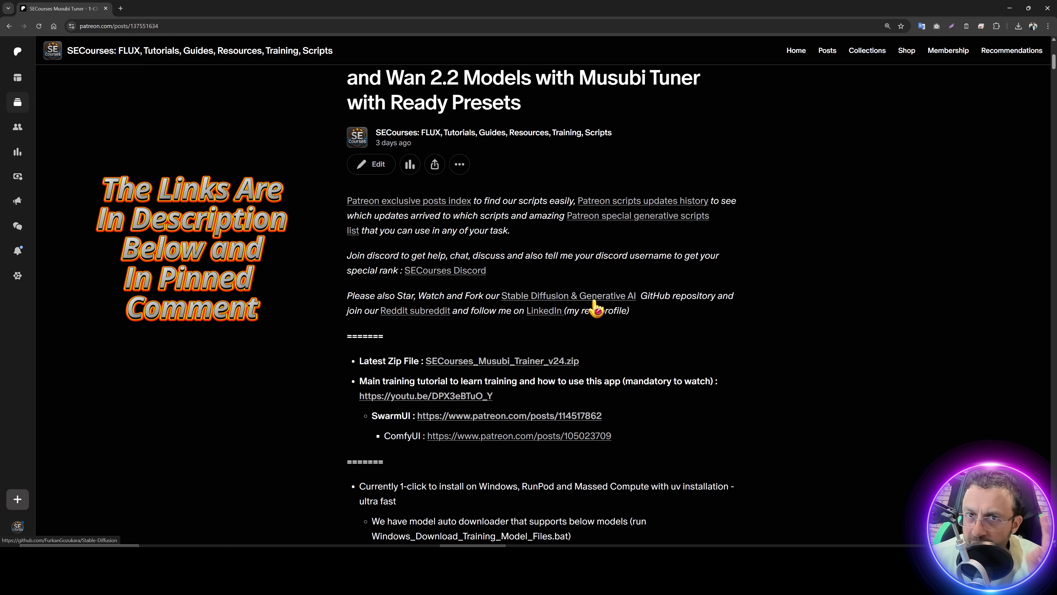
{"action": "scroll", "coordinate": [632, 338], "scroll_direction": "down", "scroll_amount": 1}
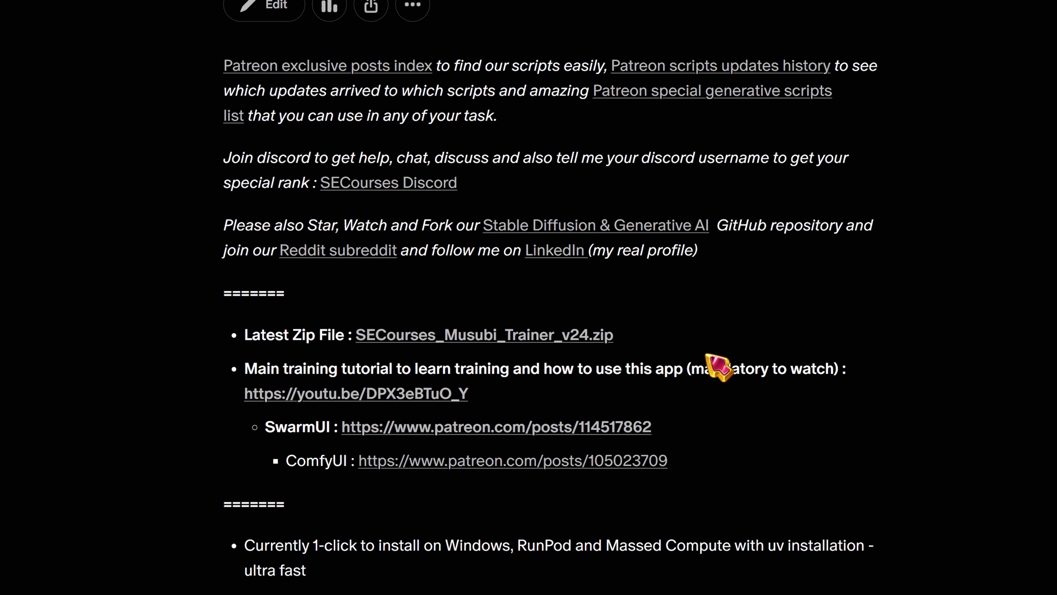
{"action": "scroll", "coordinate": [666, 352], "scroll_direction": "down", "scroll_amount": 3}
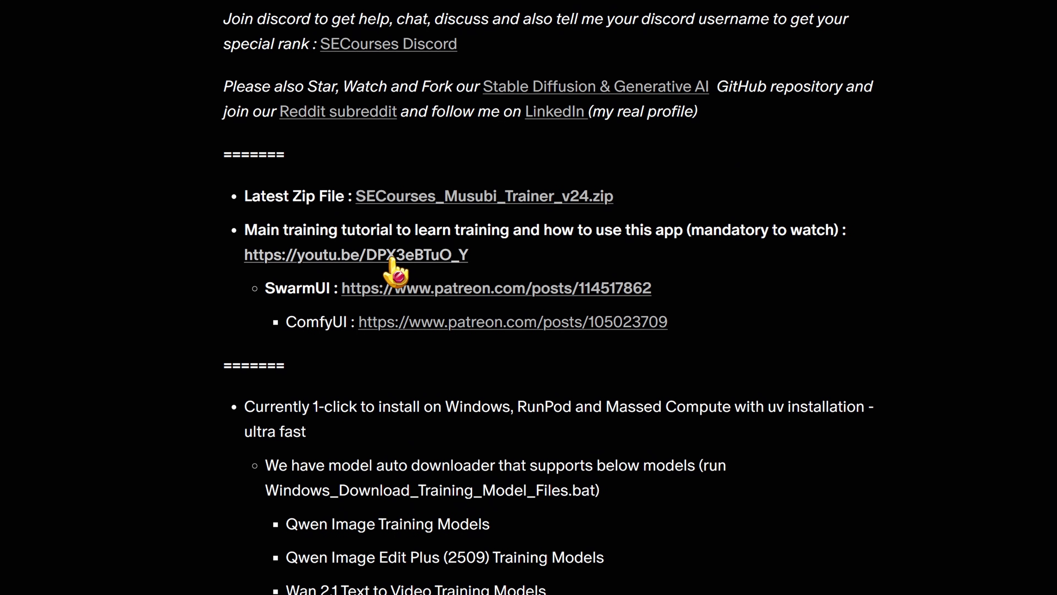
{"action": "right_click", "coordinate": [393, 258]}
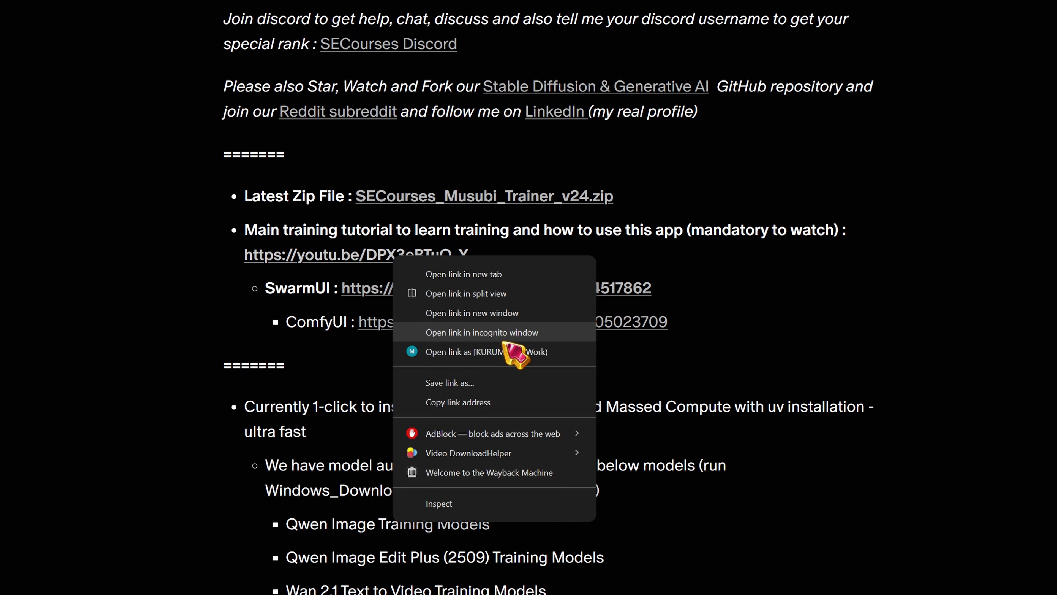
{"action": "left_click", "coordinate": [499, 329]}
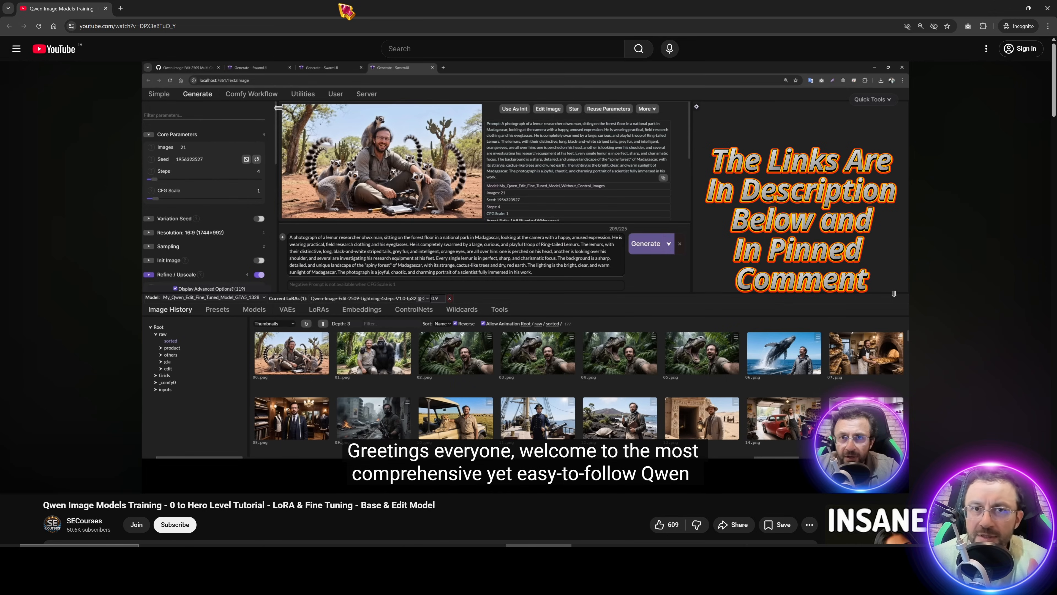
Step: Pause the Qwen Image Models Training tutorial video and expand its description
{"action": "left_click", "coordinate": [314, 355]}
{"action": "scroll", "coordinate": [314, 356], "scroll_direction": "down", "scroll_amount": 3}
{"action": "left_click", "coordinate": [337, 440]}
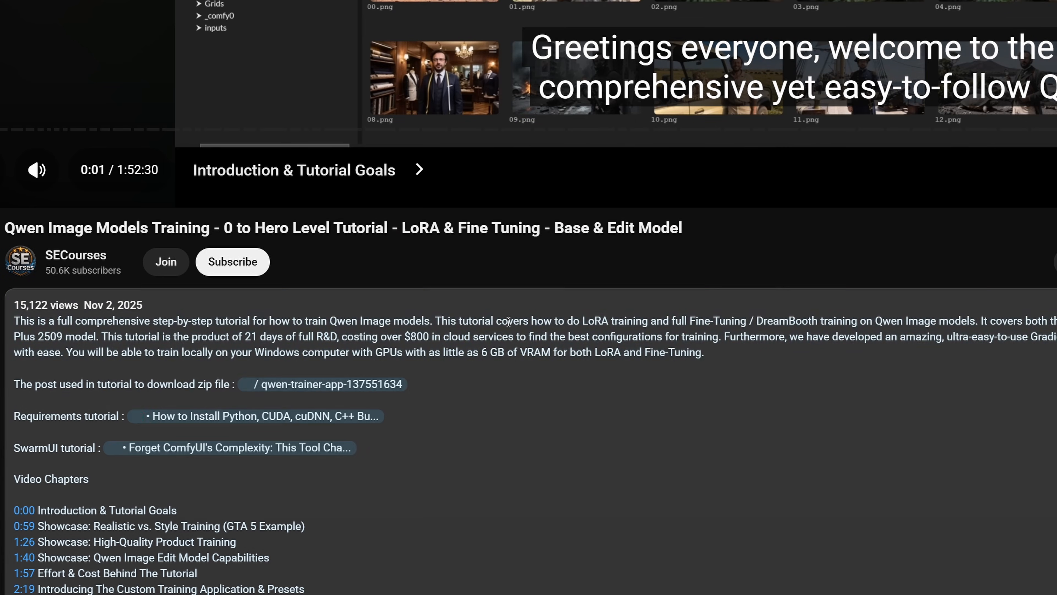
Step: Look through the tutorial's video chapters, from the introduction to the style training sections
{"action": "scroll", "coordinate": [339, 441], "scroll_direction": "down", "scroll_amount": 2}
{"action": "scroll", "coordinate": [530, 344], "scroll_direction": "down", "scroll_amount": 5}
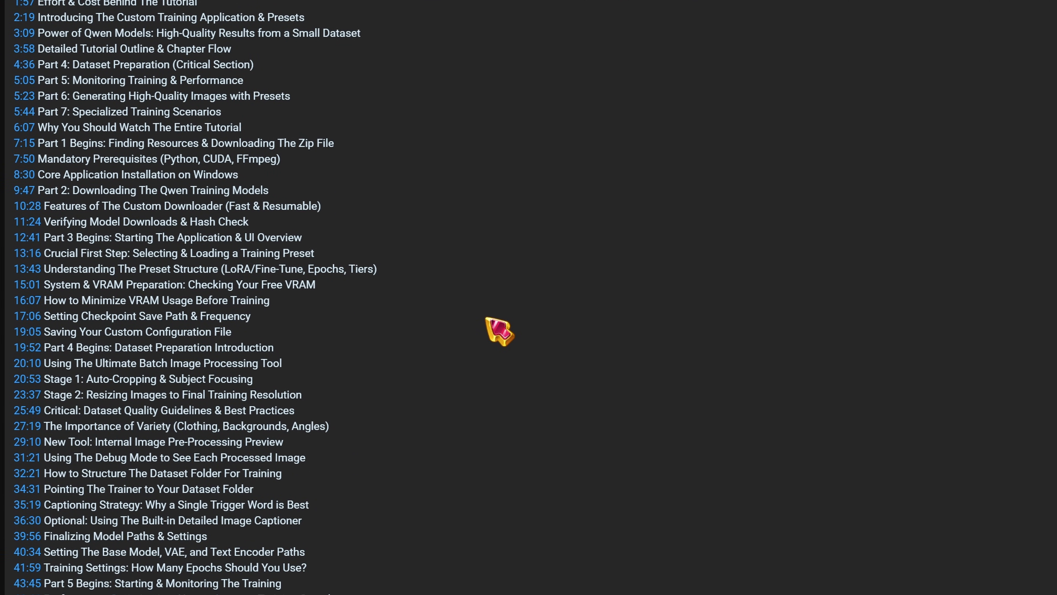
{"action": "scroll", "coordinate": [487, 319], "scroll_direction": "down", "scroll_amount": 7}
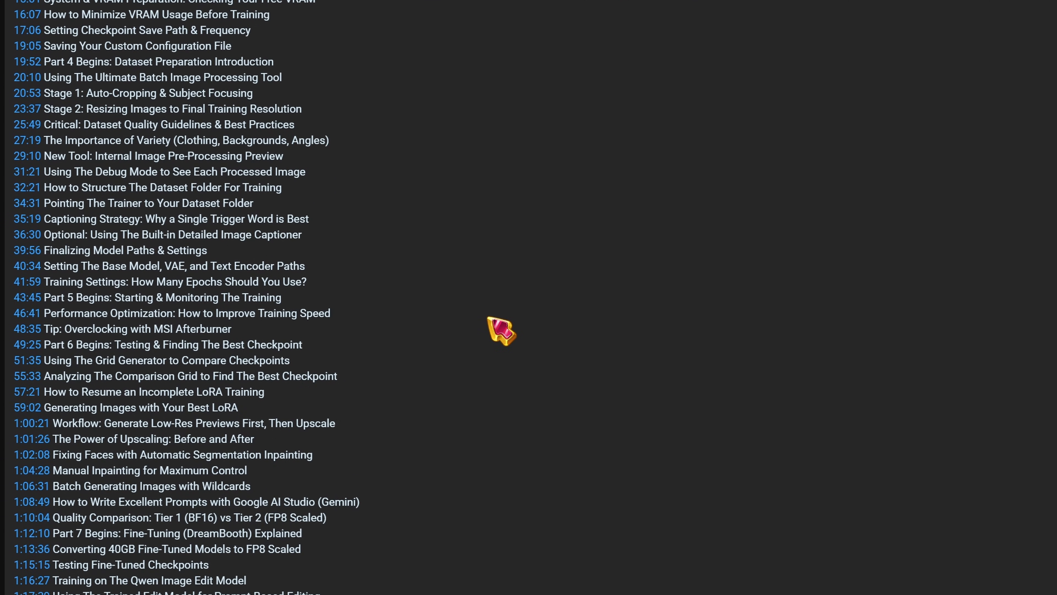
{"action": "scroll", "coordinate": [491, 320], "scroll_direction": "down", "scroll_amount": 2}
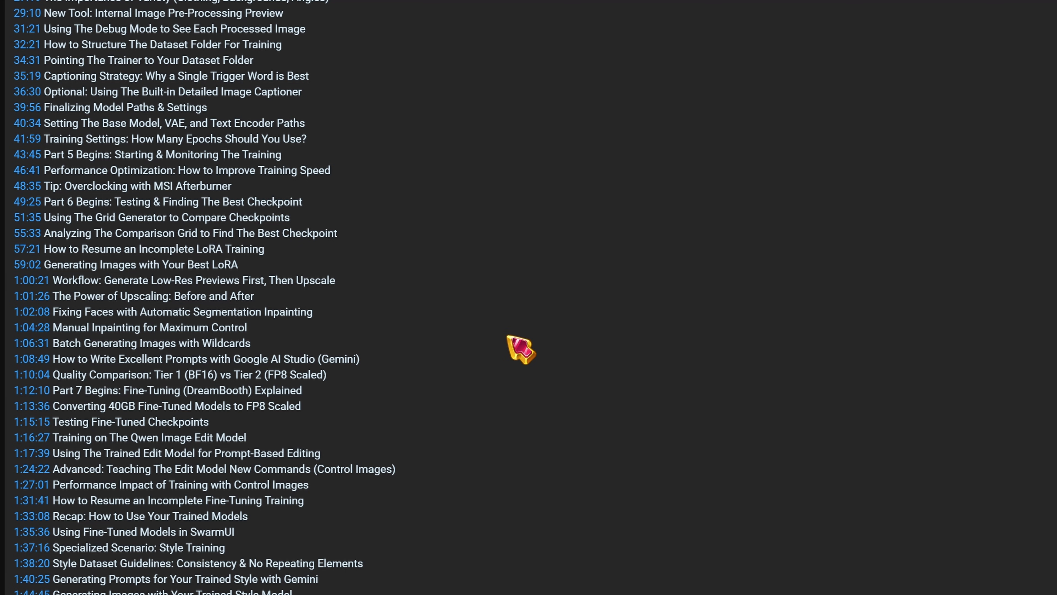
Step: Download SECourses_Musubi_Trainer_v24.zip from the Patreon post and show the downloaded file in its folder
{"action": "scroll", "coordinate": [513, 342], "scroll_direction": "down", "scroll_amount": 3}
{"action": "scroll", "coordinate": [523, 347], "scroll_direction": "up", "scroll_amount": 20}
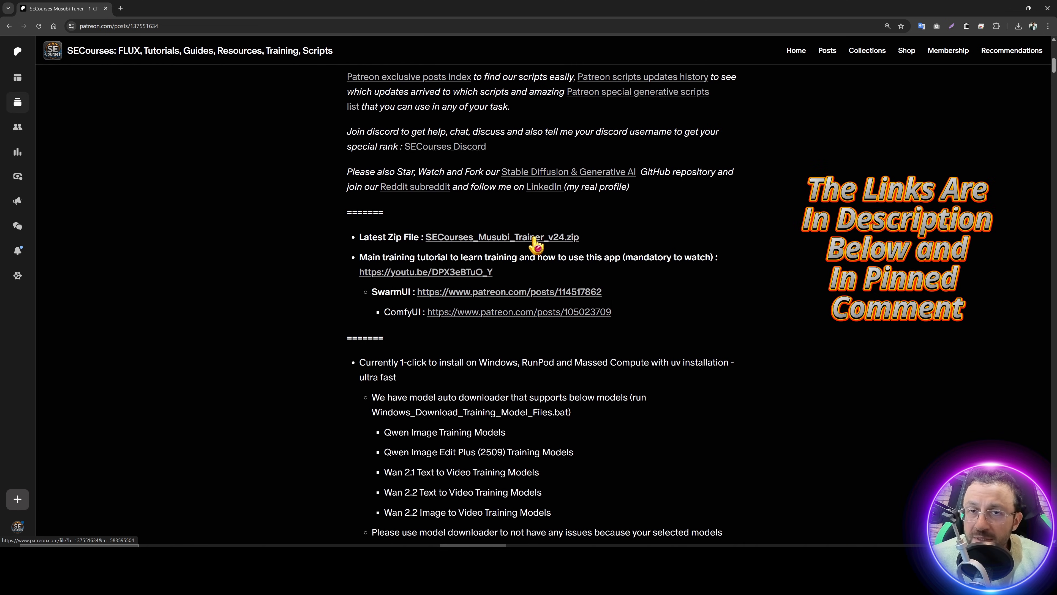
{"action": "left_click", "coordinate": [533, 236]}
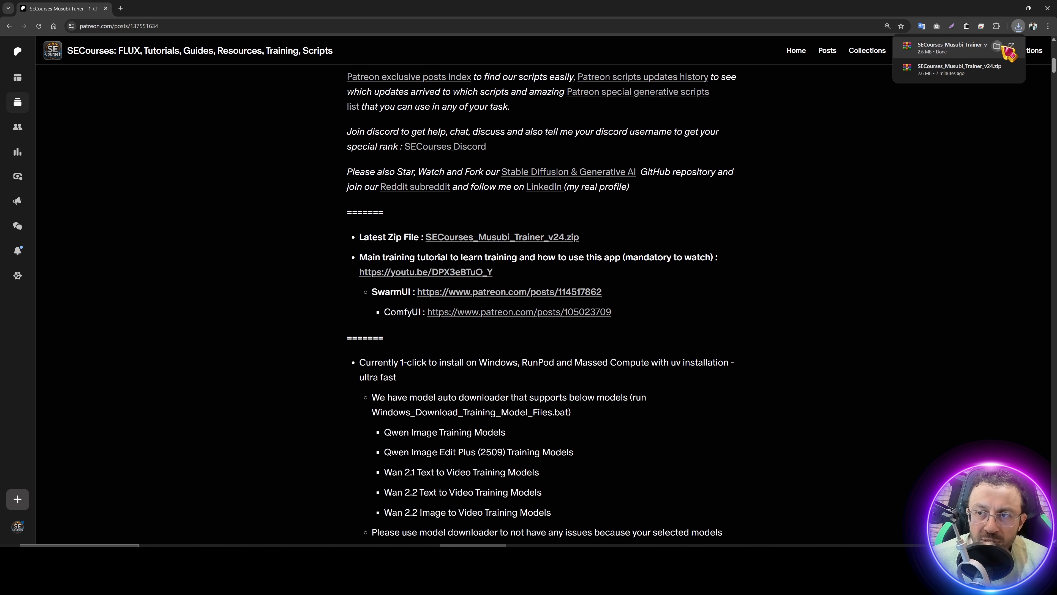
{"action": "left_click", "coordinate": [994, 47]}
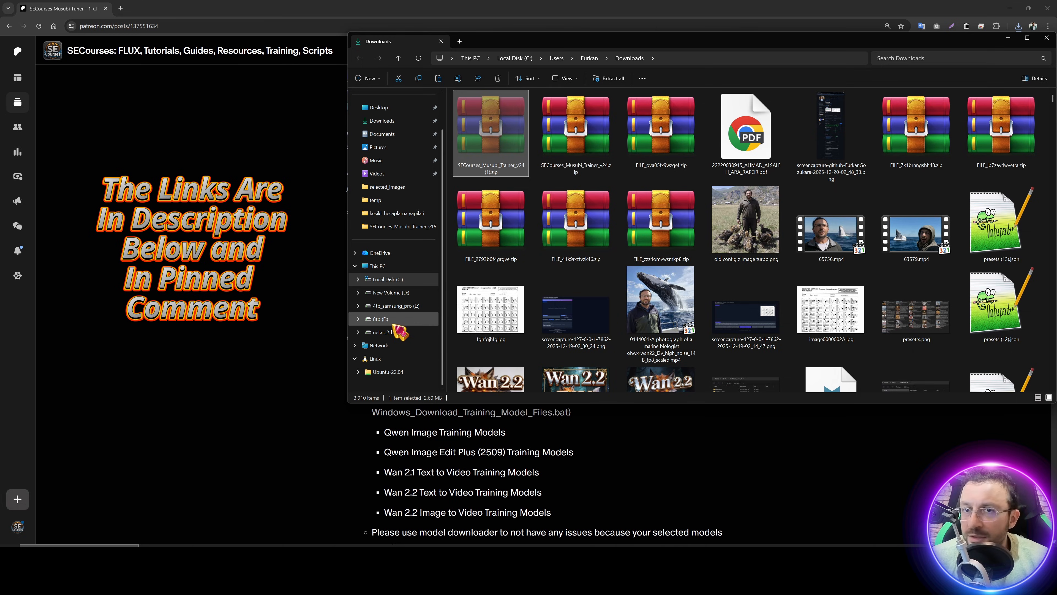
Step: Copy the downloaded zip into the SECourses_Musubi_Trainer_v16 folder on the F: drive and delete the duplicate archive there
{"action": "left_click", "coordinate": [414, 320]}
{"action": "left_click", "coordinate": [516, 316]}
{"action": "double_click", "coordinate": [513, 315]}
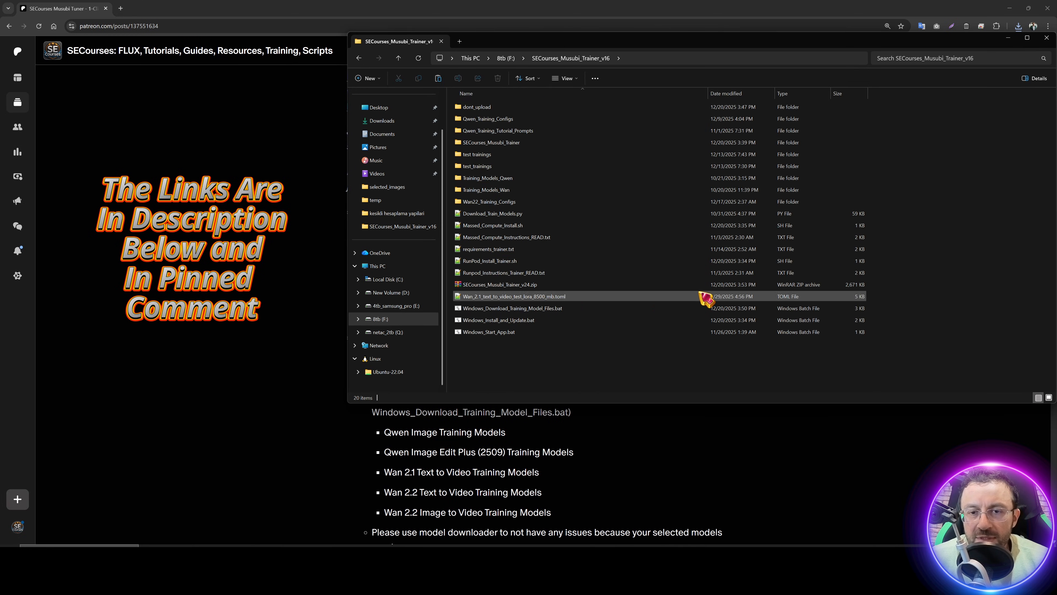
{"action": "left_click", "coordinate": [693, 288]}
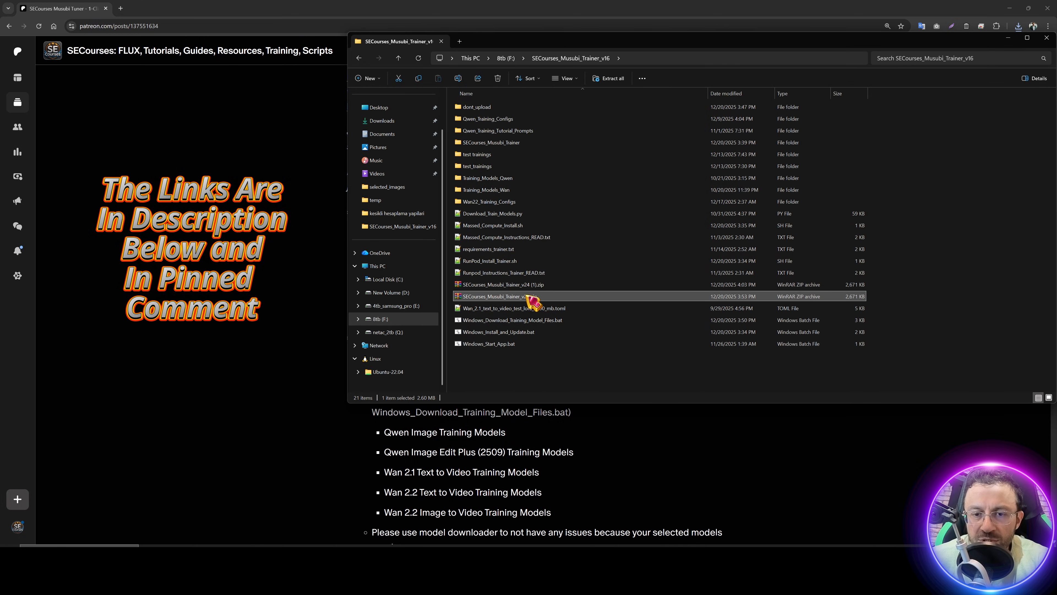
{"action": "key", "text": "Delete"}
Step: Extract SECourses_Musubi_Trainer_v24.zip into the trainer folder with WinRAR, replacing all existing files
{"action": "right_click", "coordinate": [516, 288]}
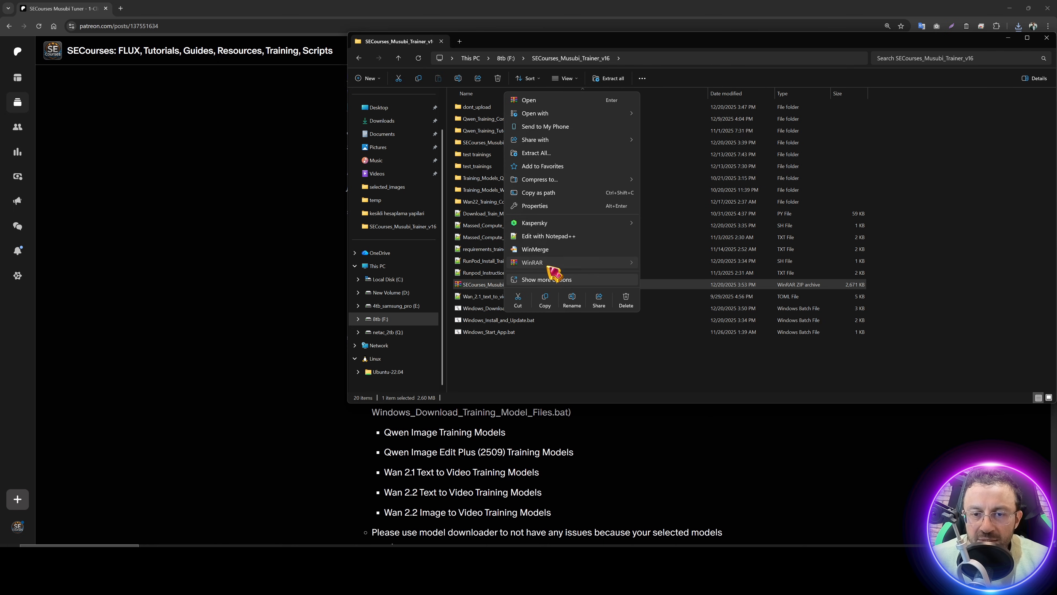
{"action": "mouse_move", "coordinate": [554, 263]}
{"action": "left_click", "coordinate": [672, 307]}
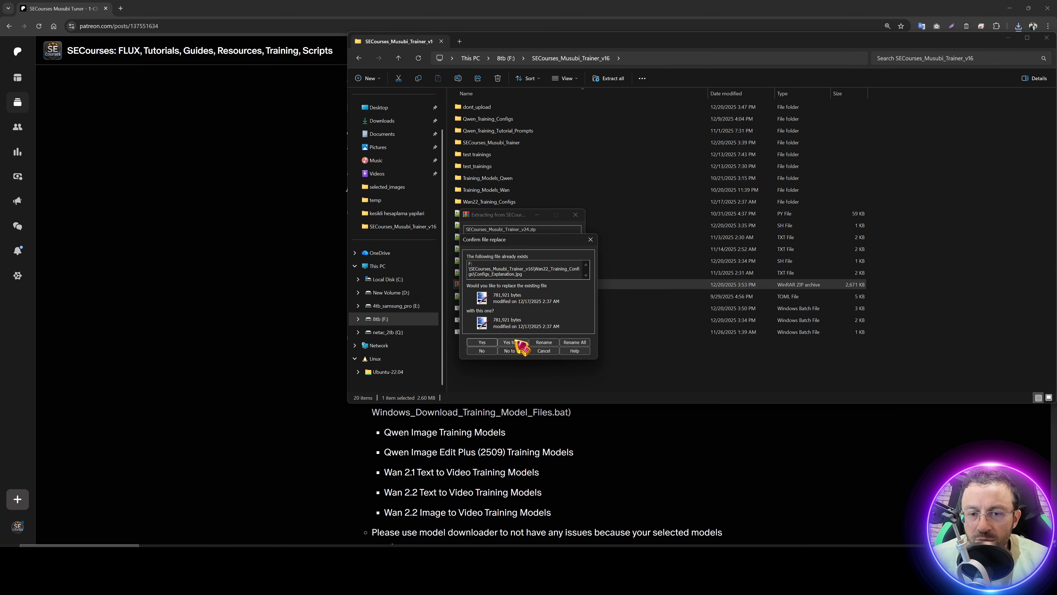
{"action": "left_click", "coordinate": [513, 342]}
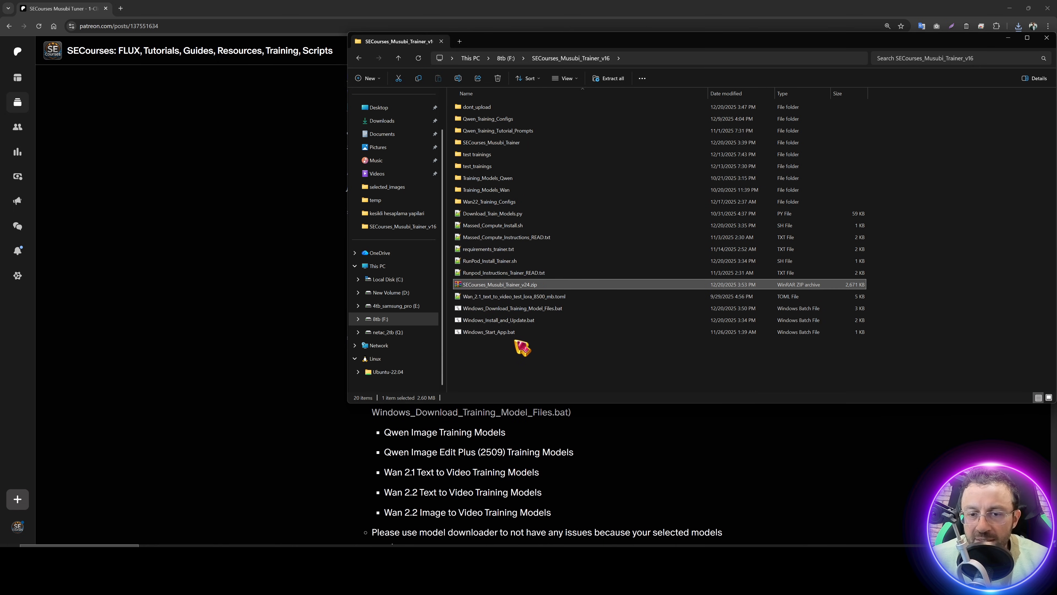
Step: Update the trainer installation by running Windows_Install_and_Update.bat, and close its console when it finishes
{"action": "left_click", "coordinate": [561, 374]}
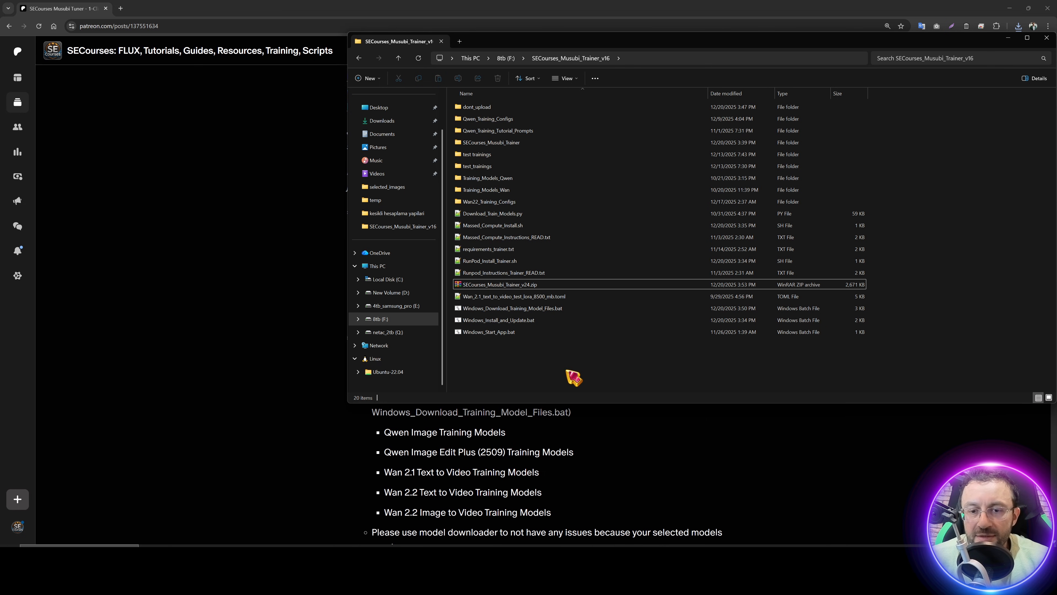
{"action": "double_click", "coordinate": [513, 321]}
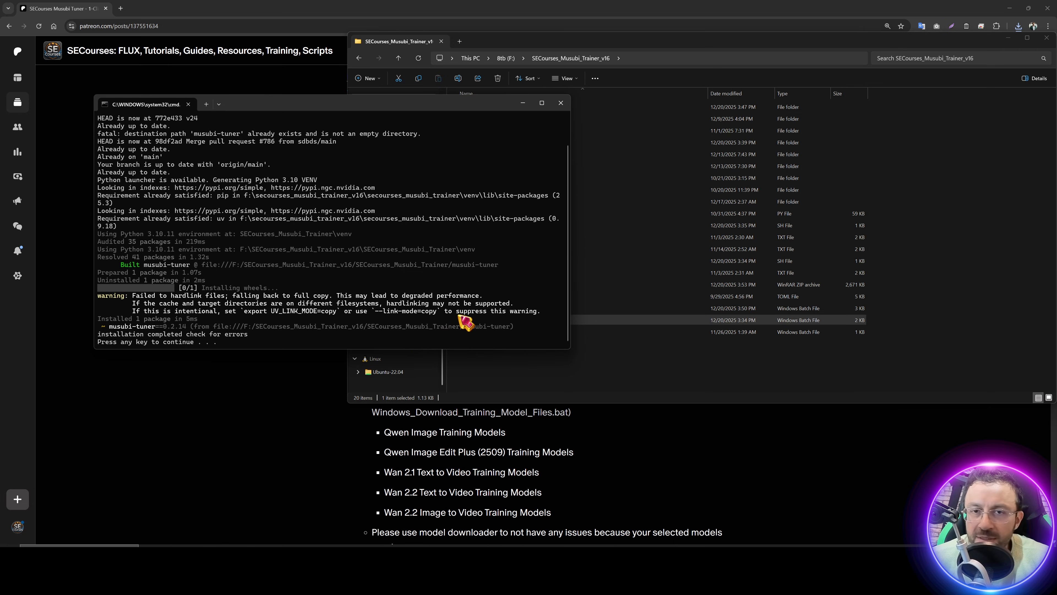
{"action": "key", "text": "Return"}
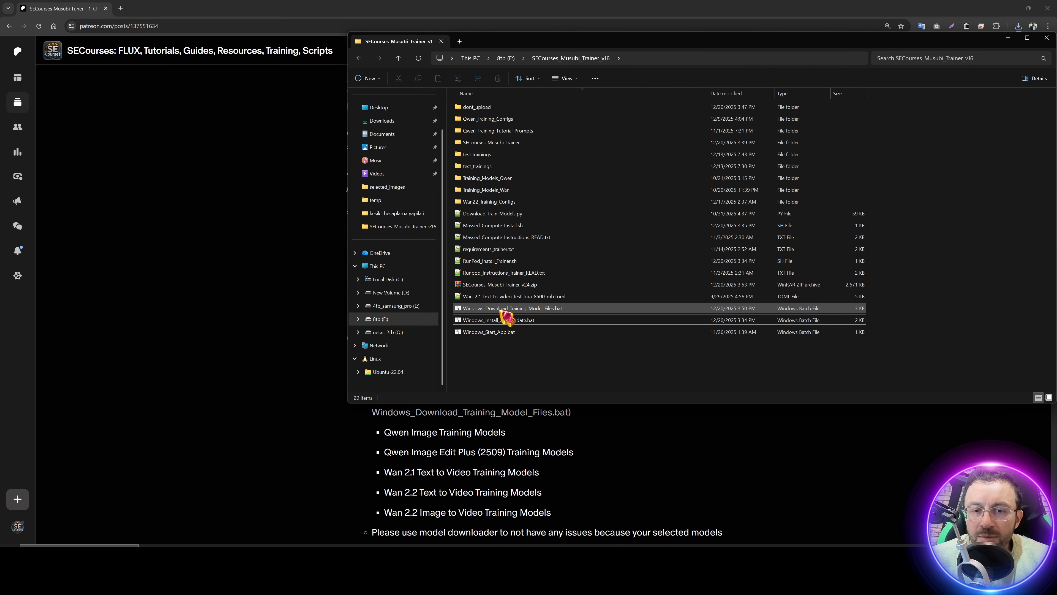
Step: Run Windows_Download_Training_Model_Files.bat in a maximized console and choose option 4, the Wan 2.2 Text to Video Training Models
{"action": "double_click", "coordinate": [502, 310]}
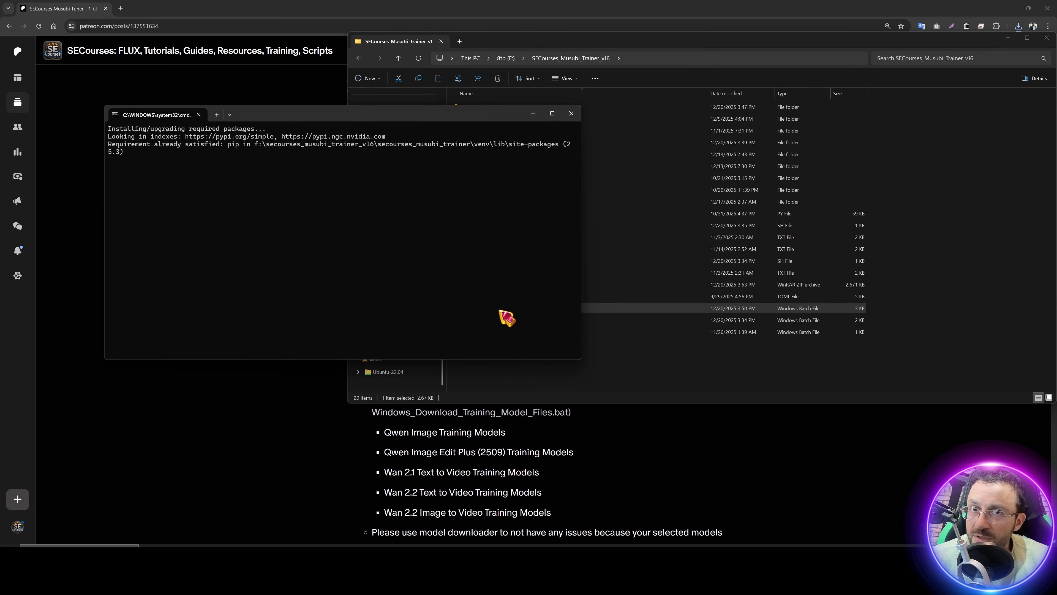
{"action": "left_click", "coordinate": [552, 113]}
{"action": "key", "text": "ctrl+equal"}
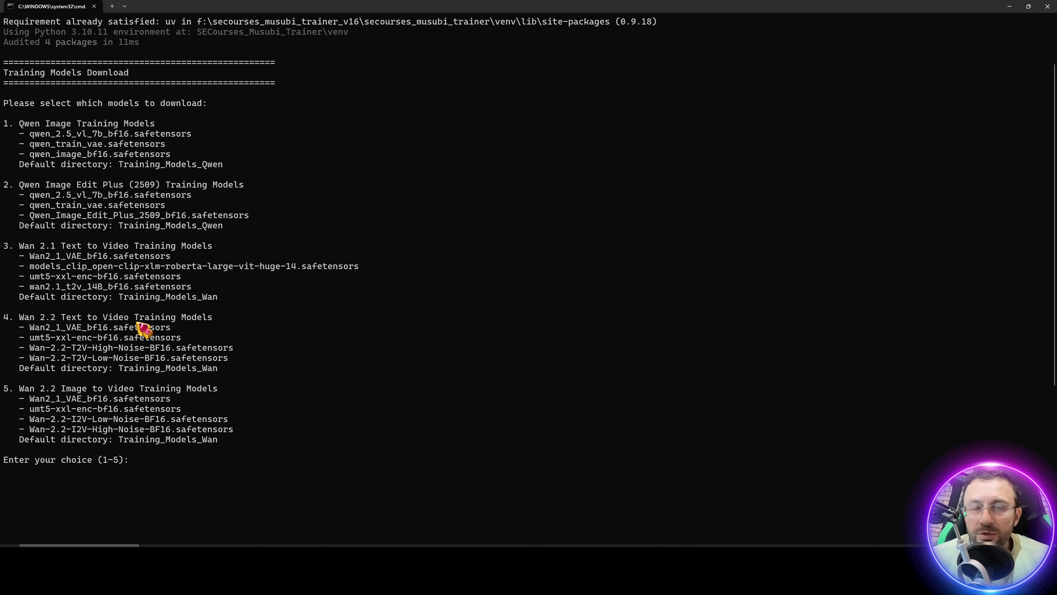
{"action": "type", "text": "4"}
{"action": "key", "text": "Return"}
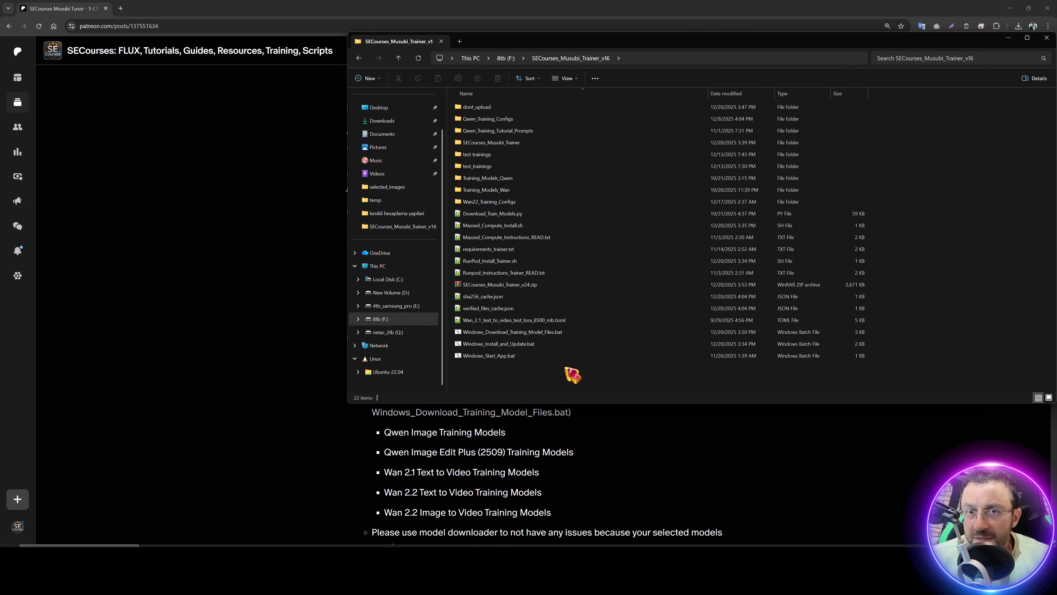
Step: Start the trainer with Windows_Start_App.bat, reload its web page and show the Wan Models Training settings
{"action": "left_click", "coordinate": [497, 357]}
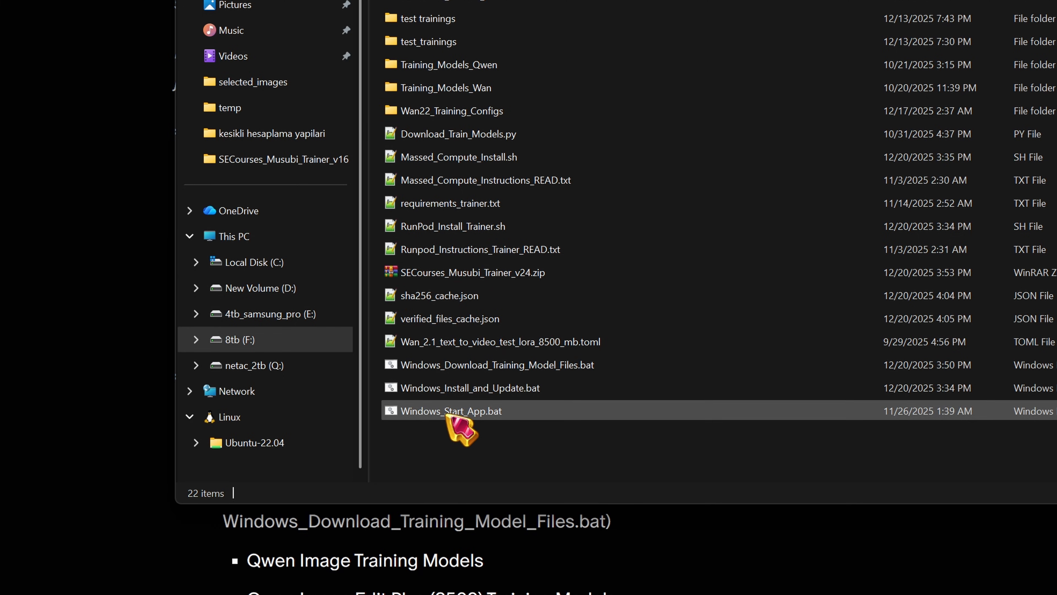
{"action": "double_click", "coordinate": [483, 415]}
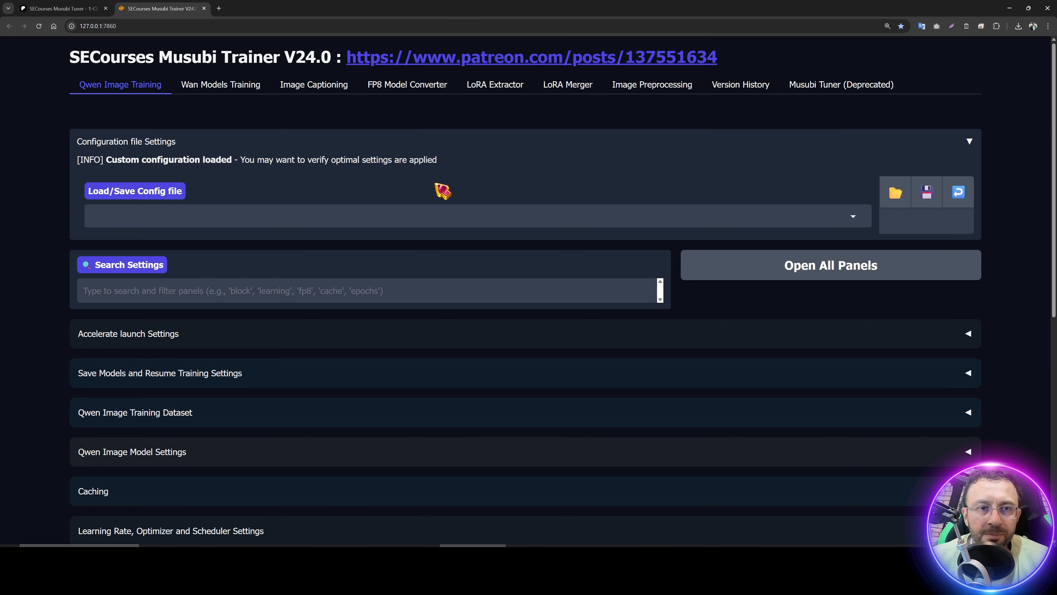
{"action": "left_click_drag", "start_coordinate": [333, 58], "coordinate": [68, 57]}
{"action": "left_click", "coordinate": [208, 87]}
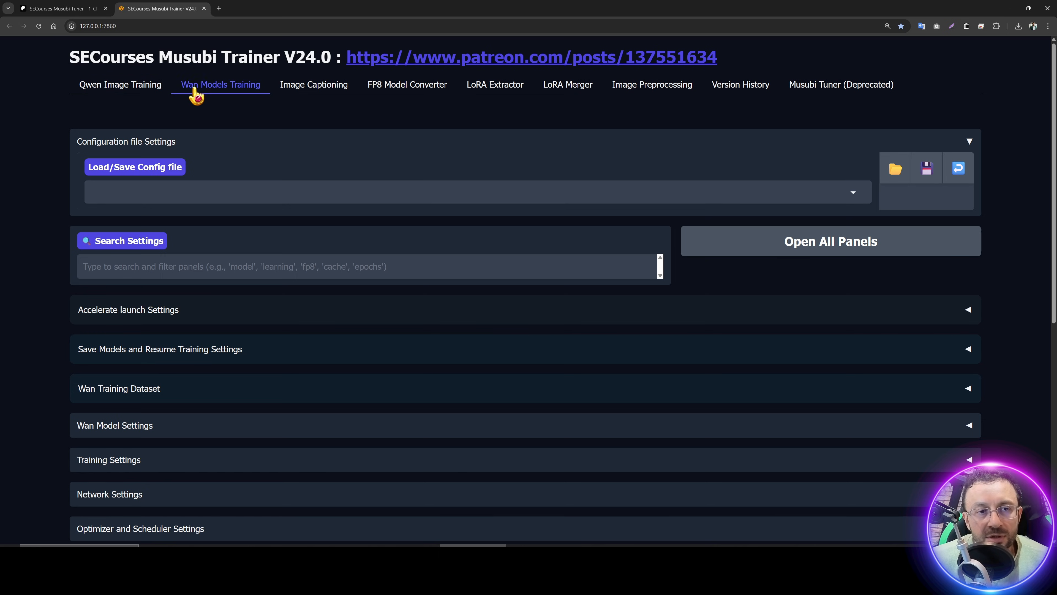
{"action": "left_click", "coordinate": [39, 26]}
{"action": "left_click", "coordinate": [221, 94]}
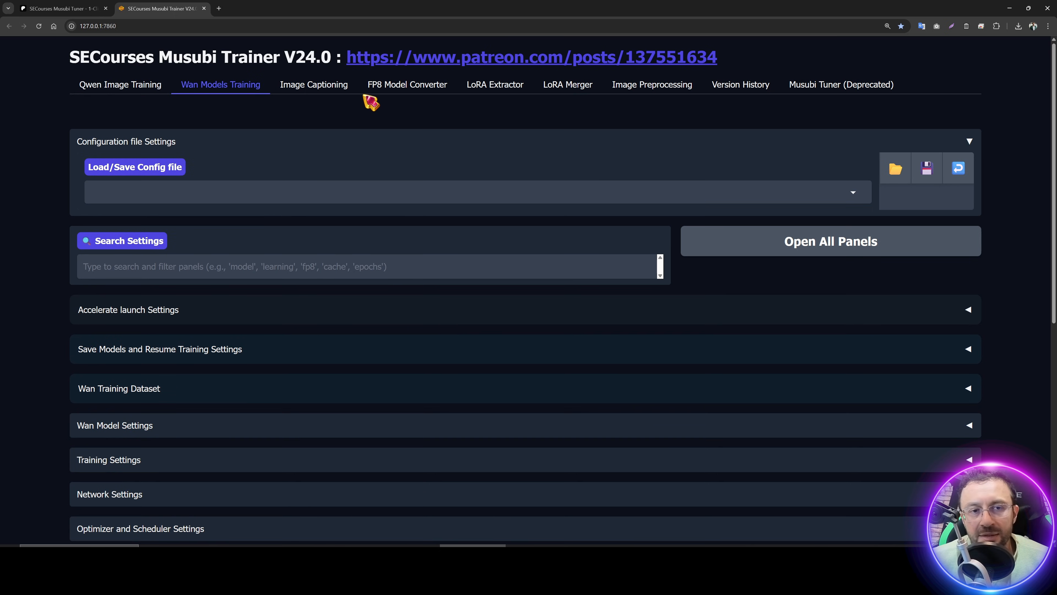
Step: Start loading a Wan training config, go to the Wan22_Training_Configs folder and review its image-to-video, text-to-image and text-to-video config folders
{"action": "left_click", "coordinate": [897, 175]}
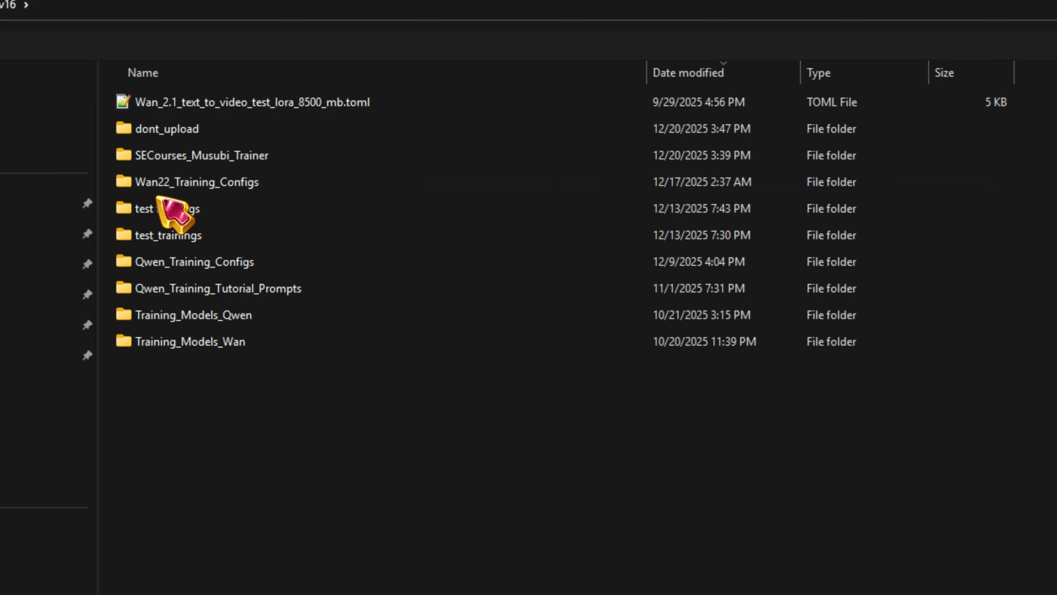
{"action": "double_click", "coordinate": [246, 185]}
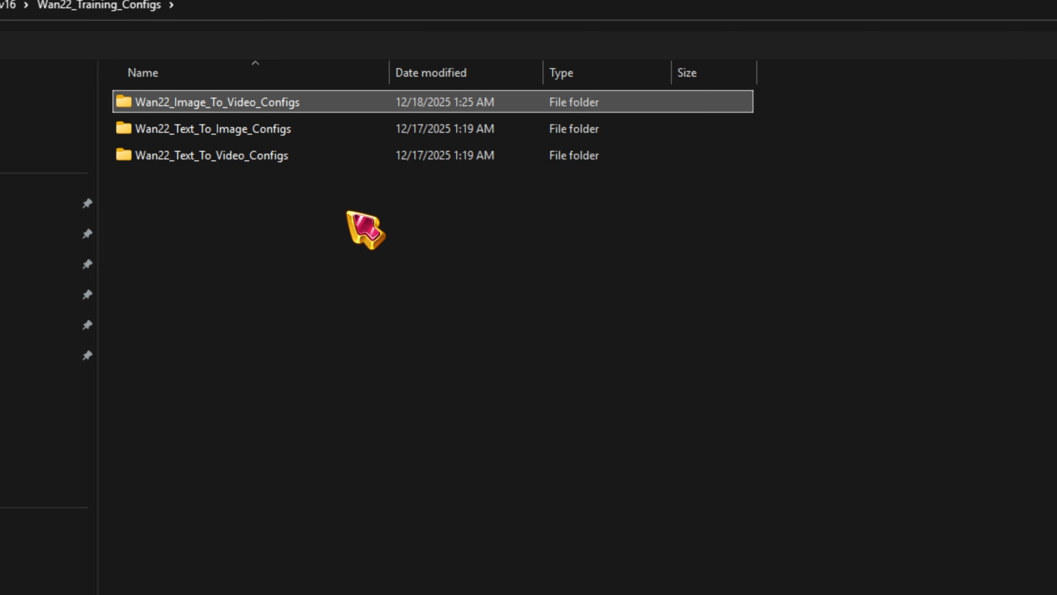
{"action": "left_click", "coordinate": [247, 129]}
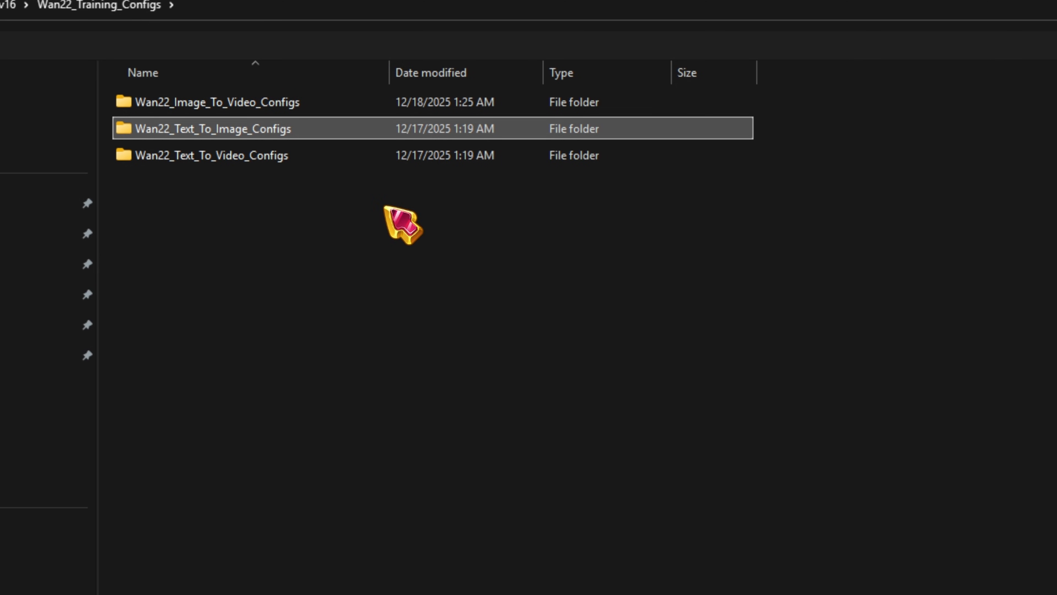
{"action": "left_click", "coordinate": [246, 156]}
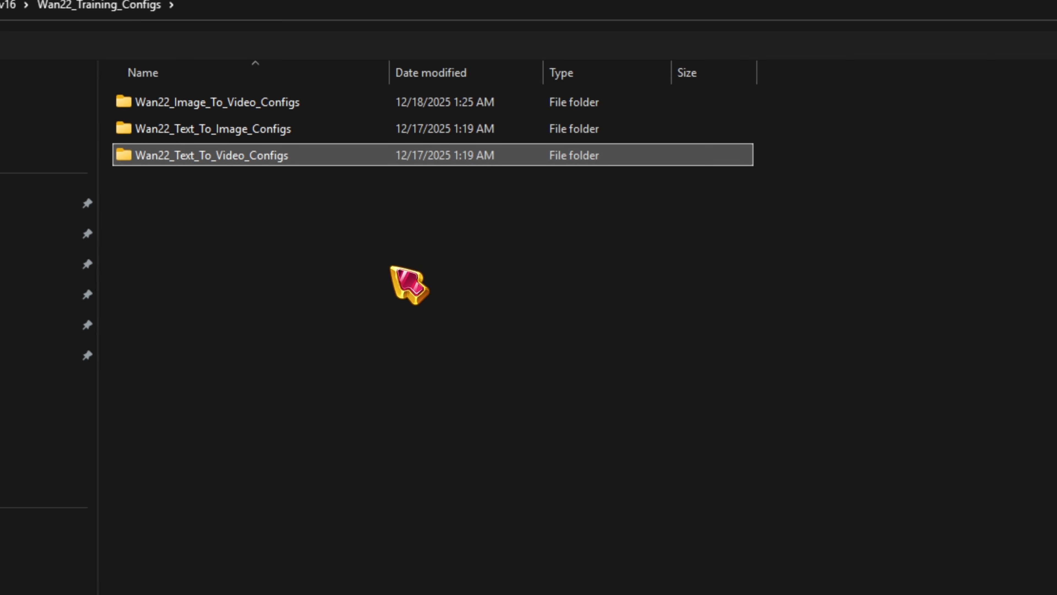
{"action": "left_click", "coordinate": [183, 102]}
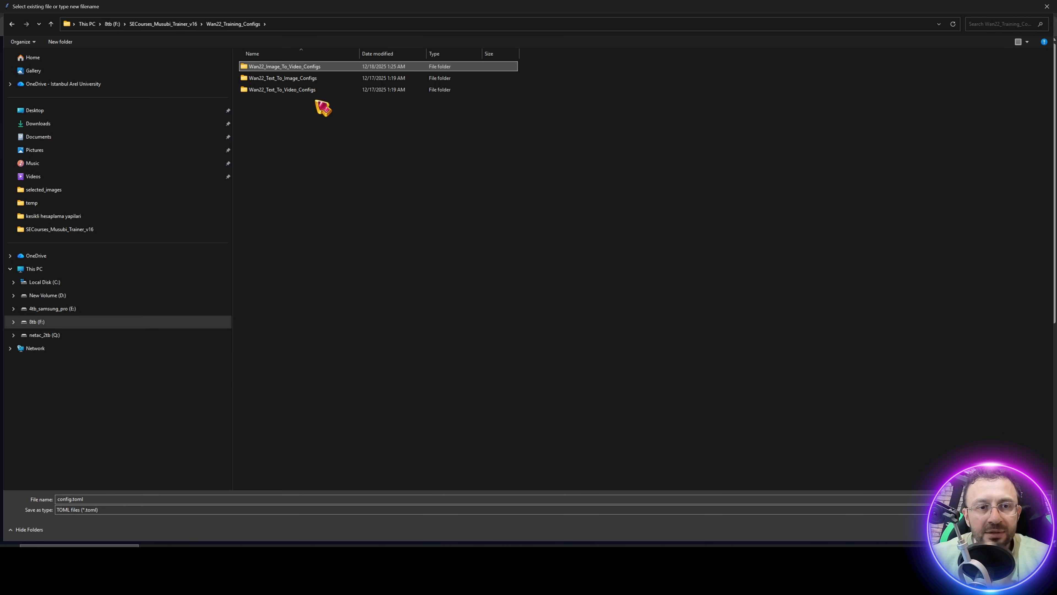
{"action": "left_click", "coordinate": [292, 91]}
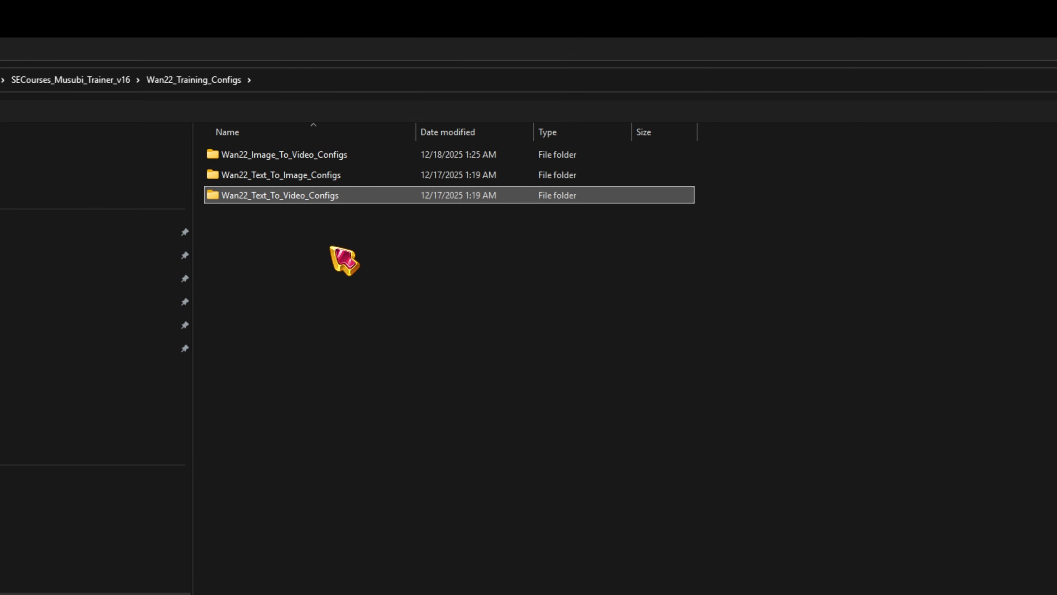
{"action": "left_click", "coordinate": [272, 201]}
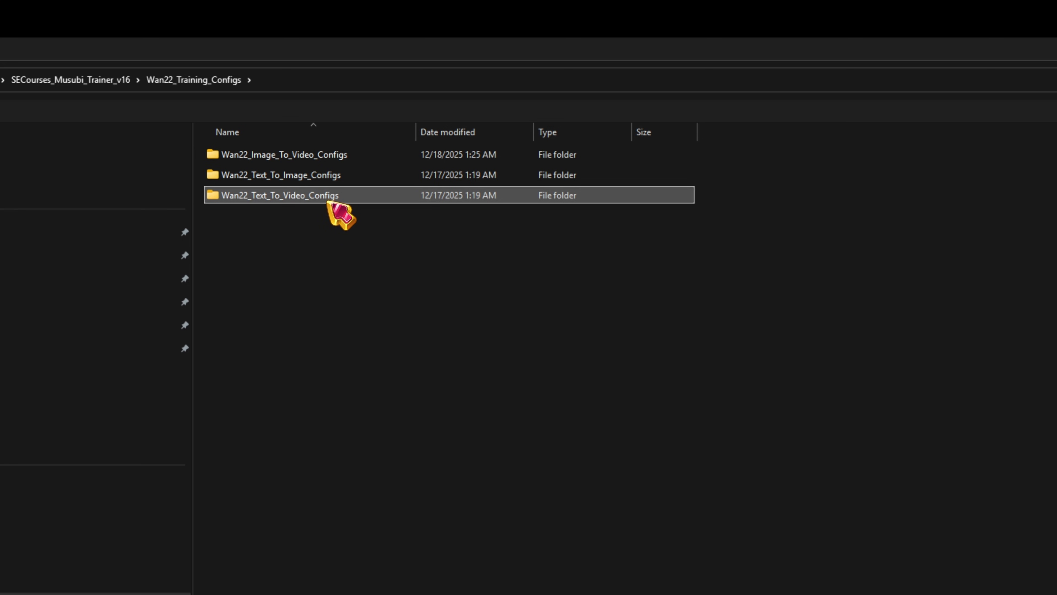
{"action": "left_click", "coordinate": [291, 175]}
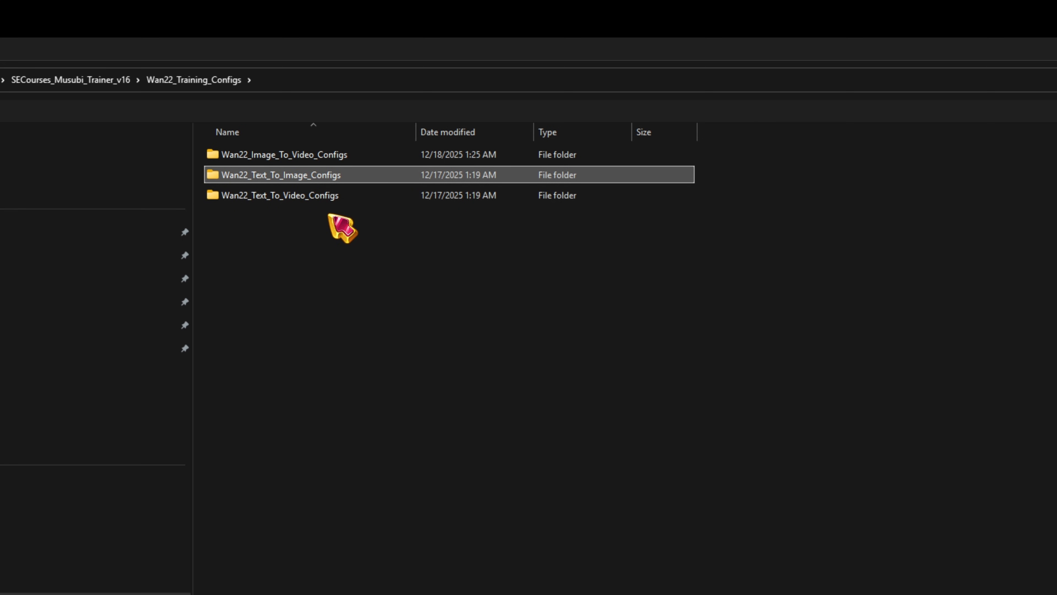
Step: Open the Wan22_Text_To_Image_Configs folder, widen the Name column and compare the presets by GPU memory, quality rank and FP8 Scaled variants
{"action": "double_click", "coordinate": [313, 177]}
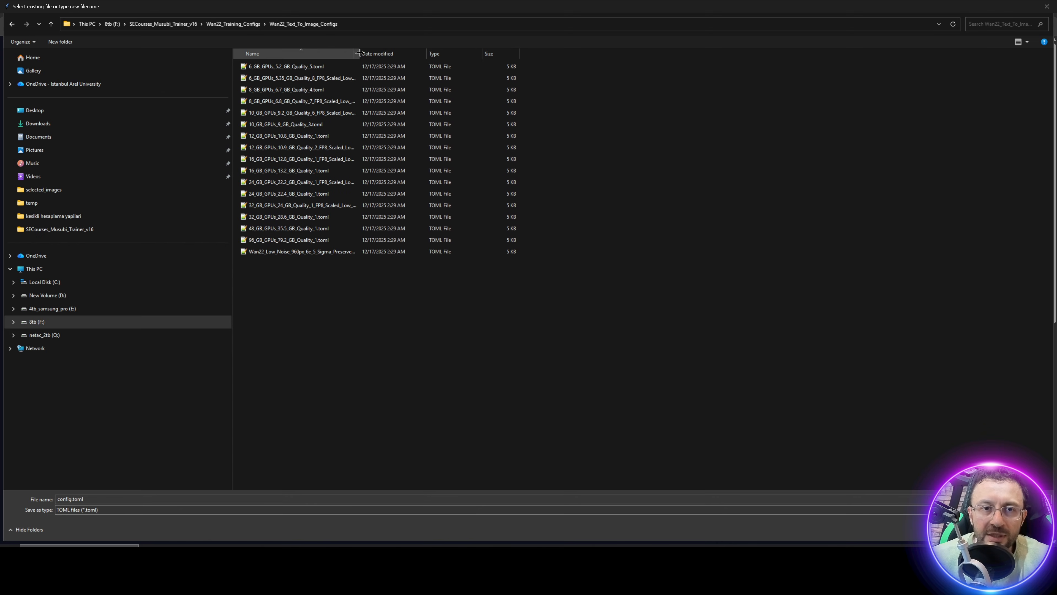
{"action": "left_click_drag", "start_coordinate": [359, 53], "coordinate": [441, 53]}
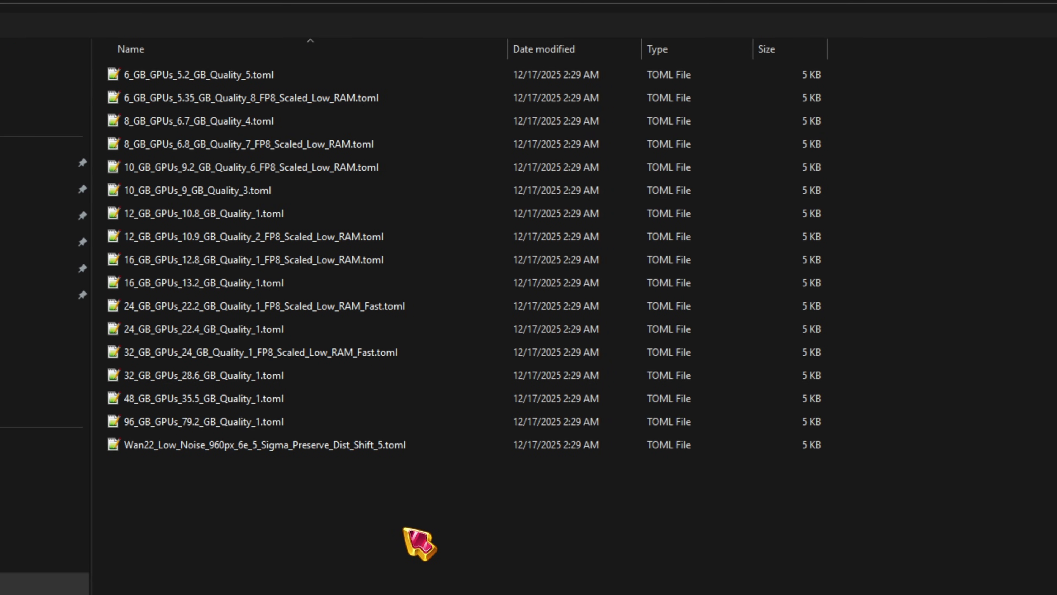
{"action": "left_click", "coordinate": [150, 75]}
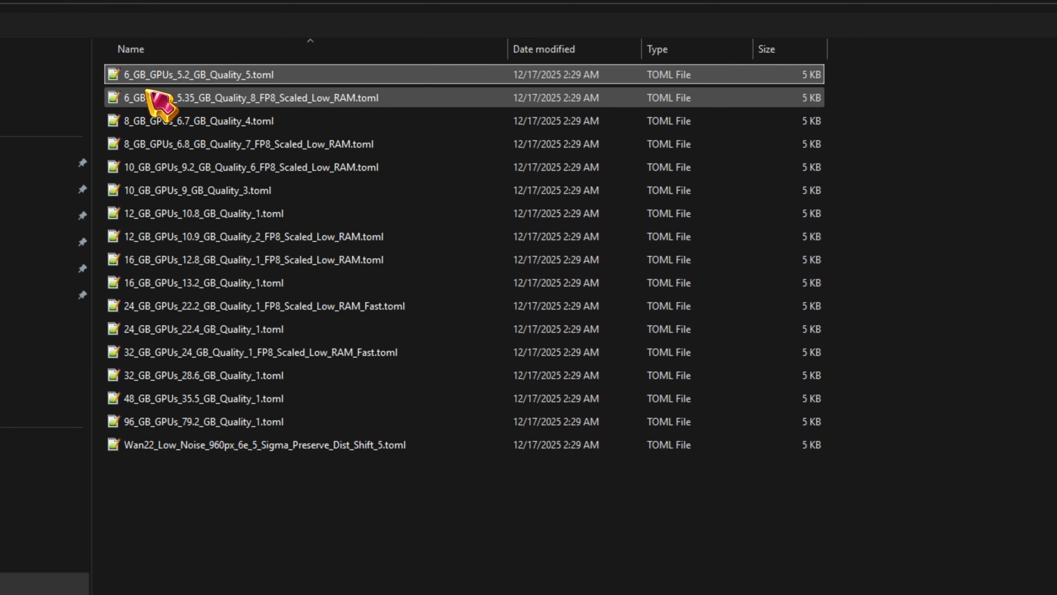
{"action": "left_click", "coordinate": [147, 97]}
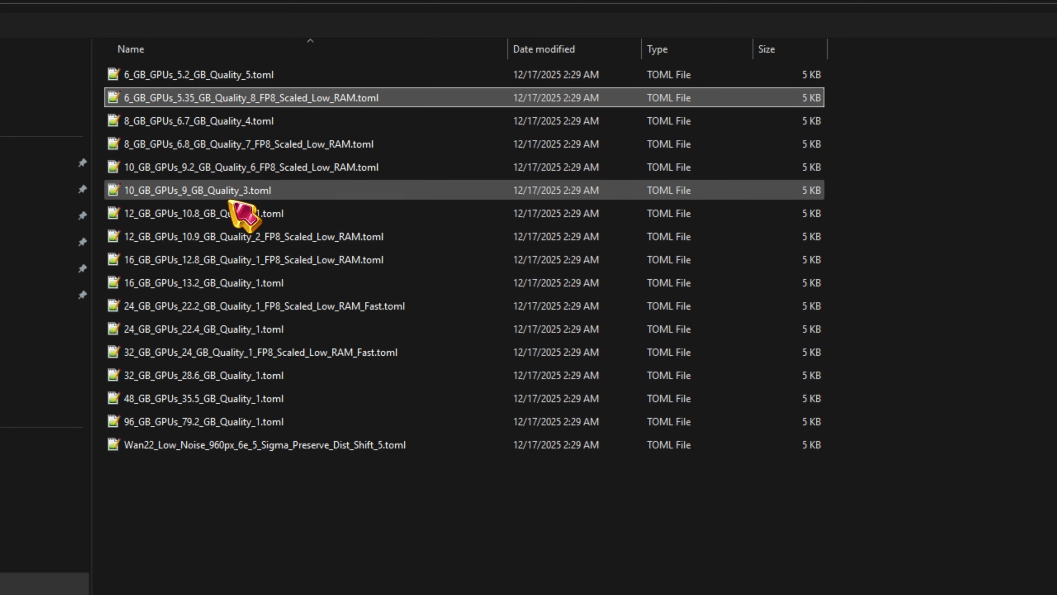
{"action": "left_click", "coordinate": [190, 82]}
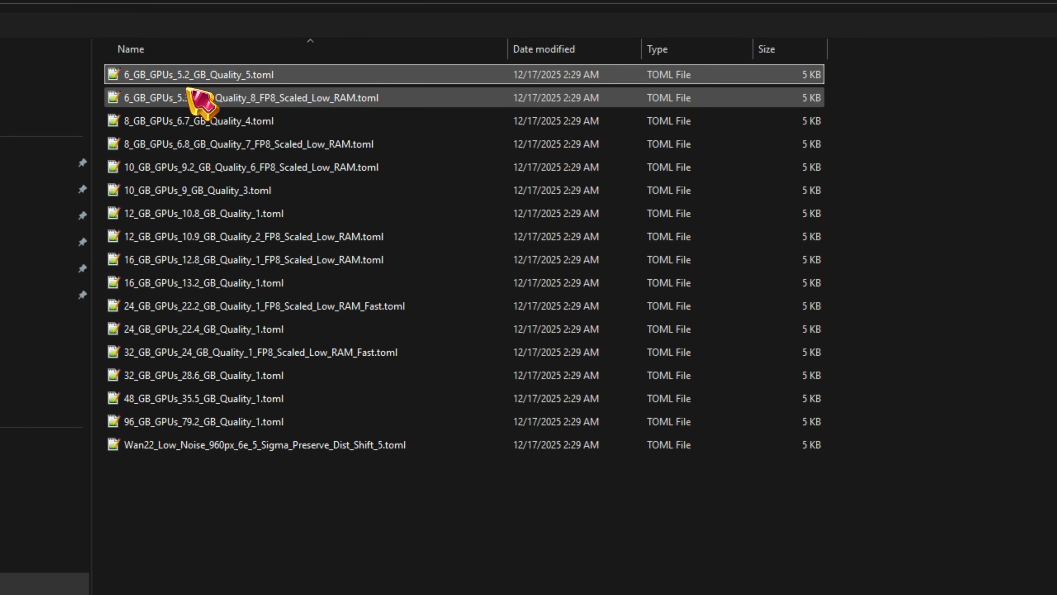
{"action": "left_click", "coordinate": [209, 304]}
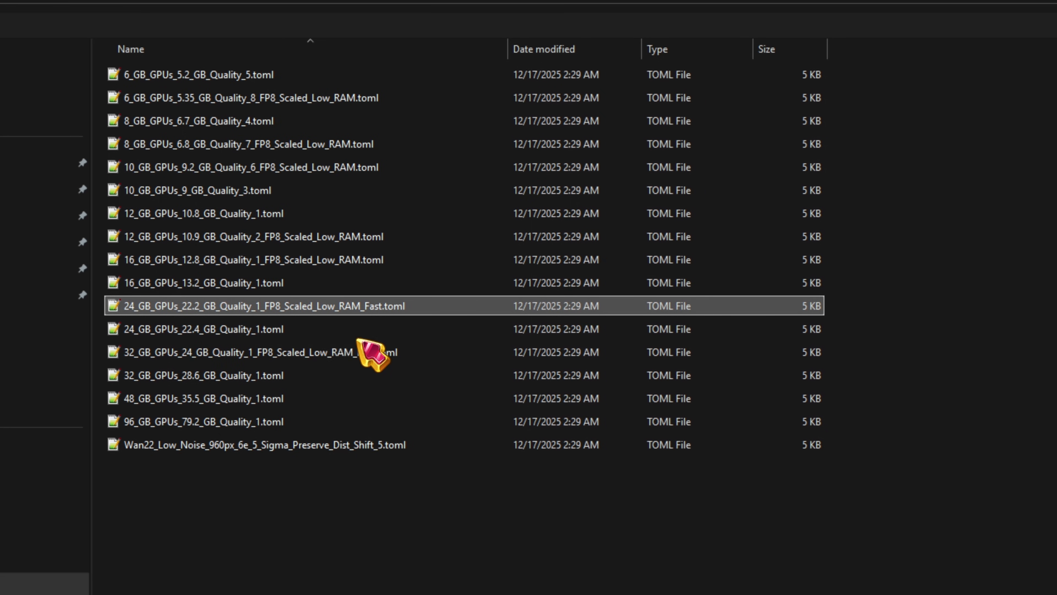
{"action": "left_click", "coordinate": [239, 77]}
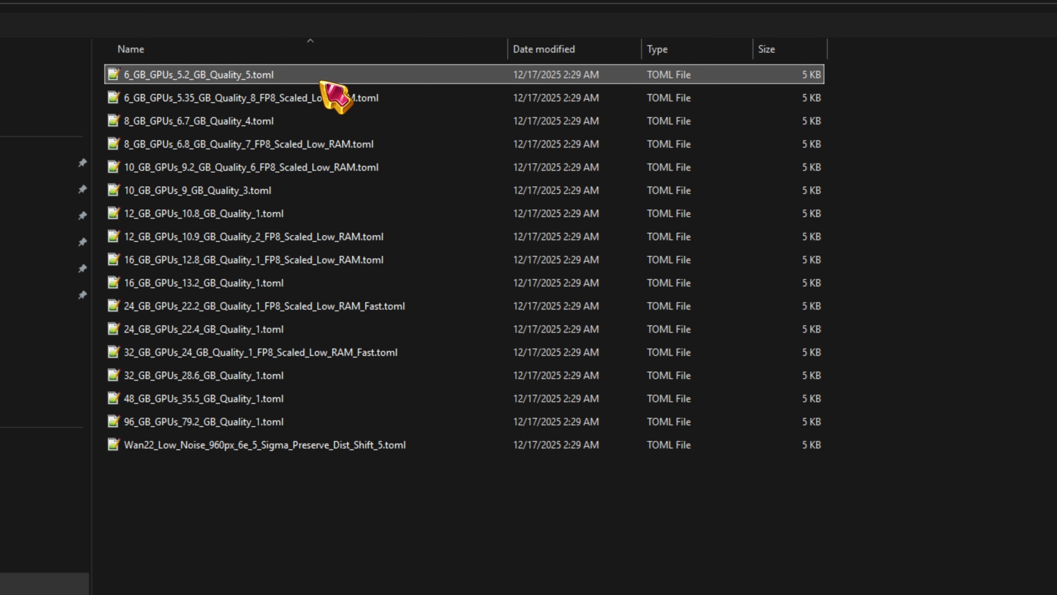
{"action": "left_click", "coordinate": [269, 262]}
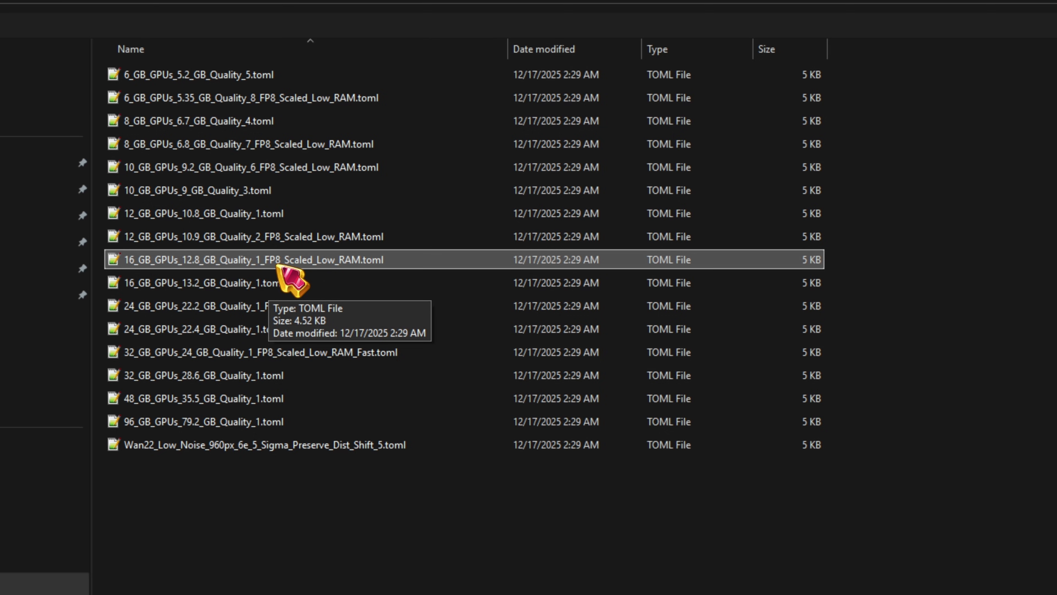
{"action": "left_click", "coordinate": [303, 244]}
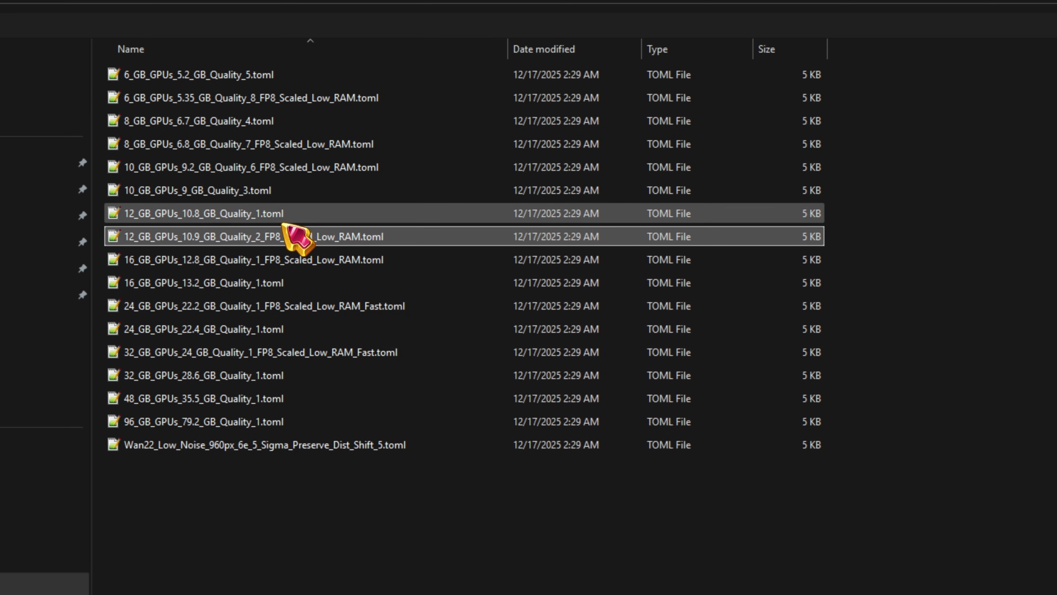
{"action": "left_click", "coordinate": [257, 191]}
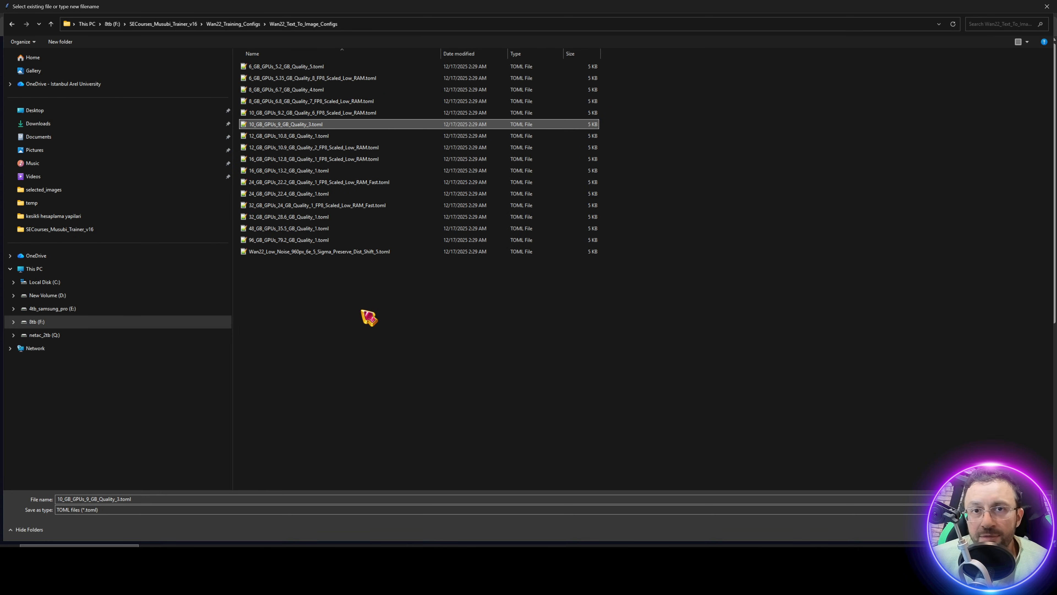
Step: Compare the two 32 GB GPU presets, the standard quality 1 config and the FP8 Scaled Low RAM Fast one
{"action": "left_click", "coordinate": [299, 218]}
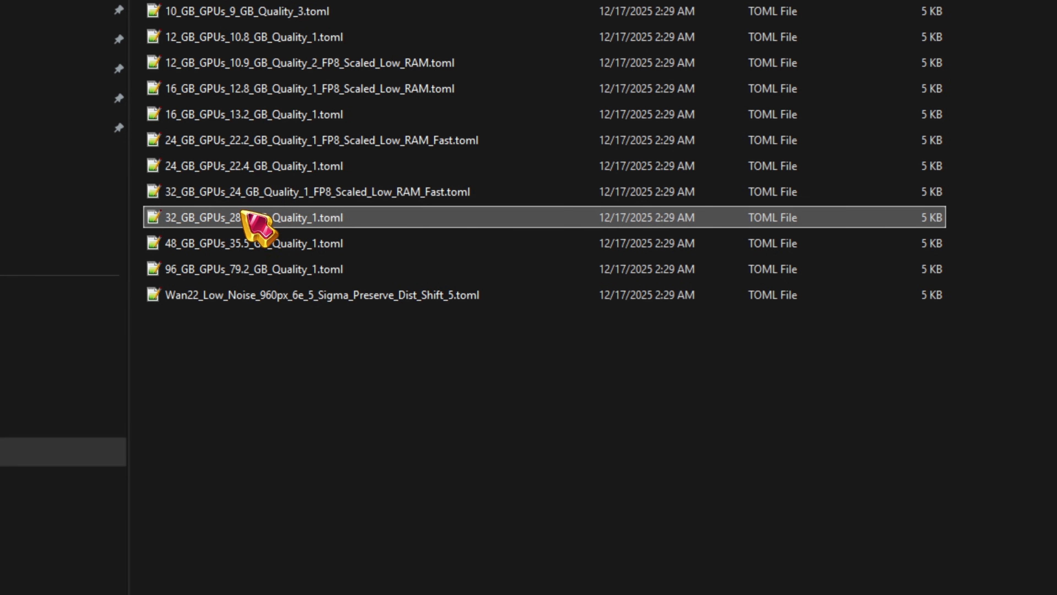
{"action": "left_click", "coordinate": [266, 197]}
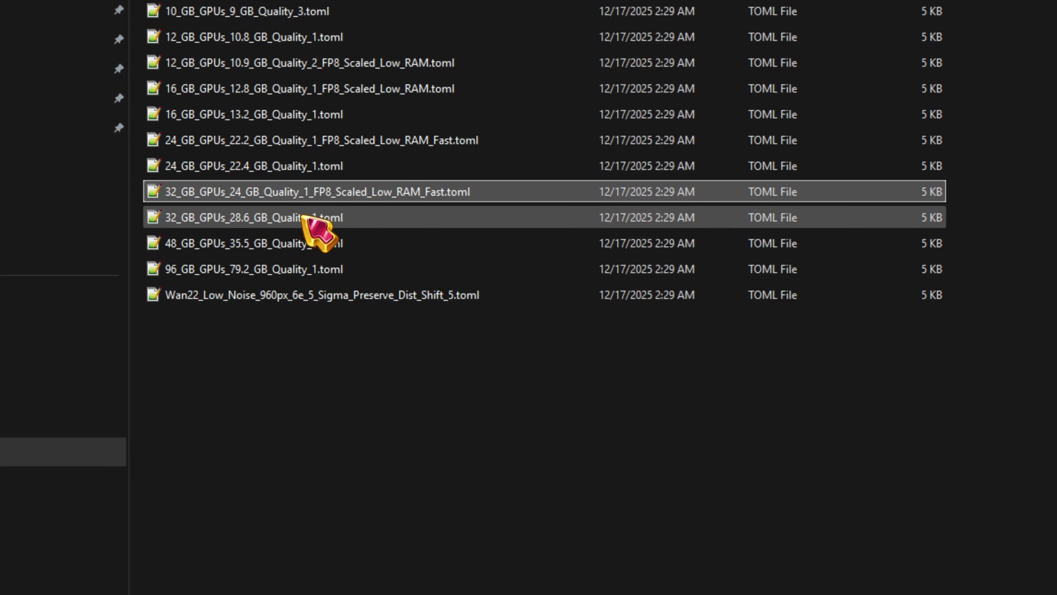
{"action": "left_click", "coordinate": [291, 215]}
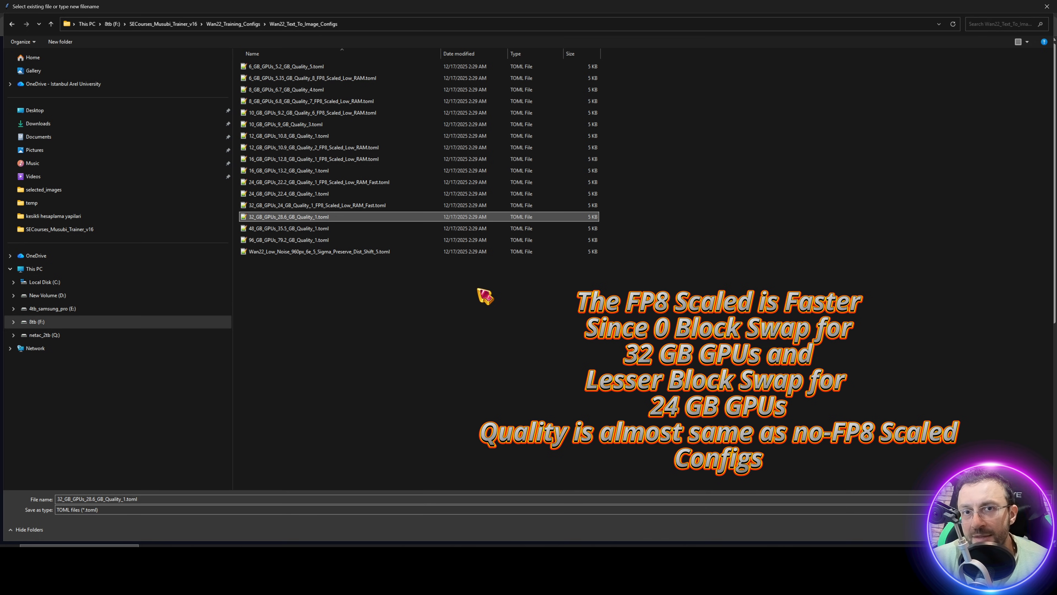
Step: Install nvitop with pip in a Command Prompt, run it to check GPU memory usage, and minimize the console
{"action": "key", "text": "super"}
{"action": "type", "text": "cmd"}
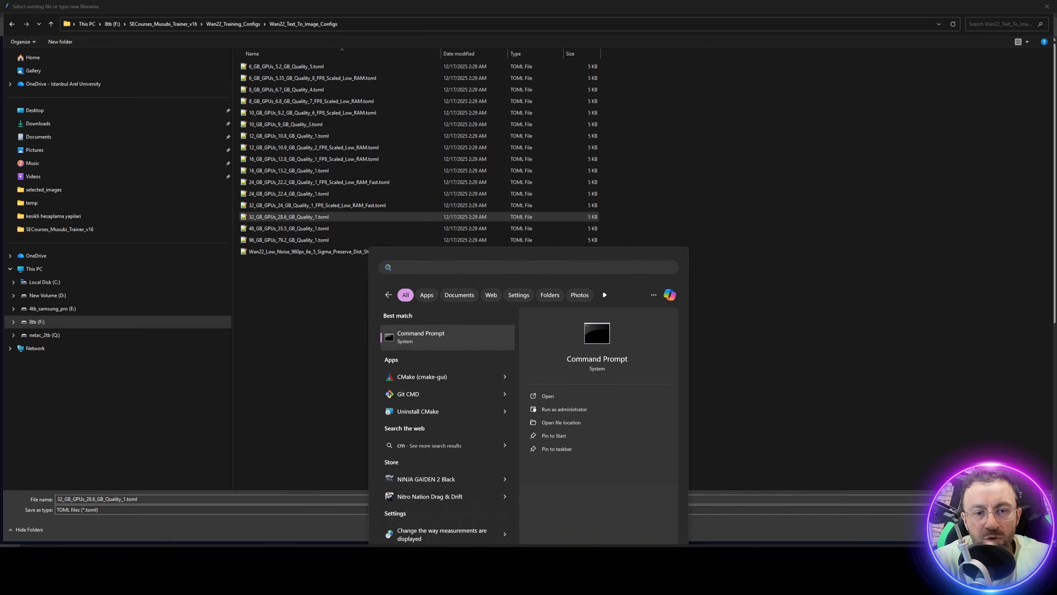
{"action": "key", "text": "Return"}
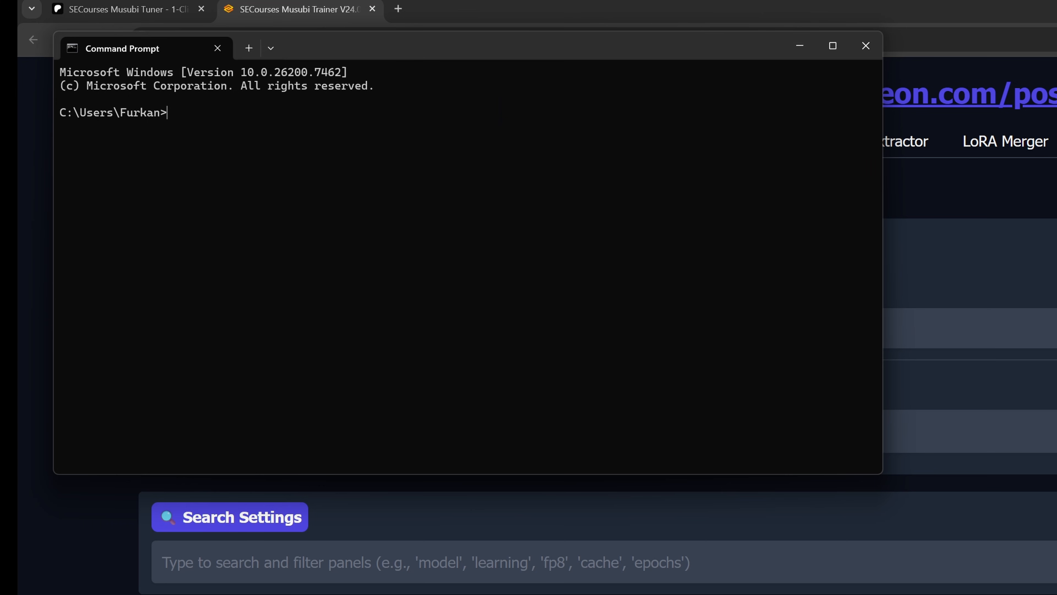
{"action": "type", "text": "pip install nvitop"}
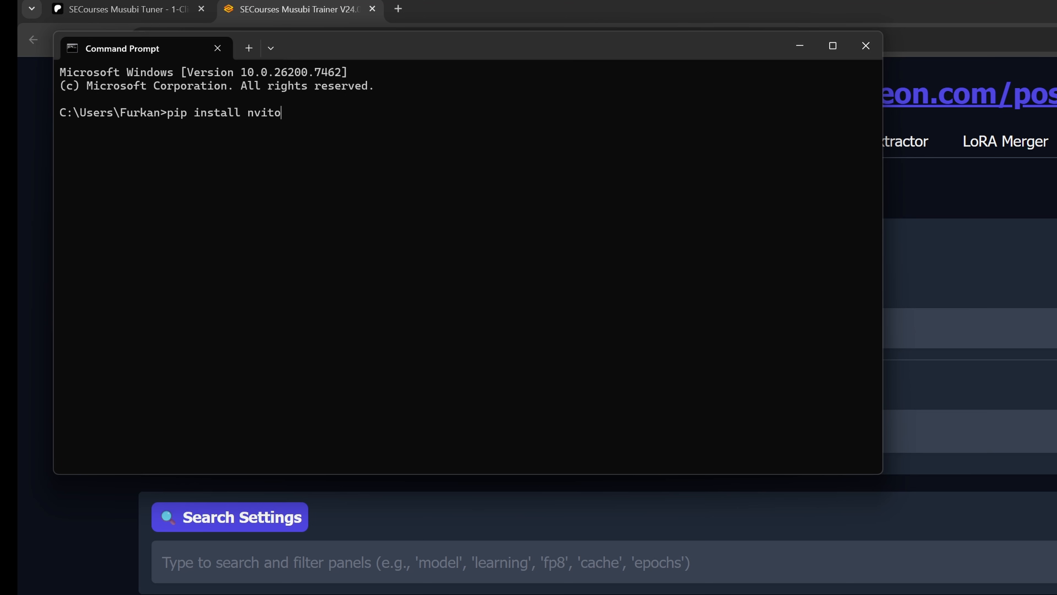
{"action": "key", "text": "Return"}
{"action": "type", "text": "nvitop"}
{"action": "key", "text": "Return"}
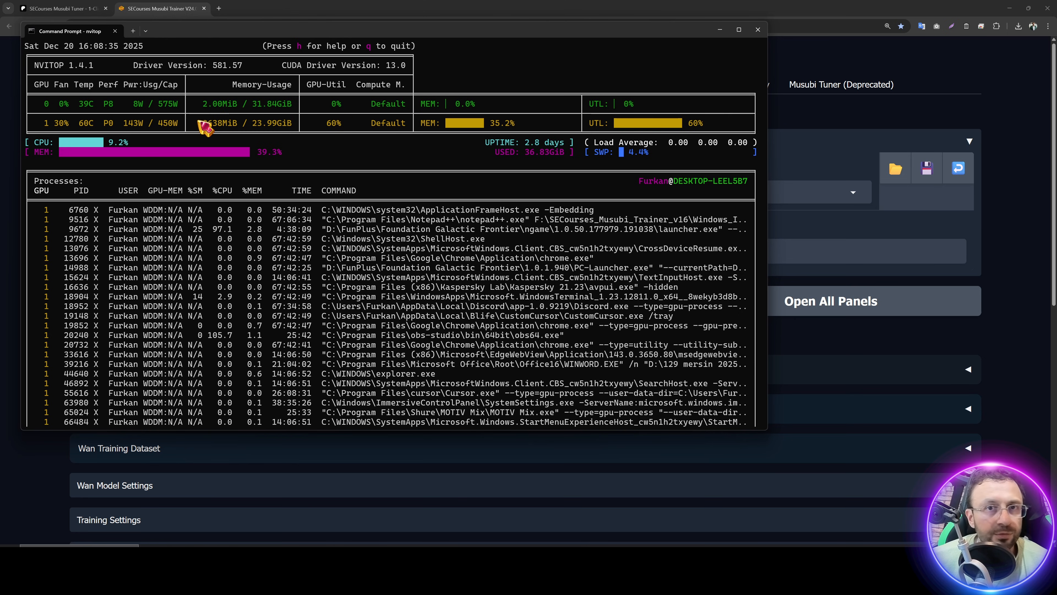
{"action": "left_click", "coordinate": [720, 29]}
Step: Load 32_GB_GPUs_28.6_GB_Quality_1.toml from Wan22_Training_Configs\Wan22_Text_To_Image_Configs and check the configuration status
{"action": "left_click", "coordinate": [927, 168]}
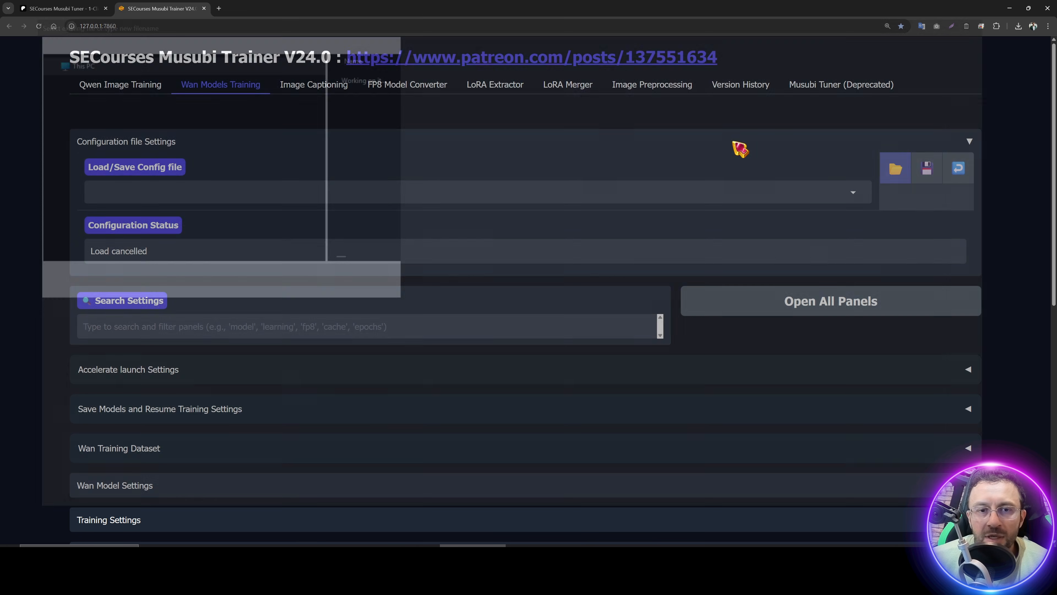
{"action": "left_click", "coordinate": [183, 23]}
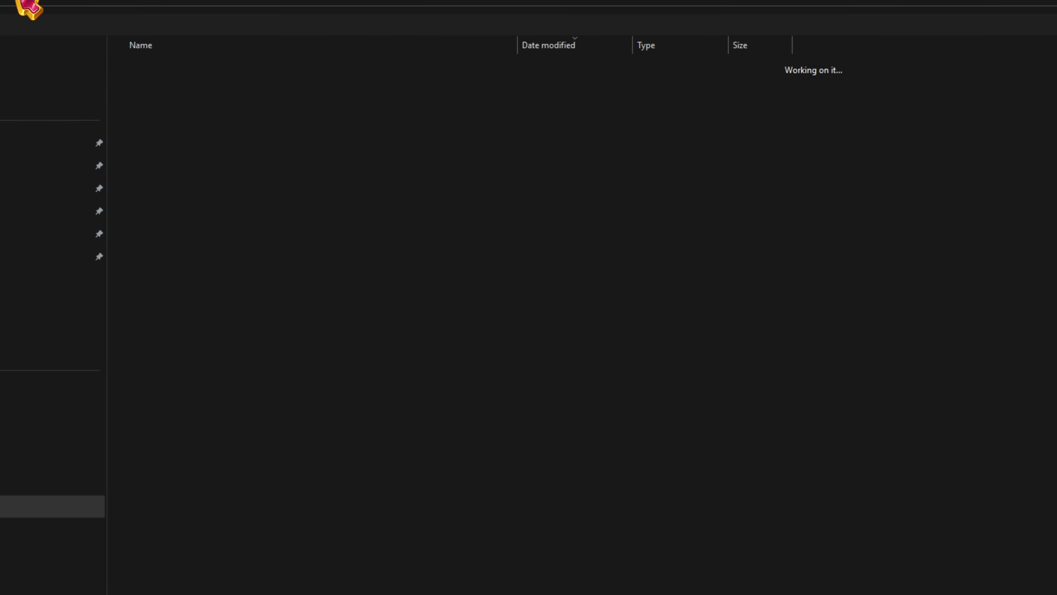
{"action": "double_click", "coordinate": [211, 127]}
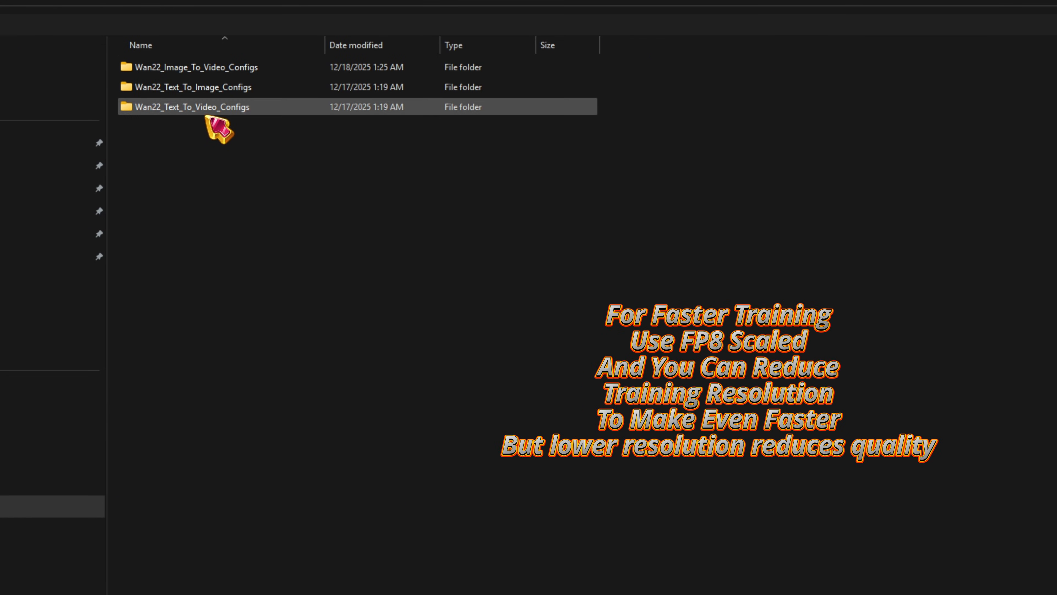
{"action": "double_click", "coordinate": [210, 88]}
{"action": "double_click", "coordinate": [214, 327]}
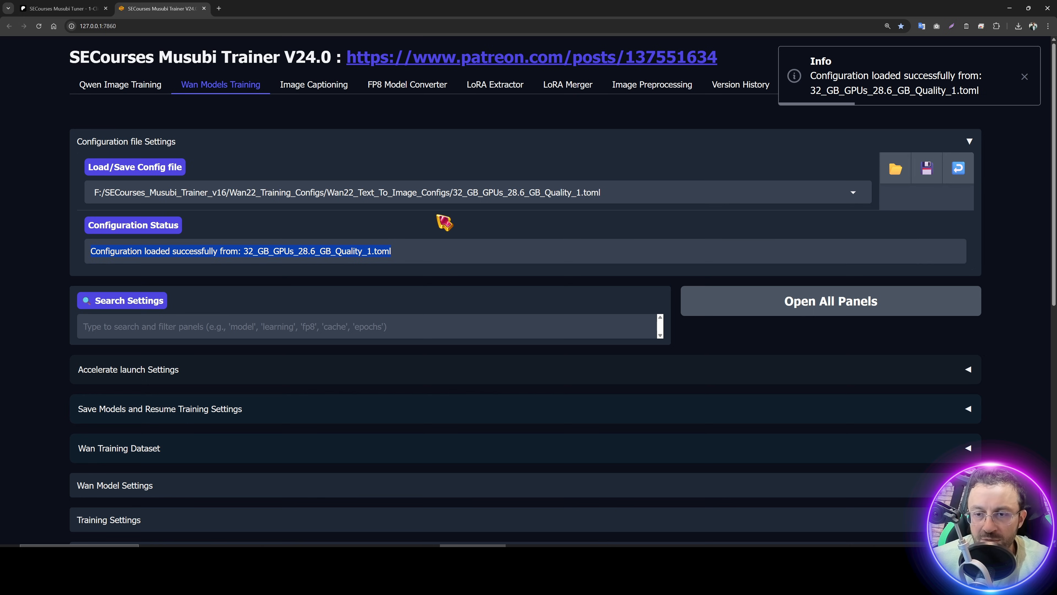
{"action": "triple_click", "coordinate": [443, 250]}
Step: Expand the Wan Training Dataset settings, review them and clear the Parent Folder Path
{"action": "scroll", "coordinate": [449, 258], "scroll_direction": "down", "scroll_amount": 3}
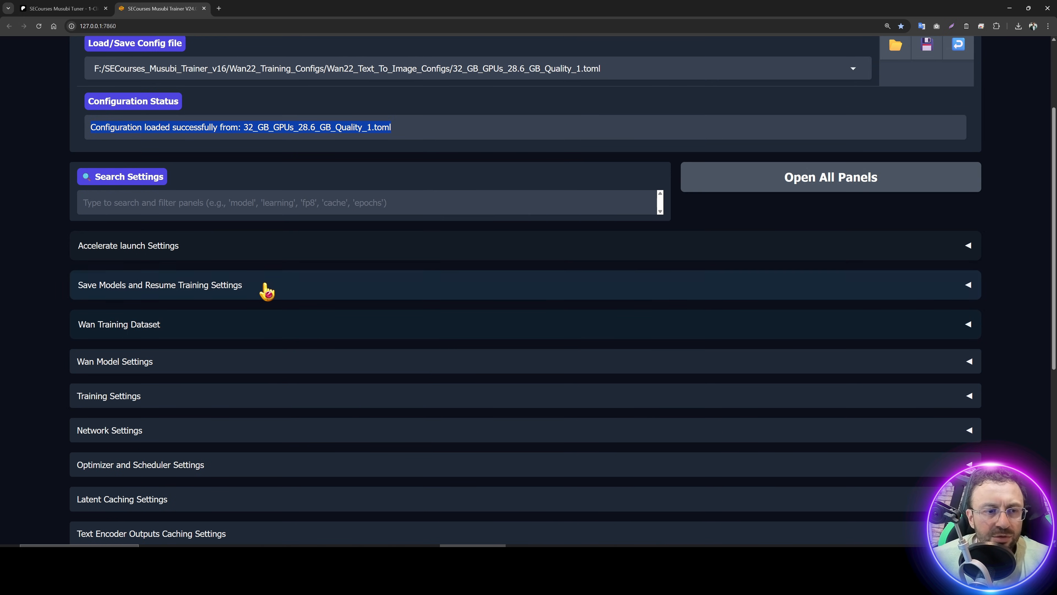
{"action": "scroll", "coordinate": [267, 287], "scroll_direction": "down", "scroll_amount": 2}
{"action": "left_click", "coordinate": [133, 250]}
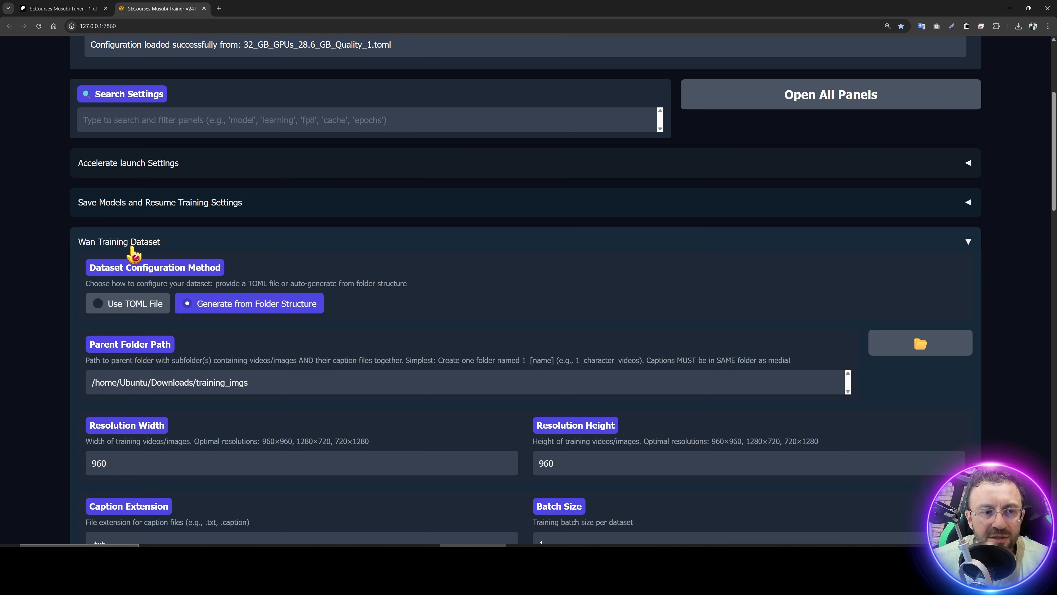
{"action": "scroll", "coordinate": [241, 336], "scroll_direction": "down", "scroll_amount": 3}
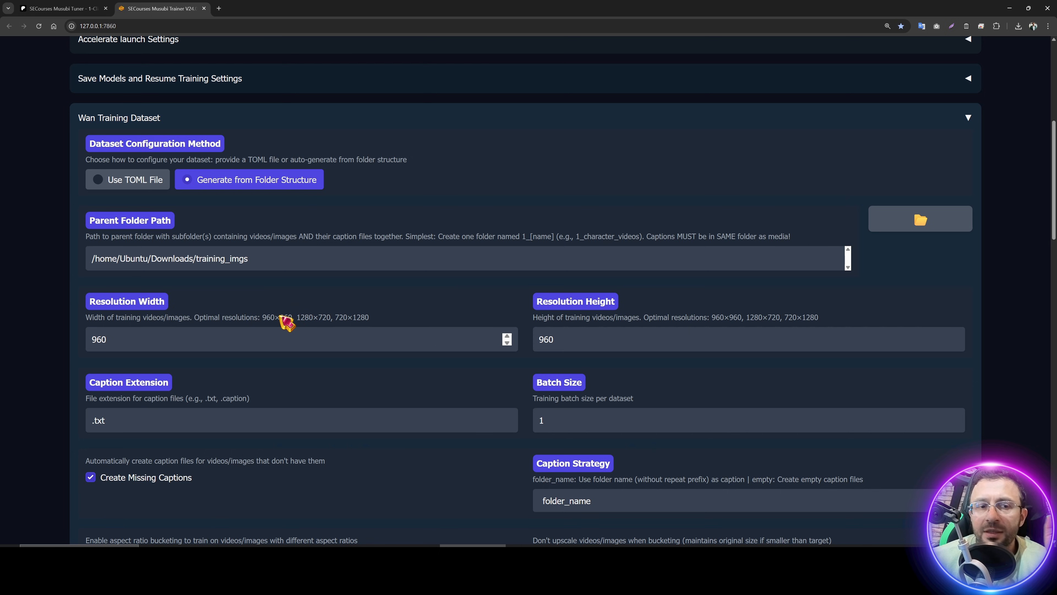
{"action": "scroll", "coordinate": [302, 297], "scroll_direction": "down", "scroll_amount": 1}
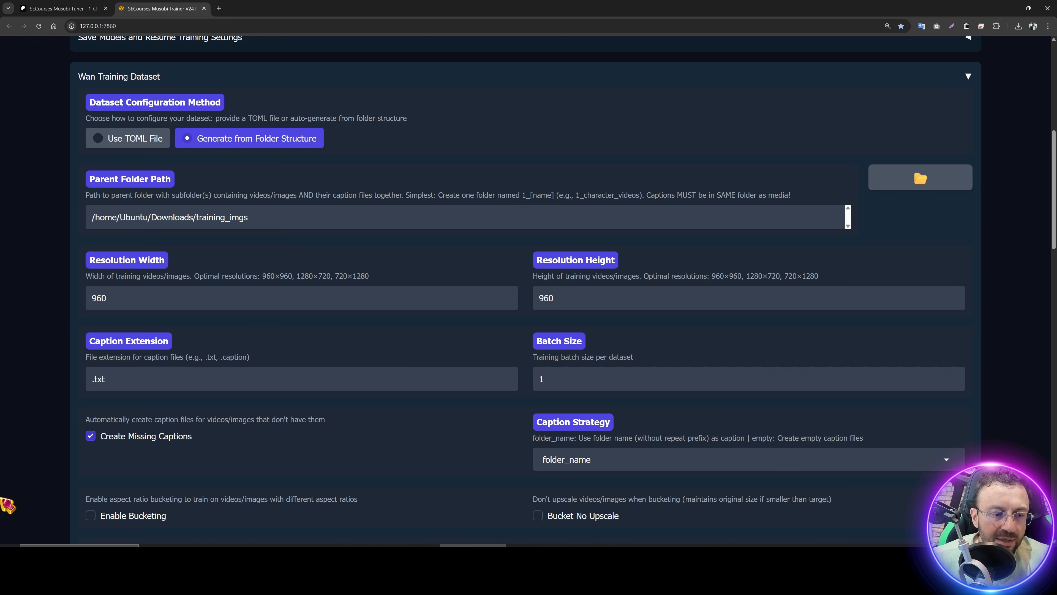
{"action": "left_click", "coordinate": [289, 215]}
{"action": "key", "text": "ctrl+a"}
{"action": "key", "text": "BackSpace"}
Step: In File Explorer, open the 1_ohwx folder inside Pictures\training_imgs_28_1536 and delete its cache_dir folder
{"action": "key", "text": "super"}
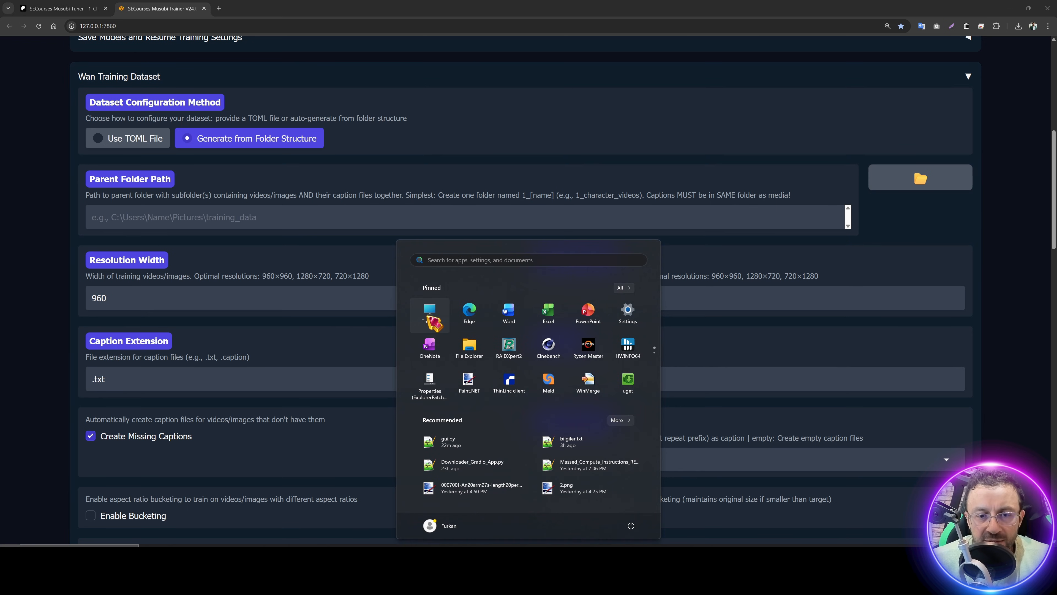
{"action": "left_click", "coordinate": [431, 318]}
{"action": "left_click", "coordinate": [391, 200]}
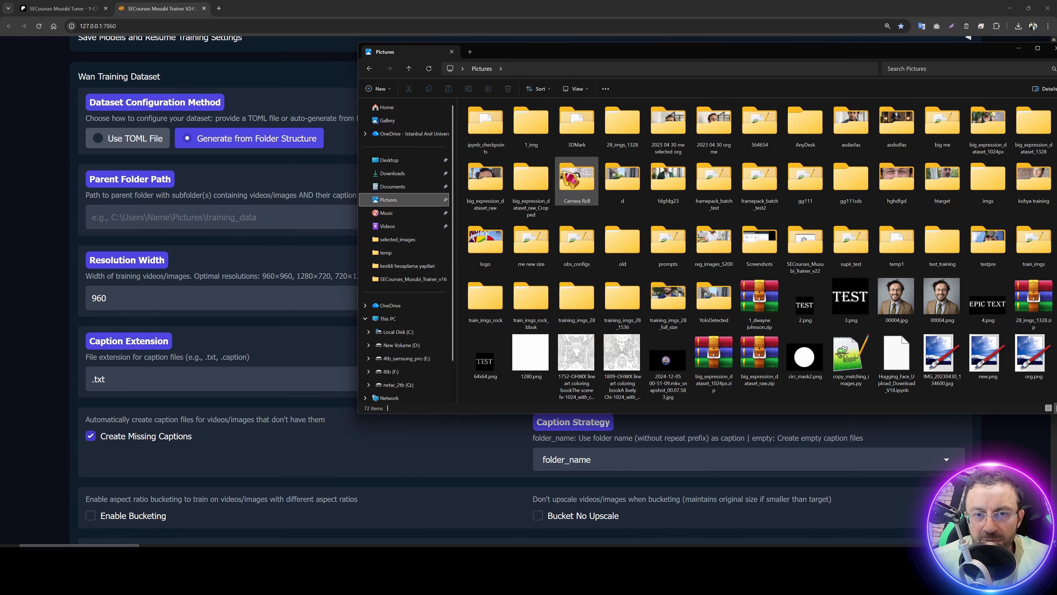
{"action": "double_click", "coordinate": [623, 300]}
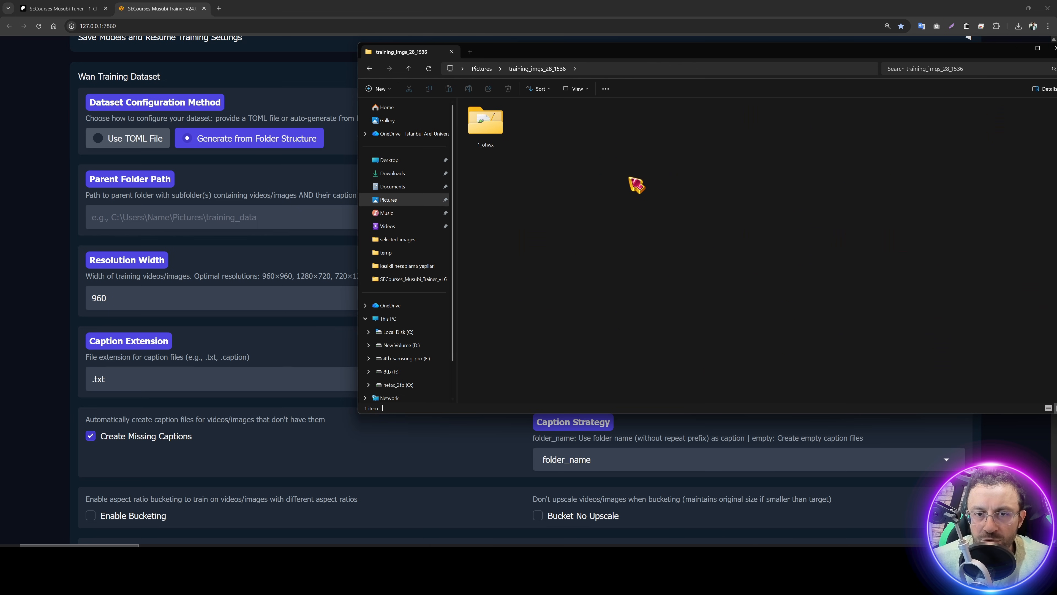
{"action": "left_click_drag", "start_coordinate": [618, 52], "coordinate": [500, 61]}
{"action": "double_click", "coordinate": [367, 132]}
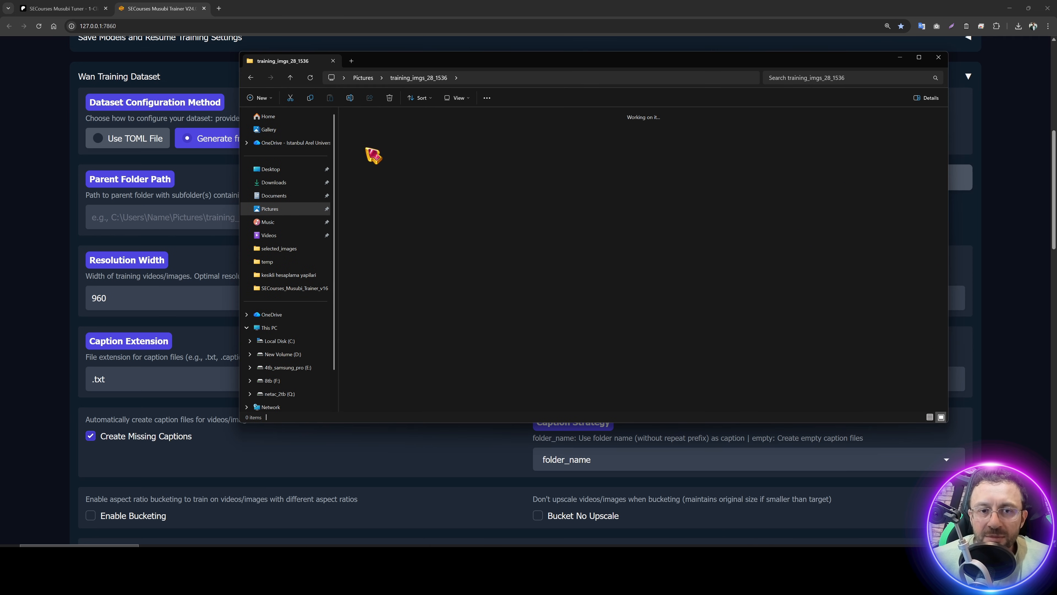
{"action": "left_click", "coordinate": [378, 146]}
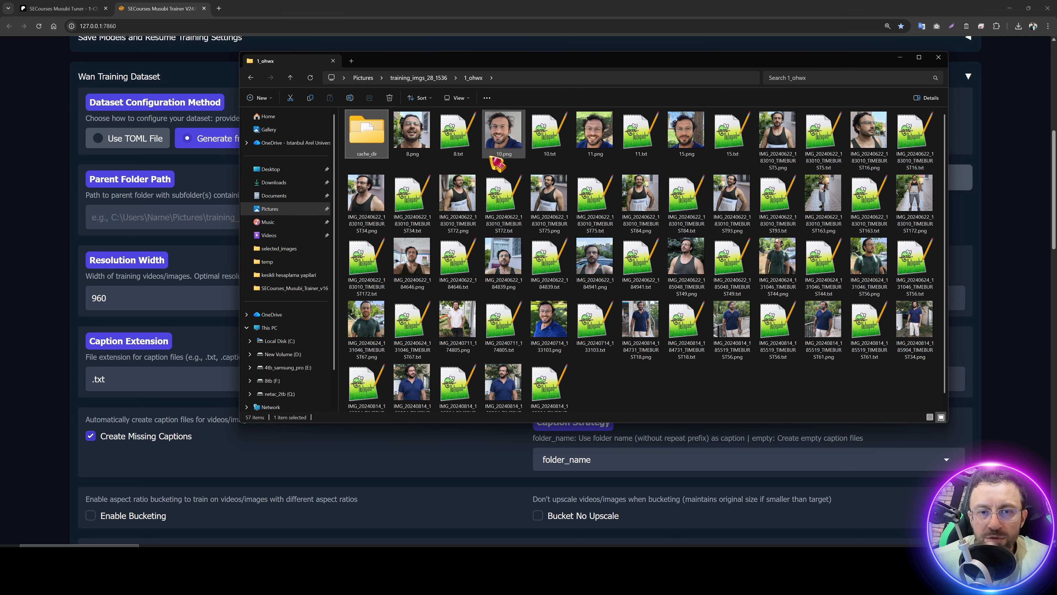
{"action": "key", "text": "Delete"}
Step: Sort the 1_ohwx files by type, delete all .txt caption files, and return to the training_imgs_28_1536 folder
{"action": "right_click", "coordinate": [610, 373]}
{"action": "mouse_move", "coordinate": [649, 394]}
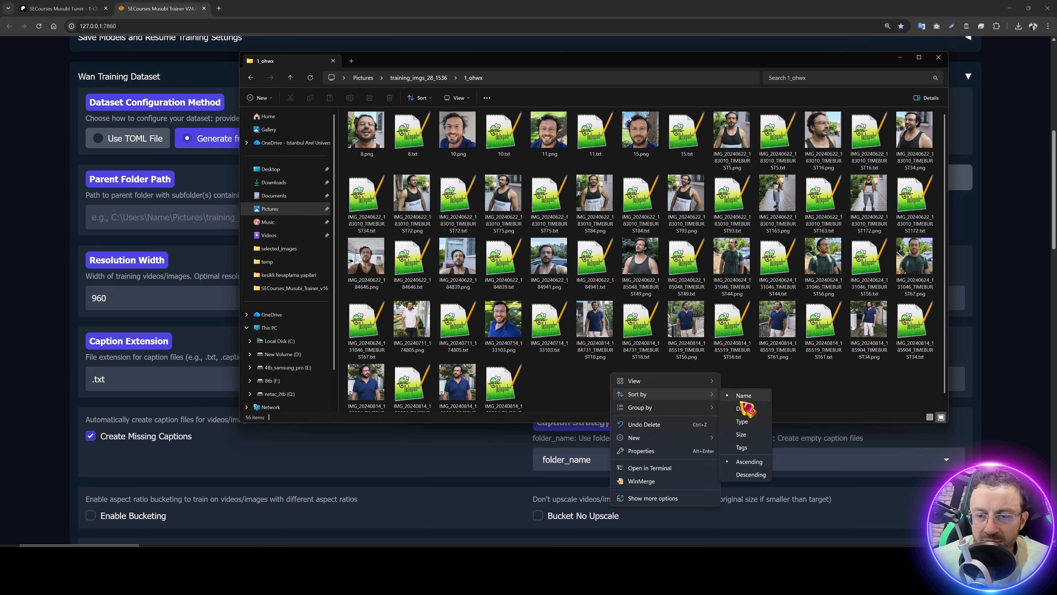
{"action": "left_click", "coordinate": [745, 434]}
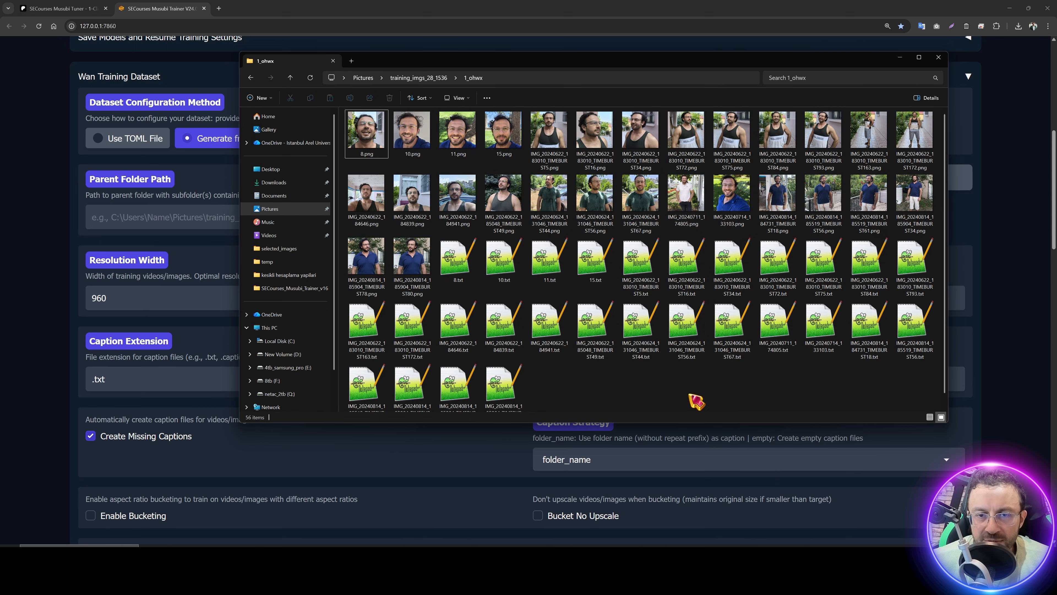
{"action": "left_click_drag", "start_coordinate": [918, 398], "coordinate": [466, 266]}
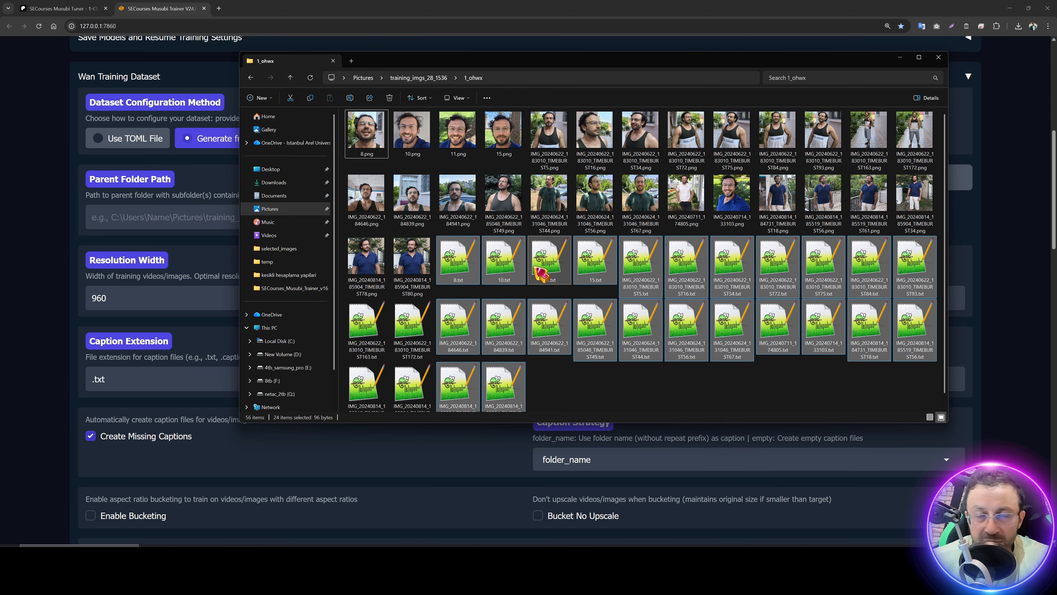
{"action": "key", "text": "Delete"}
{"action": "left_click_drag", "start_coordinate": [788, 337], "coordinate": [437, 236]}
{"action": "key", "text": "Delete"}
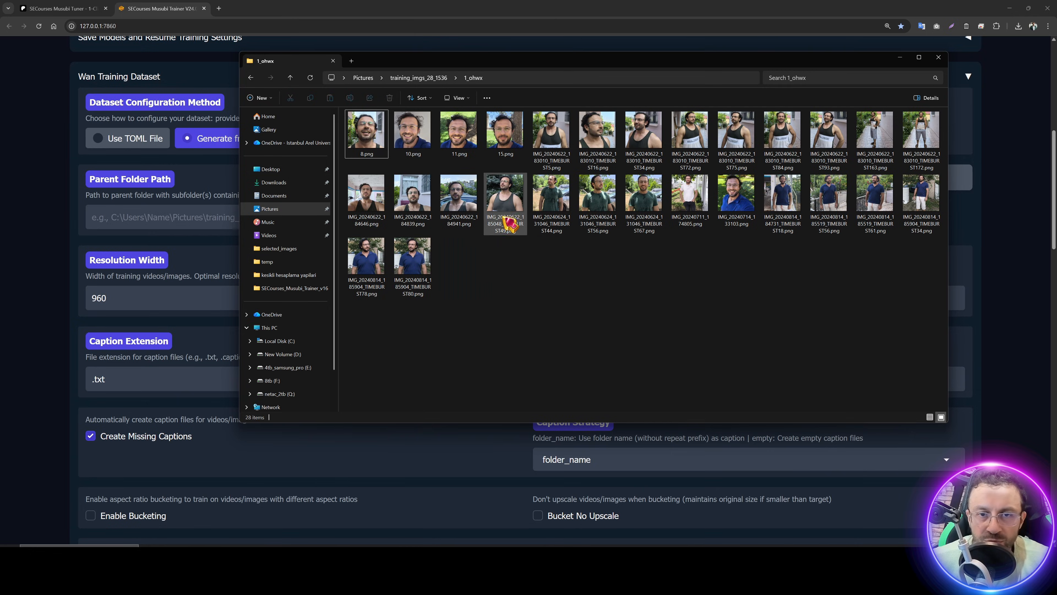
{"action": "left_click", "coordinate": [419, 78]}
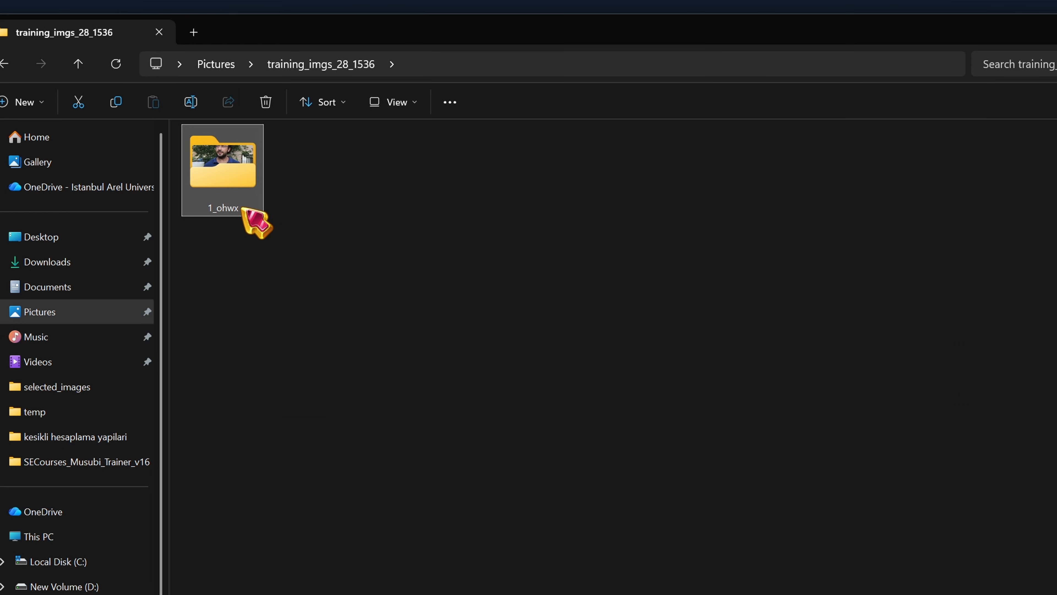
Step: Copy the path of the Pictures\training_imgs_28_1536 folder in File Explorer and set it as the dataset's Parent Folder Path
{"action": "left_click", "coordinate": [224, 66]}
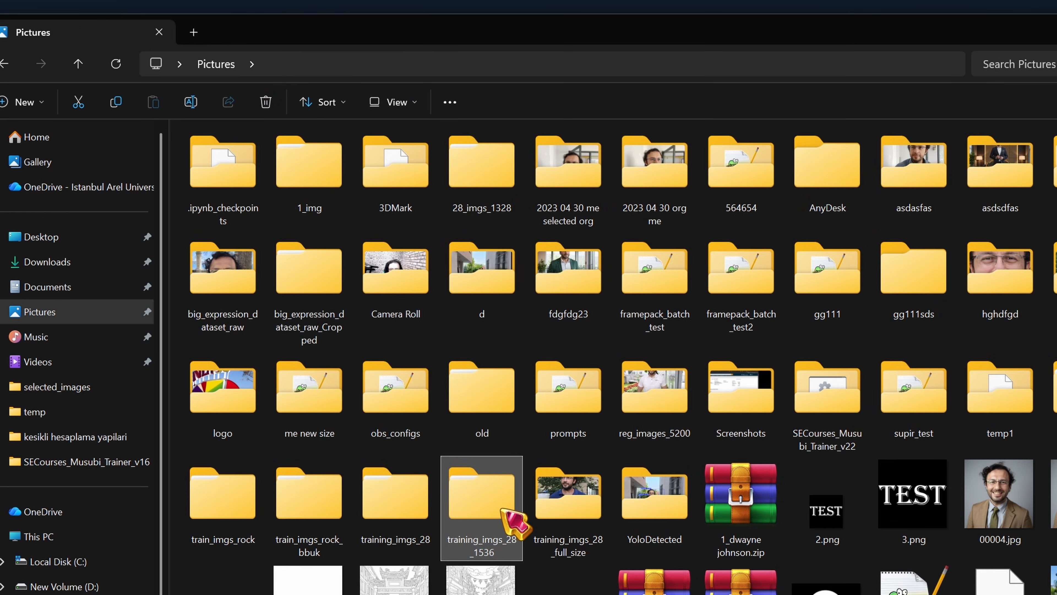
{"action": "double_click", "coordinate": [477, 507]}
{"action": "left_click", "coordinate": [482, 52]}
{"action": "key", "text": "ctrl+c"}
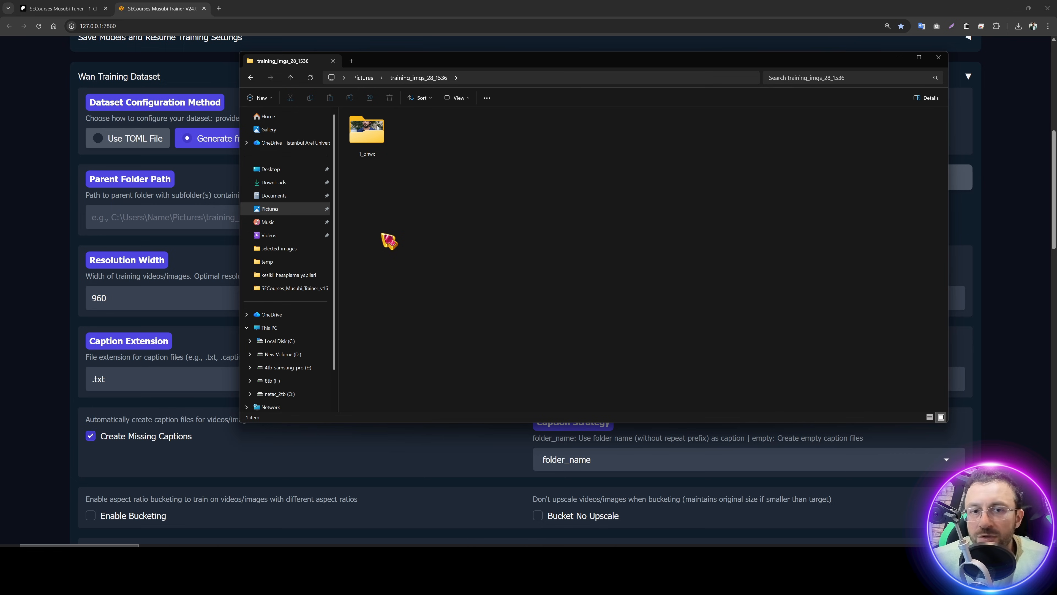
{"action": "left_click", "coordinate": [95, 219]}
{"action": "key", "text": "ctrl+v"}
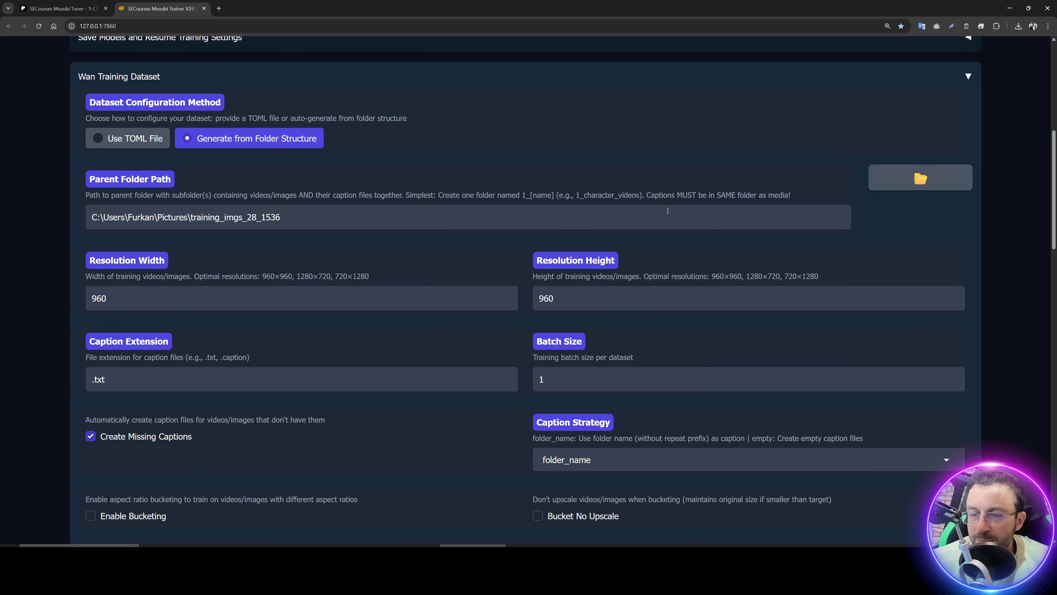
Step: Examine the tested .toml configs and their resolution variants in wan22_training_tutorial\tested_configs, then return to the trainer's resolution settings
{"action": "scroll", "coordinate": [271, 359], "scroll_direction": "down", "scroll_amount": 1}
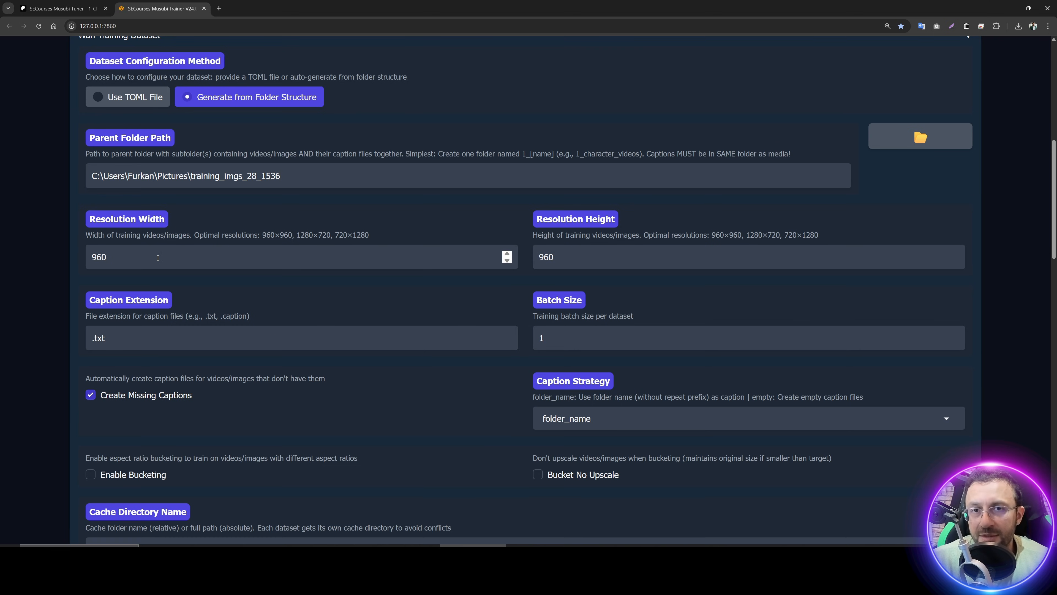
{"action": "key", "text": "super"}
{"action": "left_click", "coordinate": [423, 399]}
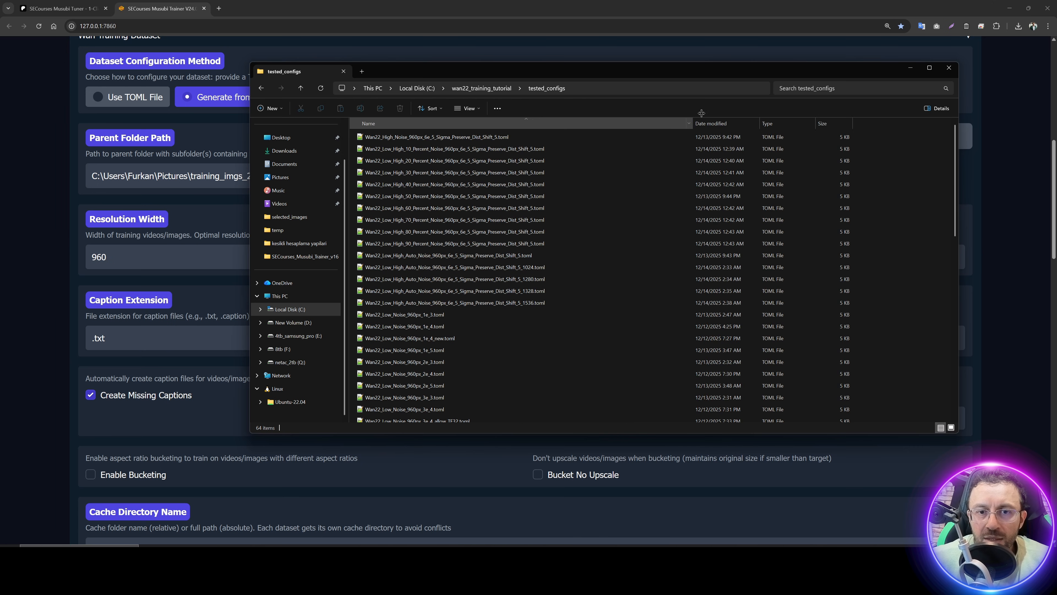
{"action": "left_click", "coordinate": [928, 69]}
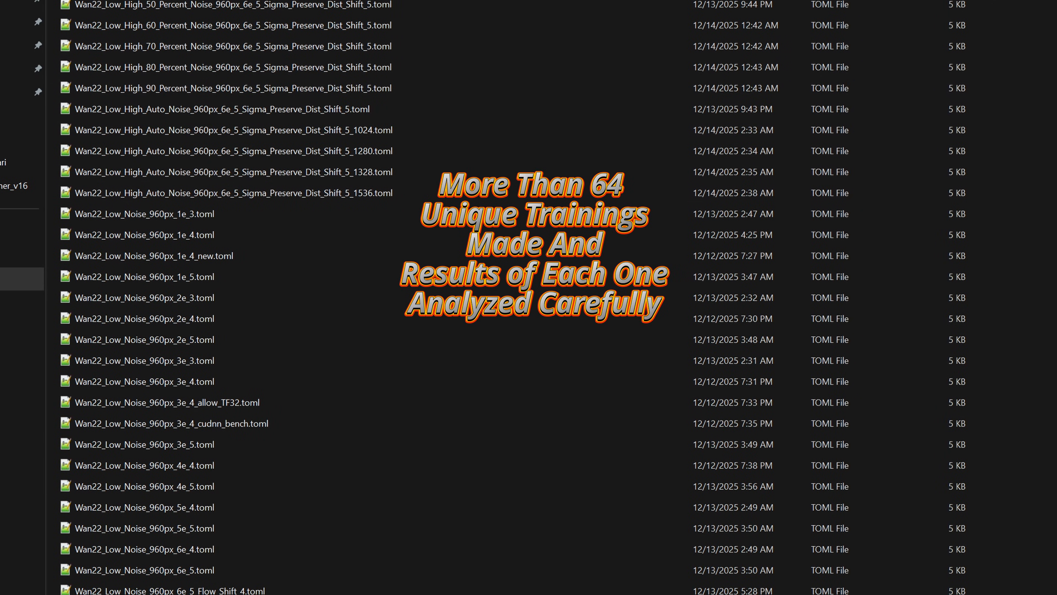
{"action": "scroll", "coordinate": [375, 234], "scroll_direction": "down", "scroll_amount": 8}
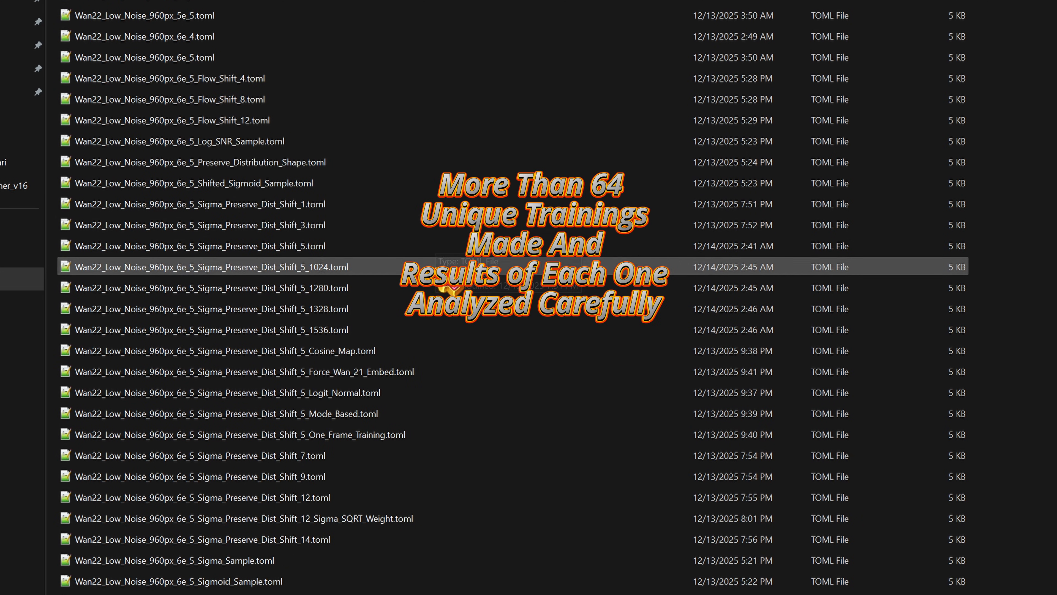
{"action": "left_click", "coordinate": [342, 273]}
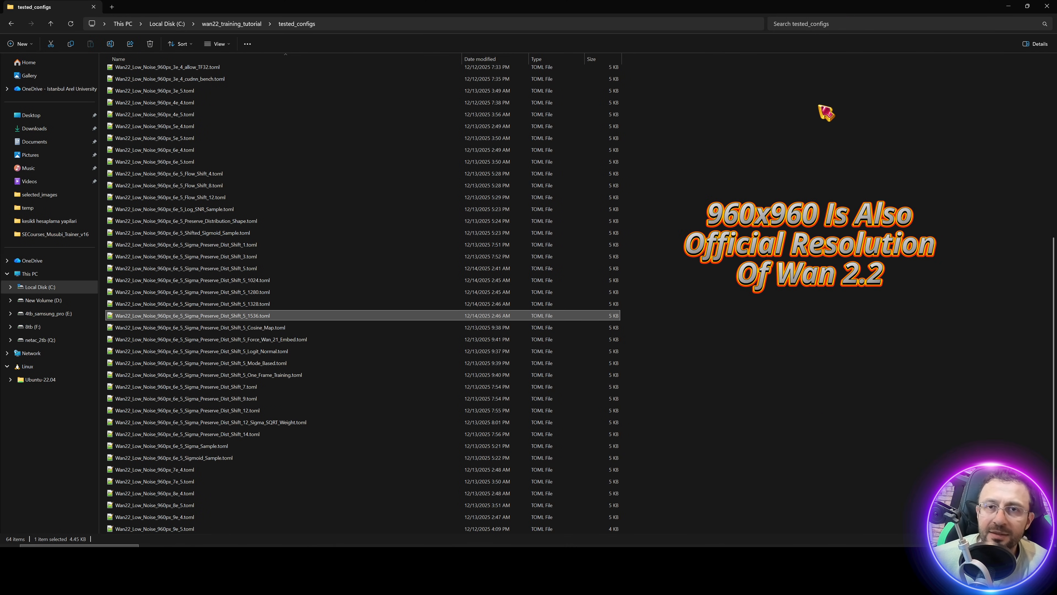
{"action": "left_click", "coordinate": [1008, 6]}
{"action": "left_click", "coordinate": [160, 257]}
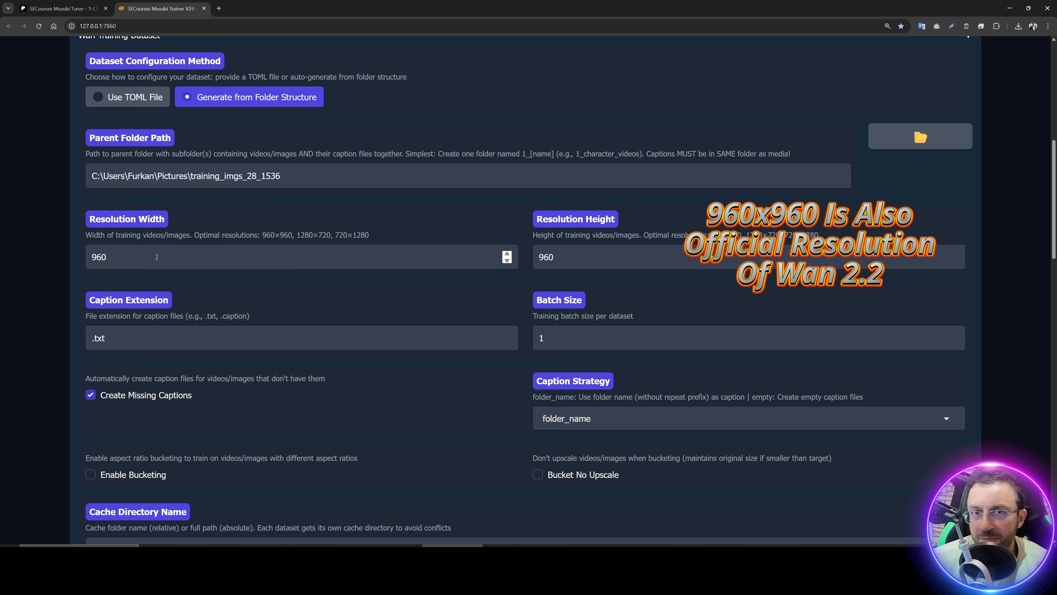
Step: Generate the Wan dataset configuration from the folder structure
{"action": "scroll", "coordinate": [196, 279], "scroll_direction": "down", "scroll_amount": 10}
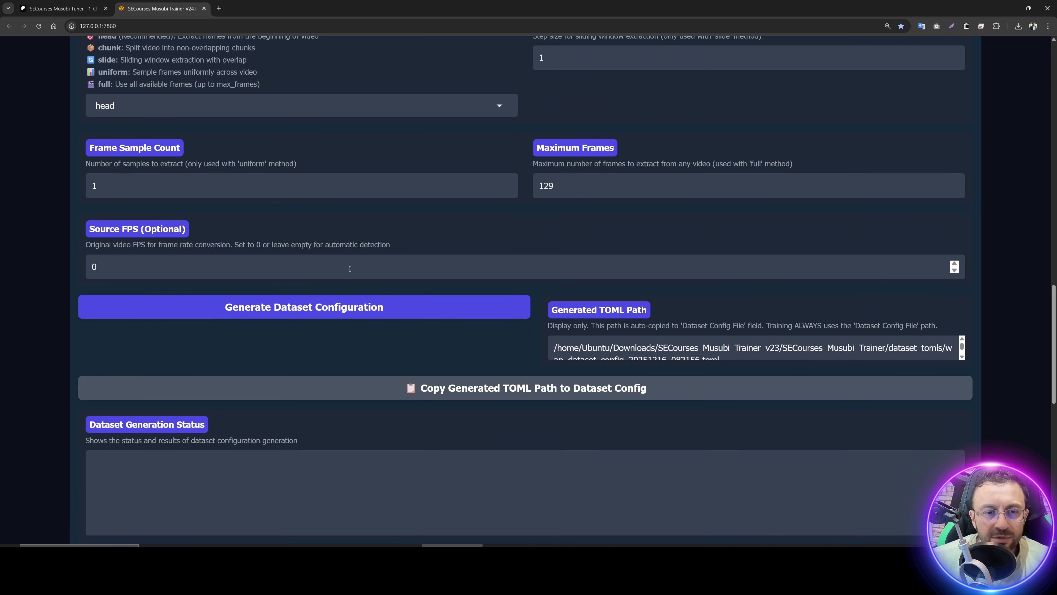
{"action": "left_click", "coordinate": [312, 310]}
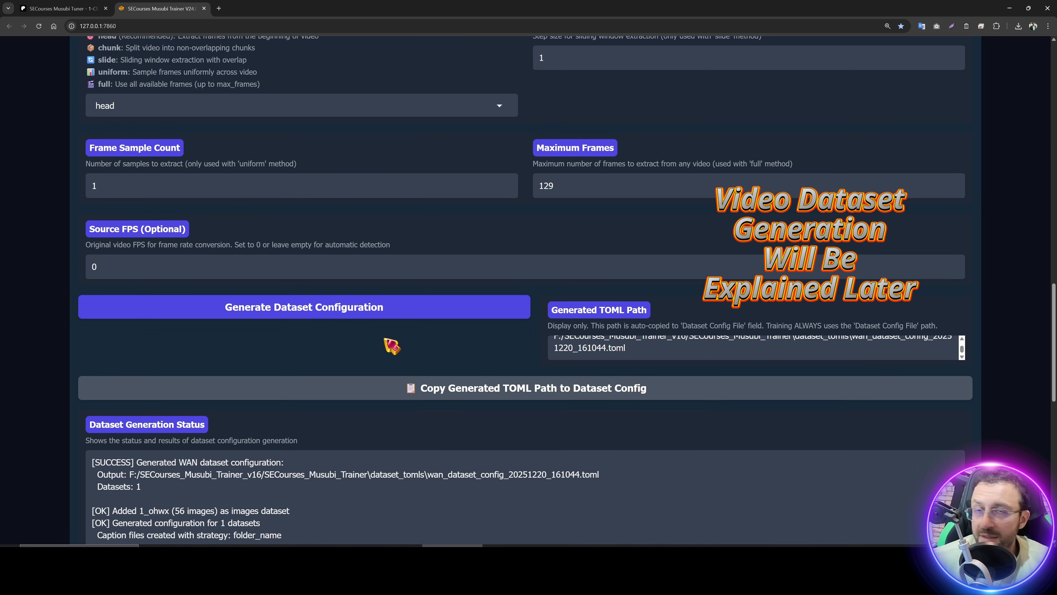
{"action": "scroll", "coordinate": [316, 363], "scroll_direction": "down", "scroll_amount": 5}
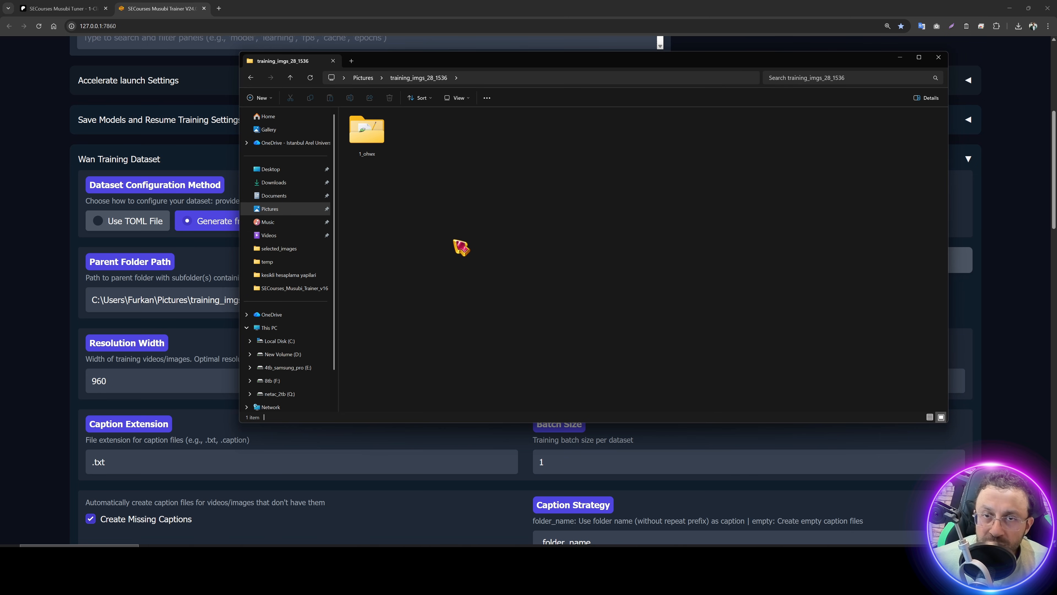
Step: Check the caption files in the 1_ohwx folder, open 11.txt to read its caption, and return to the trainer
{"action": "left_click", "coordinate": [365, 157]}
{"action": "double_click", "coordinate": [363, 154]}
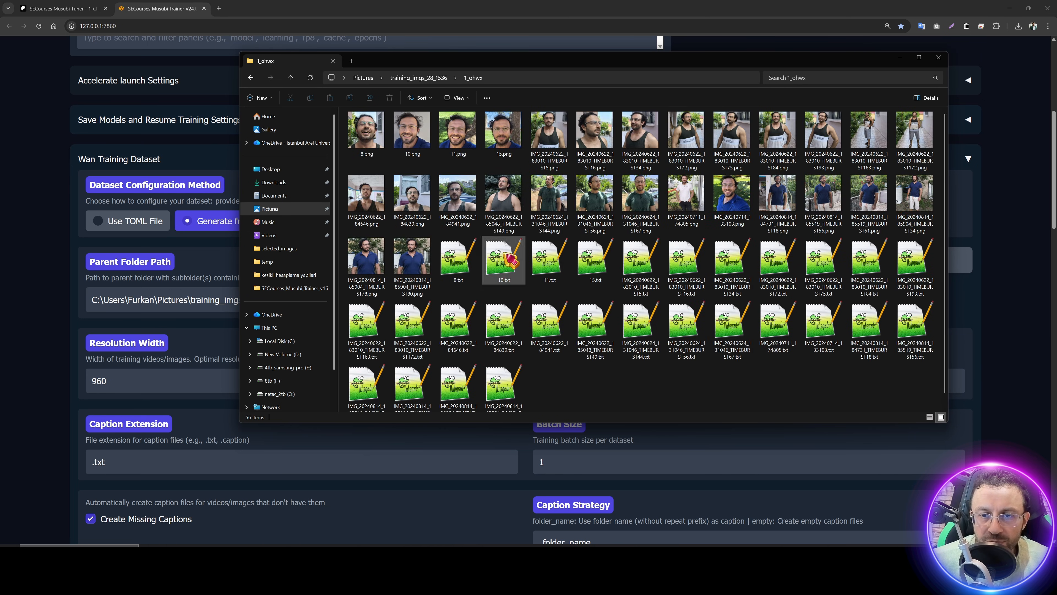
{"action": "double_click", "coordinate": [550, 269]}
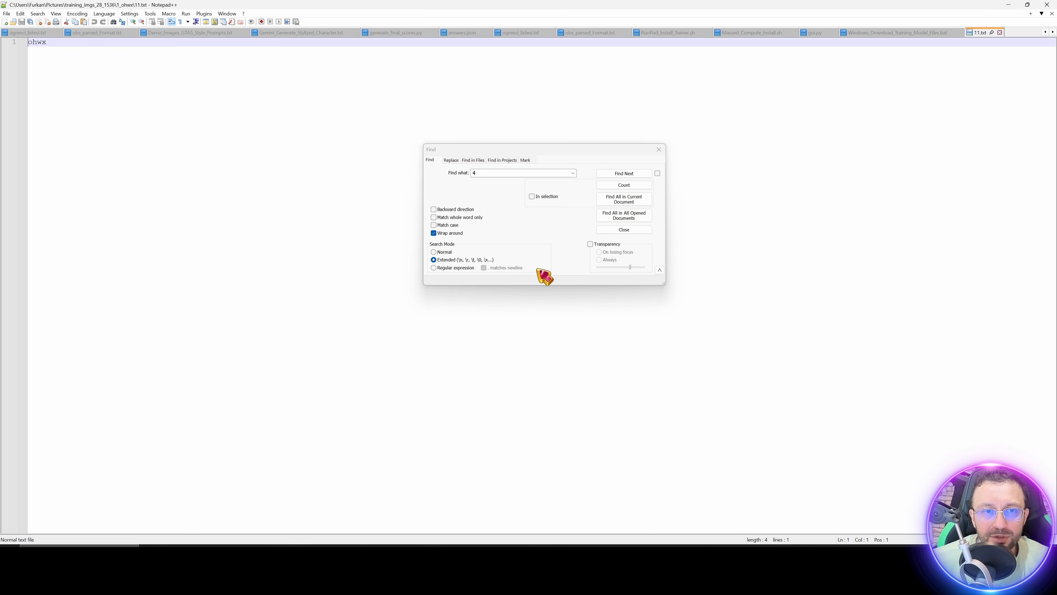
{"action": "scroll", "coordinate": [87, 115], "scroll_direction": "up", "scroll_amount": 6, "text": "ctrl"}
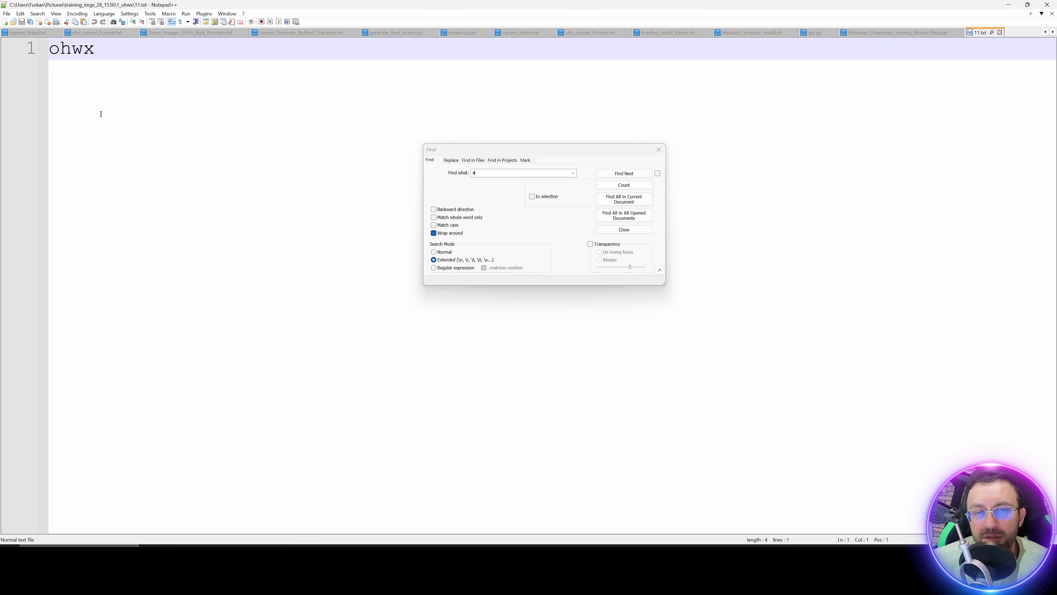
{"action": "left_click", "coordinate": [1015, 3]}
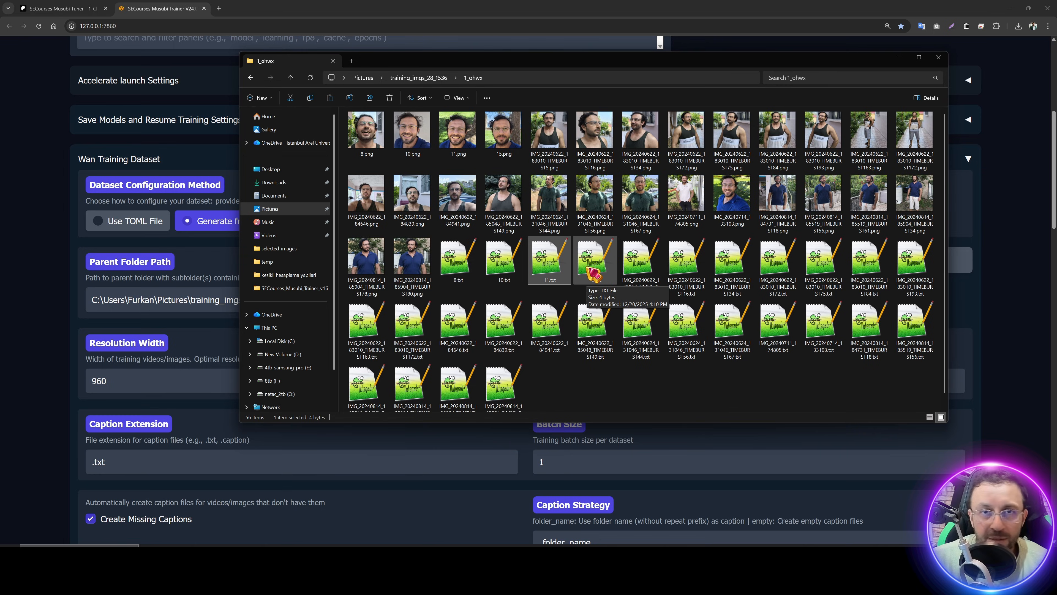
{"action": "left_click", "coordinate": [130, 241]}
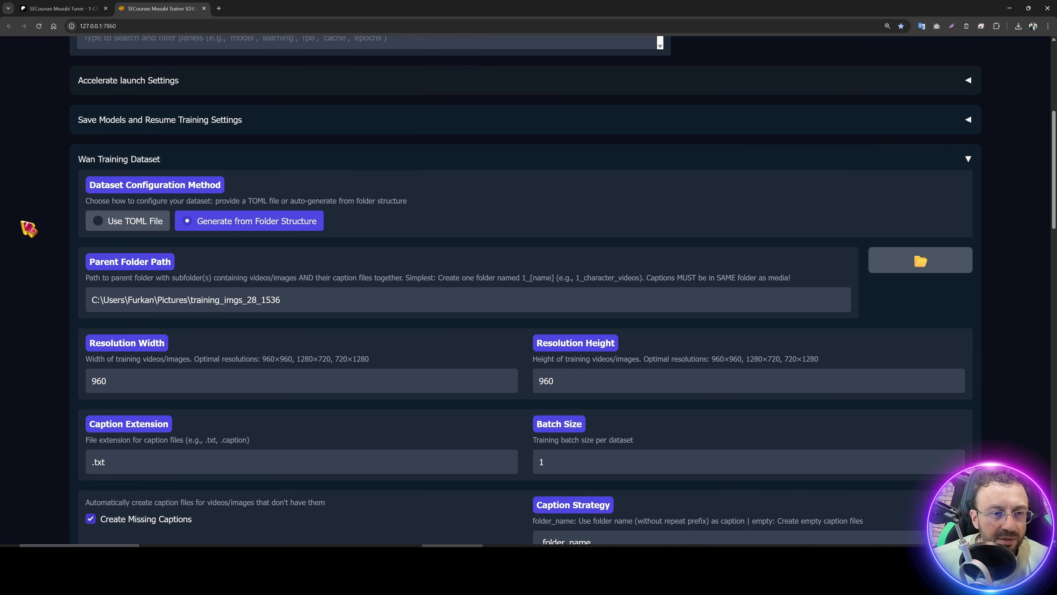
Step: Collapse the dataset settings and set the model Output Directory to F:/SECourses_Musubi_Trainer_v16/test trainings in the save settings
{"action": "left_click", "coordinate": [130, 159]}
{"action": "left_click", "coordinate": [143, 120]}
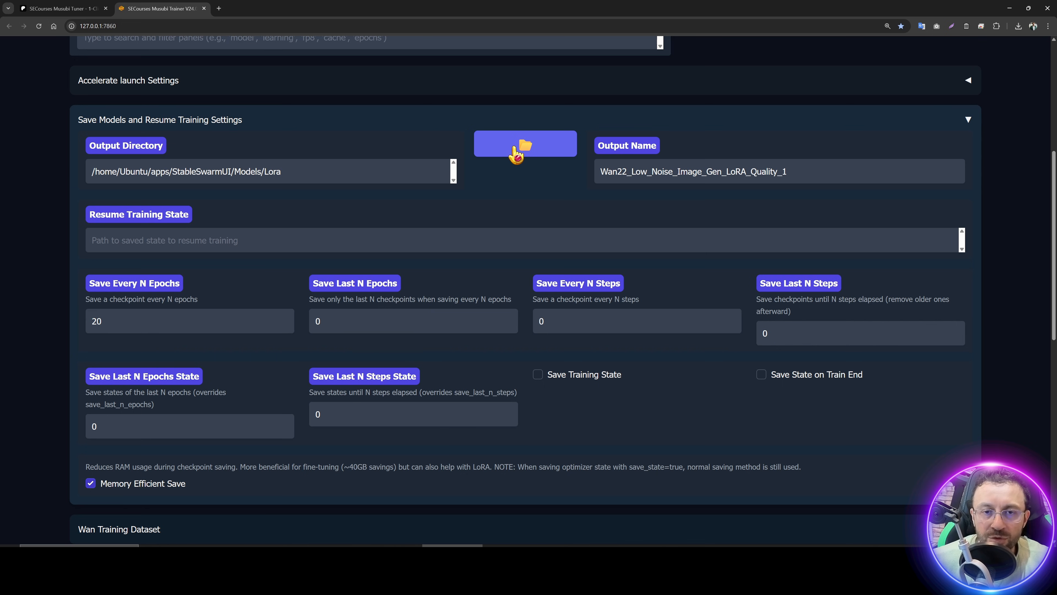
{"action": "left_click", "coordinate": [517, 154]}
{"action": "left_click", "coordinate": [180, 25]}
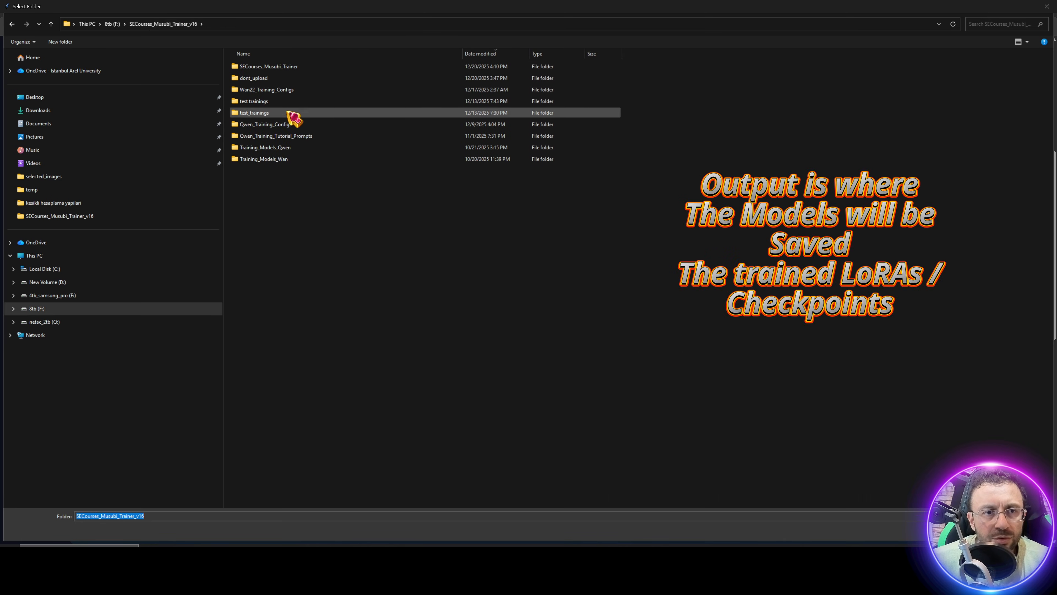
{"action": "double_click", "coordinate": [265, 101]}
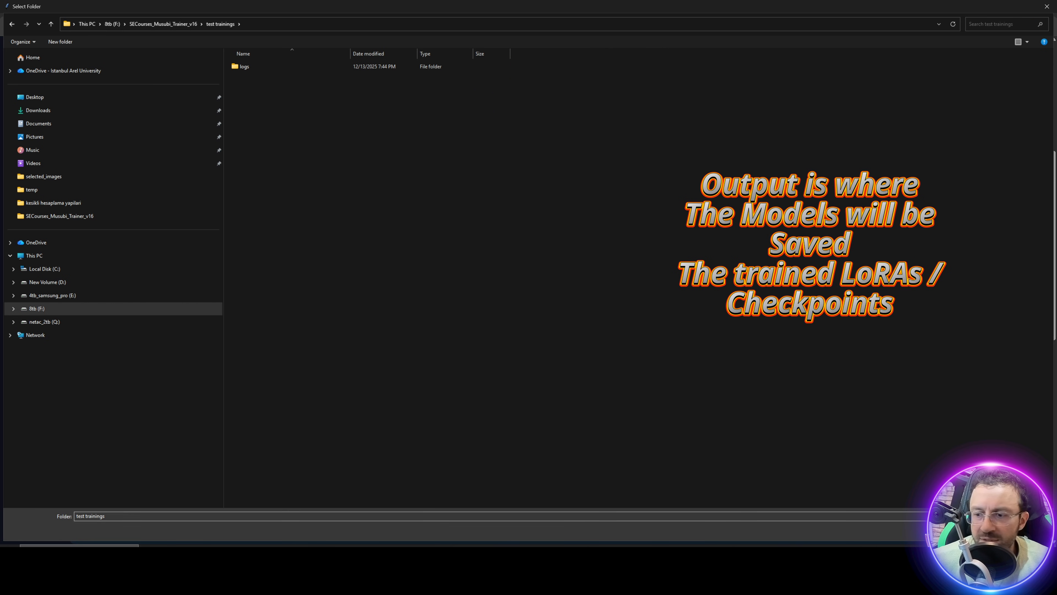
{"action": "left_click", "coordinate": [981, 531]}
{"action": "left_click_drag", "start_coordinate": [90, 171], "coordinate": [413, 239]}
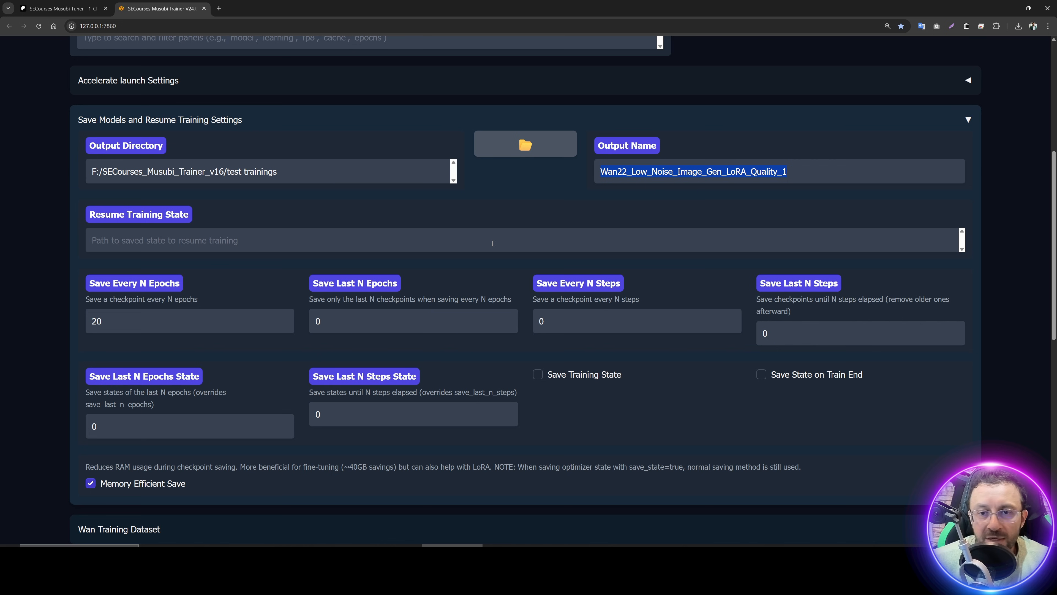
Step: Expand the Wan Model Settings and review the model type and the DiT, VAE and T5 model paths
{"action": "scroll", "coordinate": [492, 243], "scroll_direction": "down", "scroll_amount": 3}
{"action": "scroll", "coordinate": [432, 370], "scroll_direction": "up", "scroll_amount": 3}
{"action": "scroll", "coordinate": [460, 371], "scroll_direction": "up", "scroll_amount": 2}
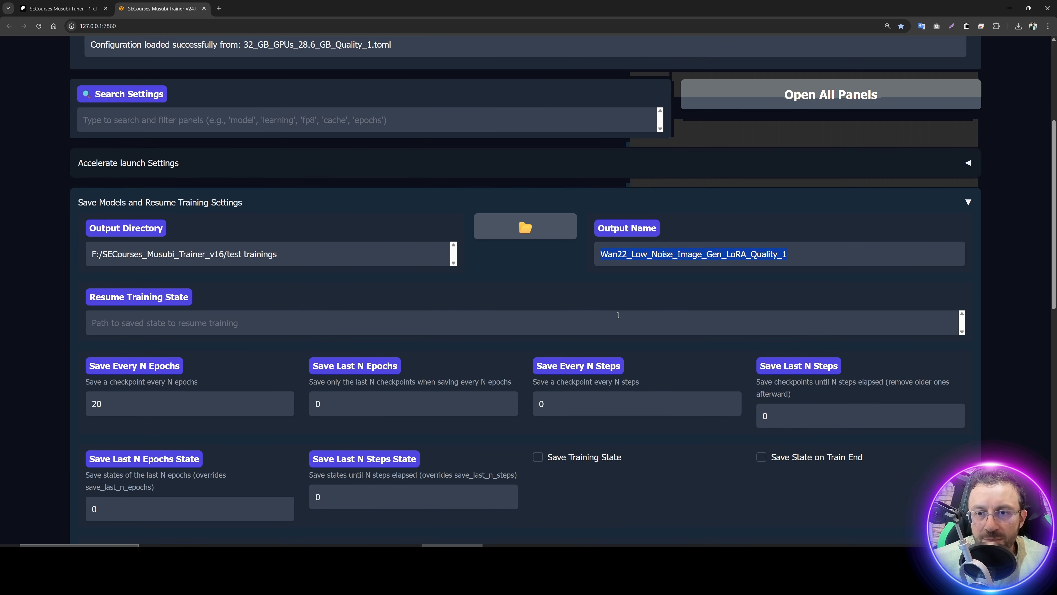
{"action": "scroll", "coordinate": [432, 352], "scroll_direction": "down", "scroll_amount": 10}
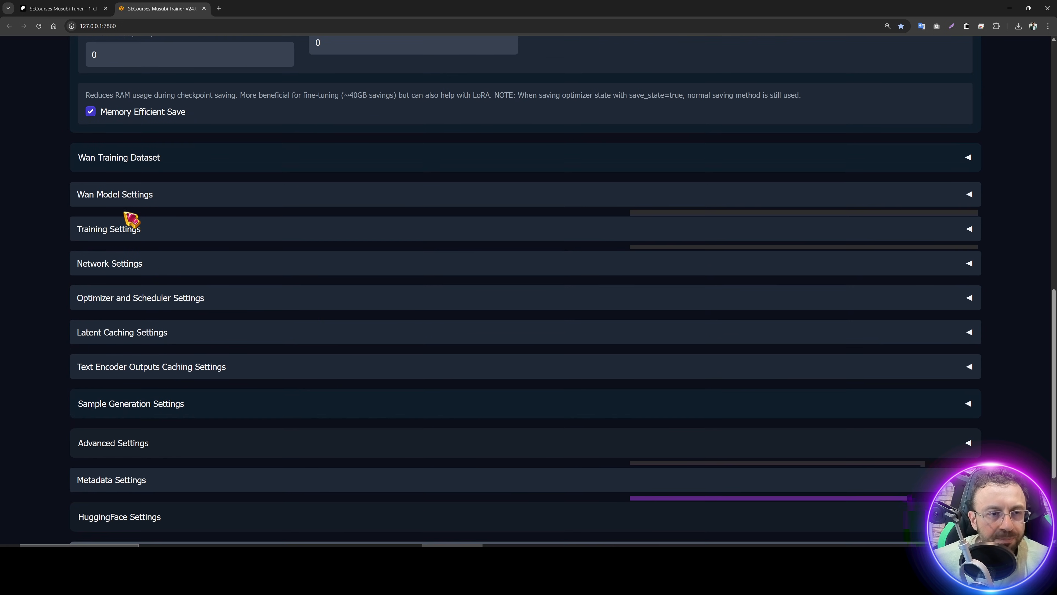
{"action": "left_click", "coordinate": [129, 195]}
{"action": "scroll", "coordinate": [406, 260], "scroll_direction": "down", "scroll_amount": 6}
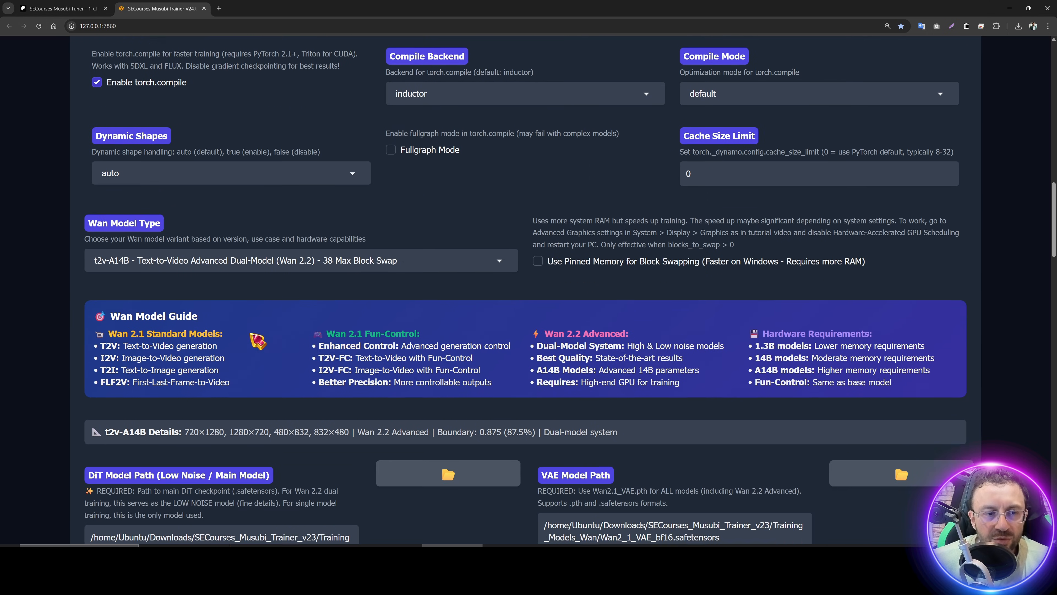
{"action": "scroll", "coordinate": [257, 340], "scroll_direction": "down", "scroll_amount": 7}
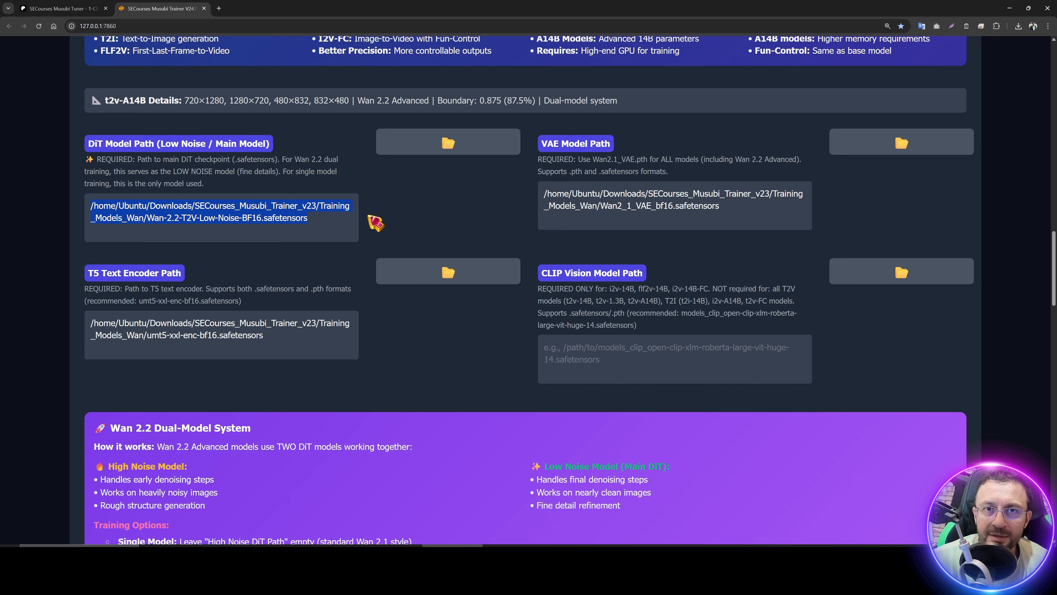
{"action": "left_click", "coordinate": [461, 206]}
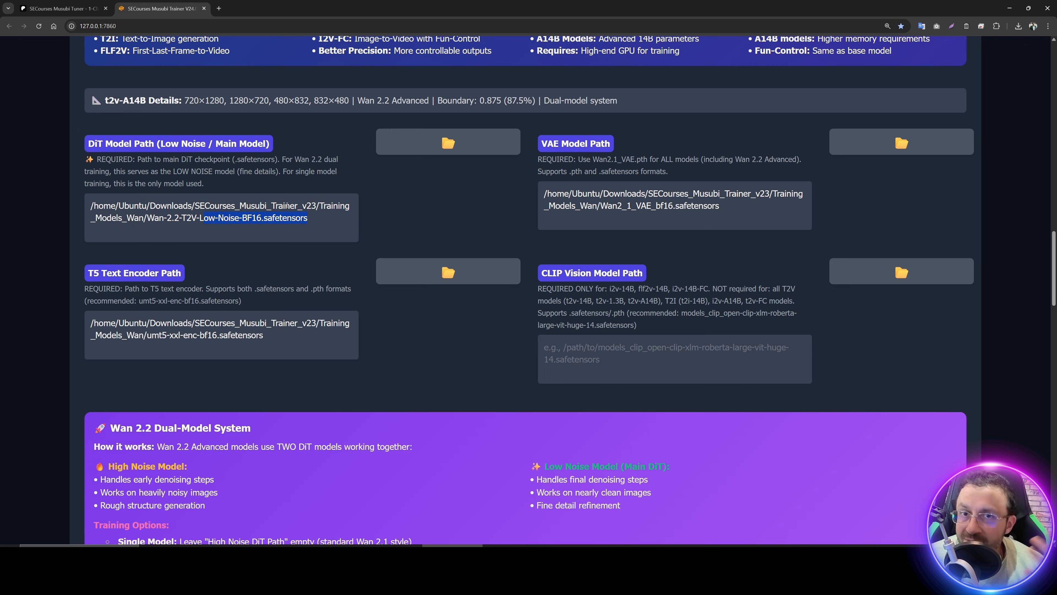
Step: Set the low noise DiT Model Path to Wan-2.2-T2V-Low-Noise-BF16.safetensors from F:/SECourses_Musubi_Trainer_v16/Training_Models_Wan
{"action": "left_click", "coordinate": [424, 153]}
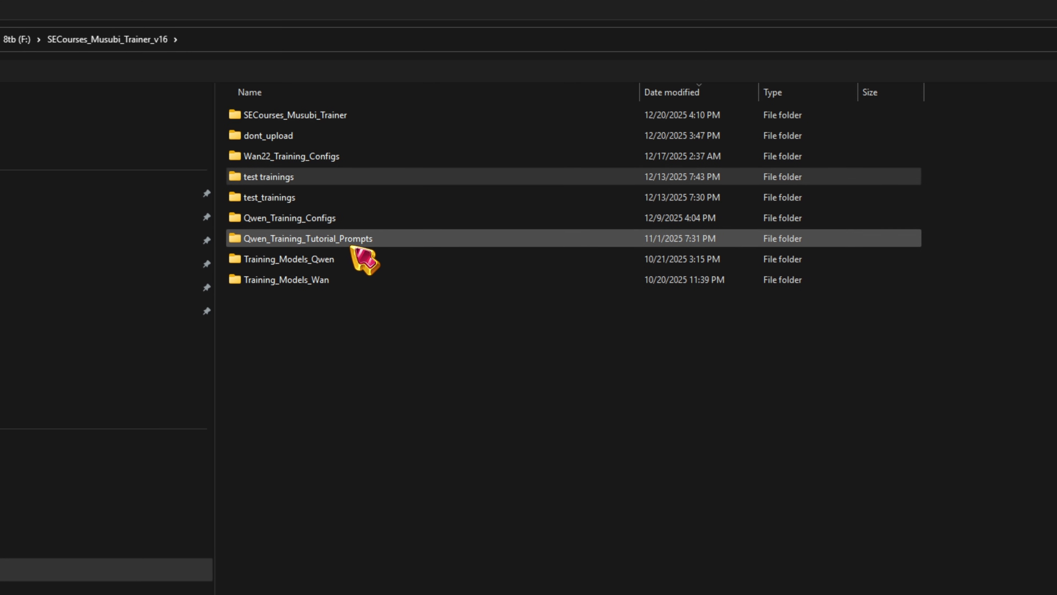
{"action": "left_click", "coordinate": [337, 279]}
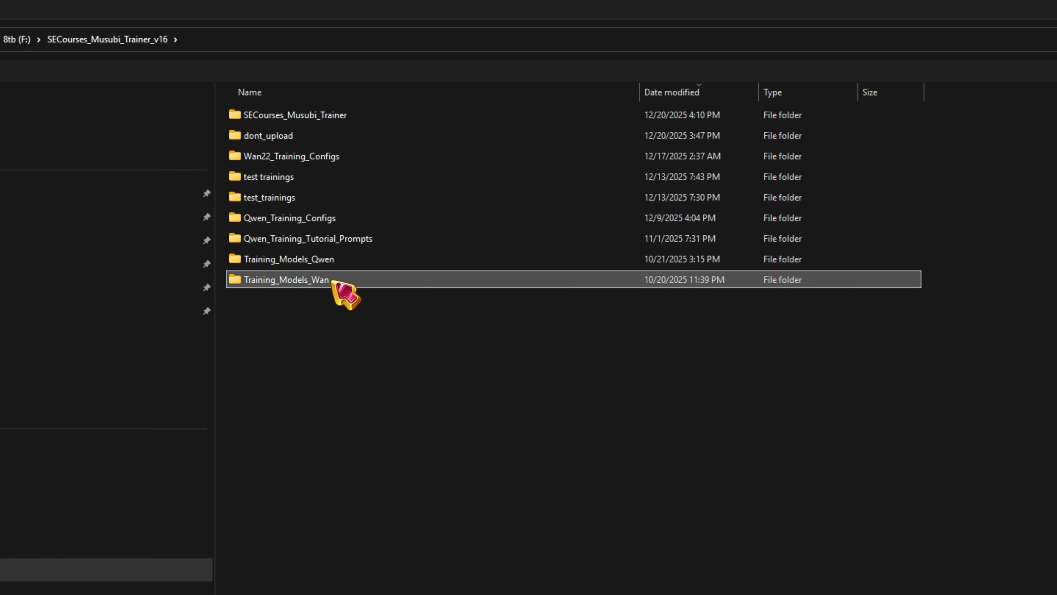
{"action": "double_click", "coordinate": [336, 280]}
{"action": "left_click_drag", "start_coordinate": [440, 92], "coordinate": [496, 91]}
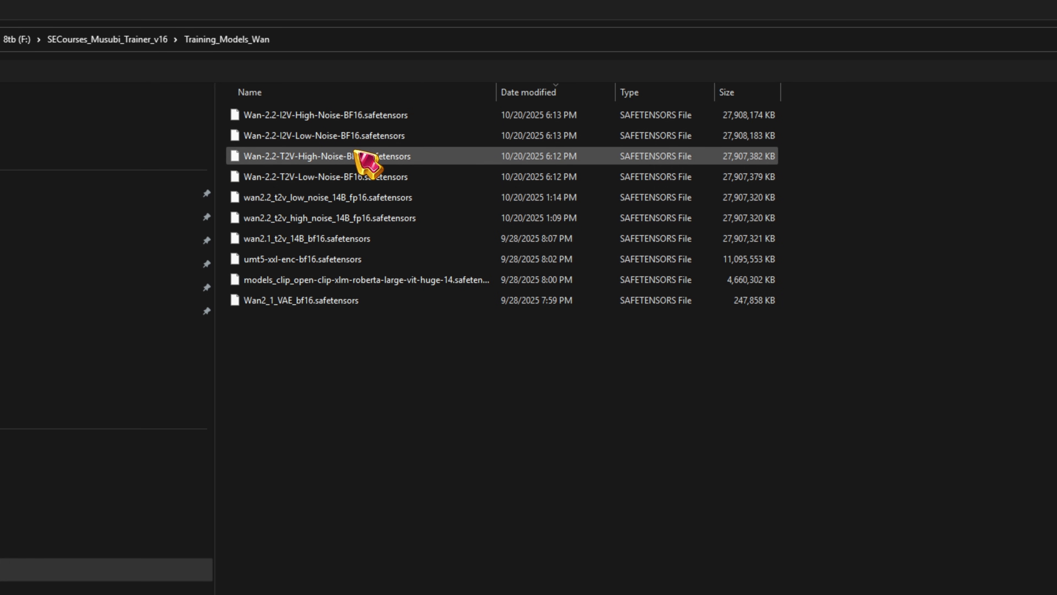
{"action": "left_click", "coordinate": [349, 138]}
{"action": "left_click", "coordinate": [348, 180]}
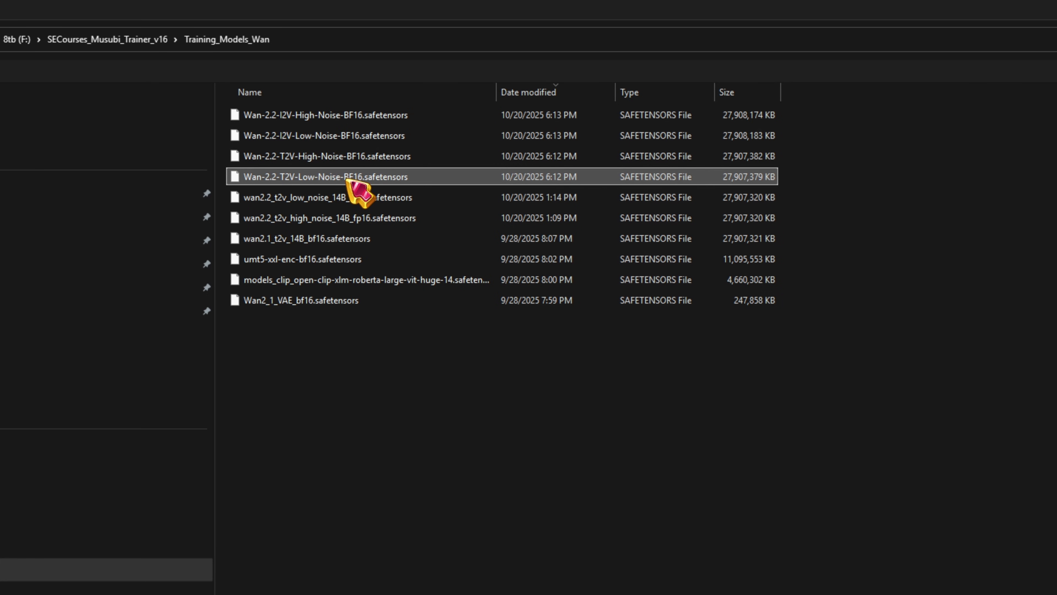
{"action": "double_click", "coordinate": [348, 180]}
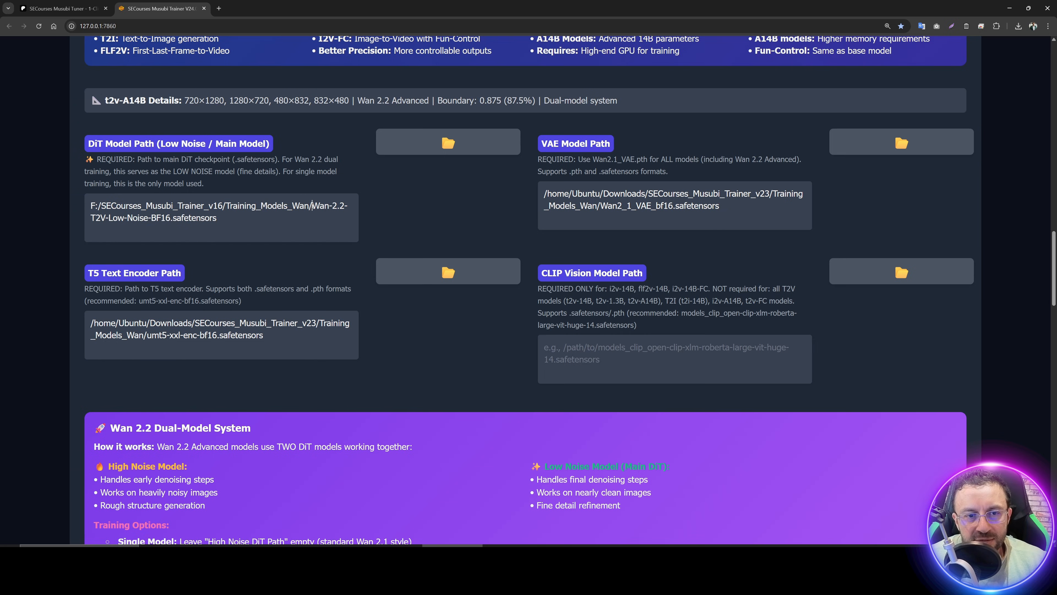
Step: Replace the leading folder part of the VAE and T5 text encoder paths with F:/SECourses_Musubi_Trainer_v16/Training_Models_Wan/
{"action": "left_click_drag", "start_coordinate": [313, 206], "coordinate": [90, 206]}
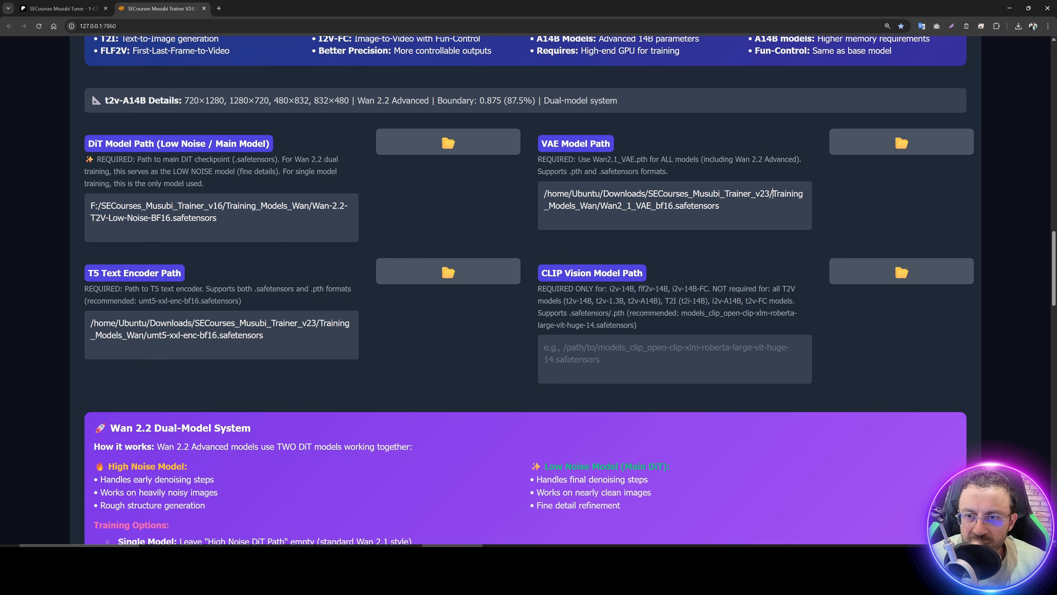
{"action": "type", "text": "F:/SECourses_Musubi_Trainer_v16/Training_Models_Wan/"}
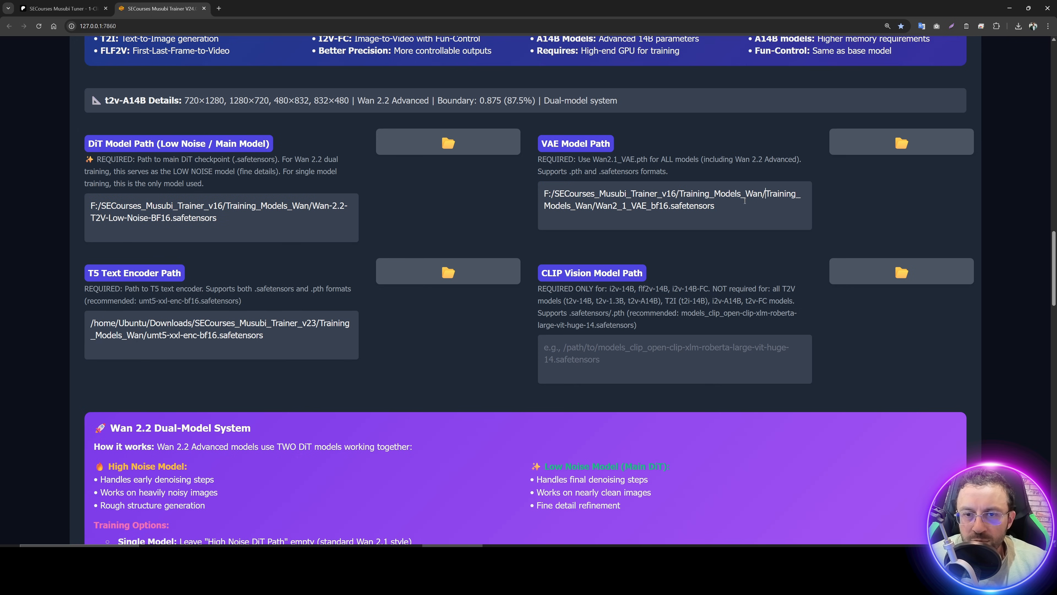
{"action": "left_click_drag", "start_coordinate": [318, 323], "coordinate": [91, 323]}
{"action": "type", "text": "F:/SECourses_Musubi_Trainer_v16/Training_Models_Wan/"}
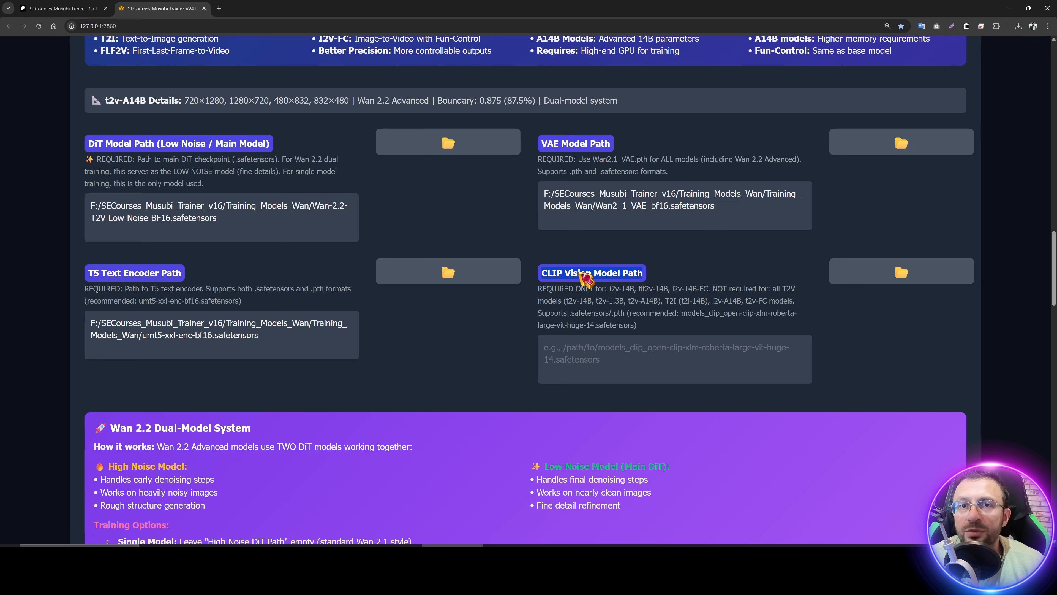
{"action": "scroll", "coordinate": [585, 277], "scroll_direction": "down", "scroll_amount": 10}
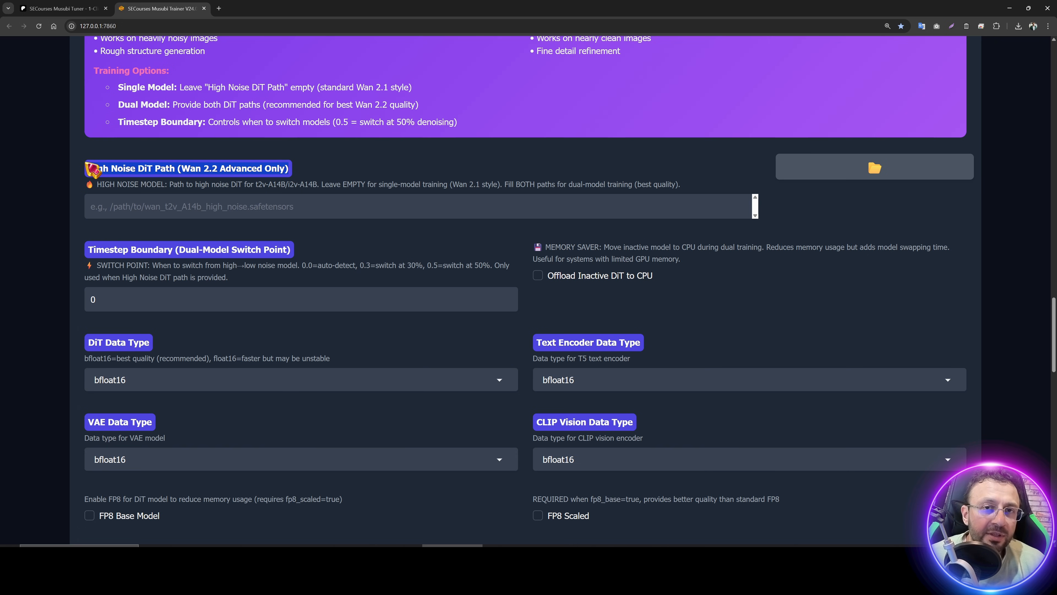
Step: Review the data type and block swap options, then expand the Training Settings and check the Max Training Epochs value
{"action": "scroll", "coordinate": [258, 246], "scroll_direction": "down", "scroll_amount": 13}
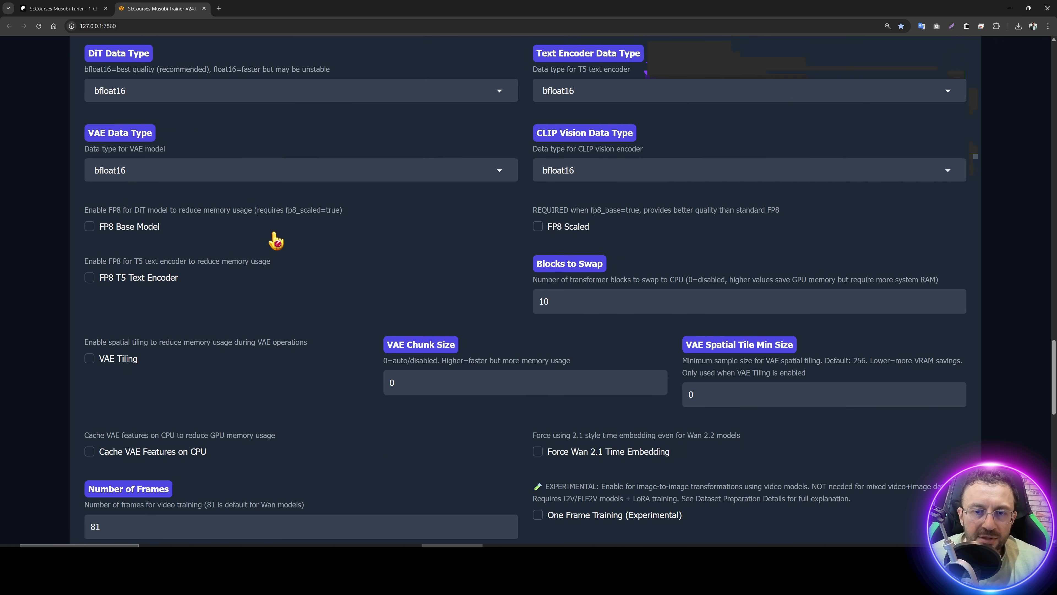
{"action": "scroll", "coordinate": [283, 263], "scroll_direction": "down", "scroll_amount": 10}
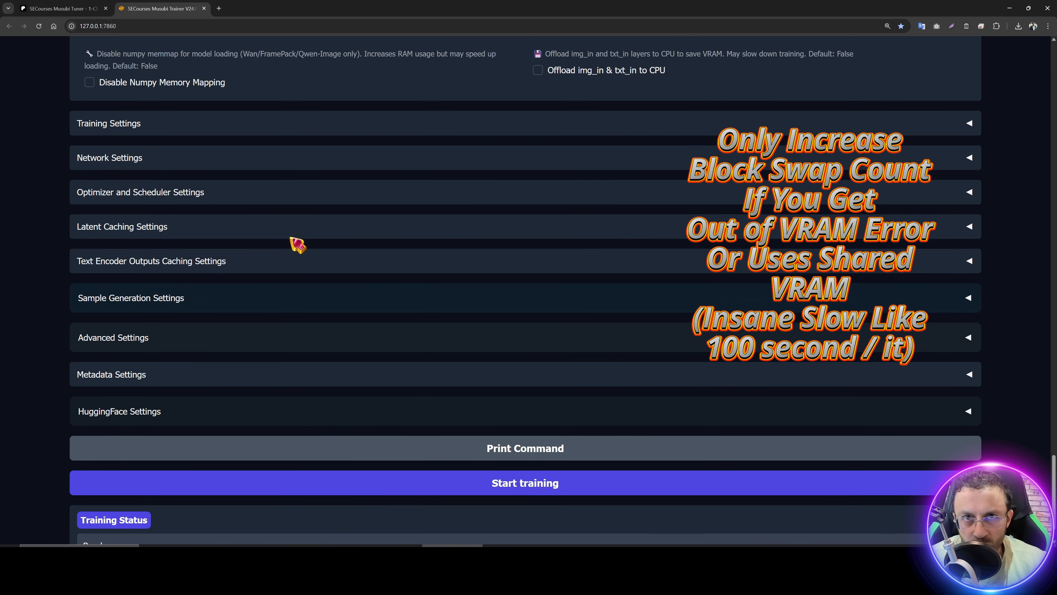
{"action": "left_click", "coordinate": [109, 124]}
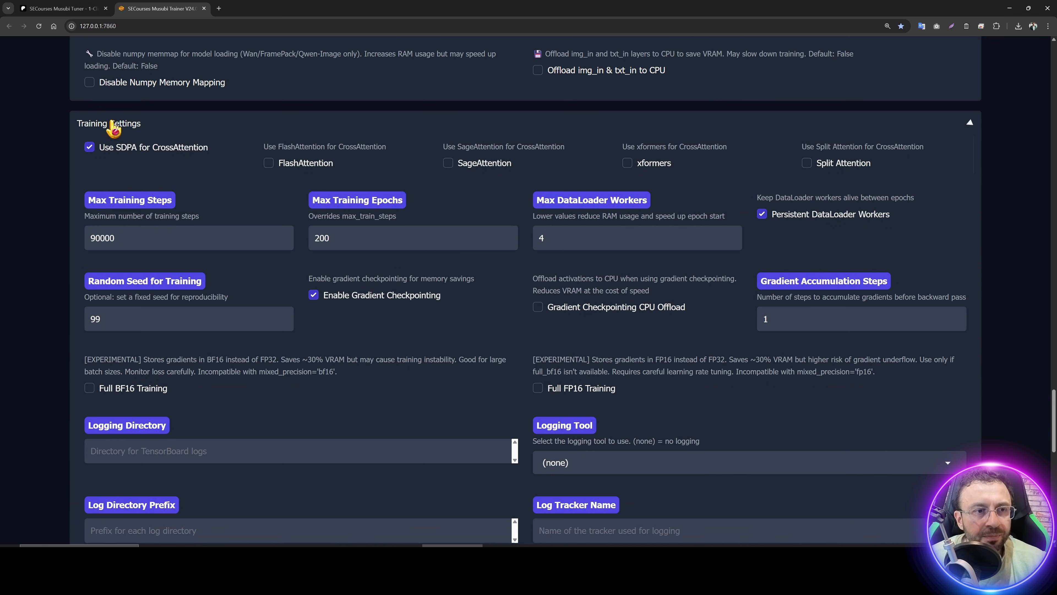
{"action": "double_click", "coordinate": [407, 245]}
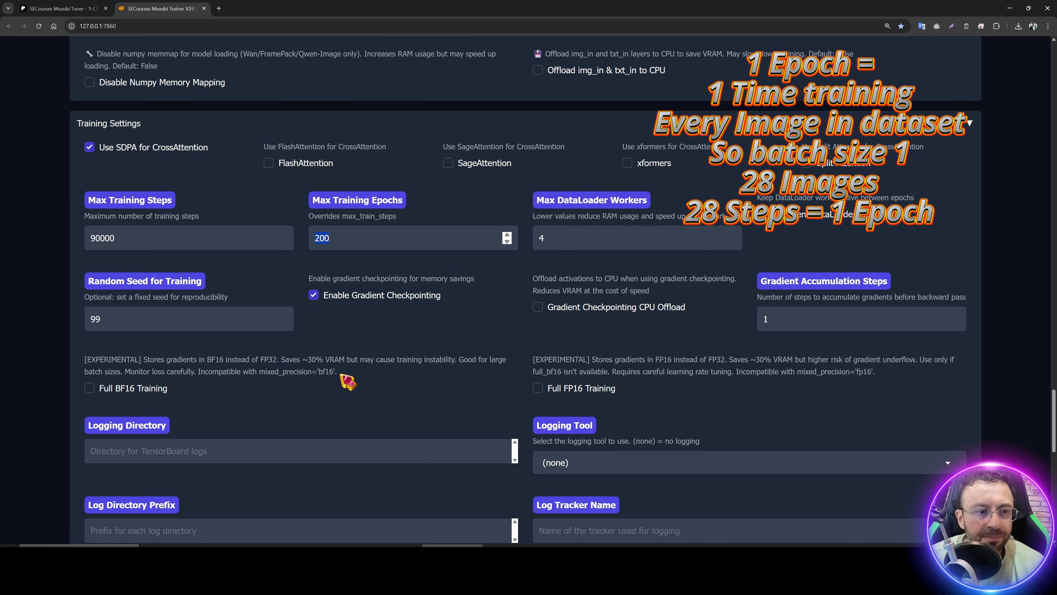
Step: Search the page for "save ever" and check the Save Every N Epochs value in the save settings
{"action": "scroll", "coordinate": [346, 309], "scroll_direction": "up", "scroll_amount": 20}
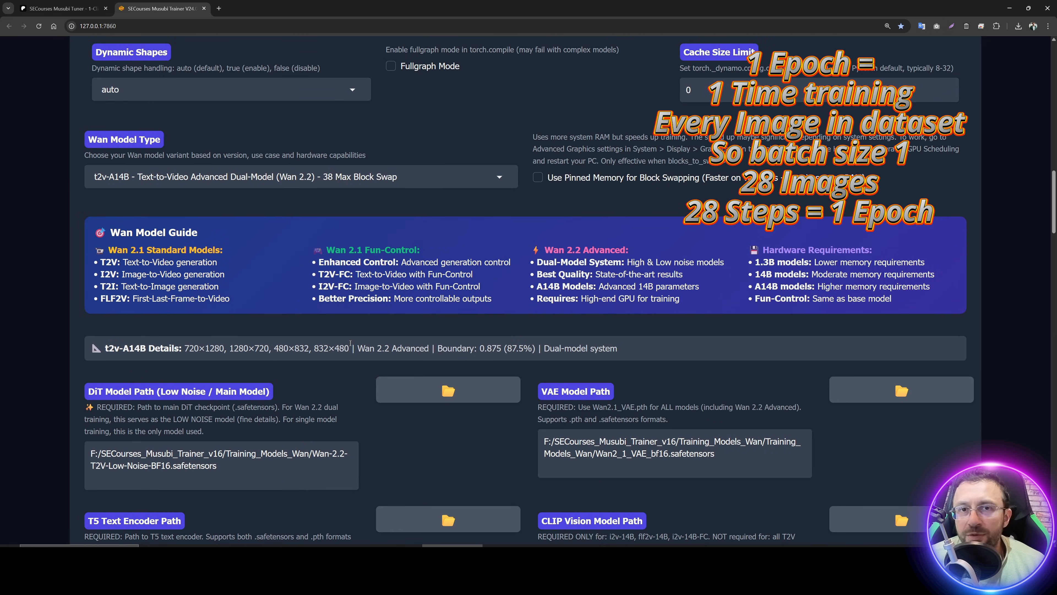
{"action": "scroll", "coordinate": [350, 343], "scroll_direction": "up", "scroll_amount": 5}
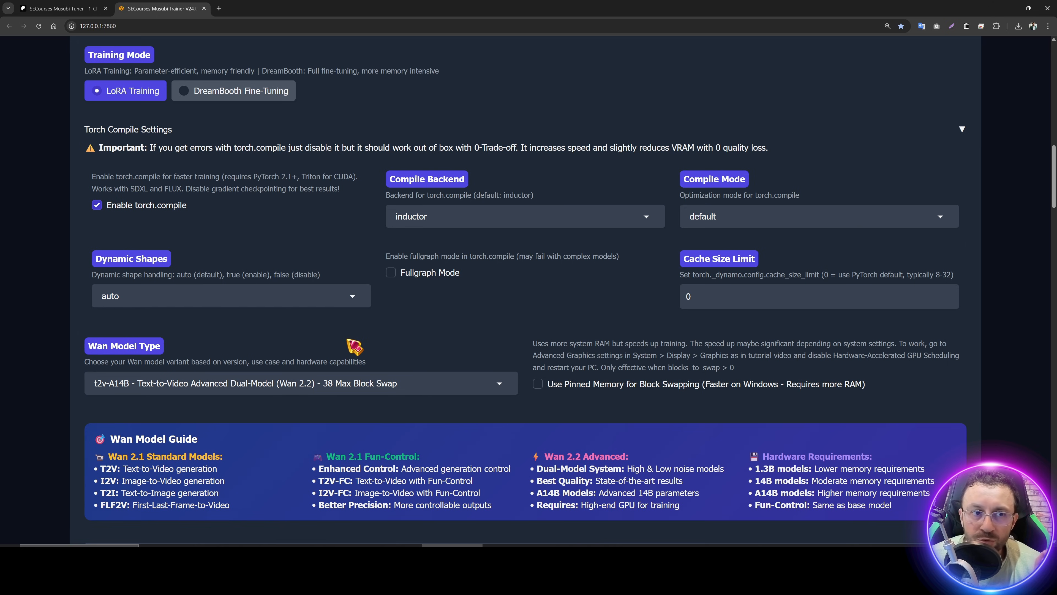
{"action": "scroll", "coordinate": [295, 362], "scroll_direction": "down", "scroll_amount": 15}
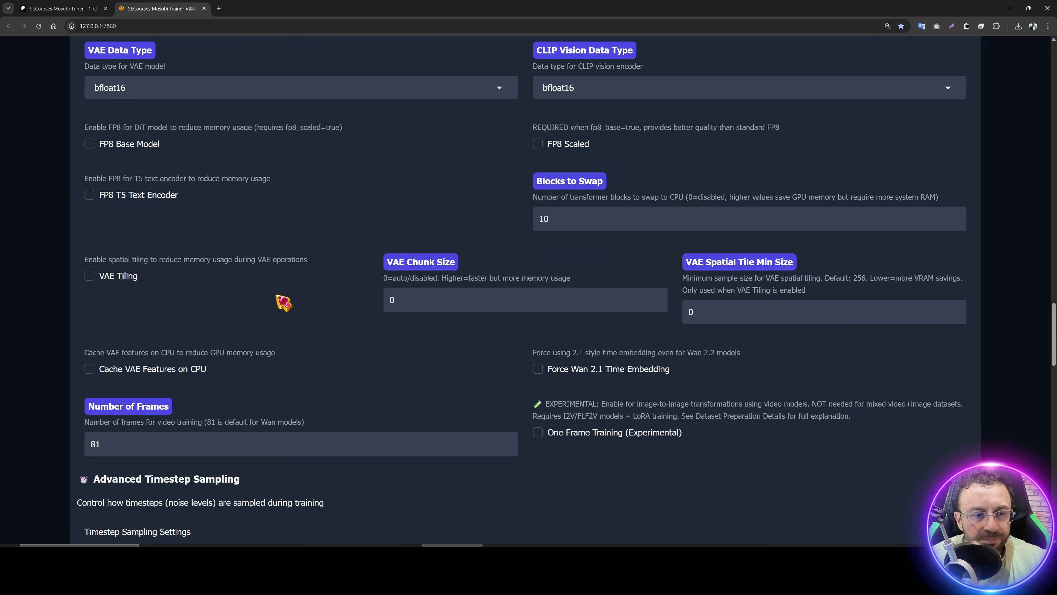
{"action": "key", "text": "ctrl+f"}
{"action": "type", "text": "save ever"}
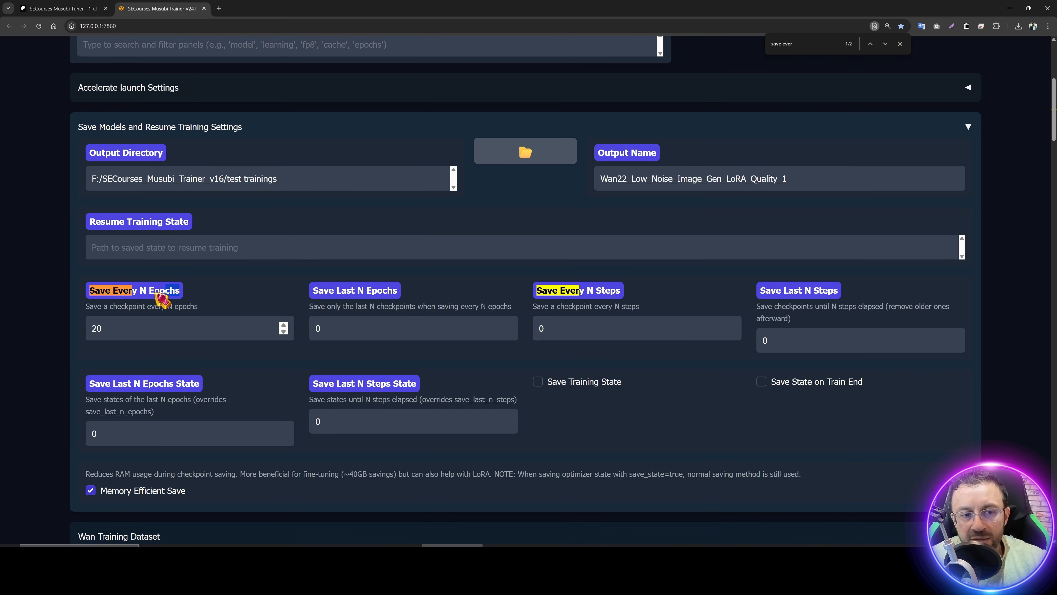
{"action": "left_click", "coordinate": [93, 295]}
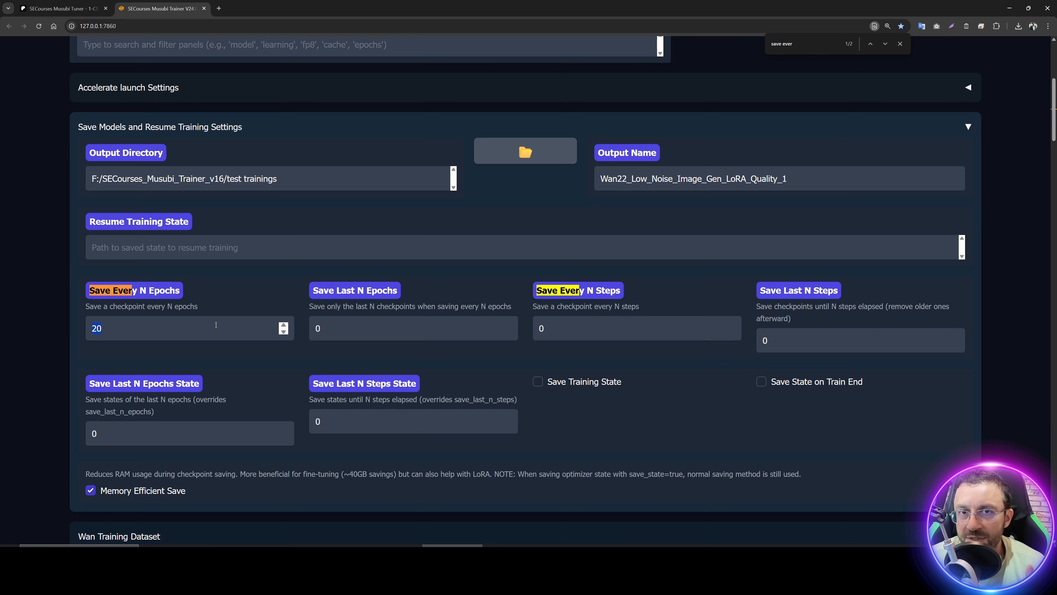
{"action": "scroll", "coordinate": [743, 295], "scroll_direction": "down", "scroll_amount": 20}
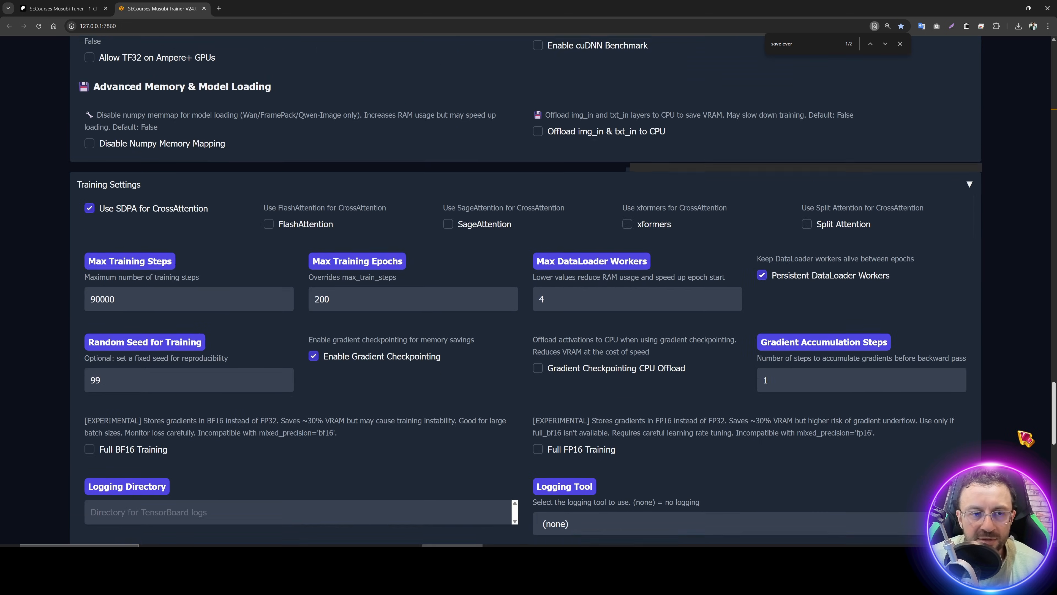
Step: Save the configuration under the new path F:/SECourses_Musubi_Trainer_v16/LoRA_Tutorial_Text_To_Image.toml
{"action": "scroll", "coordinate": [524, 188], "scroll_direction": "up", "scroll_amount": 20}
{"action": "left_click_drag", "start_coordinate": [452, 191], "coordinate": [417, 191]}
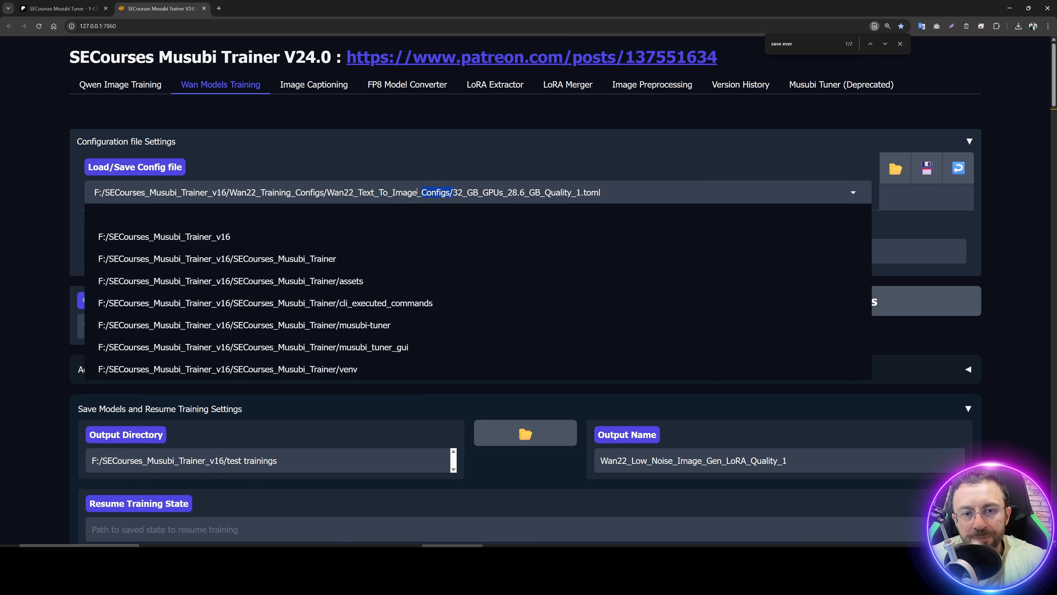
{"action": "key", "text": "BackSpace"}
{"action": "key", "text": "Return"}
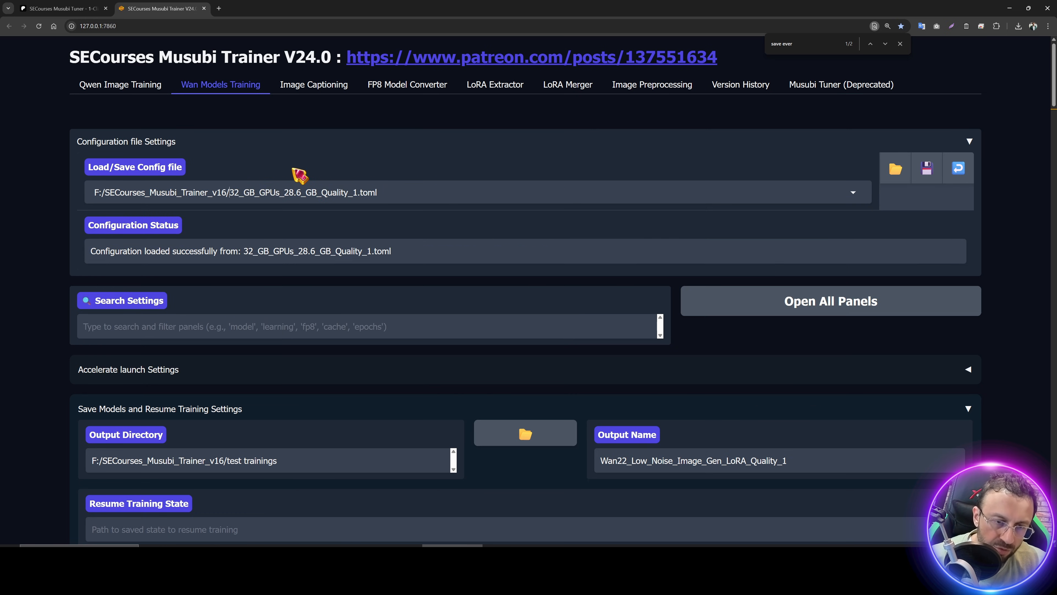
{"action": "key", "text": "Delete"}
{"action": "key", "text": "Delete"}
{"action": "key", "text": "Delete"}
{"action": "key", "text": "Delete"}
{"action": "key", "text": "Delete"}
{"action": "key", "text": "Delete"}
{"action": "key", "text": "Delete"}
{"action": "key", "text": "Delete"}
{"action": "key", "text": "Delete"}
{"action": "key", "text": "Delete"}
{"action": "key", "text": "Delete"}
{"action": "key", "text": "Delete"}
{"action": "key", "text": "Delete"}
{"action": "key", "text": "Delete"}
{"action": "key", "text": "Delete"}
{"action": "key", "text": "Delete"}
{"action": "key", "text": "Delete"}
{"action": "key", "text": "Delete"}
{"action": "key", "text": "Delete"}
{"action": "key", "text": "Delete"}
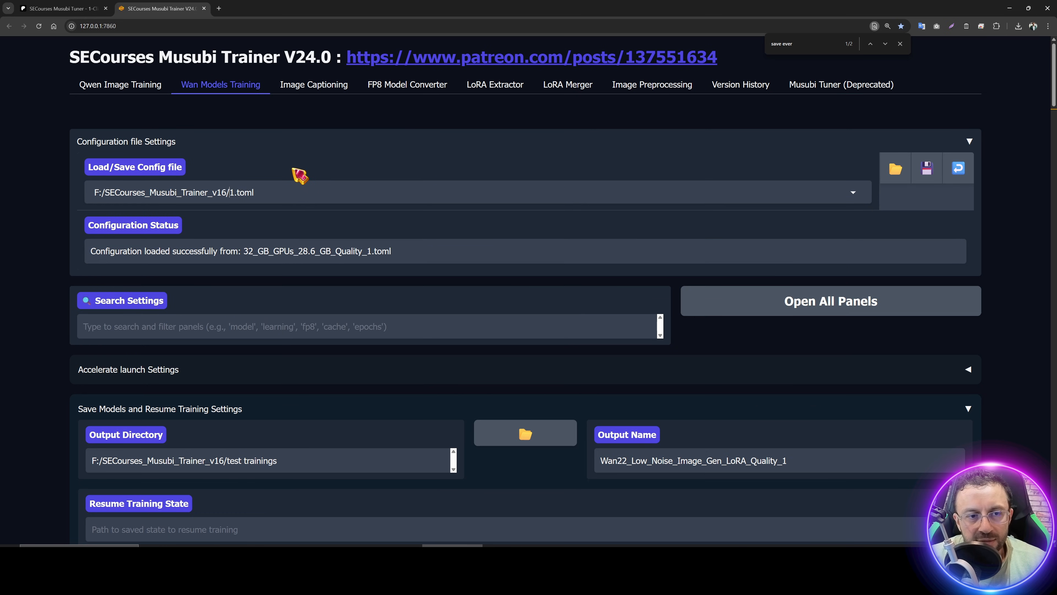
{"action": "type", "text": "LoRA_Tutorial"}
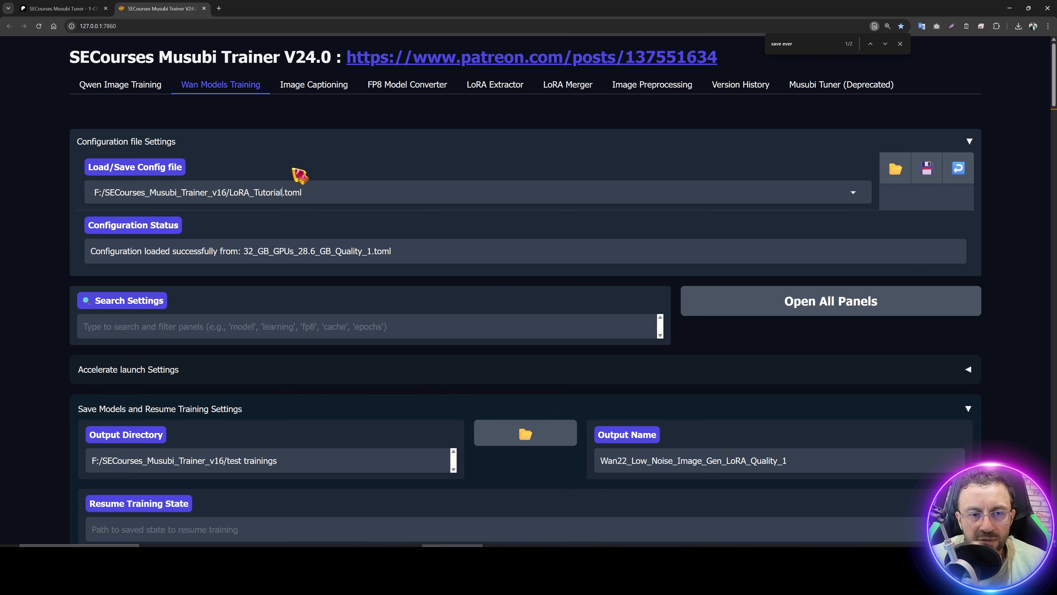
{"action": "type", "text": "_Text_To_Image"}
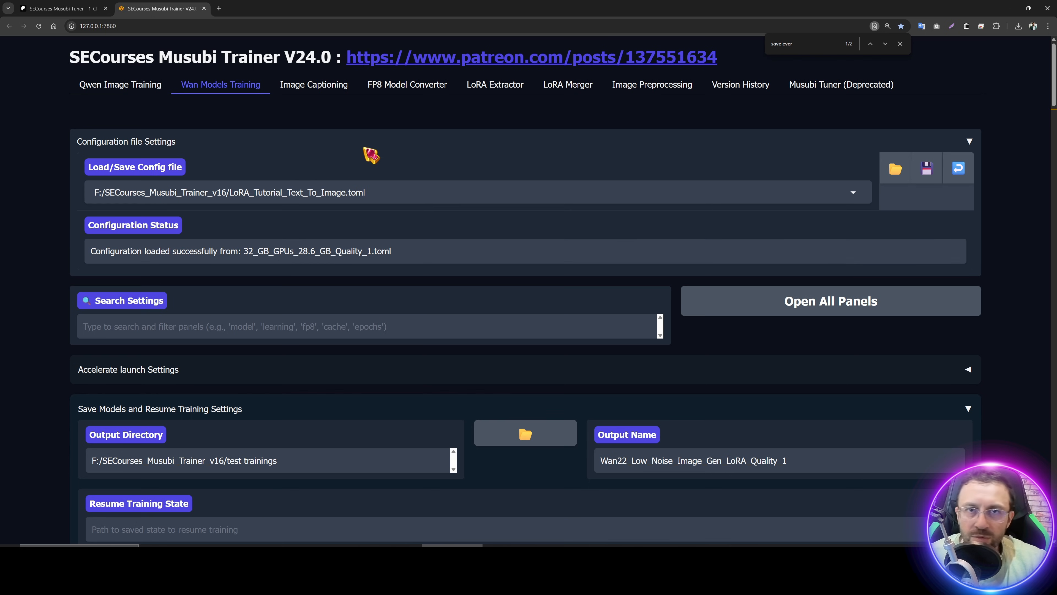
{"action": "left_click", "coordinate": [927, 168]}
Step: Try to start the Wan training and switch to the trainer's console window
{"action": "scroll", "coordinate": [602, 438], "scroll_direction": "down", "scroll_amount": 15}
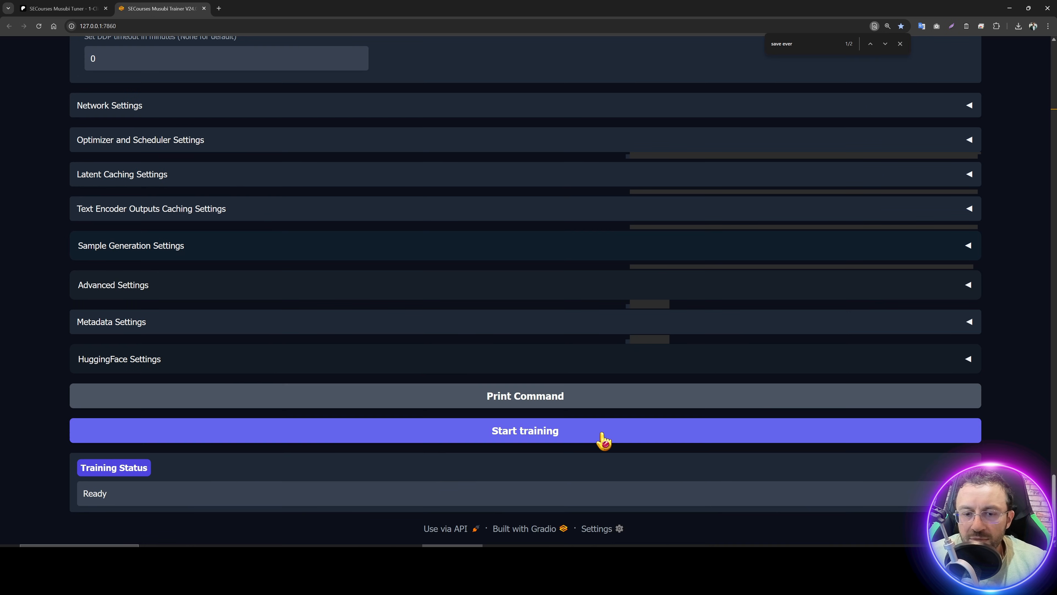
{"action": "left_click", "coordinate": [602, 437]}
{"action": "key", "text": "alt+Tab"}
{"action": "key", "text": "alt+Tab"}
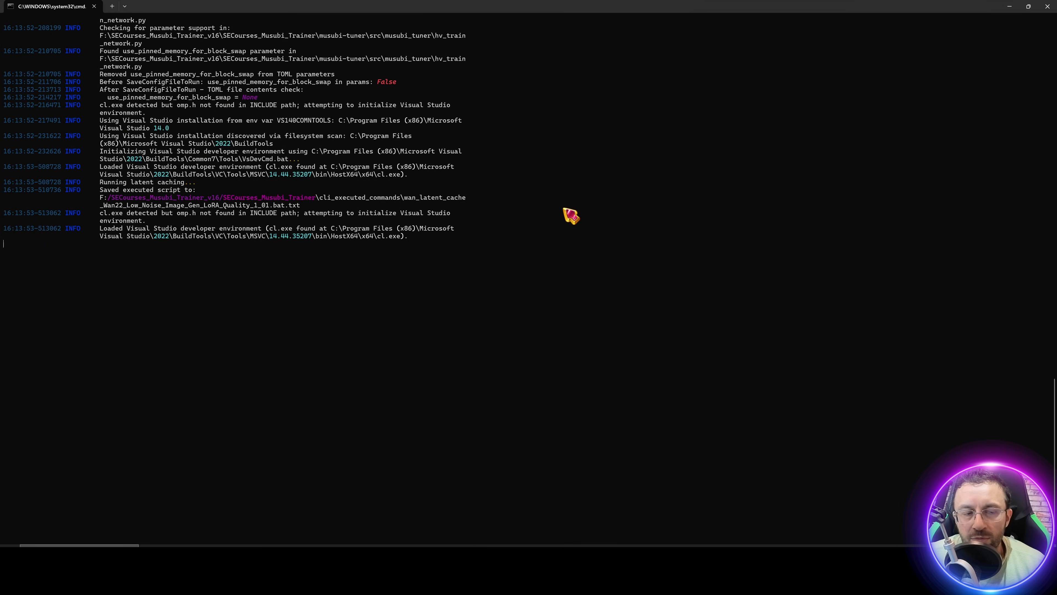
Step: Examine the latent caching output in the console, especially the VAE file path it refers to, and put the console away
{"action": "scroll", "coordinate": [569, 215], "scroll_direction": "up", "scroll_amount": 5}
{"action": "scroll", "coordinate": [482, 278], "scroll_direction": "down", "scroll_amount": 12}
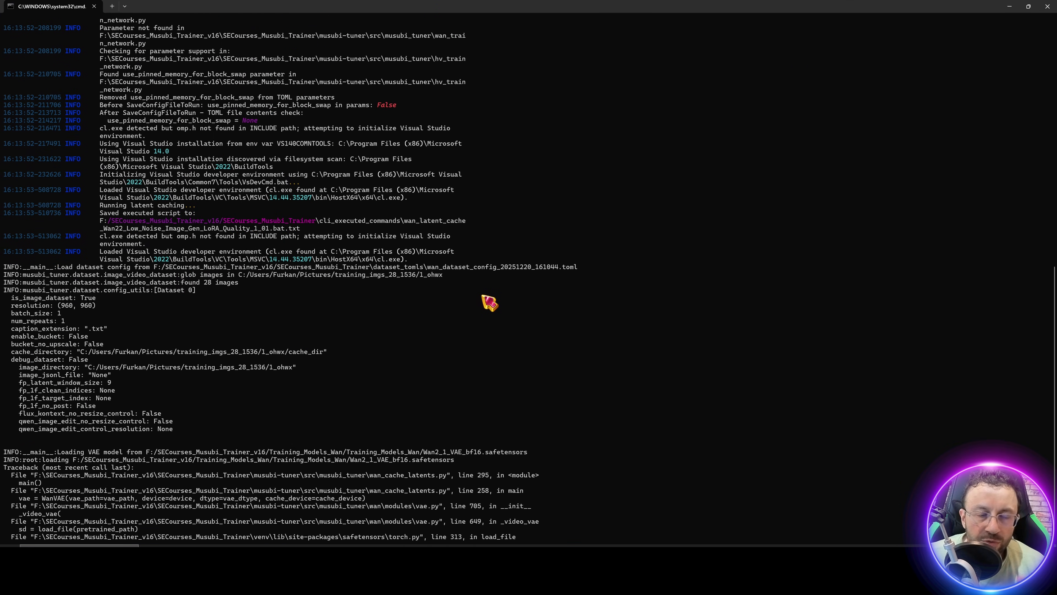
{"action": "scroll", "coordinate": [269, 363], "scroll_direction": "down", "scroll_amount": 3}
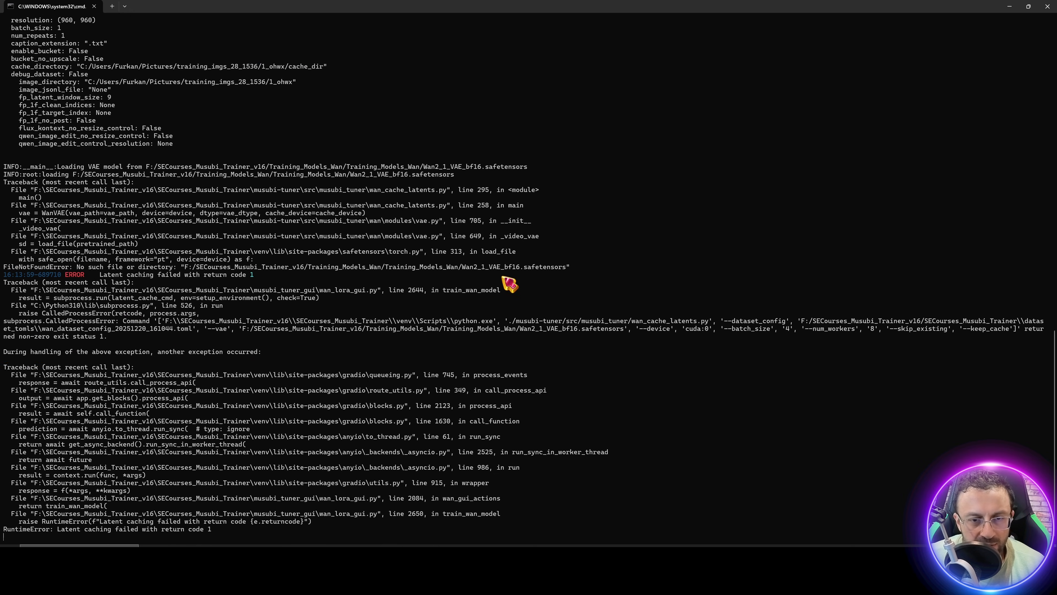
{"action": "left_click_drag", "start_coordinate": [589, 268], "coordinate": [324, 271]}
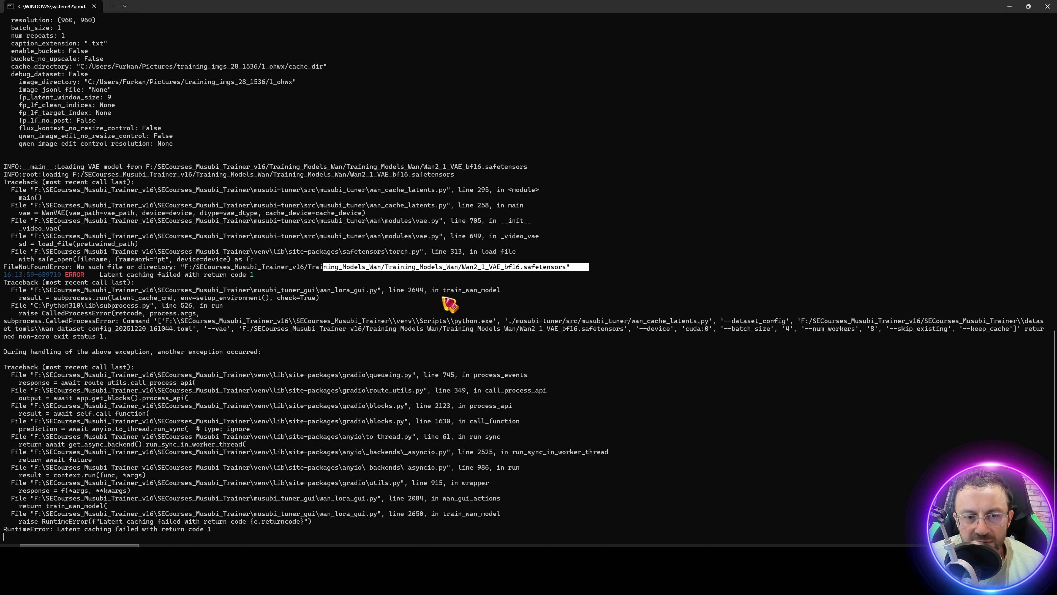
{"action": "left_click", "coordinate": [463, 266]}
{"action": "left_click", "coordinate": [1010, 6]}
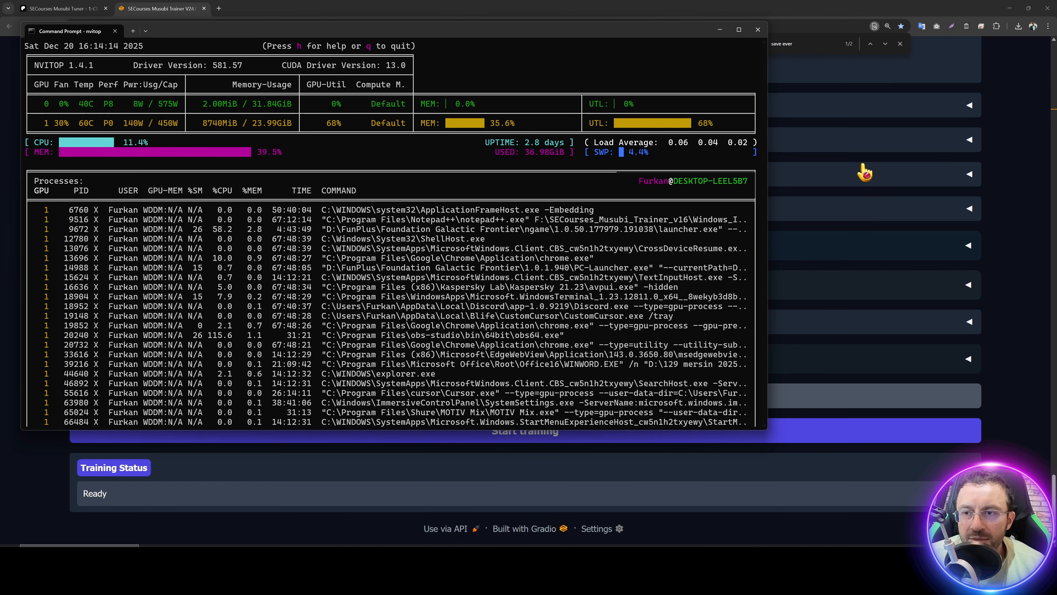
Step: Return to the trainer page, expand all settings panels and search for "vae" to reach the VAE Model Path
{"action": "left_click", "coordinate": [1011, 85]}
{"action": "scroll", "coordinate": [486, 344], "scroll_direction": "up", "scroll_amount": 15}
{"action": "scroll", "coordinate": [887, 247], "scroll_direction": "up", "scroll_amount": 20}
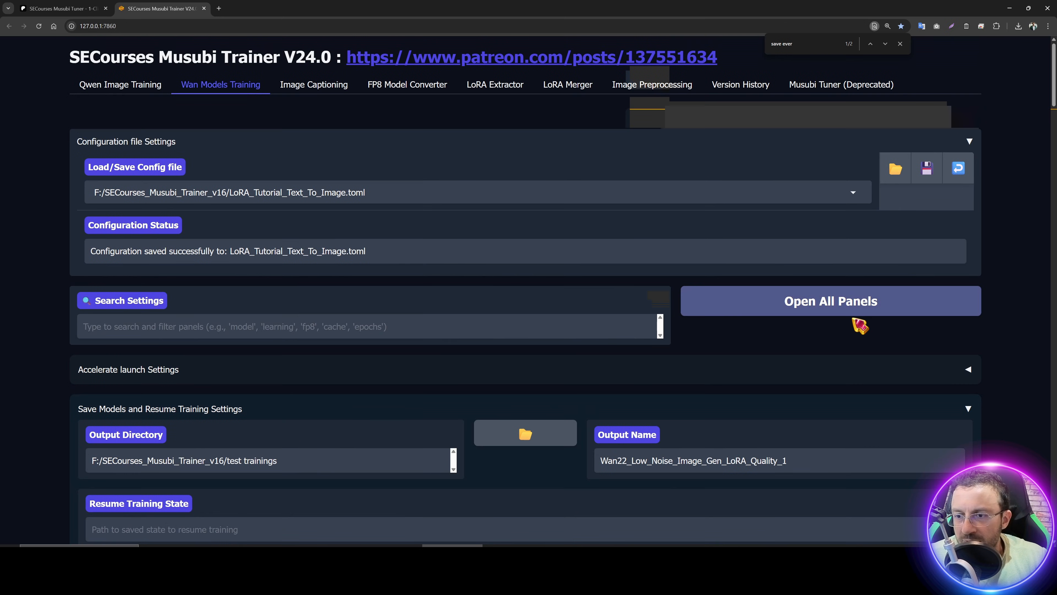
{"action": "left_click", "coordinate": [857, 313]}
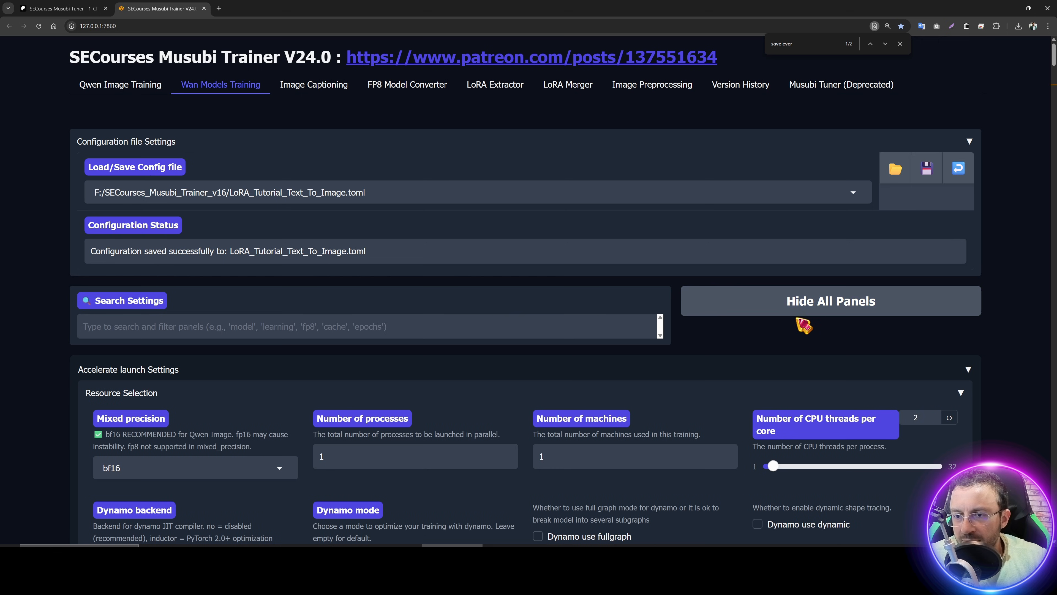
{"action": "key", "text": "Return"}
{"action": "key", "text": "Return"}
{"action": "key", "text": "Return"}
{"action": "key", "text": "Return"}
{"action": "key", "text": "Return"}
{"action": "key", "text": "Return"}
{"action": "key", "text": "Return"}
{"action": "key", "text": "Return"}
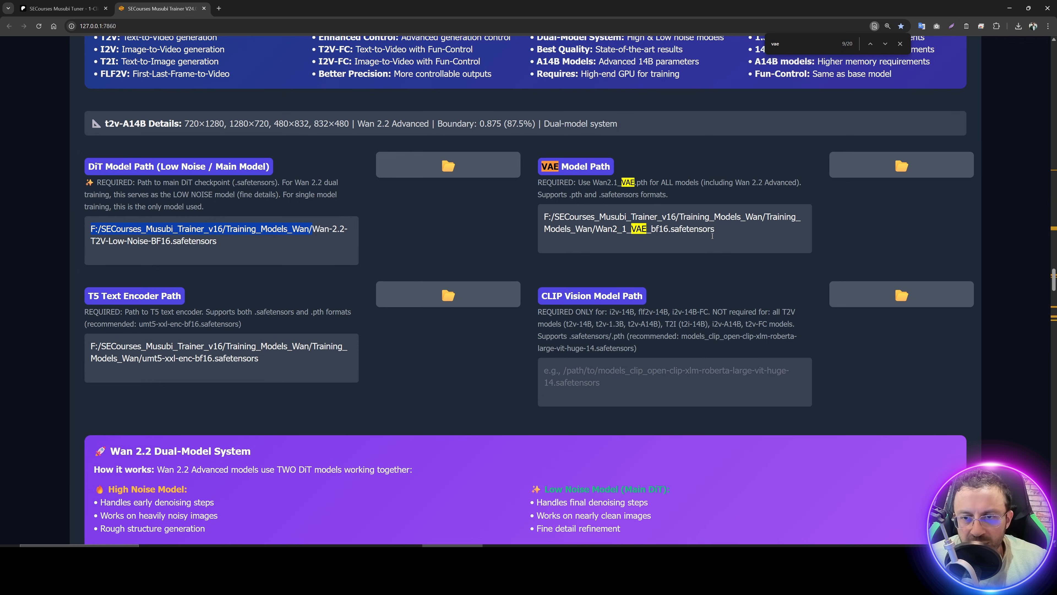
Step: Correct the folder part of the VAE Model Path and T5 Text Encoder Path to F:/SECourses_Musubi_Trainer_v16/Training_Models_Wan/
{"action": "left_click_drag", "start_coordinate": [596, 230], "coordinate": [510, 204]}
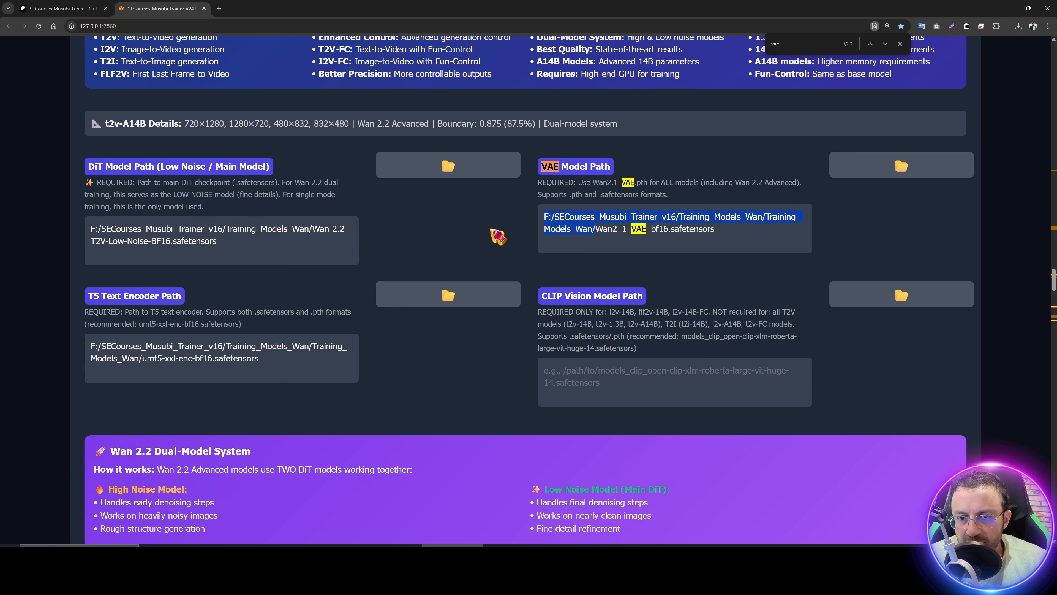
{"action": "type", "text": "F:/SECourses_Musubi_Trainer_v16/Training_Models_Wan/"}
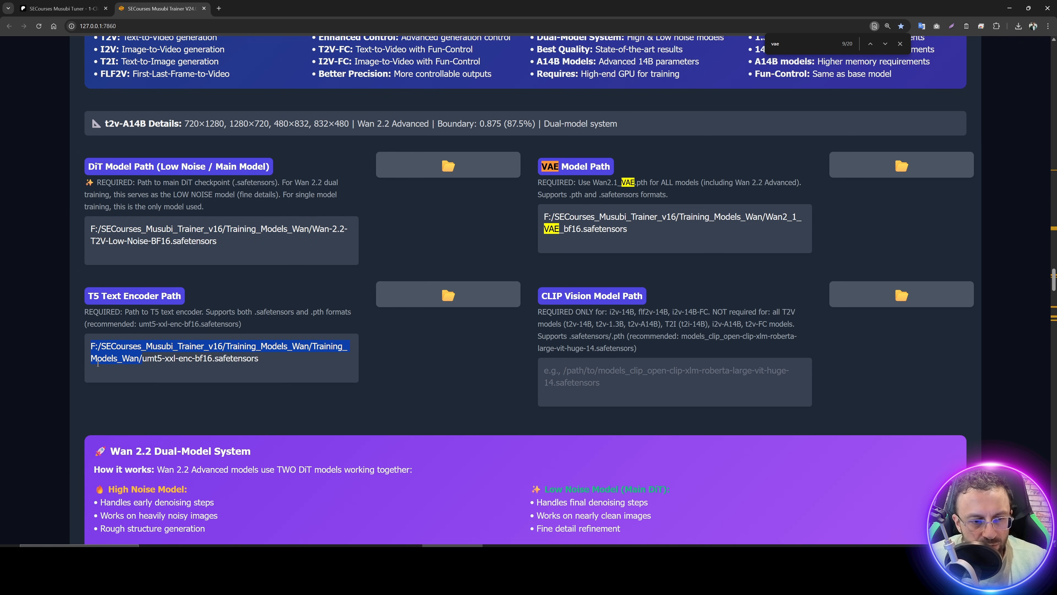
{"action": "type", "text": "F:/SECourses_Musubi_Trainer_v16/Training_Models_Wan/"}
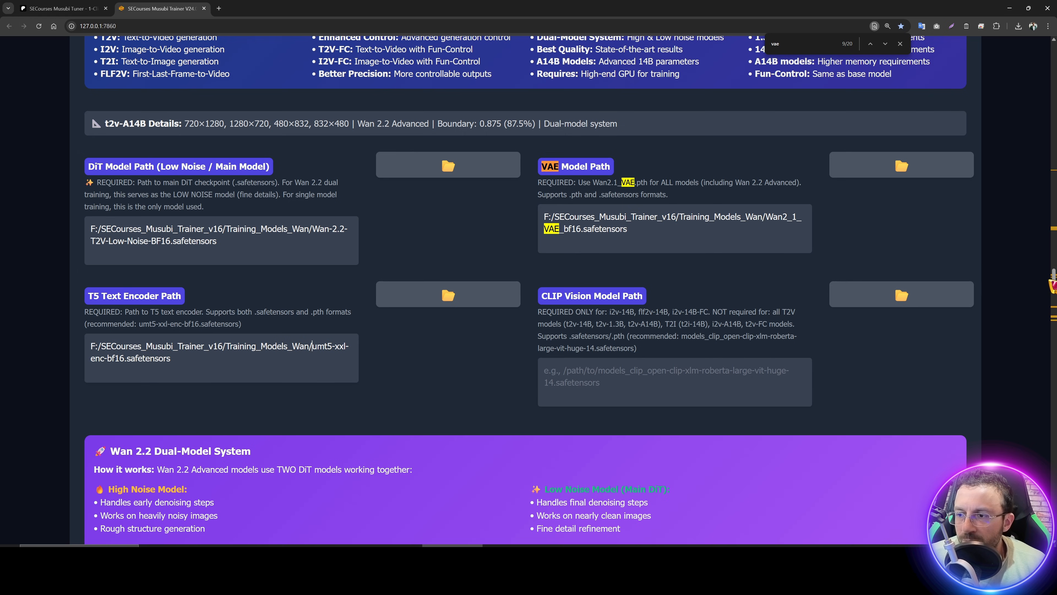
Step: Save the corrected configuration and start the training
{"action": "left_click_drag", "start_coordinate": [1053, 279], "coordinate": [1028, 517]}
{"action": "left_click", "coordinate": [928, 176]}
{"action": "left_click", "coordinate": [526, 431]}
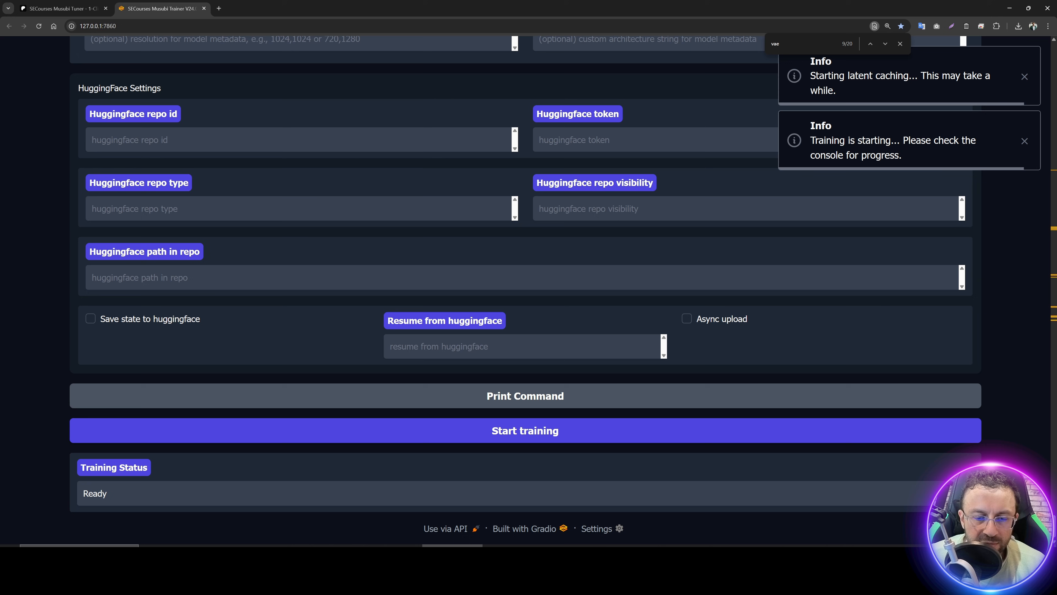
Step: Switch to the console and move the nvitop window aside to check the latent caching progress
{"action": "key", "text": "alt+Tab"}
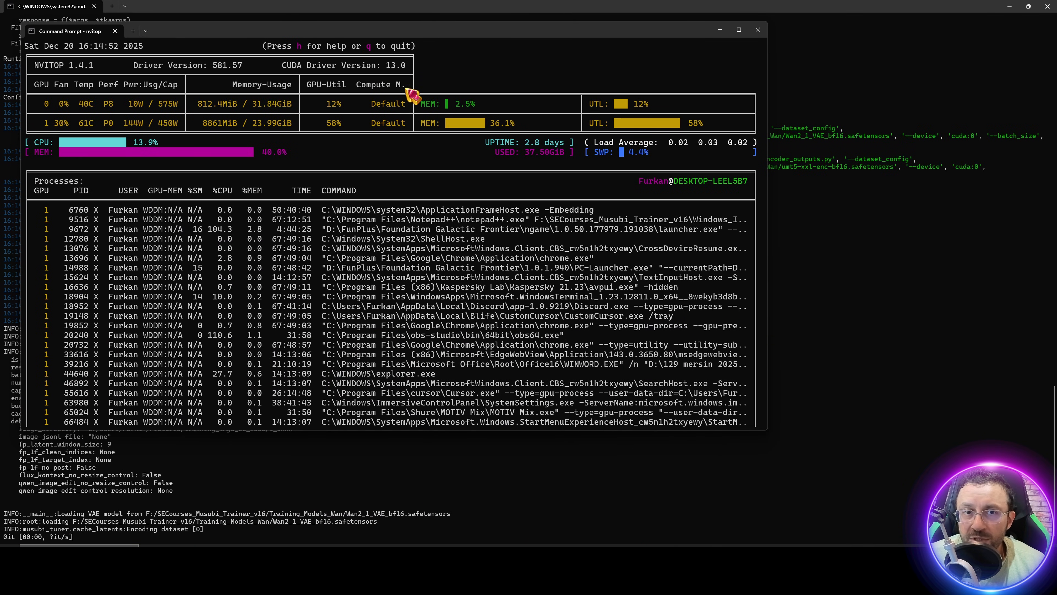
{"action": "left_click_drag", "start_coordinate": [410, 31], "coordinate": [625, 52]}
{"action": "left_click", "coordinate": [271, 292]}
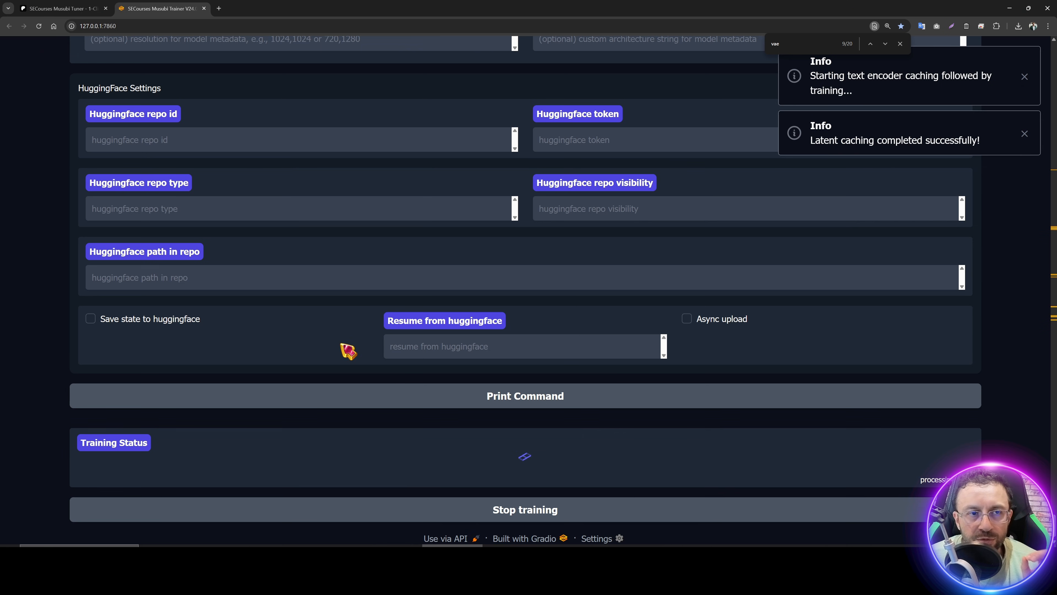
Step: Search the Patreon post for "requirement" and examine the instructions on installing the requirements
{"action": "left_click", "coordinate": [83, 8]}
{"action": "key", "text": "ctrl+f"}
{"action": "type", "text": "requirement"}
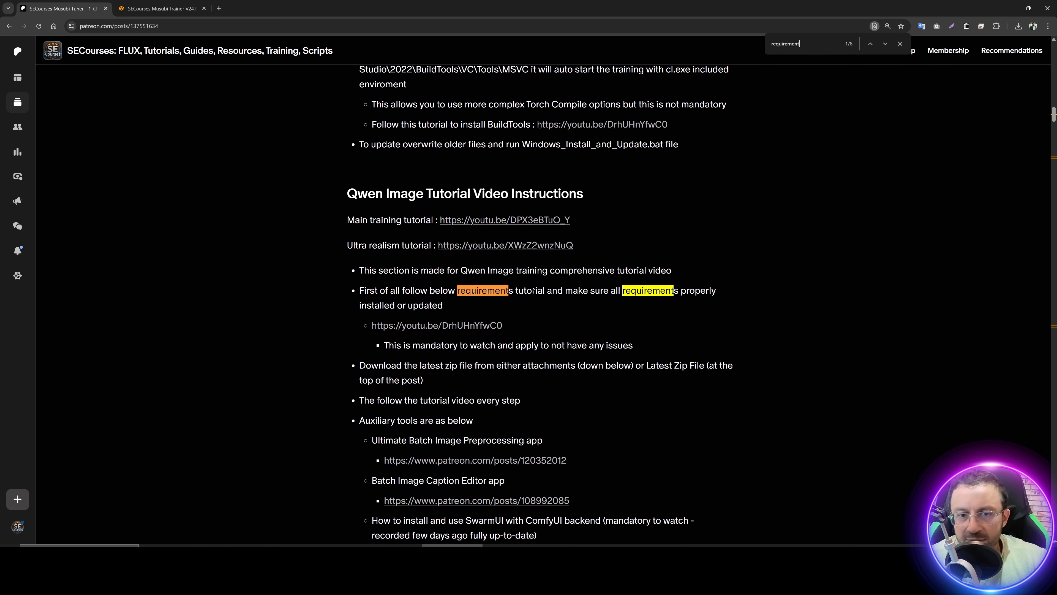
{"action": "key", "text": "Return"}
{"action": "key", "text": "Return"}
{"action": "scroll", "coordinate": [503, 312], "scroll_direction": "down", "scroll_amount": 2}
{"action": "left_click_drag", "start_coordinate": [708, 310], "coordinate": [321, 212]}
{"action": "left_click", "coordinate": [576, 219]}
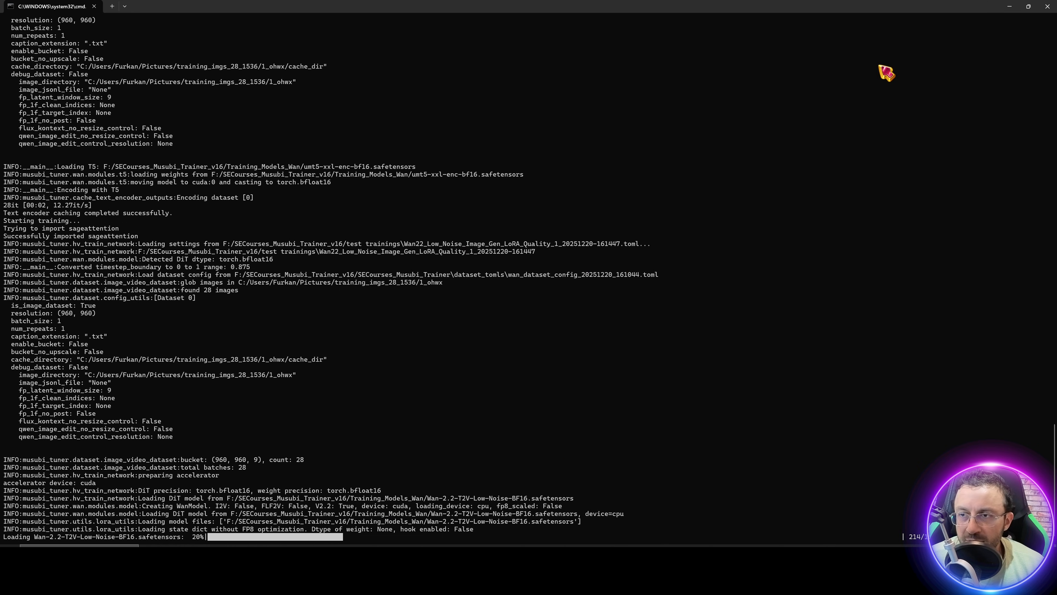
Step: Reduce the console window and bring up nvitop to check model loading, training startup and GPU memory use
{"action": "left_click", "coordinate": [1029, 6]}
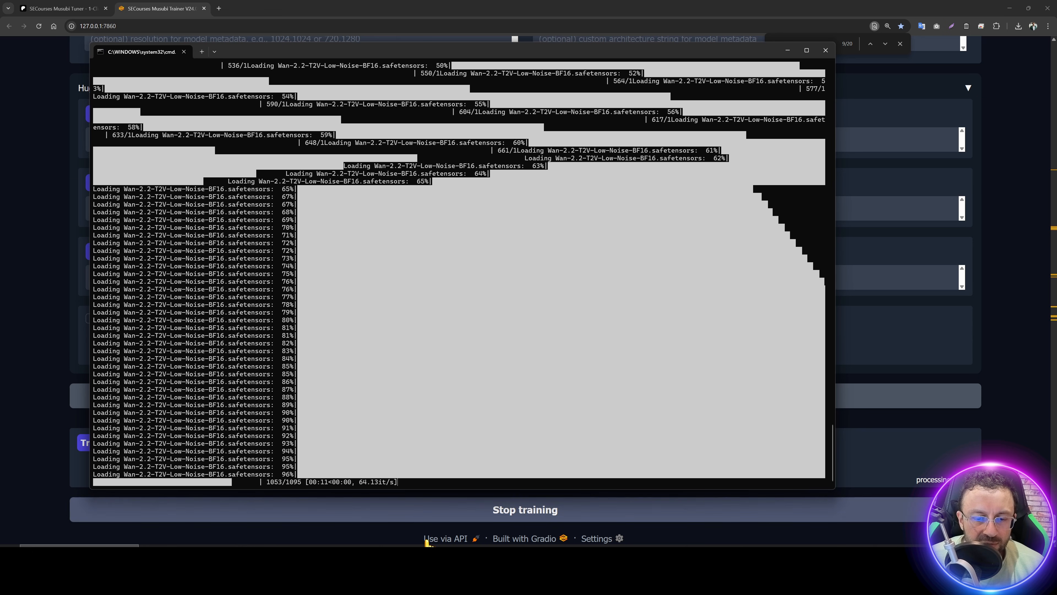
{"action": "left_click", "coordinate": [440, 568]}
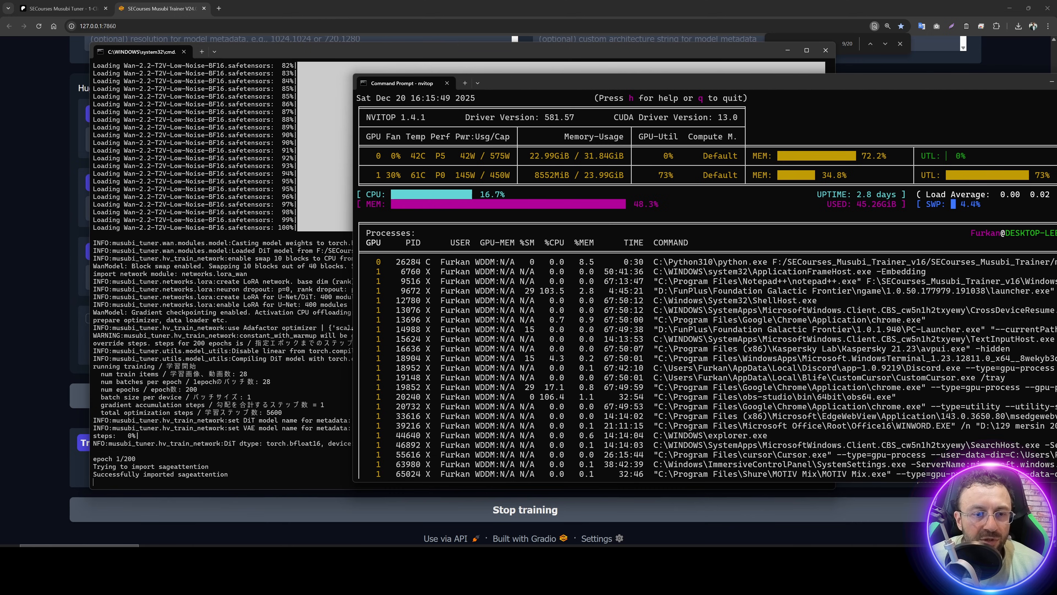
{"action": "left_click", "coordinate": [323, 337]}
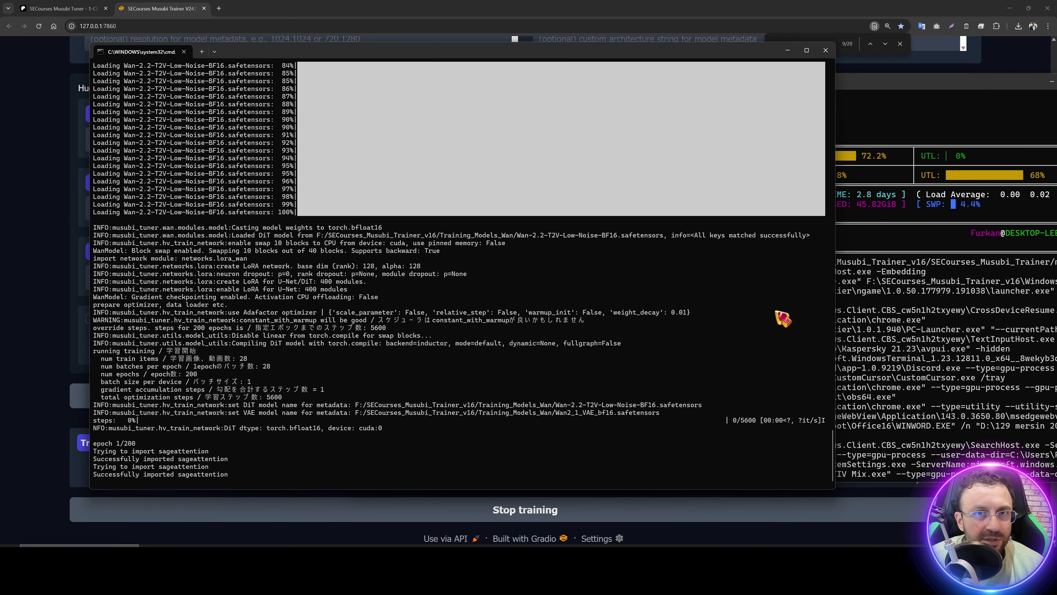
Step: Alternate between nvitop and the training console to examine GPU memory use, step progress and training speed
{"action": "left_click", "coordinate": [930, 305]}
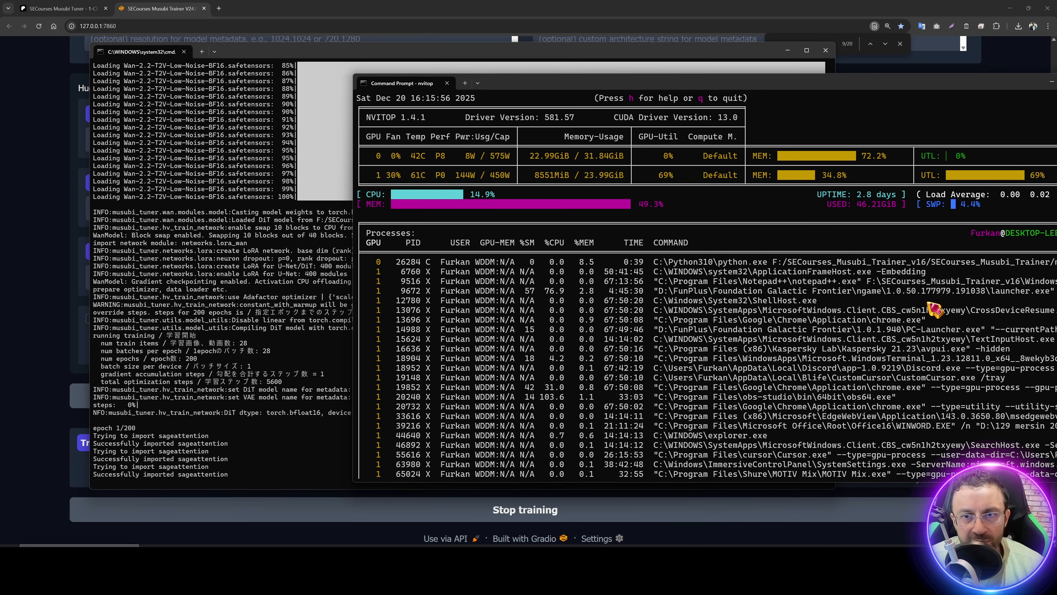
{"action": "left_click", "coordinate": [240, 406]}
{"action": "left_click", "coordinate": [916, 319]}
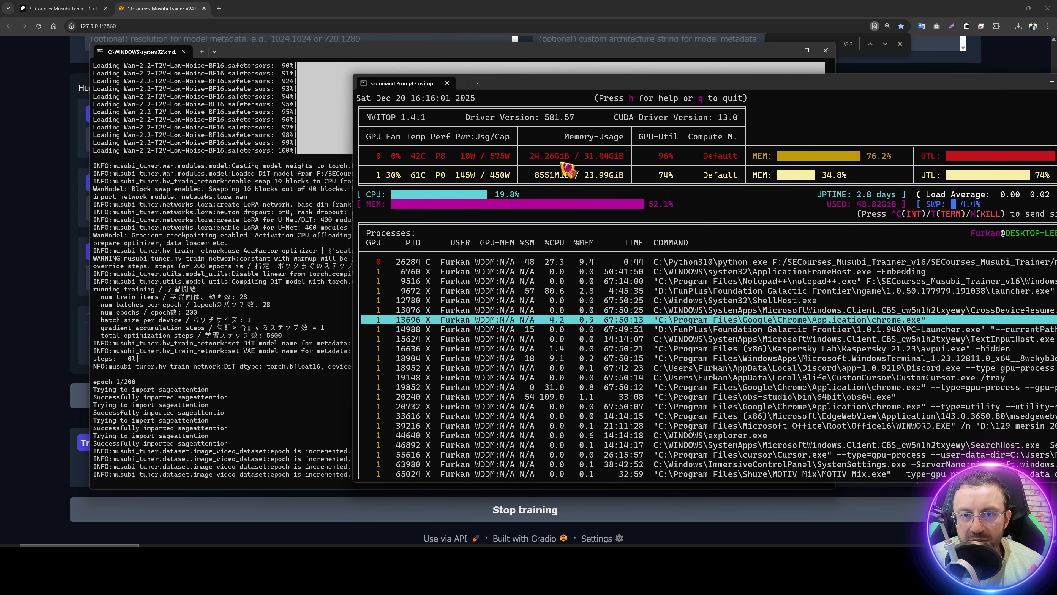
{"action": "left_click", "coordinate": [287, 421]}
{"action": "left_click", "coordinate": [897, 320]}
{"action": "left_click", "coordinate": [750, 487]}
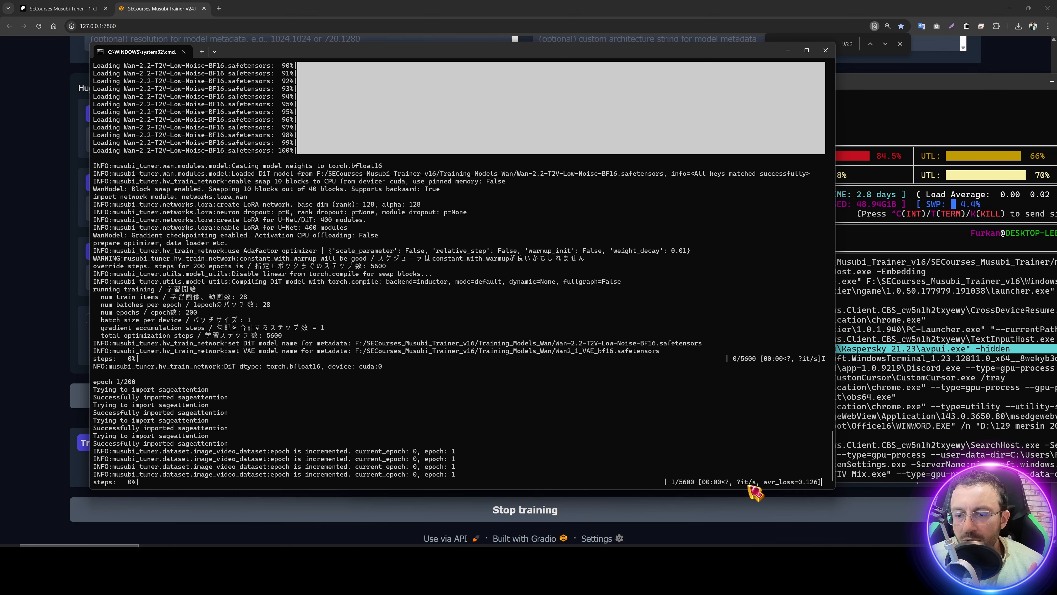
{"action": "left_click", "coordinate": [866, 377]}
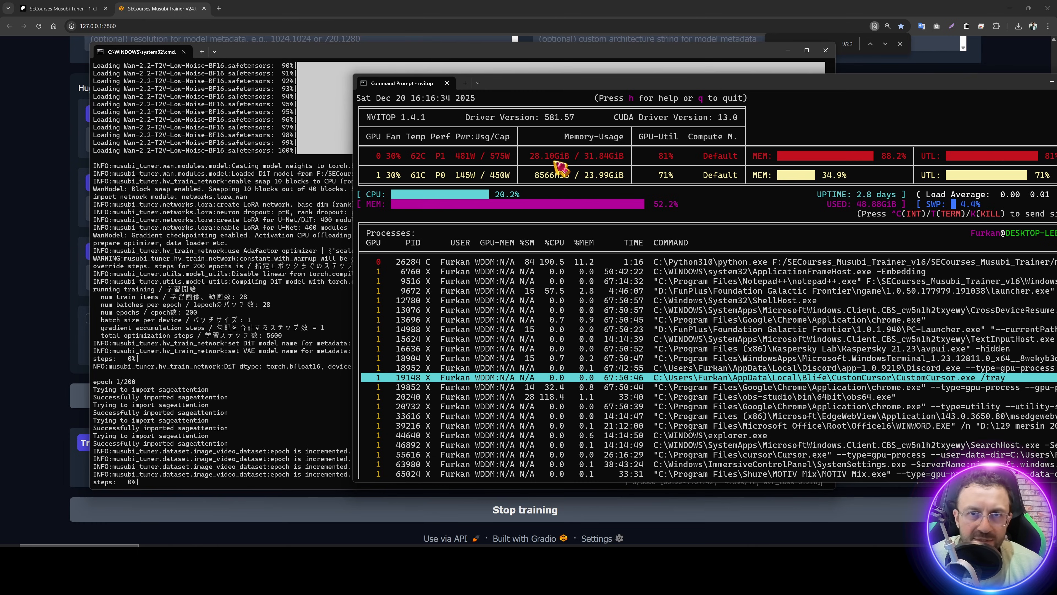
{"action": "left_click", "coordinate": [308, 319]}
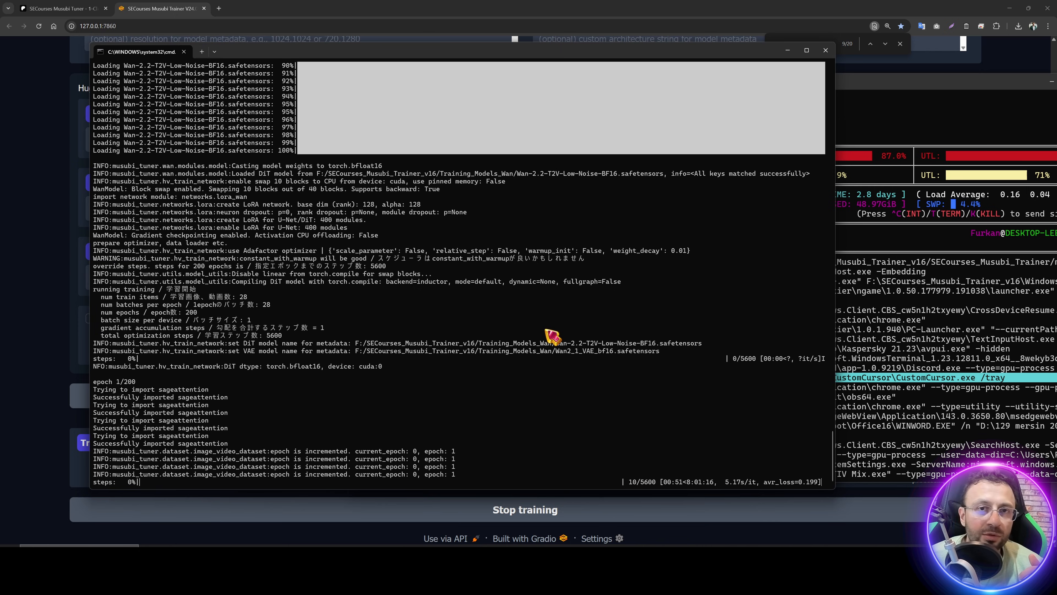
{"action": "left_click", "coordinate": [33, 244]}
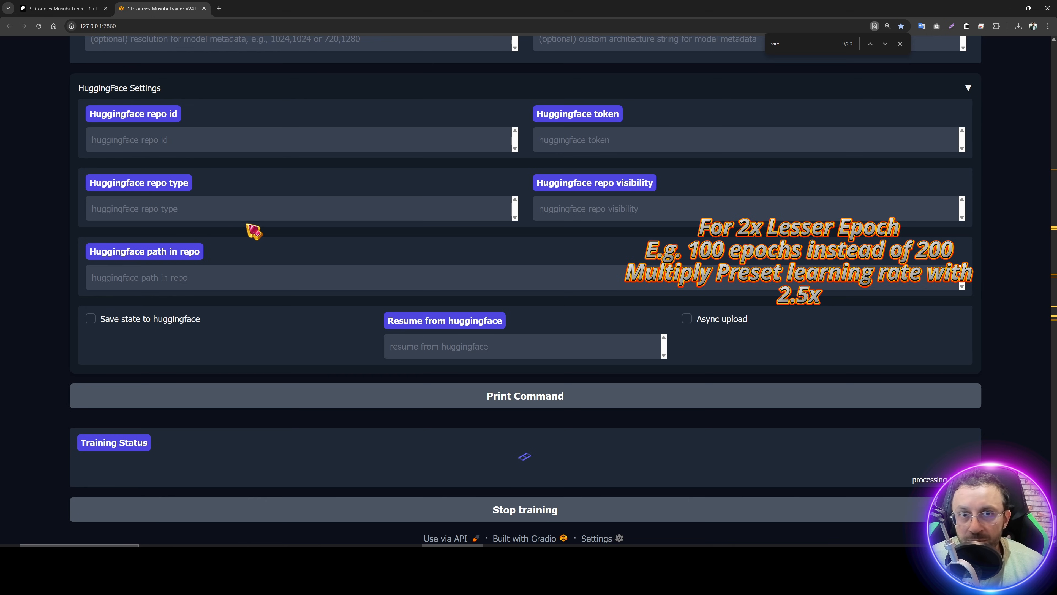
{"action": "left_click", "coordinate": [315, 570]}
{"action": "left_click", "coordinate": [357, 569]}
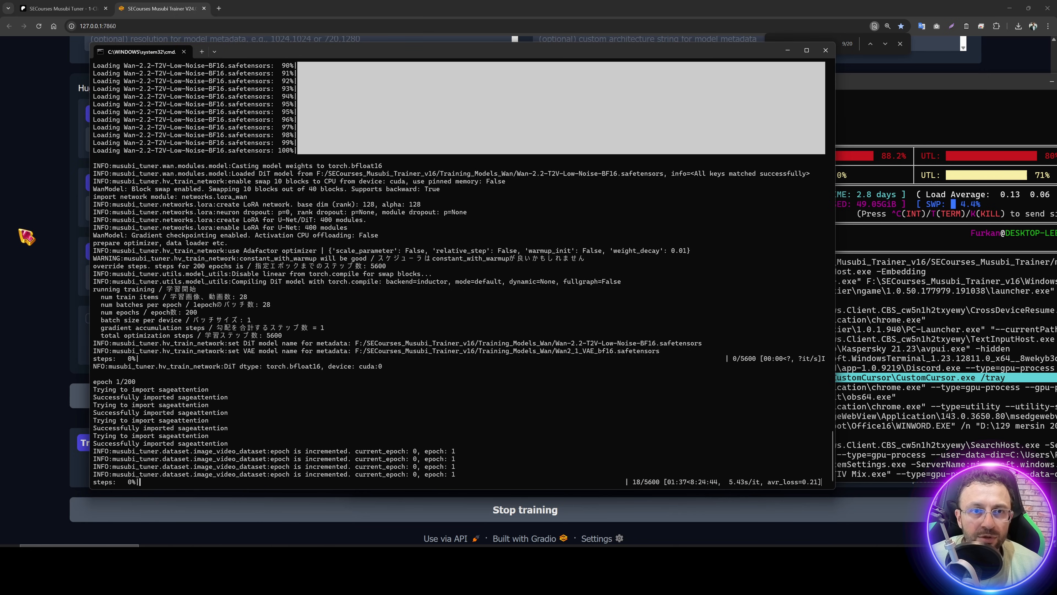
Step: Return to the Musubi Trainer page and stop the running training
{"action": "left_click", "coordinate": [31, 224]}
{"action": "scroll", "coordinate": [441, 373], "scroll_direction": "down", "scroll_amount": 1}
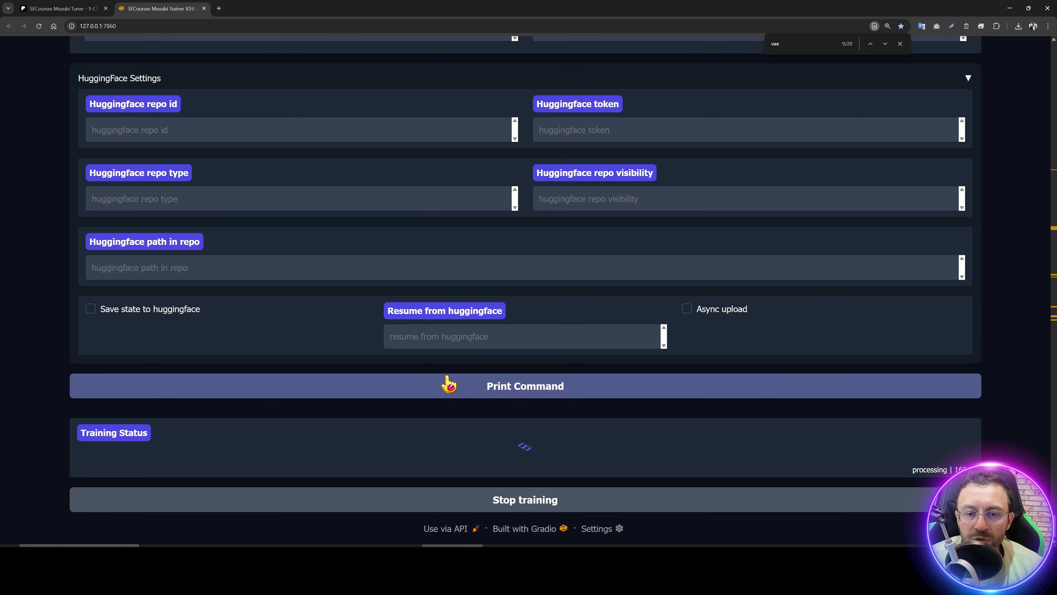
{"action": "left_click", "coordinate": [551, 499]}
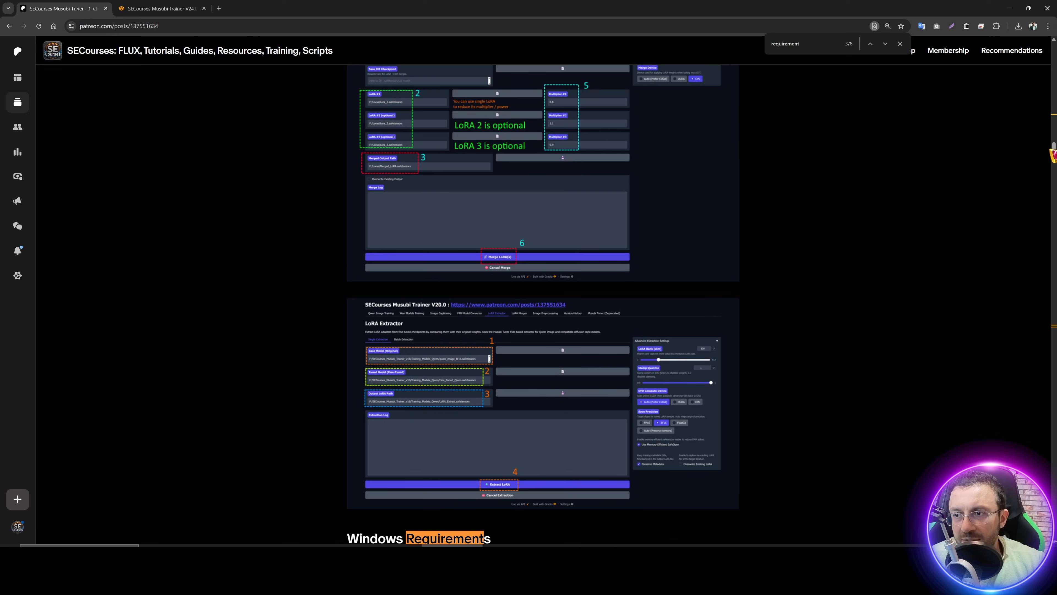
Step: Go to the beginning of the Musubi Trainer Patreon post and open its linked SwarmUI post in a new tab
{"action": "key", "text": "Home"}
{"action": "scroll", "coordinate": [559, 347], "scroll_direction": "down", "scroll_amount": 8}
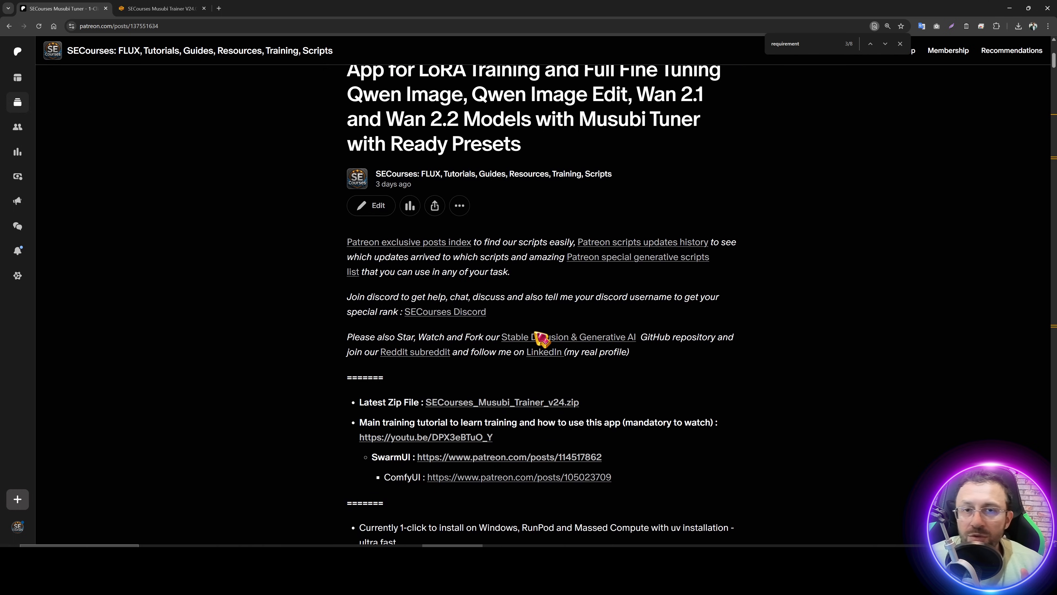
{"action": "scroll", "coordinate": [307, 300], "scroll_direction": "down", "scroll_amount": 5}
{"action": "scroll", "coordinate": [500, 300], "scroll_direction": "up", "scroll_amount": 3}
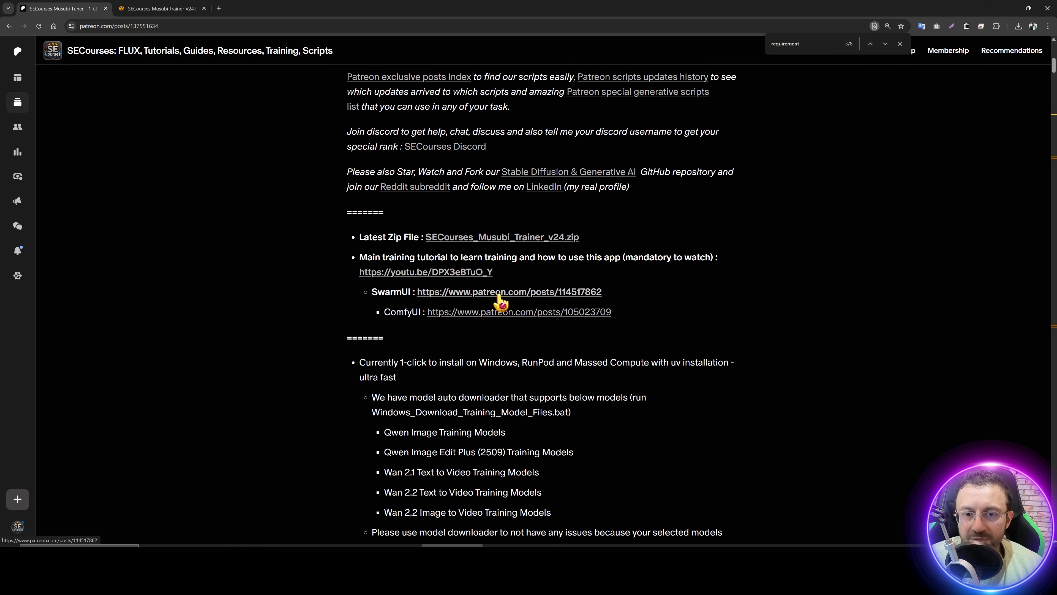
{"action": "middle_click", "coordinate": [481, 292]}
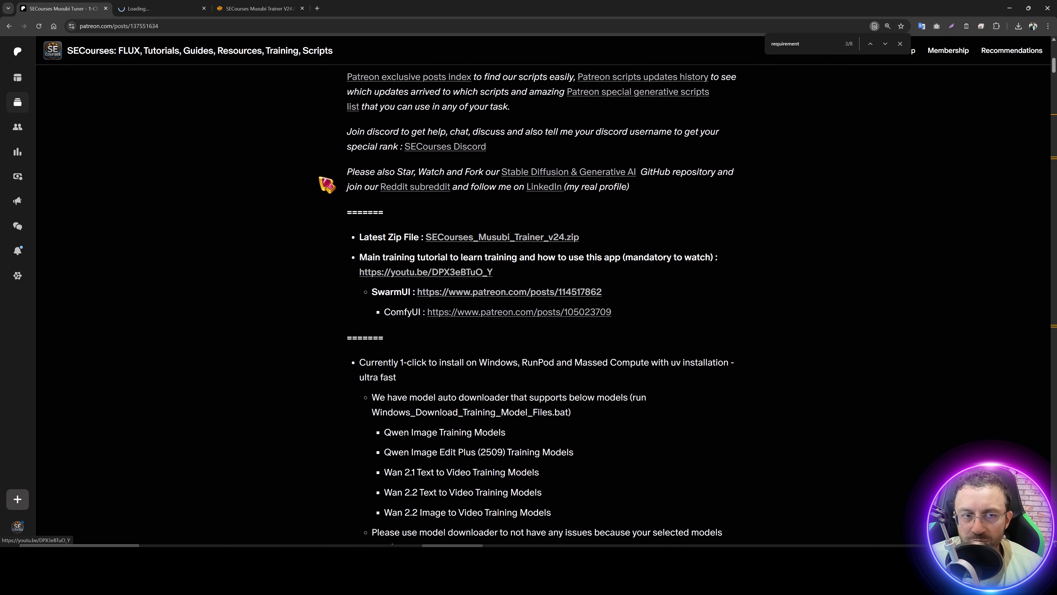
{"action": "left_click", "coordinate": [153, 10]}
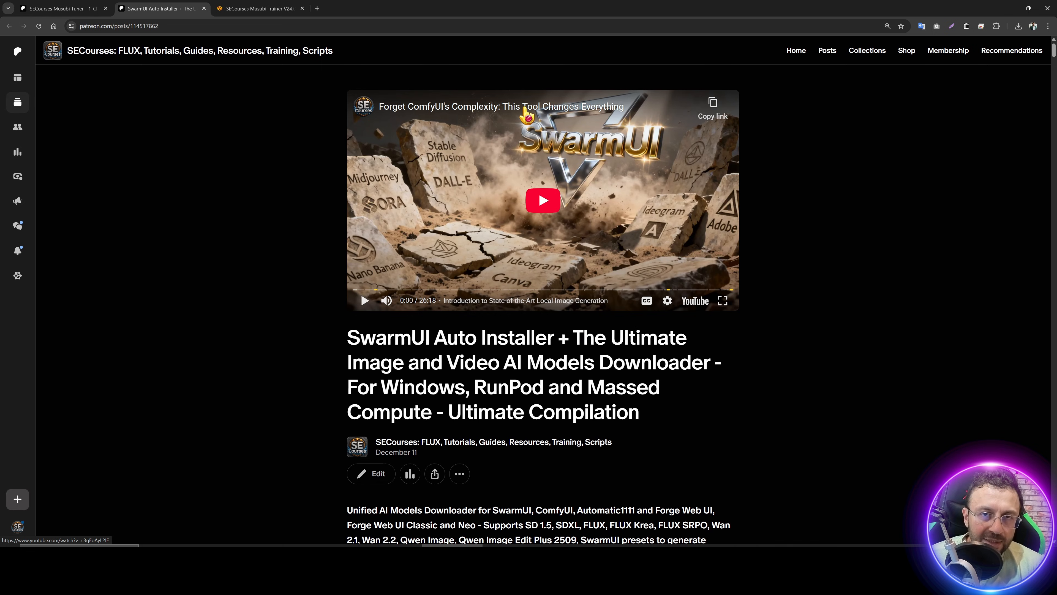
Step: Download SwarmUI_Model_Downloader_v112.zip from the SwarmUI post and show the file in the Downloads folder
{"action": "scroll", "coordinate": [549, 308], "scroll_direction": "down", "scroll_amount": 10}
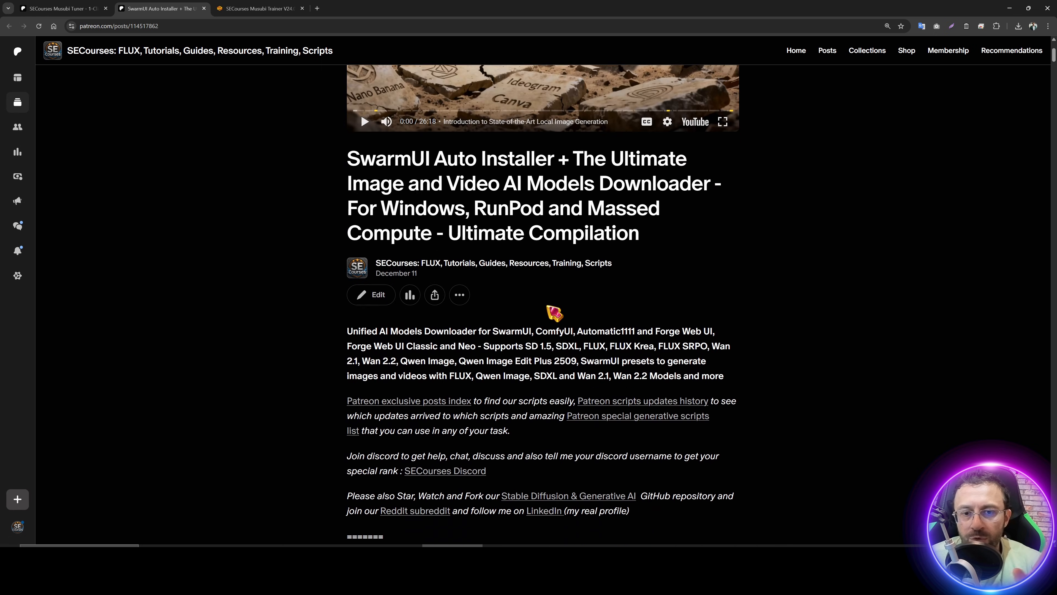
{"action": "key", "text": "alt+Tab"}
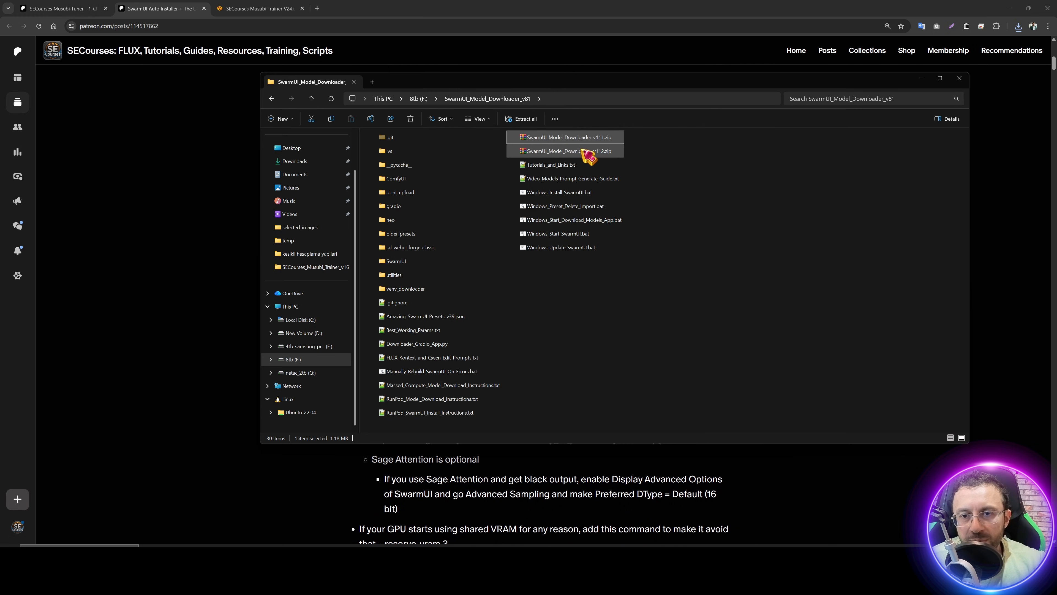
{"action": "key", "text": "alt+Tab"}
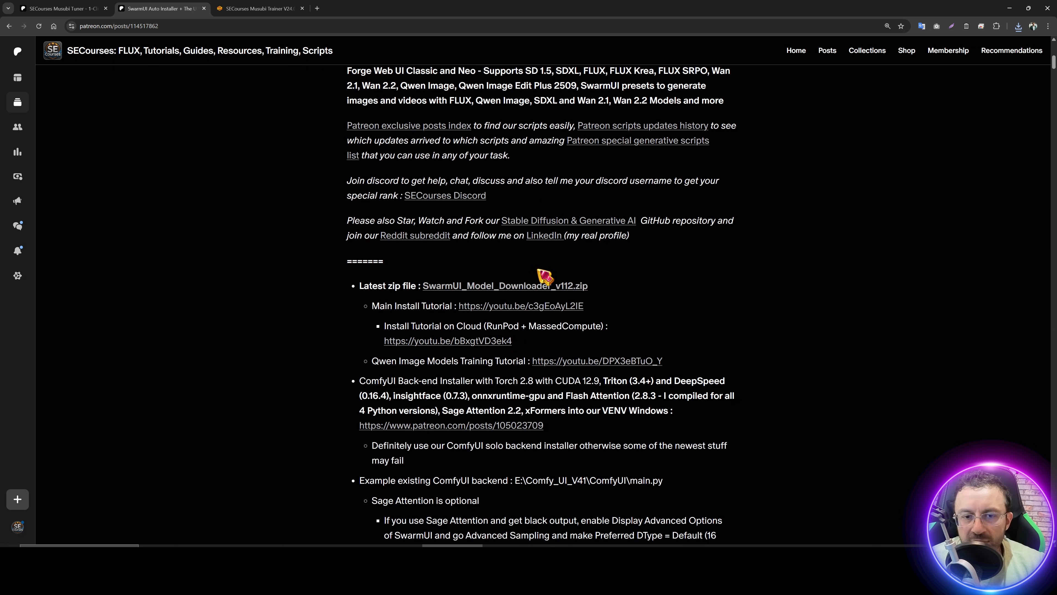
{"action": "left_click", "coordinate": [533, 287]}
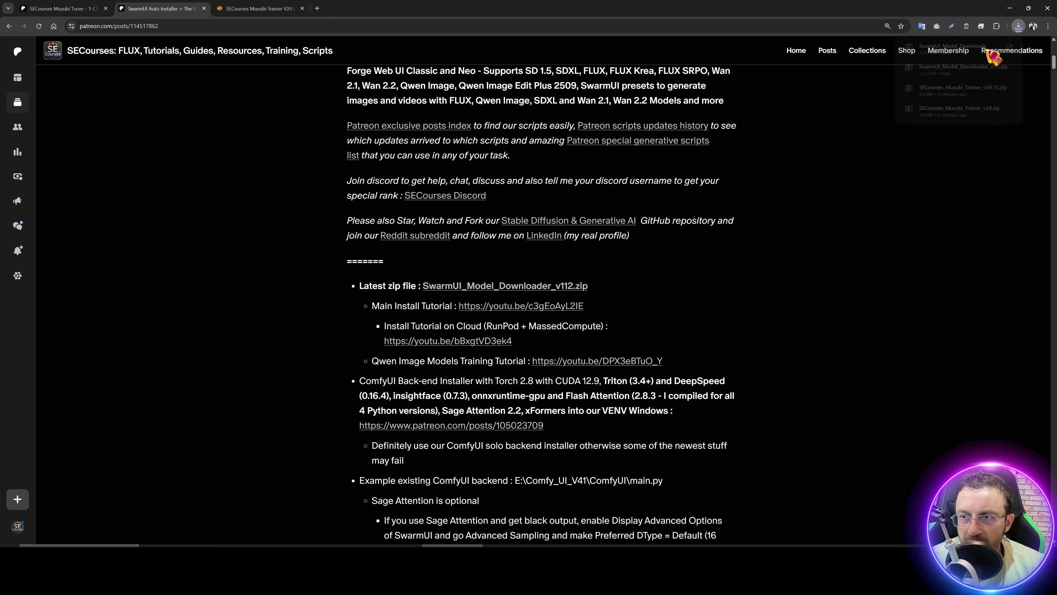
{"action": "left_click", "coordinate": [1009, 62]}
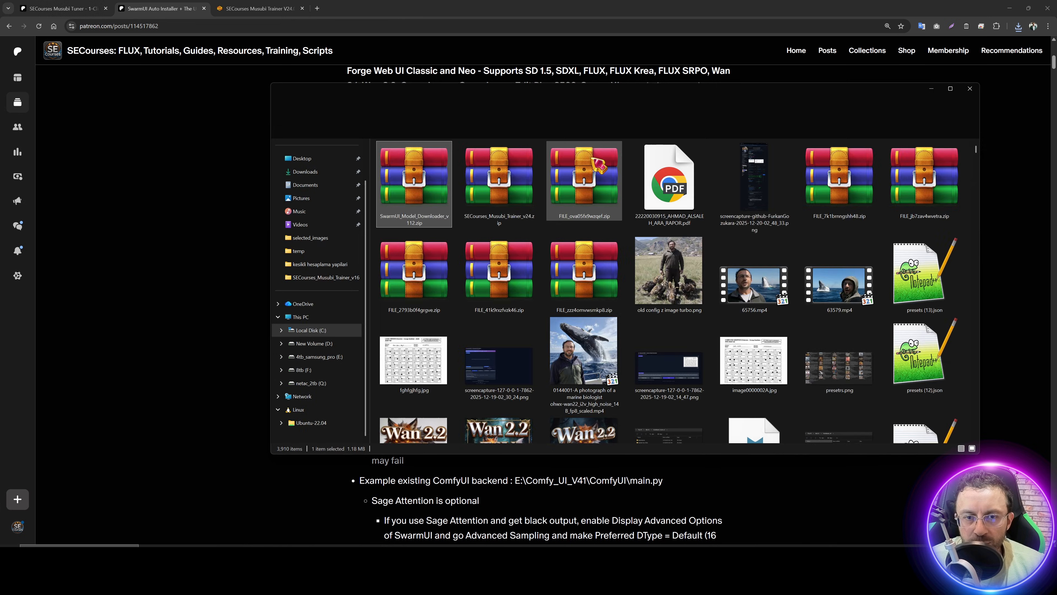
Step: Move SwarmUI_Model_Downloader_v112.zip into the SwarmUI_Model_Downloader_v81 folder on drive F, replacing the existing copy
{"action": "left_click", "coordinate": [308, 369]}
{"action": "double_click", "coordinate": [418, 396]}
{"action": "key", "text": "ctrl+v"}
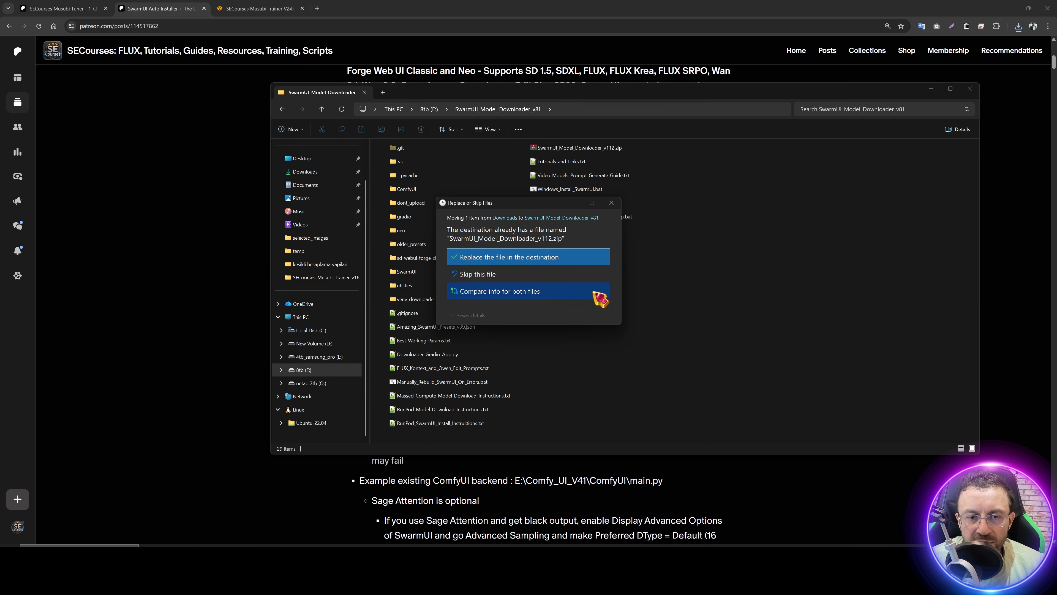
{"action": "left_click", "coordinate": [524, 259]}
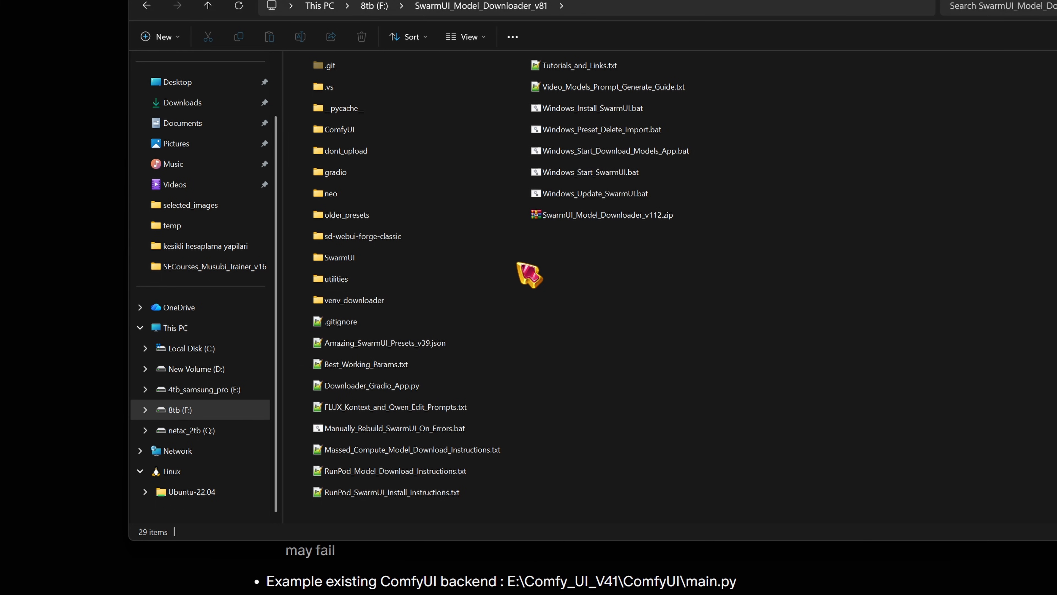
Step: Extract SwarmUI_Model_Downloader_v112.zip directly into the SwarmUI_Model_Downloader_v81 folder with WinRAR
{"action": "left_click", "coordinate": [578, 216]}
{"action": "right_click", "coordinate": [576, 216]}
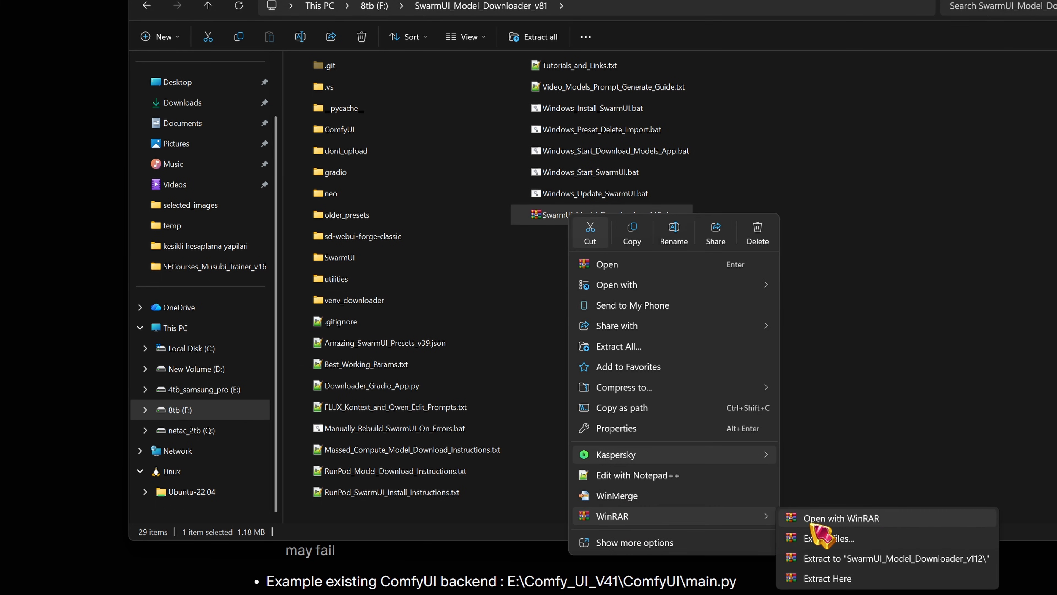
{"action": "left_click", "coordinate": [843, 581]}
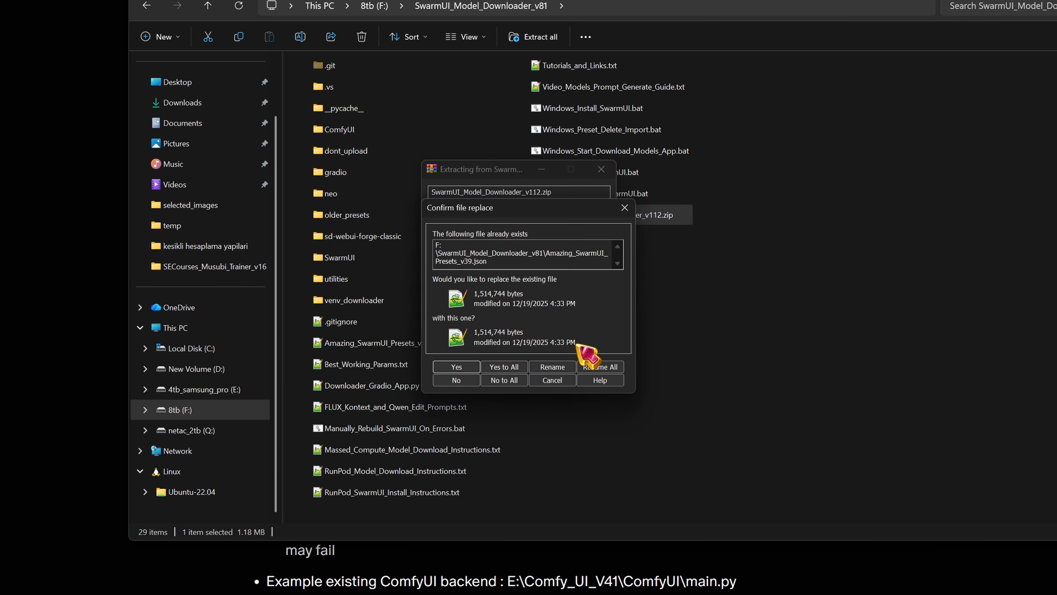
{"action": "left_click", "coordinate": [574, 376]}
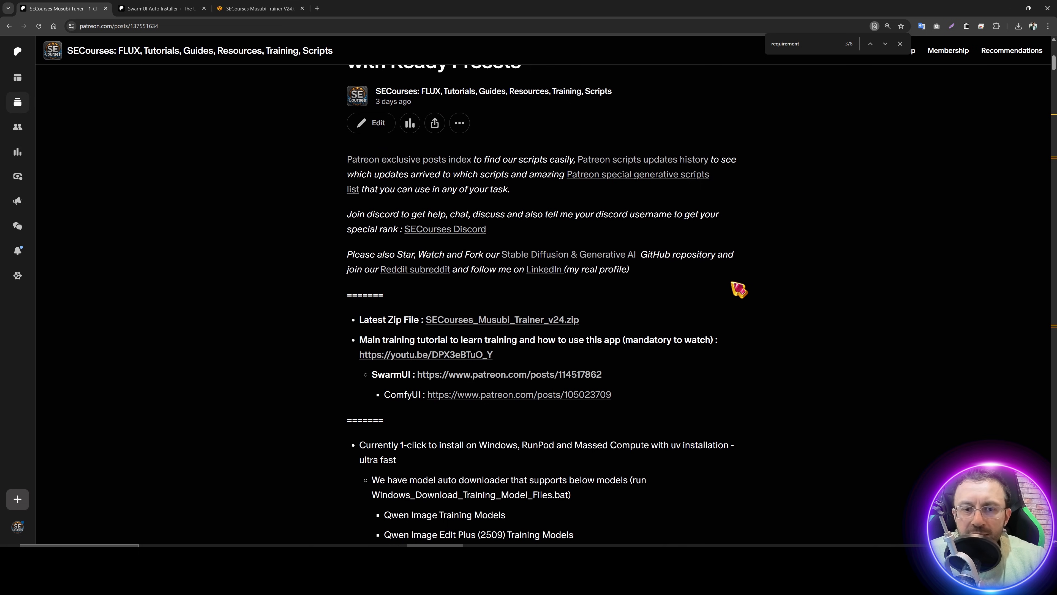
Step: Open the ComfyUI post linked in the Musubi Trainer post and download Comfy_UI_V62.zip from it
{"action": "scroll", "coordinate": [724, 286], "scroll_direction": "down", "scroll_amount": 1}
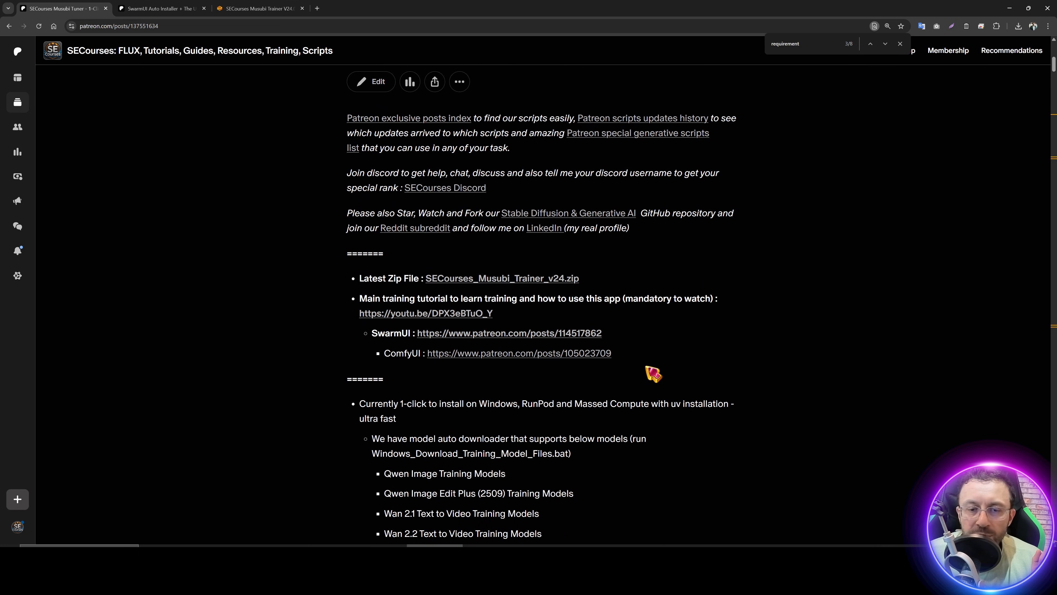
{"action": "middle_click", "coordinate": [461, 355]}
{"action": "key", "text": "ctrl+Tab"}
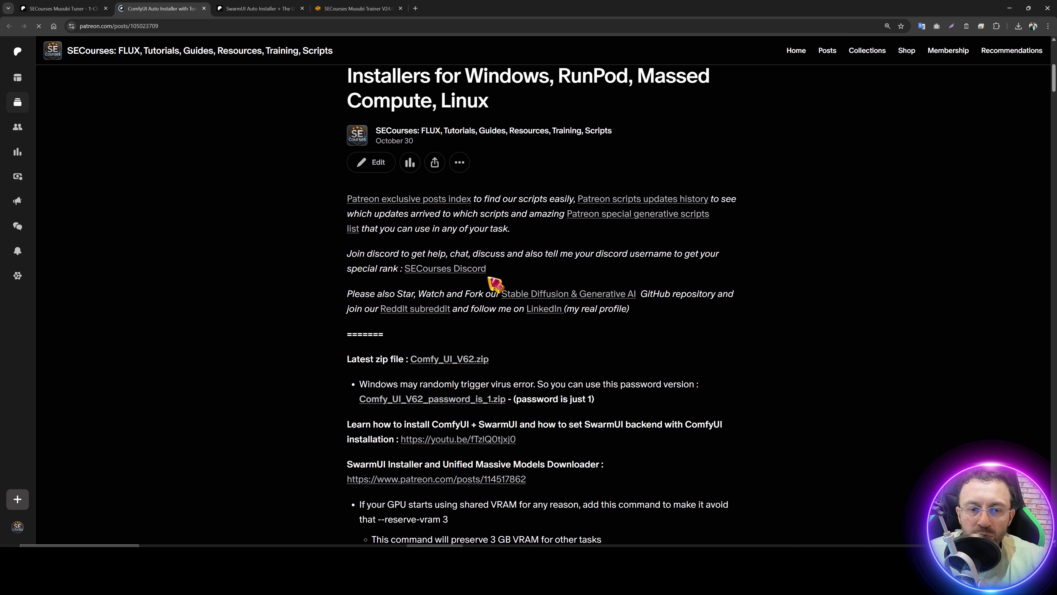
{"action": "scroll", "coordinate": [491, 285], "scroll_direction": "down", "scroll_amount": 2}
{"action": "scroll", "coordinate": [479, 300], "scroll_direction": "down", "scroll_amount": 1}
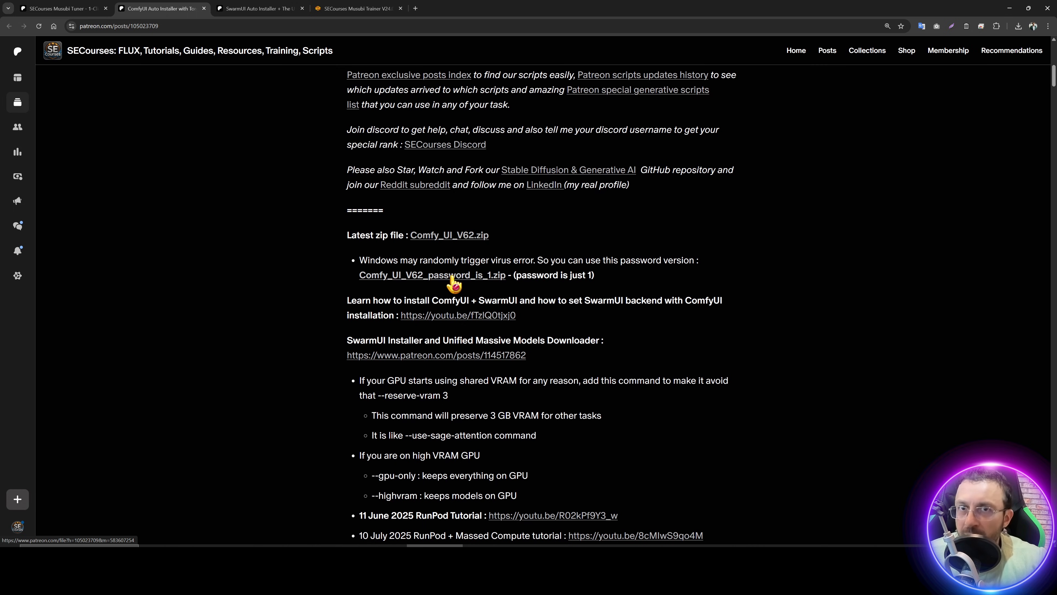
{"action": "left_click", "coordinate": [454, 237]}
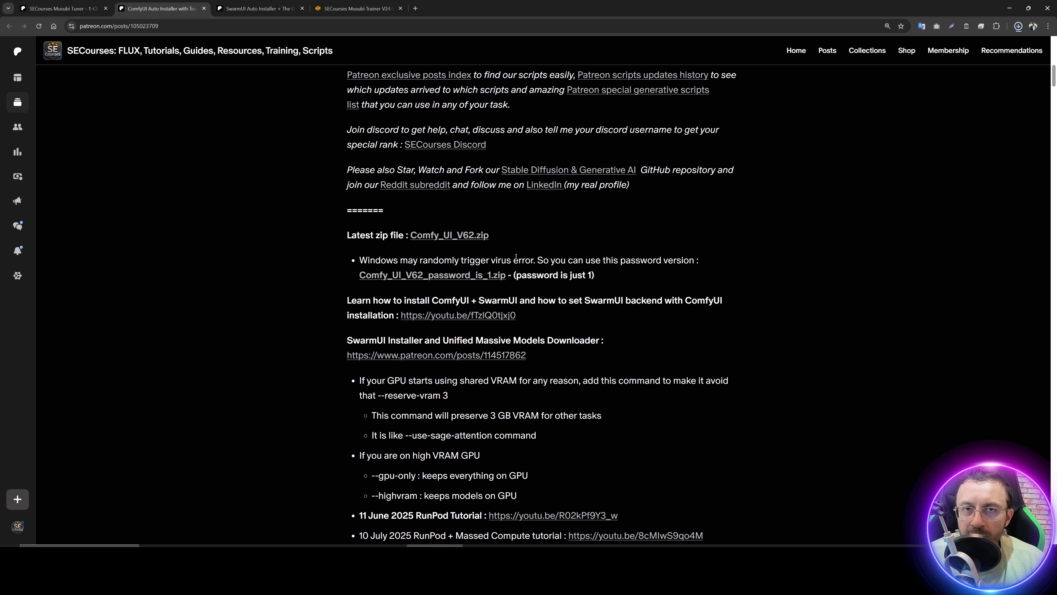
Step: Move Comfy_UI_V62.zip from Downloads into the Comfy_UI_V52 folder on drive F
{"action": "left_click", "coordinate": [433, 569]}
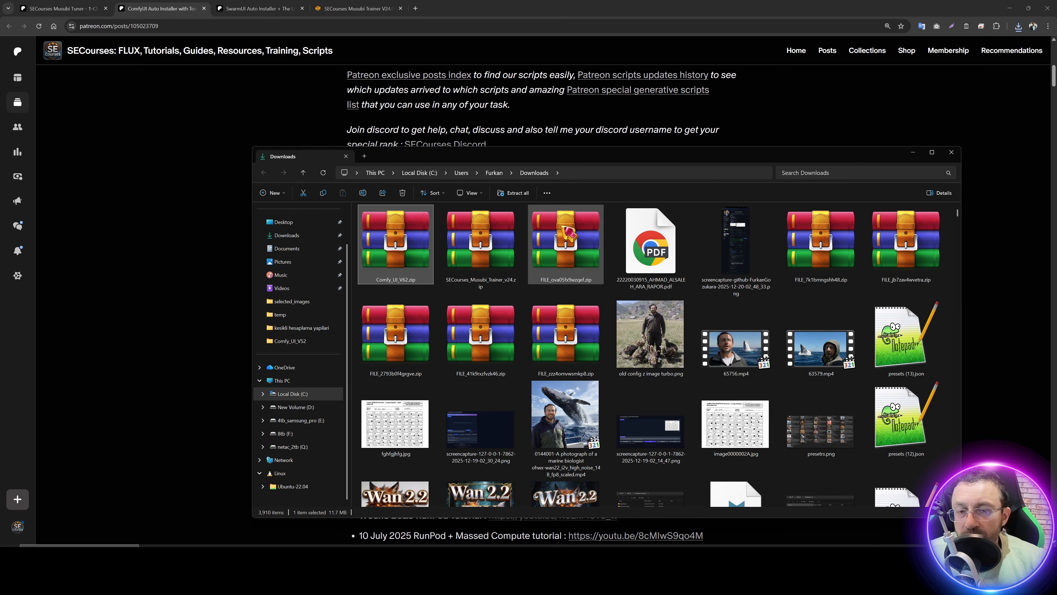
{"action": "key", "text": "ctrl+x"}
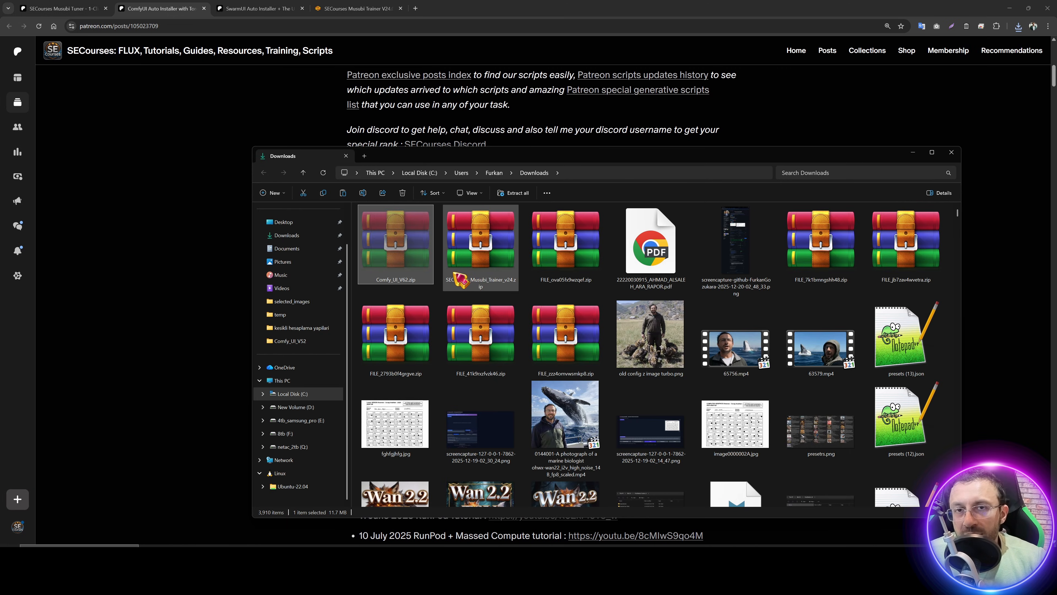
{"action": "left_click", "coordinate": [299, 435]}
{"action": "scroll", "coordinate": [450, 374], "scroll_direction": "down", "scroll_amount": 1}
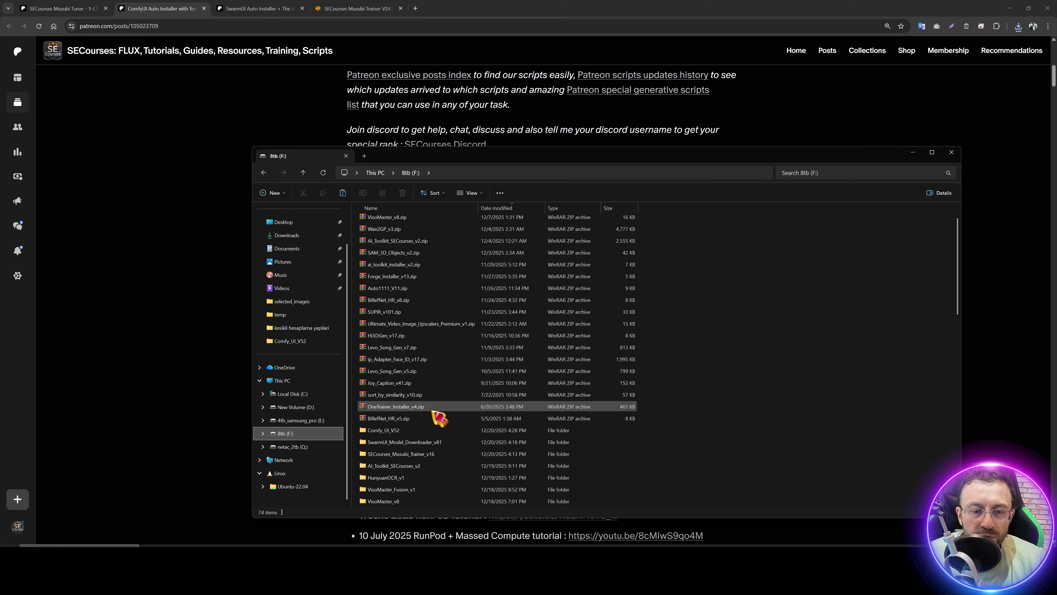
{"action": "left_click", "coordinate": [396, 360]}
{"action": "double_click", "coordinate": [396, 360]}
{"action": "key", "text": "ctrl+v"}
{"action": "left_click", "coordinate": [554, 257]}
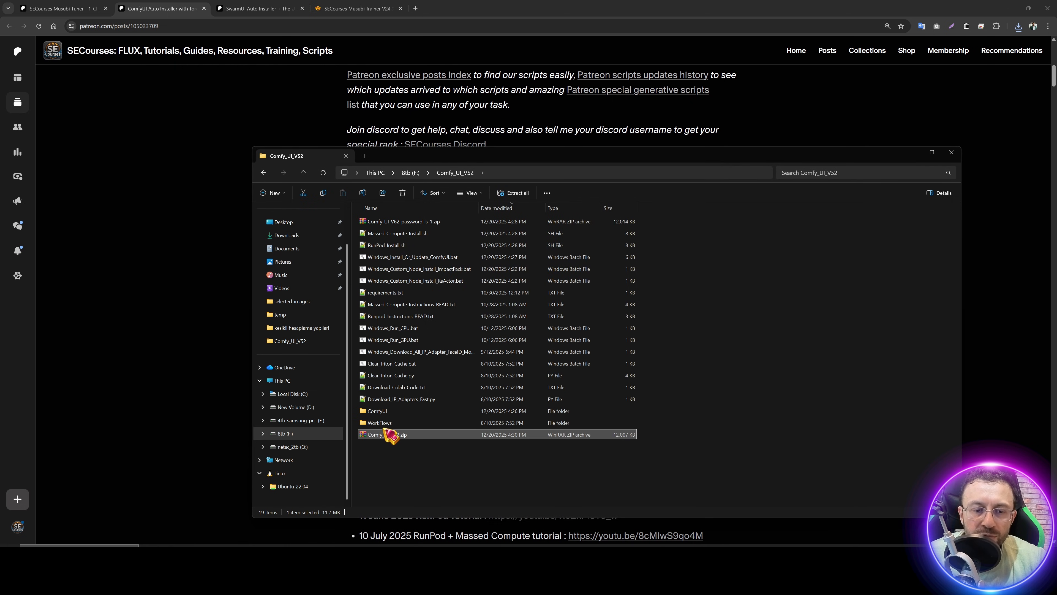
Step: Extract Comfy_UI_V62.zip into the Comfy_UI_V52 folder with WinRAR and run Windows_Install_Or_Update_ComfyUI.bat
{"action": "right_click", "coordinate": [389, 435]}
{"action": "mouse_move", "coordinate": [497, 415]}
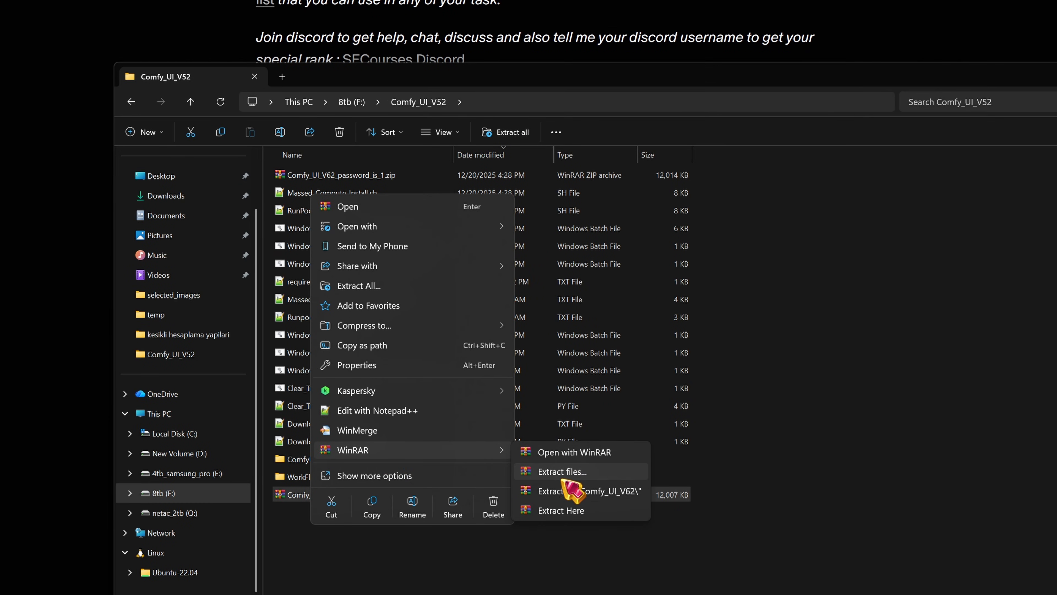
{"action": "left_click", "coordinate": [522, 433]}
{"action": "left_click", "coordinate": [529, 431]}
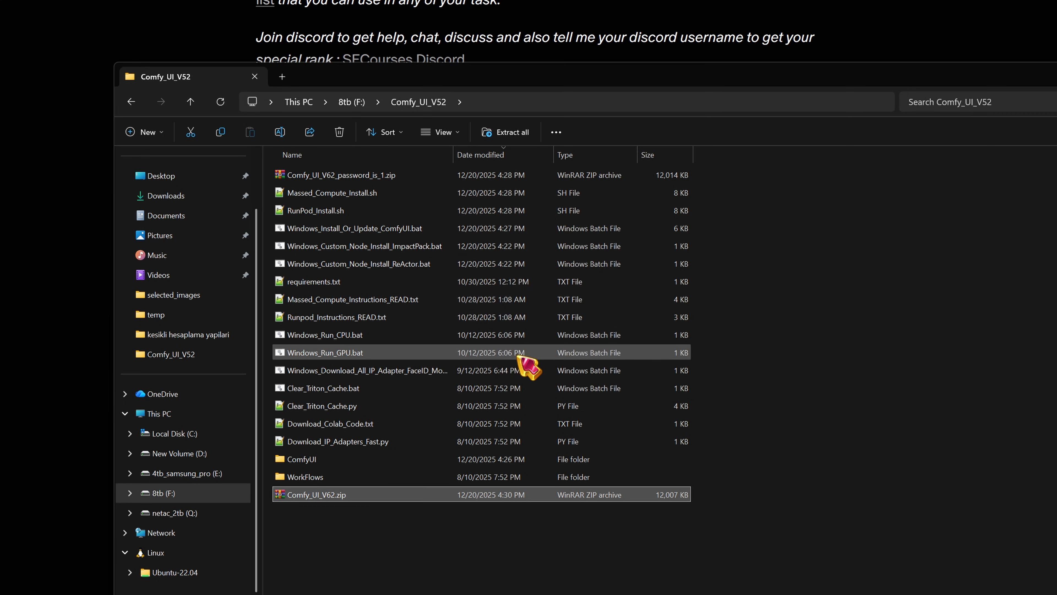
{"action": "left_click", "coordinate": [375, 246]}
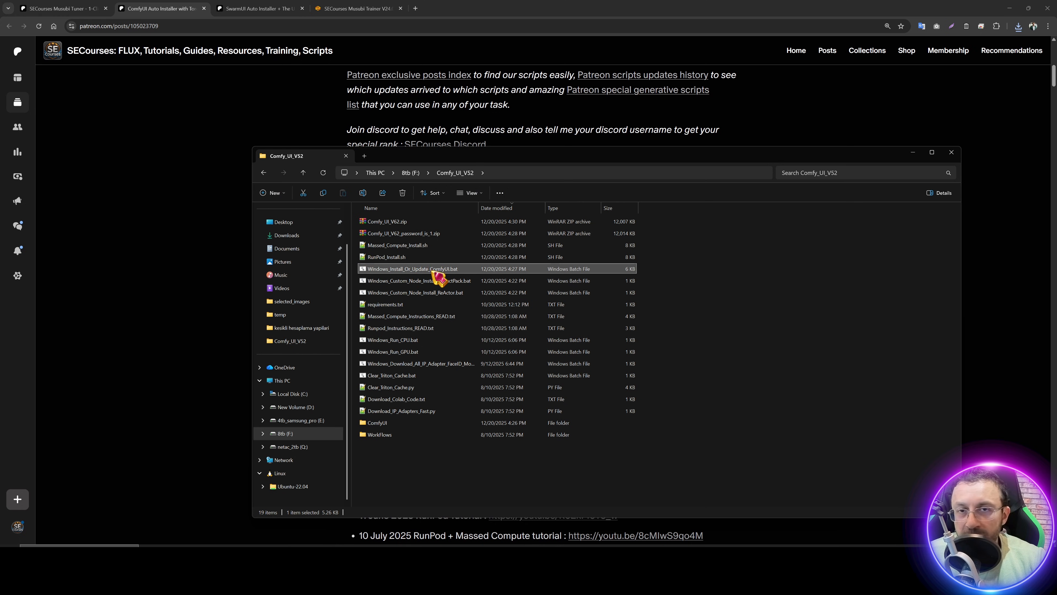
{"action": "double_click", "coordinate": [417, 270]}
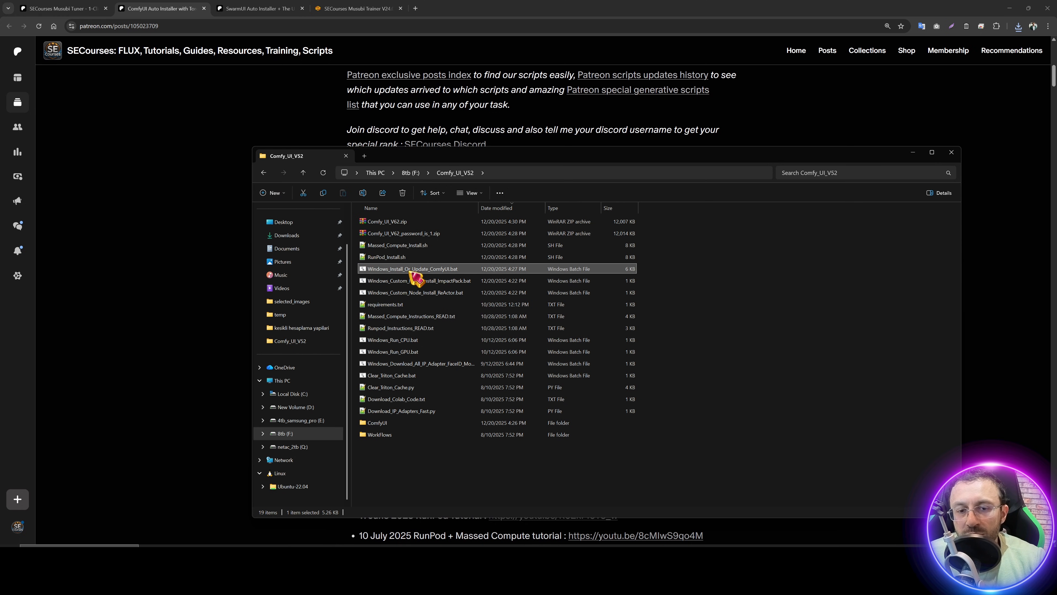
Step: Allow the ComfyUI update script to run, review its completed console output, and close it
{"action": "left_click", "coordinate": [552, 287]}
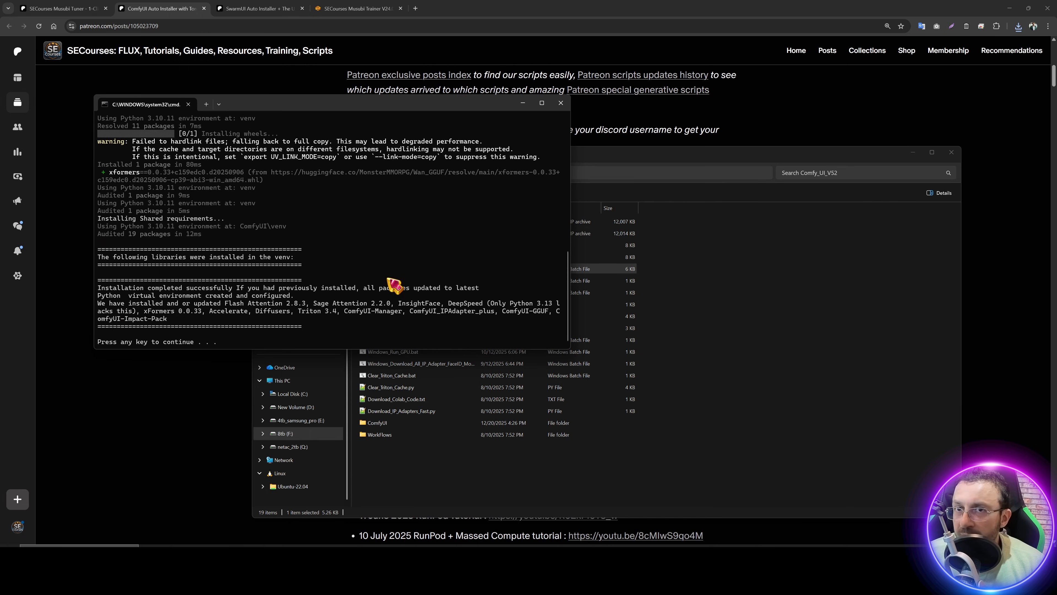
{"action": "scroll", "coordinate": [368, 297], "scroll_direction": "up", "scroll_amount": 4}
{"action": "scroll", "coordinate": [368, 297], "scroll_direction": "down", "scroll_amount": 4}
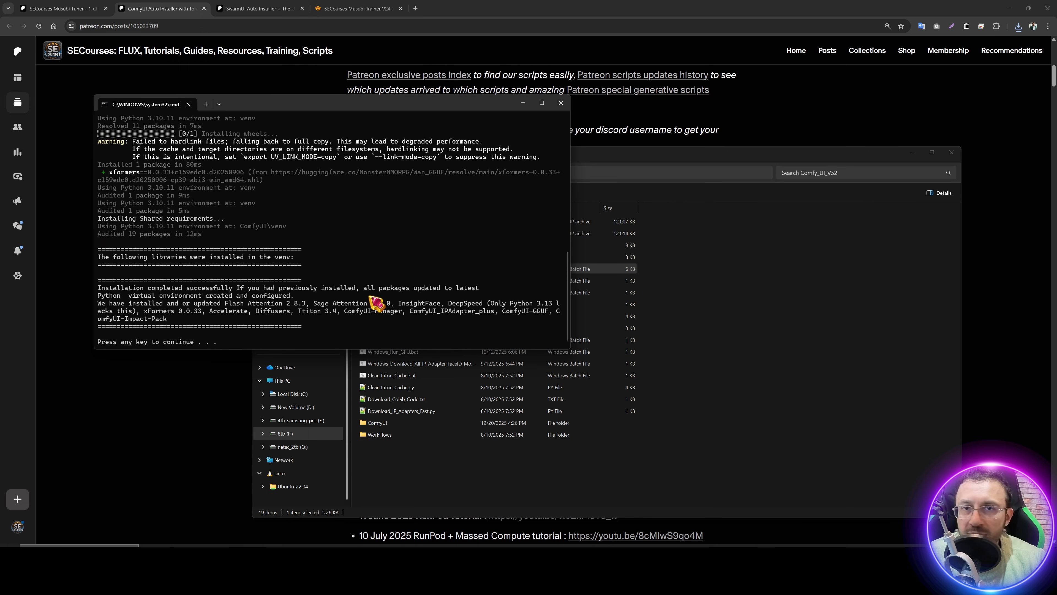
{"action": "key", "text": "Return"}
Step: Run Windows_Update_SwarmUI.bat from the SwarmUI_Model_Downloader_v81 folder on drive F, allowing it past the security warning
{"action": "left_click", "coordinate": [410, 172]}
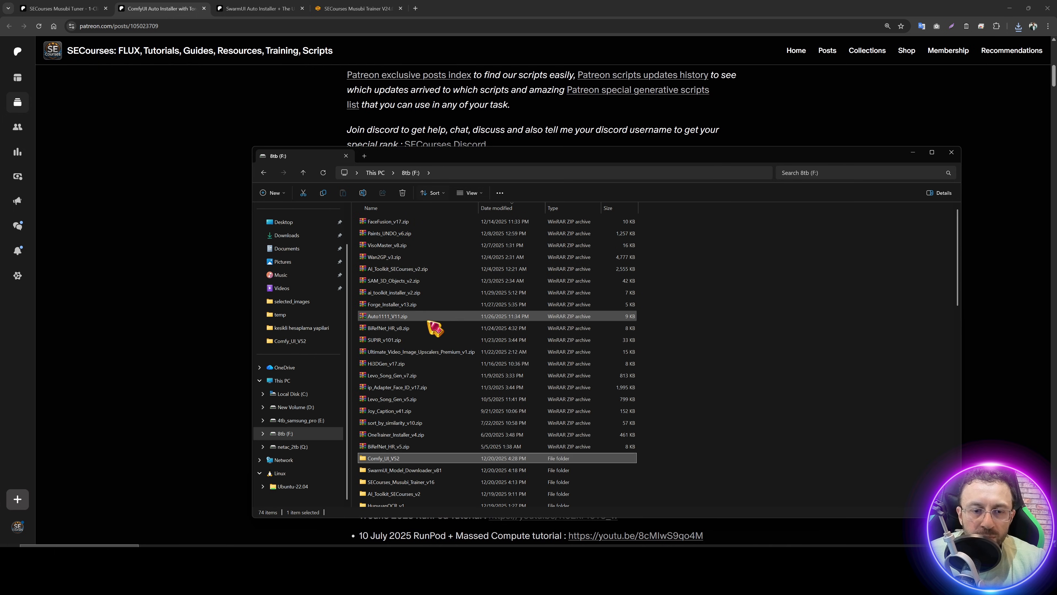
{"action": "double_click", "coordinate": [414, 470]}
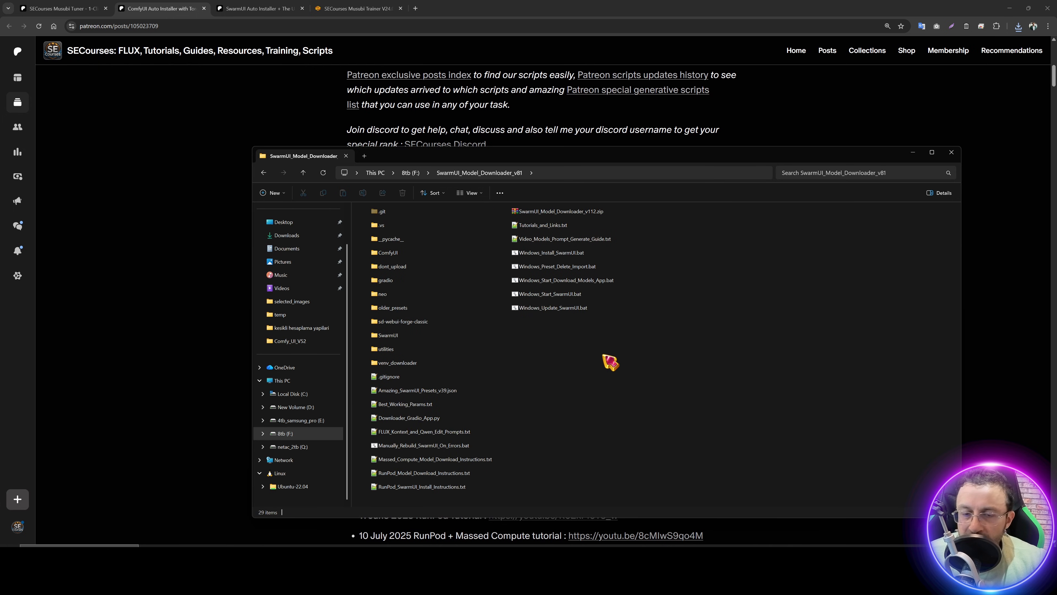
{"action": "left_click", "coordinate": [567, 309]}
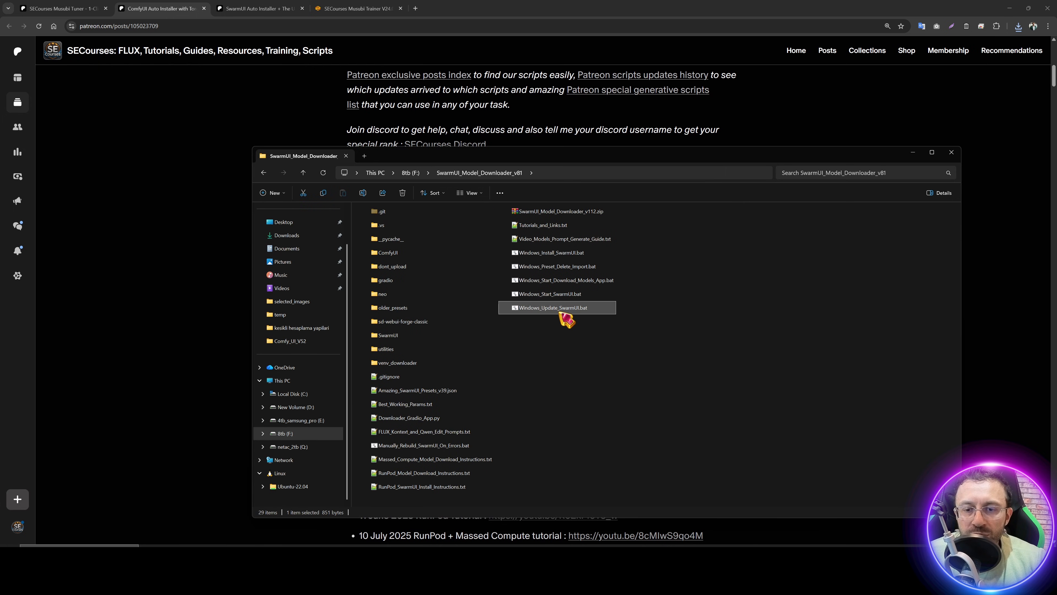
{"action": "double_click", "coordinate": [551, 310]}
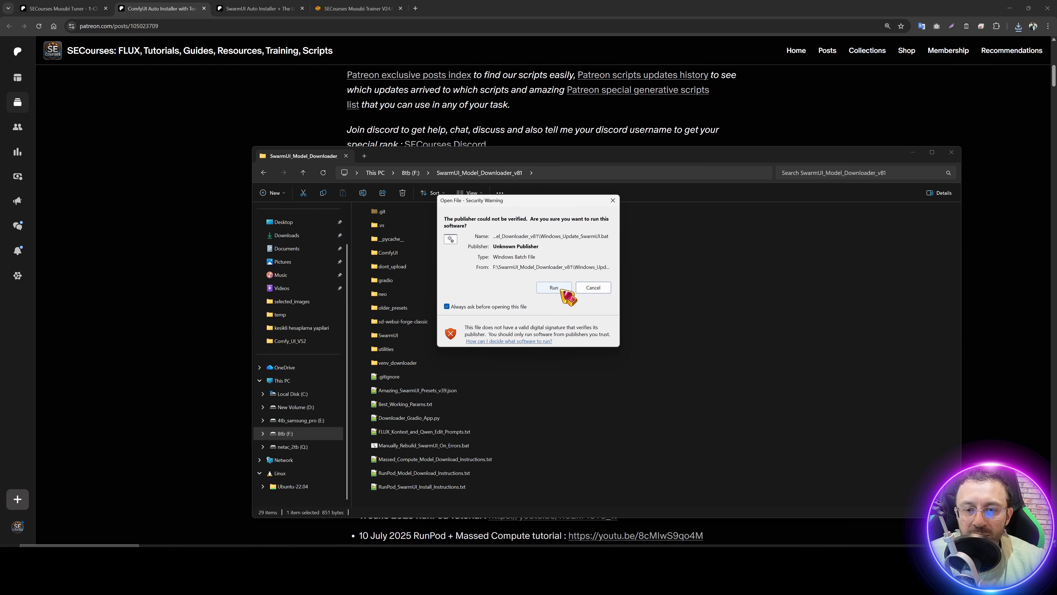
{"action": "left_click", "coordinate": [550, 295]}
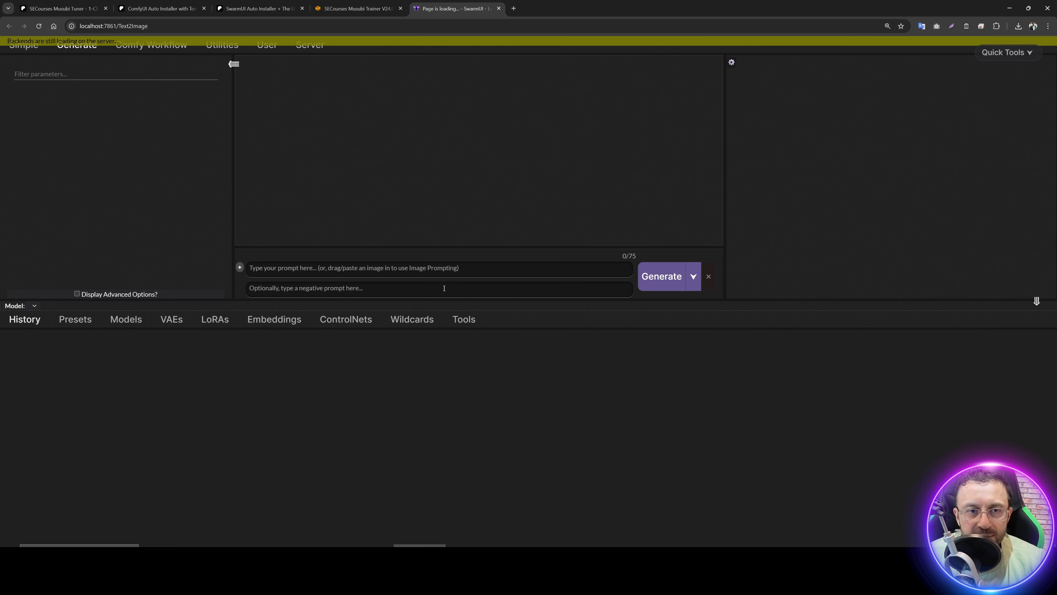
Step: Examine the update-check error line in the SwarmUI startup console and return to the SwarmUI page
{"action": "key", "text": "alt+Tab"}
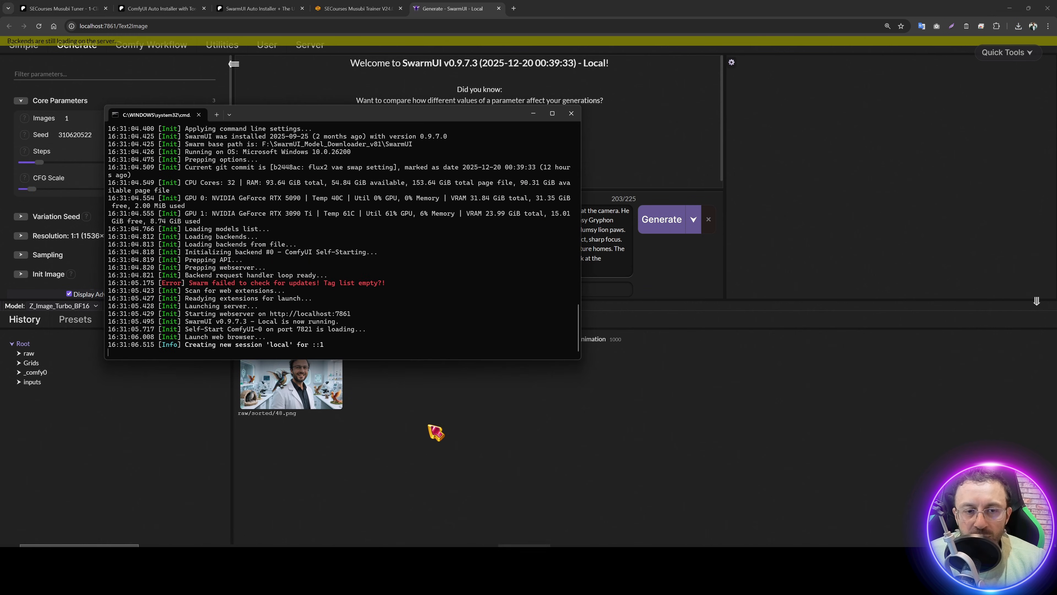
{"action": "left_click_drag", "start_coordinate": [414, 283], "coordinate": [117, 283]}
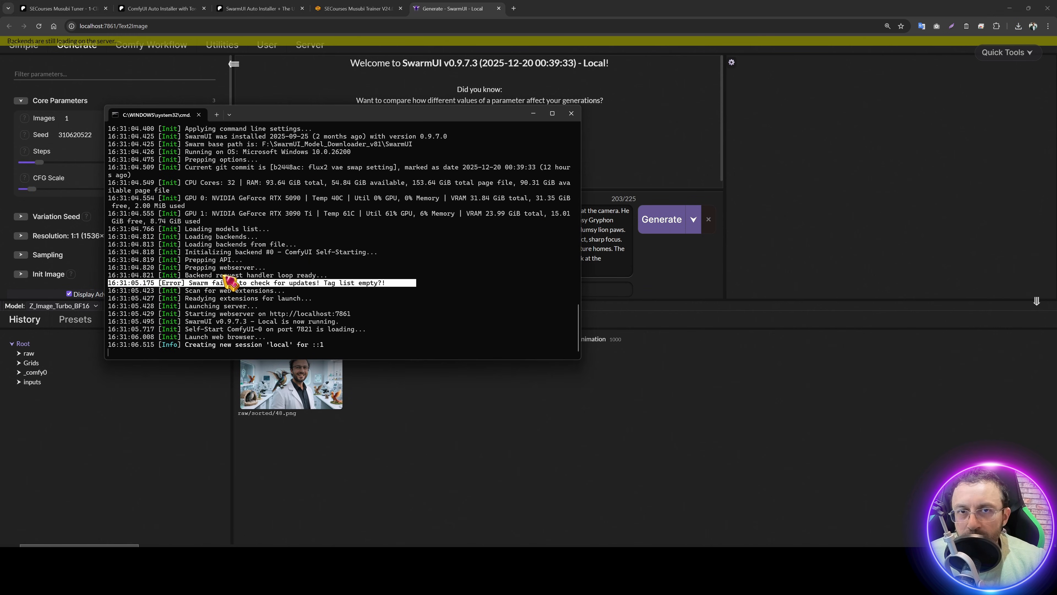
{"action": "left_click", "coordinate": [458, 413]}
{"action": "left_click", "coordinate": [74, 319]}
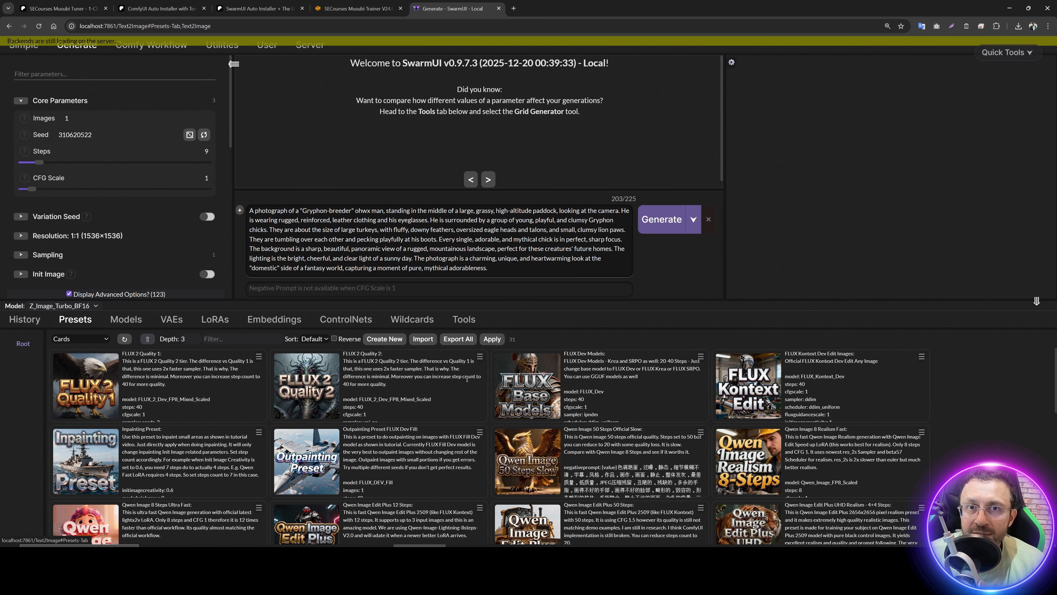
{"action": "left_click", "coordinate": [423, 339]}
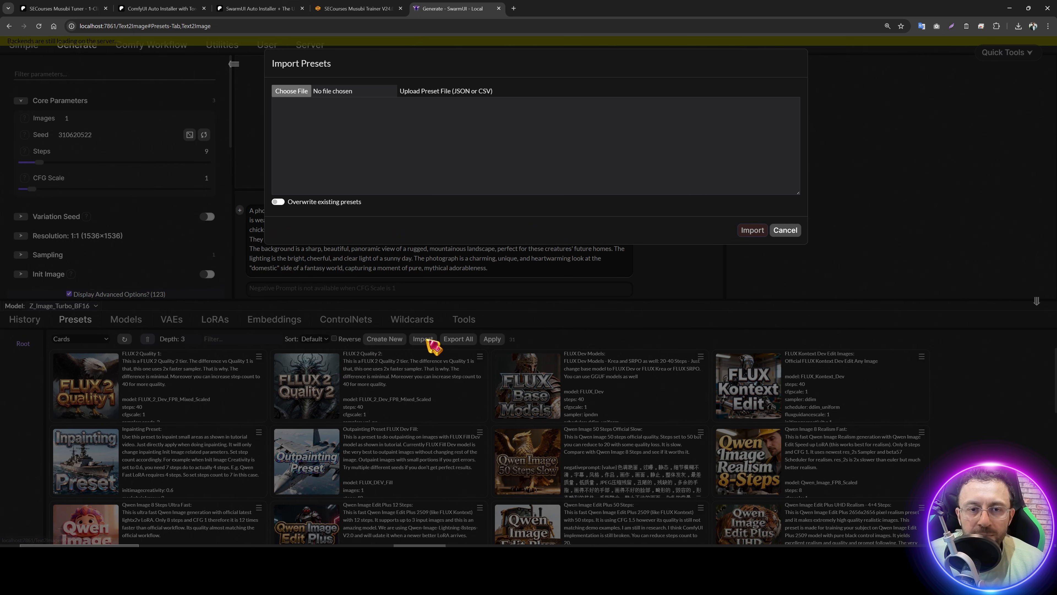
{"action": "left_click", "coordinate": [310, 97]}
{"action": "left_click", "coordinate": [111, 22]}
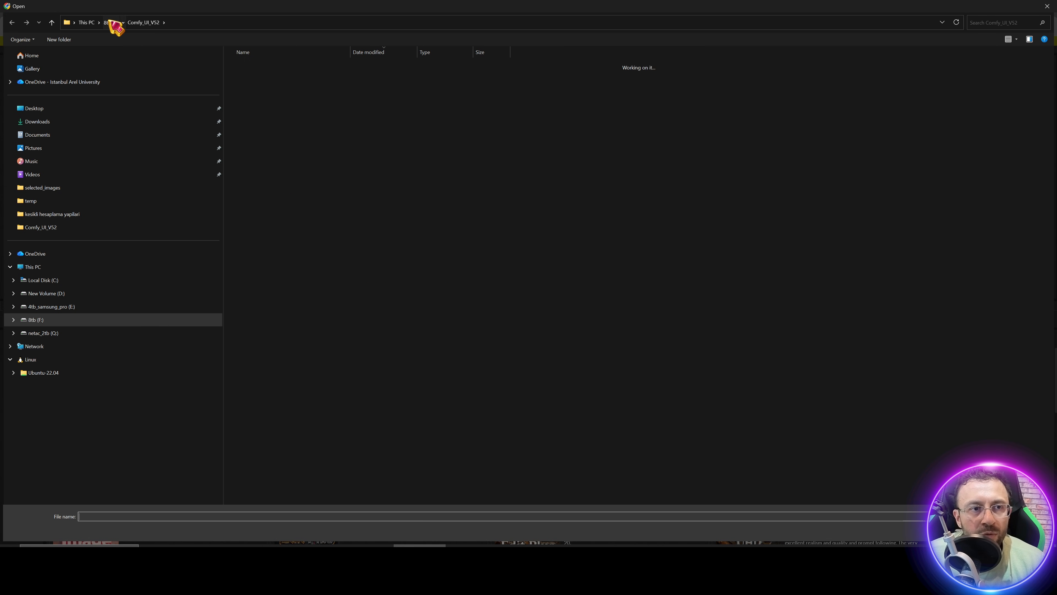
{"action": "left_click", "coordinate": [288, 315]}
{"action": "double_click", "coordinate": [288, 315]}
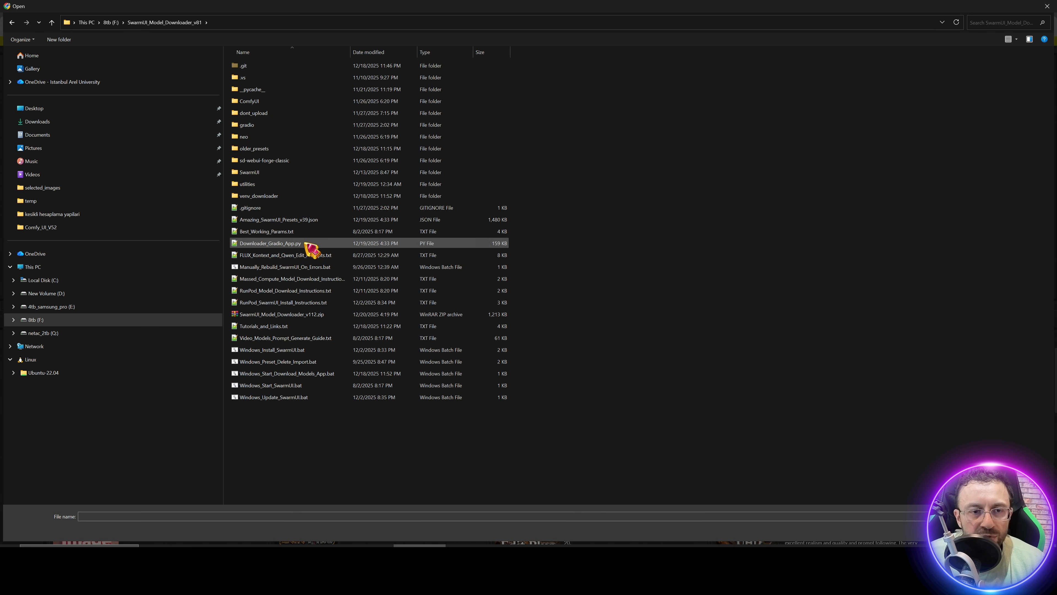
{"action": "left_click", "coordinate": [290, 221]}
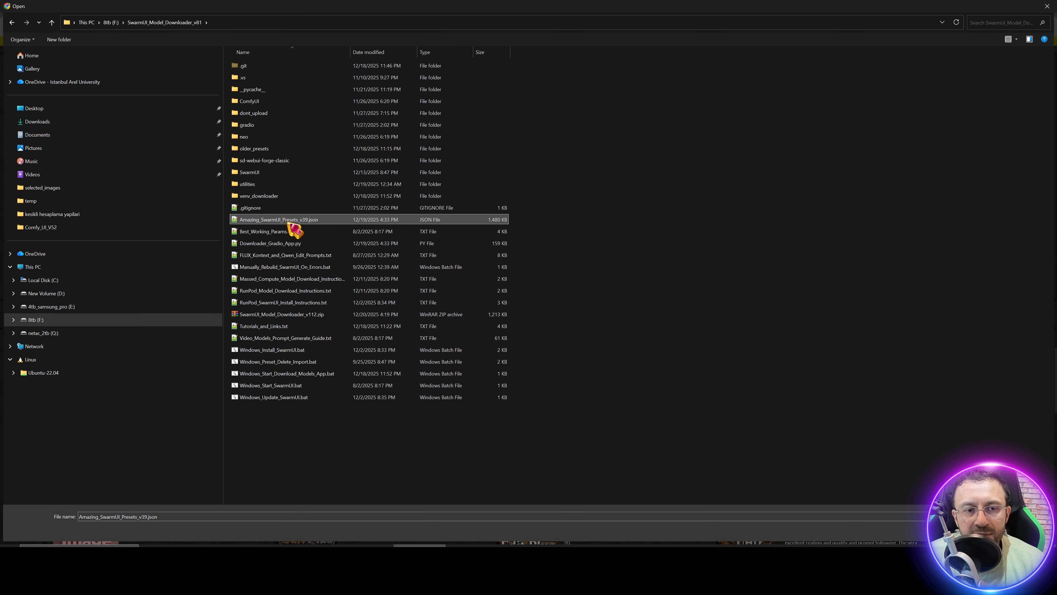
{"action": "double_click", "coordinate": [310, 221]}
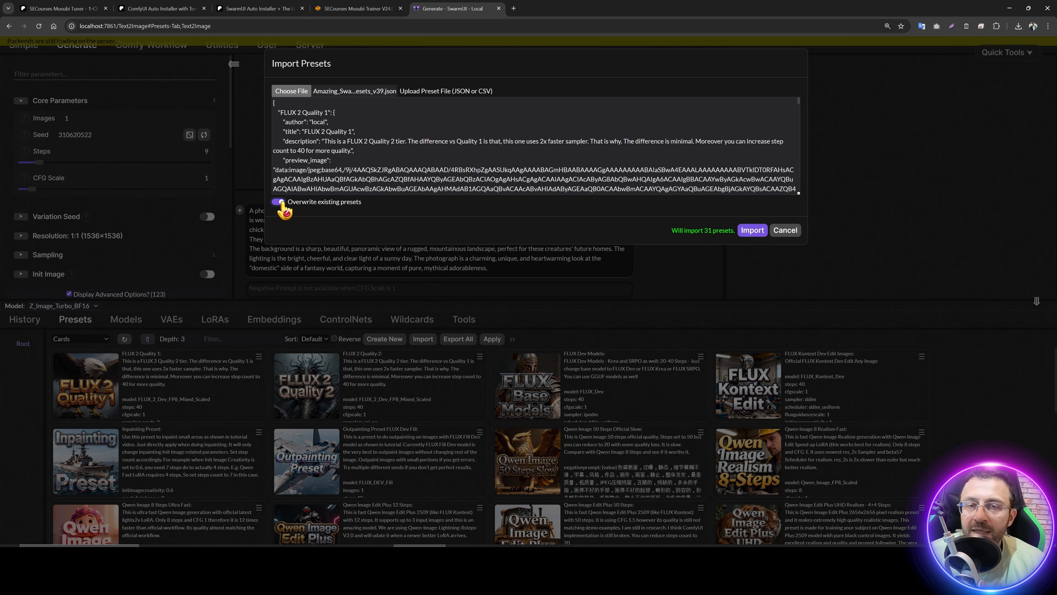
{"action": "left_click", "coordinate": [784, 232]}
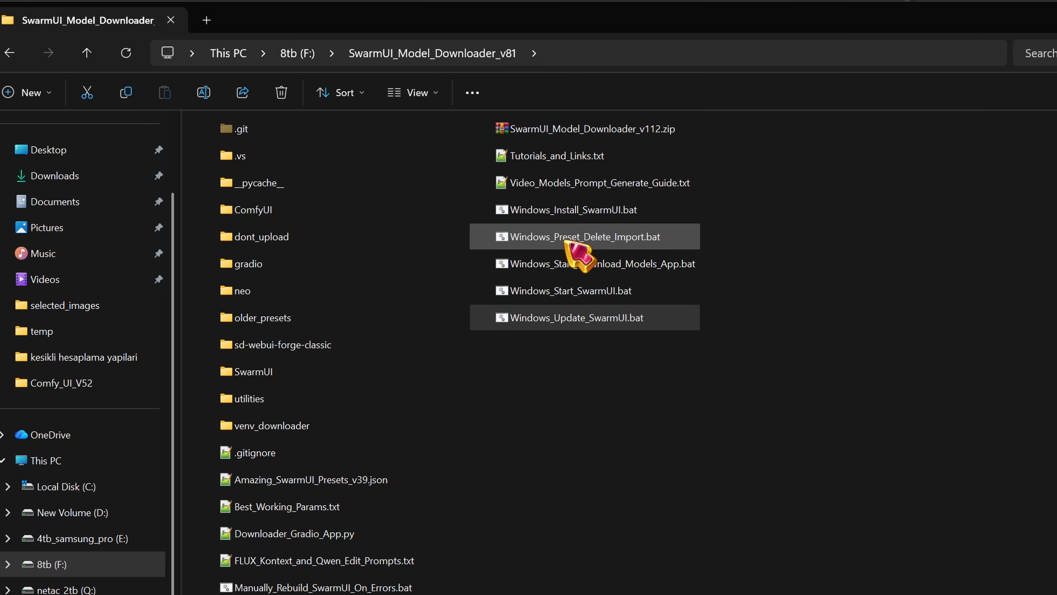
Step: Run Windows_Preset_Delete_Import.bat from the SwarmUI_Model_Downloader_v81 folder and confirm deleting the existing presets and importing the latest ones
{"action": "double_click", "coordinate": [567, 243]}
{"action": "left_click", "coordinate": [574, 276]}
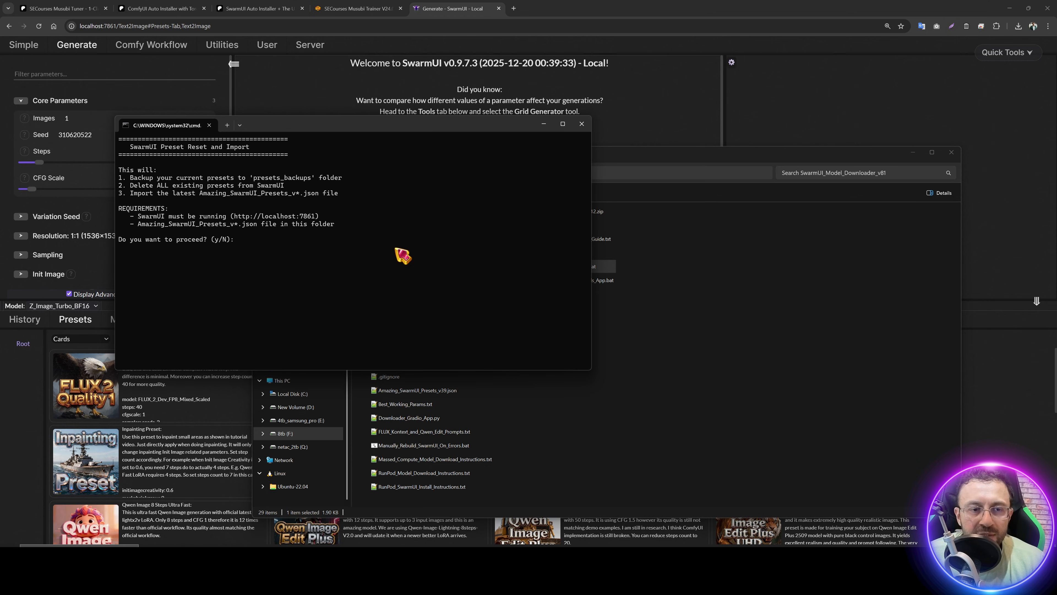
{"action": "key", "text": "Return"}
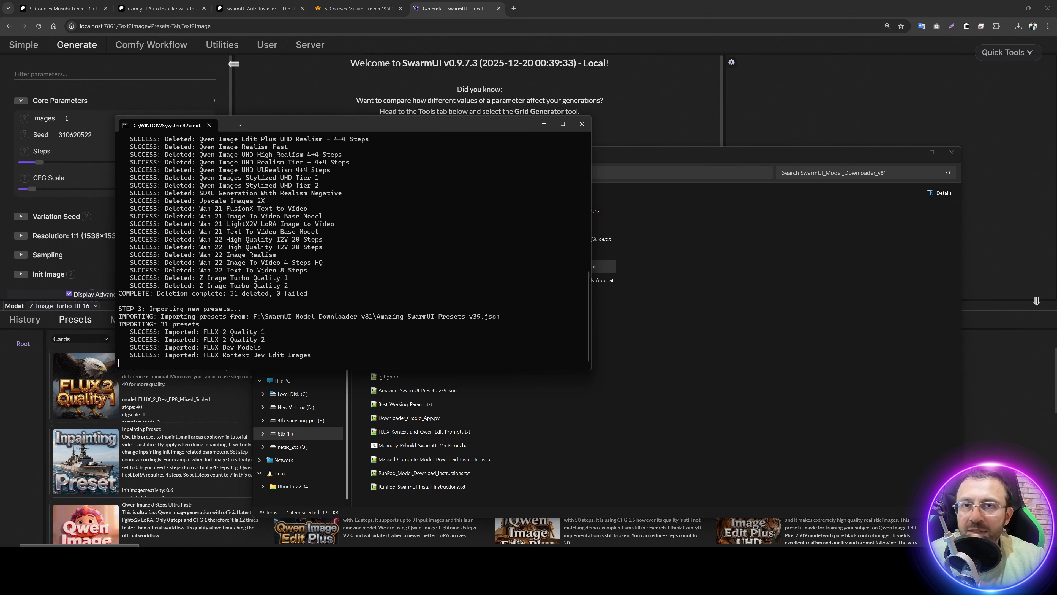
Step: Return to SwarmUI, refresh the presets list and look through the imported presets
{"action": "left_click", "coordinate": [775, 122]}
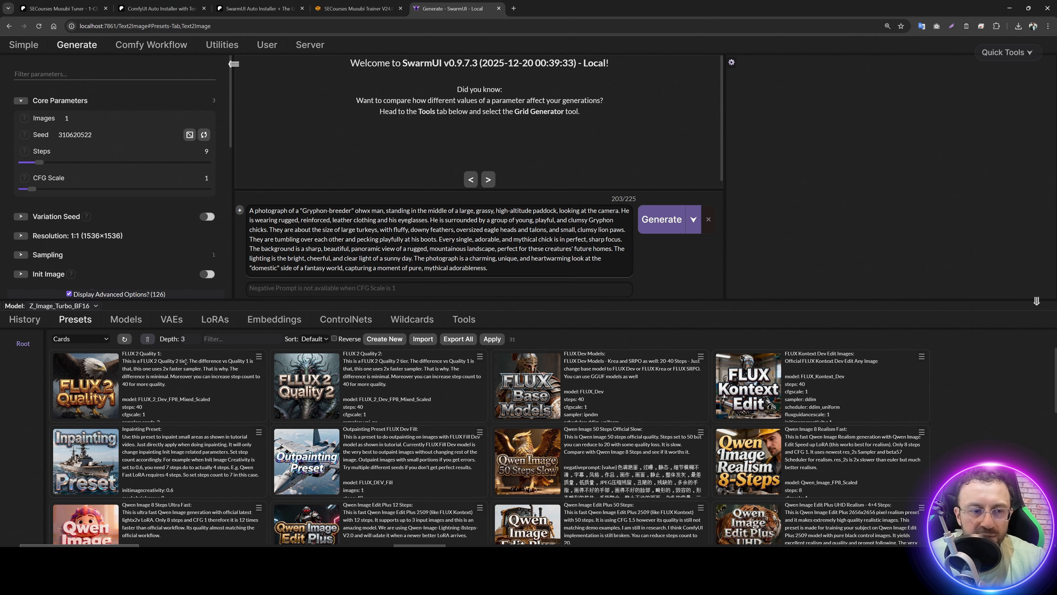
{"action": "left_click", "coordinate": [125, 339]}
{"action": "scroll", "coordinate": [390, 429], "scroll_direction": "down", "scroll_amount": 10}
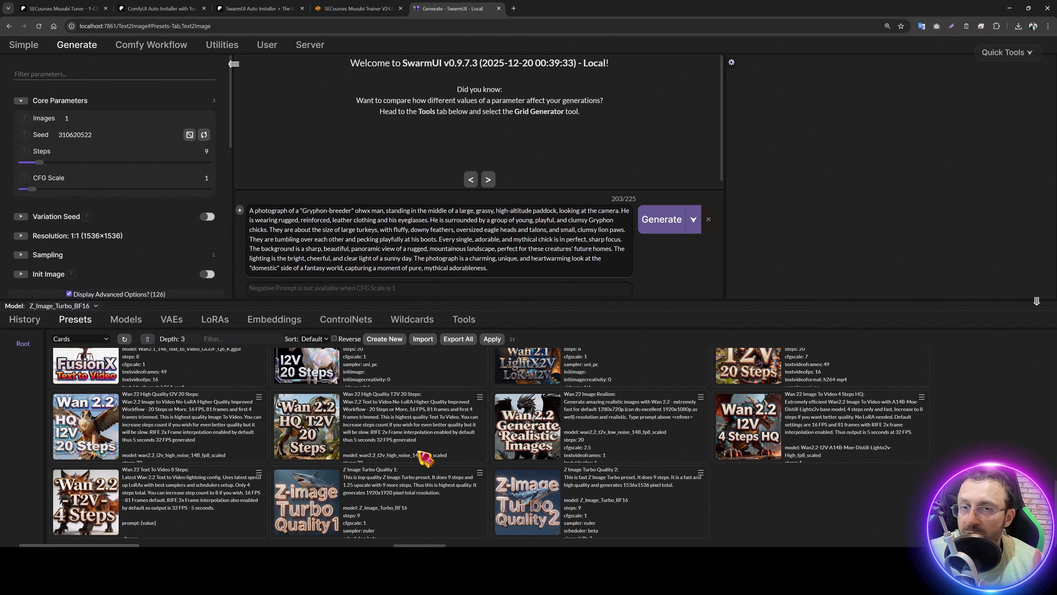
{"action": "scroll", "coordinate": [387, 455], "scroll_direction": "up", "scroll_amount": 10}
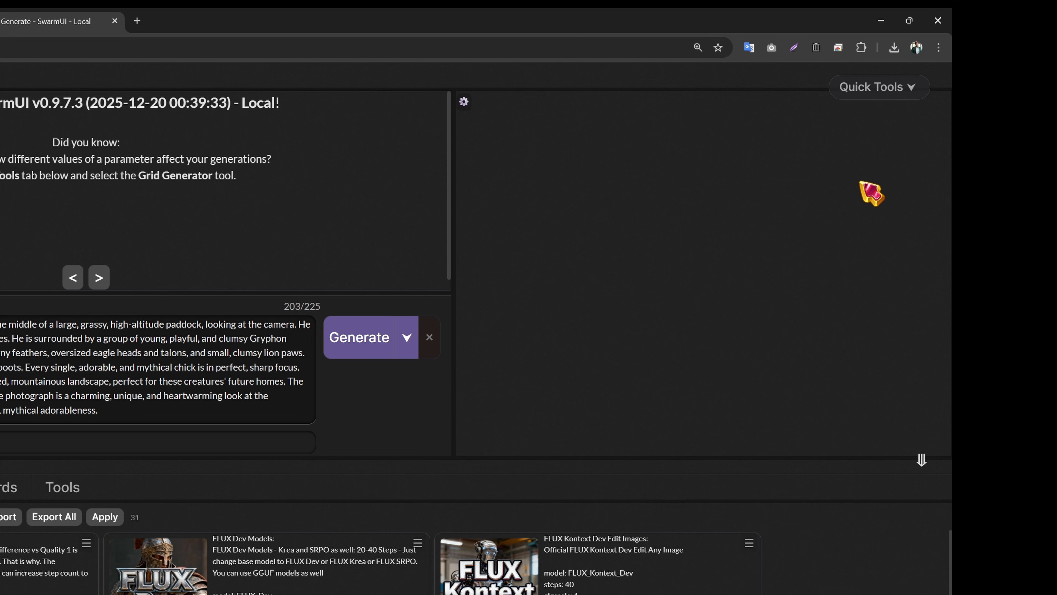
Step: Reset the generation parameters to default and directly apply the Wan 22 Image Realism preset
{"action": "left_click", "coordinate": [875, 95]}
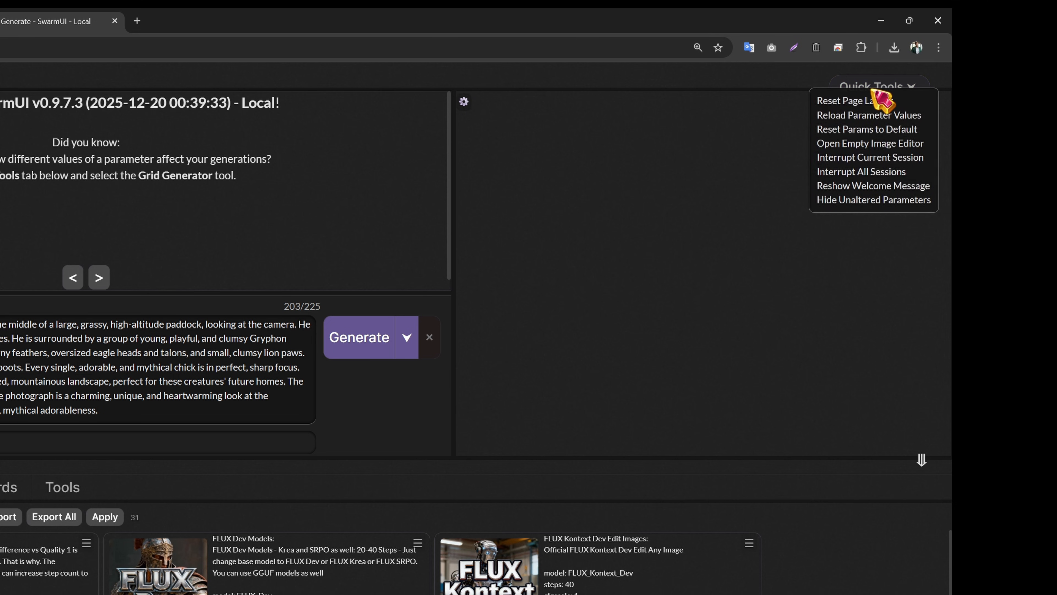
{"action": "left_click", "coordinate": [845, 131]}
{"action": "scroll", "coordinate": [603, 442], "scroll_direction": "down", "scroll_amount": 3}
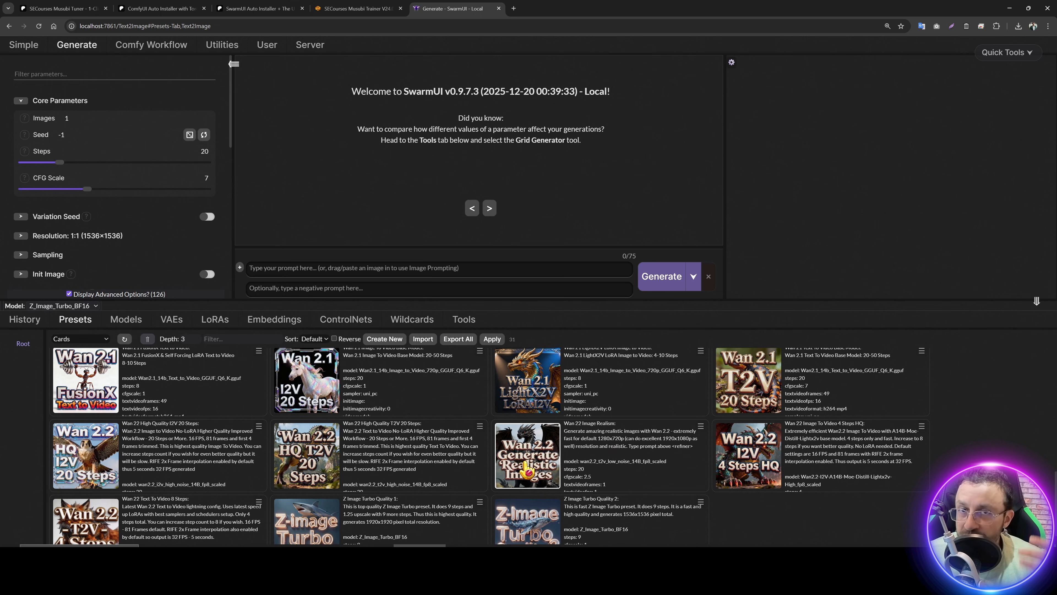
{"action": "left_click", "coordinate": [701, 427]}
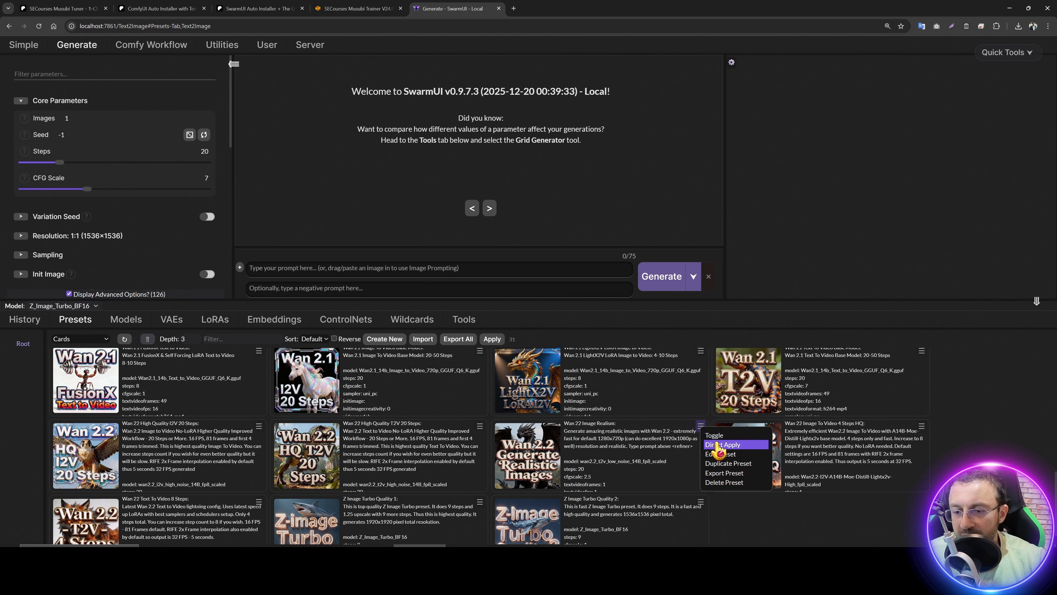
{"action": "left_click", "coordinate": [718, 447]}
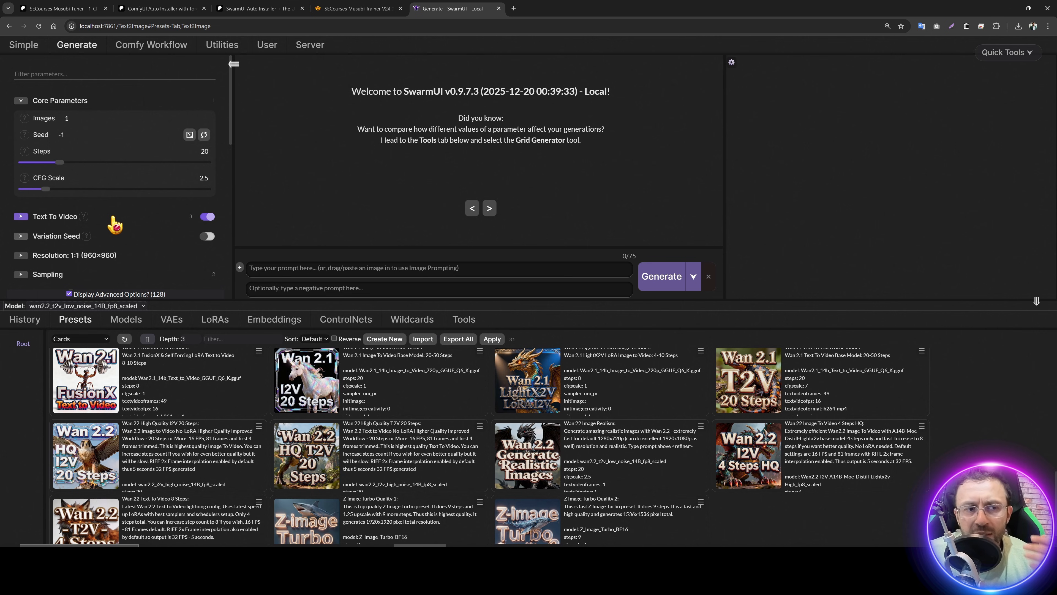
Step: Enter the prompt starting "A photograph of ohwx man, standing in front of a vast, majestic glacier" and set the aspect ratio to 16:9 (Standard Widescreen)
{"action": "scroll", "coordinate": [137, 229], "scroll_direction": "down", "scroll_amount": 2}
{"action": "left_click", "coordinate": [104, 174]}
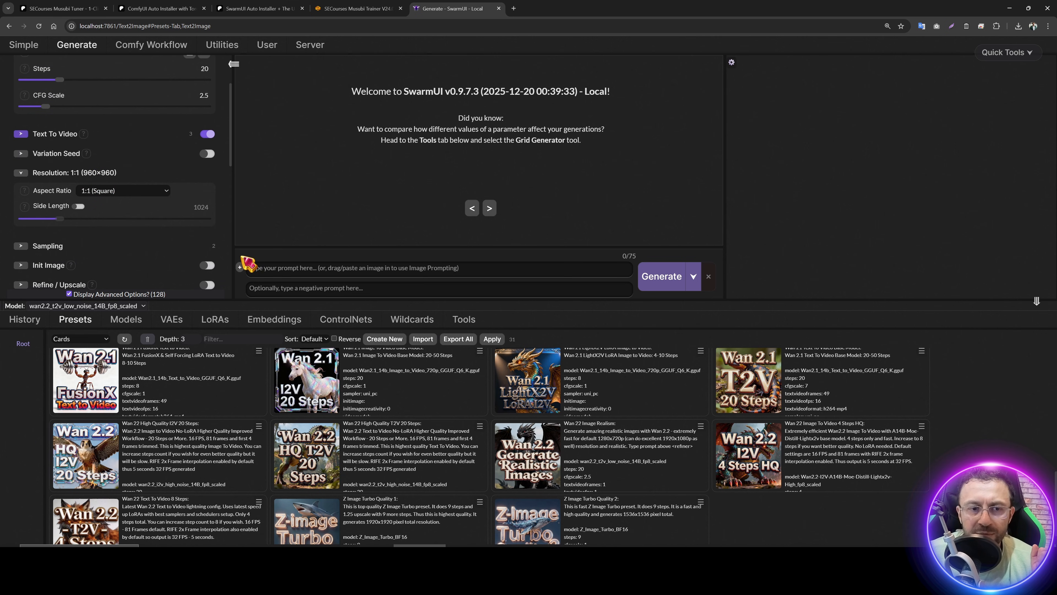
{"action": "left_click", "coordinate": [248, 267]}
{"action": "type", "text": "A photograph of ohwx man, standing in front of a vast, majestic glacier, looking directly at the camera. He is bundled in a heavy, fur-lined parka, with snow goggles pushed up on his forehead and his essential eyeglasses underneath. He holds an ice axe. The glacier behind him is a colossal wall of ancient, blue-tinted ice, with deep crevasses and intricate textures, all captured in stunningly sharp detail. The vast, empty, snow-covered landscape stretches to the horizon under a pale, arctic sun. The lighting is unique to the polar regions—bright, clear, and reflecting off the snow and ice from all directions, creating a high-key, almost shadowless environment that reveals every detail of the ice formation. The photograph is taken with a wide-angle lens to emphasize the immense scale of the glacier and his smallness in comparison, using a polarizing filter to enhance the blue of the ice and a small aperture (f/22) for maximum depth of field across the entire epic landscape."}
{"action": "left_click_drag", "start_coordinate": [350, 305], "coordinate": [349, 406]}
{"action": "left_click", "coordinate": [134, 190]}
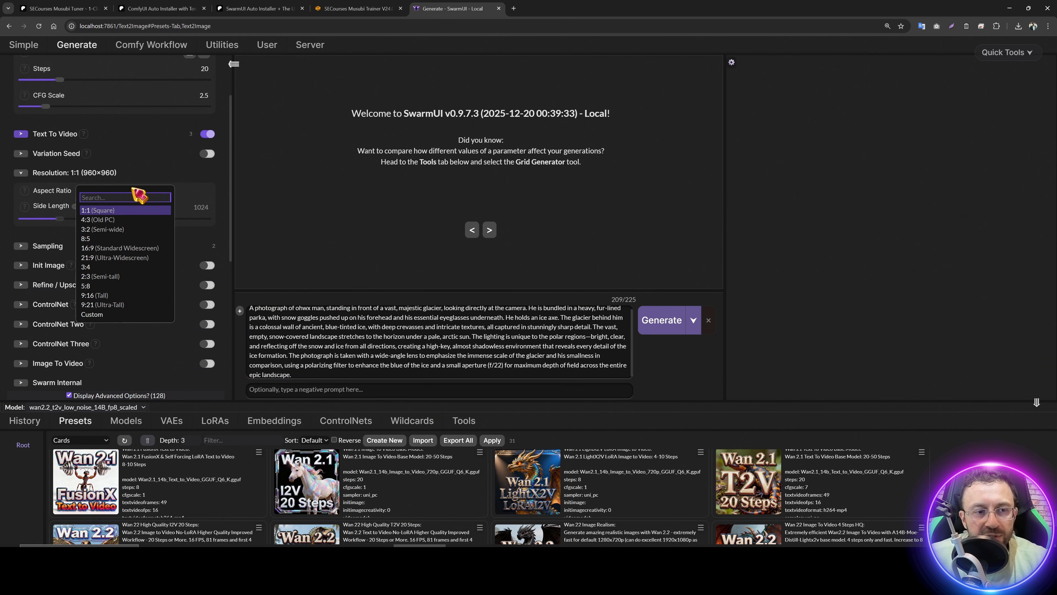
{"action": "left_click", "coordinate": [113, 248]}
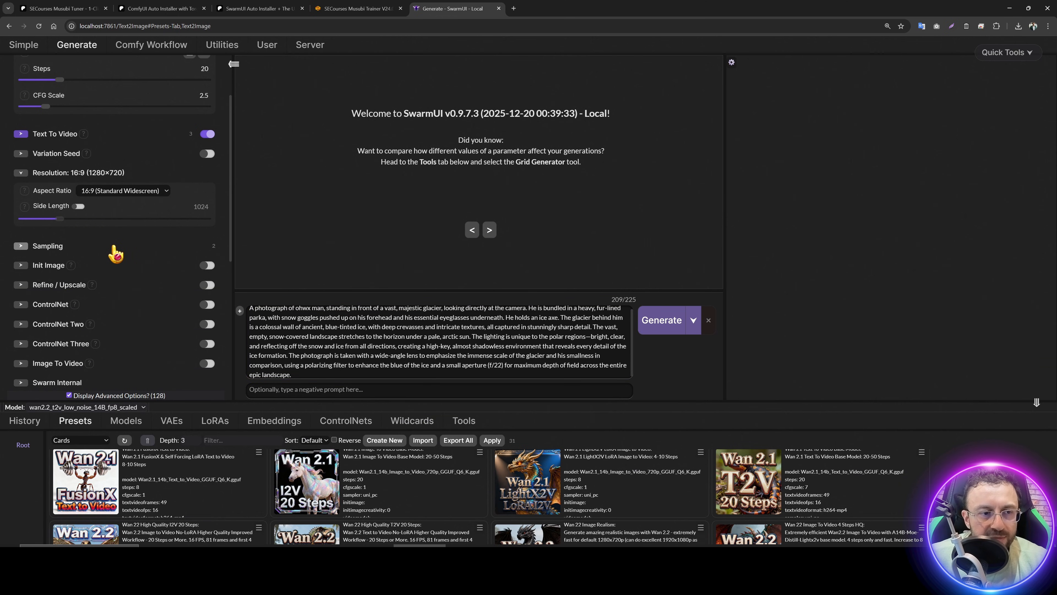
Step: Enlarge the model browsing area below the prompt and show the available LoRAs
{"action": "scroll", "coordinate": [120, 291], "scroll_direction": "down", "scroll_amount": 2}
{"action": "scroll", "coordinate": [125, 303], "scroll_direction": "up", "scroll_amount": 1}
{"action": "left_click_drag", "start_coordinate": [273, 401], "coordinate": [250, 342]}
{"action": "left_click", "coordinate": [213, 375]}
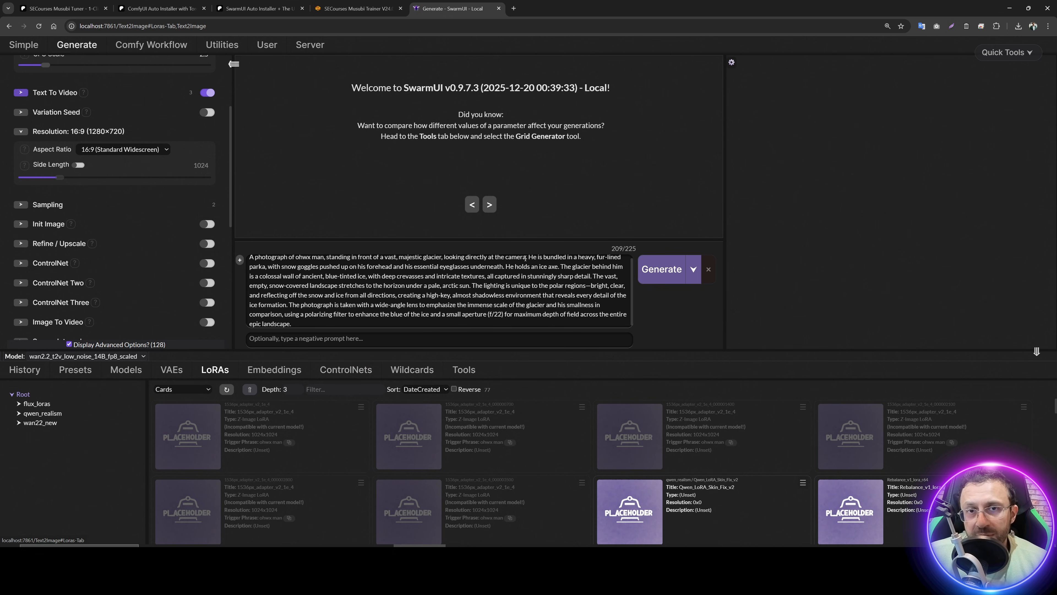
Step: Minimize the browser and run Windows_Start_Download_Models_App.bat from the SwarmUI_Model_Downloader_v81 folder, allowing it past the security warning
{"action": "left_click", "coordinate": [1010, 9]}
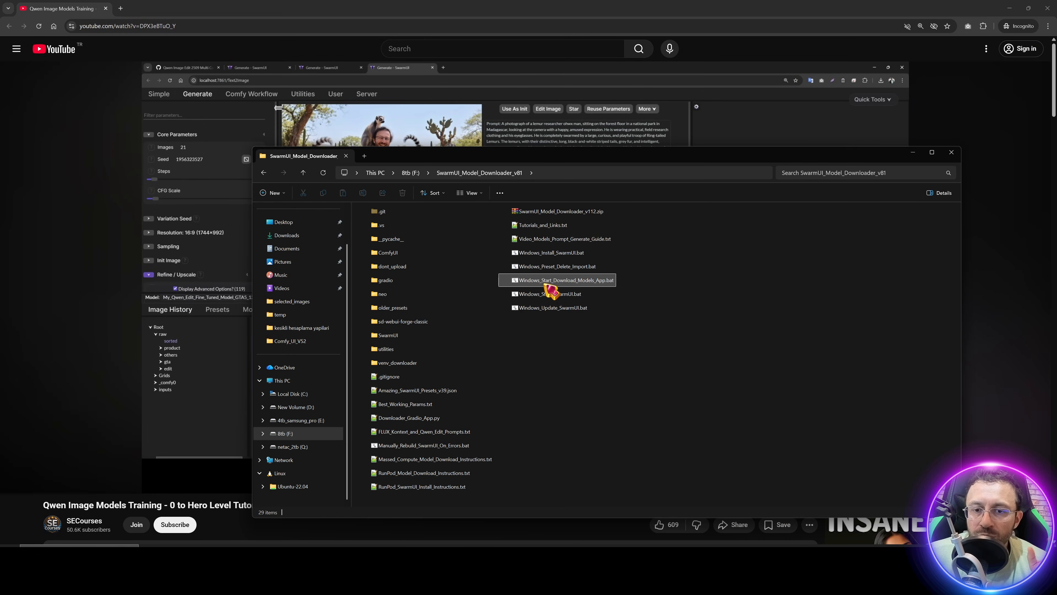
{"action": "double_click", "coordinate": [571, 283]}
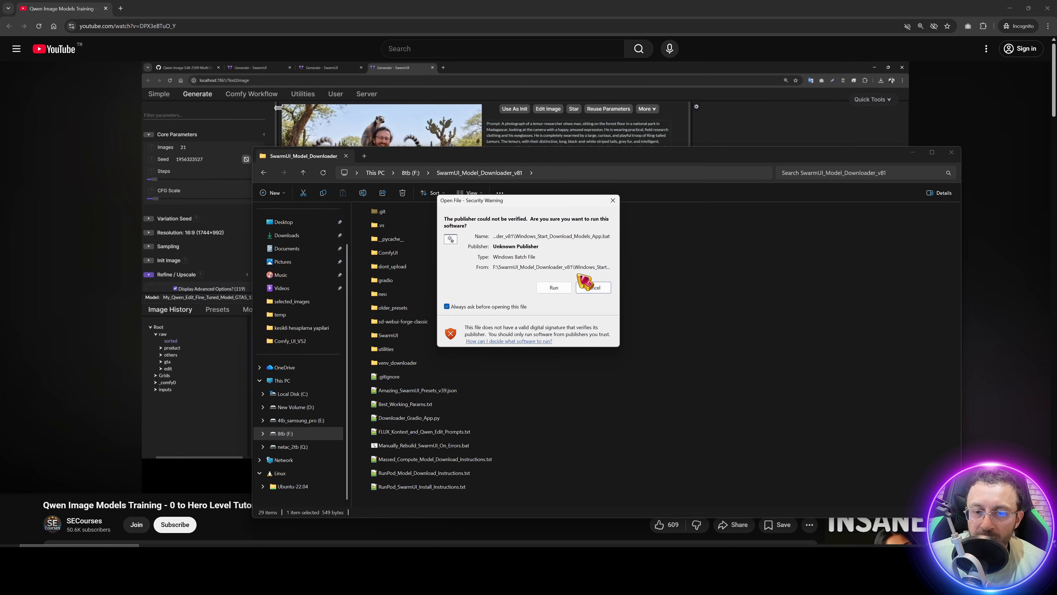
{"action": "left_click", "coordinate": [574, 282]}
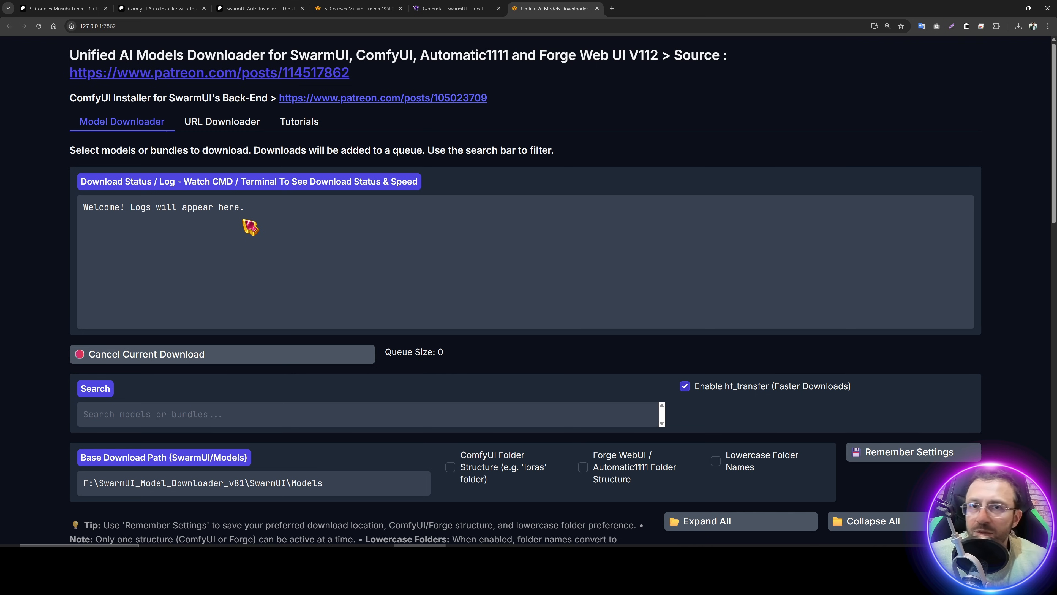
Step: Examine the models included in the Complete Image Generation and Editing Bundle, then collapse its list again
{"action": "scroll", "coordinate": [250, 227], "scroll_direction": "down", "scroll_amount": 12}
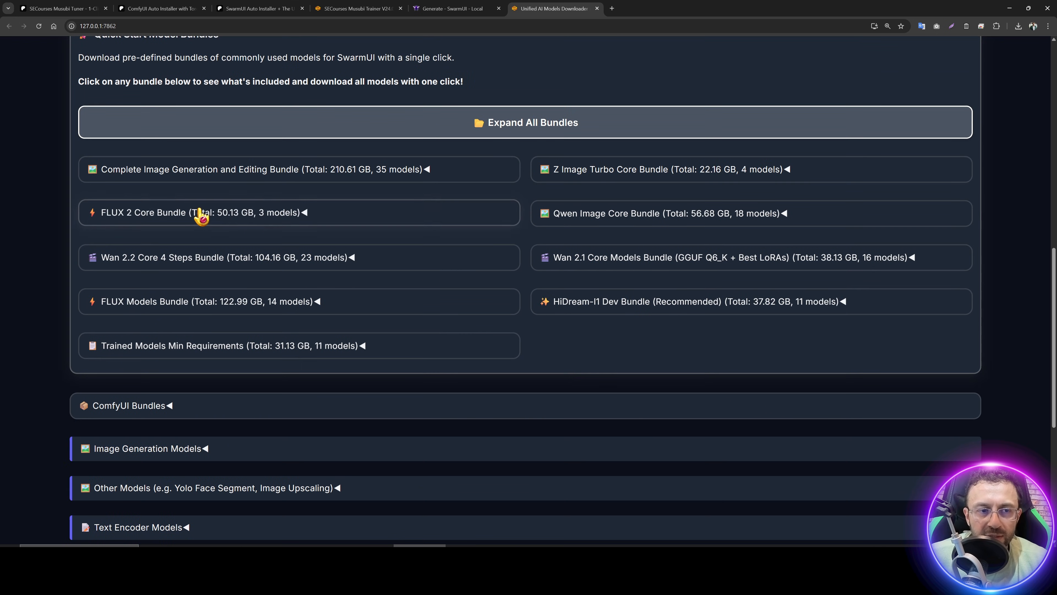
{"action": "left_click", "coordinate": [158, 171]}
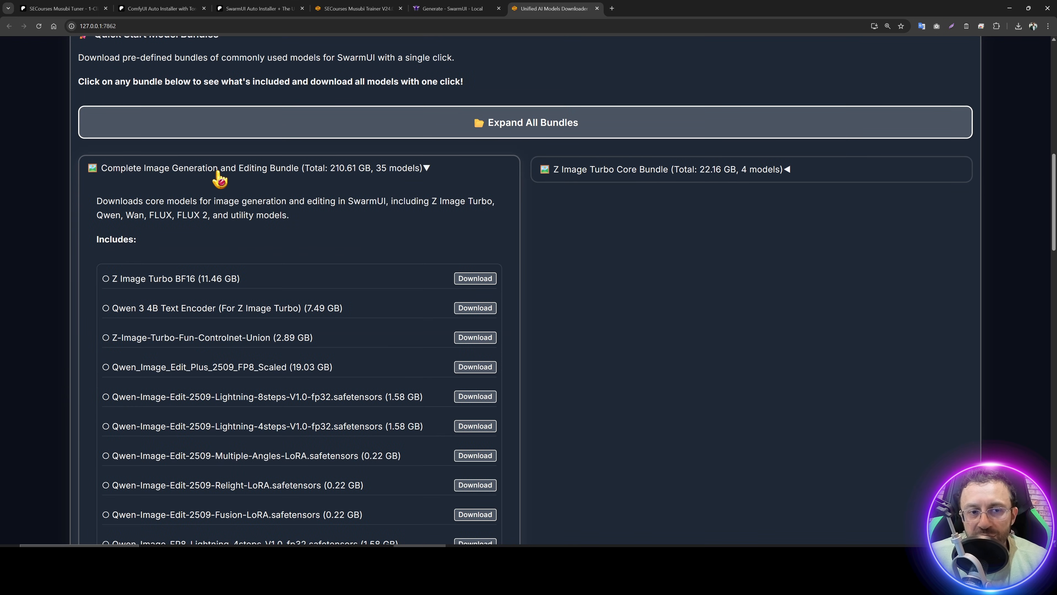
{"action": "left_click", "coordinate": [258, 172]}
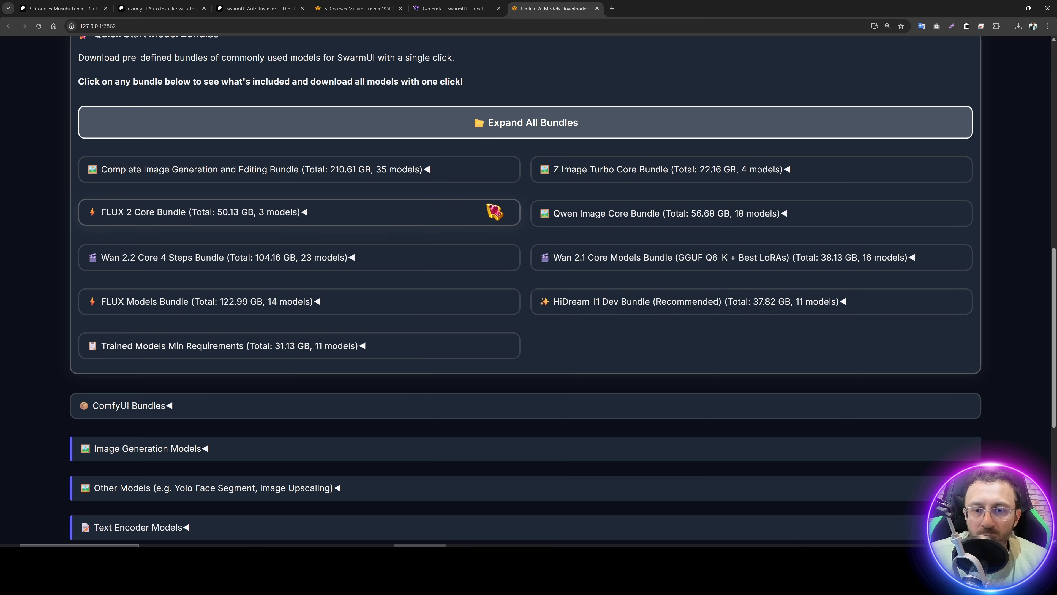
Step: Download all models of the Wan 2.2 Core 4 Steps Bundle and review the models it includes
{"action": "left_click", "coordinate": [175, 262]}
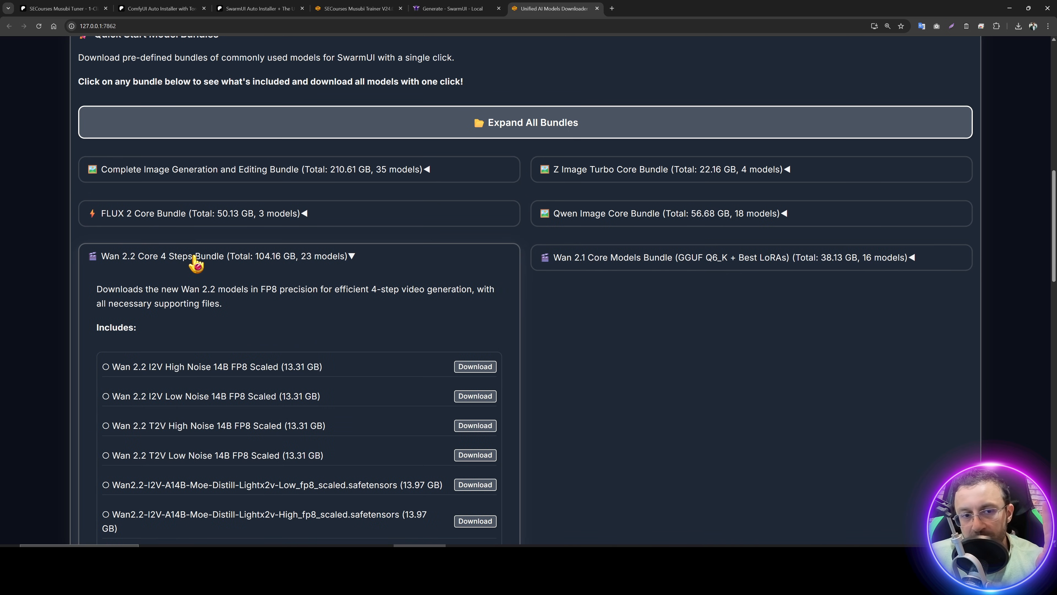
{"action": "scroll", "coordinate": [199, 261], "scroll_direction": "down", "scroll_amount": 15}
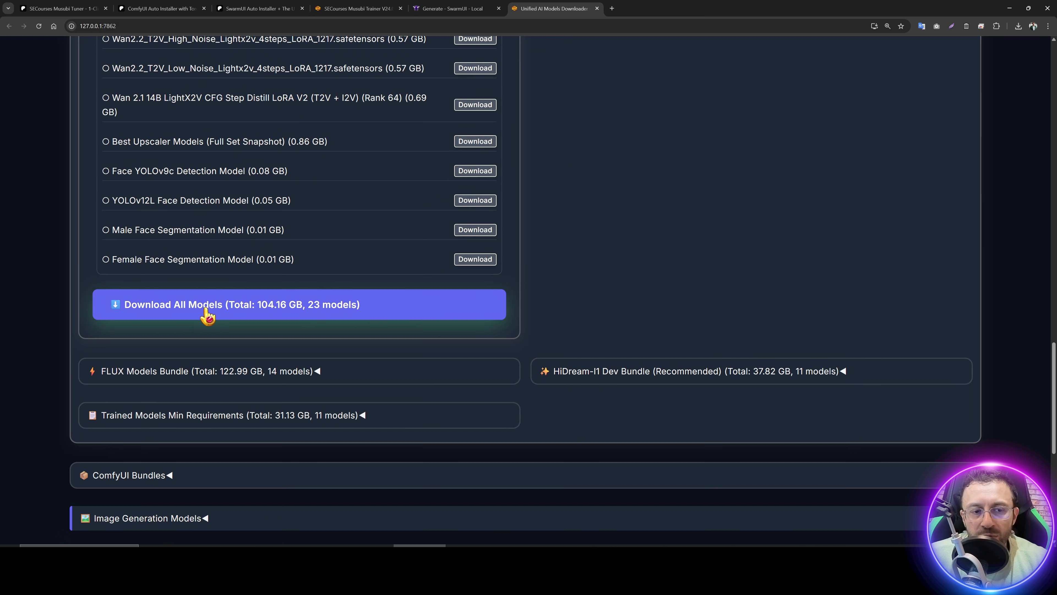
{"action": "scroll", "coordinate": [205, 315], "scroll_direction": "up", "scroll_amount": 14}
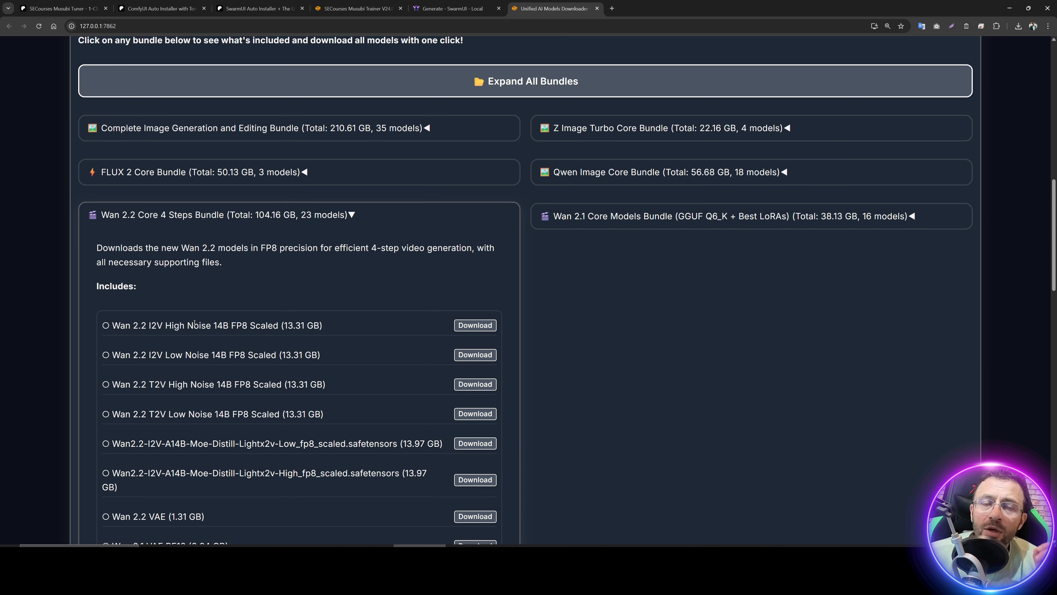
{"action": "scroll", "coordinate": [213, 327], "scroll_direction": "down", "scroll_amount": 13}
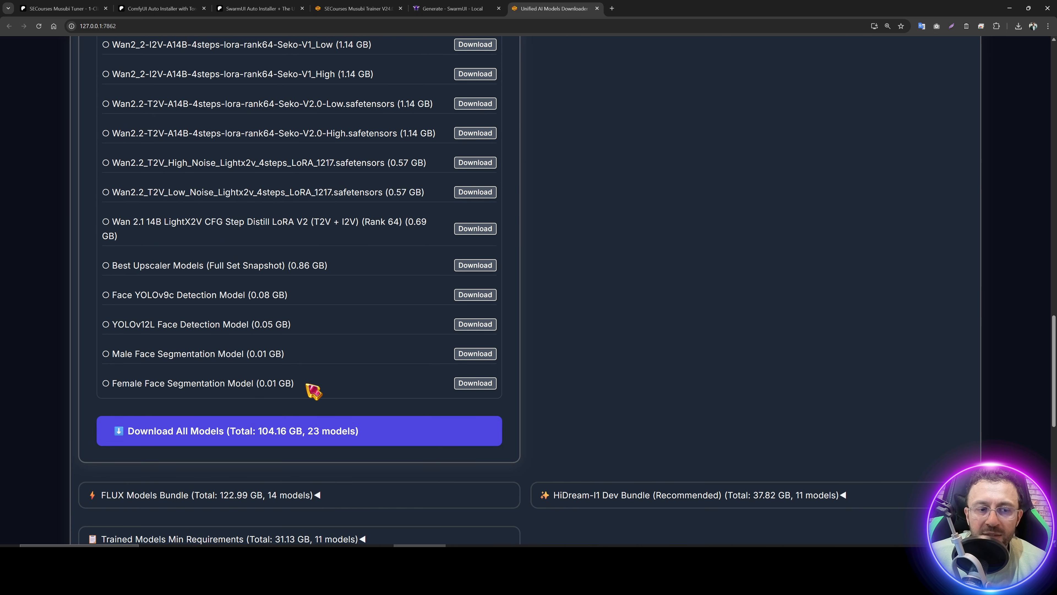
{"action": "left_click_drag", "start_coordinate": [329, 266], "coordinate": [122, 265]}
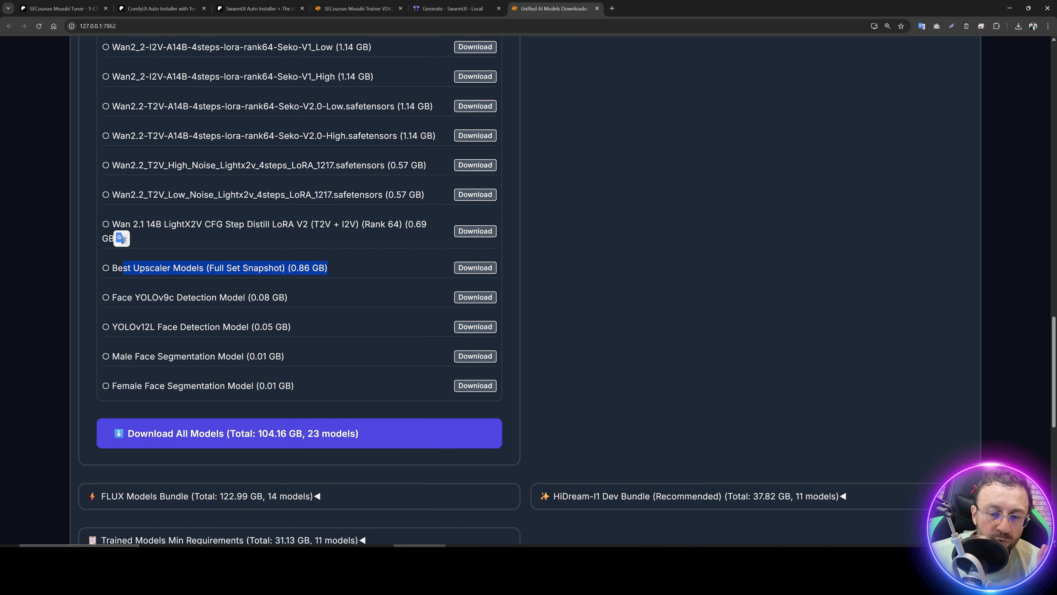
Step: Check the download progress of the Wan 2.2 models in the downloader's command window, enlarging the window
{"action": "key", "text": "alt+Tab"}
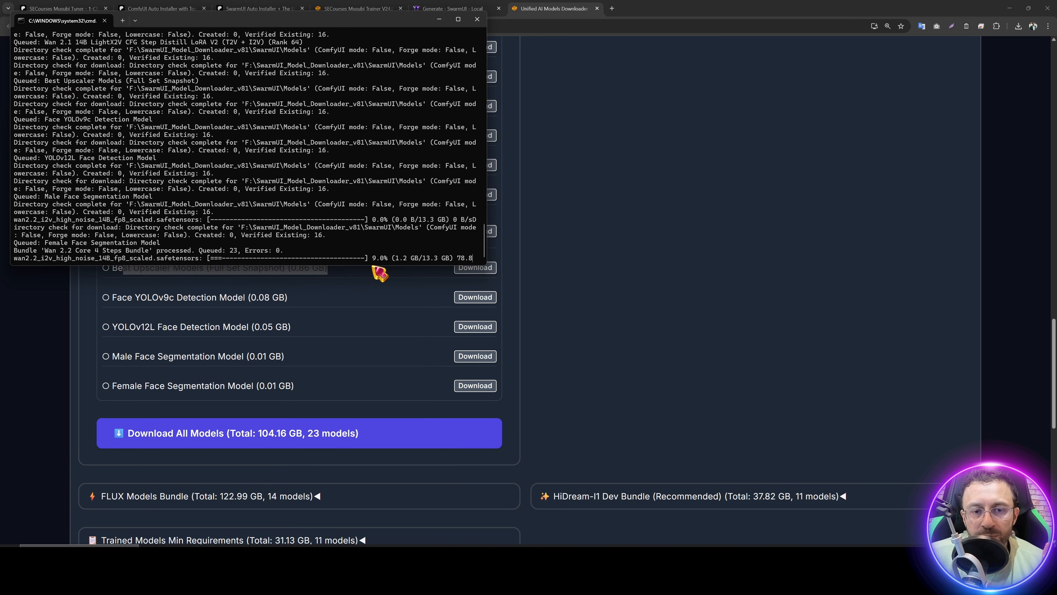
{"action": "left_click_drag", "start_coordinate": [370, 265], "coordinate": [371, 373]}
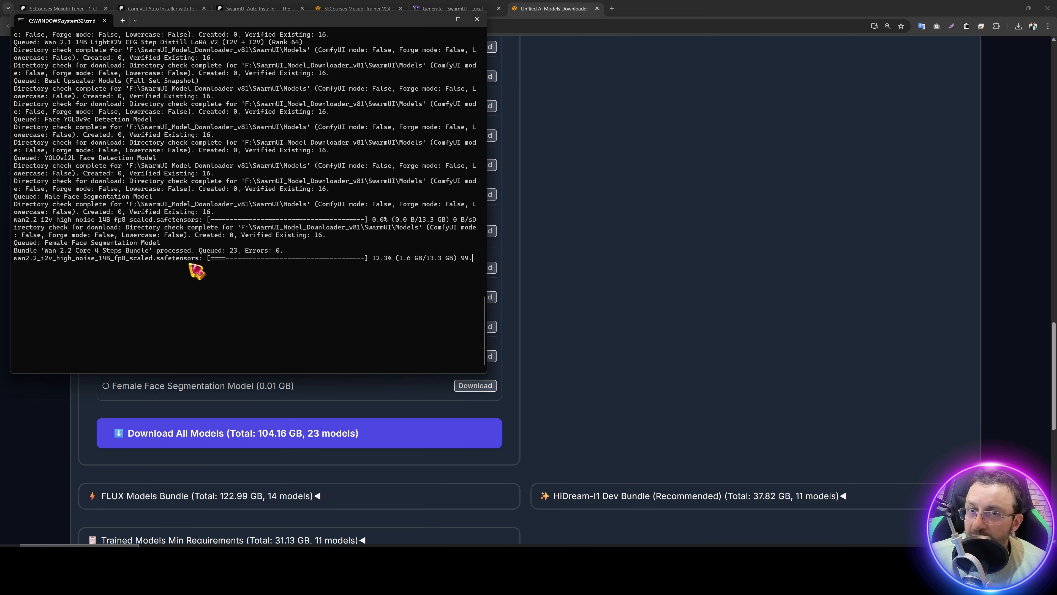
{"action": "scroll", "coordinate": [197, 272], "scroll_direction": "up", "scroll_amount": 7}
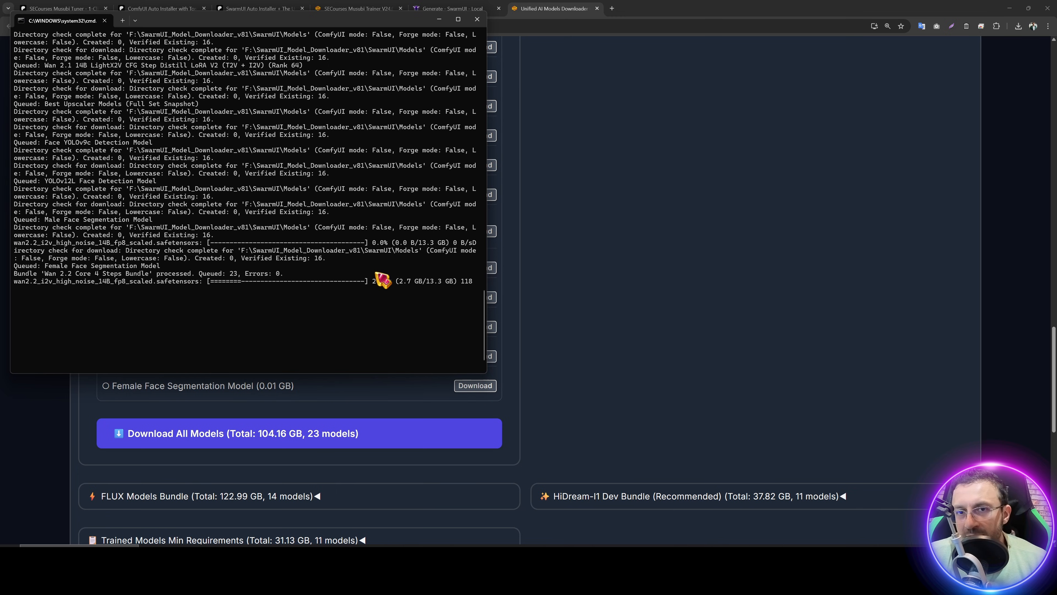
Step: Return to SwarmUI, filter the LoRAs by "wan" and add Wan22_Low_Noise_960px_6e_5_Sigma_Preserve_Dist_Shift_5 to the generation
{"action": "left_click", "coordinate": [460, 8]}
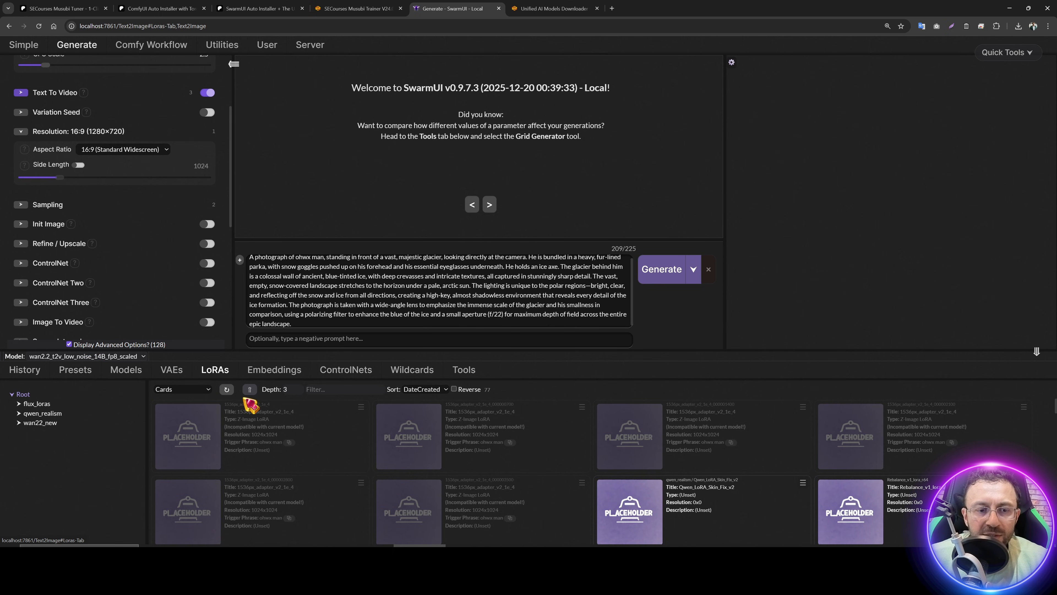
{"action": "scroll", "coordinate": [465, 456], "scroll_direction": "down", "scroll_amount": 5}
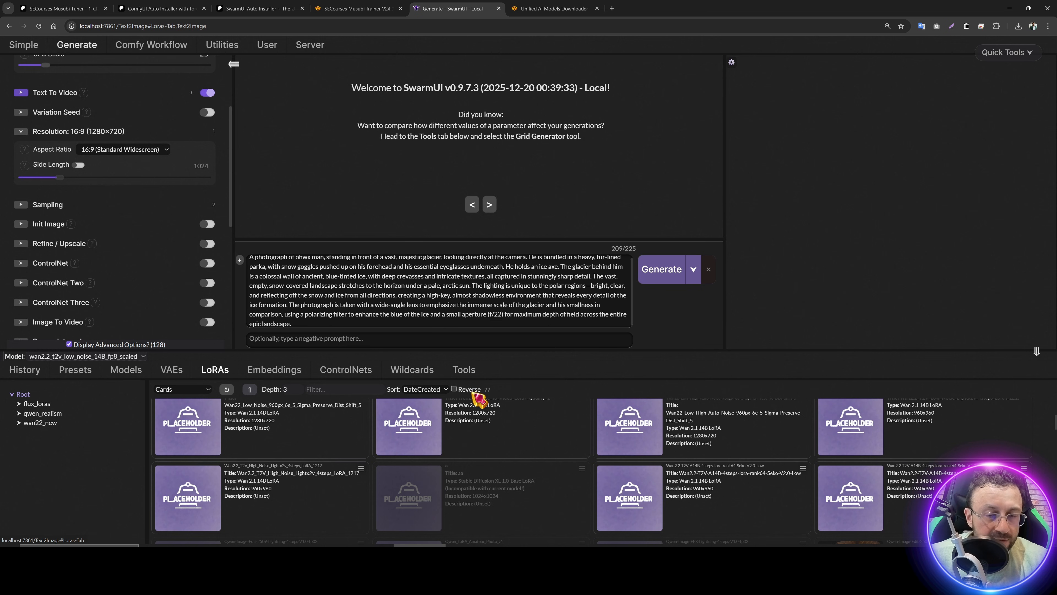
{"action": "left_click_drag", "start_coordinate": [410, 352], "coordinate": [412, 183]}
{"action": "scroll", "coordinate": [502, 388], "scroll_direction": "up", "scroll_amount": 4}
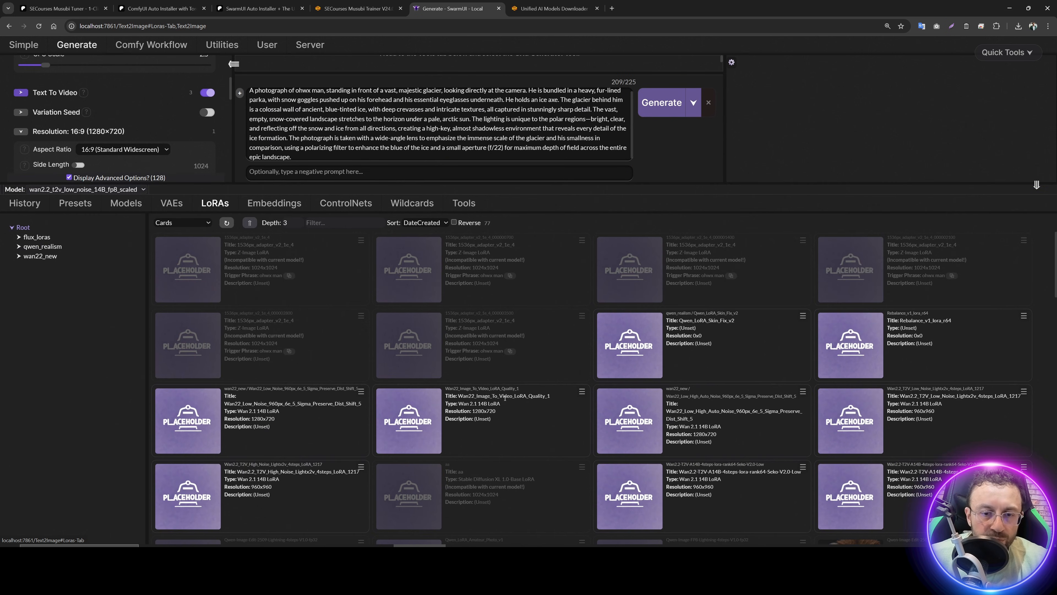
{"action": "left_click", "coordinate": [330, 223]}
{"action": "type", "text": "wan"}
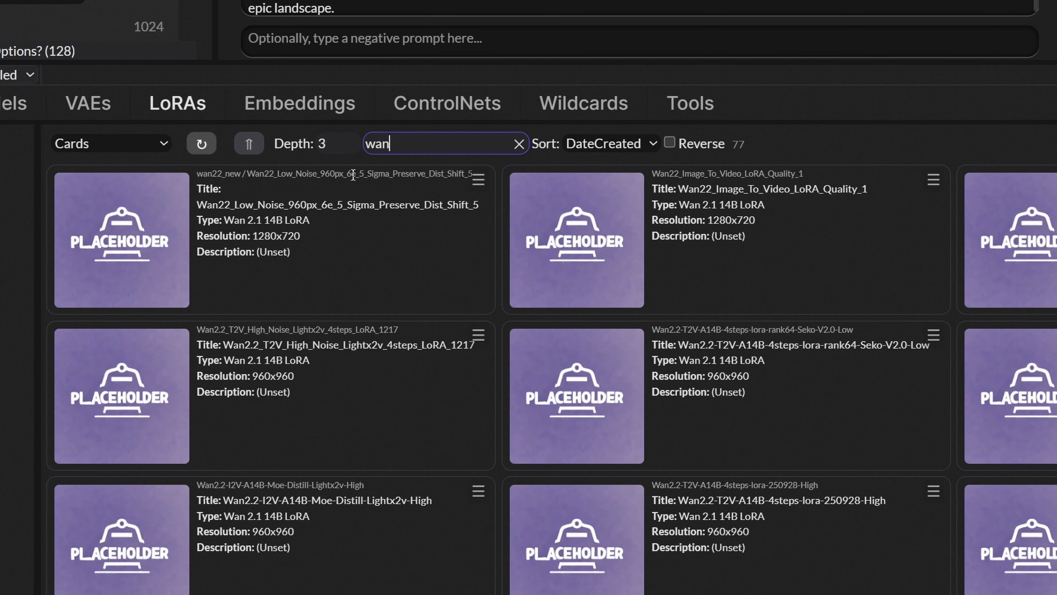
{"action": "left_click_drag", "start_coordinate": [281, 173], "coordinate": [413, 173]}
{"action": "left_click", "coordinate": [188, 218]}
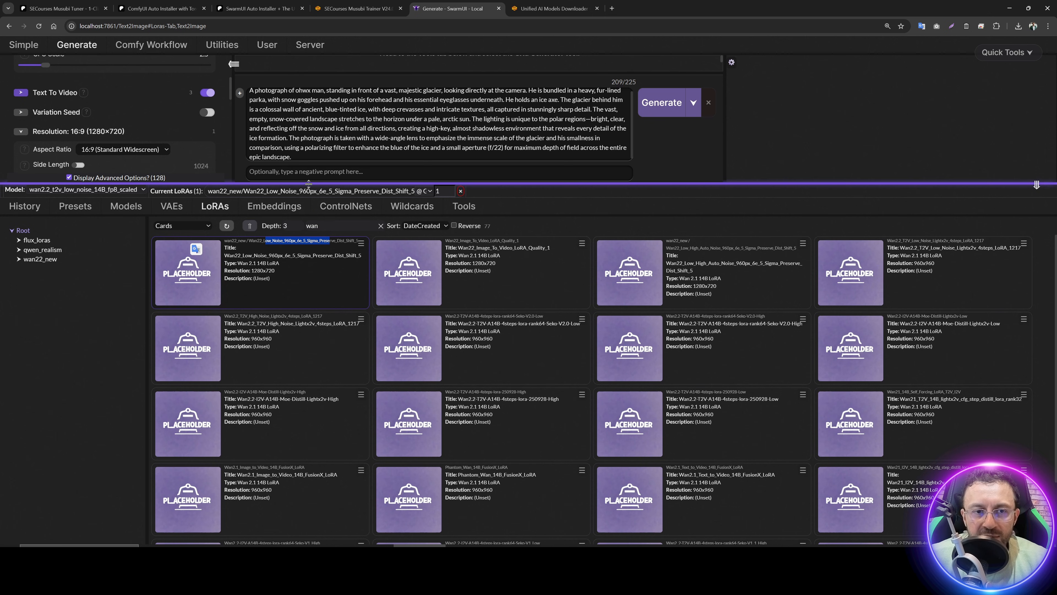
Step: Reduce the LoRA browsing area, set the number of images to 4 and start the generation
{"action": "left_click_drag", "start_coordinate": [308, 182], "coordinate": [308, 315]}
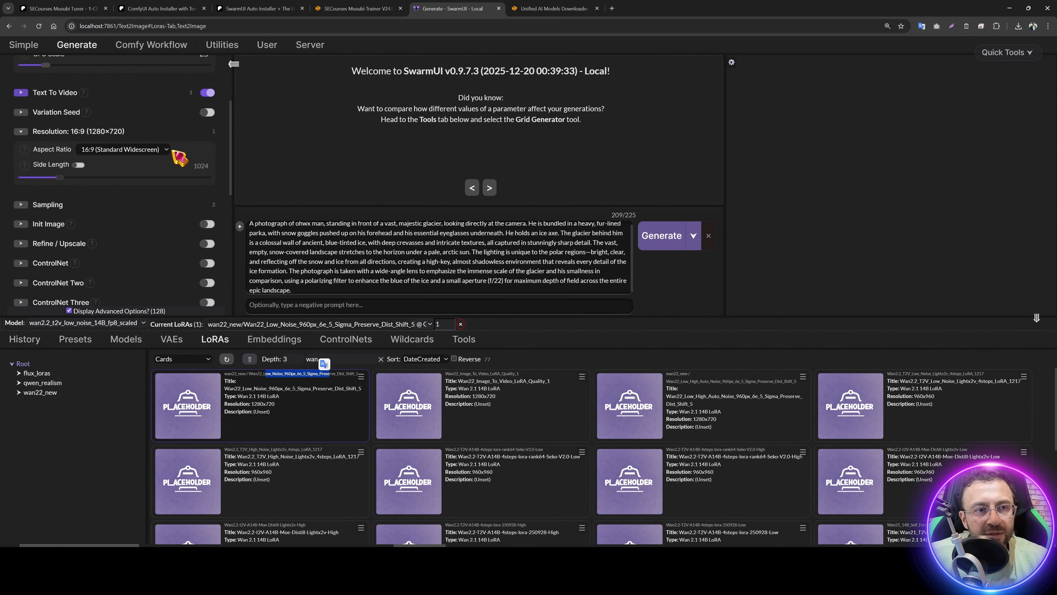
{"action": "scroll", "coordinate": [179, 176], "scroll_direction": "up", "scroll_amount": 3}
{"action": "double_click", "coordinate": [65, 119]}
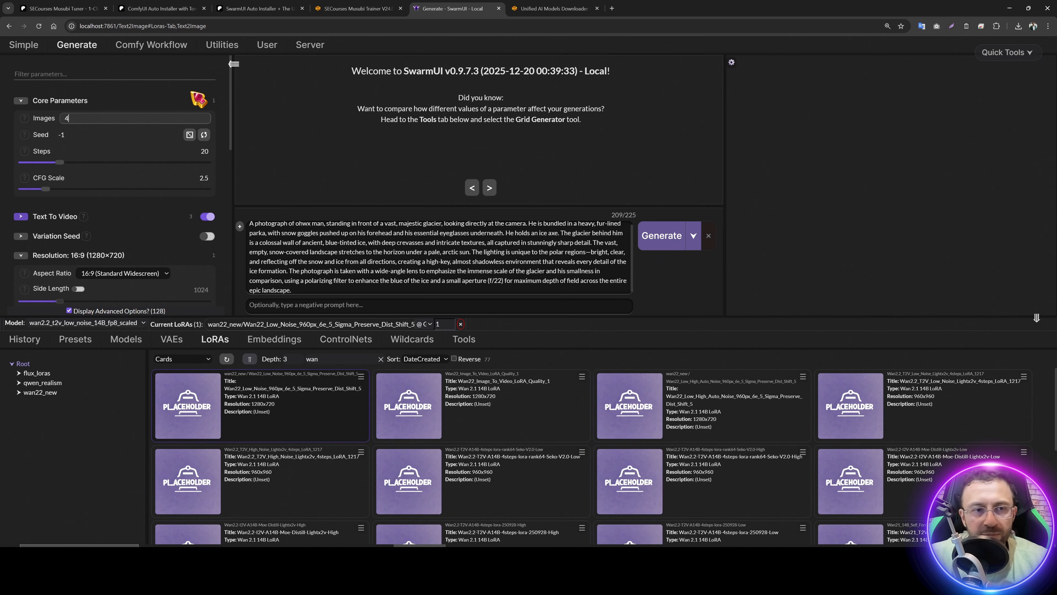
Step: Review the ComfyUI Self-Starting backends and the StartScript path of backend 0, then return to the generation page
{"action": "left_click", "coordinate": [310, 44]}
{"action": "left_click", "coordinate": [96, 63]}
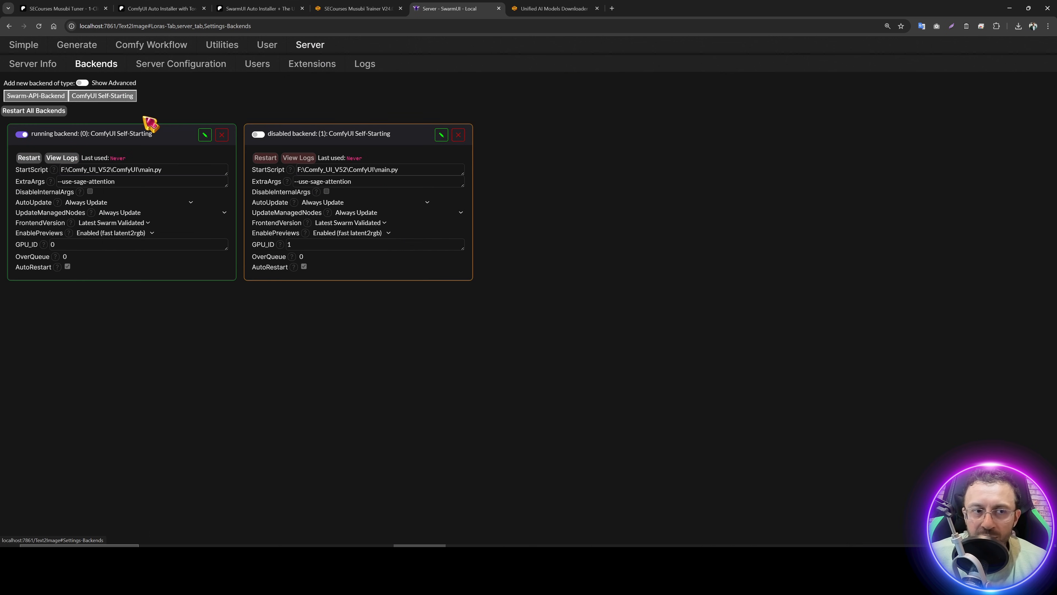
{"action": "left_click_drag", "start_coordinate": [163, 170], "coordinate": [59, 170]}
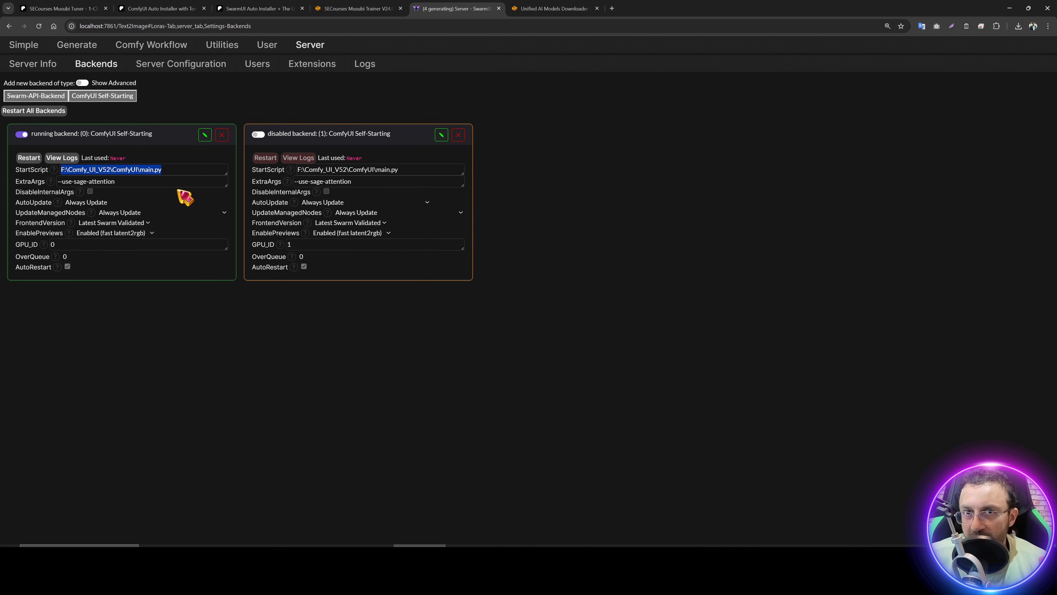
{"action": "scroll", "coordinate": [160, 300], "scroll_direction": "up", "scroll_amount": 3}
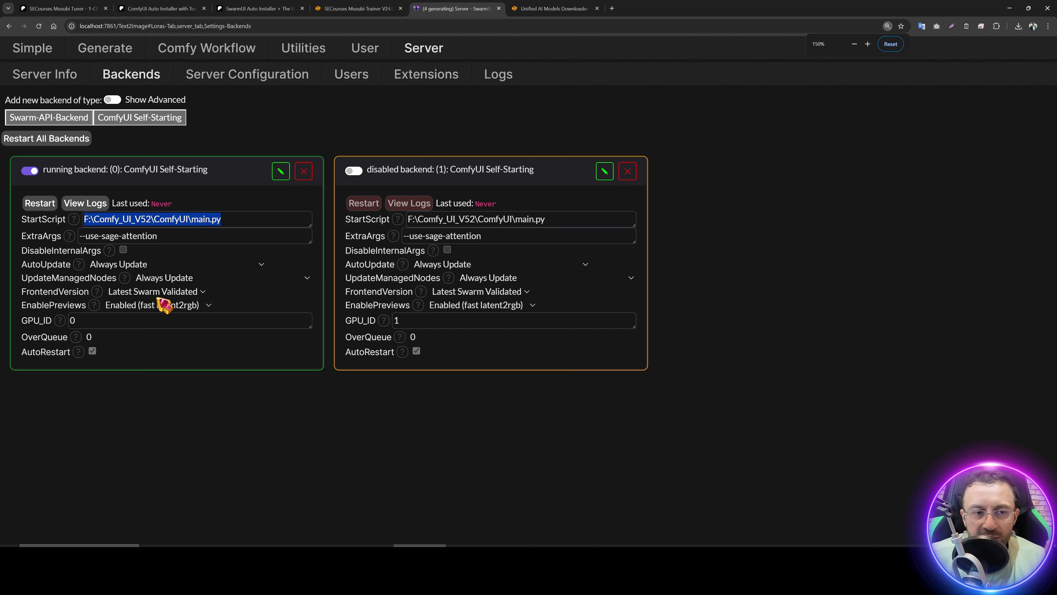
{"action": "left_click", "coordinate": [115, 47]}
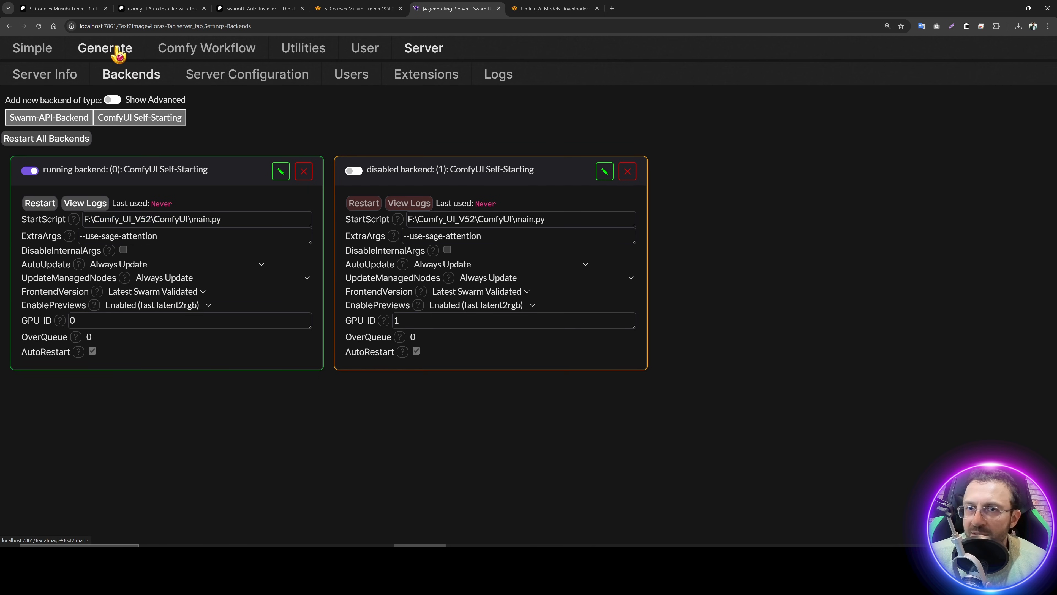
Step: Reduce the LoRA browsing area further and check GPU memory and utilization in the nvitop command window
{"action": "left_click_drag", "start_coordinate": [426, 233], "coordinate": [413, 311]}
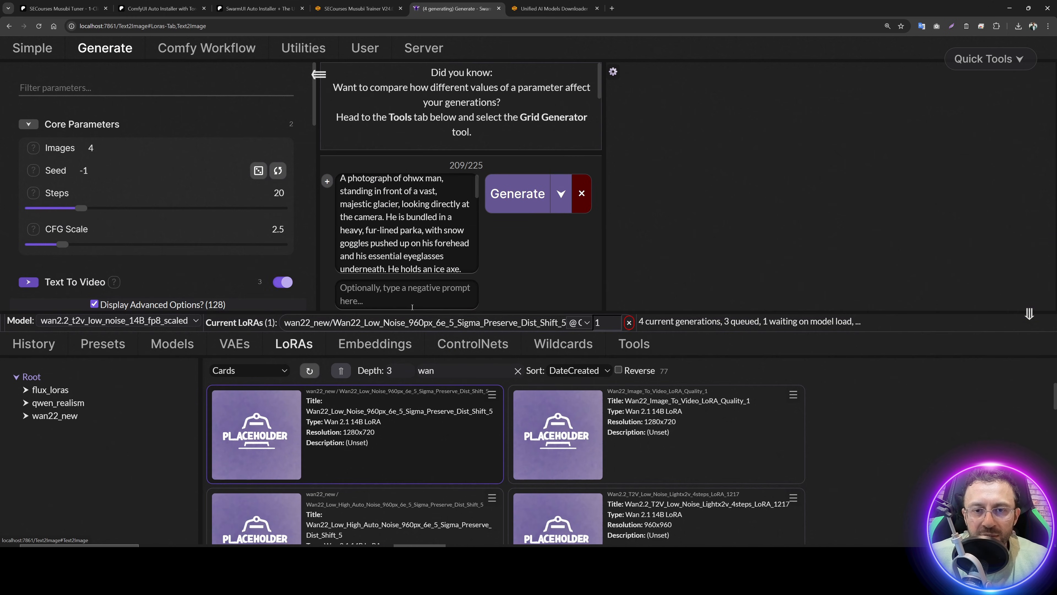
{"action": "scroll", "coordinate": [412, 308], "scroll_direction": "down", "scroll_amount": 2}
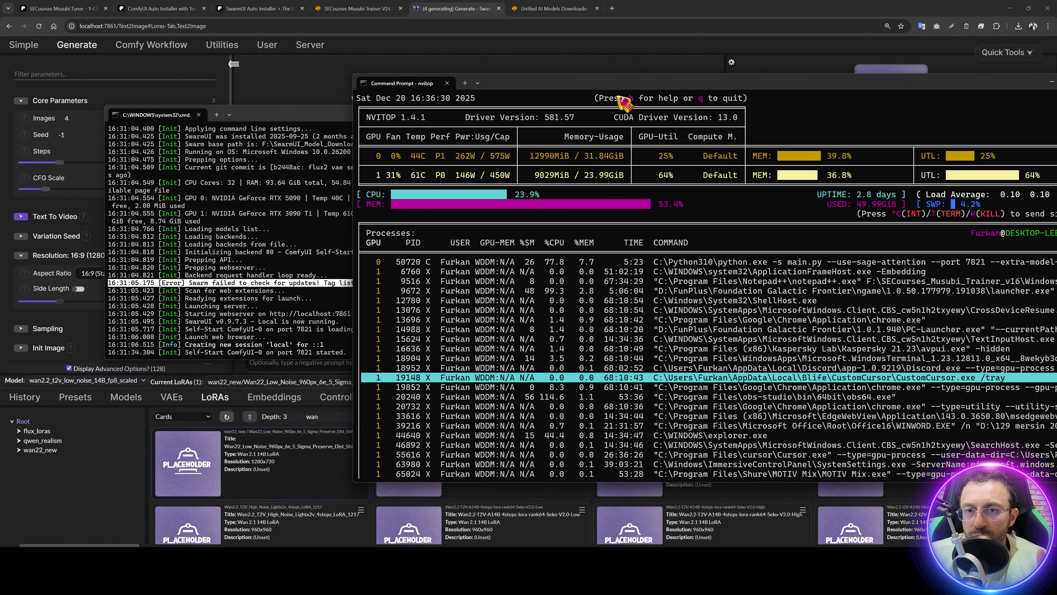
{"action": "left_click_drag", "start_coordinate": [615, 89], "coordinate": [390, 127]}
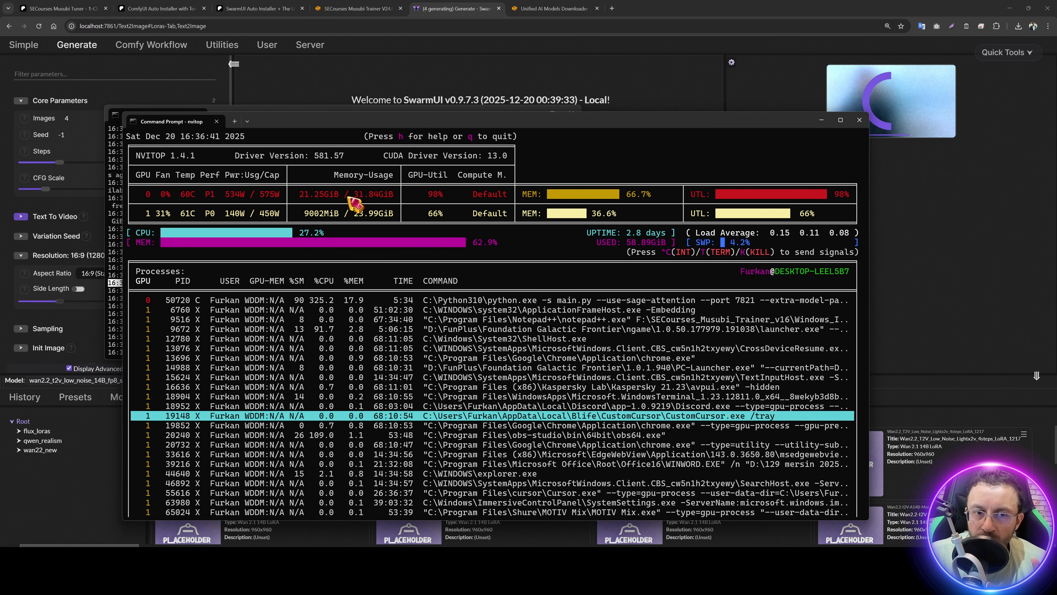
Step: Look over the running and disabled backends once more, then go back to the generation page
{"action": "left_click", "coordinate": [311, 45]}
{"action": "left_click", "coordinate": [96, 63]}
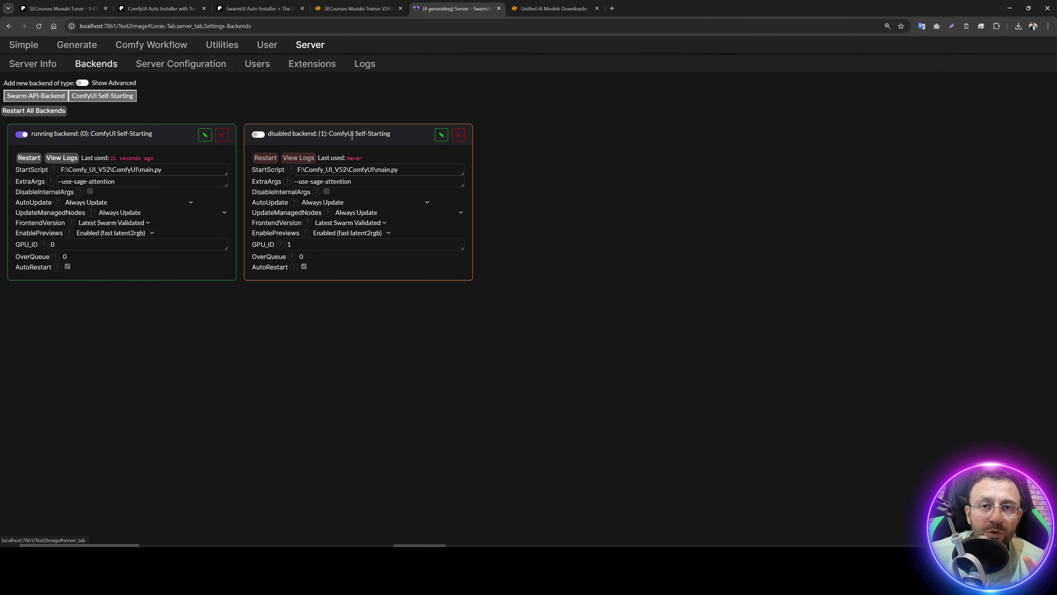
{"action": "left_click", "coordinate": [76, 44]}
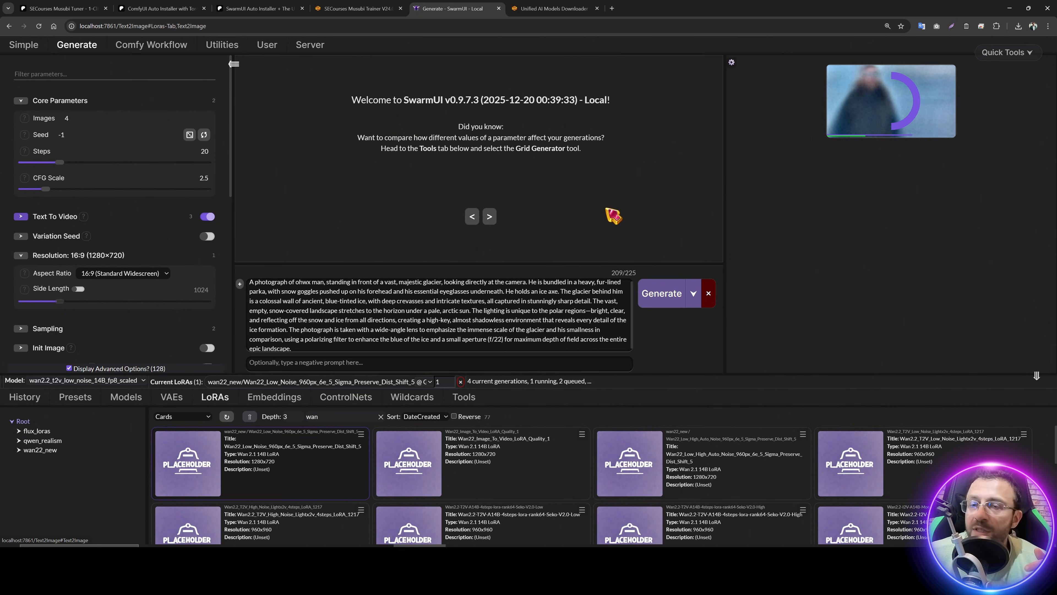
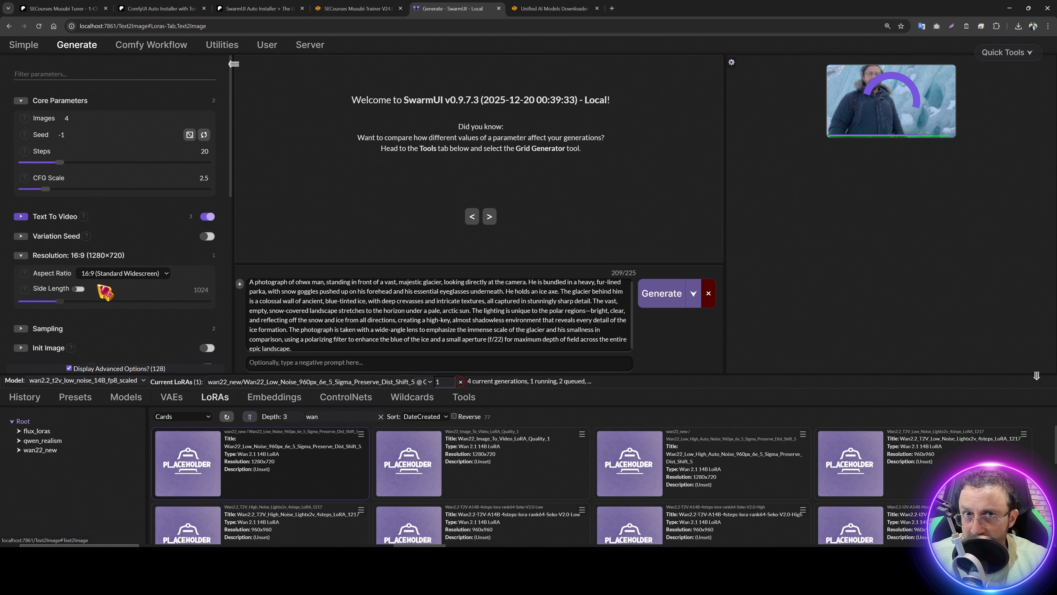
Step: Inspect the first generated glacier image at full size, then examine its metadata and generation time
{"action": "left_click", "coordinate": [897, 104]}
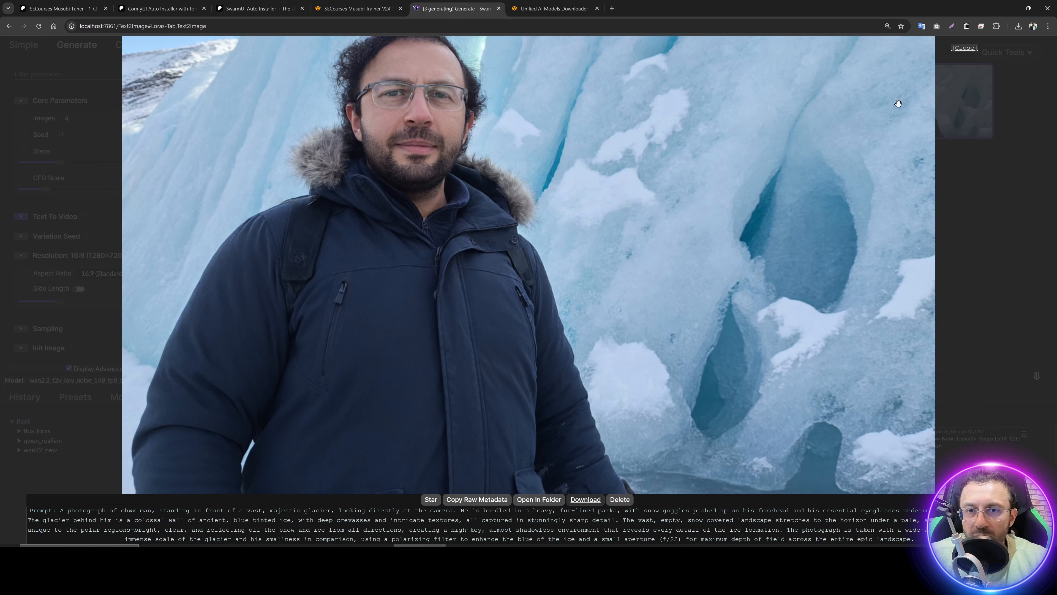
{"action": "left_click", "coordinate": [898, 103]}
{"action": "double_click", "coordinate": [960, 101]}
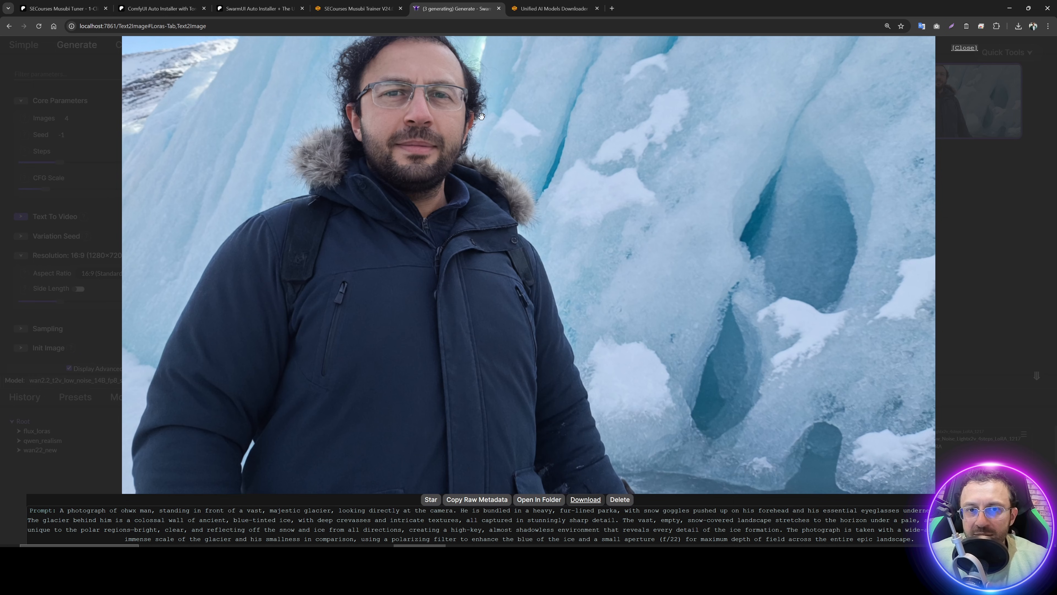
{"action": "left_click", "coordinate": [444, 130]}
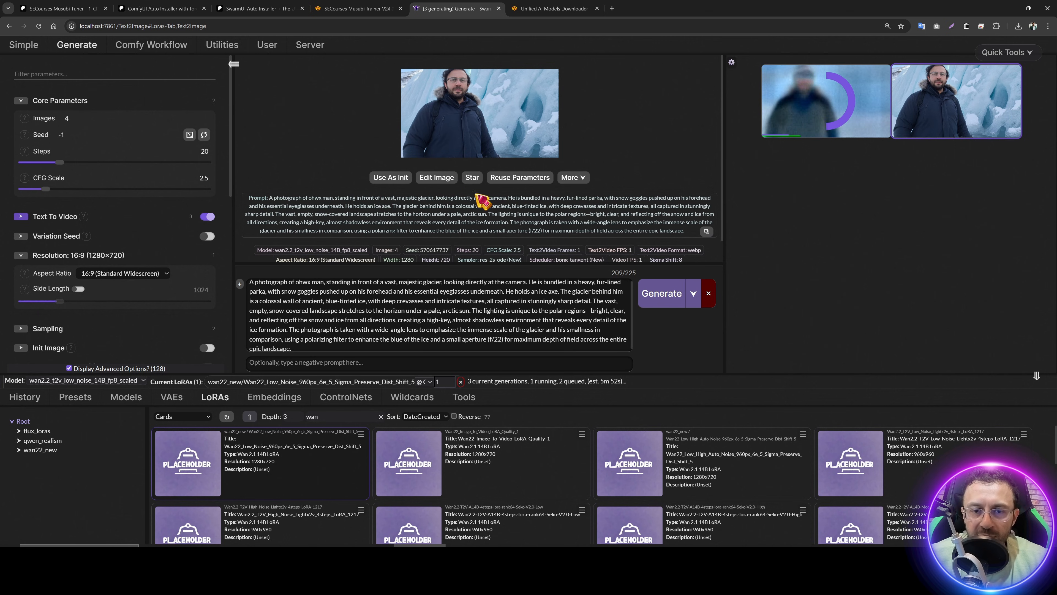
{"action": "scroll", "coordinate": [485, 214], "scroll_direction": "down", "scroll_amount": 1}
{"action": "left_click_drag", "start_coordinate": [534, 257], "coordinate": [507, 257]}
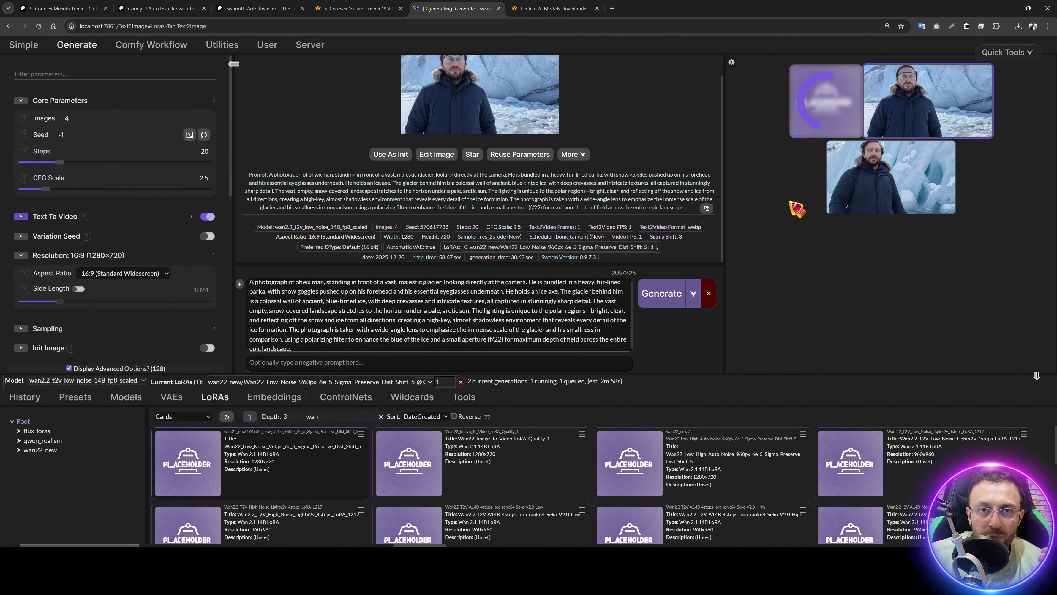
Step: View the second and first generated images at full size and cancel the remaining generations
{"action": "left_click", "coordinate": [793, 209]}
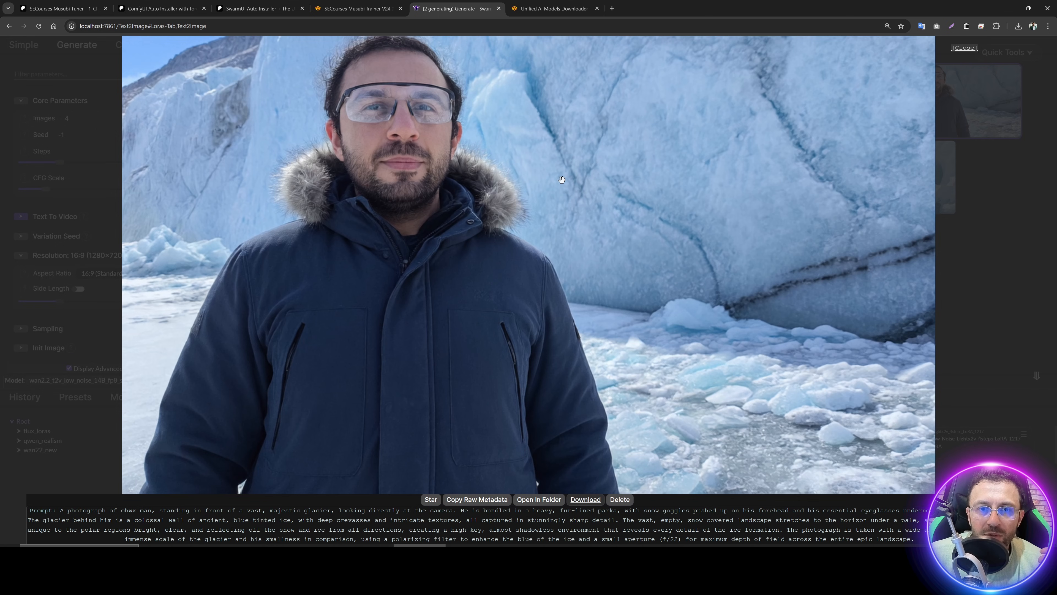
{"action": "left_click", "coordinate": [997, 210]}
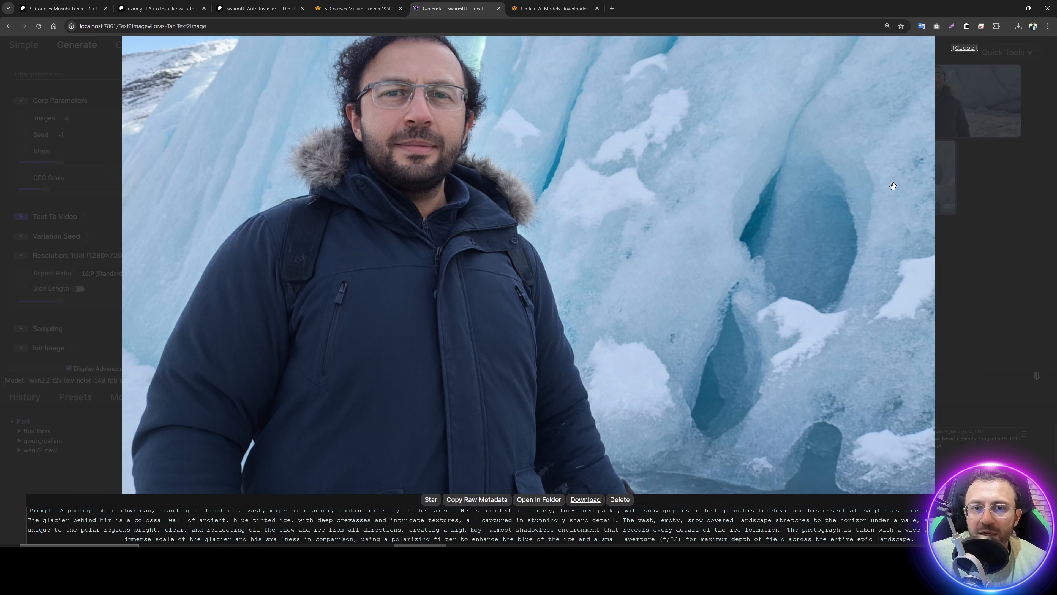
{"action": "left_click", "coordinate": [893, 186]}
{"action": "left_click", "coordinate": [893, 186]}
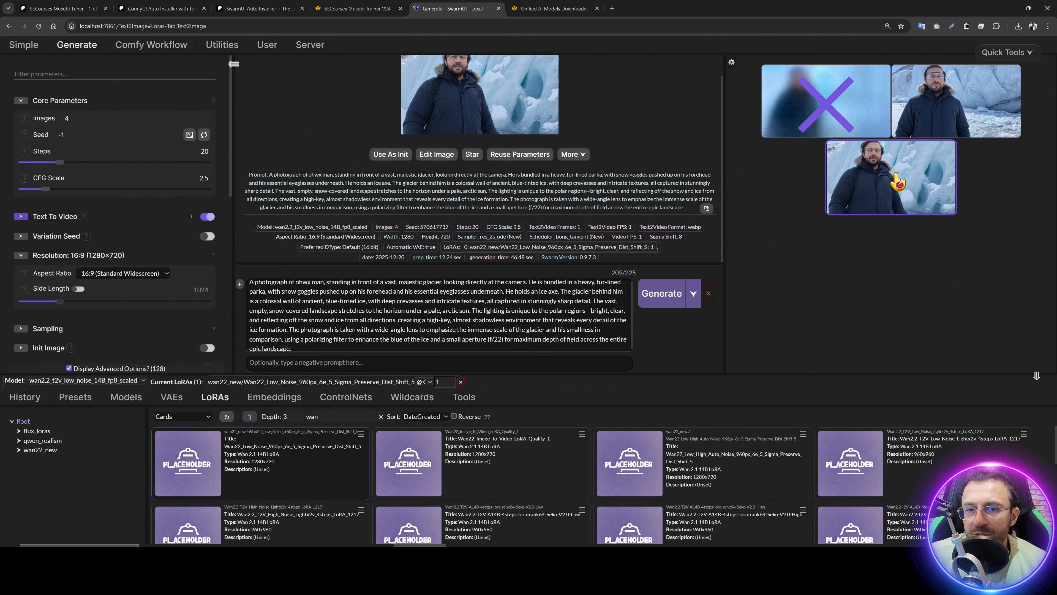
Step: Reuse the parameters of the first generated image and browse the available presets in an enlarged area
{"action": "left_click", "coordinate": [518, 160]}
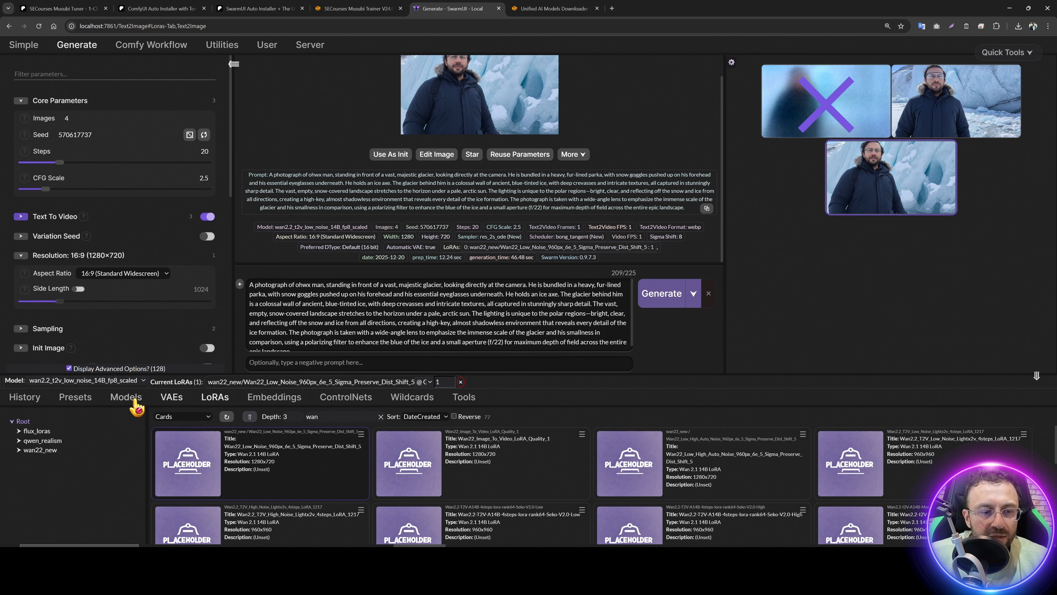
{"action": "left_click", "coordinate": [76, 397]}
{"action": "left_click_drag", "start_coordinate": [268, 372], "coordinate": [268, 162]}
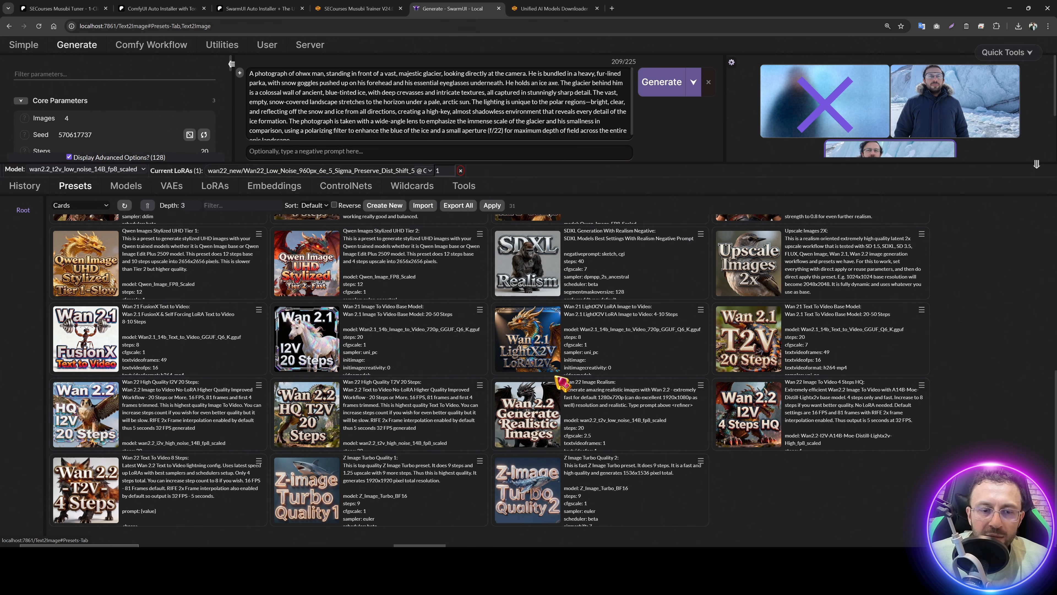
{"action": "scroll", "coordinate": [646, 385], "scroll_direction": "up", "scroll_amount": 3}
{"action": "scroll", "coordinate": [646, 385], "scroll_direction": "up", "scroll_amount": 2}
{"action": "scroll", "coordinate": [829, 412], "scroll_direction": "down", "scroll_amount": 5}
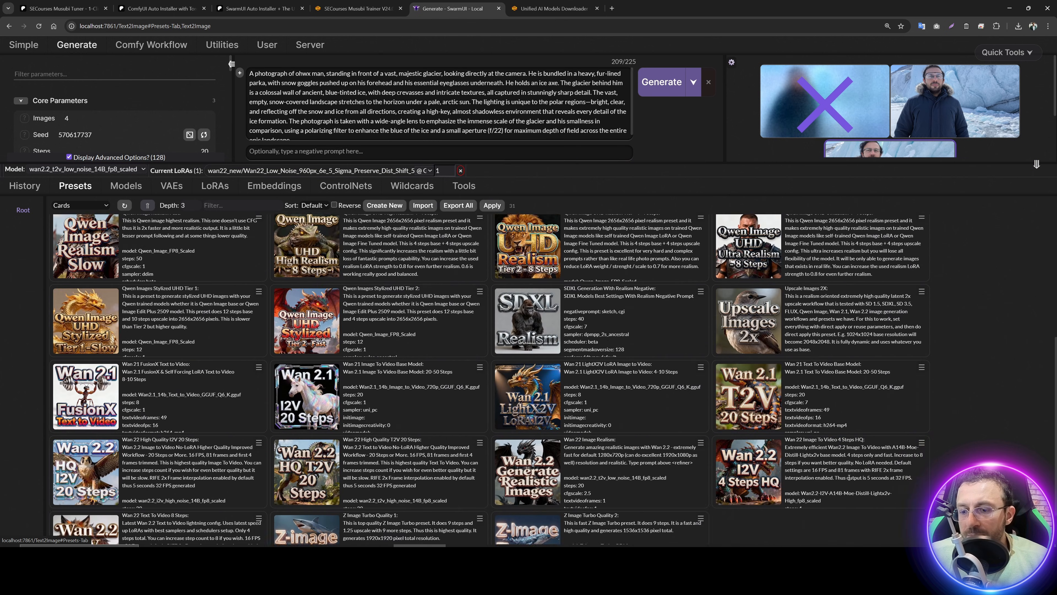
Step: Directly apply the Upscale Images 2X preset to the reused parameters, restore the larger image area and start generating
{"action": "left_click", "coordinate": [922, 234]}
{"action": "left_click", "coordinate": [933, 256]}
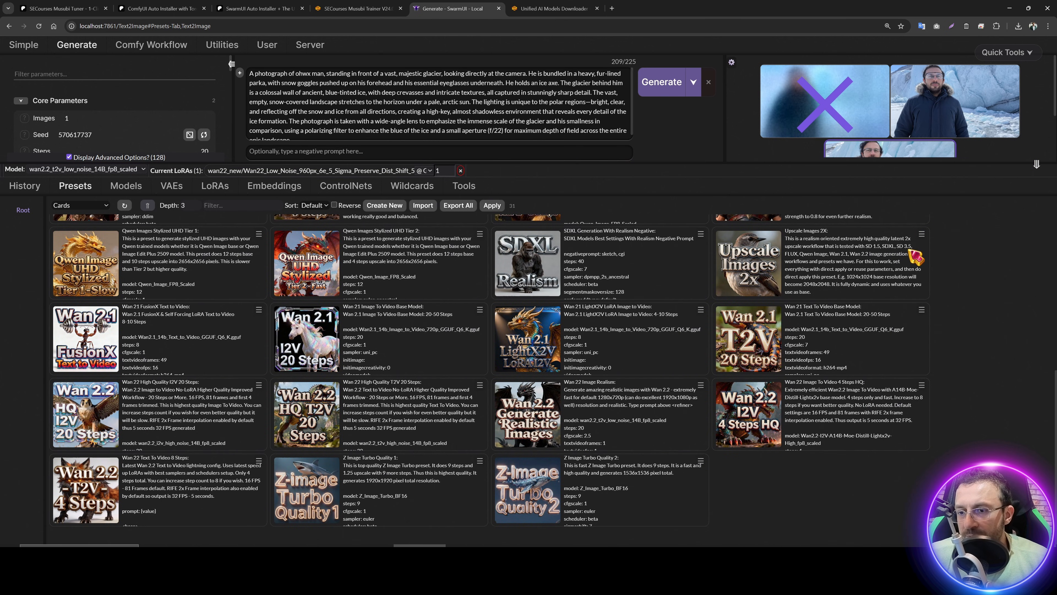
{"action": "left_click_drag", "start_coordinate": [546, 163], "coordinate": [537, 415]}
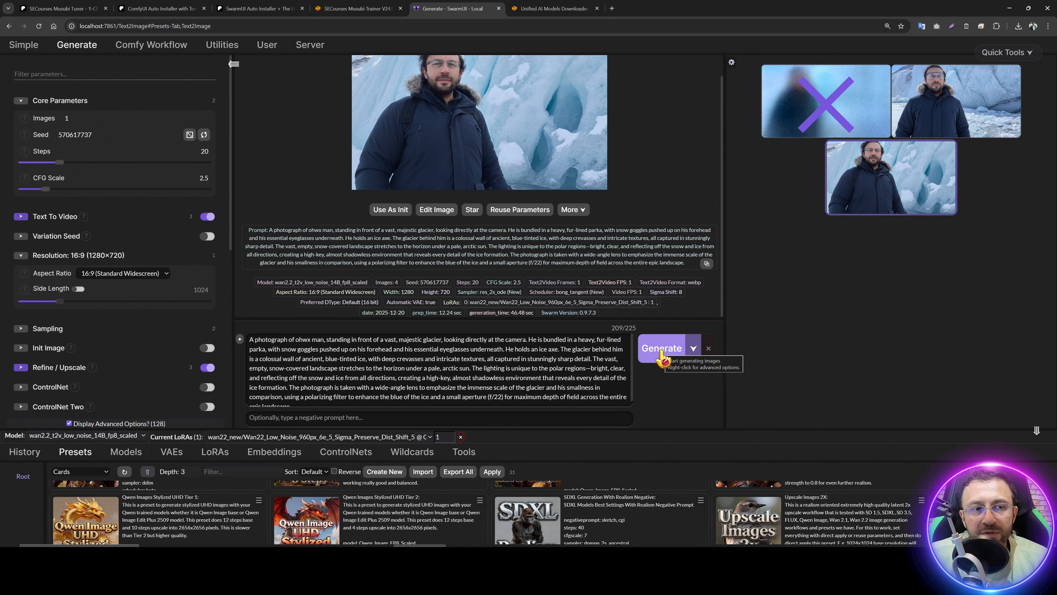
{"action": "left_click", "coordinate": [664, 349]}
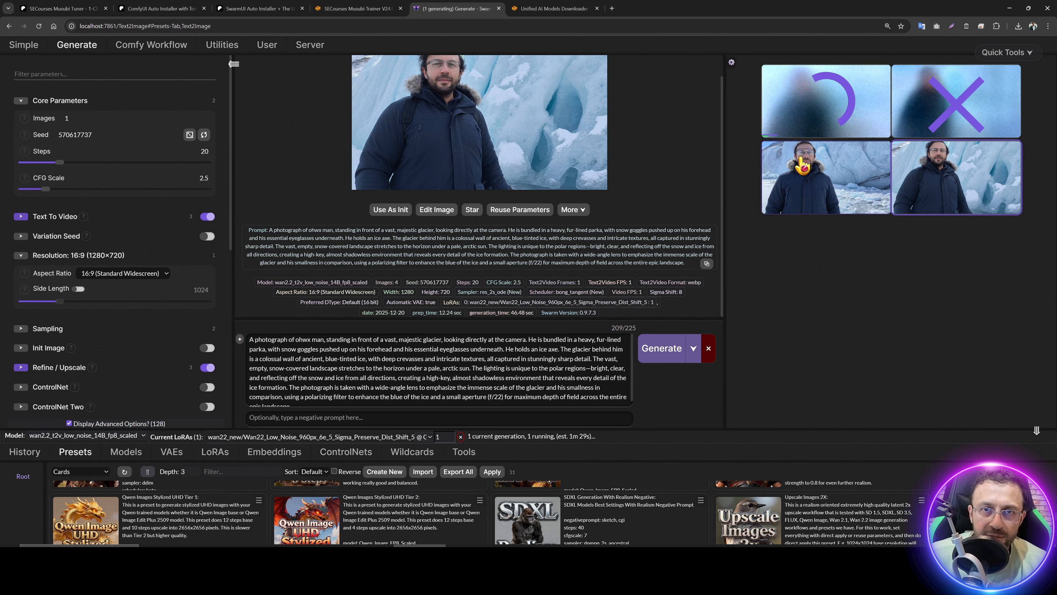
Step: Look through the models and LoRAs lists in an enlarged browsing area
{"action": "left_click", "coordinate": [126, 451]}
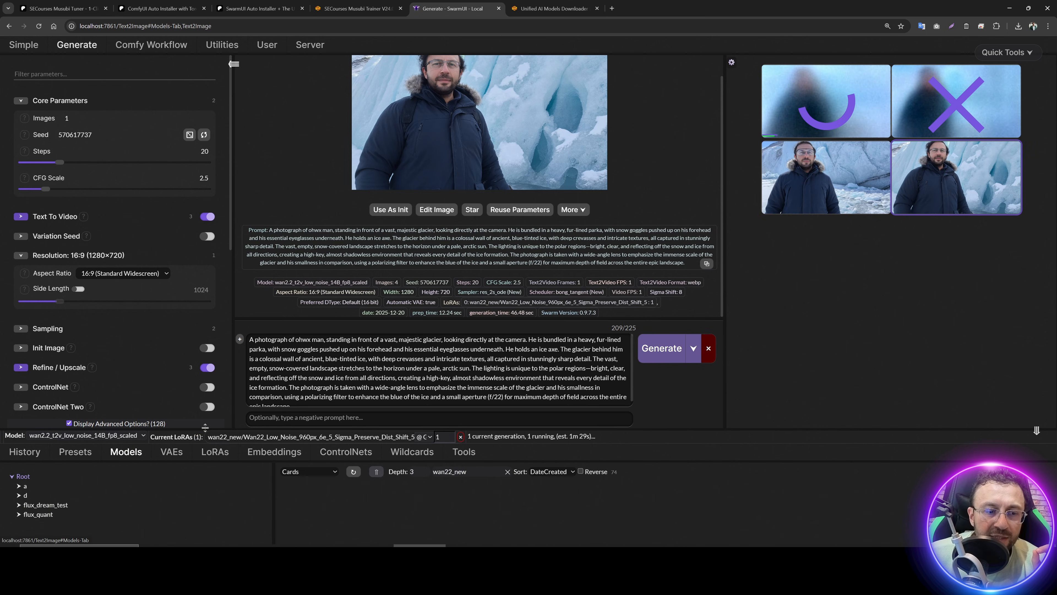
{"action": "left_click_drag", "start_coordinate": [210, 428], "coordinate": [213, 339]}
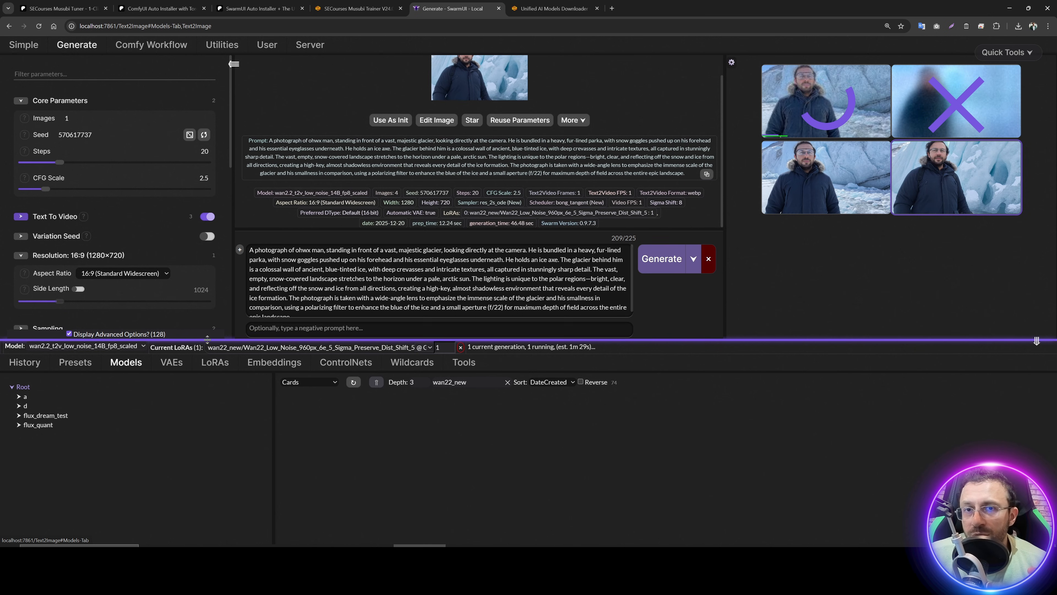
{"action": "left_click", "coordinate": [207, 215]}
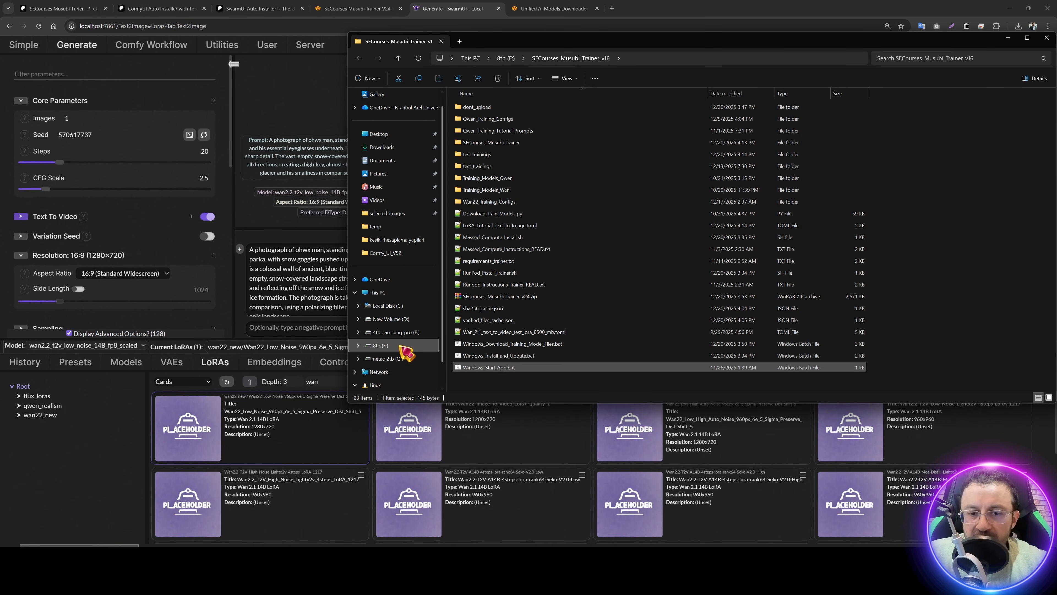
Step: In File Explorer, open the SwarmUI Models\Lora folder inside SwarmUI_Model_Downloader_v81 on drive F, then close the window
{"action": "left_click", "coordinate": [400, 345]}
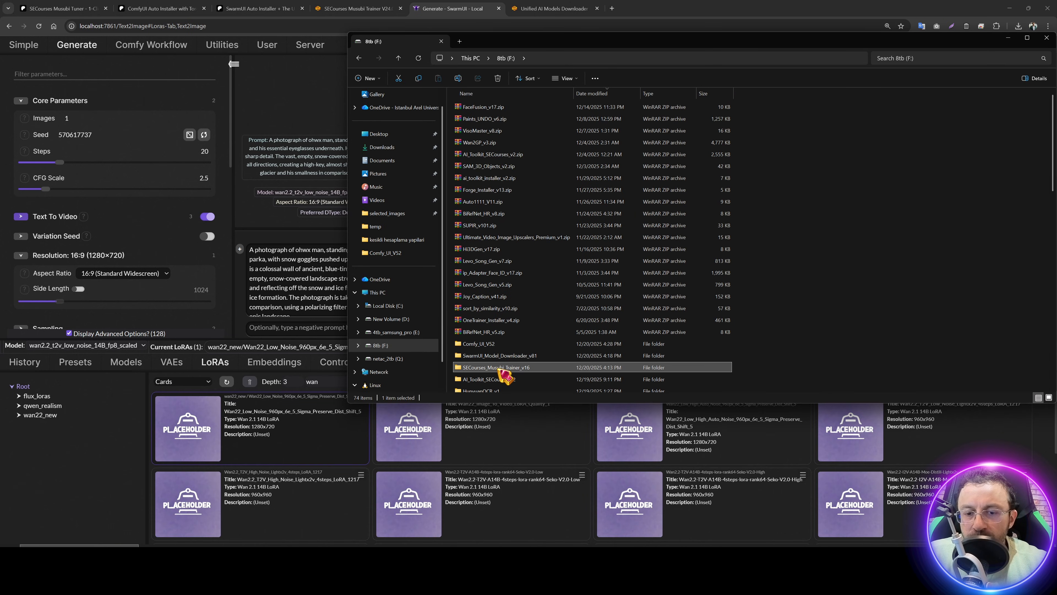
{"action": "double_click", "coordinate": [500, 355]}
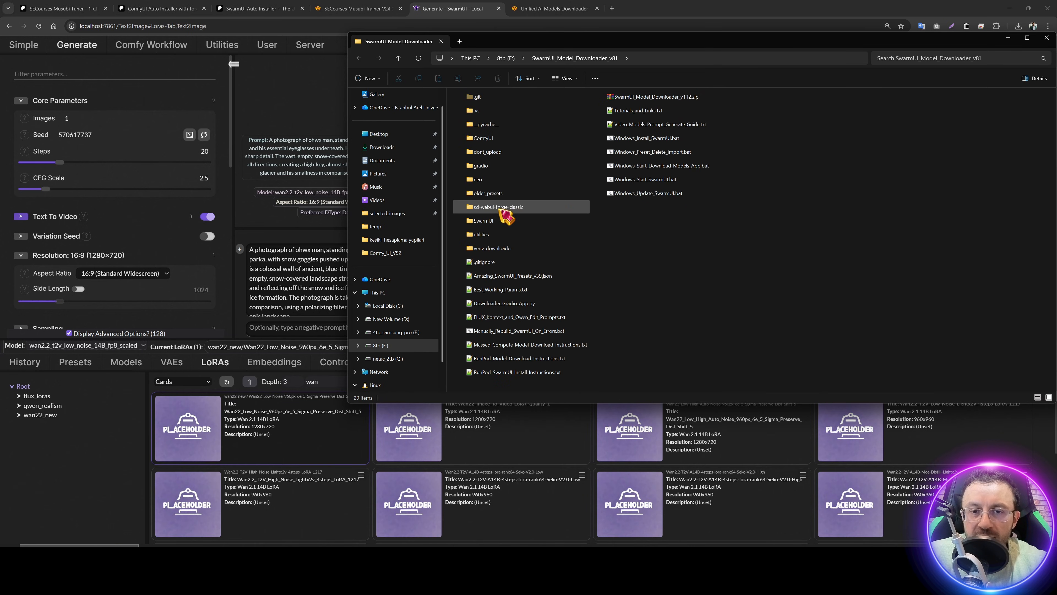
{"action": "double_click", "coordinate": [485, 221]}
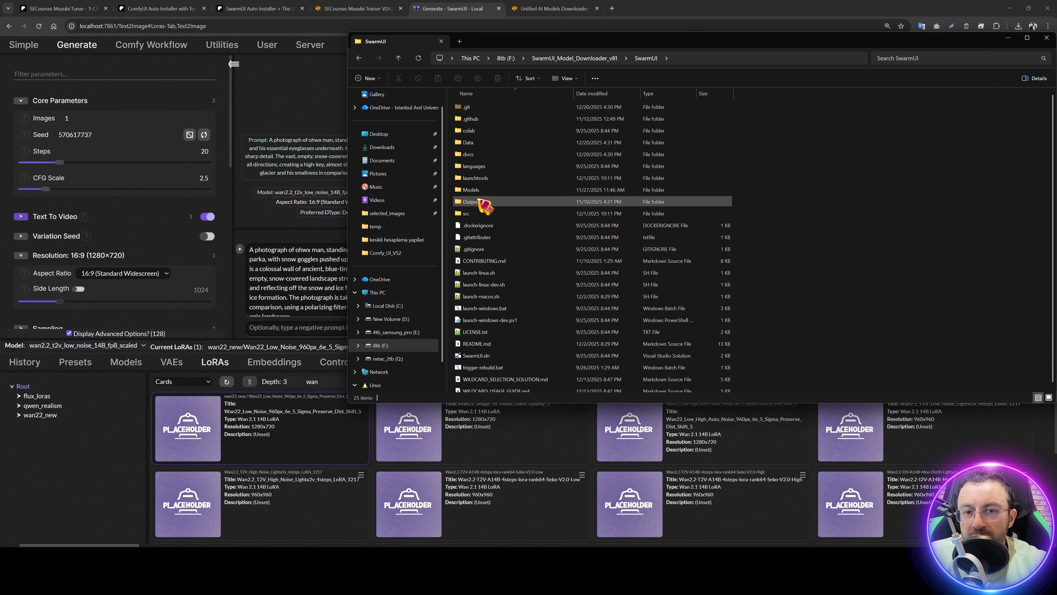
{"action": "double_click", "coordinate": [483, 190]}
{"action": "double_click", "coordinate": [480, 204]}
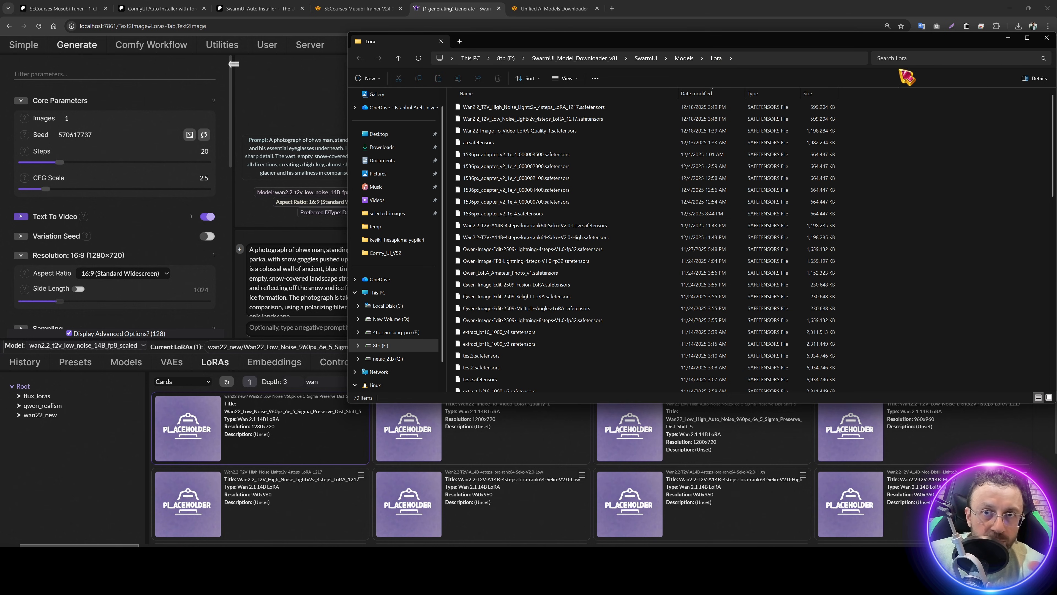
{"action": "left_click", "coordinate": [1047, 37]}
Step: View the preview of the image being generated and expand the Refine / Upscale settings to examine them
{"action": "left_click", "coordinate": [834, 114]}
{"action": "left_click", "coordinate": [835, 115]}
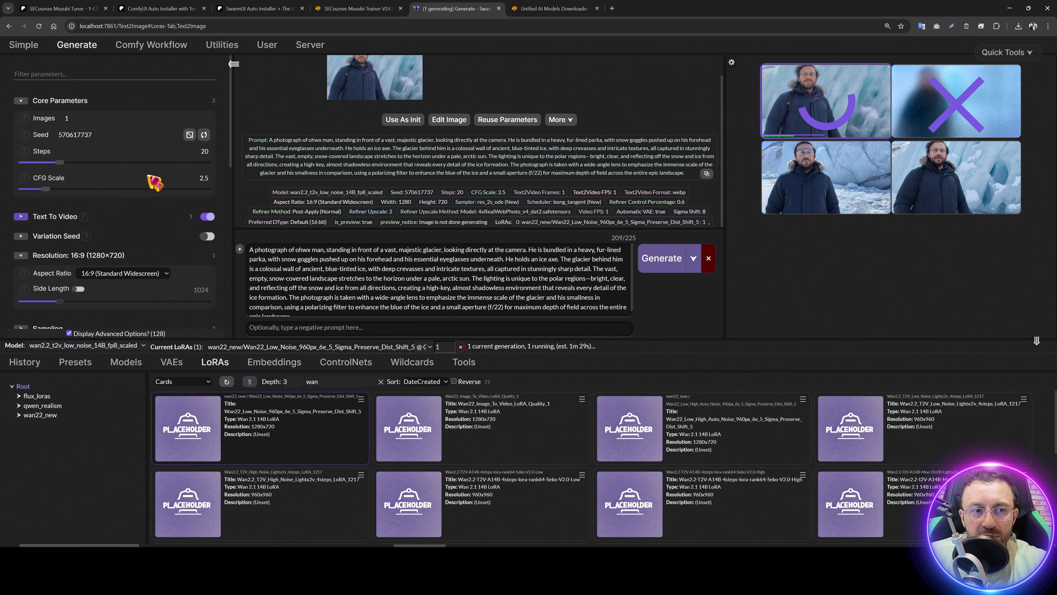
{"action": "scroll", "coordinate": [130, 276], "scroll_direction": "down", "scroll_amount": 3}
{"action": "left_click", "coordinate": [65, 249]}
{"action": "scroll", "coordinate": [141, 229], "scroll_direction": "down", "scroll_amount": 2}
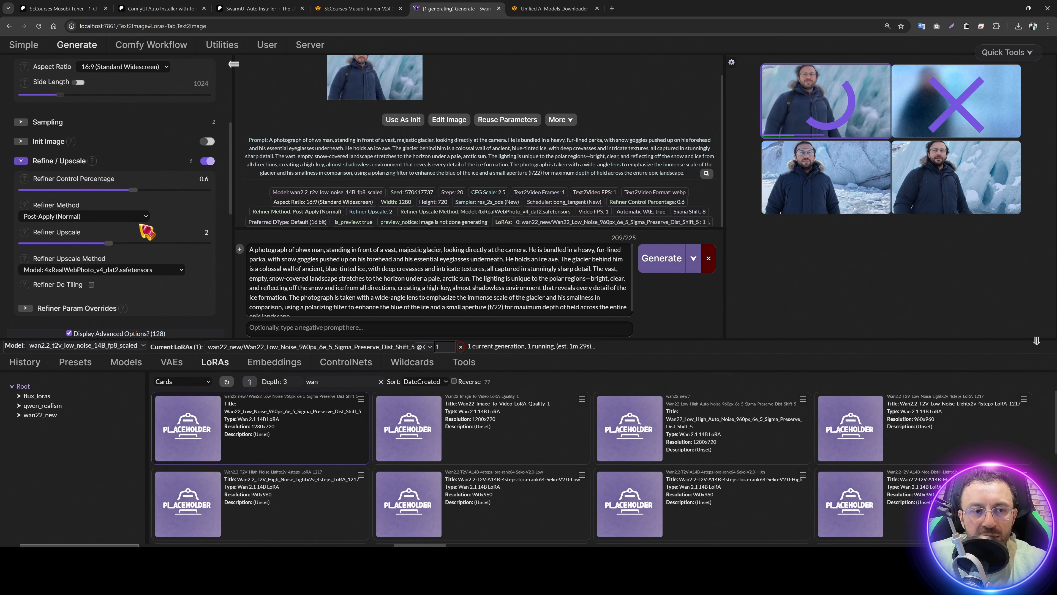
Step: Check the GPU usage in nvitop and open the finished upscaled glacier image from SwarmUI in its own browser tab
{"action": "key", "text": "alt+Tab"}
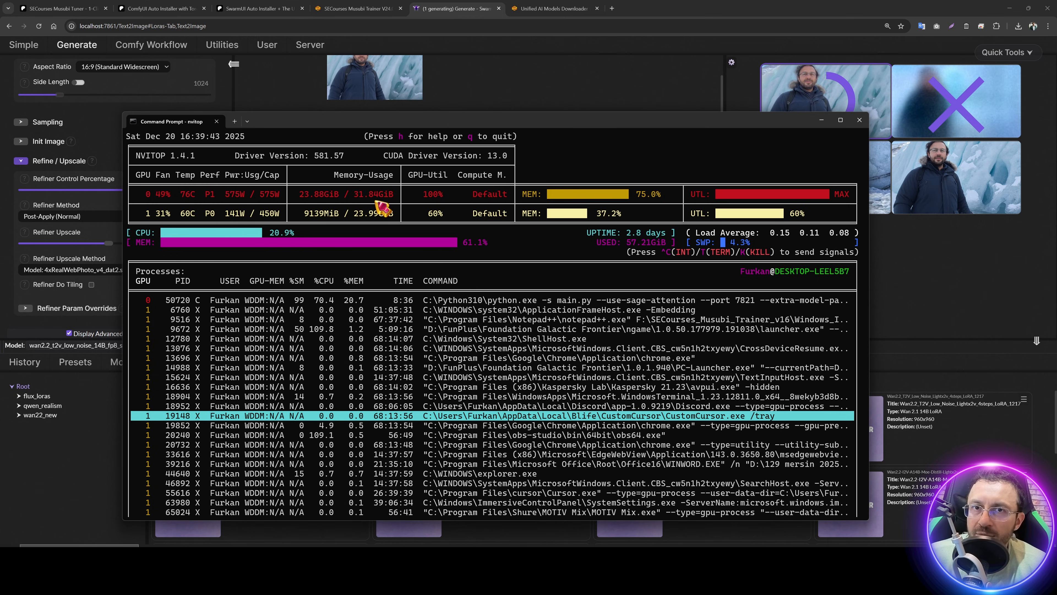
{"action": "left_click", "coordinate": [785, 79]}
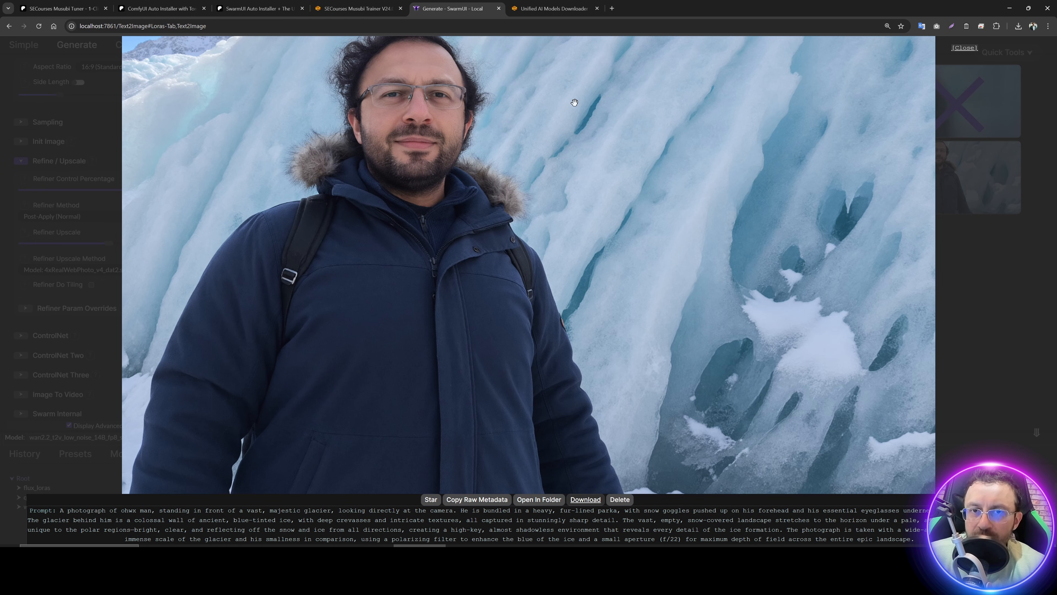
{"action": "right_click", "coordinate": [561, 141]}
{"action": "left_click", "coordinate": [606, 155]}
Step: Open the original 1280×720 glacier image in its own browser tab, ordered before the upscaled image's tab
{"action": "left_click", "coordinate": [978, 204]}
{"action": "right_click", "coordinate": [531, 131]}
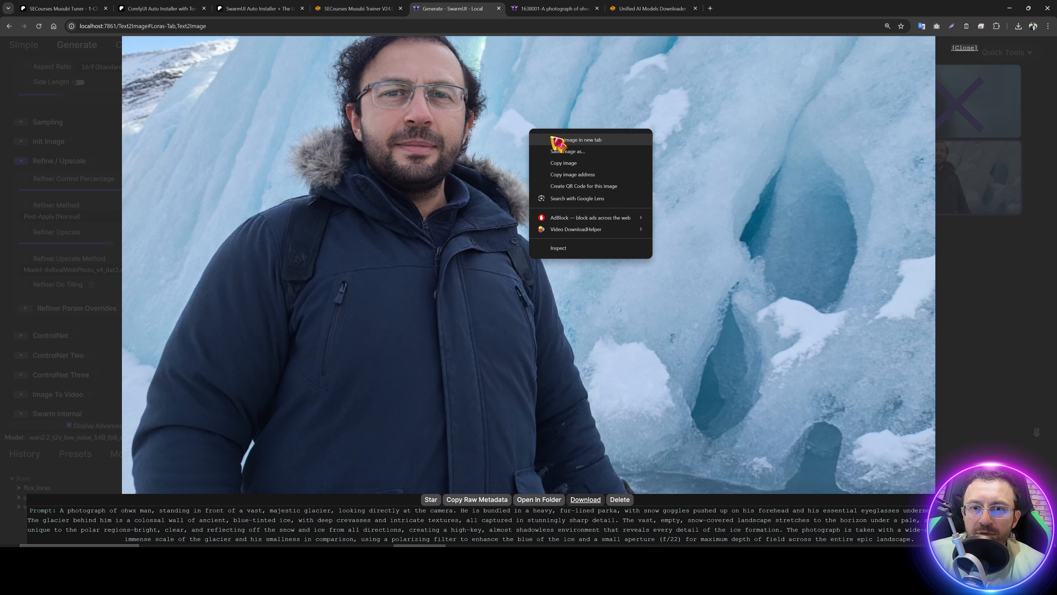
{"action": "left_click", "coordinate": [558, 143]}
{"action": "left_click_drag", "start_coordinate": [644, 7], "coordinate": [548, 8]}
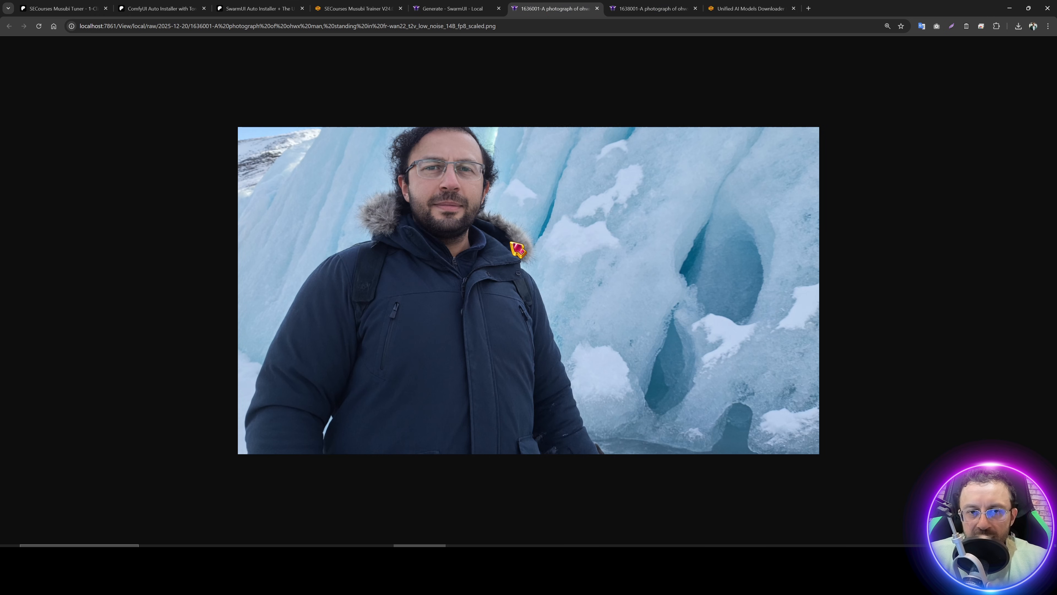
Step: Compare the original and upscaled glacier images side by side in their tabs, examining the face and background detail at different magnifications
{"action": "scroll", "coordinate": [516, 250], "scroll_direction": "up", "scroll_amount": 2}
{"action": "left_click", "coordinate": [644, 7]}
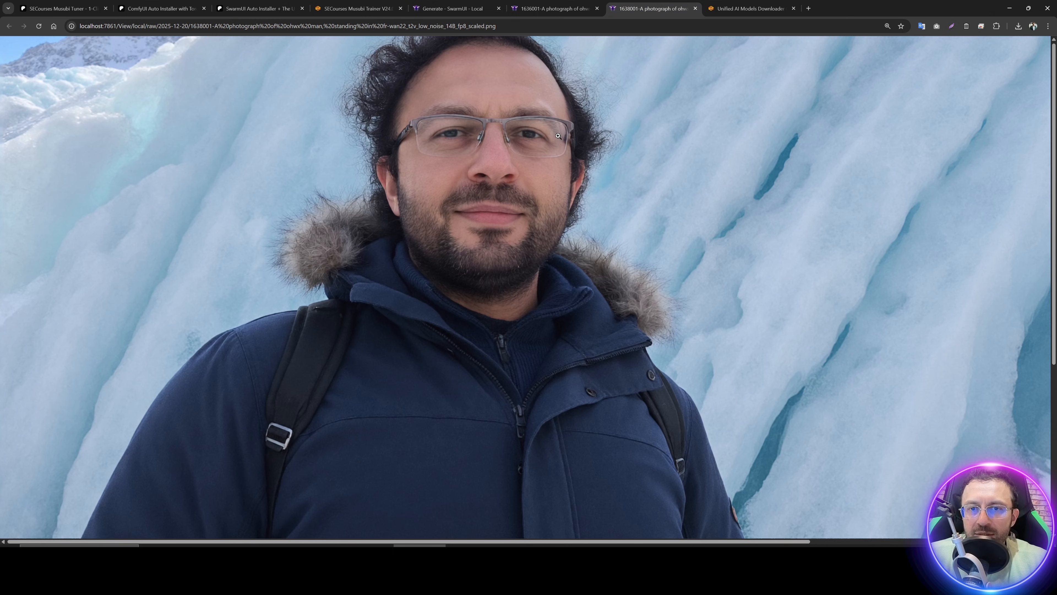
{"action": "scroll", "coordinate": [558, 135], "scroll_direction": "down", "scroll_amount": 1}
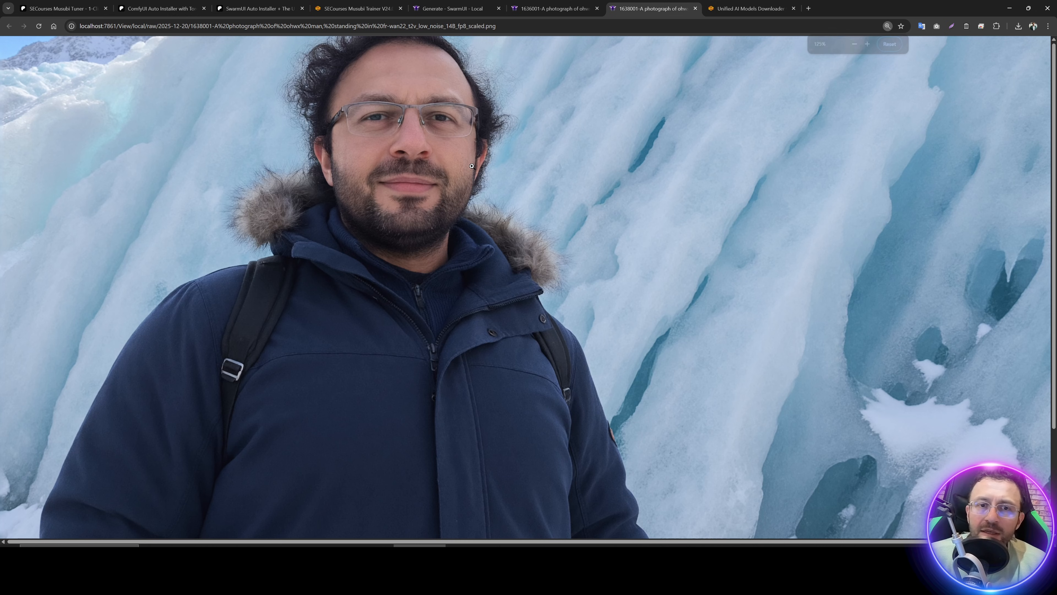
{"action": "left_click", "coordinate": [407, 142]}
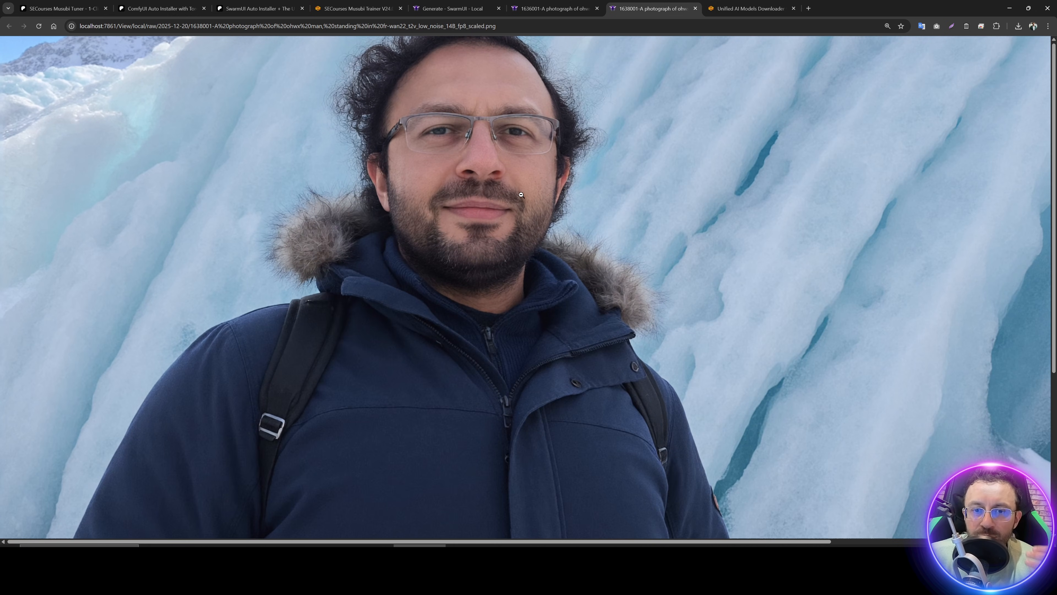
{"action": "left_click", "coordinate": [566, 8]}
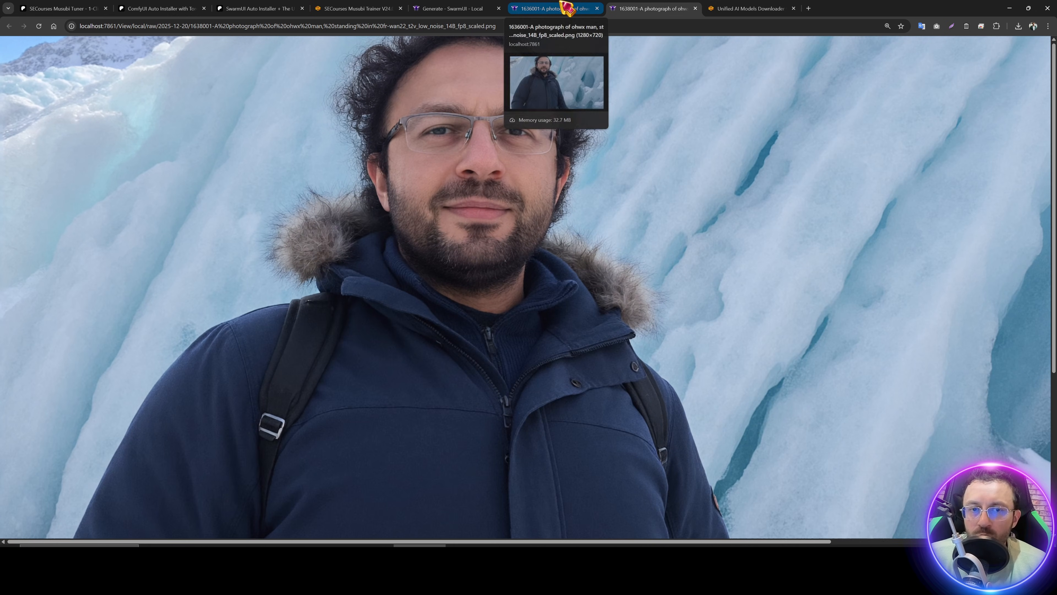
{"action": "left_click", "coordinate": [567, 8]}
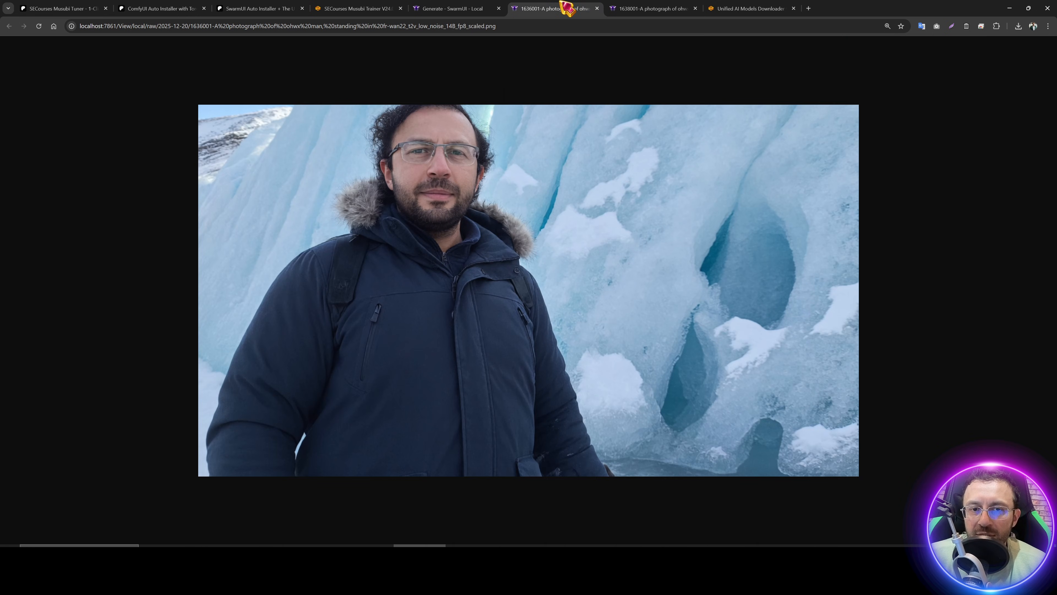
{"action": "left_click", "coordinate": [638, 8]}
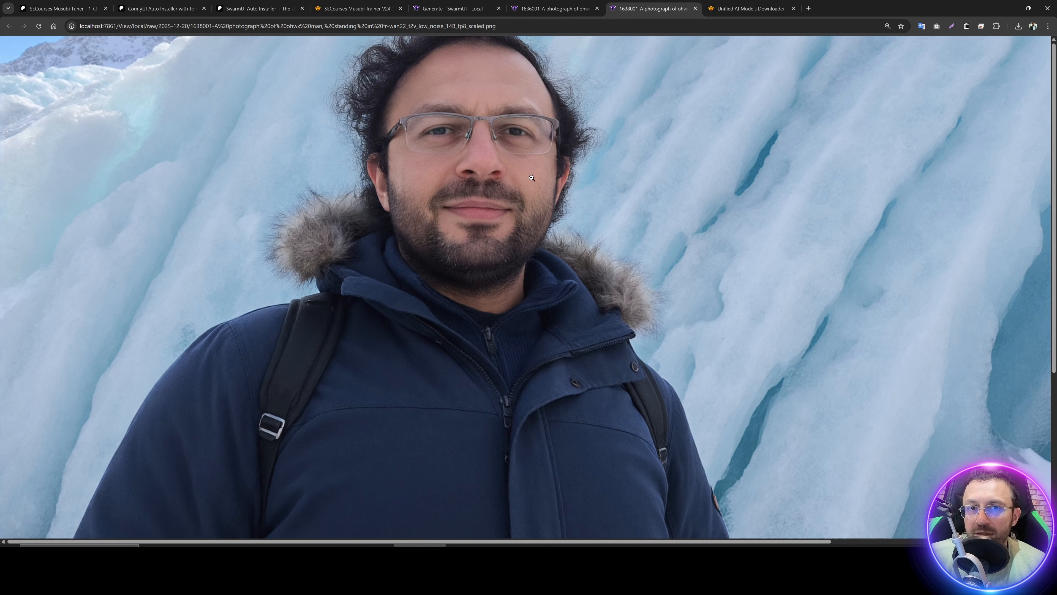
Step: Return to the SwarmUI generation page, close the enlarged image and turn off Refine / Upscale
{"action": "left_click", "coordinate": [465, 8]}
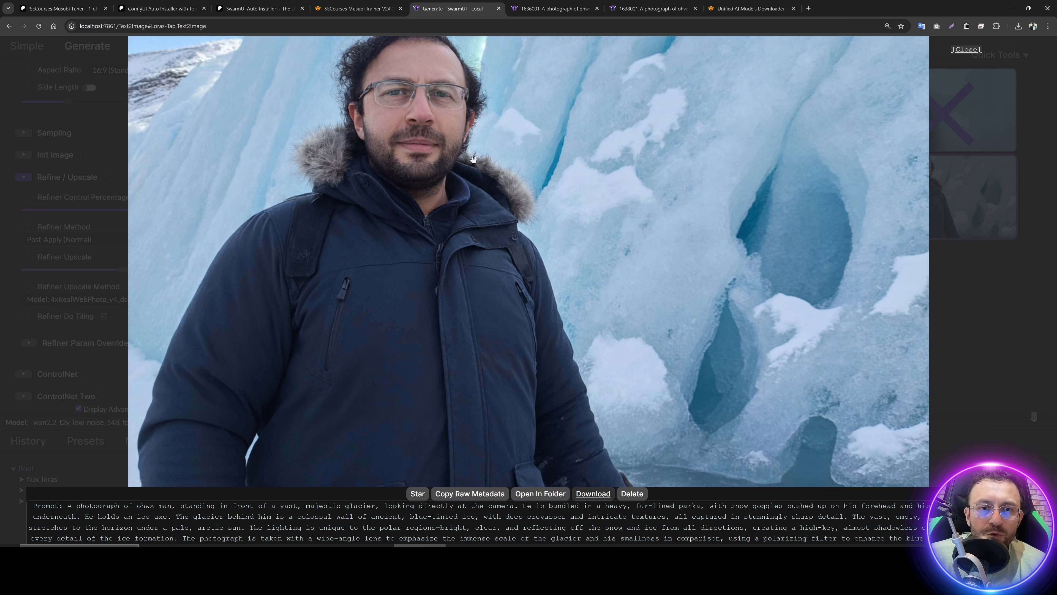
{"action": "left_click", "coordinate": [998, 302]}
{"action": "scroll", "coordinate": [130, 229], "scroll_direction": "up", "scroll_amount": 2}
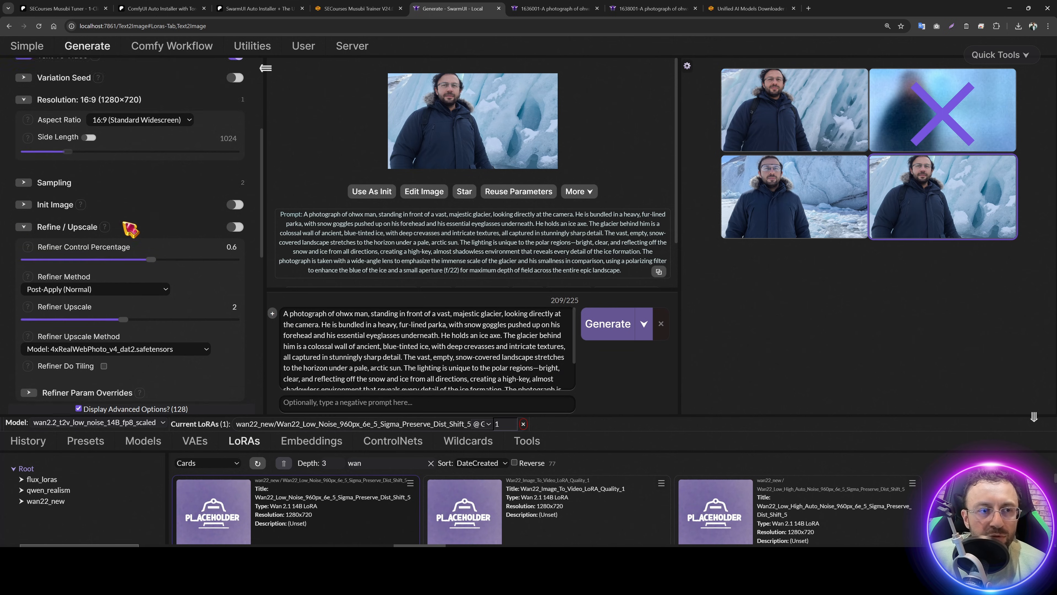
Step: Set a custom resolution of 1920×1080 and generate the image
{"action": "scroll", "coordinate": [131, 228], "scroll_direction": "up", "scroll_amount": 3}
{"action": "left_click", "coordinate": [125, 236]}
{"action": "left_click", "coordinate": [108, 387]}
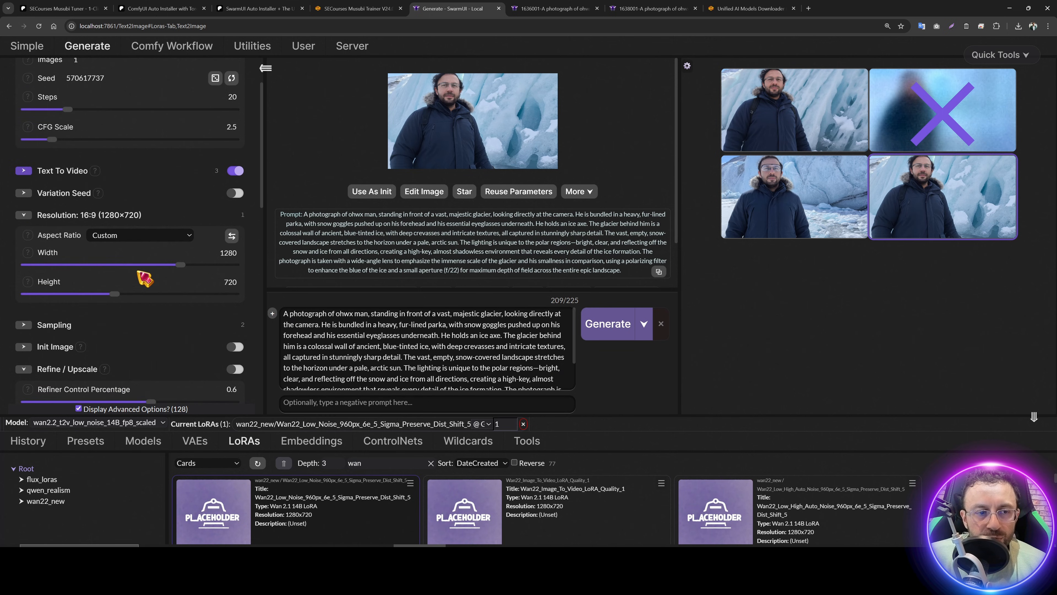
{"action": "type", "text": "1920"}
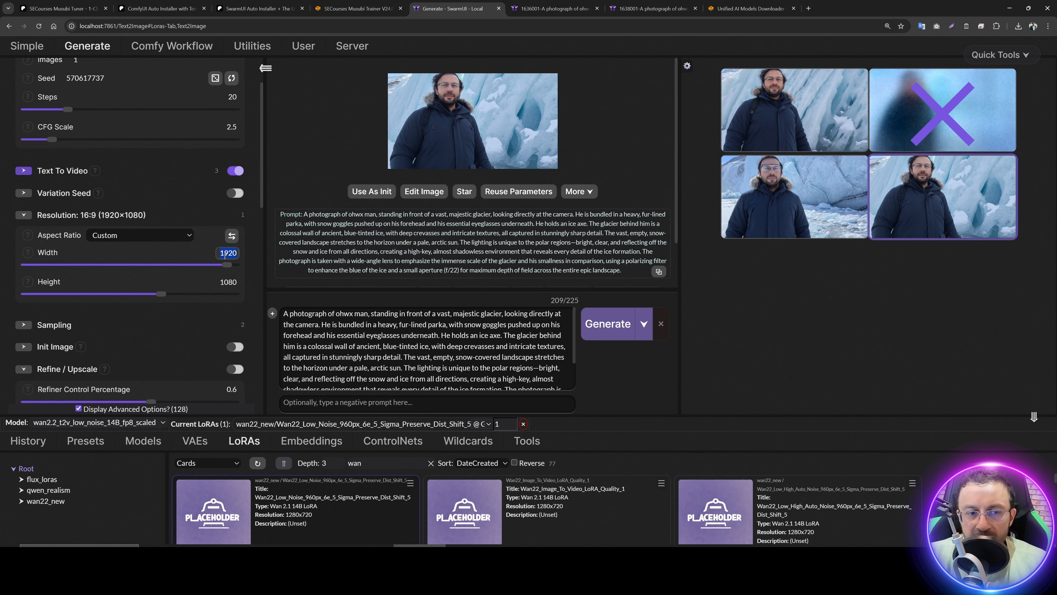
{"action": "left_click", "coordinate": [223, 277]}
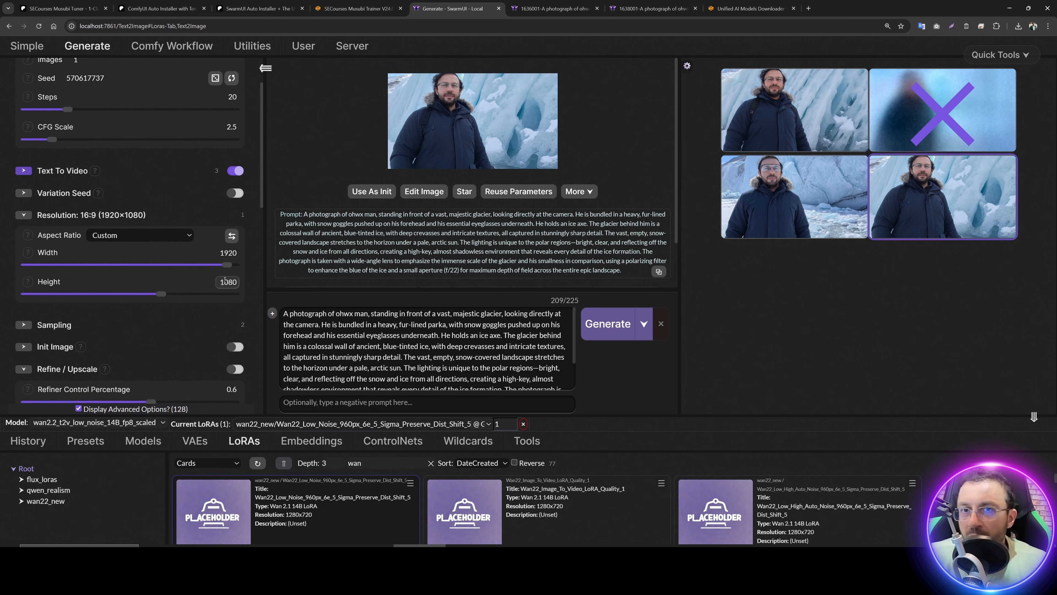
{"action": "left_click", "coordinate": [608, 327]}
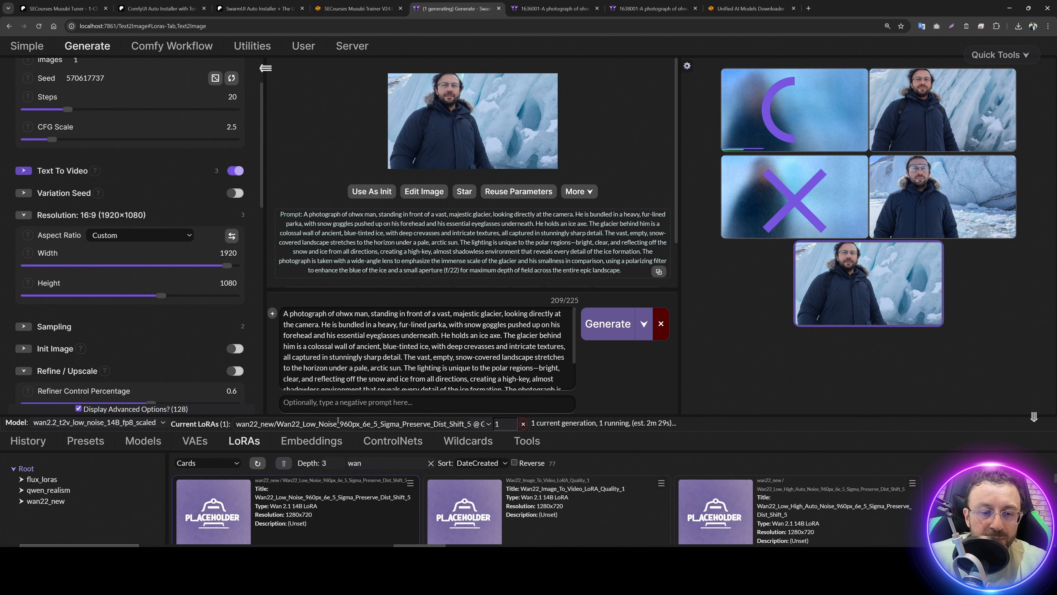
Step: Enlarge the model browser, filter the models by "low" and open the metadata of wan2.2_t2v_low_noise_14B_fp8_scaled for editing
{"action": "left_click_drag", "start_coordinate": [342, 418], "coordinate": [169, 344]}
{"action": "left_click", "coordinate": [143, 325]}
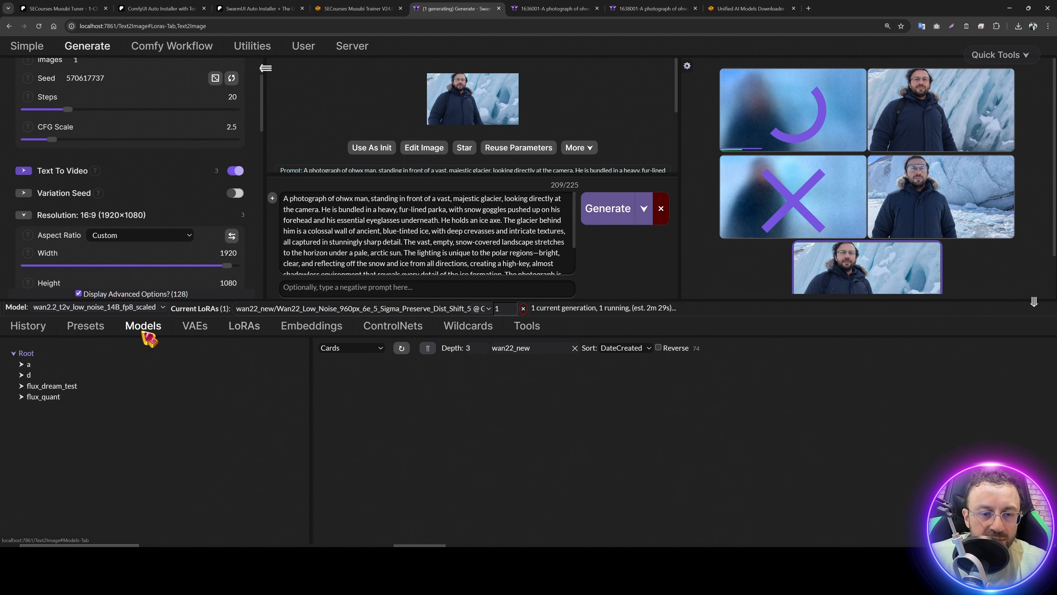
{"action": "type", "text": "low"}
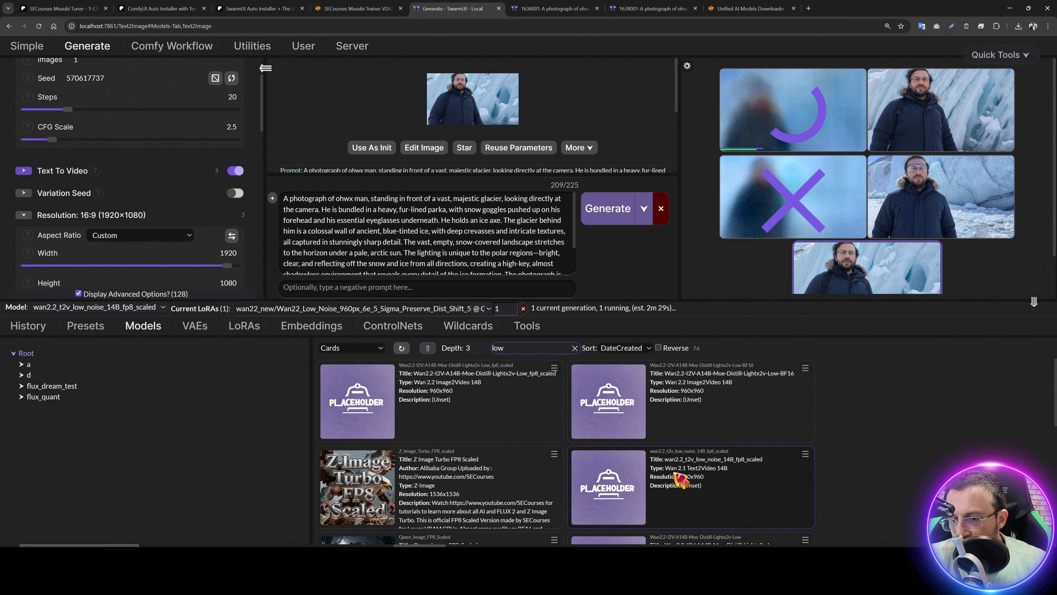
{"action": "left_click_drag", "start_coordinate": [727, 484], "coordinate": [685, 462]}
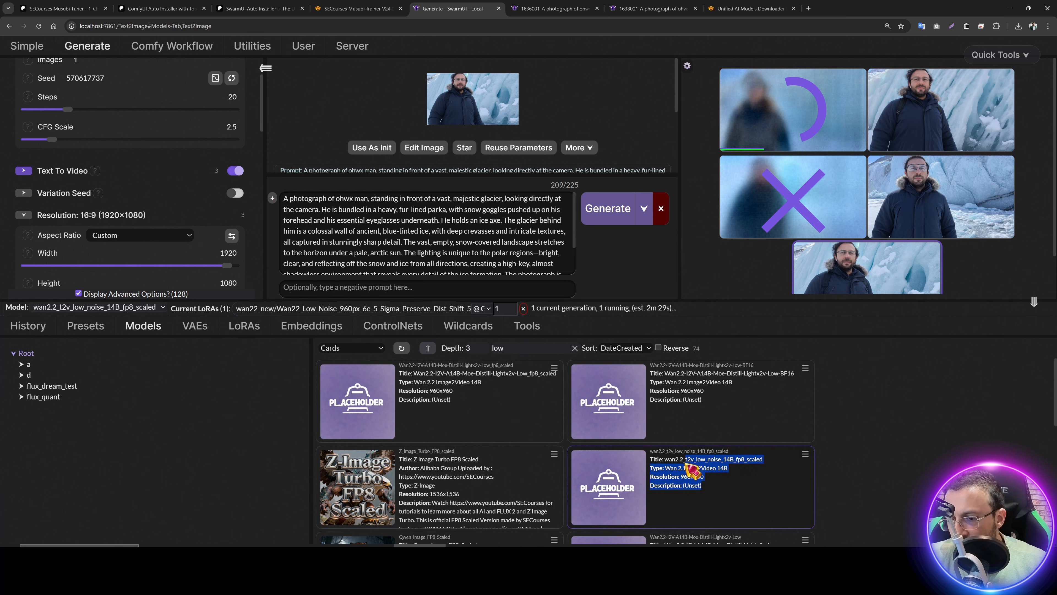
{"action": "left_click", "coordinate": [806, 454]}
{"action": "left_click", "coordinate": [831, 498]}
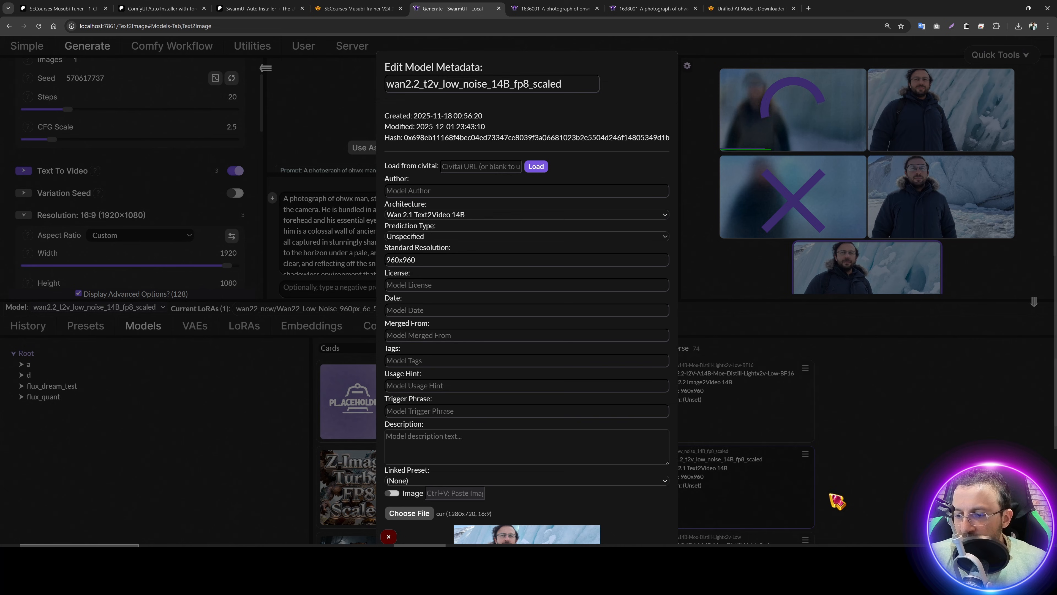
Step: Save the model's standard resolution as 1280x1280 and reload the model by switching to Z_Image_Turbo_FP8_scaled and back
{"action": "double_click", "coordinate": [435, 259]}
{"action": "type", "text": "120"}
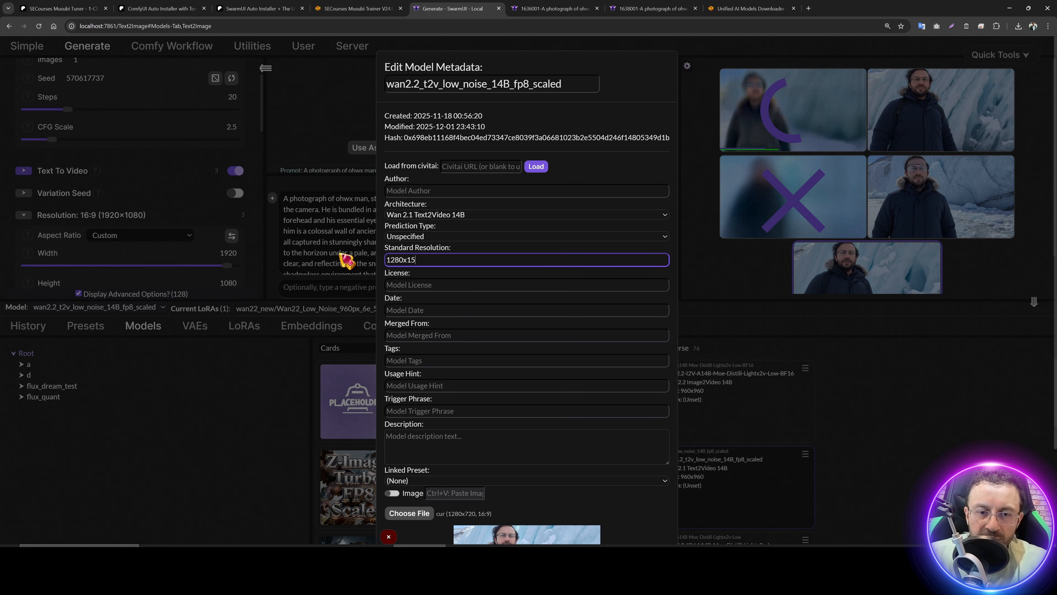
{"action": "type", "text": "0x1280"}
{"action": "scroll", "coordinate": [581, 225], "scroll_direction": "down", "scroll_amount": 3}
{"action": "left_click", "coordinate": [615, 509]}
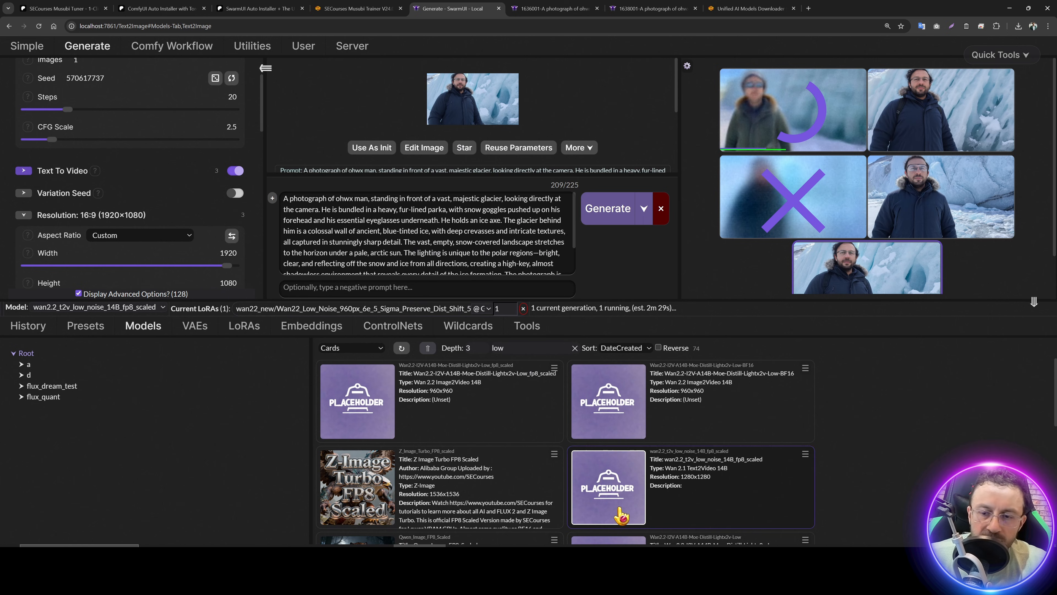
{"action": "left_click", "coordinate": [349, 485]}
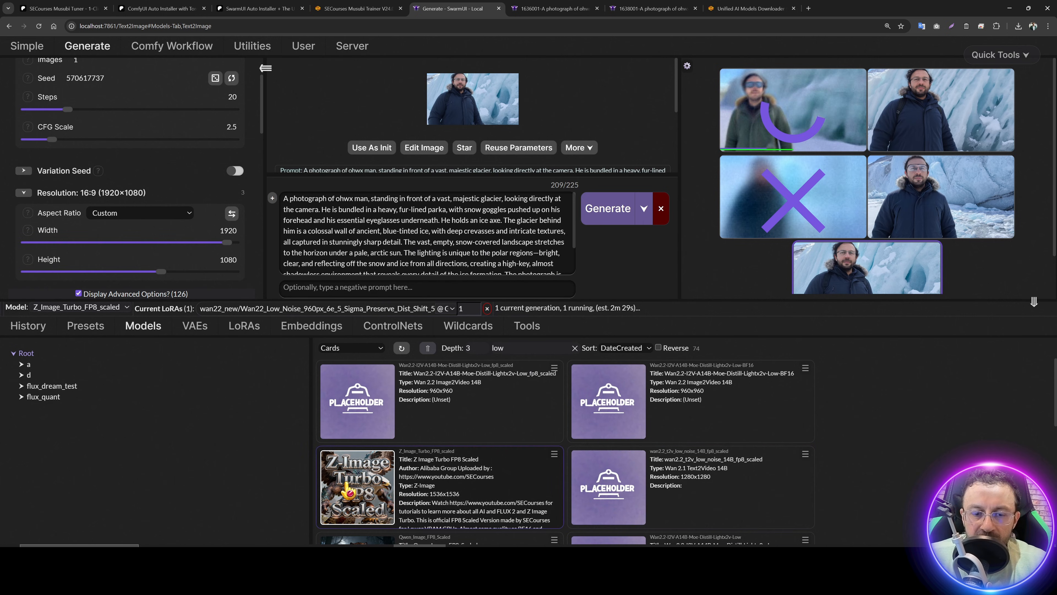
{"action": "left_click", "coordinate": [611, 474]}
Step: Set the aspect ratio to 16:9 (Standard Widescreen) and queue another image generation
{"action": "scroll", "coordinate": [188, 237], "scroll_direction": "down", "scroll_amount": 1}
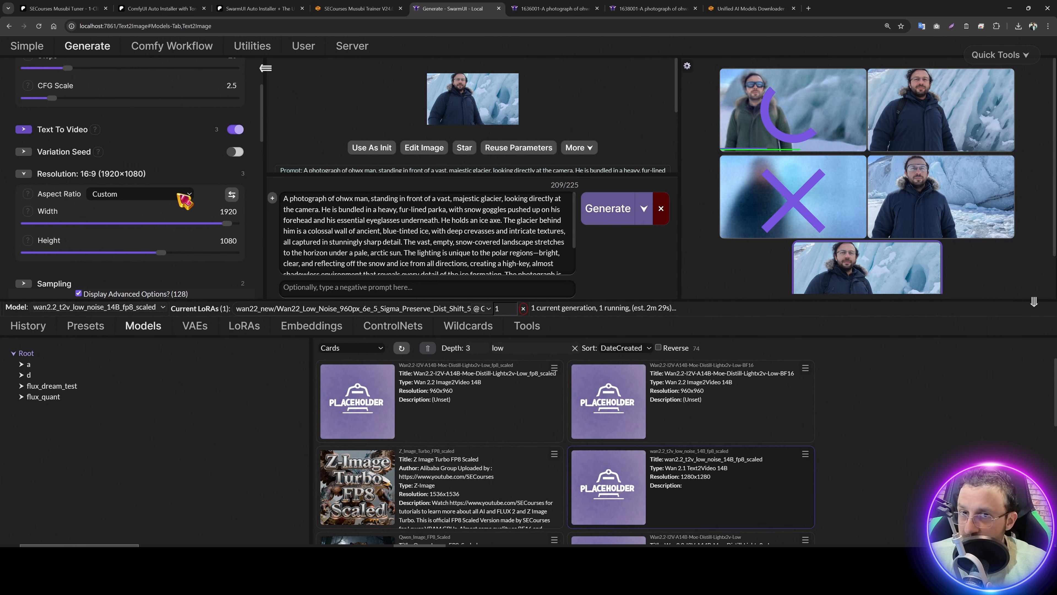
{"action": "left_click", "coordinate": [153, 196]}
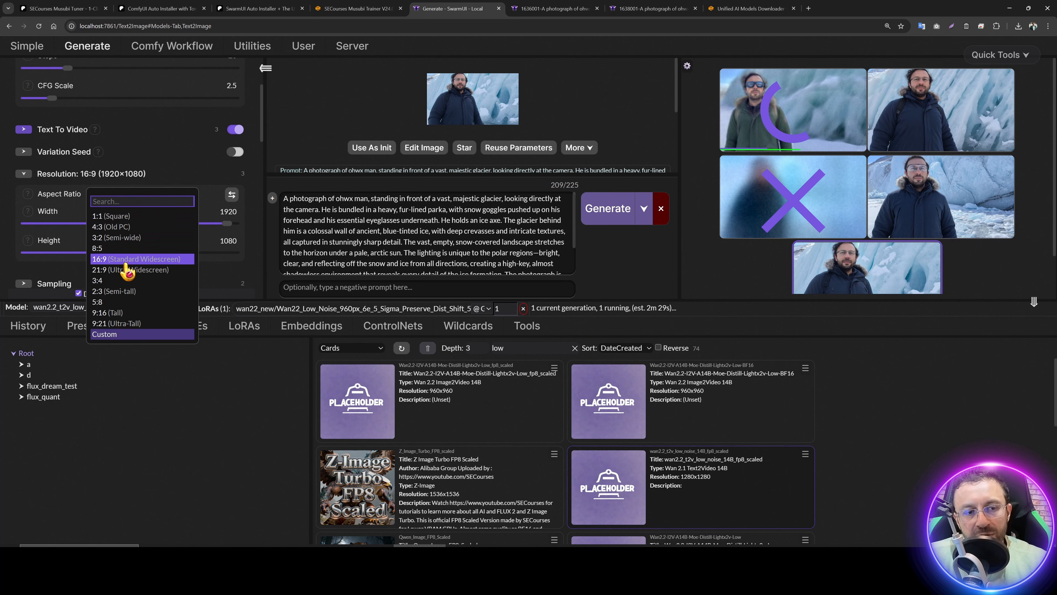
{"action": "left_click", "coordinate": [133, 258]}
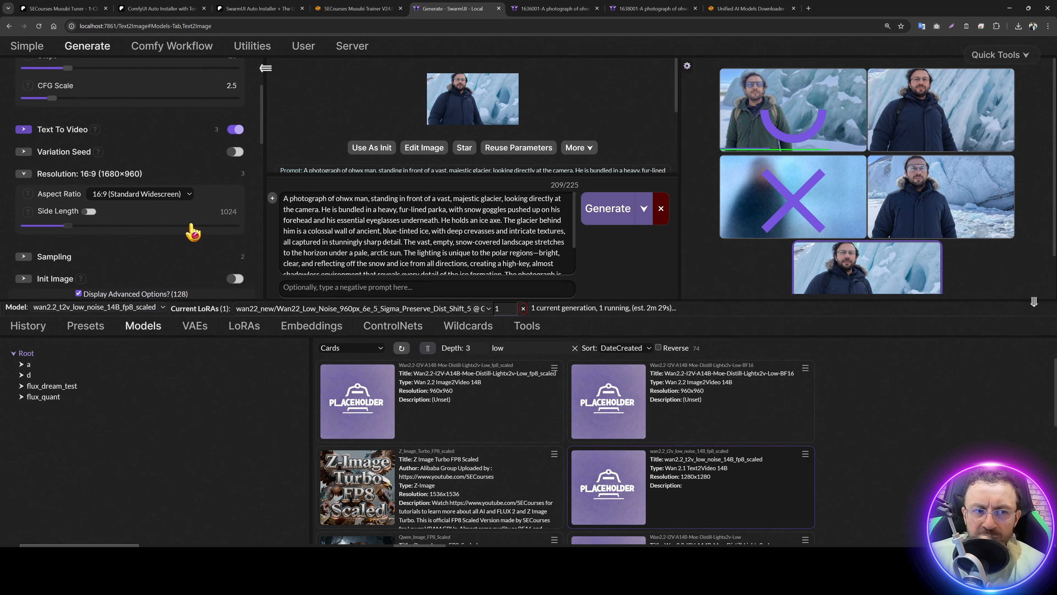
{"action": "left_click", "coordinate": [596, 217]}
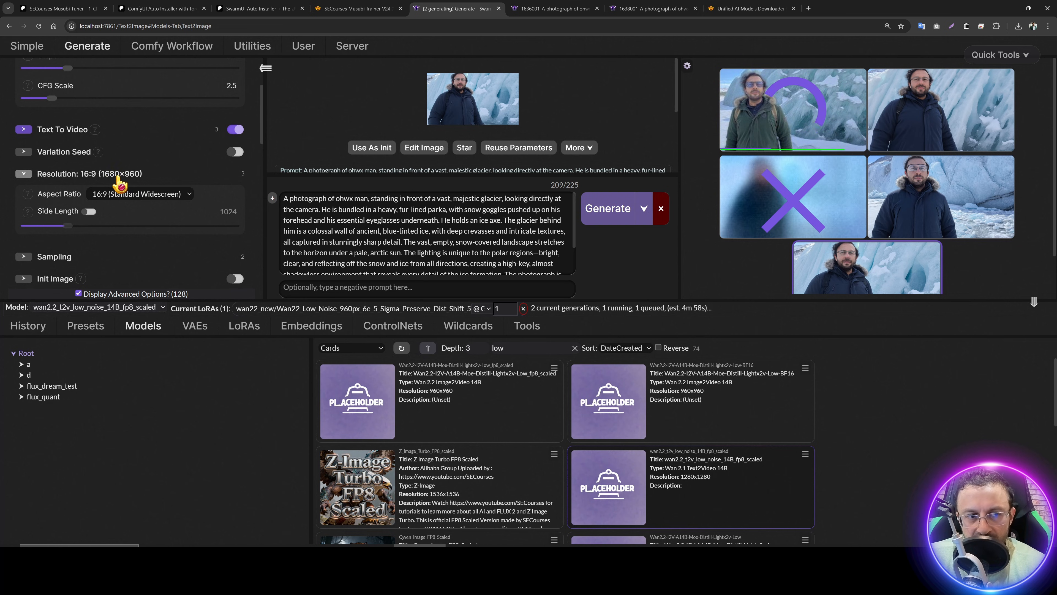
Step: Inspect the newly generated 1920×1080 glacier image enlarged, and review the standard resolution listed for the low-noise model
{"action": "left_click", "coordinate": [804, 120]}
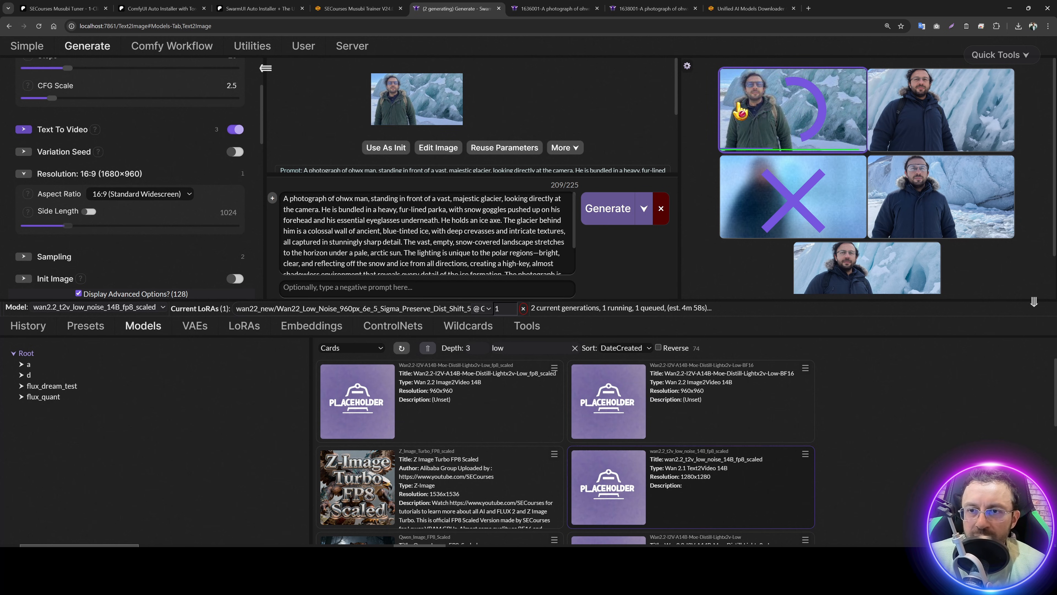
{"action": "left_click", "coordinate": [808, 126]}
{"action": "scroll", "coordinate": [234, 92], "scroll_direction": "up", "scroll_amount": 4}
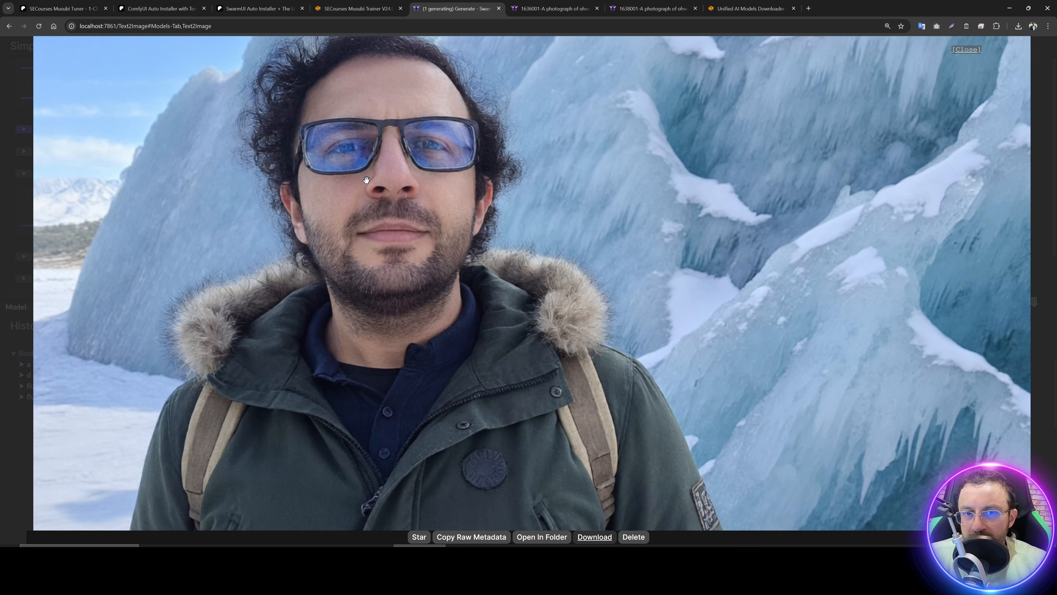
{"action": "scroll", "coordinate": [389, 177], "scroll_direction": "down", "scroll_amount": 5}
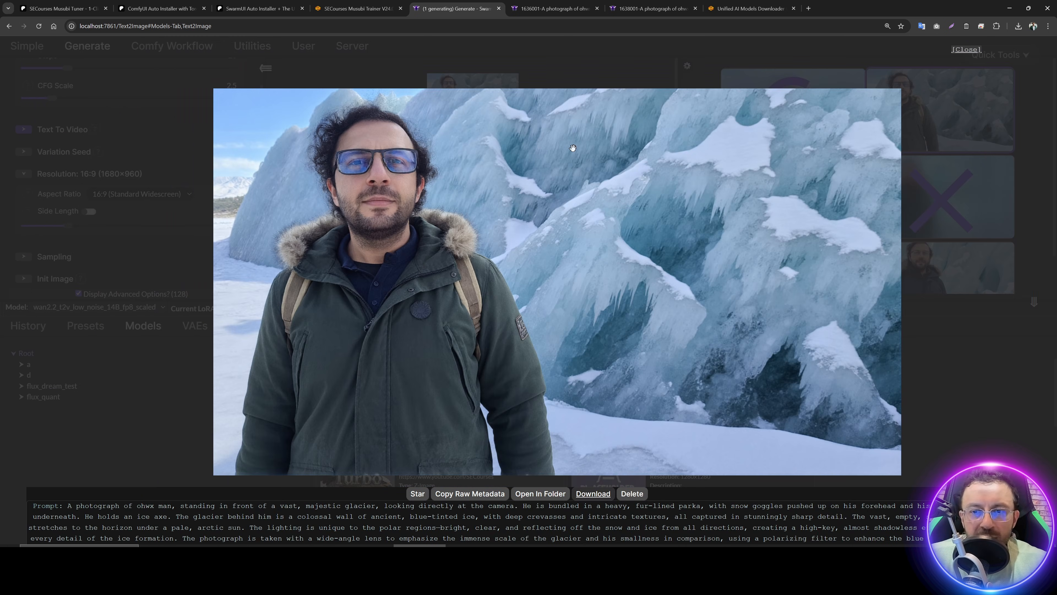
{"action": "left_click", "coordinate": [951, 159]}
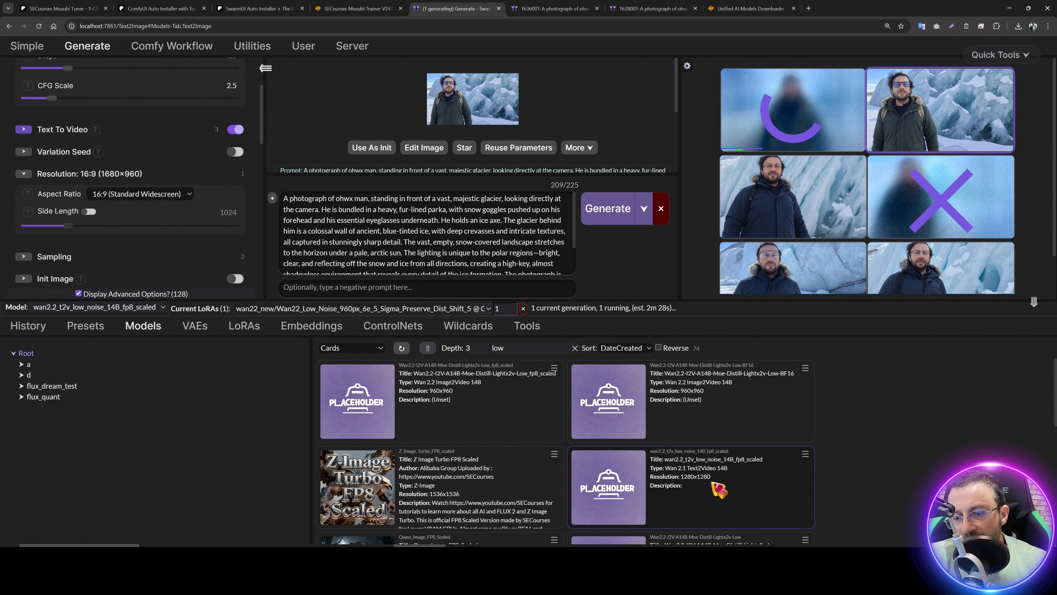
{"action": "left_click_drag", "start_coordinate": [712, 477], "coordinate": [685, 478]}
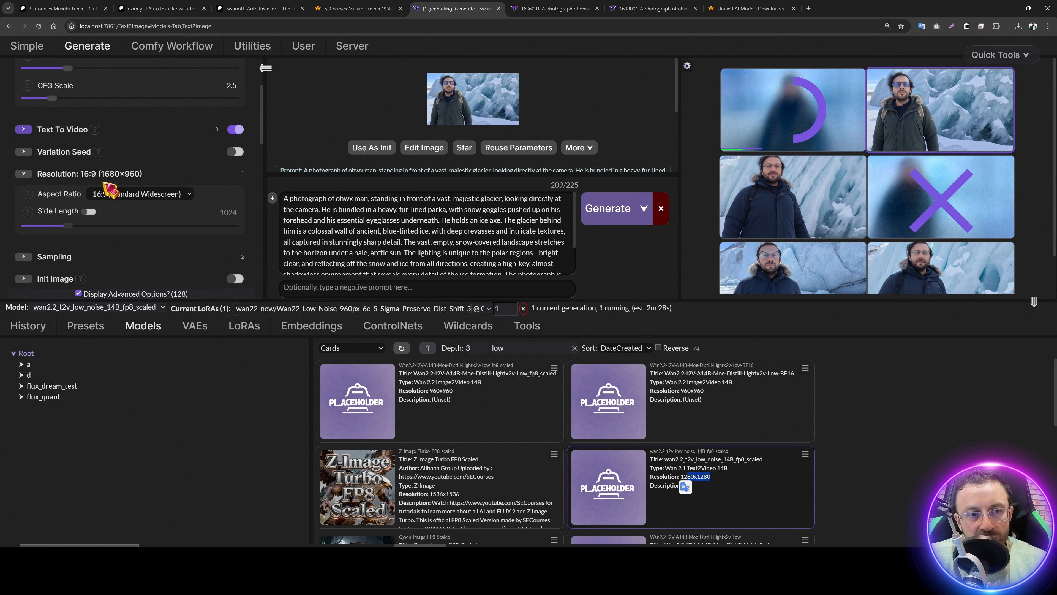
Step: Open the raw/wan22 folder in the image history
{"action": "scroll", "coordinate": [131, 223], "scroll_direction": "down", "scroll_amount": 3}
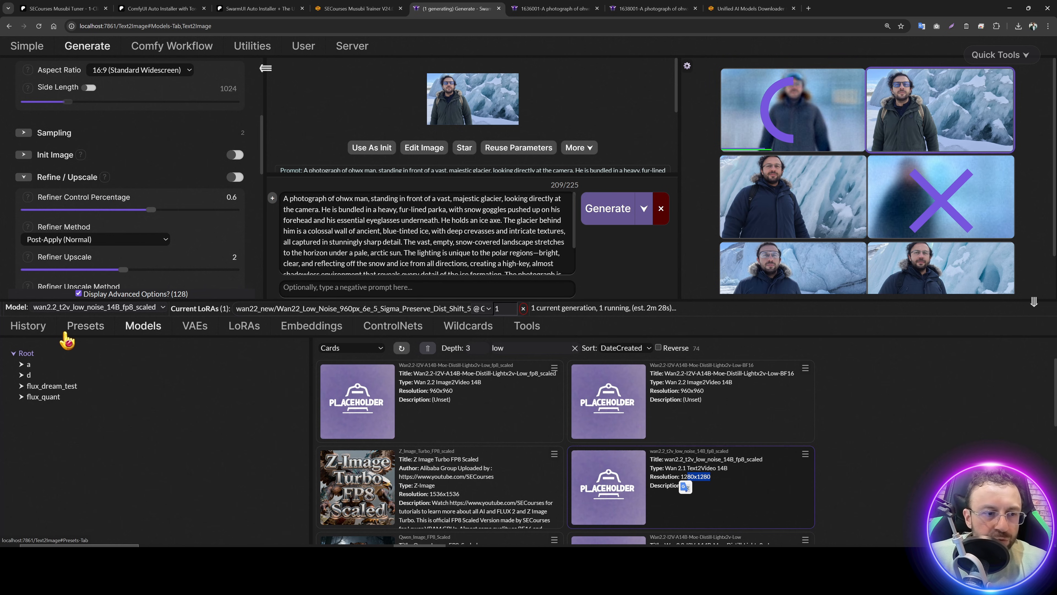
{"action": "left_click", "coordinate": [36, 328]}
{"action": "left_click", "coordinate": [33, 364]}
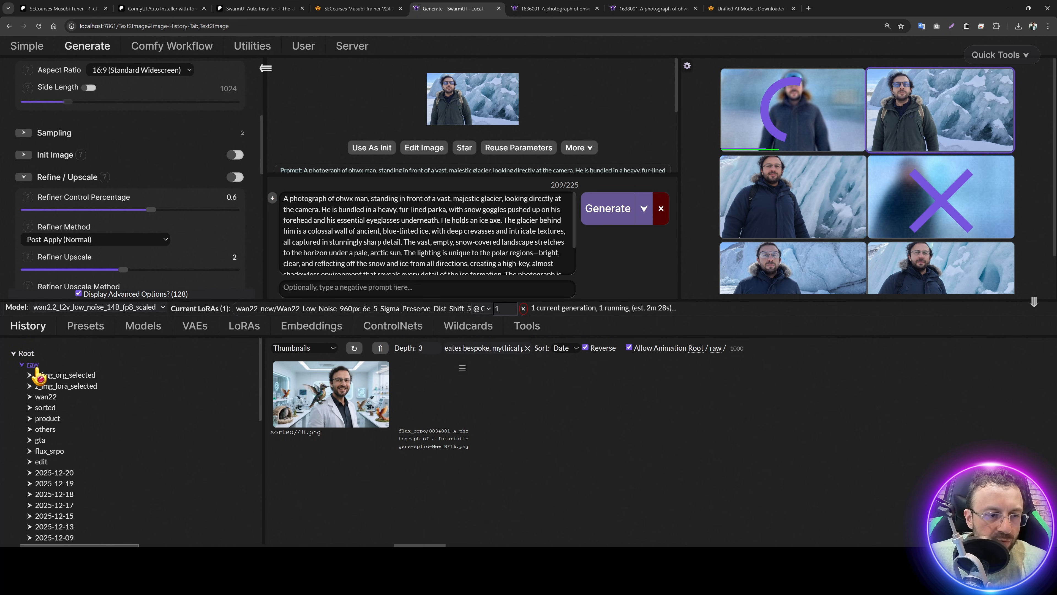
{"action": "left_click", "coordinate": [46, 397]}
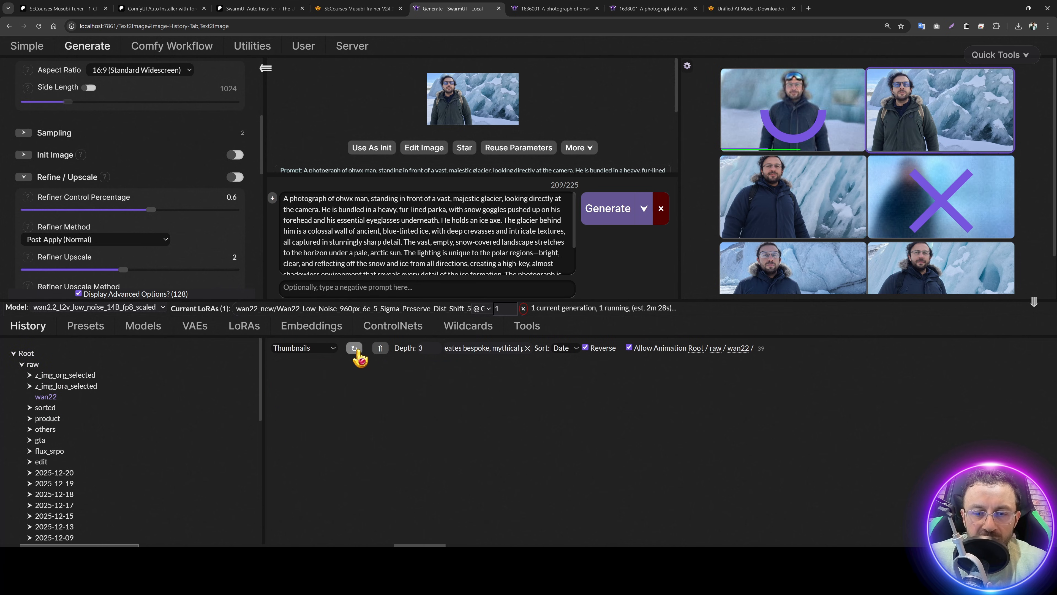
Step: Clear the image history filter and open the medieval knight image 125.png in a new browser tab
{"action": "left_click", "coordinate": [527, 348]}
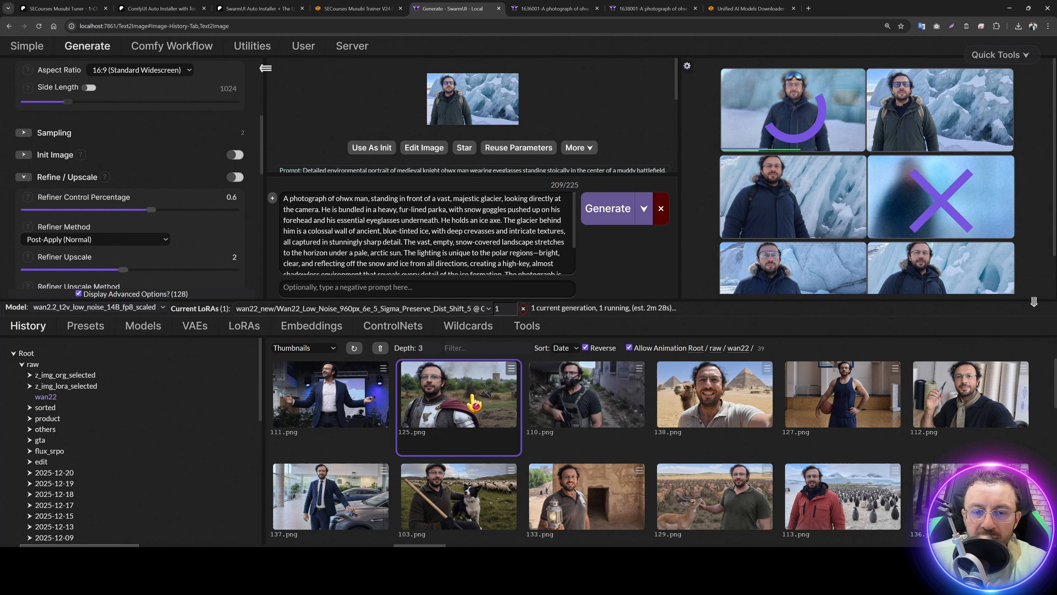
{"action": "left_click", "coordinate": [450, 392]}
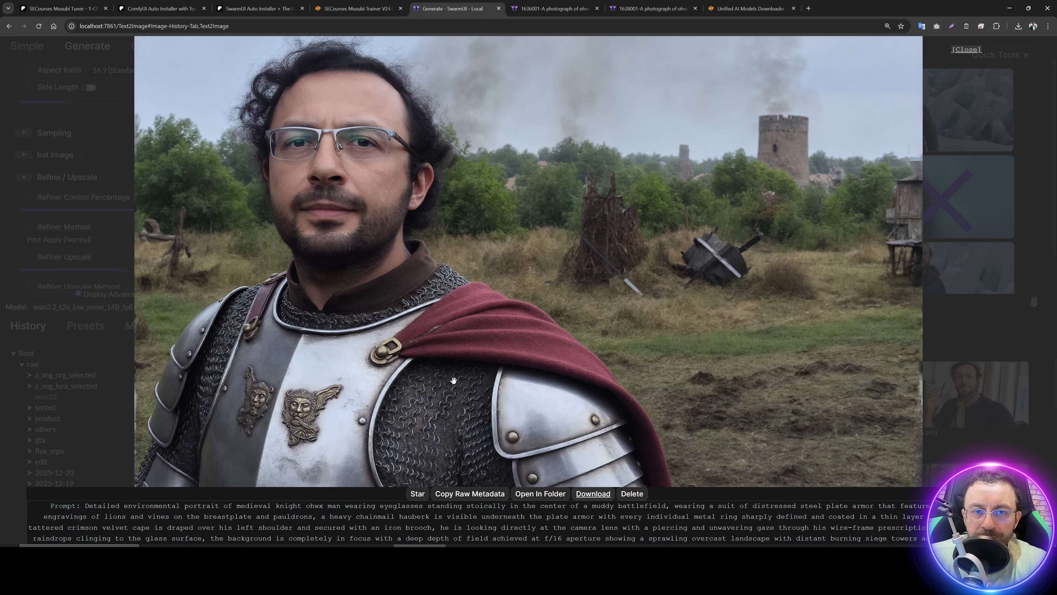
{"action": "right_click", "coordinate": [459, 173]}
{"action": "left_click", "coordinate": [485, 182]}
{"action": "left_click", "coordinate": [743, 9]}
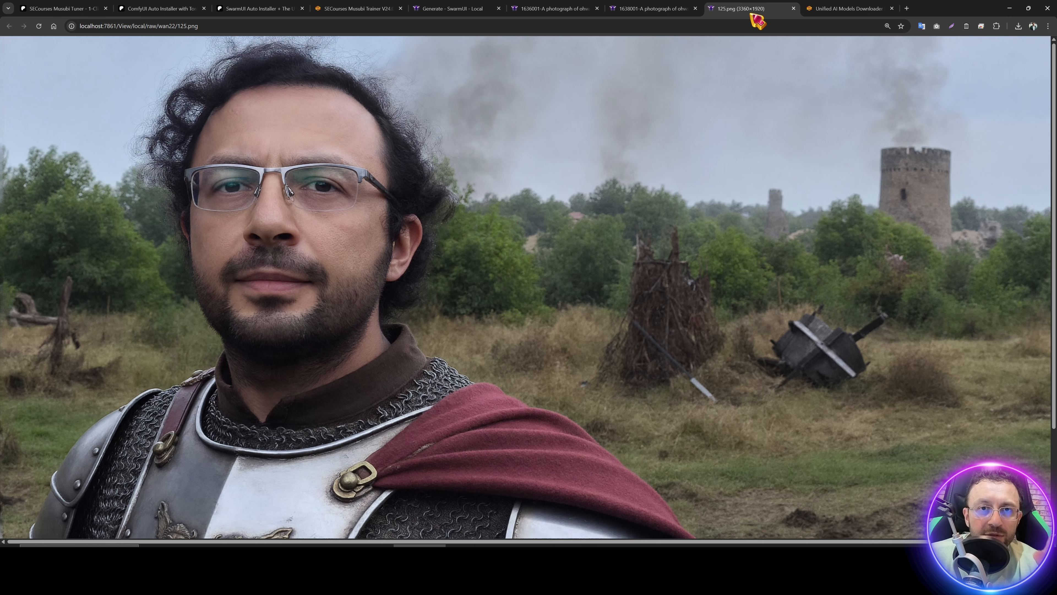
Step: Examine the face, background and armor details of the knight image at full size
{"action": "left_click", "coordinate": [620, 150]}
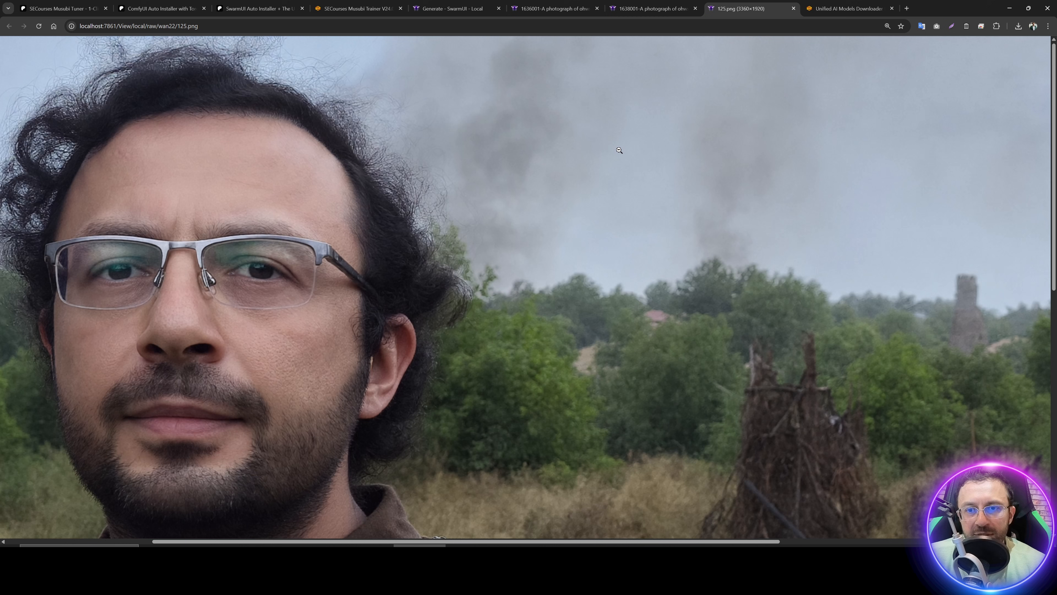
{"action": "left_click", "coordinate": [450, 243]}
{"action": "left_click", "coordinate": [443, 258]}
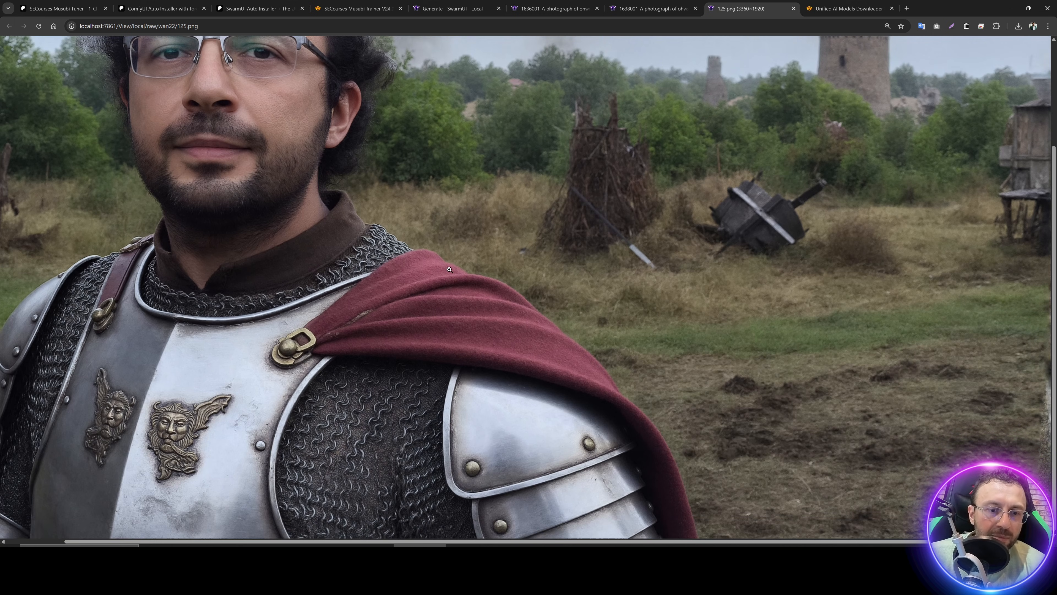
{"action": "left_click", "coordinate": [259, 427]}
{"action": "scroll", "coordinate": [259, 428], "scroll_direction": "down", "scroll_amount": 6}
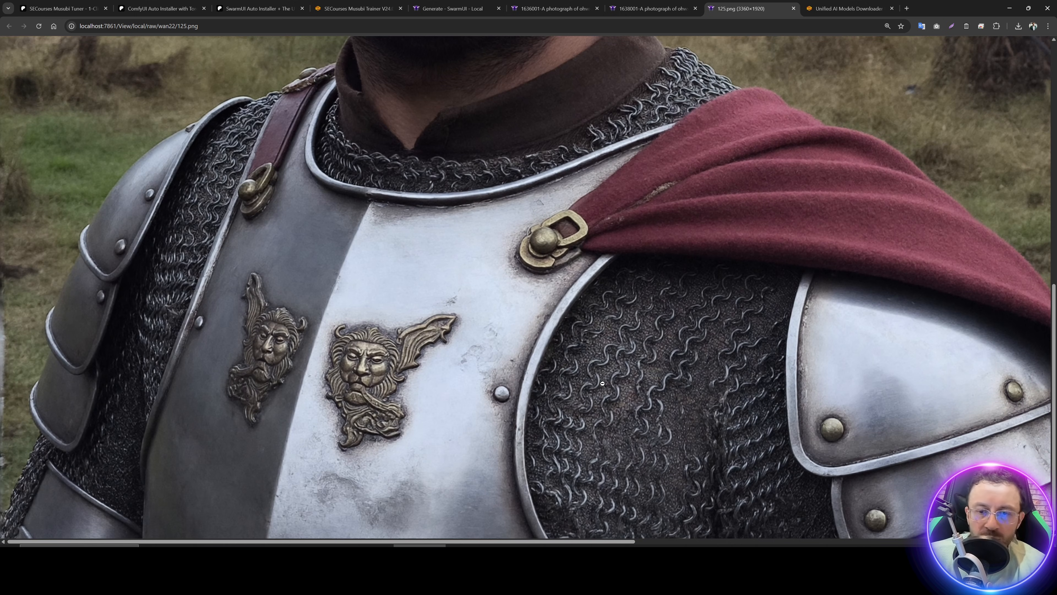
{"action": "left_click", "coordinate": [640, 370]}
{"action": "key", "text": "ctrl+minus"}
{"action": "key", "text": "ctrl+minus"}
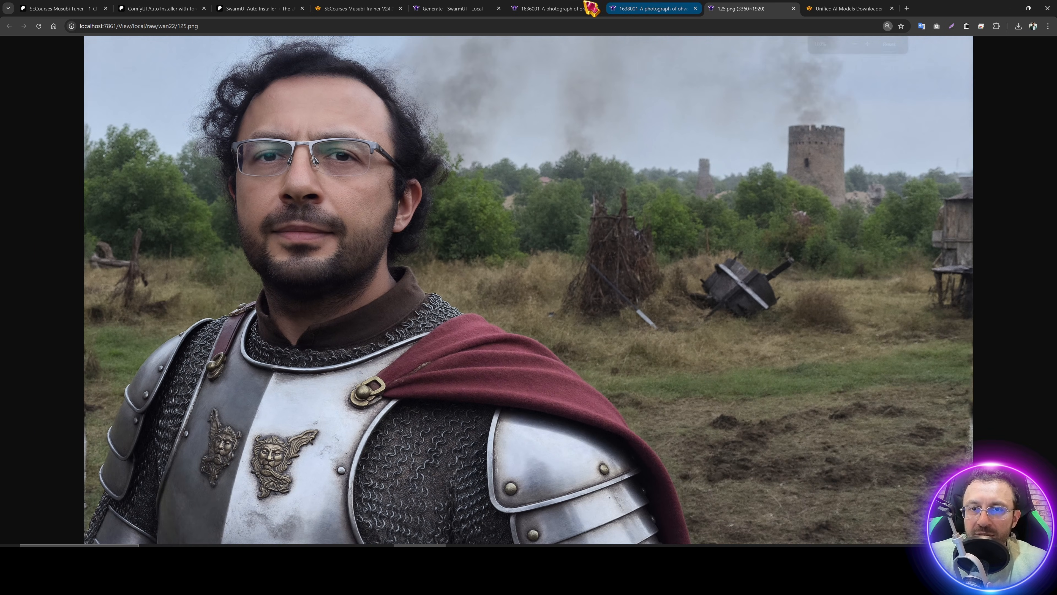
Step: Return to the Generate page and view the newly generated 1680×960 glacier image enlarged
{"action": "left_click", "coordinate": [437, 9]}
{"action": "left_click", "coordinate": [987, 112]}
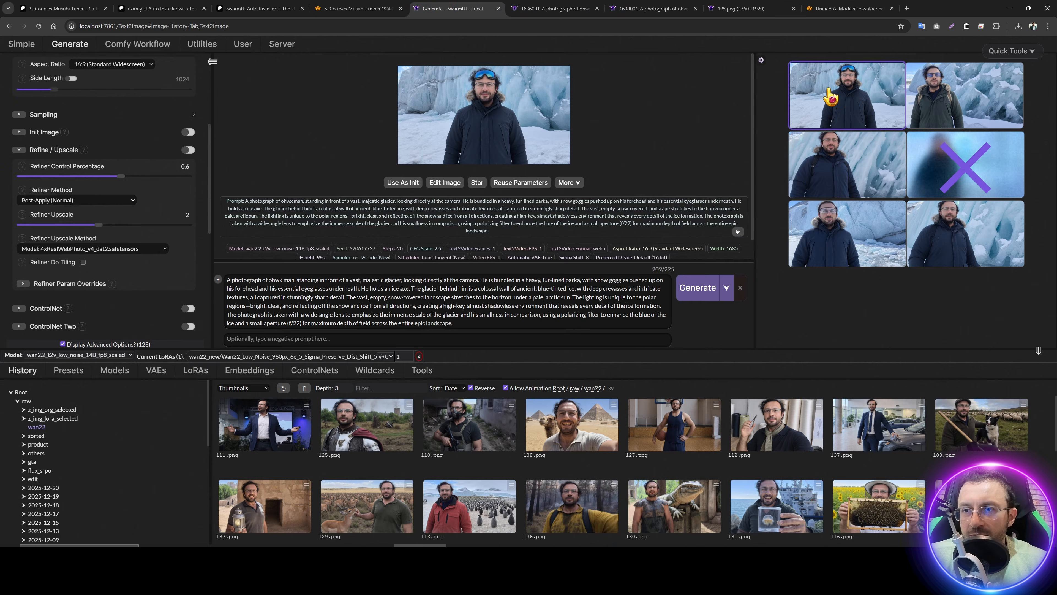
{"action": "left_click", "coordinate": [828, 86]}
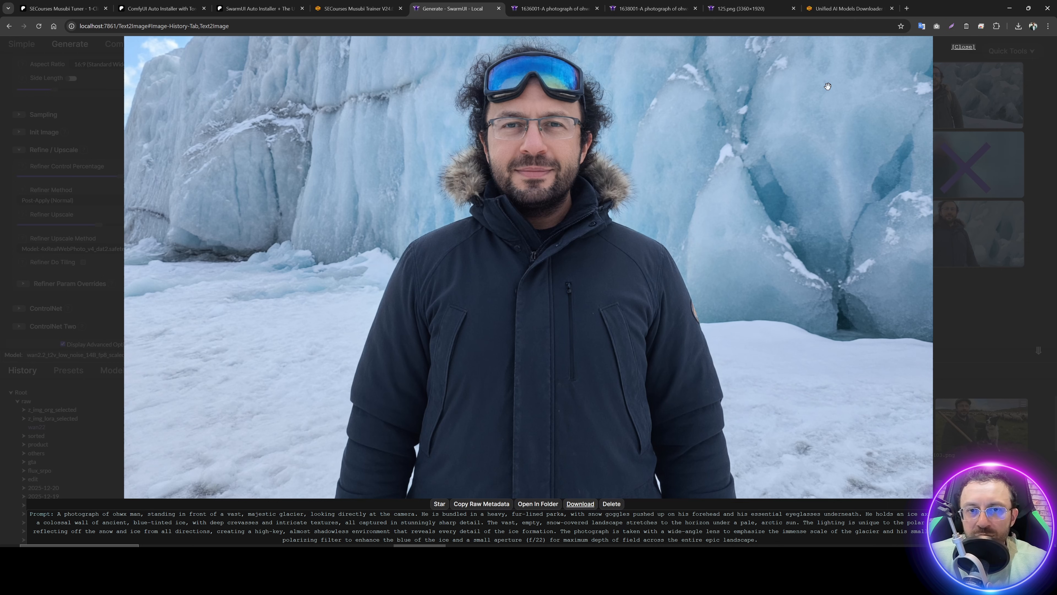
{"action": "left_click", "coordinate": [519, 81]}
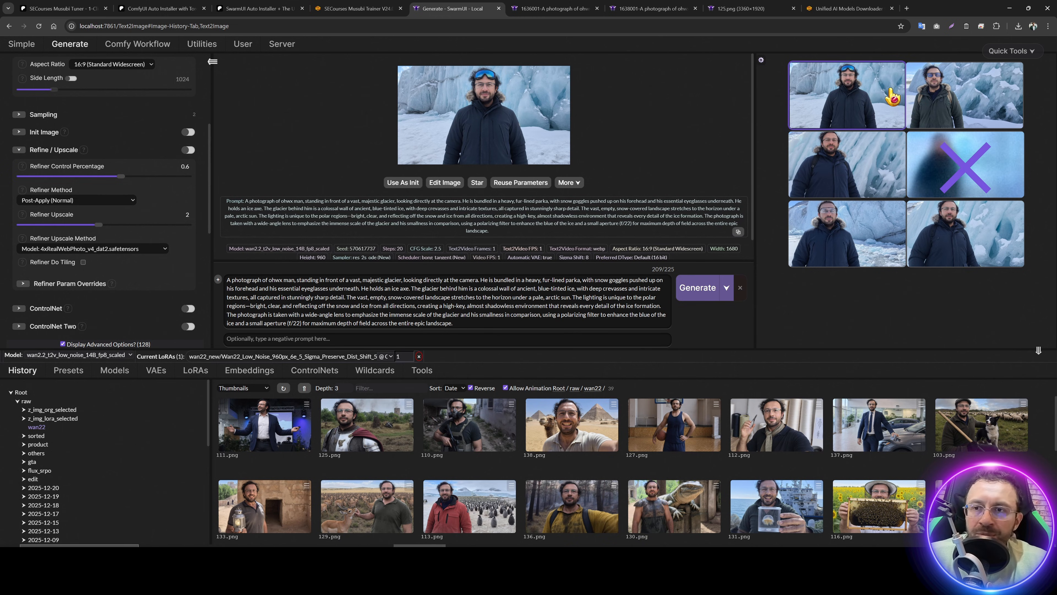
Step: Reuse the 1680×960 glacier image's parameters with the Upscale Images 2x preset and queue a generation
{"action": "left_click", "coordinate": [524, 185]}
{"action": "scroll", "coordinate": [85, 213], "scroll_direction": "down", "scroll_amount": 3}
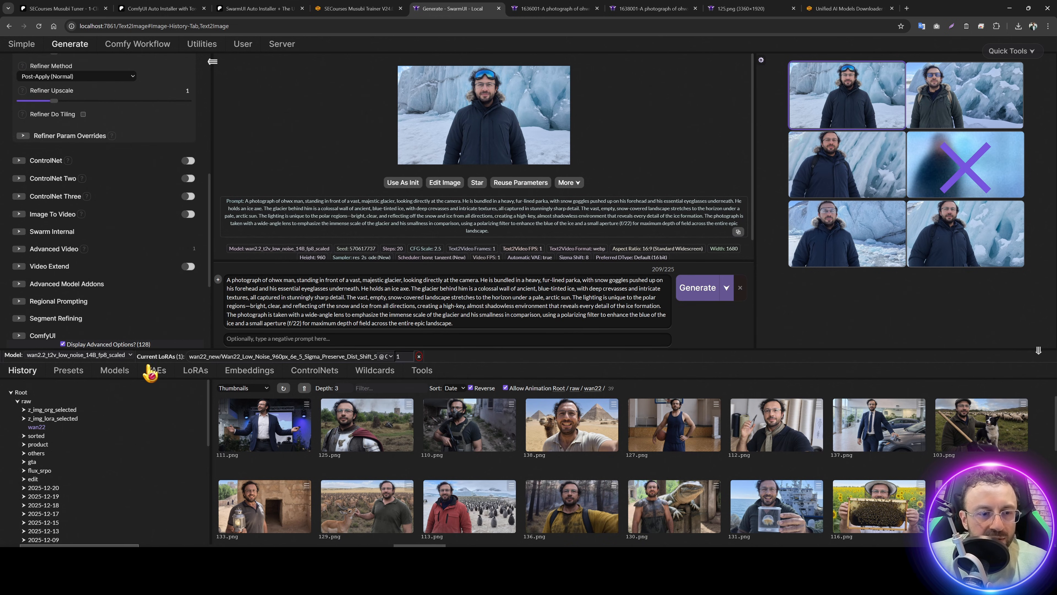
{"action": "left_click", "coordinate": [69, 370]}
{"action": "scroll", "coordinate": [472, 447], "scroll_direction": "up", "scroll_amount": 8}
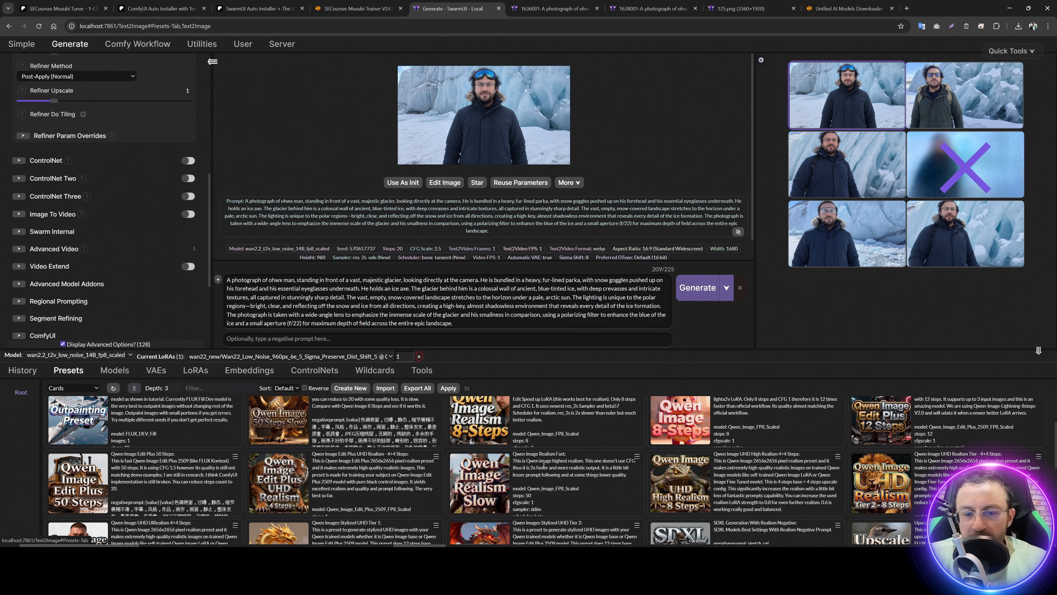
{"action": "scroll", "coordinate": [572, 457], "scroll_direction": "down", "scroll_amount": 4}
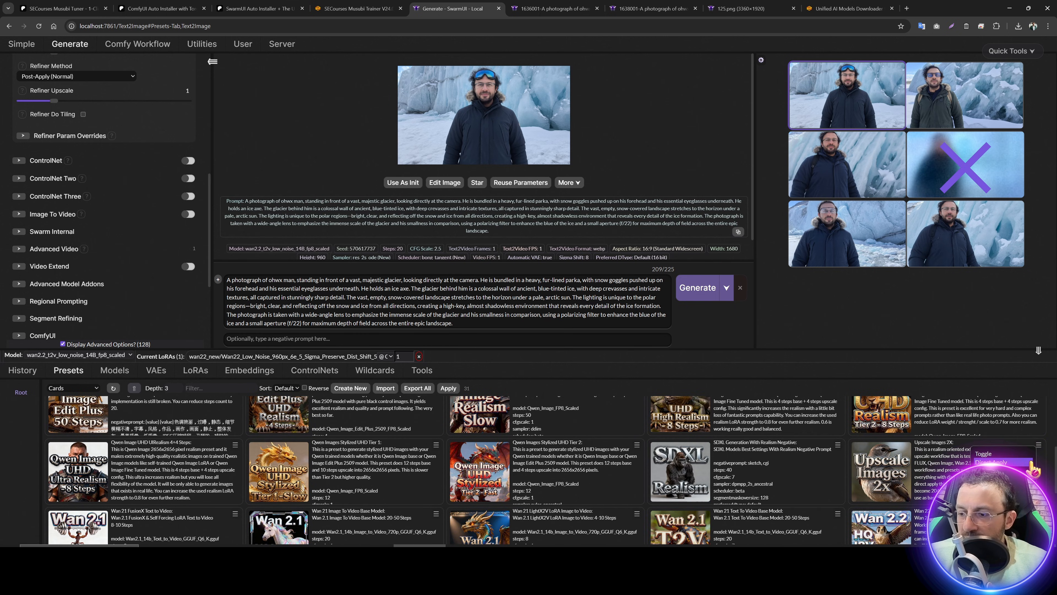
{"action": "left_click", "coordinate": [881, 470]}
{"action": "left_click", "coordinate": [698, 290]}
{"action": "scroll", "coordinate": [125, 246], "scroll_direction": "up", "scroll_amount": 4}
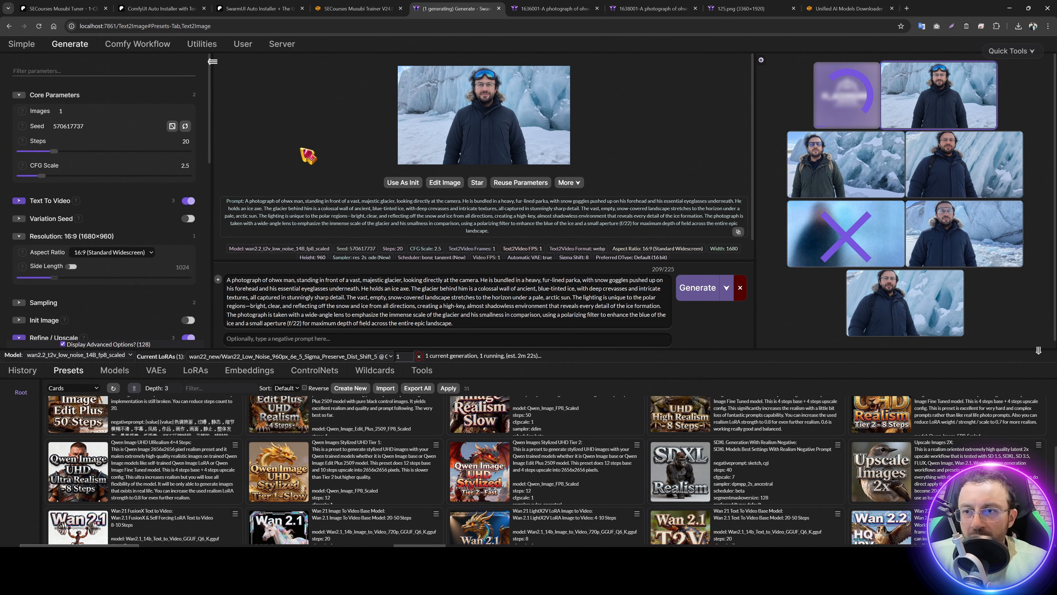
Step: Compare the 1680×960 and 1920×1080 glacier images enlarged and check the 1920×1080 image's generation time
{"action": "left_click", "coordinate": [954, 106]}
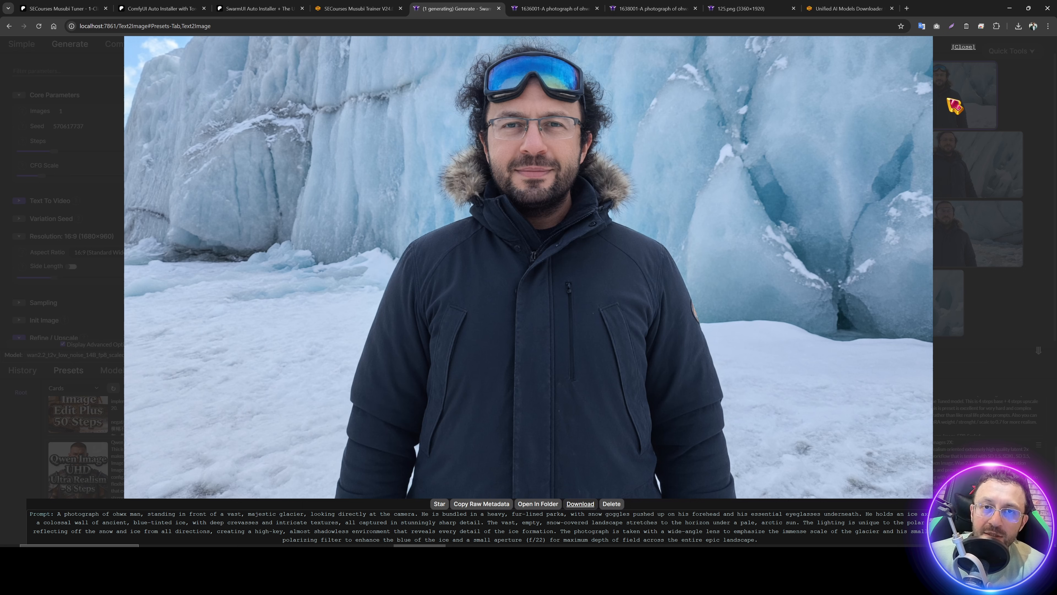
{"action": "left_click", "coordinate": [953, 106]}
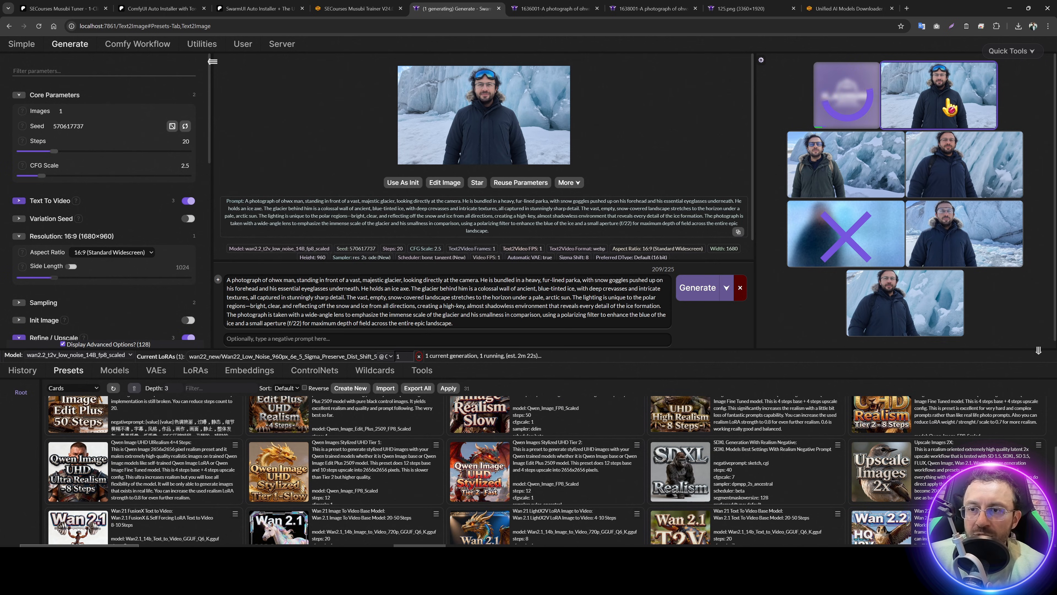
{"action": "left_click", "coordinate": [803, 176]}
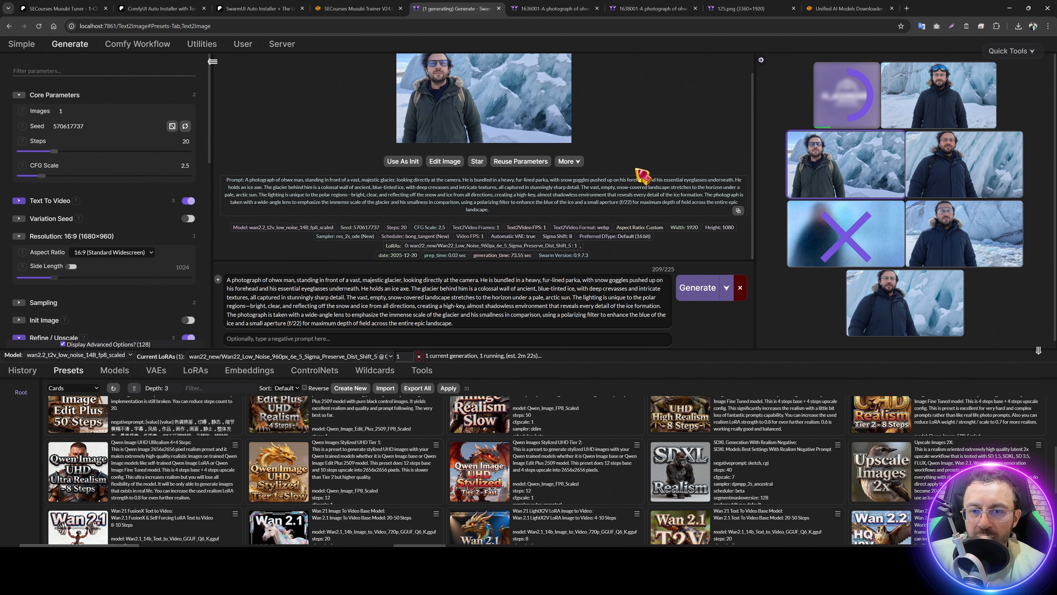
{"action": "left_click", "coordinate": [875, 163]}
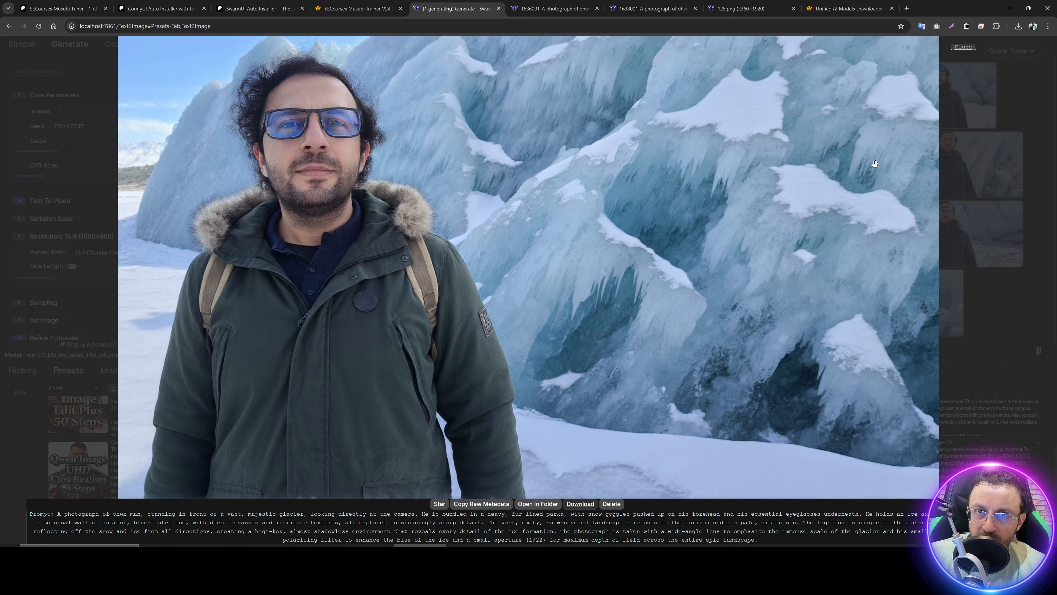
{"action": "key", "text": "Escape"}
{"action": "left_click_drag", "start_coordinate": [532, 255], "coordinate": [508, 255]}
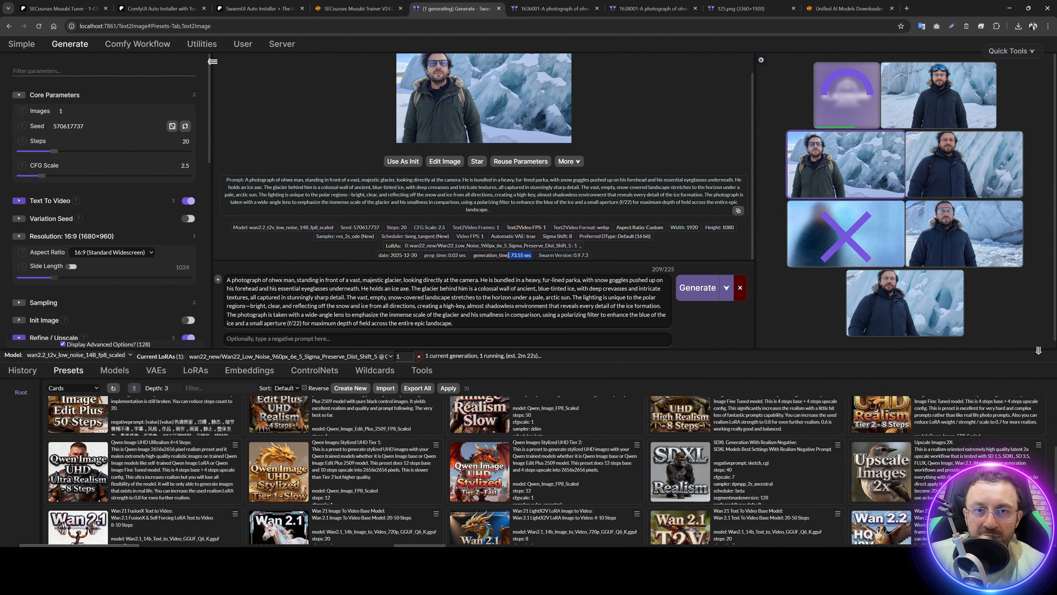
Step: Check the generation times of the 1680×960 image and the 2x-upscaled 1280×720 image
{"action": "double_click", "coordinate": [949, 108]}
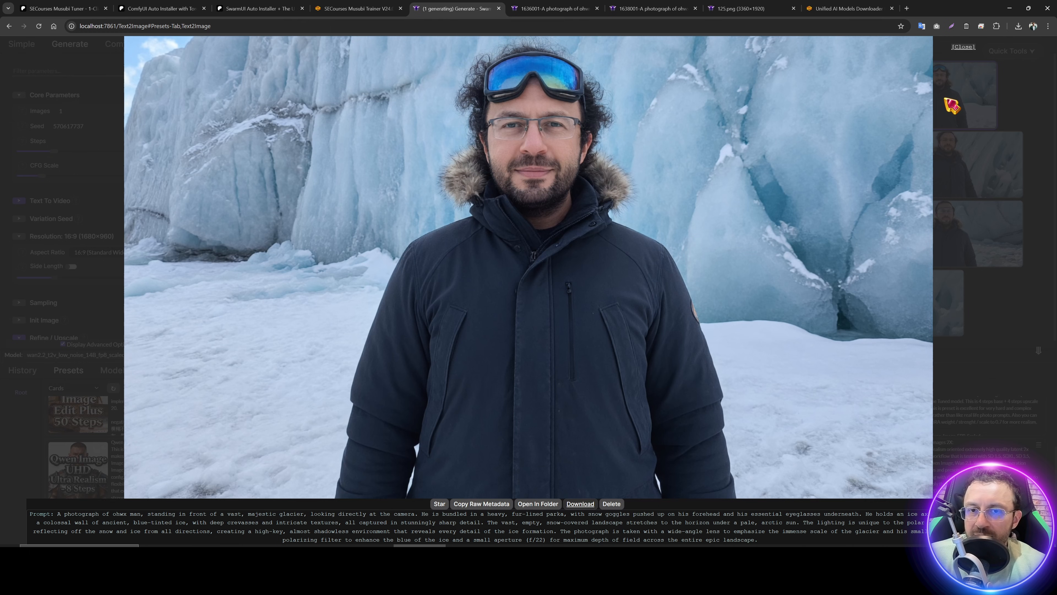
{"action": "key", "text": "Escape"}
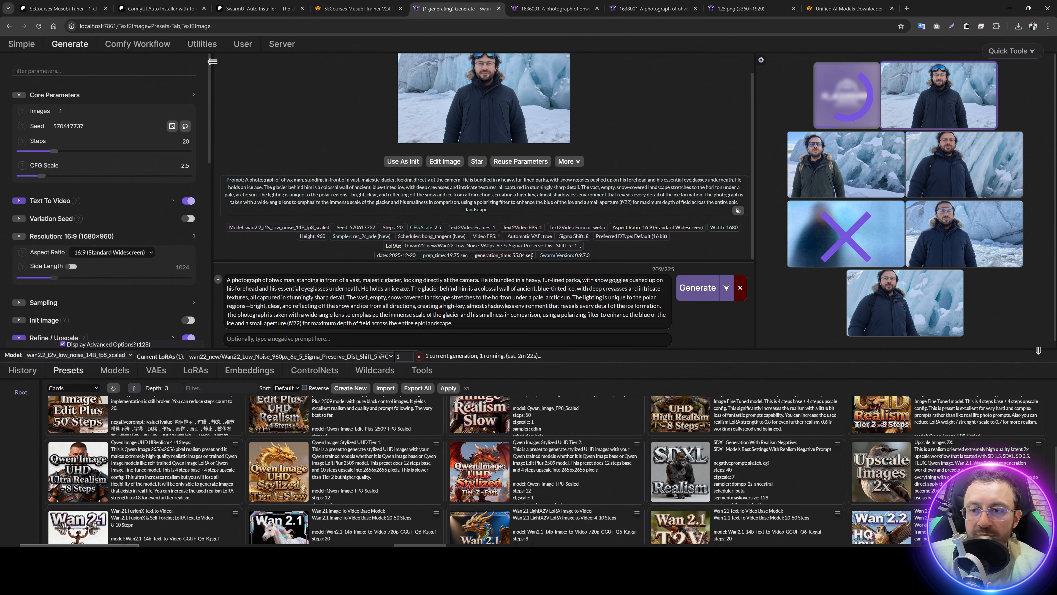
{"action": "double_click", "coordinate": [954, 181]}
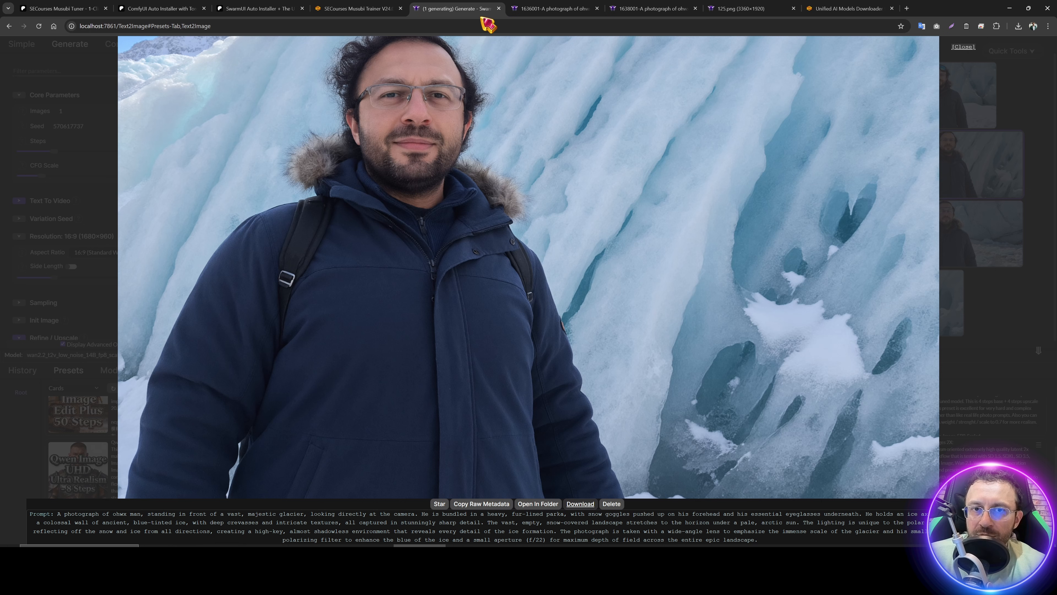
{"action": "key", "text": "Escape"}
{"action": "scroll", "coordinate": [590, 229], "scroll_direction": "down", "scroll_amount": 1}
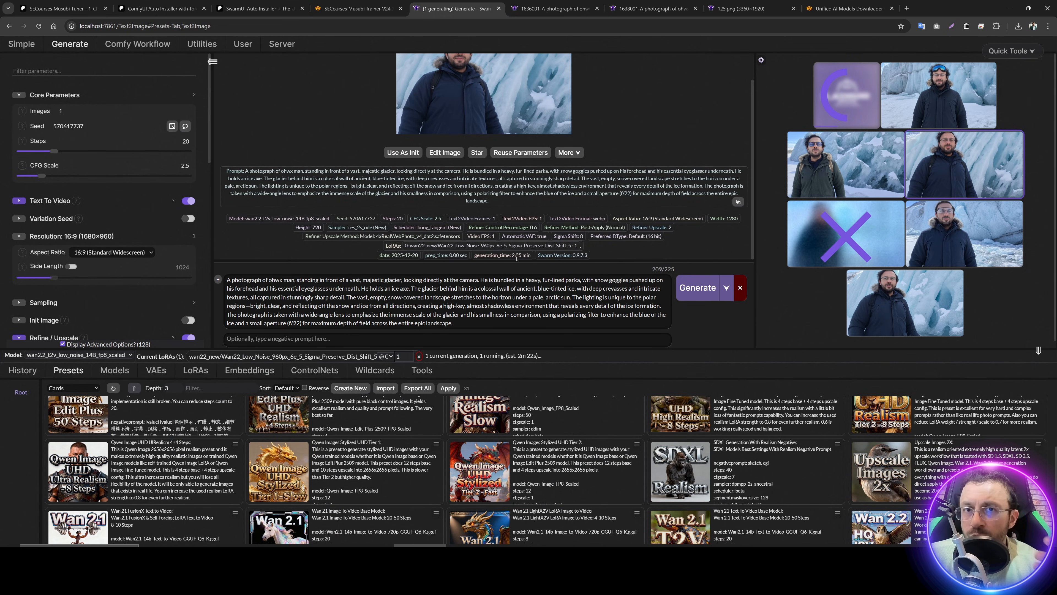
Step: Inspect the 2x-upscaled 1280×720 glacier image enlarged, then return to the generation page
{"action": "double_click", "coordinate": [953, 181]}
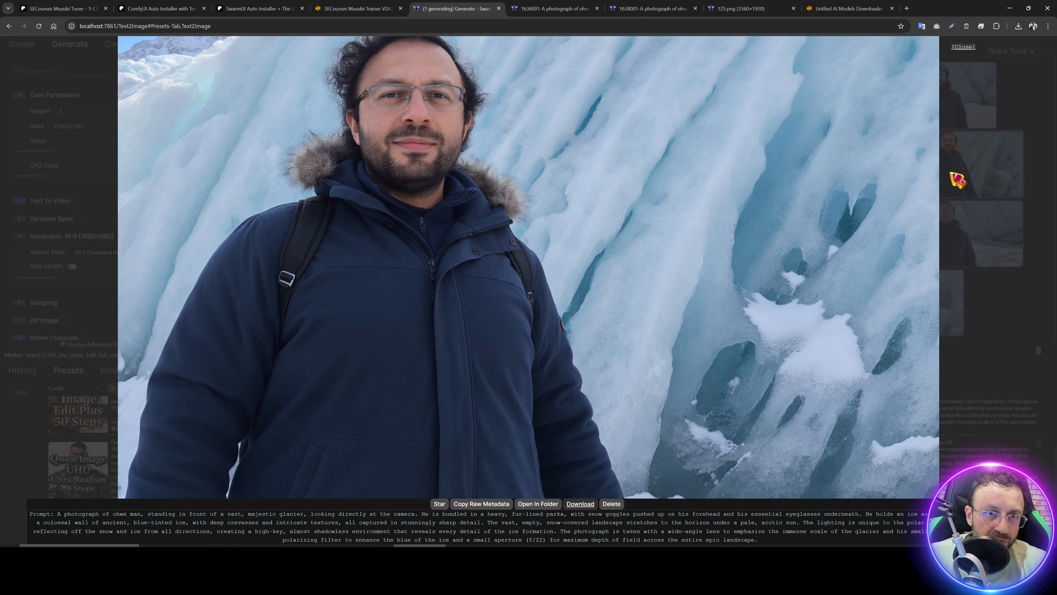
{"action": "left_click", "coordinate": [399, 105]}
{"action": "left_click", "coordinate": [464, 154]}
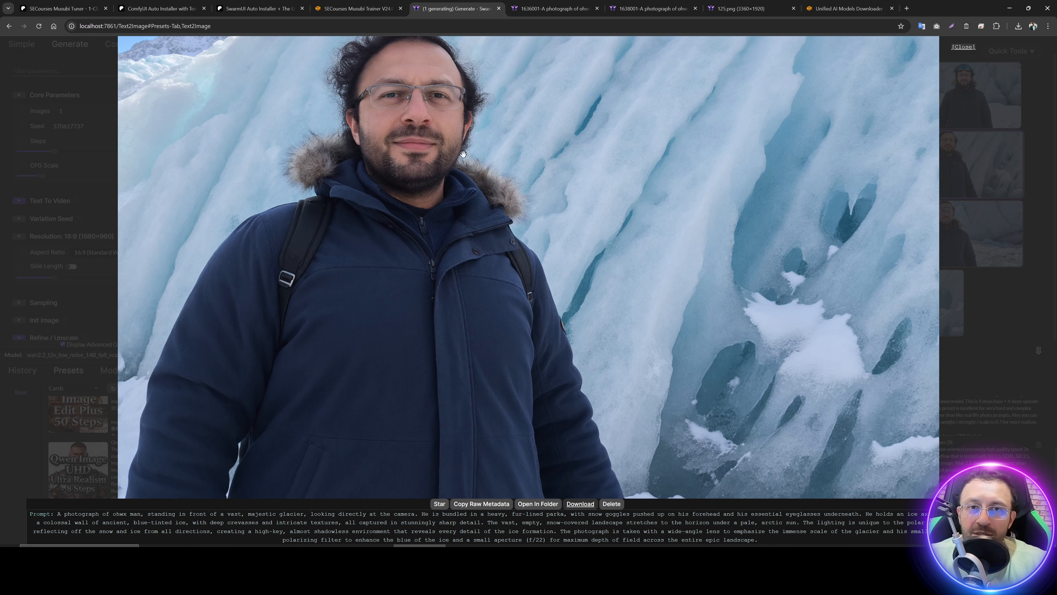
{"action": "left_click", "coordinate": [463, 155]}
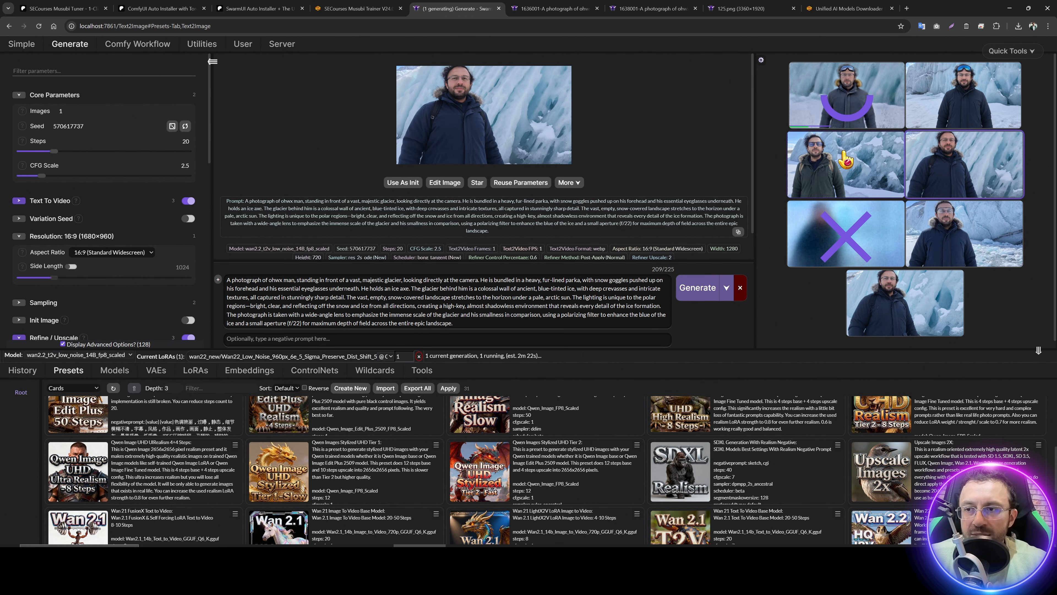
Step: Enlarge the newly finished upscaled glacier image and close the three previously opened image tabs
{"action": "left_click", "coordinate": [841, 98]}
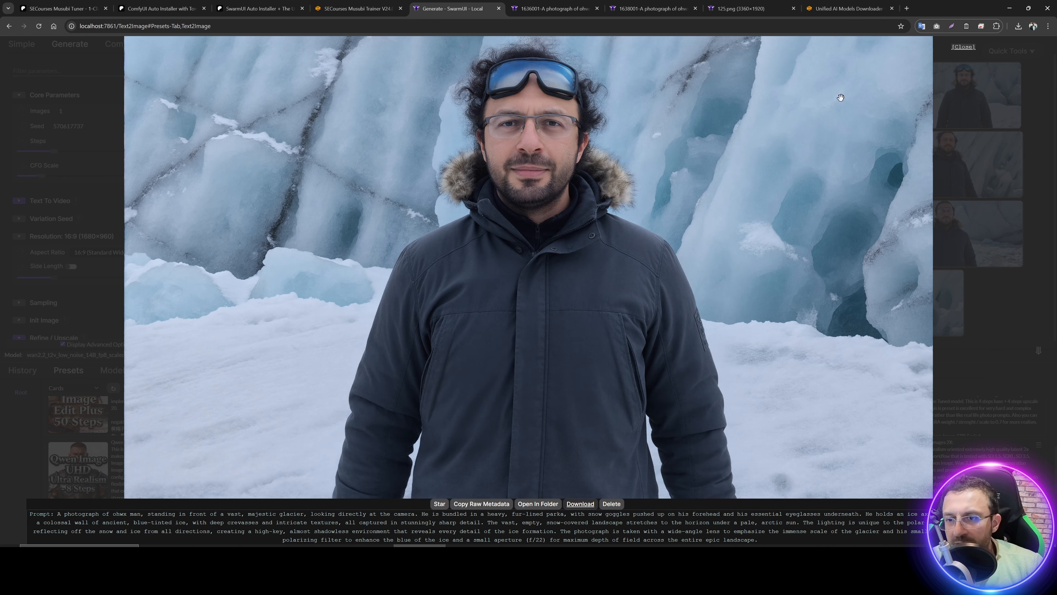
{"action": "right_click", "coordinate": [573, 108]}
{"action": "left_click", "coordinate": [597, 8]}
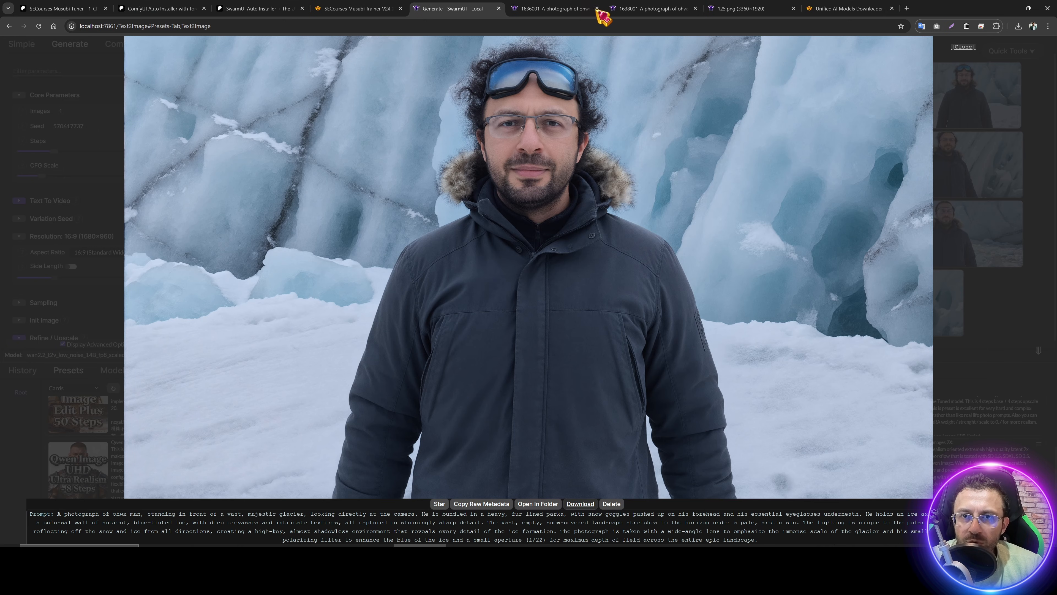
{"action": "left_click", "coordinate": [597, 8]}
{"action": "left_click", "coordinate": [597, 8]}
{"action": "left_click", "coordinate": [597, 9]}
Step: Open the new upscaled glacier image and its non-upscaled 1680×960 version in separate browser tabs
{"action": "right_click", "coordinate": [531, 100]}
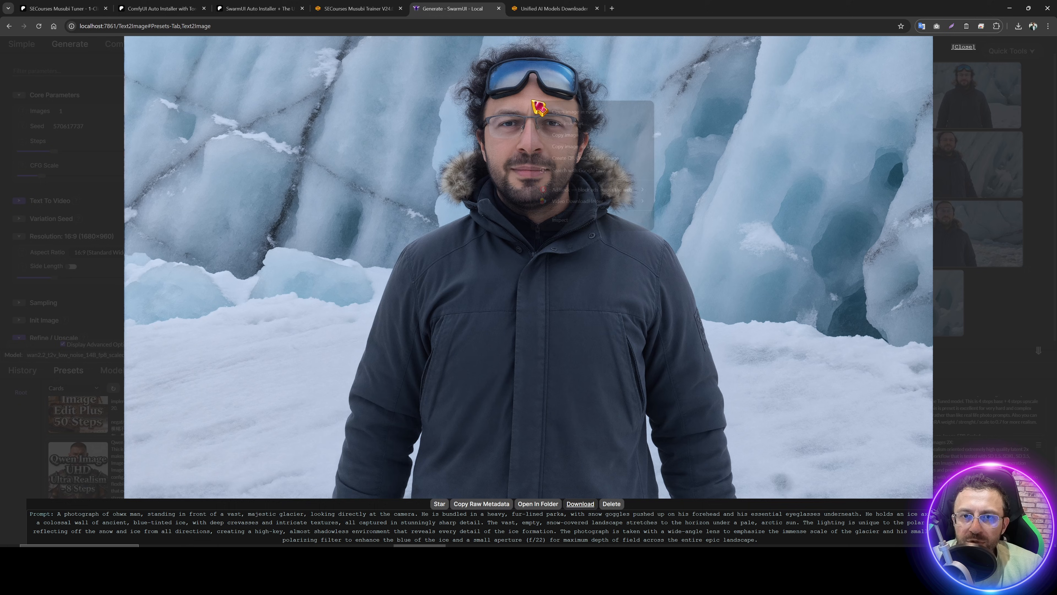
{"action": "left_click", "coordinate": [583, 109]}
{"action": "left_click", "coordinate": [992, 136]}
{"action": "left_click", "coordinate": [975, 123]}
{"action": "right_click", "coordinate": [502, 143]}
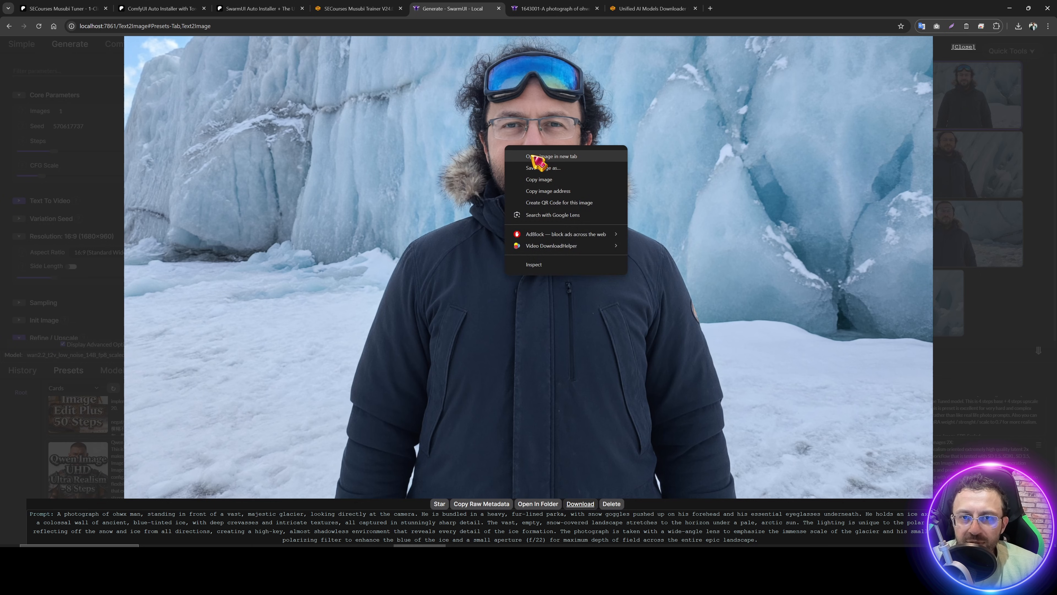
{"action": "left_click", "coordinate": [600, 155]}
Step: Compare the upscaled glacier image with the non-upscaled 1680×960 version at different zoom levels, then return to the generation page and close the enlarged view
{"action": "left_click", "coordinate": [625, 8]}
{"action": "scroll", "coordinate": [557, 236], "scroll_direction": "up", "scroll_amount": 2}
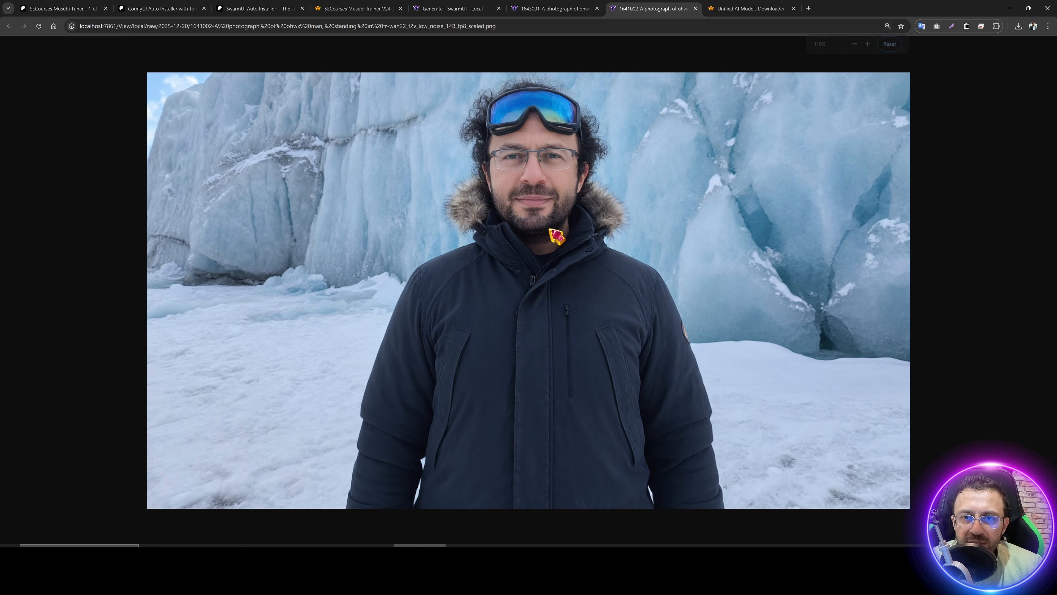
{"action": "left_click", "coordinate": [574, 9]}
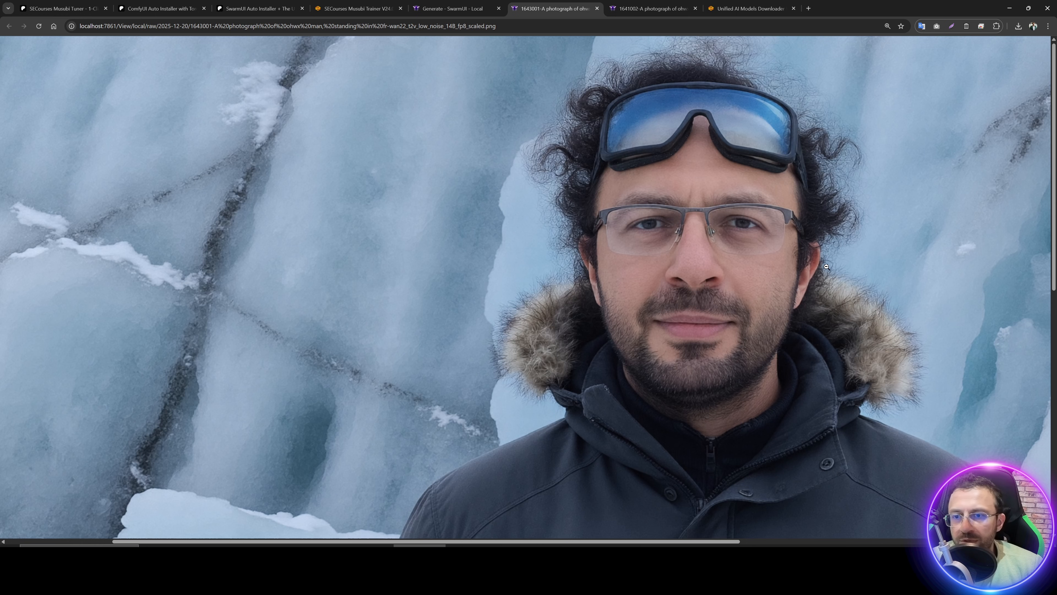
{"action": "scroll", "coordinate": [827, 267], "scroll_direction": "down", "scroll_amount": 4}
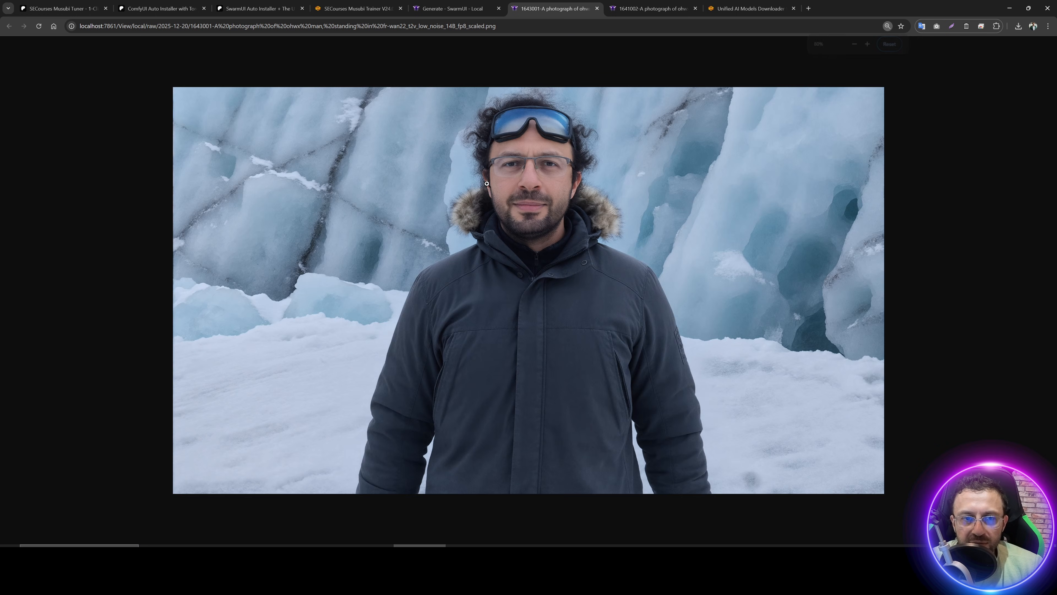
{"action": "left_click", "coordinate": [473, 142]}
{"action": "scroll", "coordinate": [894, 348], "scroll_direction": "down", "scroll_amount": 3}
{"action": "scroll", "coordinate": [793, 313], "scroll_direction": "up", "scroll_amount": 3}
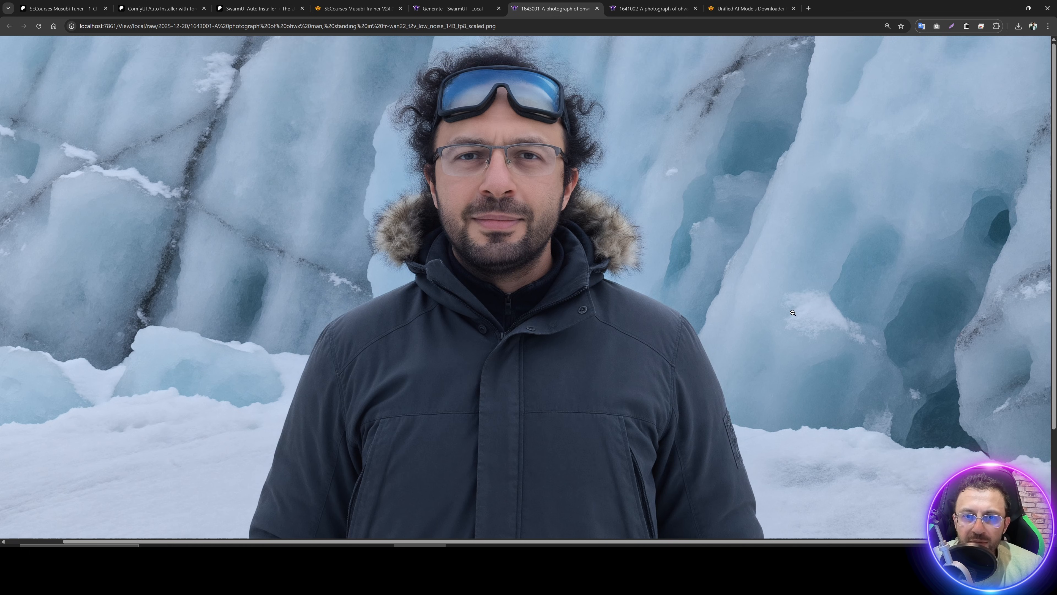
{"action": "left_click", "coordinate": [660, 9]}
{"action": "scroll", "coordinate": [566, 219], "scroll_direction": "up", "scroll_amount": 4}
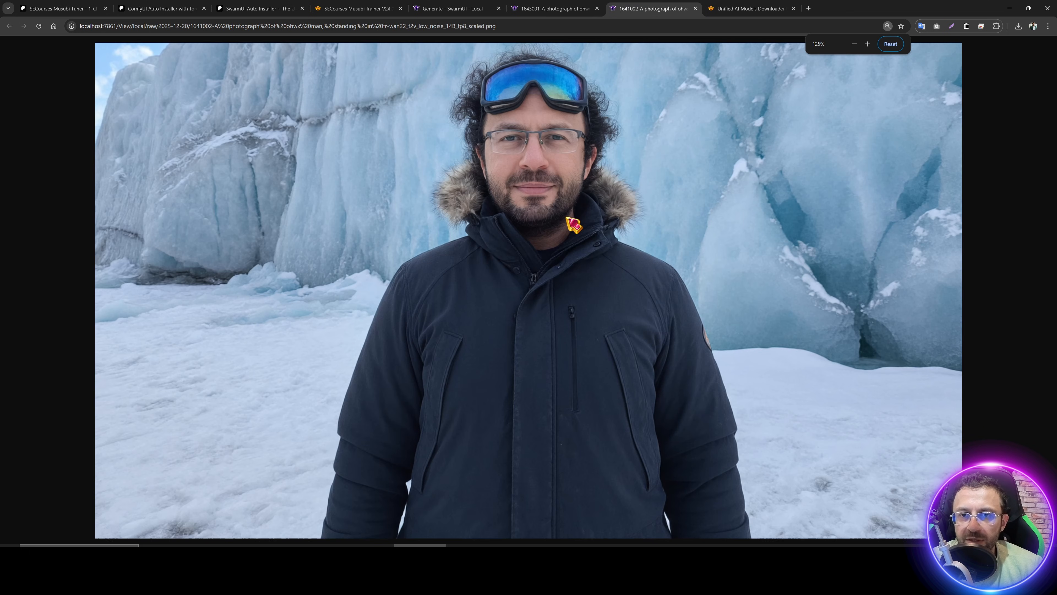
{"action": "left_click", "coordinate": [485, 6]}
{"action": "left_click", "coordinate": [453, 124]}
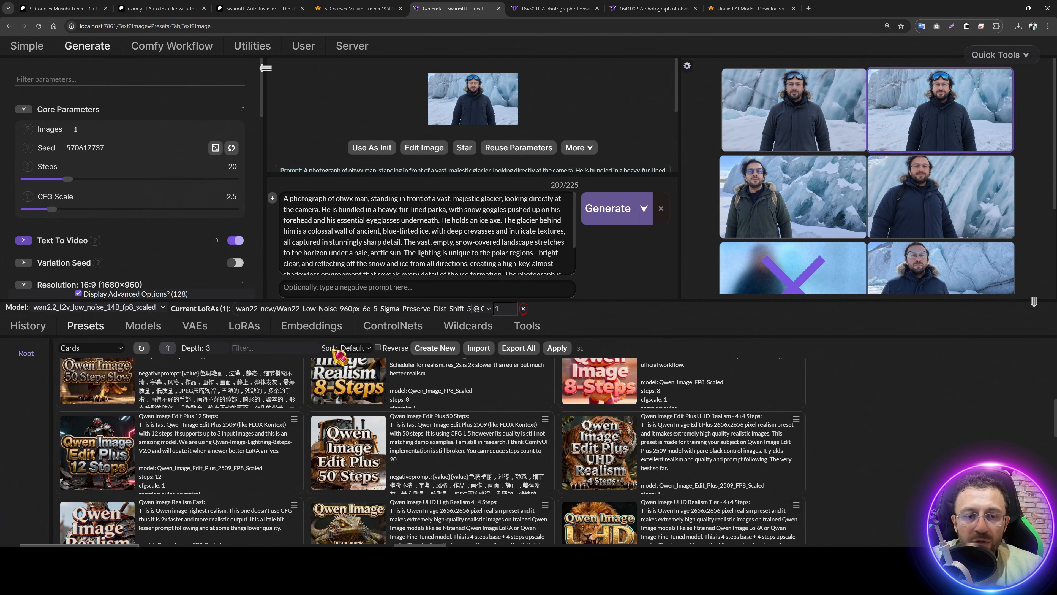
Step: Enlarge the prompt area and copy the full glacier prompt
{"action": "left_click_drag", "start_coordinate": [348, 300], "coordinate": [353, 370]}
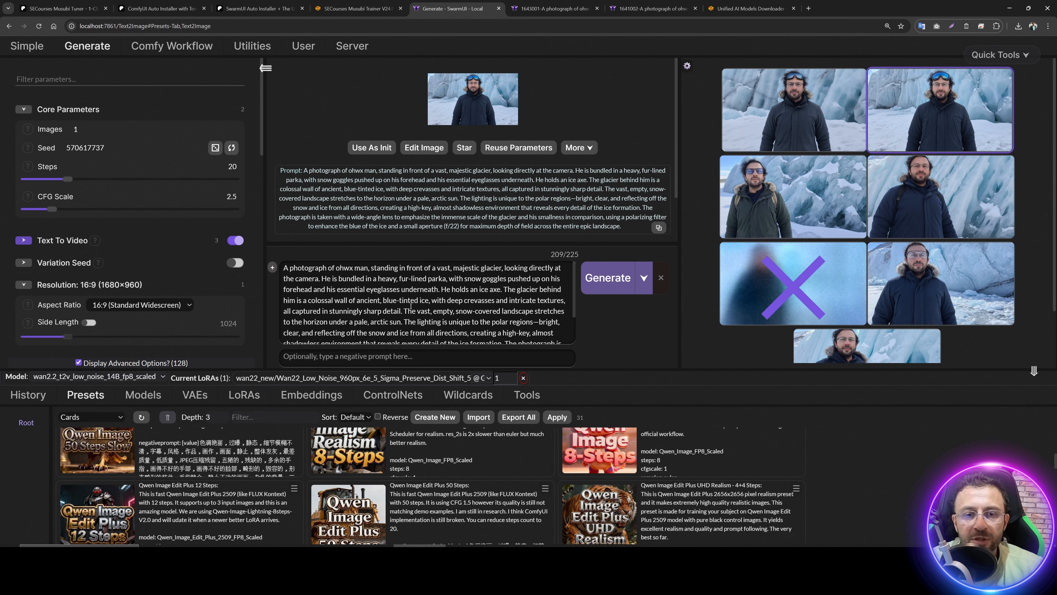
{"action": "left_click", "coordinate": [420, 300]}
{"action": "key", "text": "ctrl+a"}
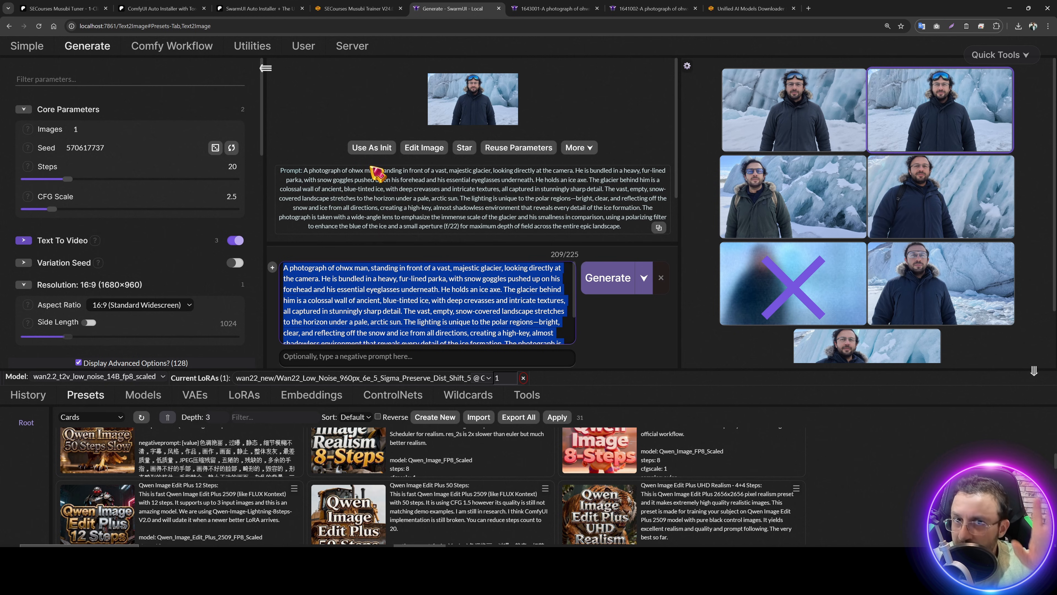
Step: Reload the generation page and reset all parameters to their defaults
{"action": "left_click", "coordinate": [38, 26]}
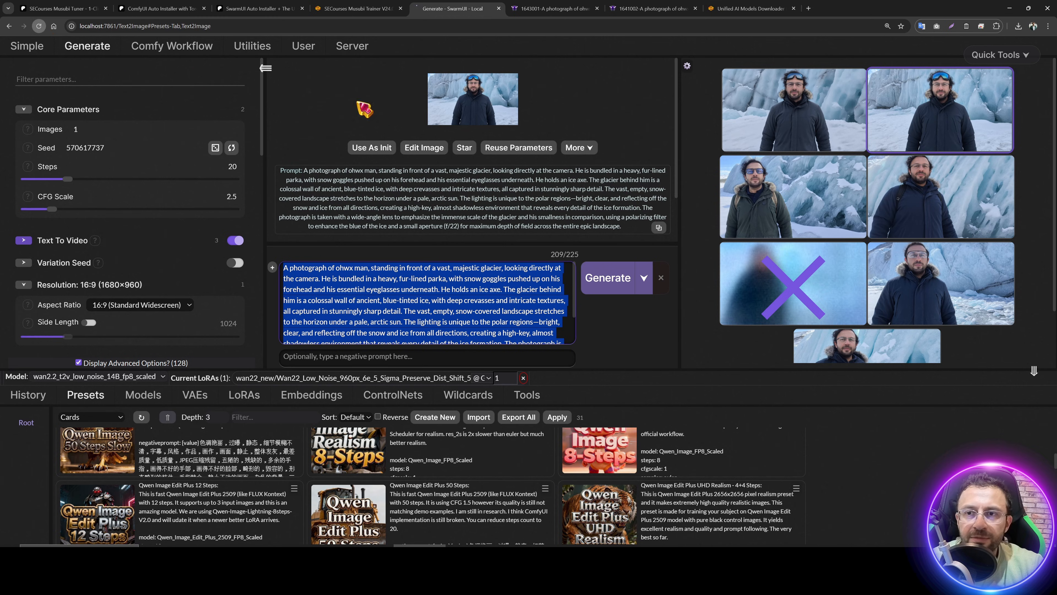
{"action": "left_click", "coordinate": [995, 60]}
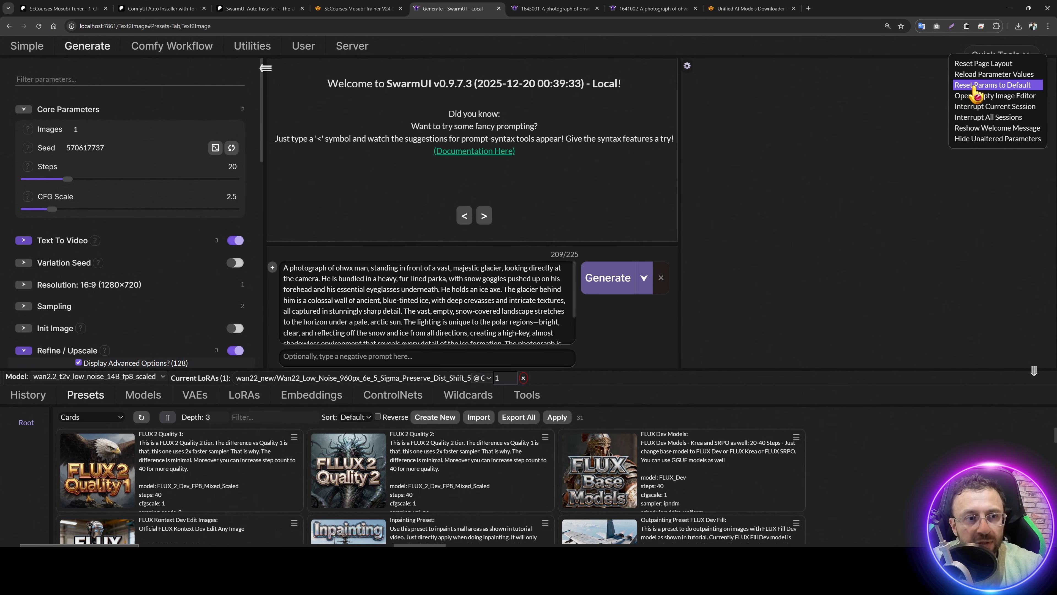
{"action": "left_click", "coordinate": [974, 86]}
Step: Find the Wan 2.2 video presets and directly apply the Wan 22 Text To Video 8 Steps preset
{"action": "scroll", "coordinate": [420, 454], "scroll_direction": "down", "scroll_amount": 3}
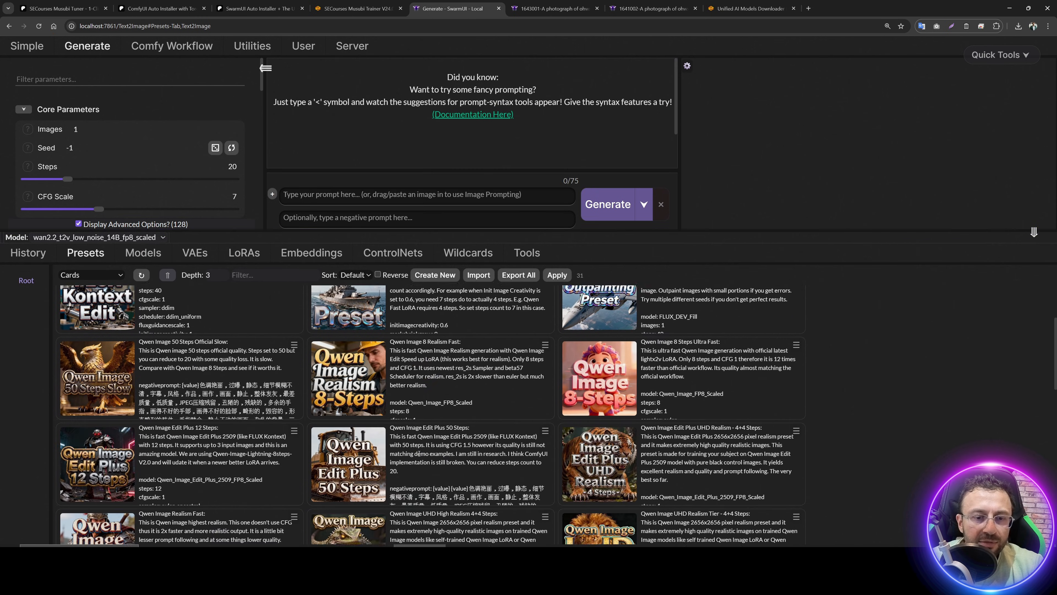
{"action": "scroll", "coordinate": [419, 454], "scroll_direction": "down", "scroll_amount": 4}
{"action": "scroll", "coordinate": [442, 431], "scroll_direction": "down", "scroll_amount": 6}
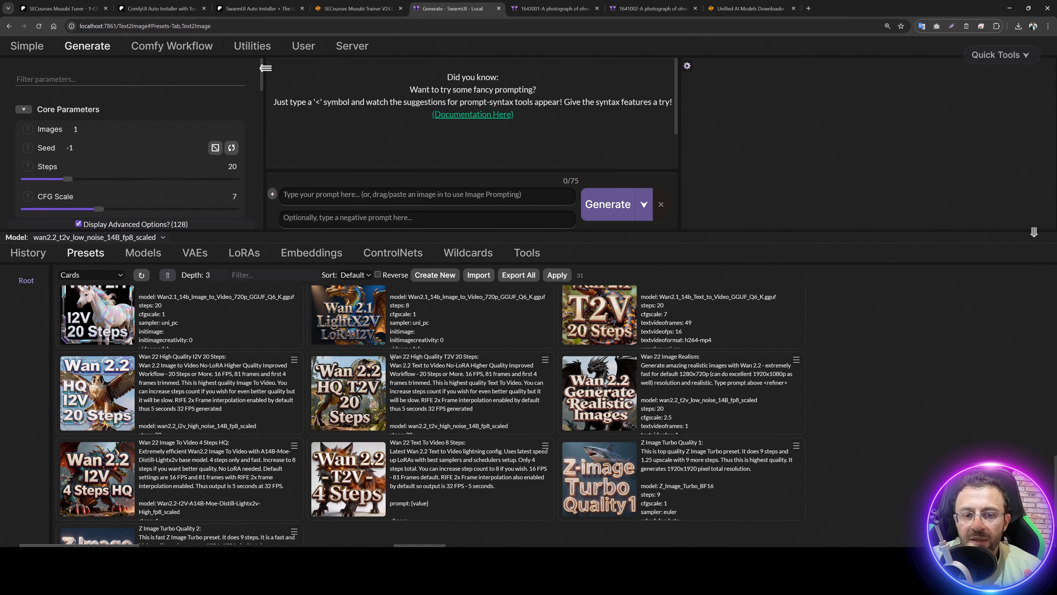
{"action": "left_click_drag", "start_coordinate": [481, 357], "coordinate": [399, 359]}
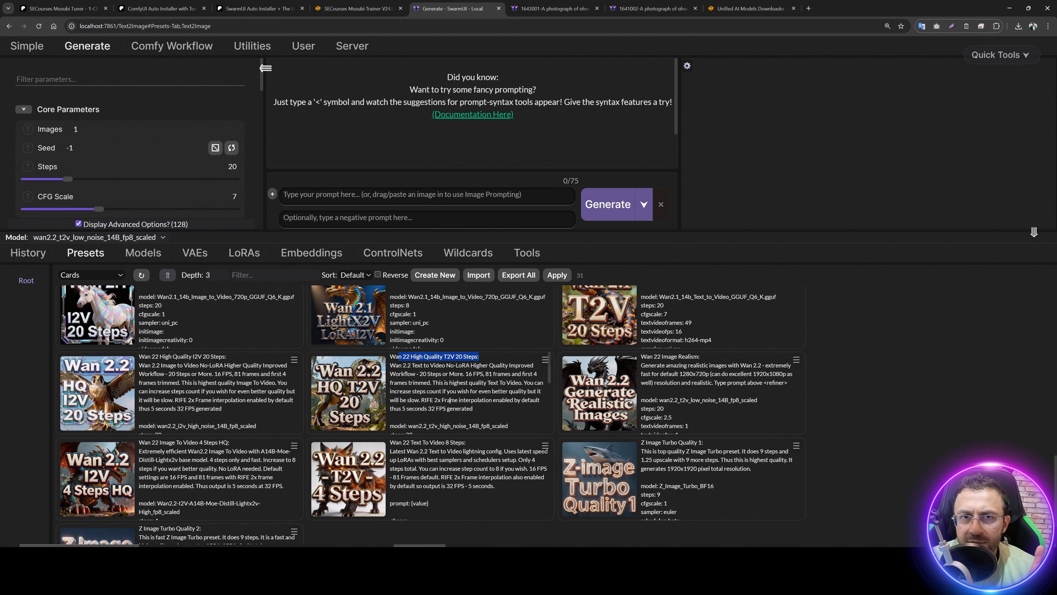
{"action": "scroll", "coordinate": [450, 441], "scroll_direction": "down", "scroll_amount": 2}
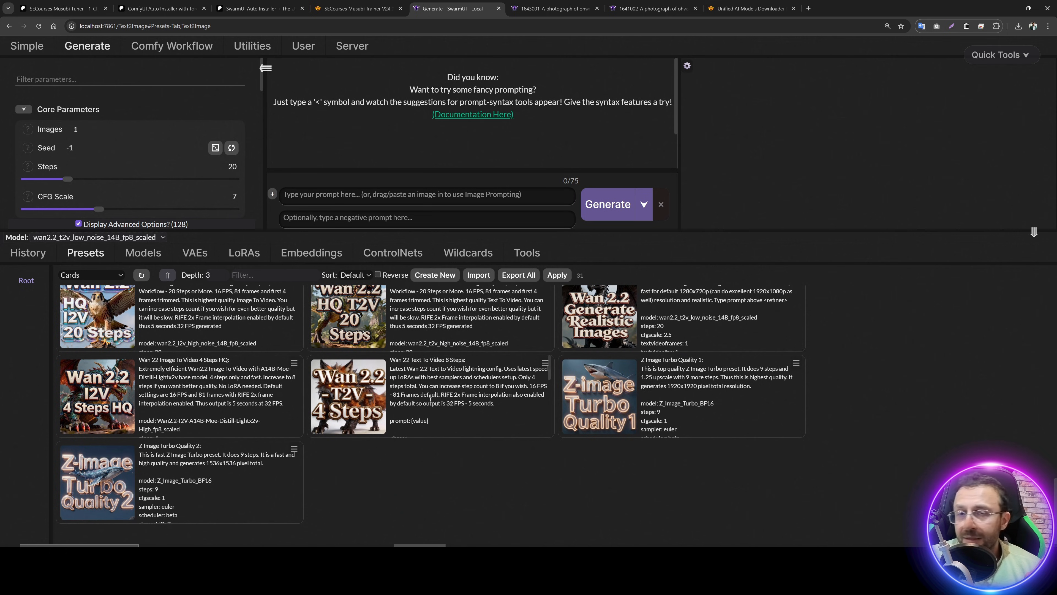
{"action": "left_click_drag", "start_coordinate": [400, 368], "coordinate": [456, 371]}
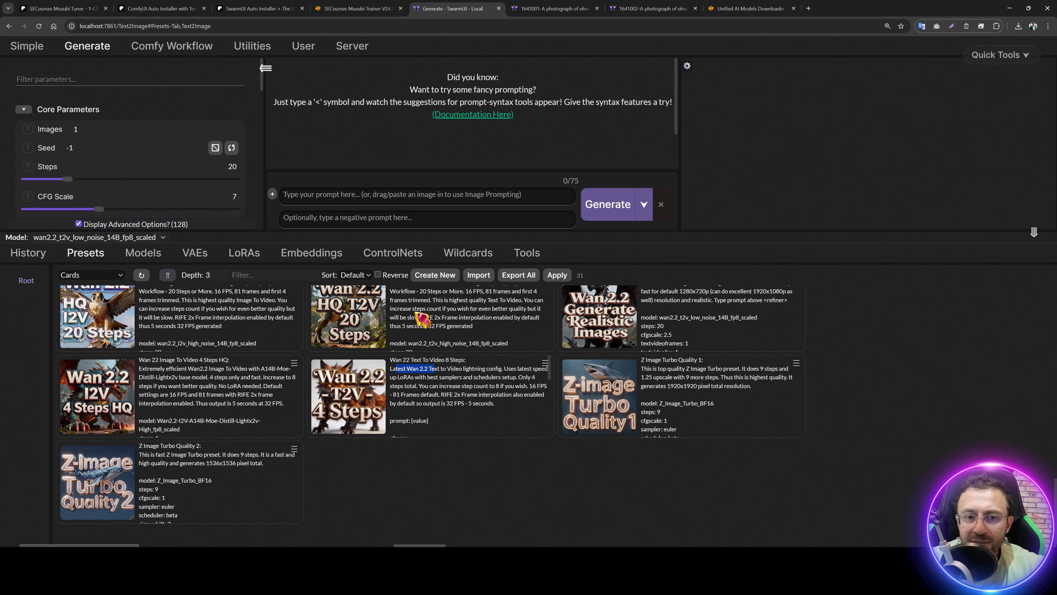
{"action": "left_click", "coordinate": [521, 316]}
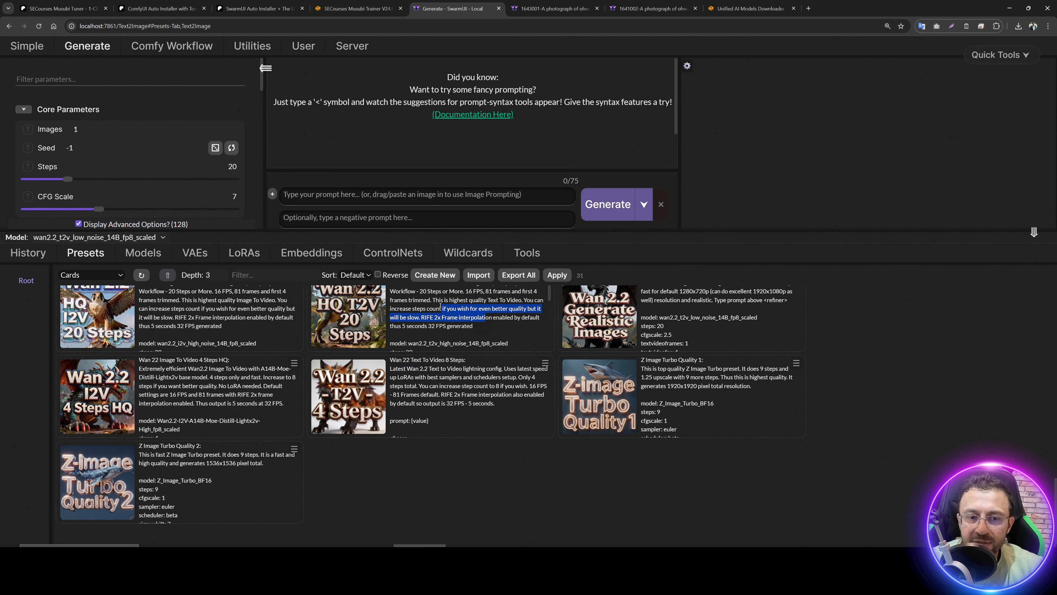
{"action": "left_click", "coordinate": [545, 362]}
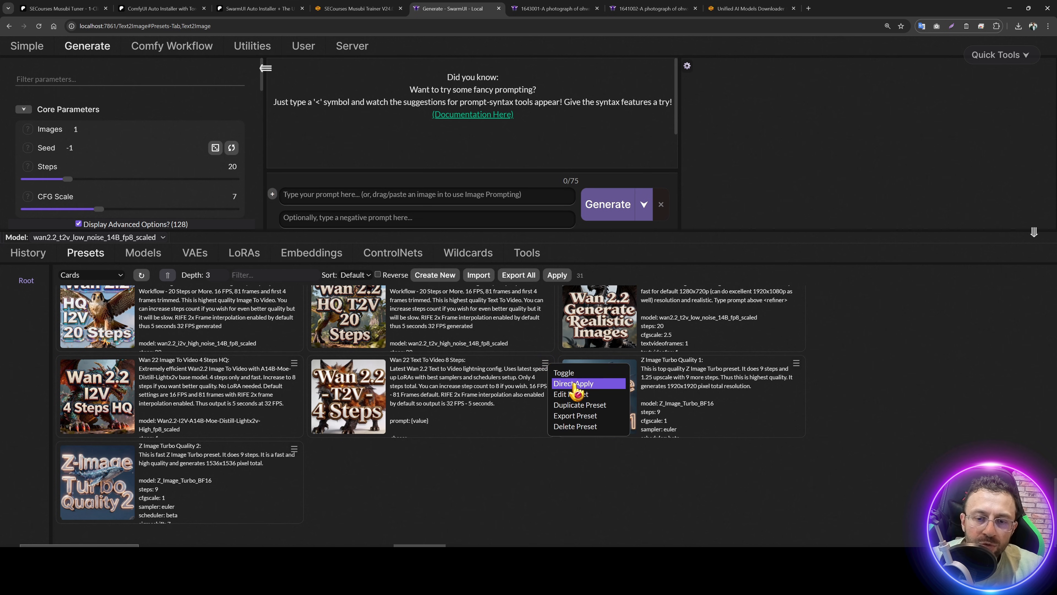
{"action": "left_click", "coordinate": [562, 390]}
Step: Paste the copied glacier prompt above the preset's base and refiner LoRA lines in the enlarged prompt area
{"action": "left_click_drag", "start_coordinate": [407, 230], "coordinate": [407, 326]}
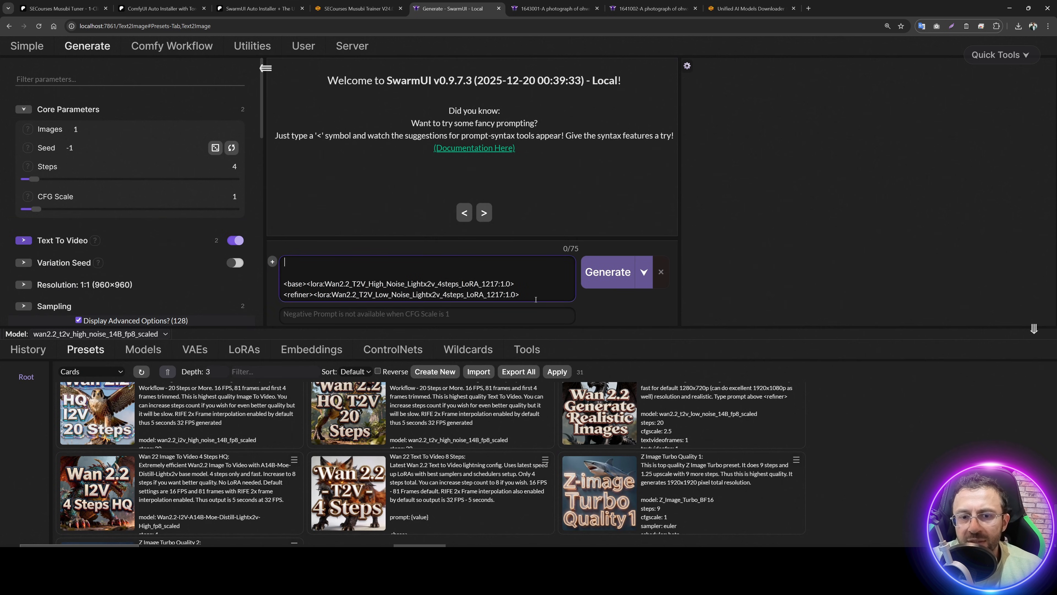
{"action": "left_click_drag", "start_coordinate": [520, 295], "coordinate": [296, 283]}
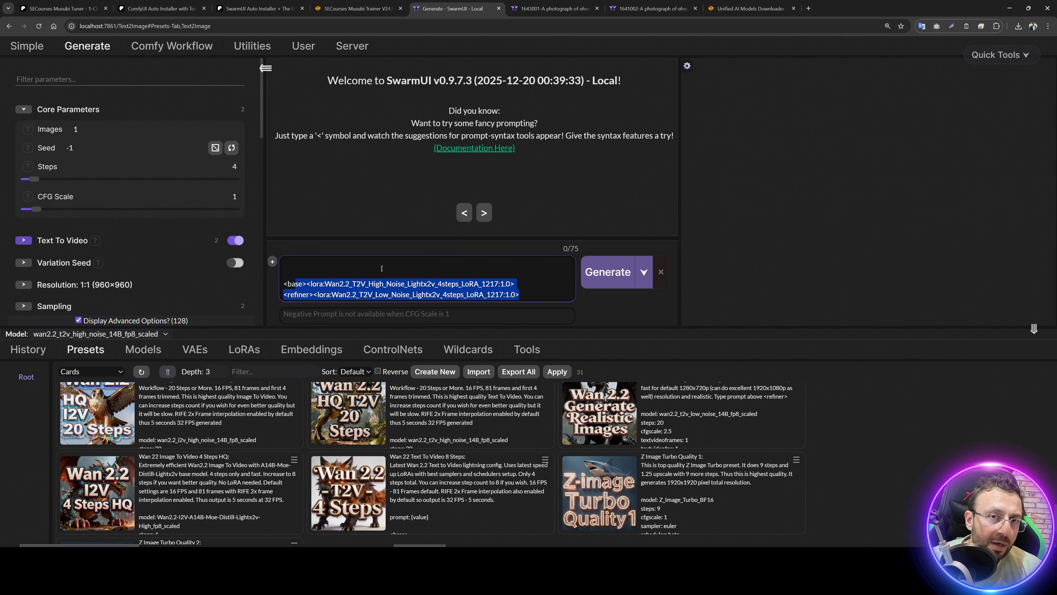
{"action": "left_click", "coordinate": [309, 264]}
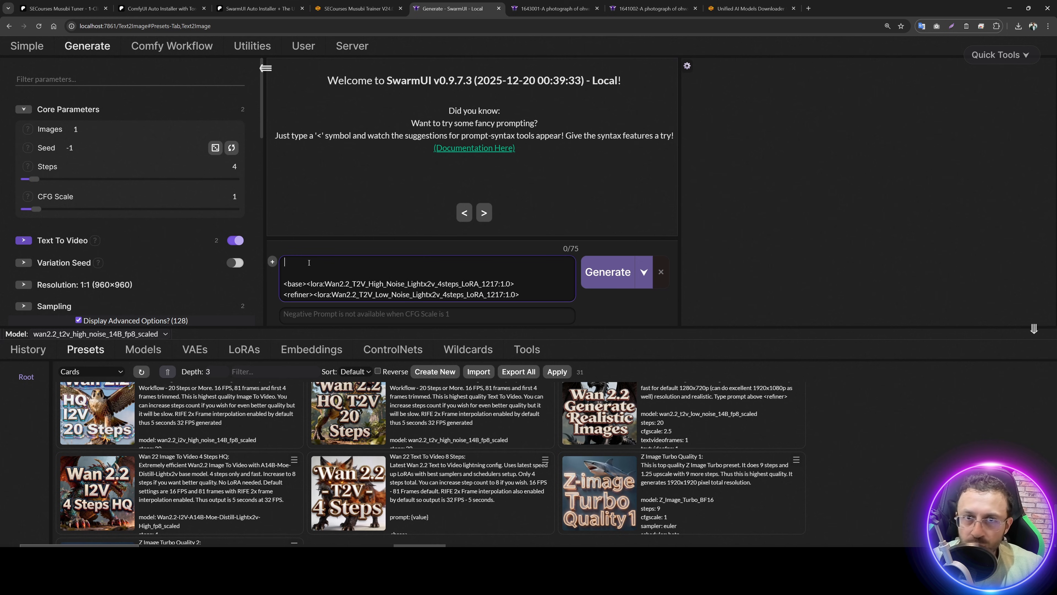
{"action": "key", "text": "ctrl+v"}
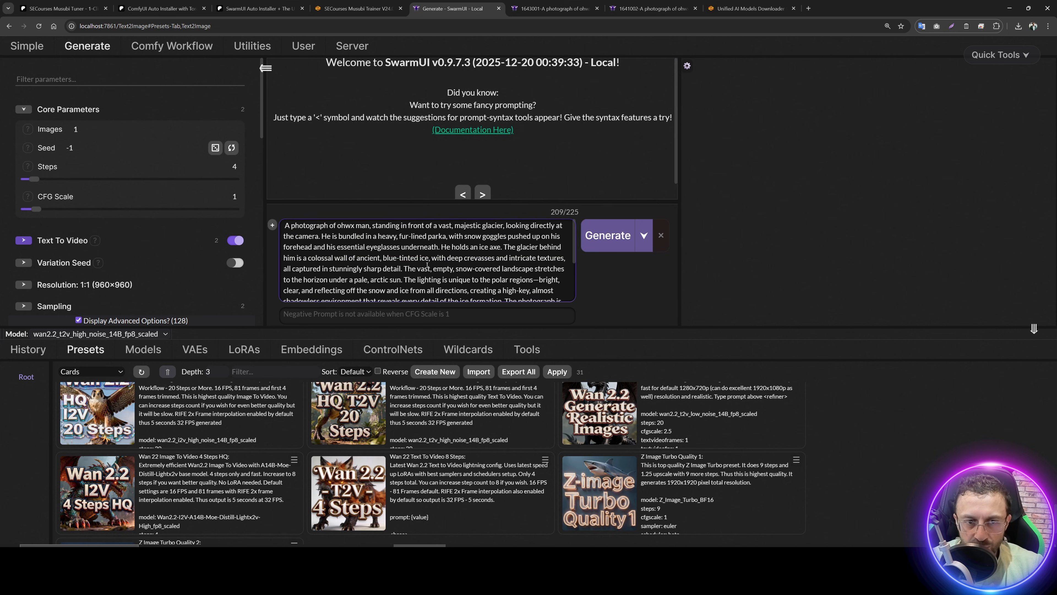
Step: Add the Wan22_Low_Noise_960px_6e_5_Sigma_Preserve_Dist_Shift_5 LoRA and start generating the video
{"action": "left_click", "coordinate": [245, 350]}
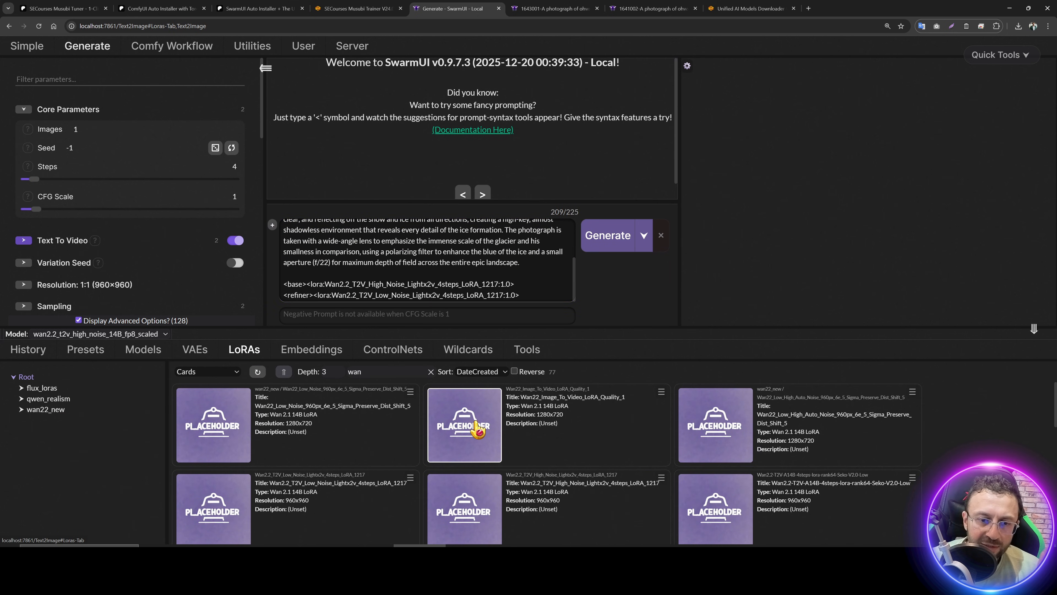
{"action": "left_click", "coordinate": [388, 422]}
{"action": "mouse_move", "coordinate": [289, 335]}
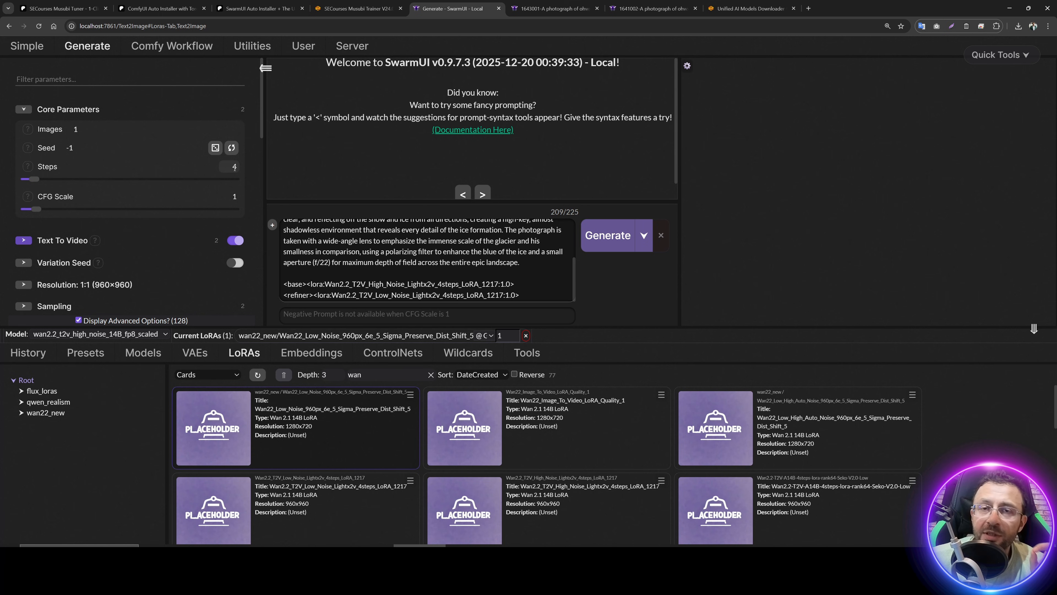
{"action": "key", "text": "ctrl+Return"}
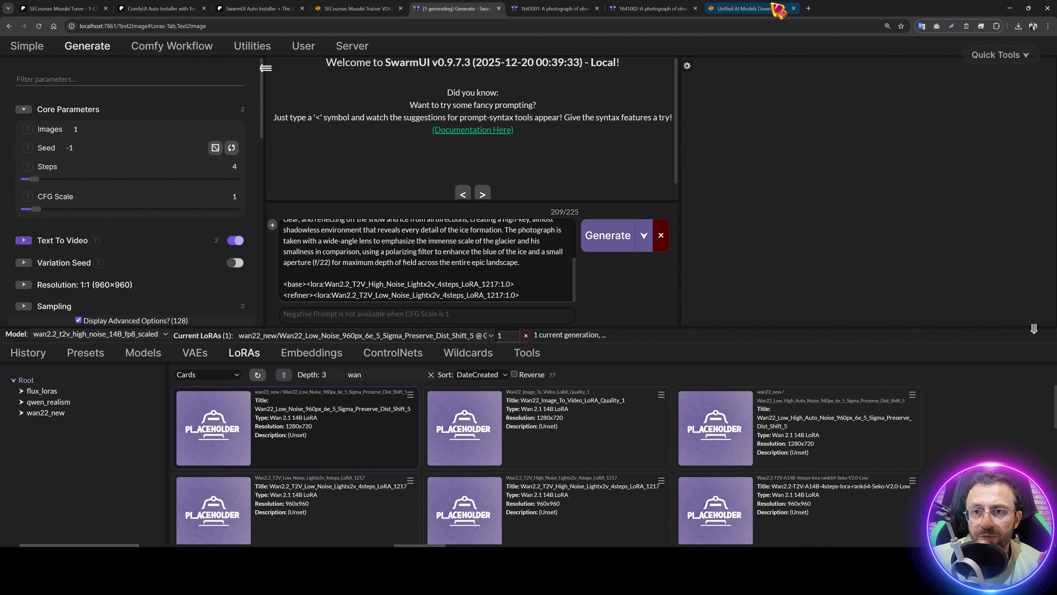
Step: Review the Wan 2.2 Core 4 Steps Bundle in the model downloader, then return to the generation page
{"action": "left_click", "coordinate": [751, 14]}
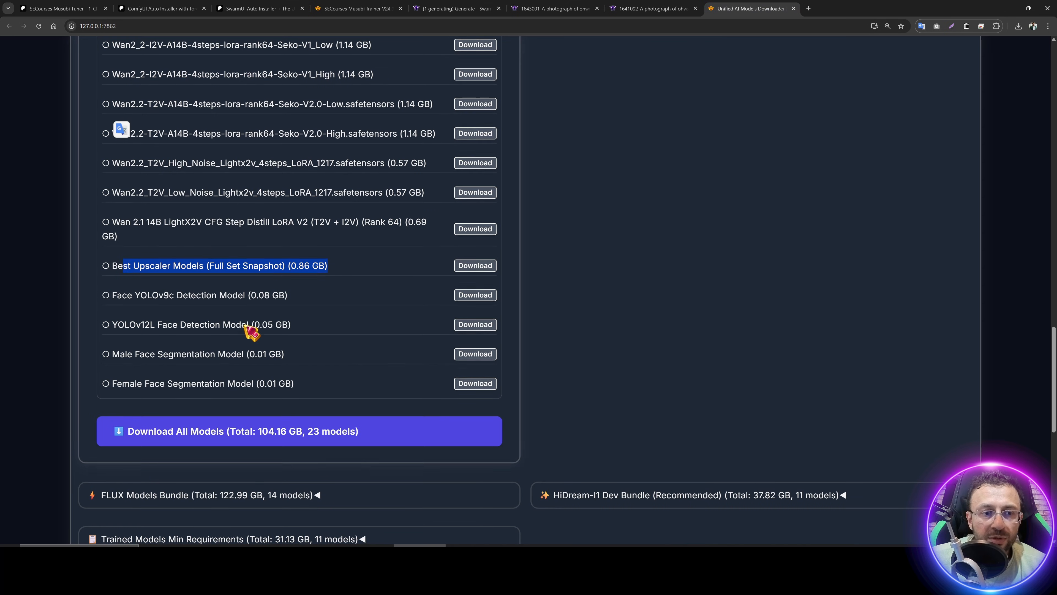
{"action": "scroll", "coordinate": [249, 325], "scroll_direction": "up", "scroll_amount": 10}
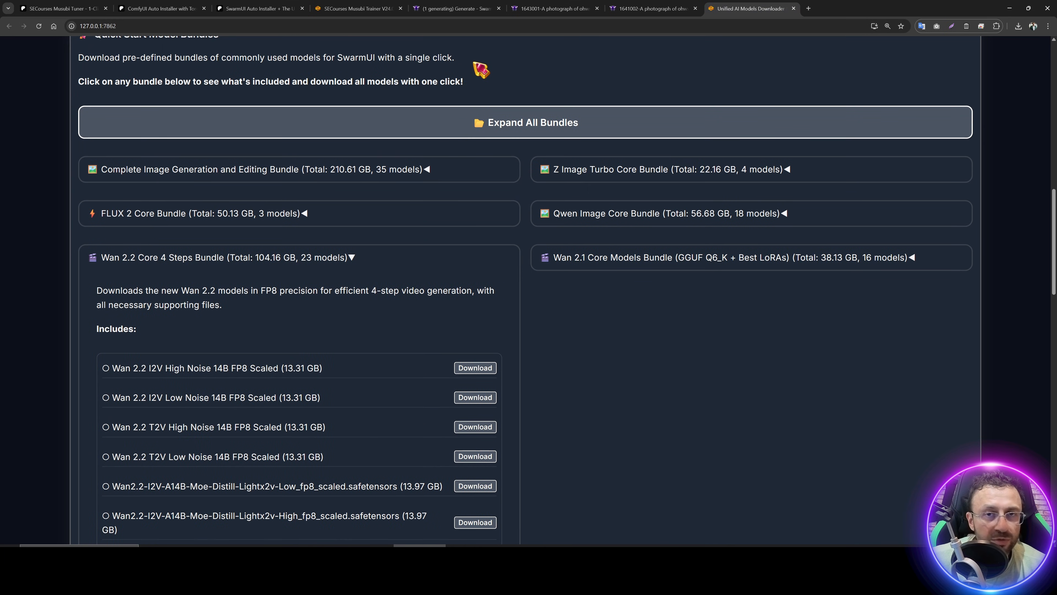
{"action": "left_click", "coordinate": [462, 8]}
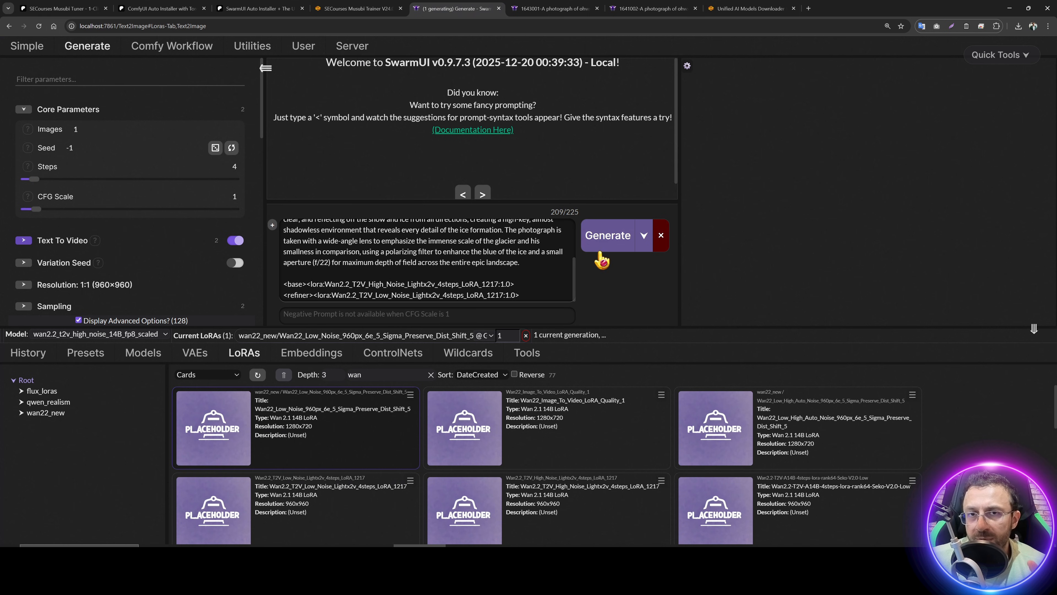
Step: Check GPU load and memory use in nvitop during the video generation, then minimize its window
{"action": "key", "text": "alt+Tab"}
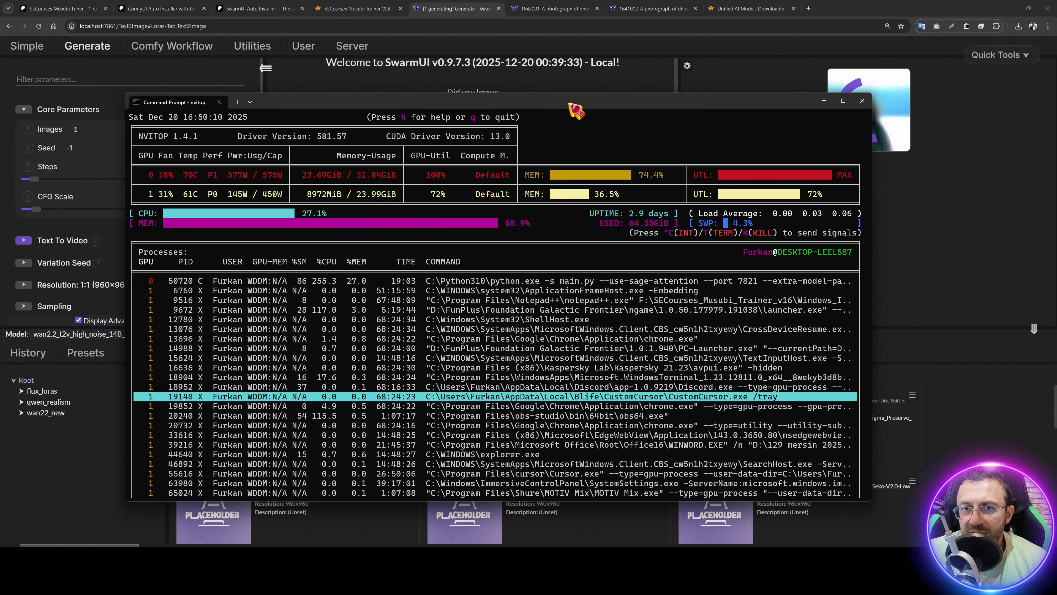
{"action": "left_click_drag", "start_coordinate": [569, 104], "coordinate": [548, 120]}
{"action": "left_click", "coordinate": [796, 120]}
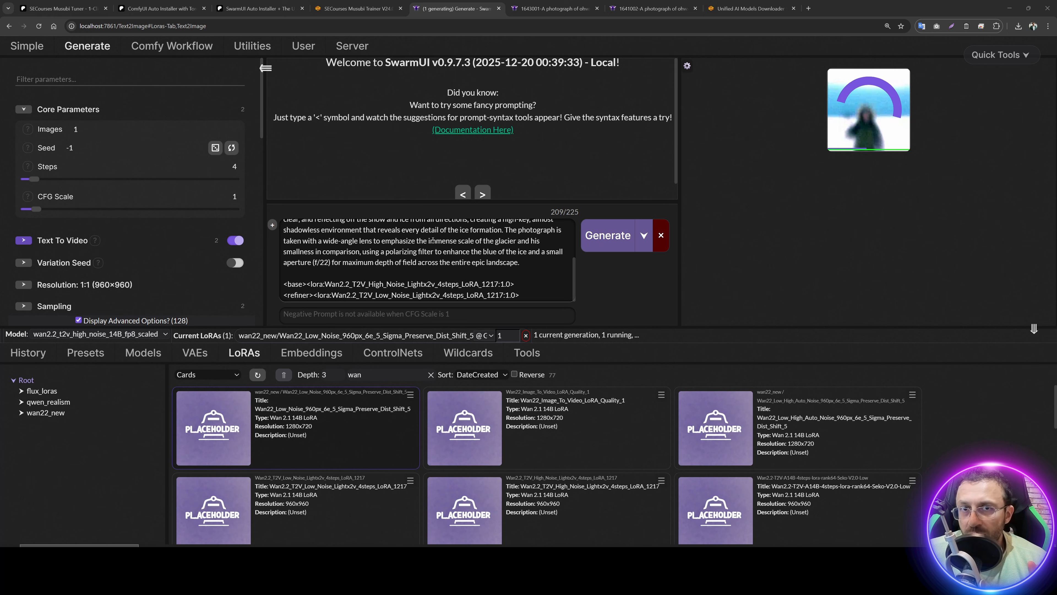
Step: Cancel the running generation and generate again with "photograph" replaced by "video" at the start of the prompt
{"action": "scroll", "coordinate": [433, 240], "scroll_direction": "up", "scroll_amount": 3}
{"action": "left_click", "coordinate": [661, 236]}
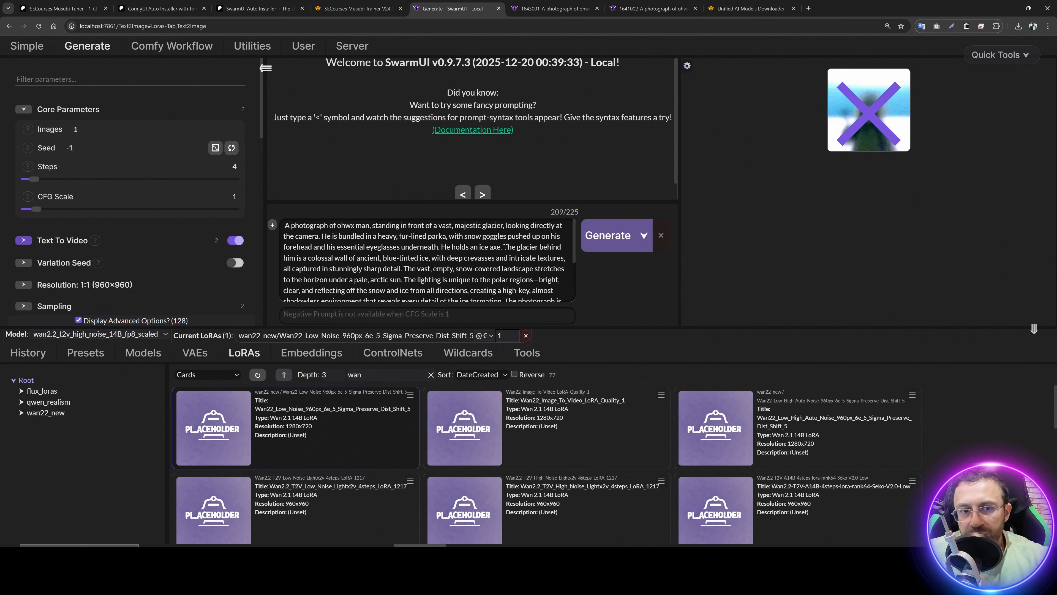
{"action": "double_click", "coordinate": [325, 230]}
{"action": "type", "text": "video"}
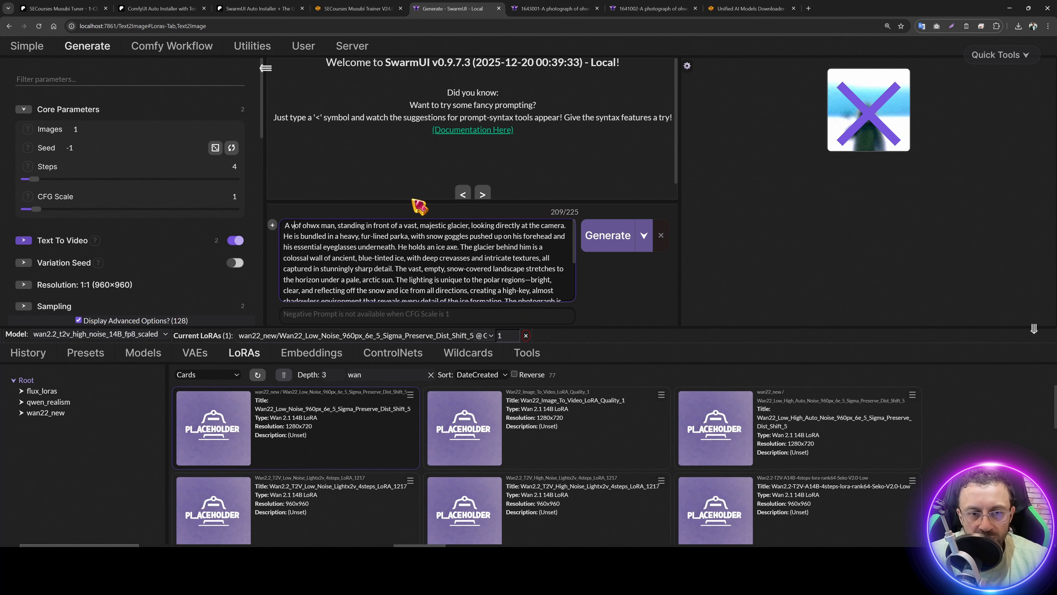
{"action": "left_click", "coordinate": [608, 236]}
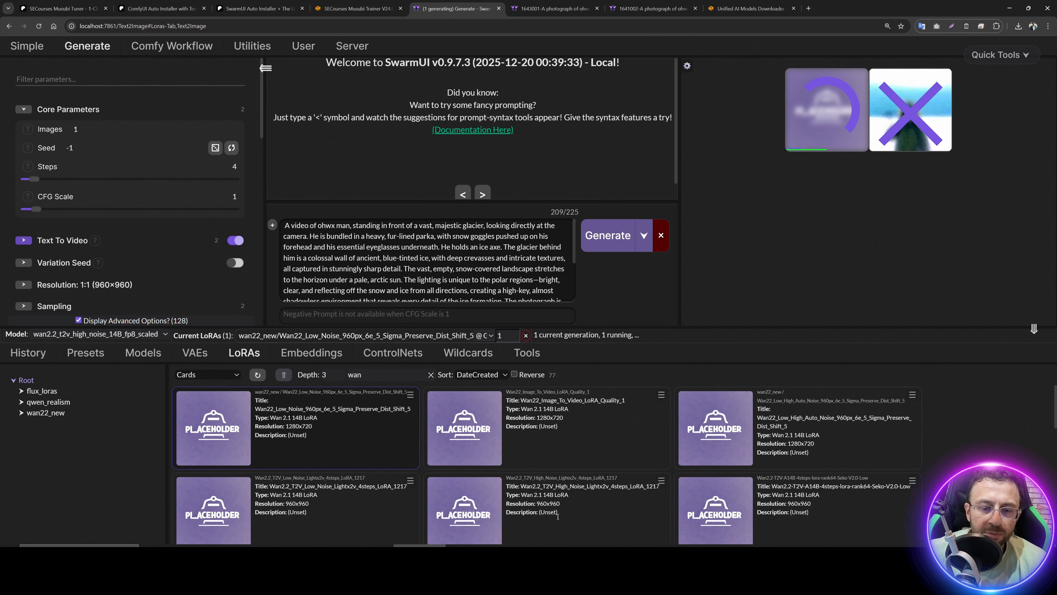
Step: Bring up nvitop to check GPU usage for the restarted generation, then minimize it
{"action": "left_click", "coordinate": [455, 571]}
{"action": "left_click", "coordinate": [455, 571]}
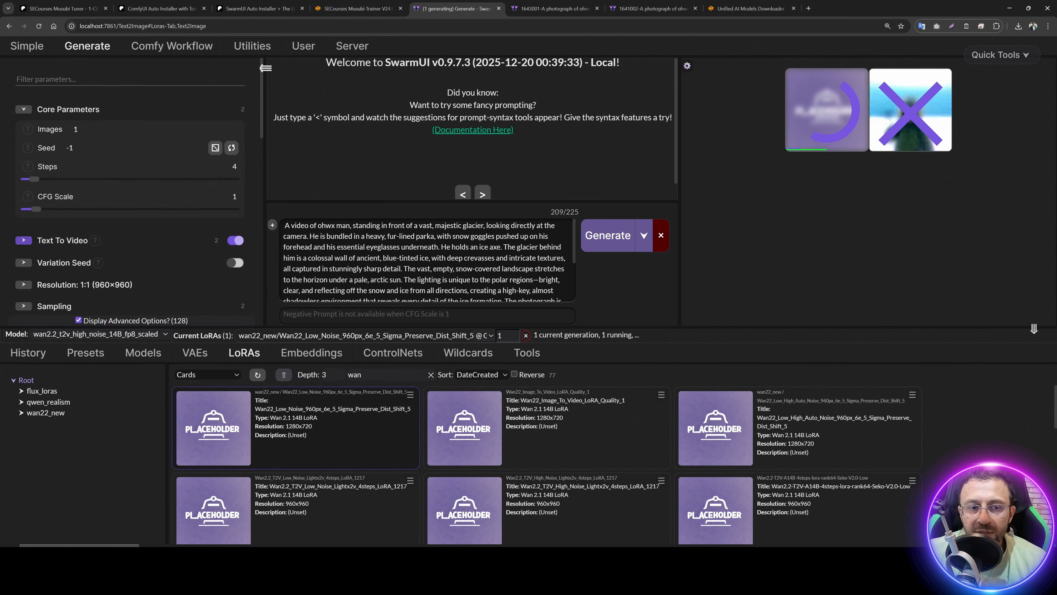
{"action": "left_click", "coordinate": [420, 572]}
{"action": "left_click", "coordinate": [420, 571]}
{"action": "left_click", "coordinate": [441, 571]}
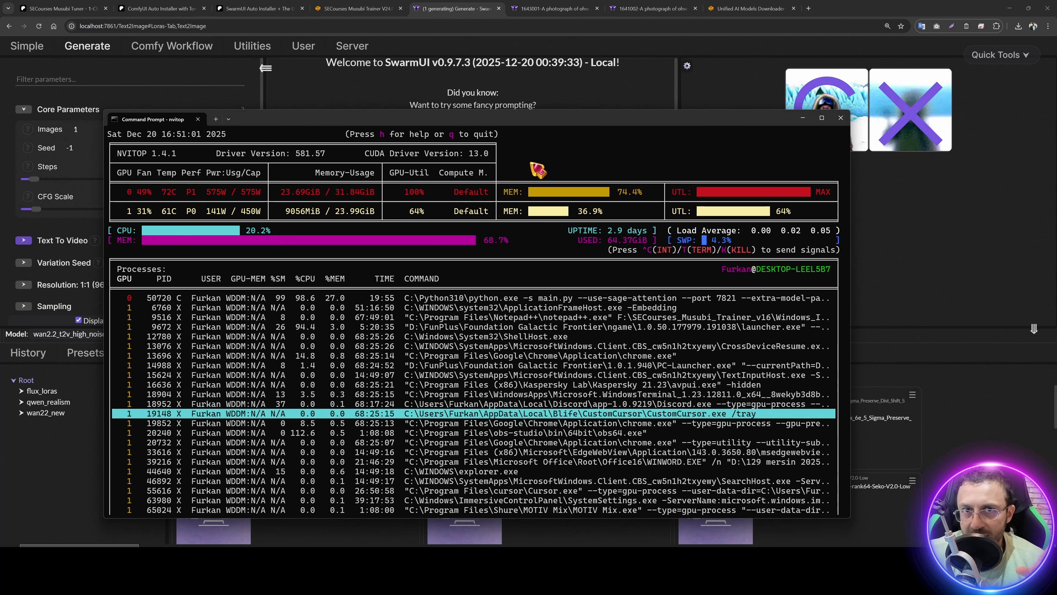
{"action": "left_click", "coordinate": [803, 117]}
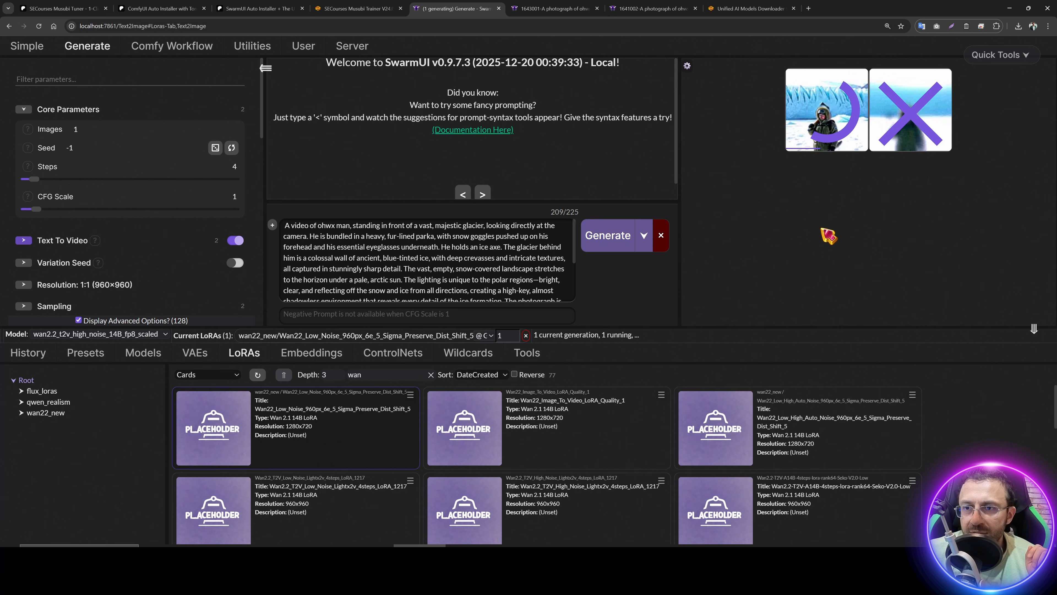
Step: Open the finished glacier video in the large viewer, pause it, jump to near its end, and close it
{"action": "mouse_move", "coordinate": [320, 336]}
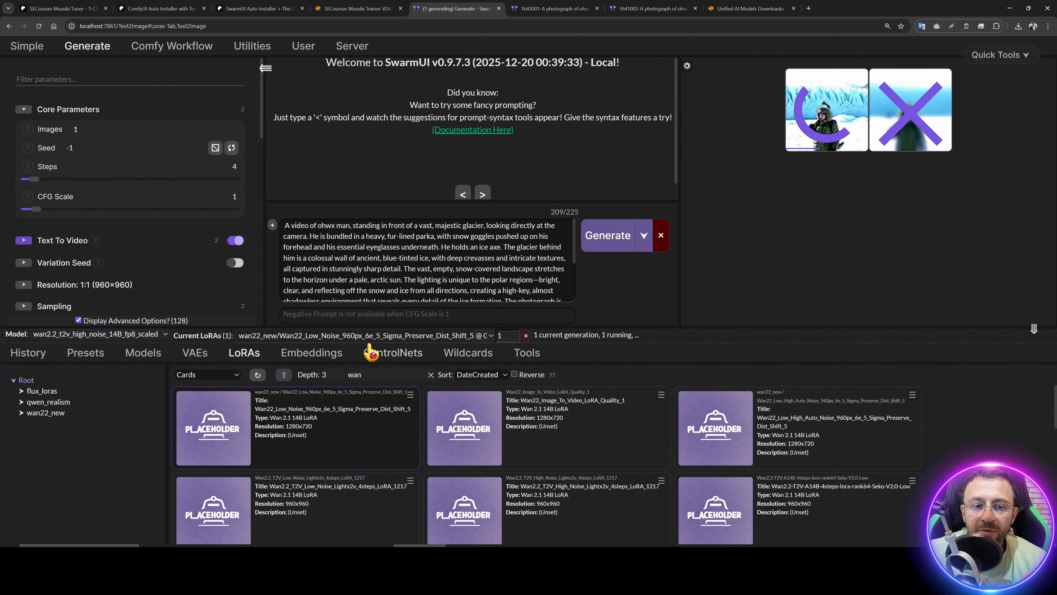
{"action": "mouse_move", "coordinate": [368, 336]}
{"action": "scroll", "coordinate": [130, 294], "scroll_direction": "down", "scroll_amount": 2}
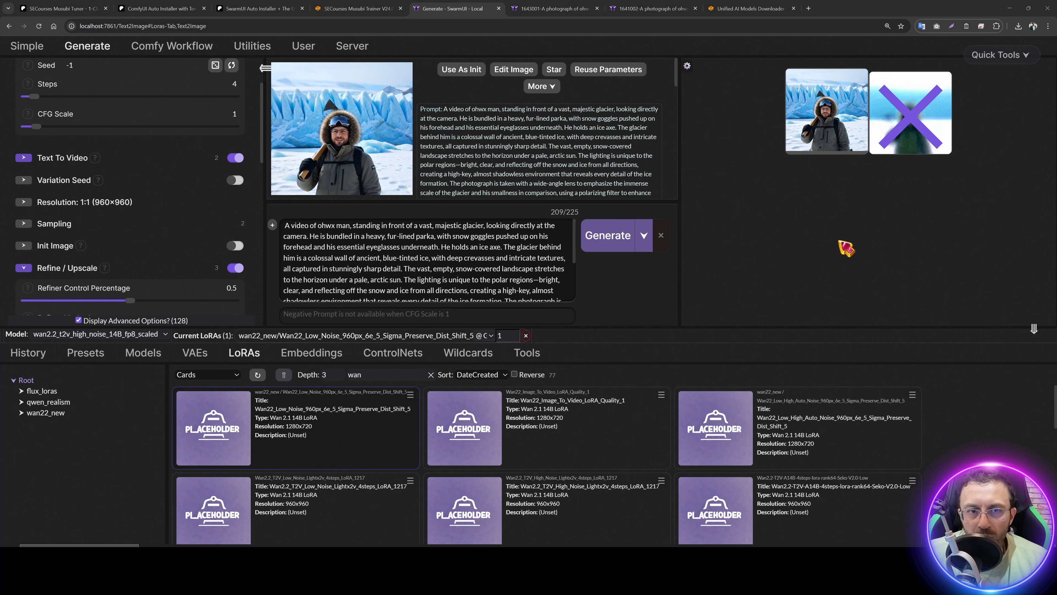
{"action": "left_click", "coordinate": [839, 138]}
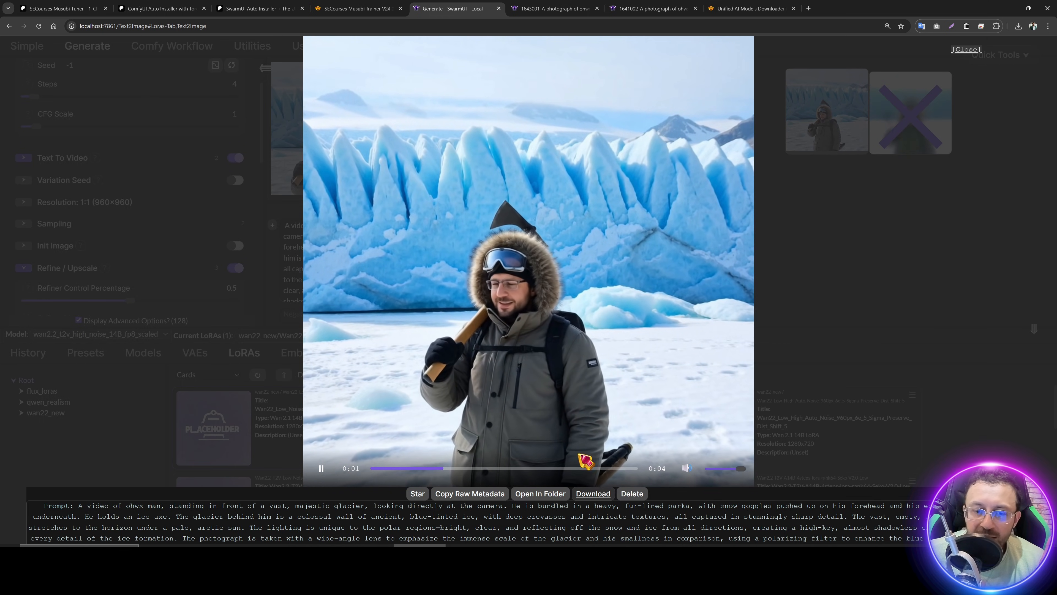
{"action": "left_click", "coordinate": [322, 469]}
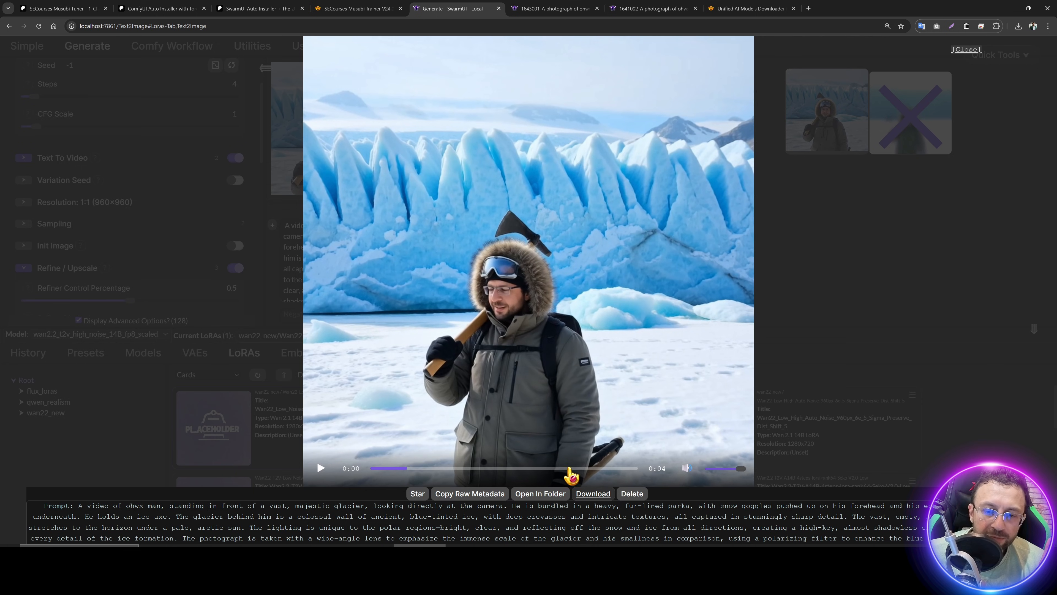
{"action": "left_click", "coordinate": [624, 469]}
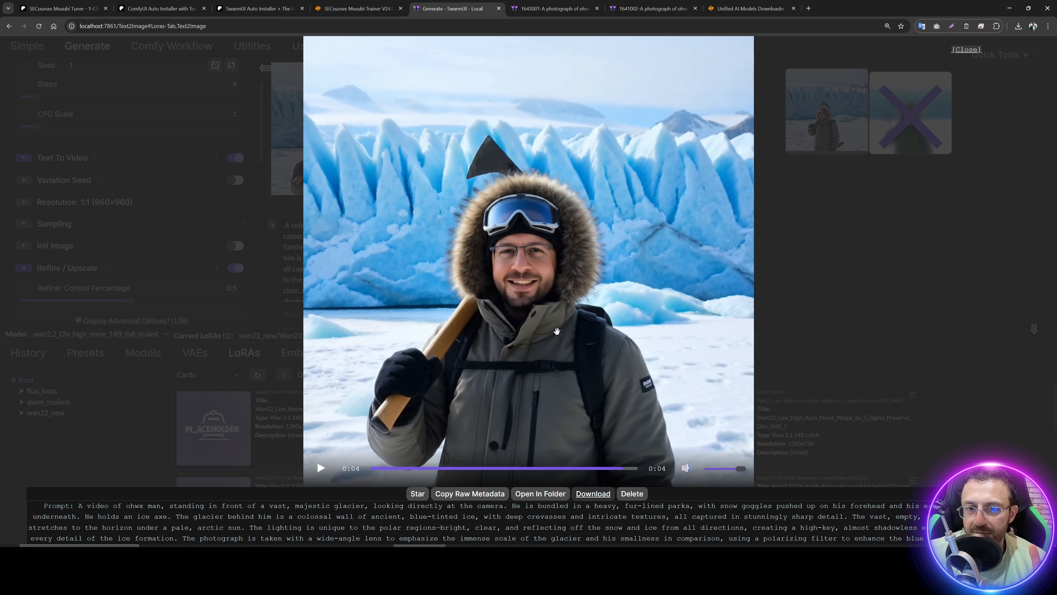
{"action": "key", "text": "Escape"}
Step: Check the generation time in the finished video's metadata
{"action": "scroll", "coordinate": [541, 160], "scroll_direction": "down", "scroll_amount": 5}
{"action": "scroll", "coordinate": [541, 159], "scroll_direction": "down", "scroll_amount": 5}
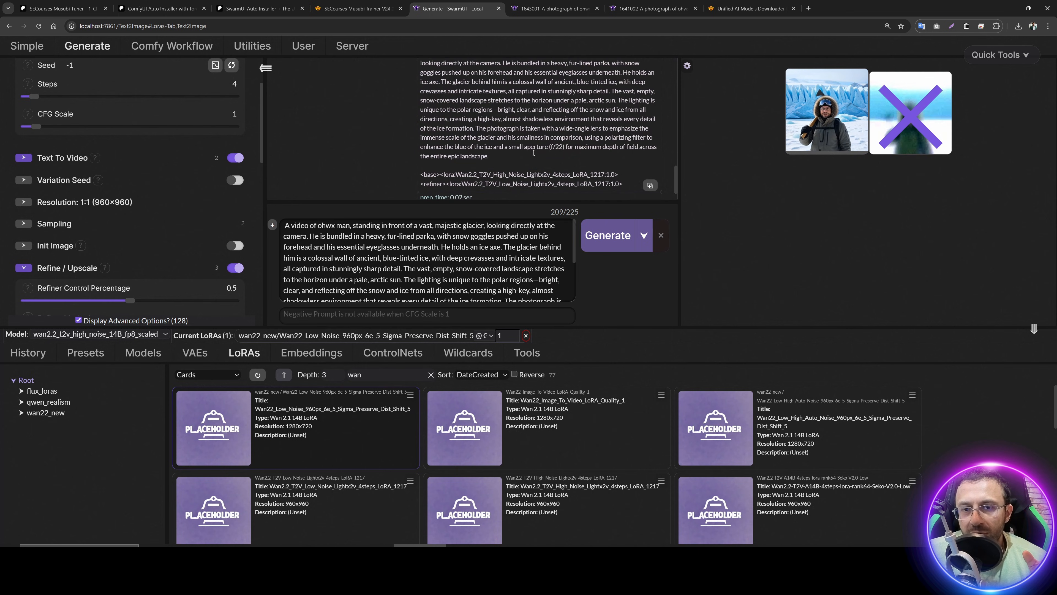
{"action": "left_click_drag", "start_coordinate": [501, 184], "coordinate": [471, 182]}
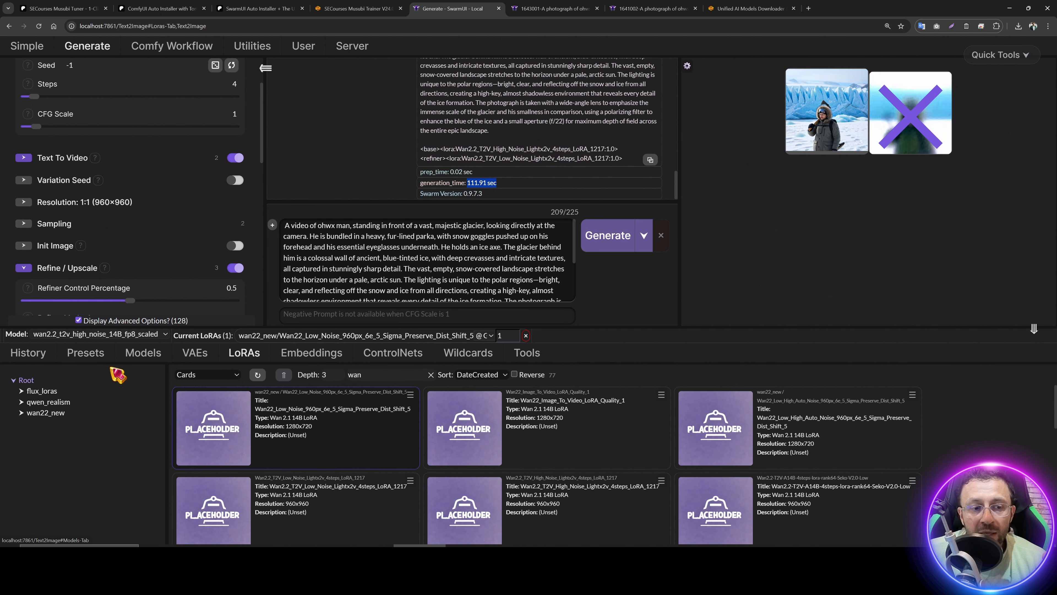
Step: Directly apply the Wan 22 High Quality T2V 20 Steps preset
{"action": "left_click", "coordinate": [102, 359]}
{"action": "scroll", "coordinate": [415, 460], "scroll_direction": "down", "scroll_amount": 1}
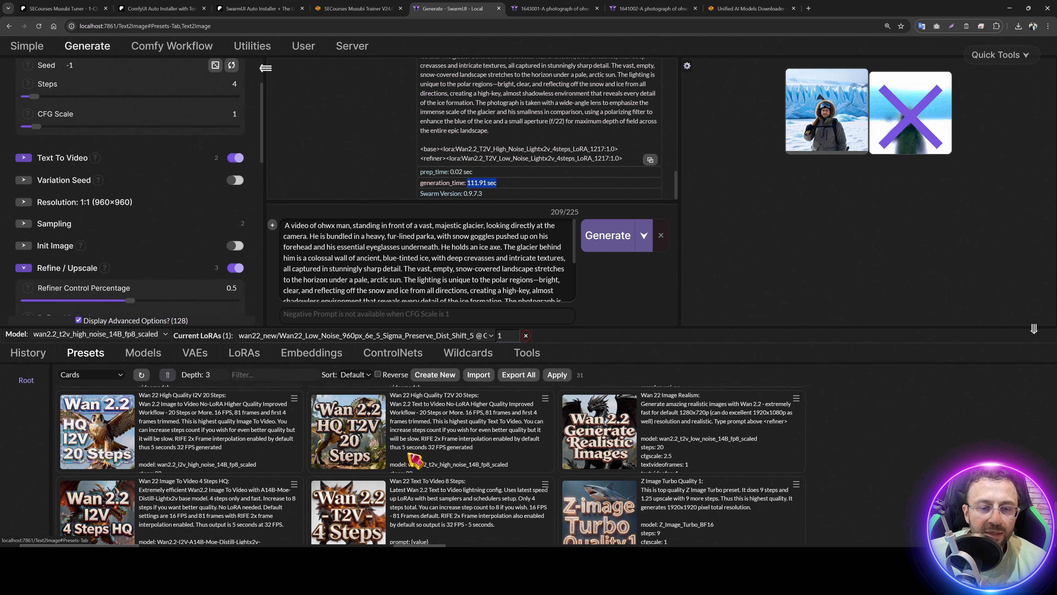
{"action": "left_click", "coordinate": [545, 418]}
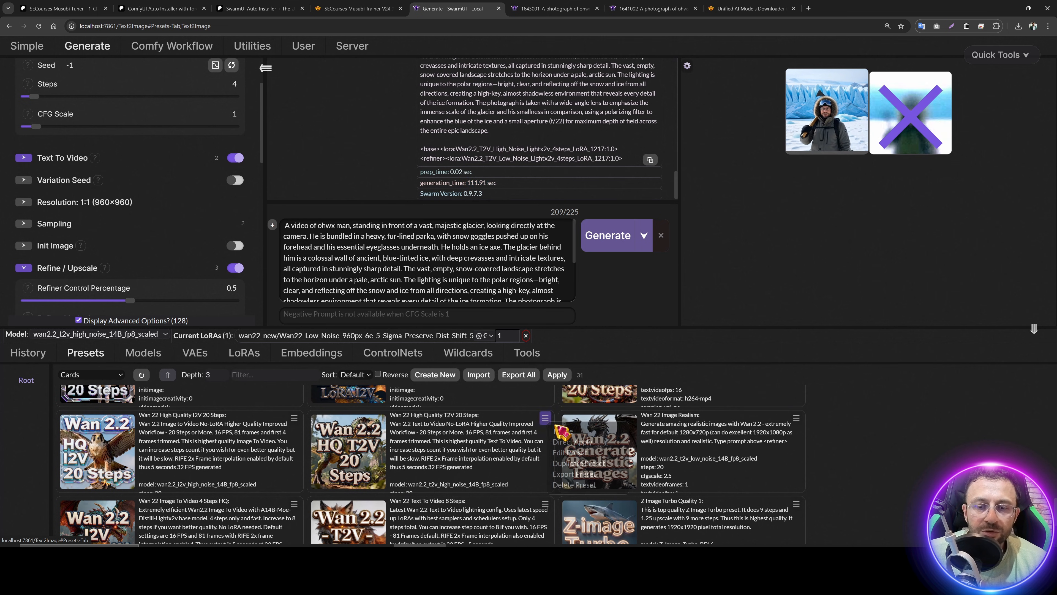
{"action": "left_click", "coordinate": [570, 443]}
{"action": "scroll", "coordinate": [125, 162], "scroll_direction": "up", "scroll_amount": 1}
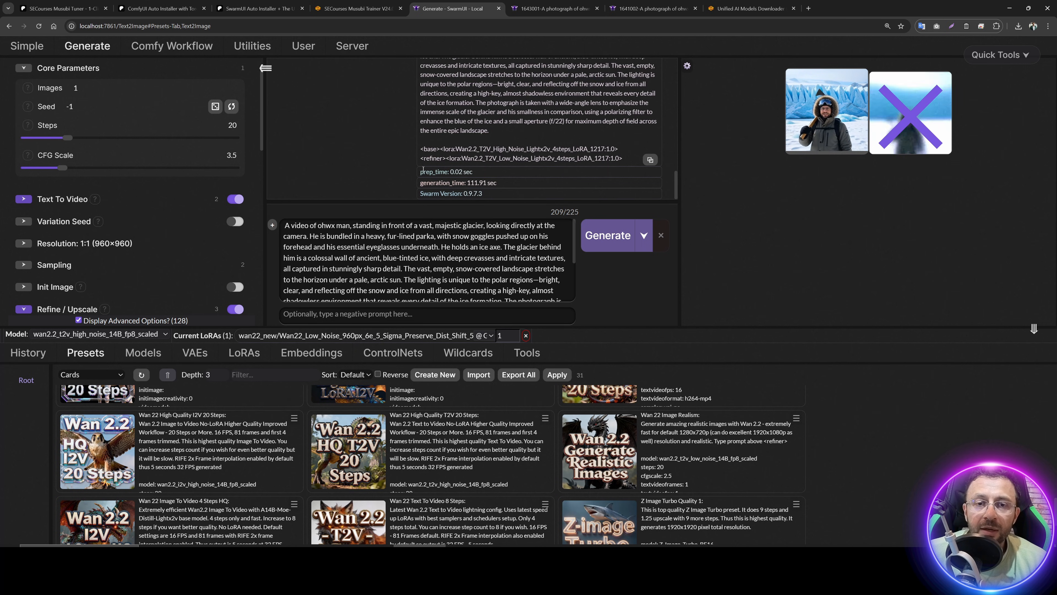
Step: Duplicate the generation page in a new browser tab and reset its parameters to default
{"action": "scroll", "coordinate": [495, 141], "scroll_direction": "up", "scroll_amount": 1}
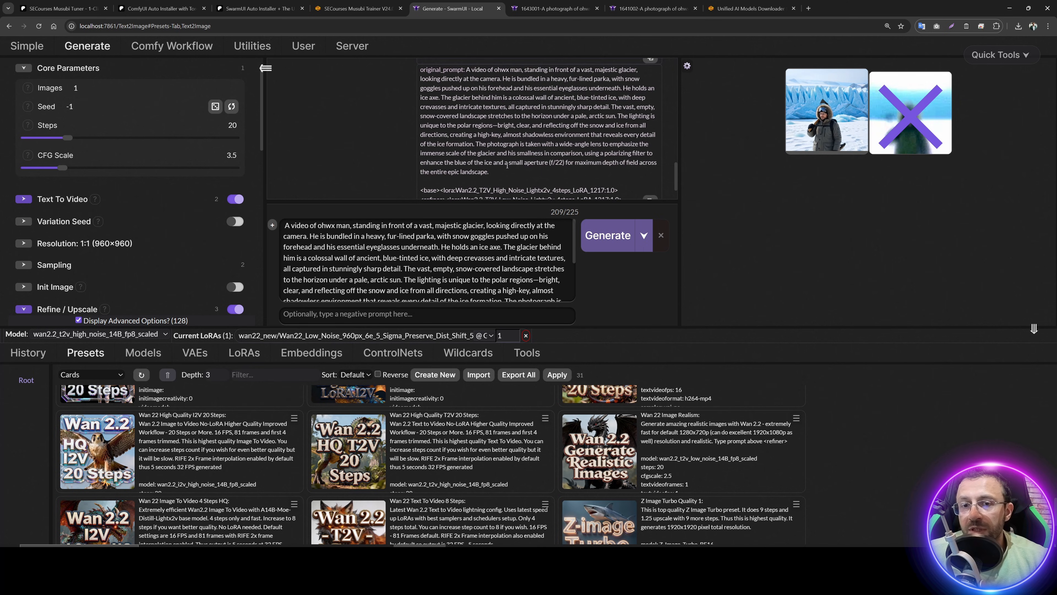
{"action": "left_click_drag", "start_coordinate": [498, 176], "coordinate": [360, 65]}
{"action": "left_click", "coordinate": [240, 26]}
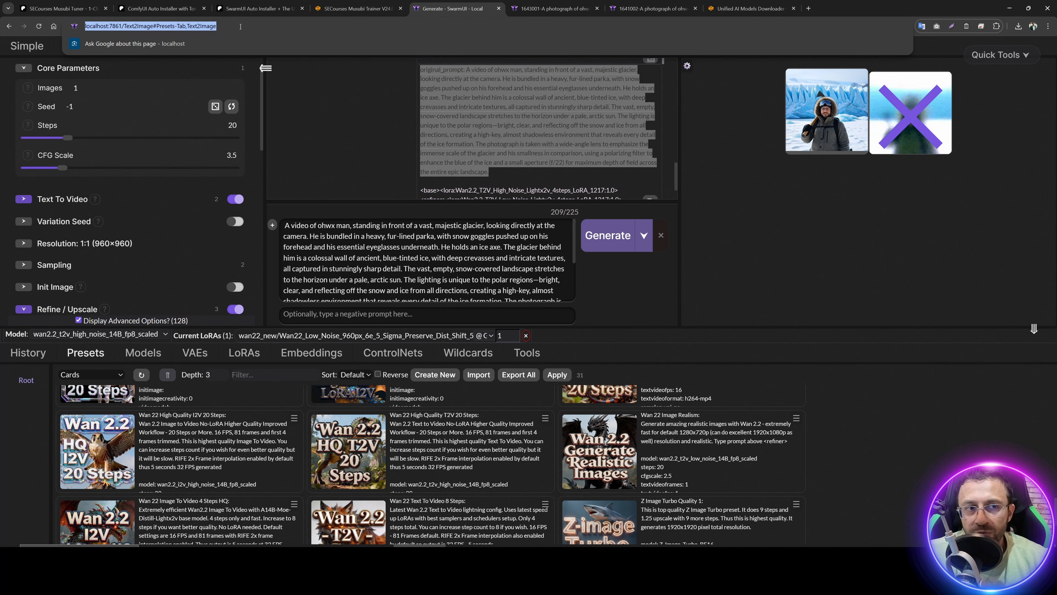
{"action": "key", "text": "alt+Return"}
{"action": "left_click", "coordinate": [999, 54]}
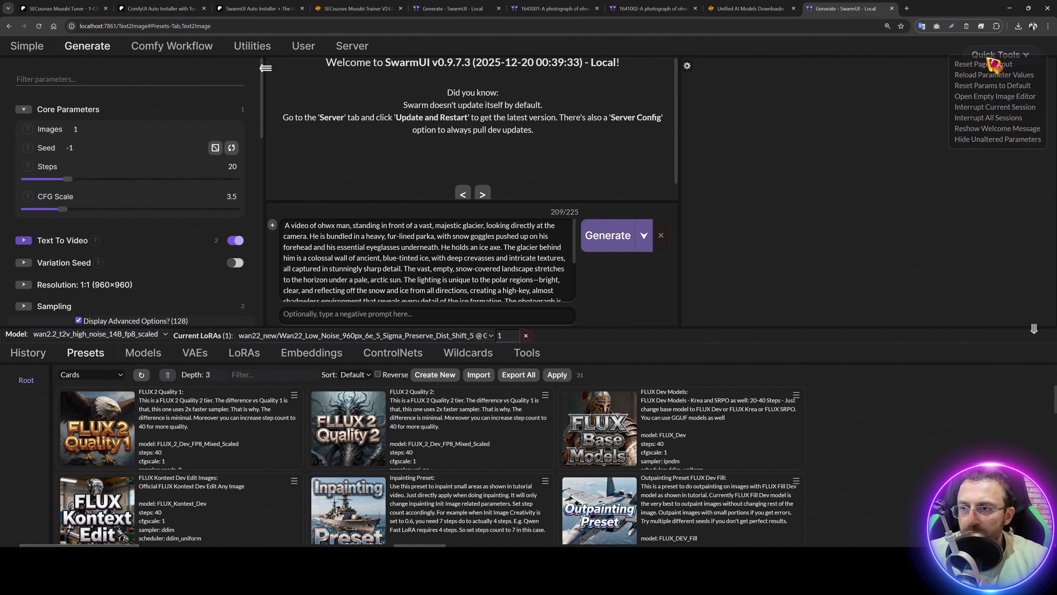
{"action": "left_click", "coordinate": [980, 86]}
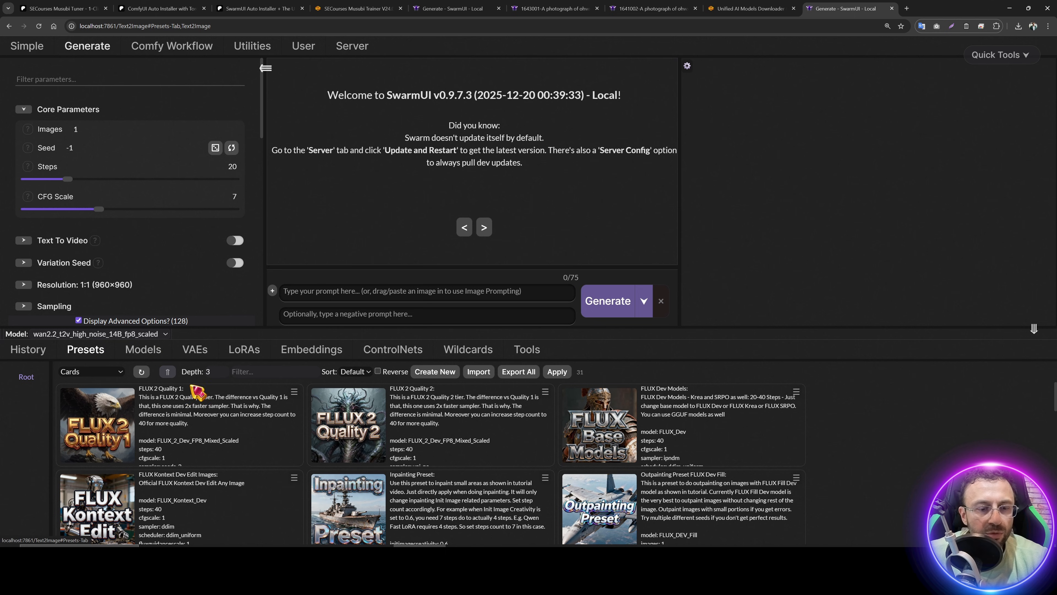
Step: Find the Wan 2.2 image-to-video presets and directly apply Wan 22 Image To Video 4 Steps HQ
{"action": "scroll", "coordinate": [433, 469], "scroll_direction": "down", "scroll_amount": 12}
{"action": "scroll", "coordinate": [433, 469], "scroll_direction": "down", "scroll_amount": 2}
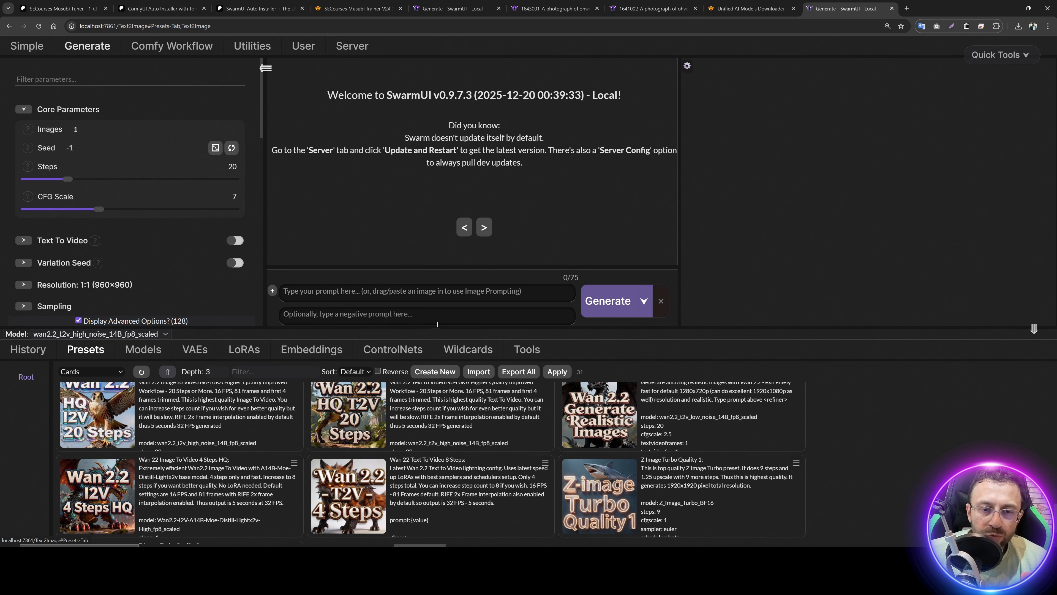
{"action": "left_click_drag", "start_coordinate": [437, 326], "coordinate": [438, 167]}
{"action": "left_click_drag", "start_coordinate": [166, 275], "coordinate": [233, 285]}
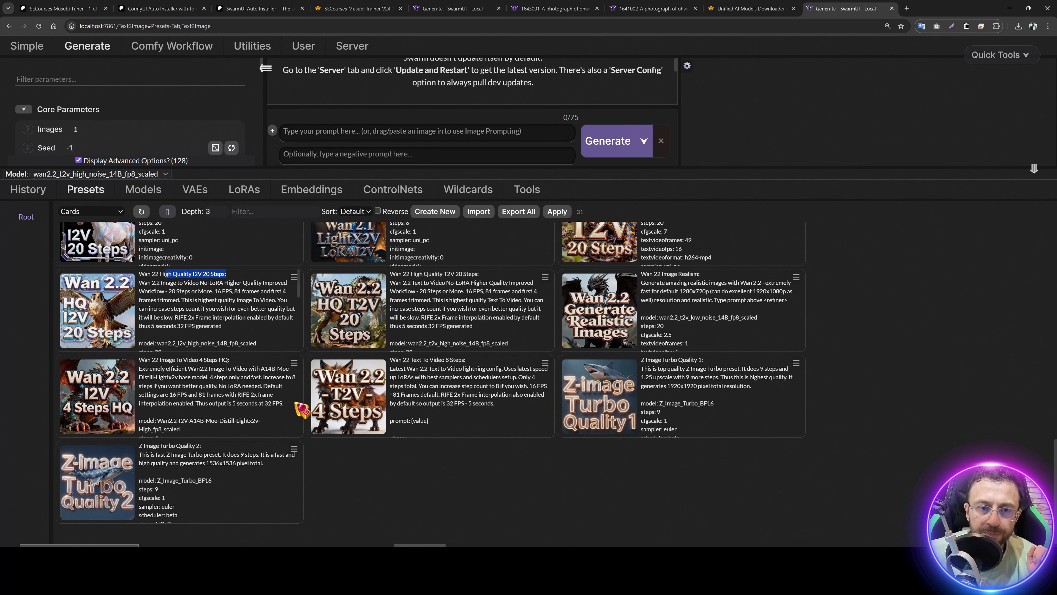
{"action": "left_click_drag", "start_coordinate": [148, 360], "coordinate": [218, 361]}
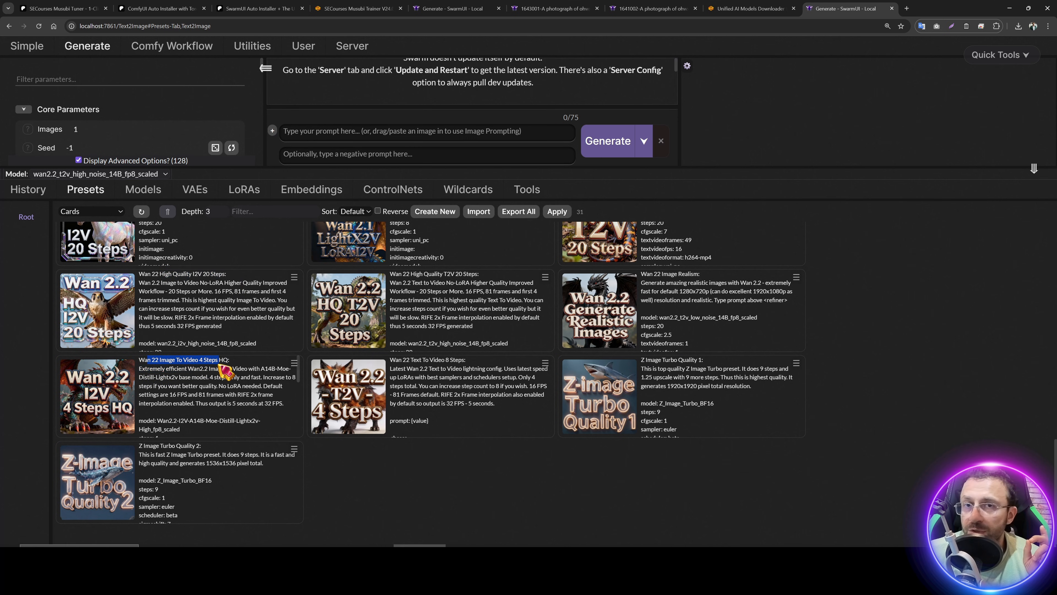
{"action": "left_click", "coordinate": [296, 367]}
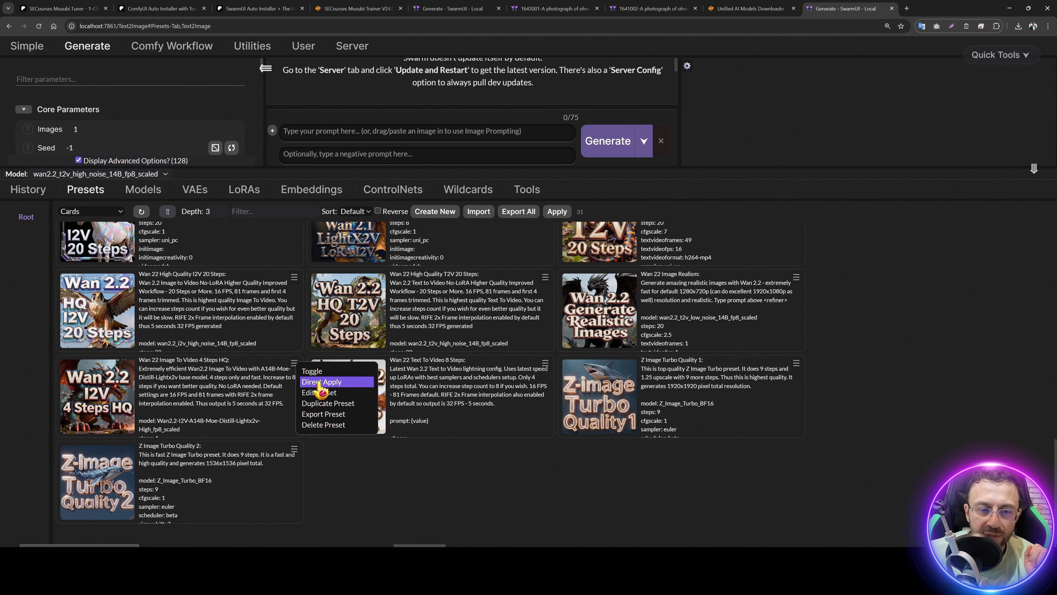
{"action": "left_click", "coordinate": [320, 381]}
{"action": "left_click_drag", "start_coordinate": [320, 168], "coordinate": [337, 419]}
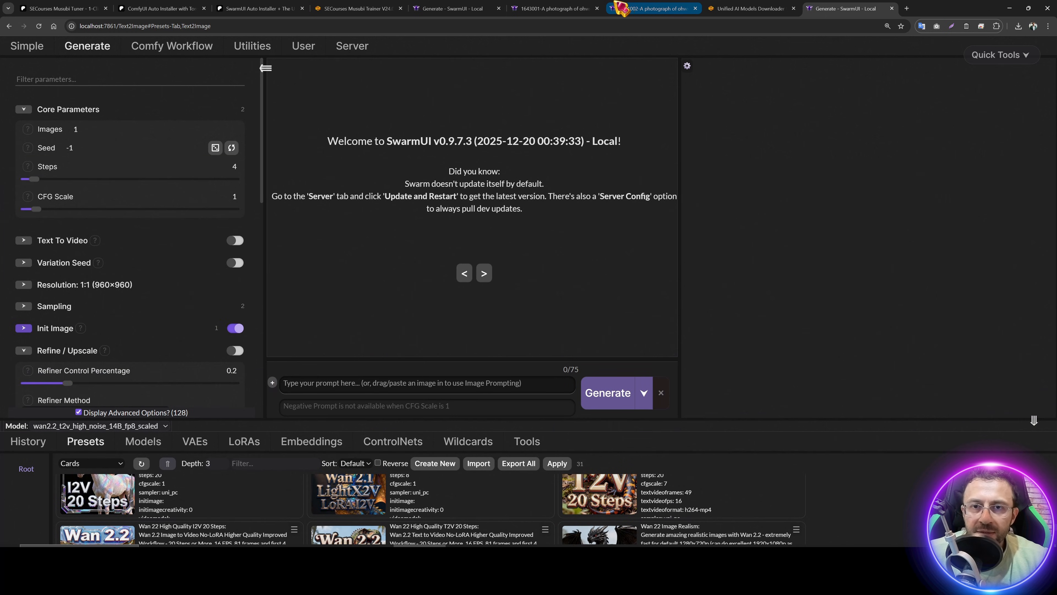
Step: Copy the glacier video prompt from the first generation tab into the new one and remove its base and refiner LoRA lines
{"action": "left_click", "coordinate": [558, 8]}
{"action": "left_click", "coordinate": [445, 7]}
{"action": "left_click", "coordinate": [420, 250]}
{"action": "key", "text": "ctrl+a"}
{"action": "key", "text": "ctrl+c"}
{"action": "key", "text": "ctrl+9"}
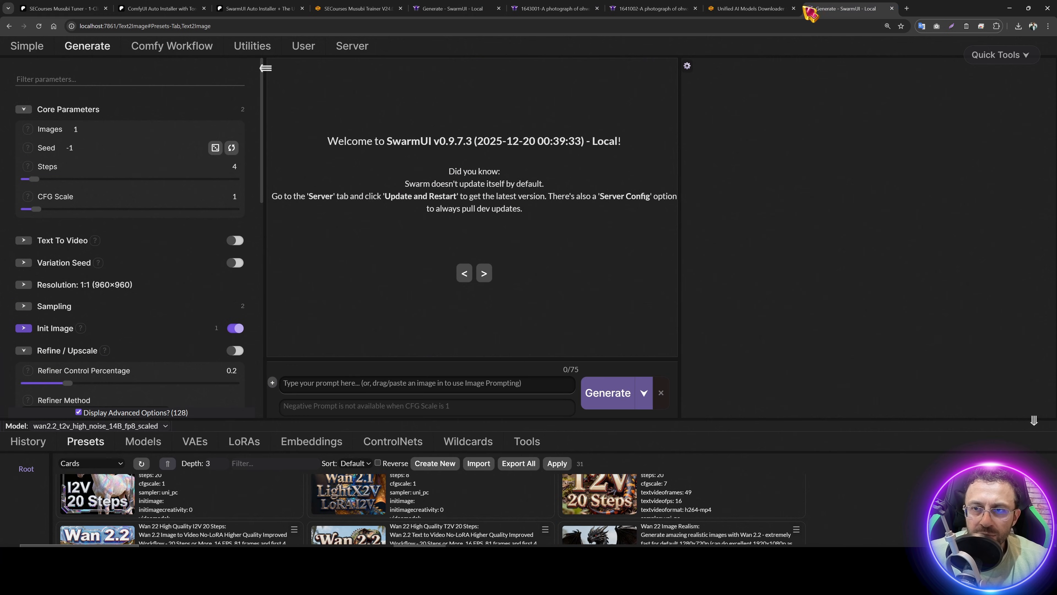
{"action": "key", "text": "ctrl+v"}
{"action": "left_click_drag", "start_coordinate": [523, 389], "coordinate": [521, 357]}
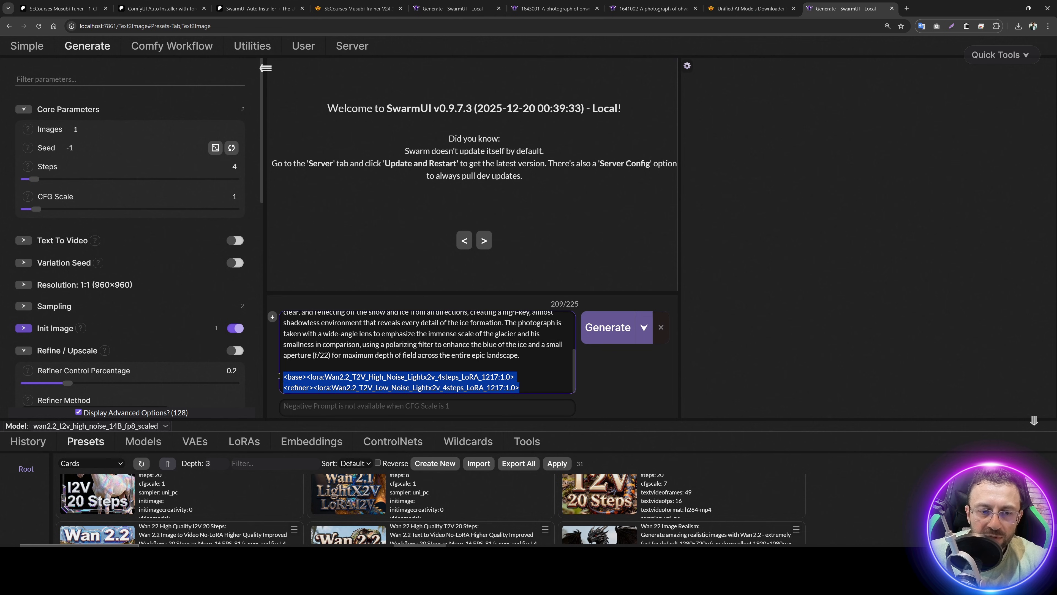
{"action": "key", "text": "BackSpace"}
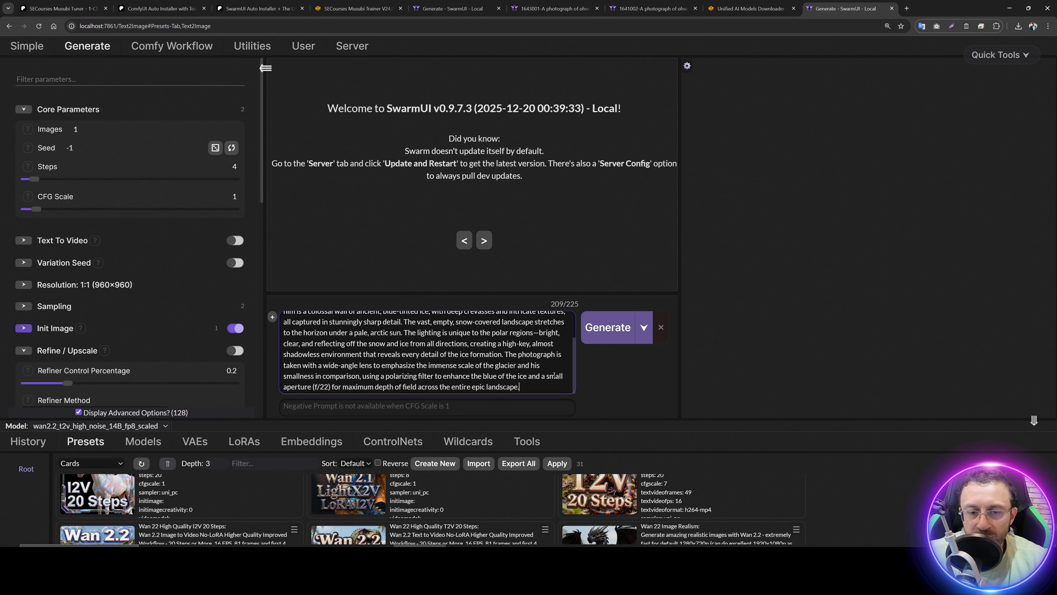
{"action": "scroll", "coordinate": [532, 374], "scroll_direction": "up", "scroll_amount": 3}
Step: Save the 1643001 glacier portrait image from its browser tab to disk, then return to the new generation page
{"action": "key", "text": "ctrl+5"}
{"action": "key", "text": "ctrl+6"}
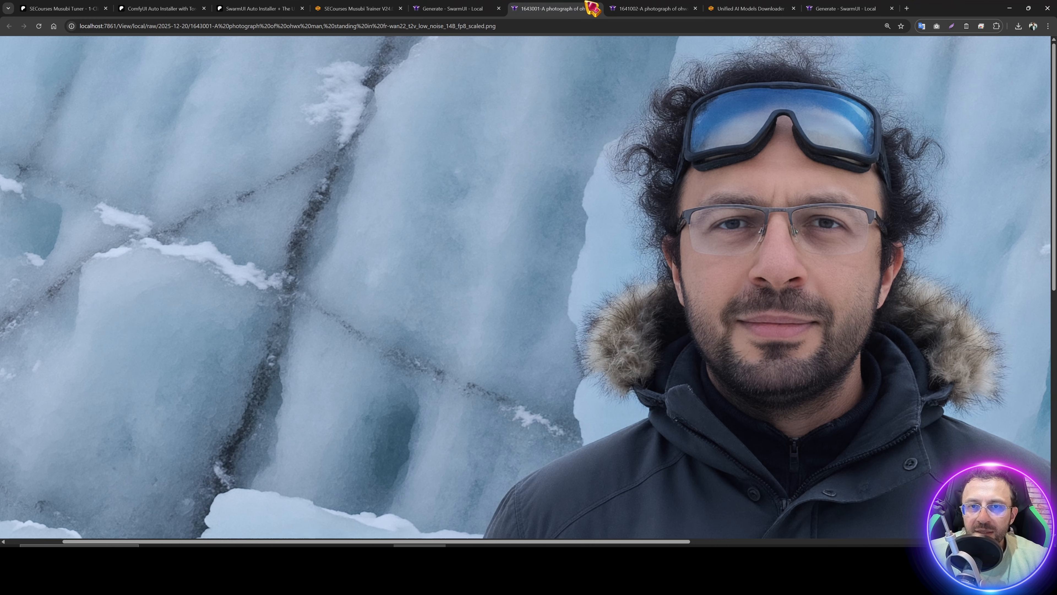
{"action": "scroll", "coordinate": [620, 163], "scroll_direction": "down", "scroll_amount": 6}
{"action": "scroll", "coordinate": [616, 163], "scroll_direction": "up", "scroll_amount": 4}
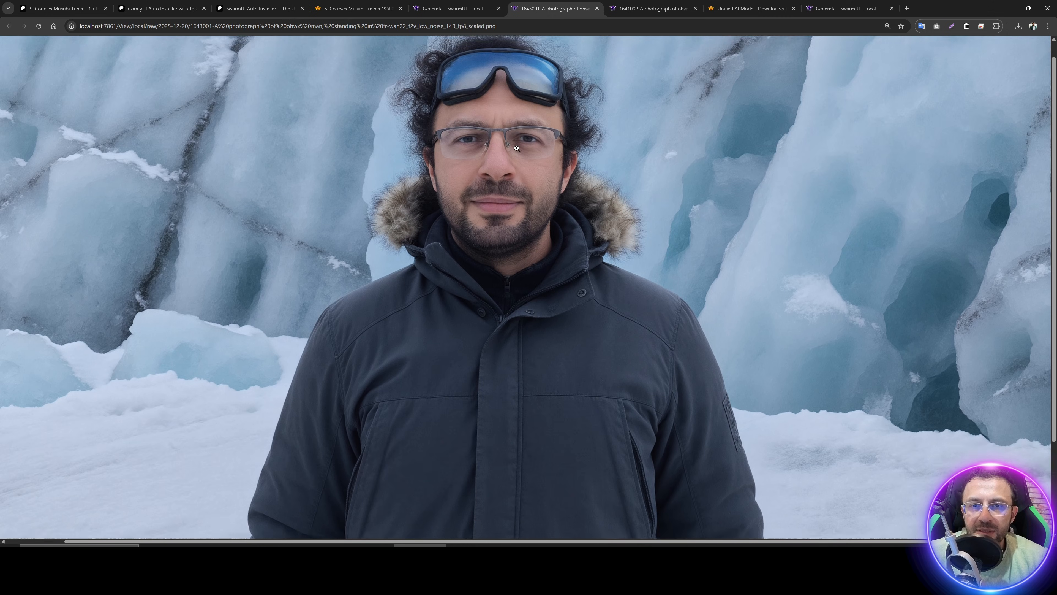
{"action": "right_click", "coordinate": [506, 157]}
{"action": "left_click", "coordinate": [540, 181]}
{"action": "key", "text": "ctrl+9"}
Step: Load the saved 1643001 glacier portrait as the init image and match the resolution with Use Closest Aspect Ratio
{"action": "scroll", "coordinate": [83, 300], "scroll_direction": "down", "scroll_amount": 2}
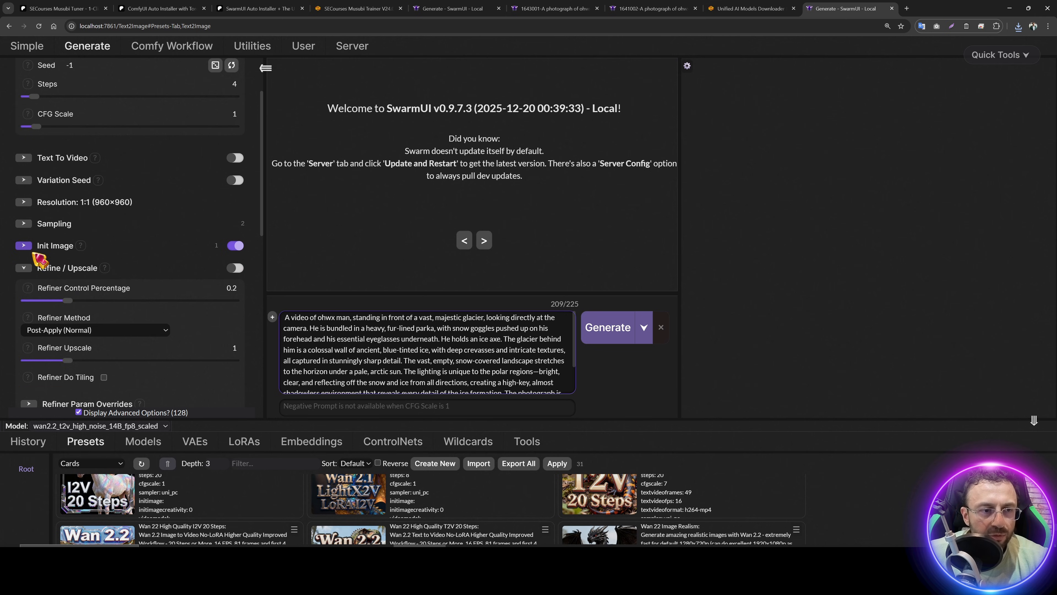
{"action": "left_click", "coordinate": [39, 247]}
{"action": "left_click", "coordinate": [45, 285]}
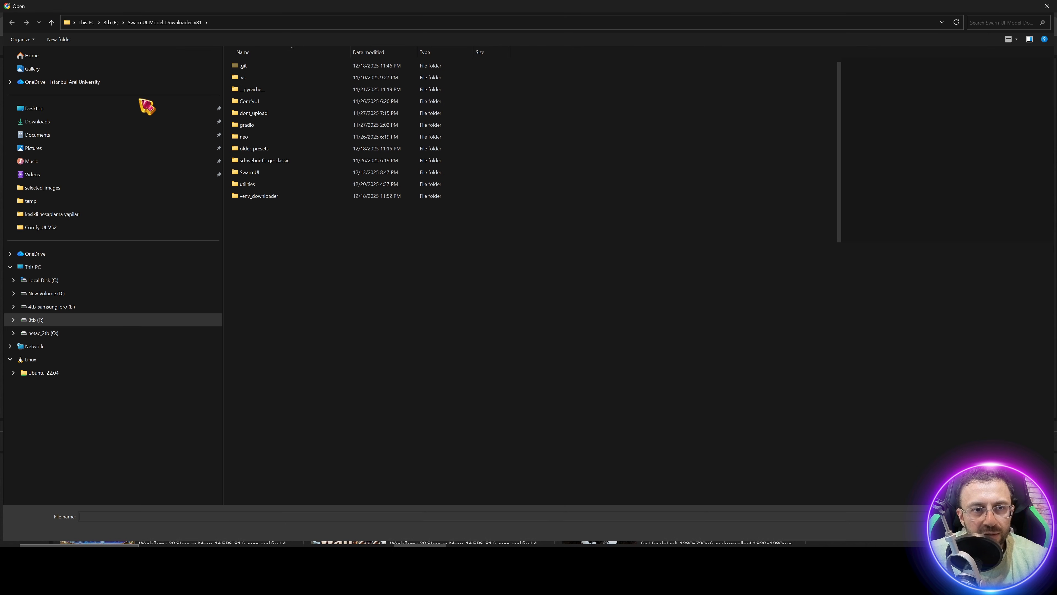
{"action": "left_click", "coordinate": [144, 104]}
{"action": "double_click", "coordinate": [255, 78]}
{"action": "left_click", "coordinate": [150, 267]}
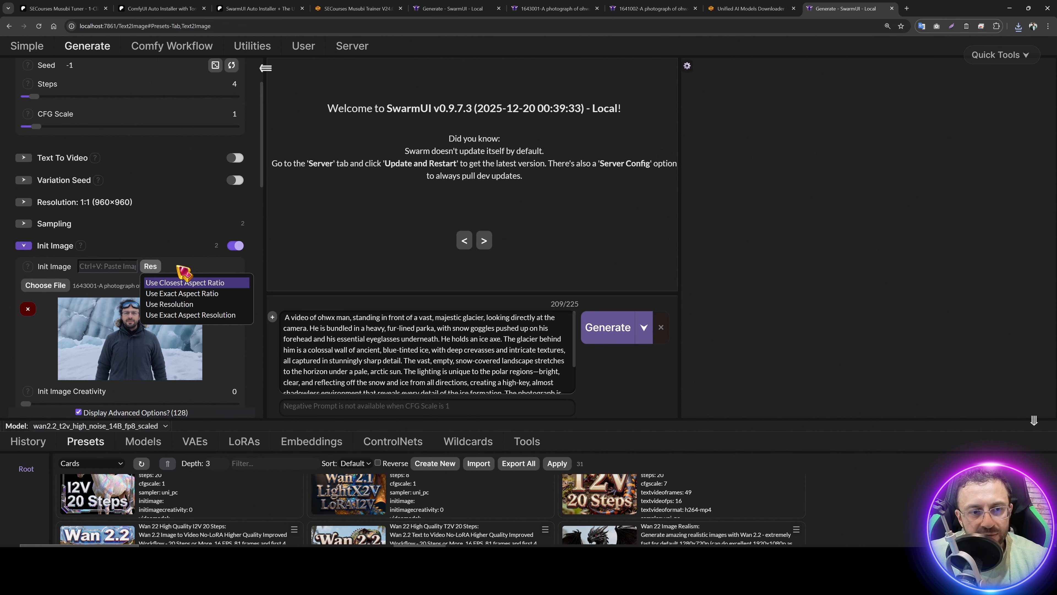
{"action": "left_click", "coordinate": [191, 283]}
{"action": "scroll", "coordinate": [191, 292], "scroll_direction": "down", "scroll_amount": 3}
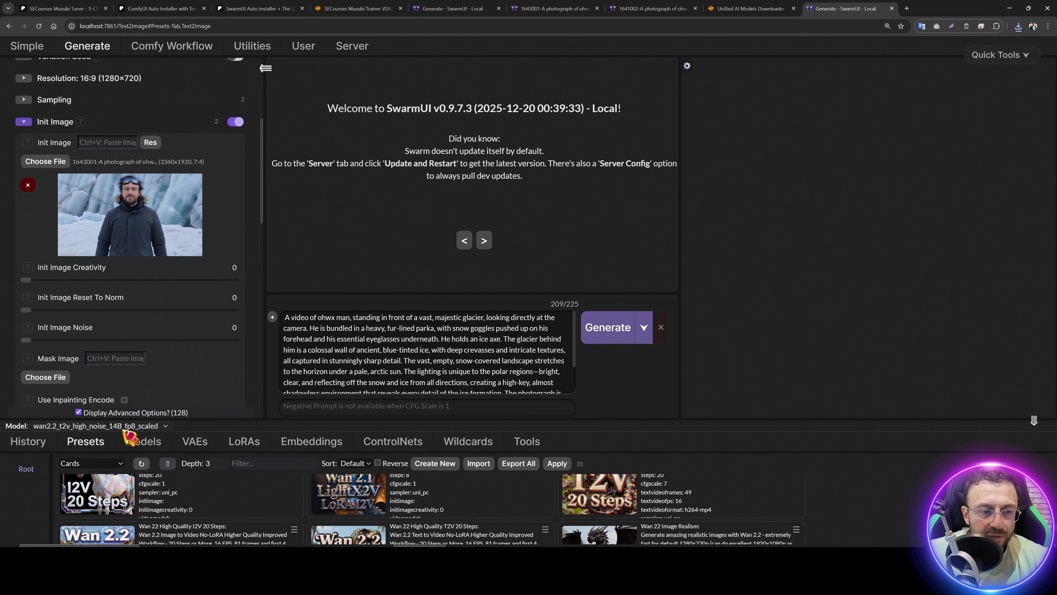
Step: Reload the generation page and reset all parameters to default
{"action": "left_click", "coordinate": [392, 330]}
{"action": "key", "text": "ctrl+a"}
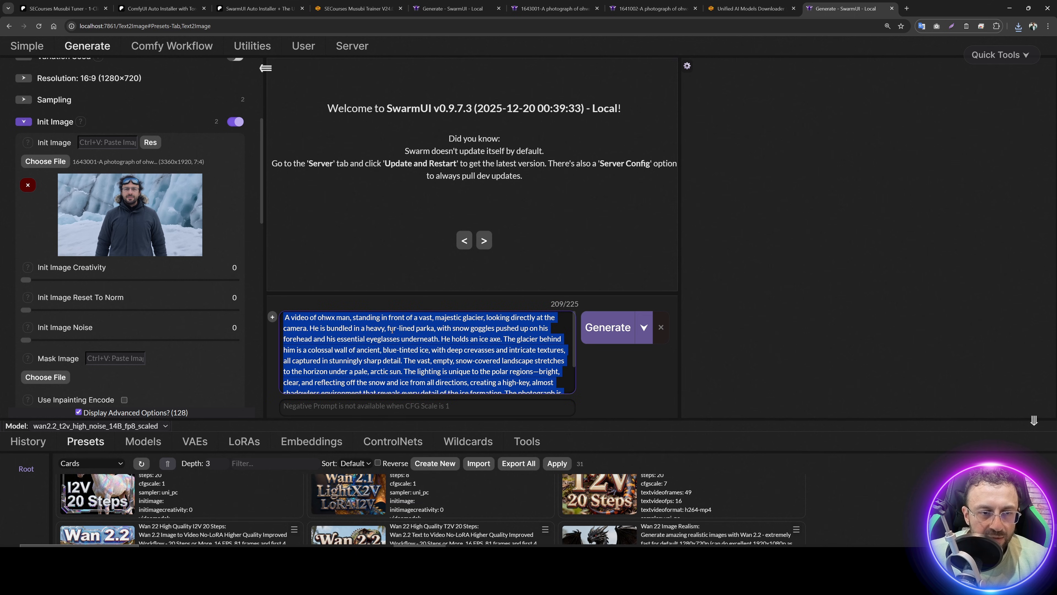
{"action": "key", "text": "F5"}
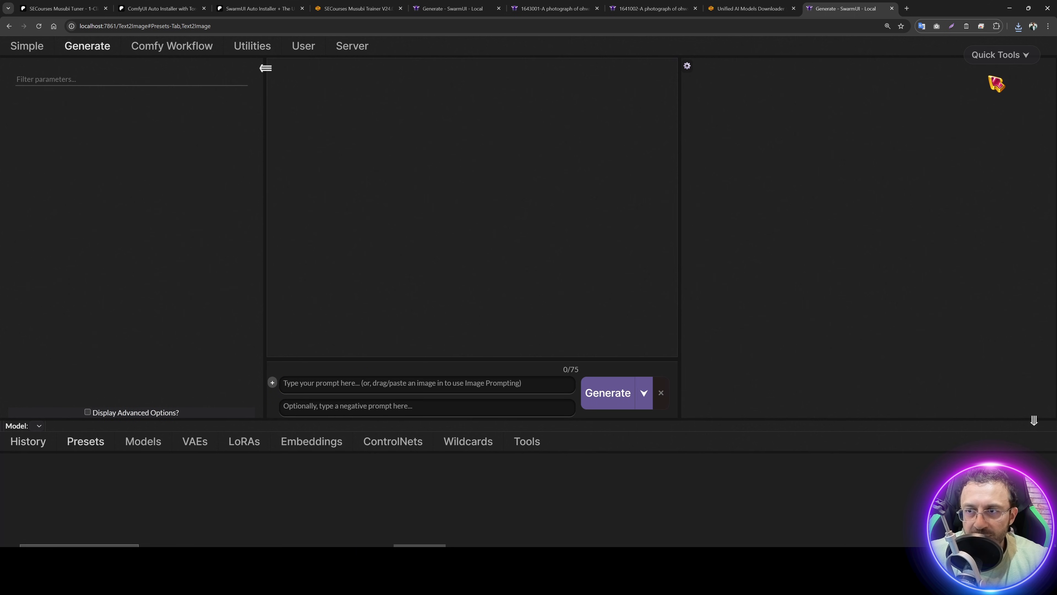
{"action": "mouse_move", "coordinate": [998, 59]}
{"action": "left_click", "coordinate": [987, 88]}
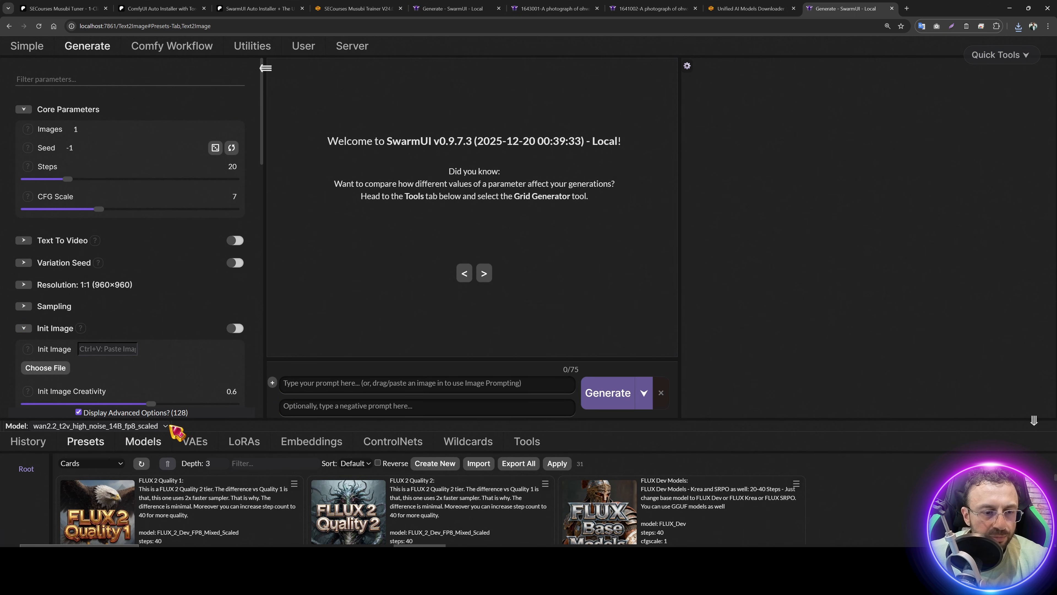
Step: Enlarge the model browser area and refresh the models list
{"action": "left_click_drag", "start_coordinate": [177, 420], "coordinate": [177, 244]}
{"action": "left_click", "coordinate": [143, 264]}
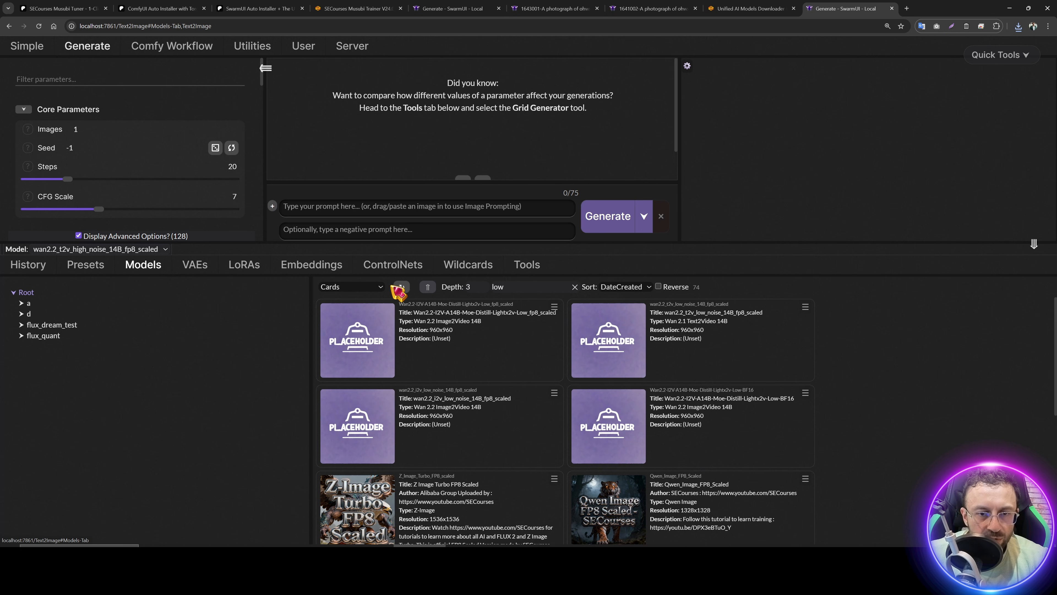
{"action": "left_click", "coordinate": [401, 287]}
Step: Directly apply the Wan 22 Image To Video 4 Steps HQ preset again
{"action": "left_click", "coordinate": [88, 266]}
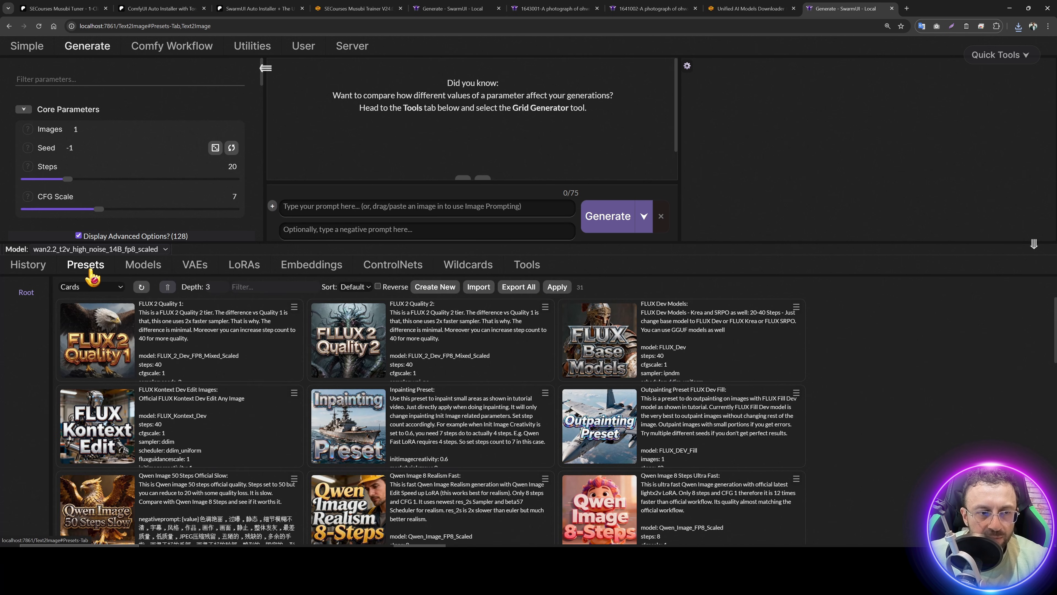
{"action": "scroll", "coordinate": [467, 437], "scroll_direction": "down", "scroll_amount": 5}
{"action": "scroll", "coordinate": [467, 437], "scroll_direction": "down", "scroll_amount": 10}
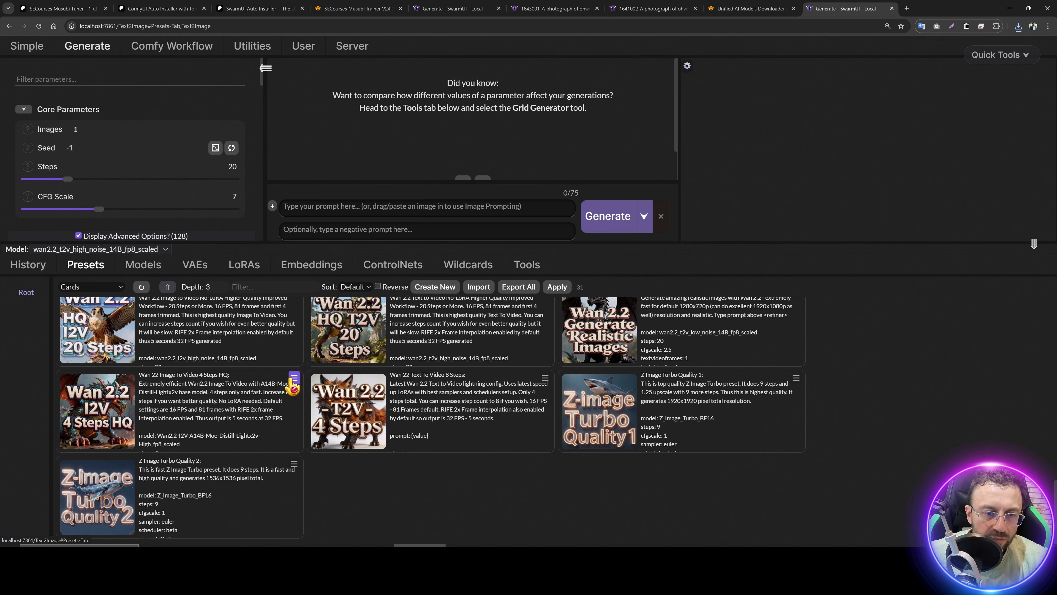
{"action": "left_click", "coordinate": [294, 377]}
{"action": "left_click", "coordinate": [310, 403]}
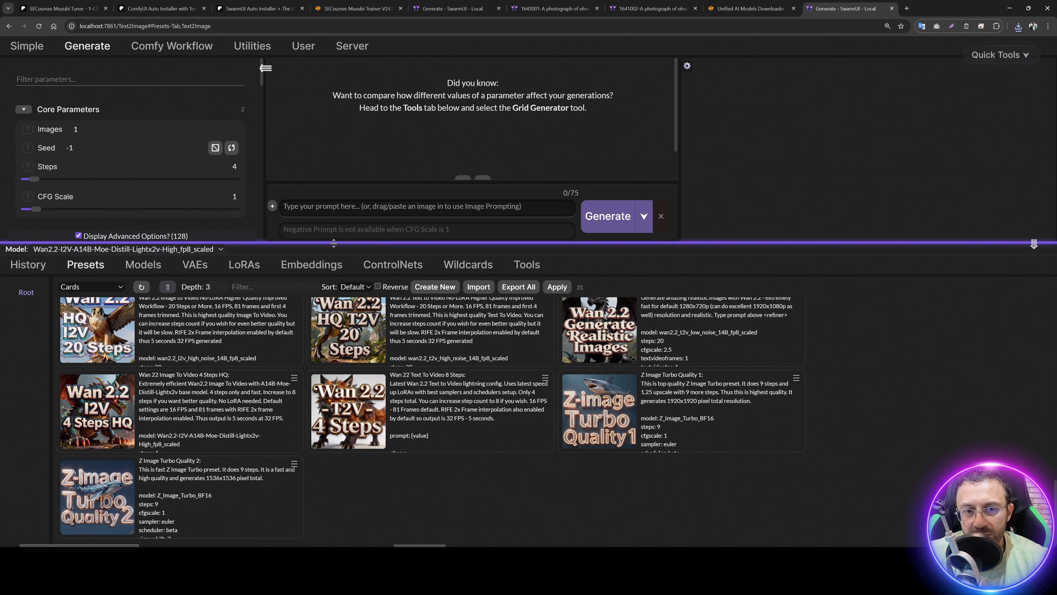
Step: Enlarge the generation area and paste the glacier video prompt of the ohwx man
{"action": "left_click_drag", "start_coordinate": [335, 243], "coordinate": [329, 406]}
{"action": "left_click", "coordinate": [328, 371]}
{"action": "key", "text": "ctrl+v"}
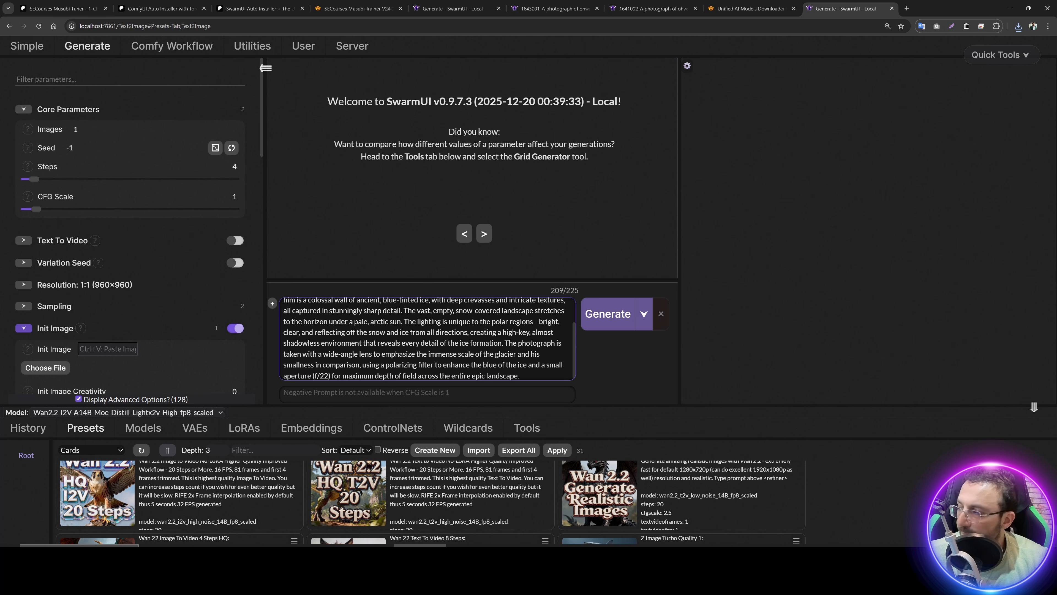
Step: Load the 1643001 glacier portrait as the init image and match the resolution with Use Closest Aspect Ratio
{"action": "scroll", "coordinate": [64, 338], "scroll_direction": "down", "scroll_amount": 2}
{"action": "left_click", "coordinate": [40, 288]}
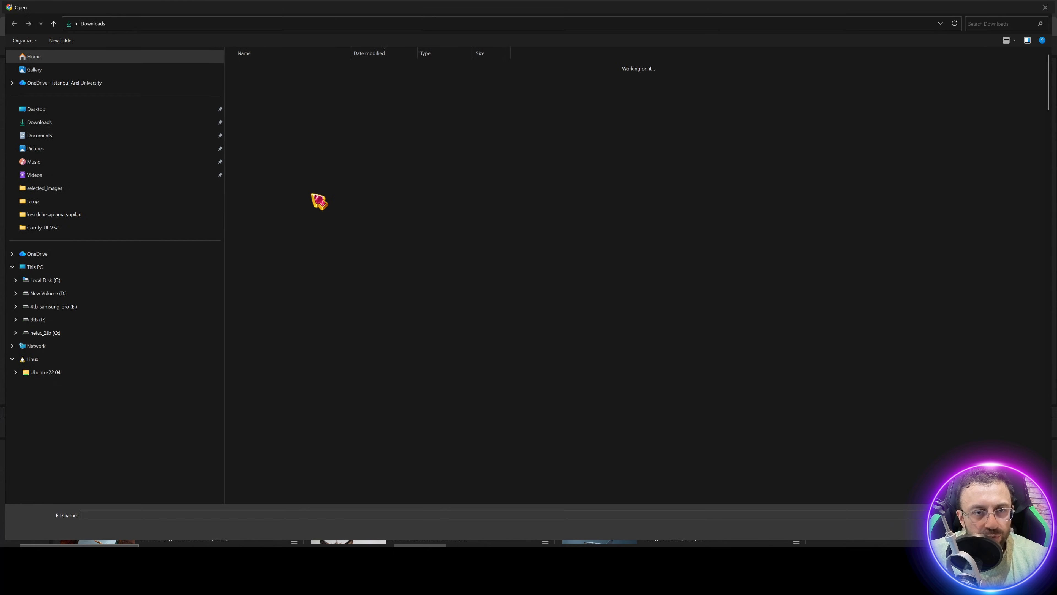
{"action": "double_click", "coordinate": [295, 78]}
{"action": "left_click", "coordinate": [151, 266]}
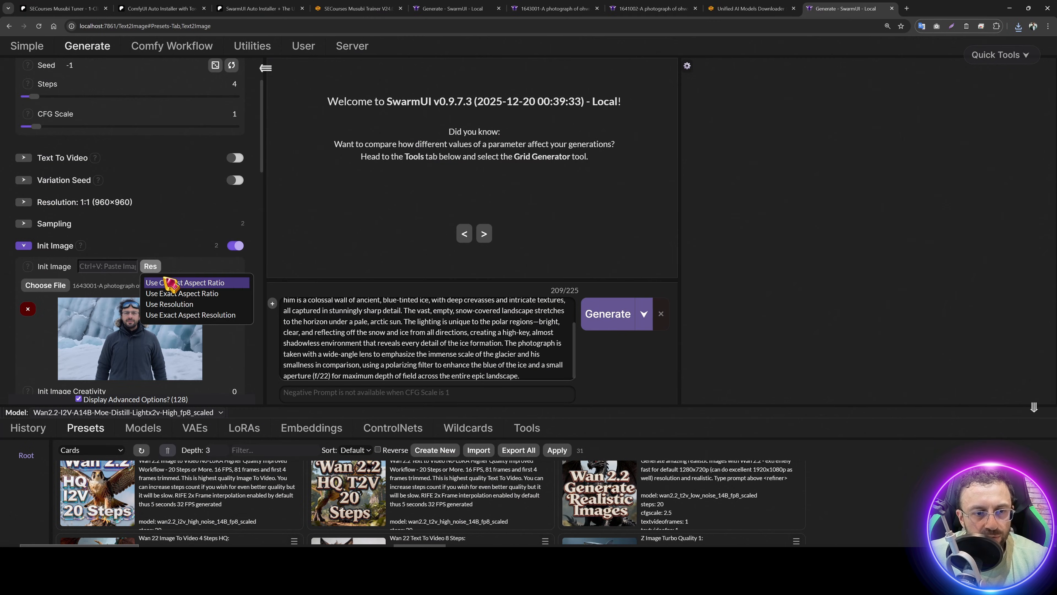
{"action": "left_click", "coordinate": [171, 283]}
{"action": "scroll", "coordinate": [142, 250], "scroll_direction": "down", "scroll_amount": 3}
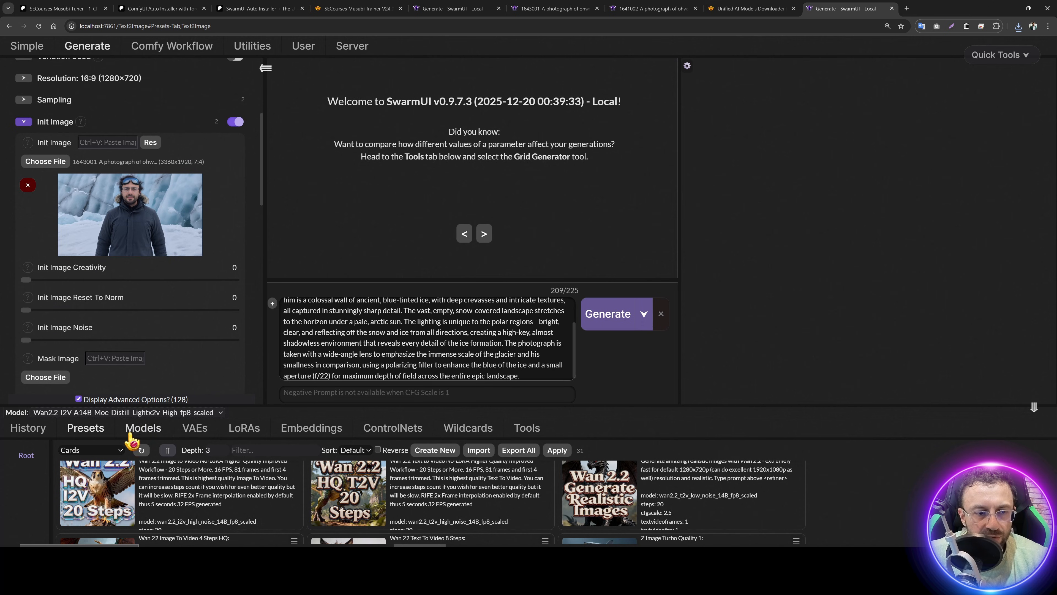
Step: Apply the Wan22_Low_Noise_960px_6e_5_Sigma_Preserve_Dist_Shift_5 LoRA from the wan22_new folder
{"action": "left_click", "coordinate": [245, 428]}
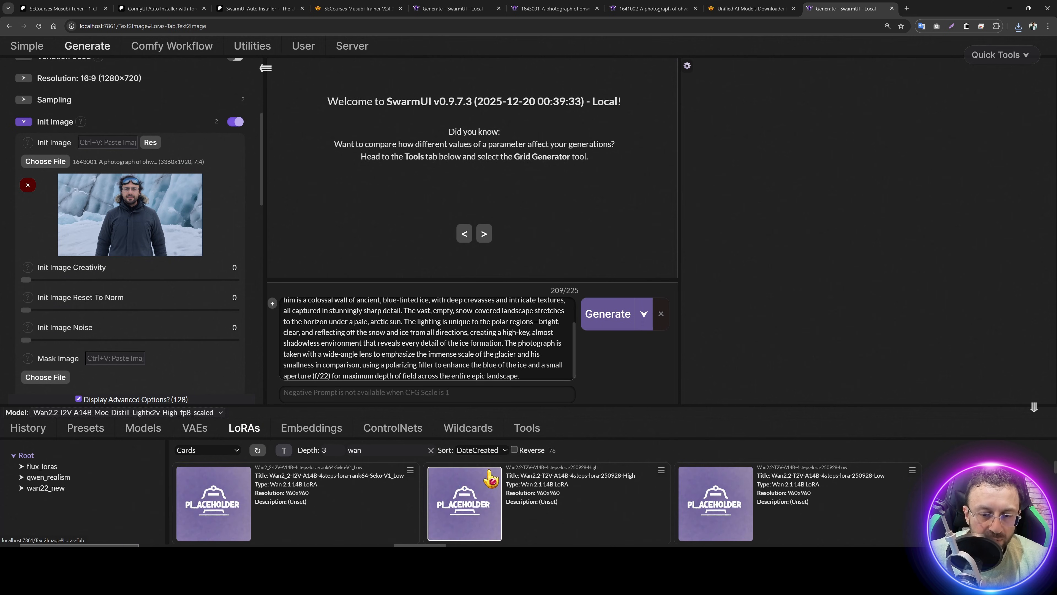
{"action": "left_click", "coordinate": [354, 450]}
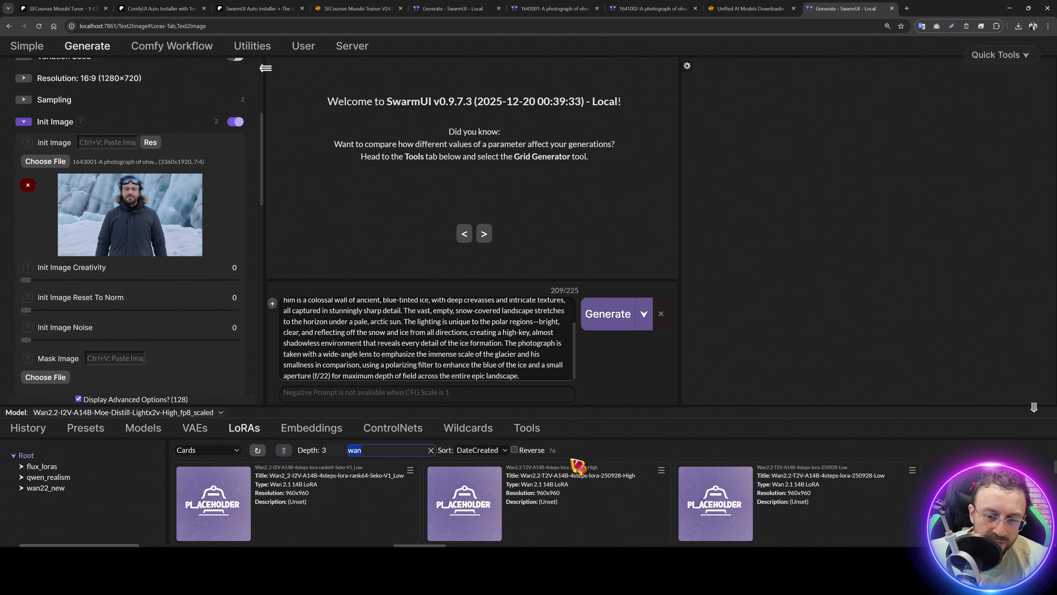
{"action": "left_click_drag", "start_coordinate": [555, 406], "coordinate": [556, 248]}
{"action": "left_click", "coordinate": [344, 410]}
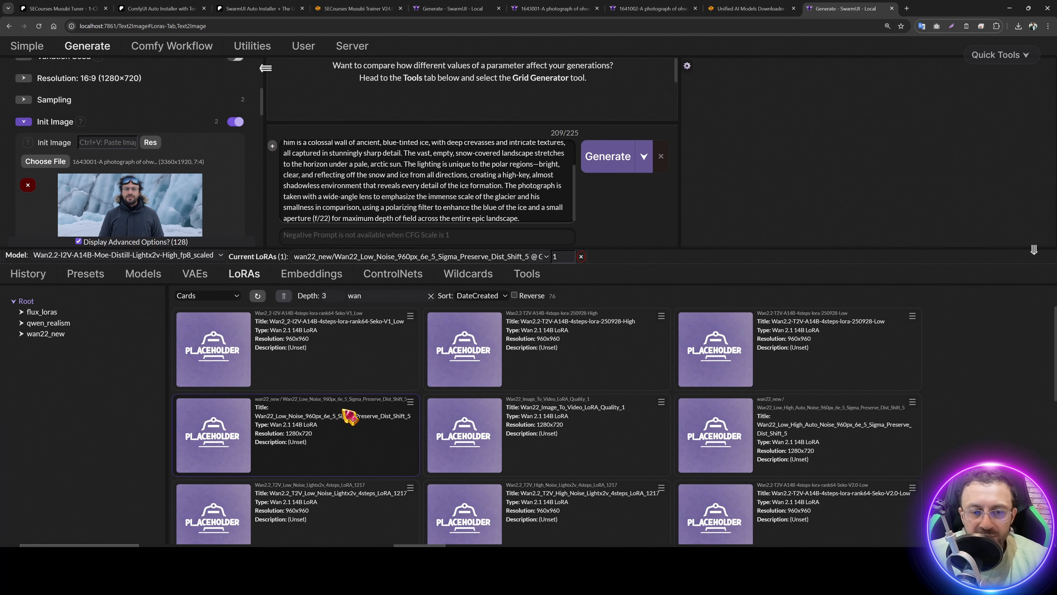
{"action": "left_click_drag", "start_coordinate": [372, 248], "coordinate": [375, 400]}
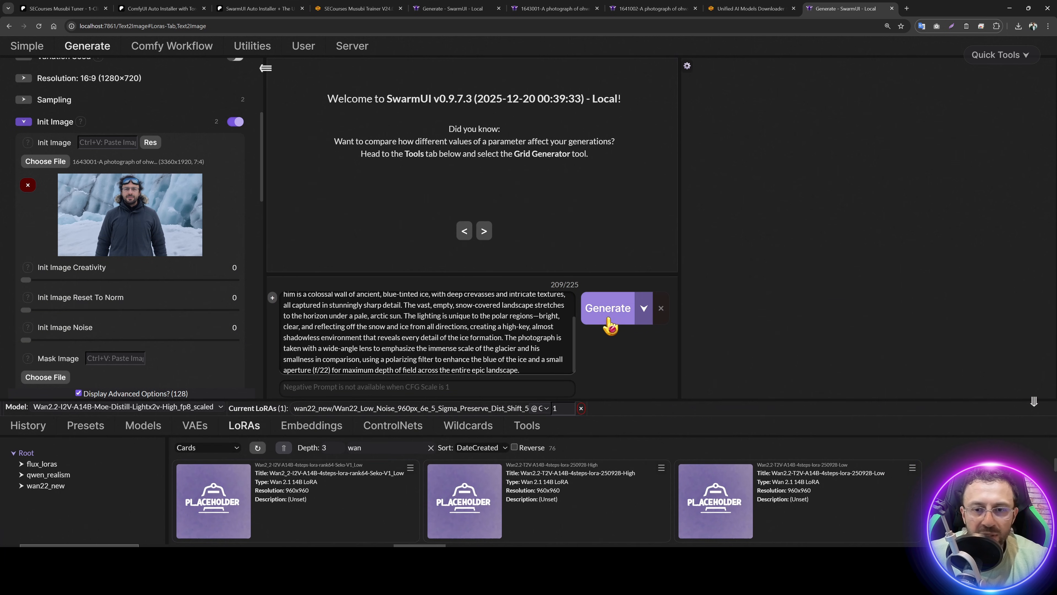
Step: Start the image-to-video generation and check the GPU and RAM usage in nvitop
{"action": "scroll", "coordinate": [142, 265], "scroll_direction": "up", "scroll_amount": 5}
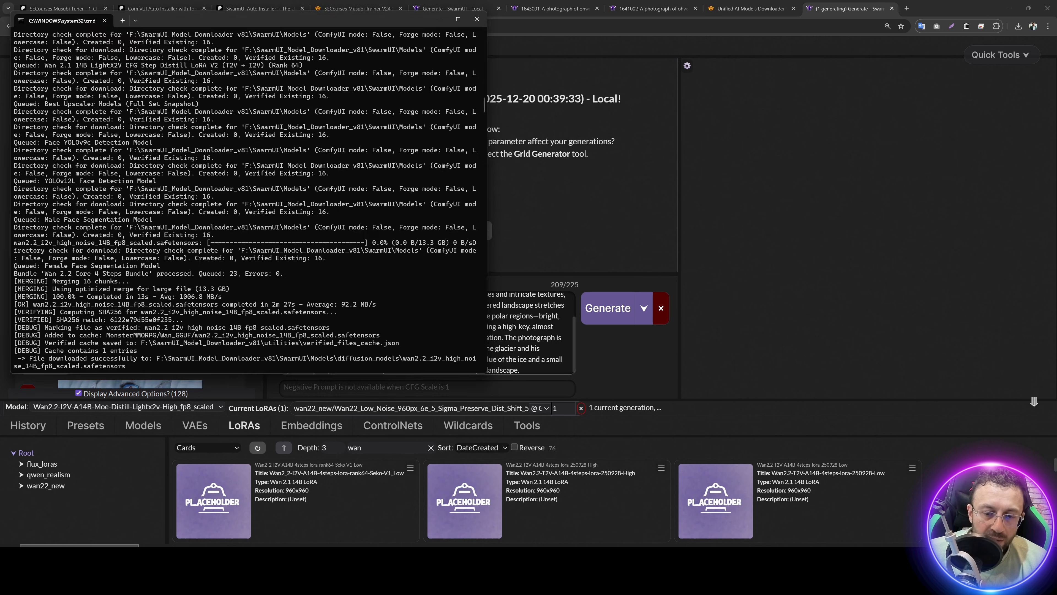
{"action": "key", "text": "alt+Tab"}
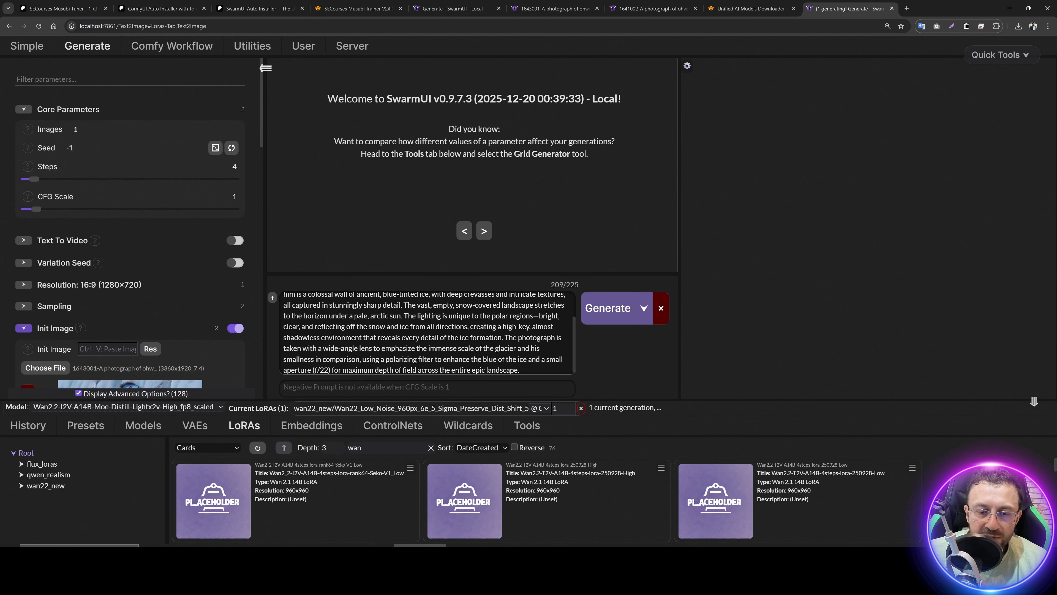
{"action": "key", "text": "alt+Tab"}
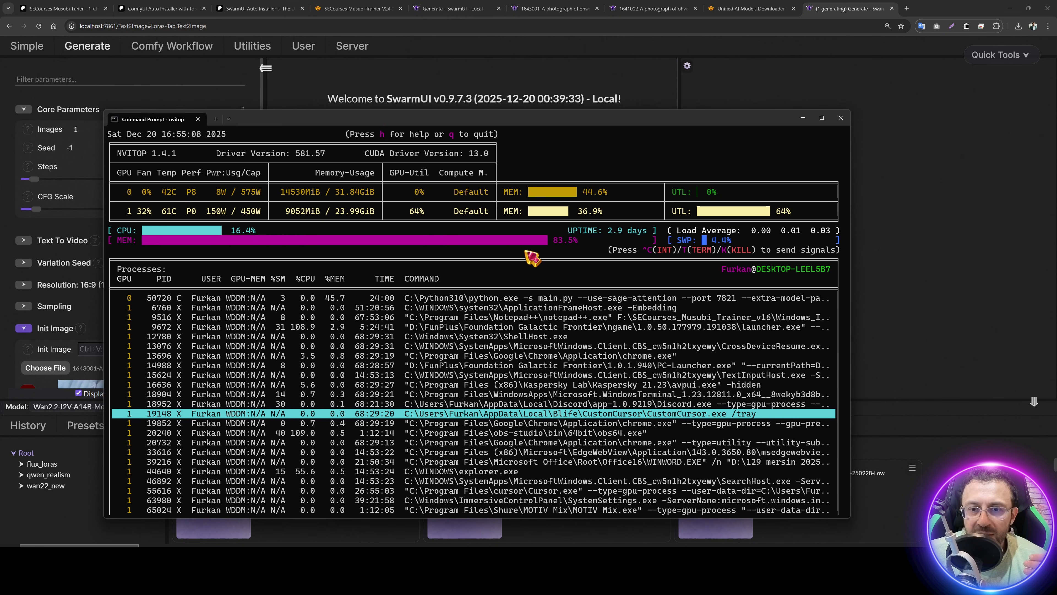
{"action": "key", "text": "alt+Tab"}
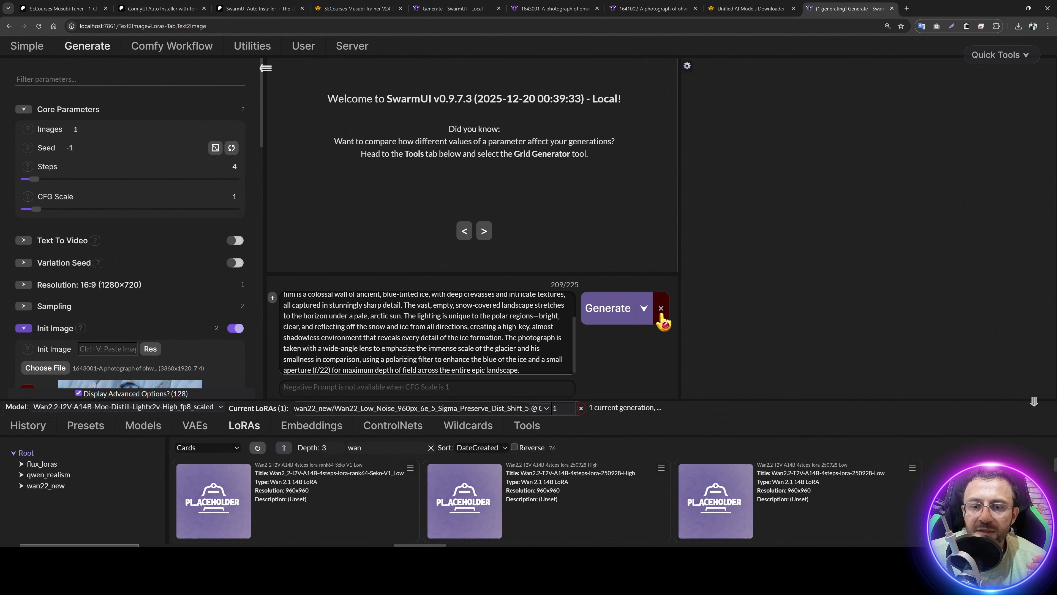
Step: Restart all ComfyUI backends from the server's backend settings
{"action": "left_click", "coordinate": [352, 46]}
{"action": "left_click", "coordinate": [109, 67]}
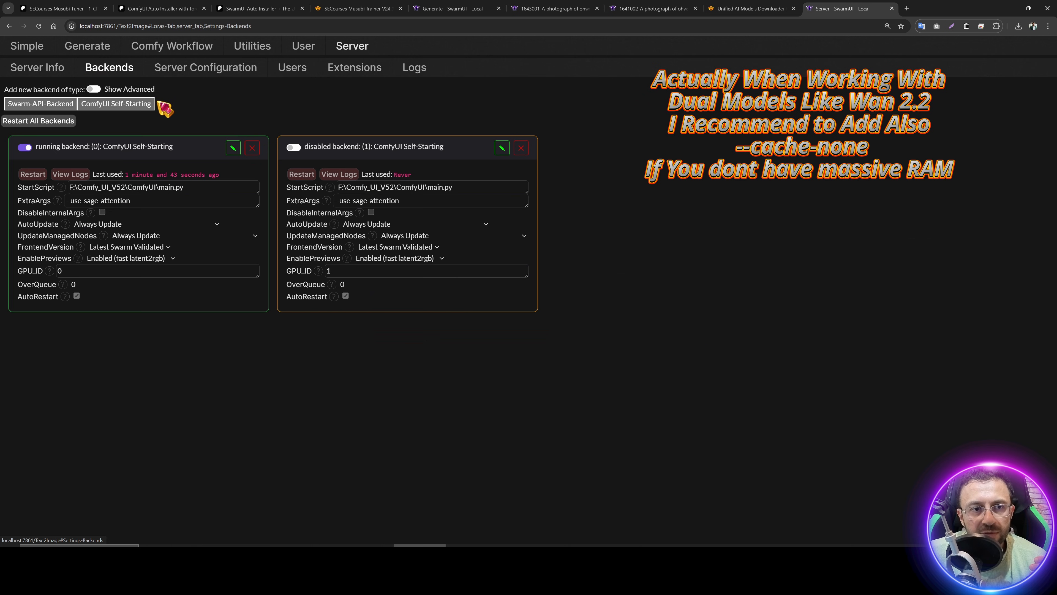
{"action": "left_click", "coordinate": [39, 121]}
{"action": "left_click", "coordinate": [565, 79]}
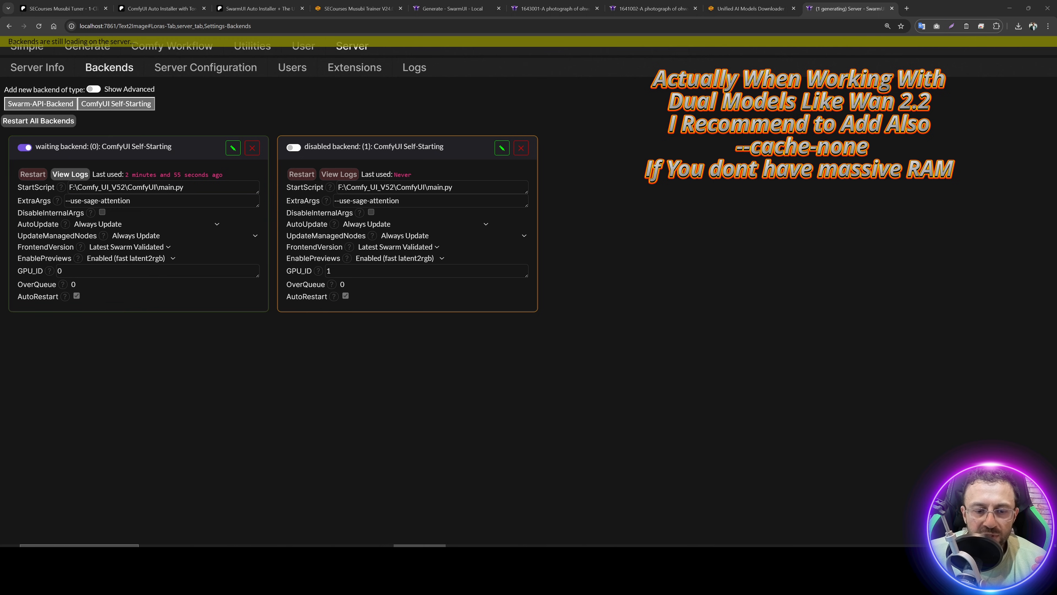
Step: Bring up the nvitop monitor without the model download terminal and watch the memory usage during the restart
{"action": "left_click", "coordinate": [420, 560]}
{"action": "left_click", "coordinate": [420, 570]}
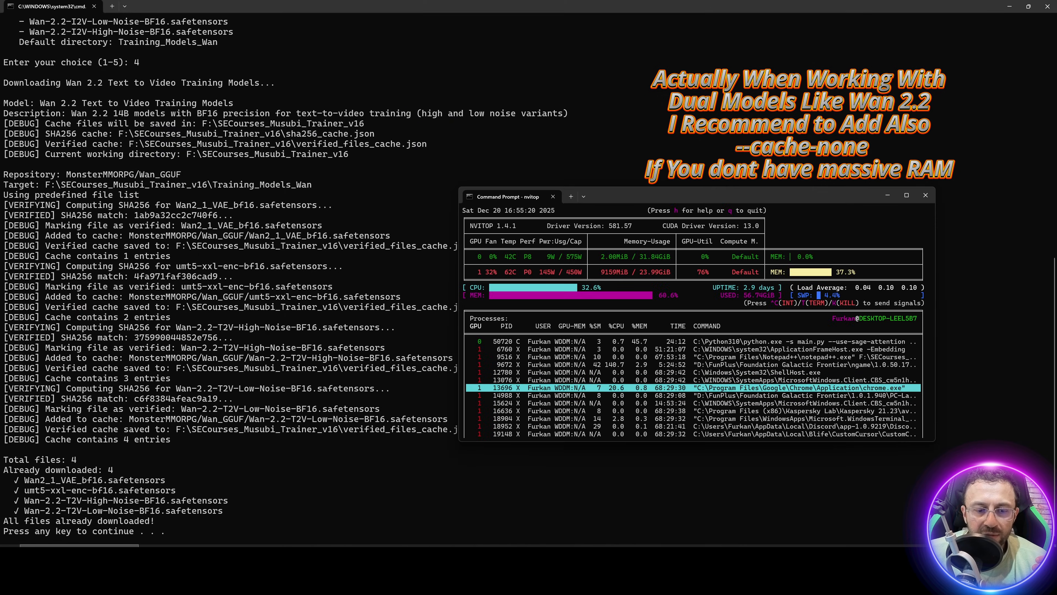
{"action": "left_click", "coordinate": [1009, 6]}
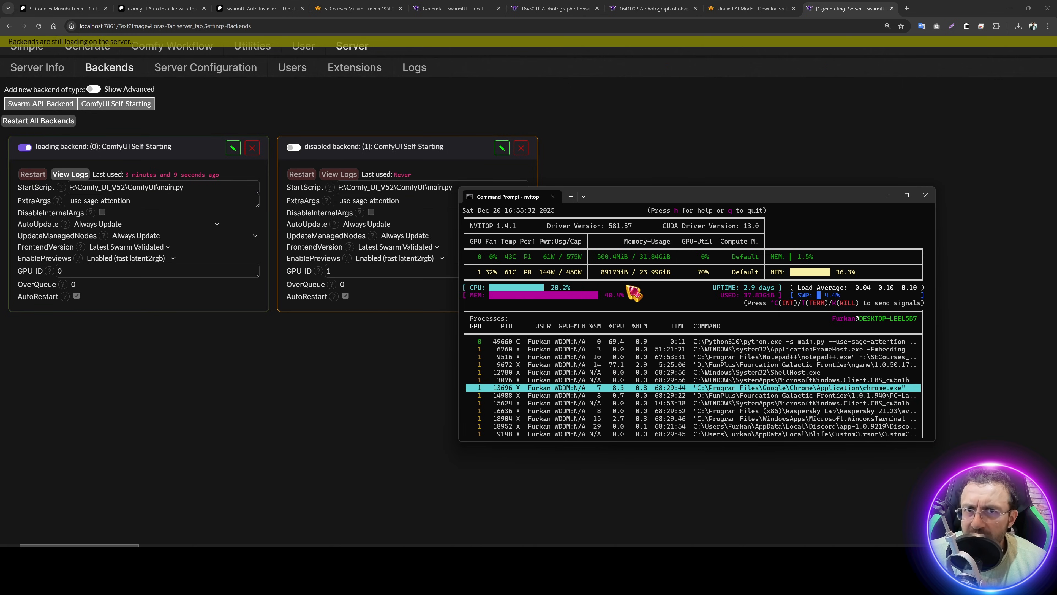
Step: Return to the generation page, queue the video generation again and check its memory usage in nvitop
{"action": "left_click", "coordinate": [84, 46]}
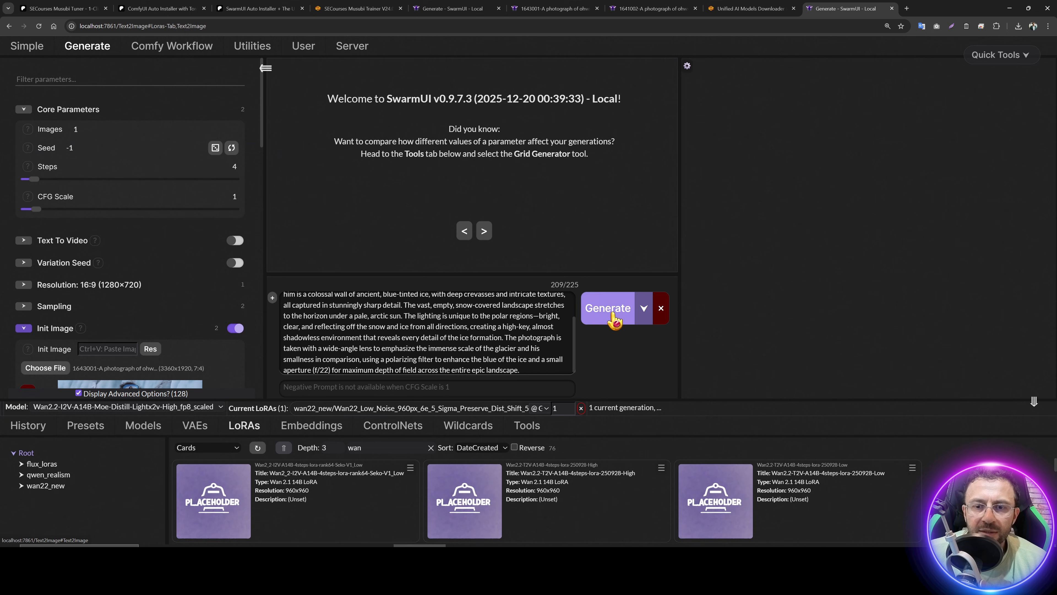
{"action": "left_click", "coordinate": [614, 319]}
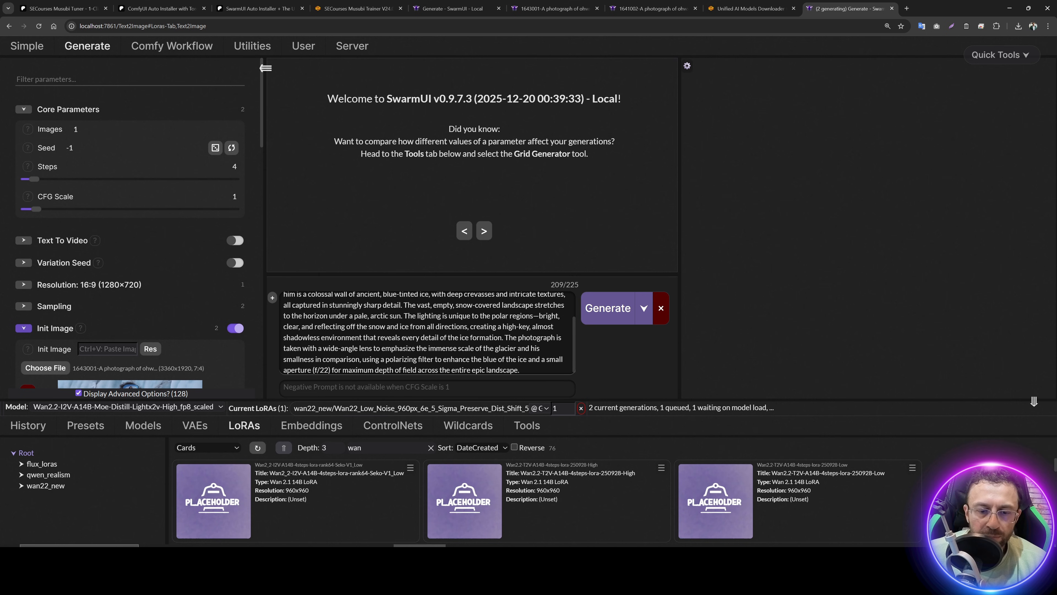
{"action": "key", "text": "alt+Tab"}
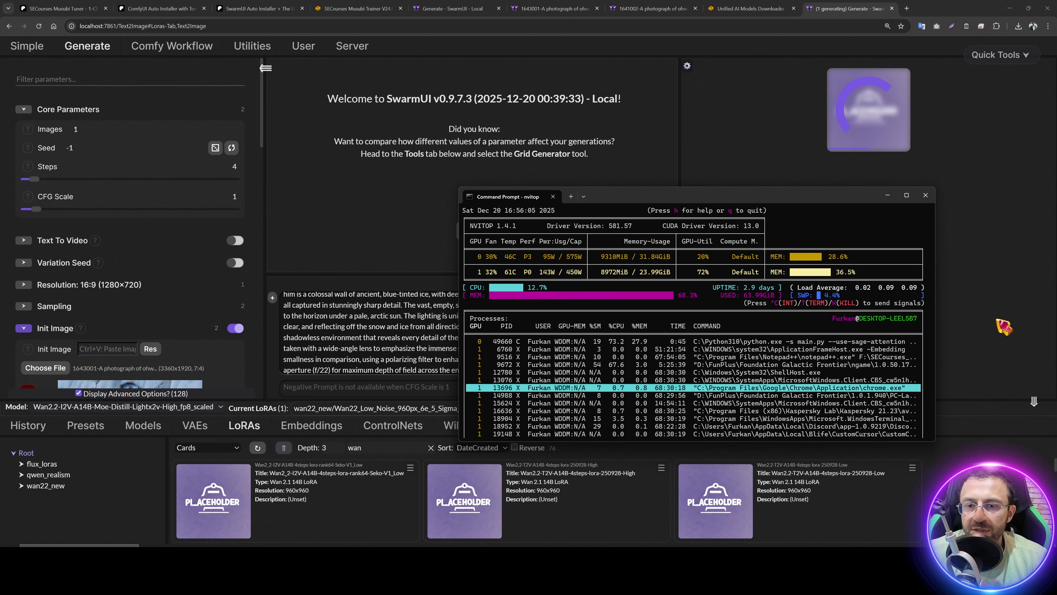
{"action": "left_click", "coordinate": [1005, 327]}
Step: Read through the glacier video prompt while the generation runs
{"action": "left_click", "coordinate": [464, 330]}
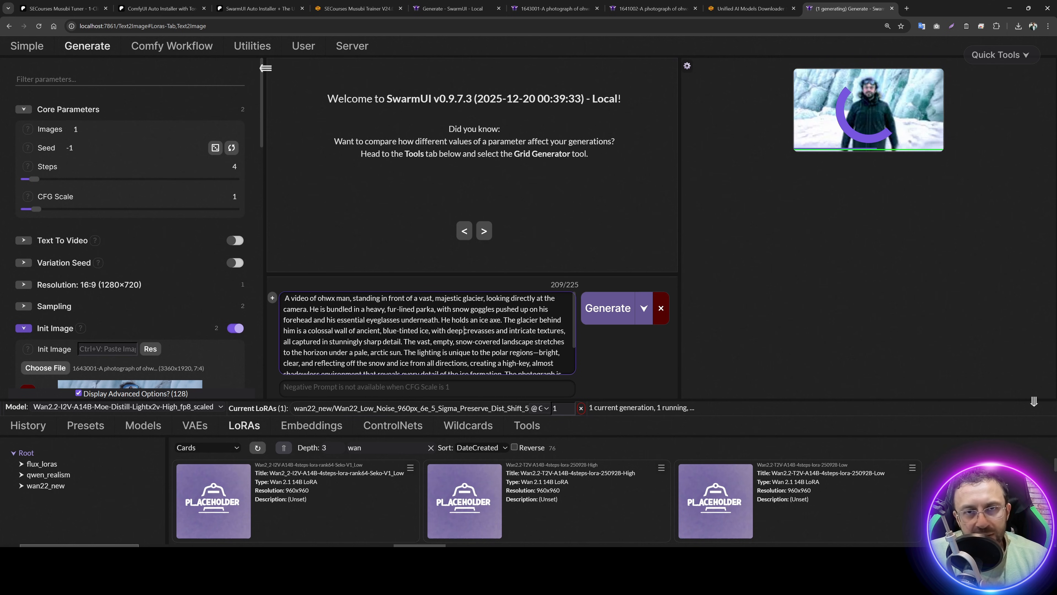
{"action": "scroll", "coordinate": [464, 330], "scroll_direction": "down", "scroll_amount": 2}
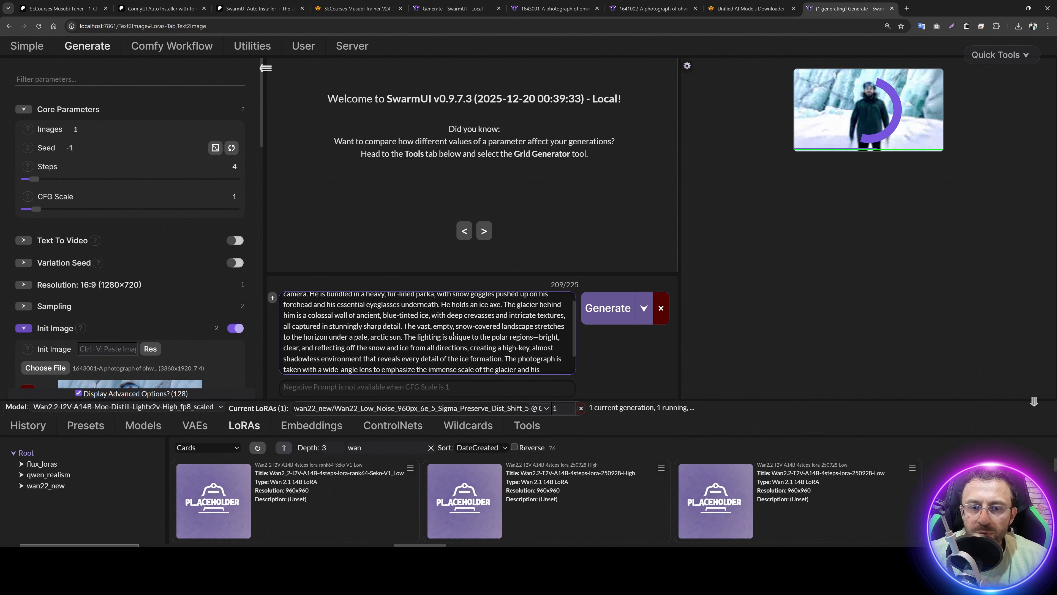
{"action": "scroll", "coordinate": [489, 340], "scroll_direction": "up", "scroll_amount": 2}
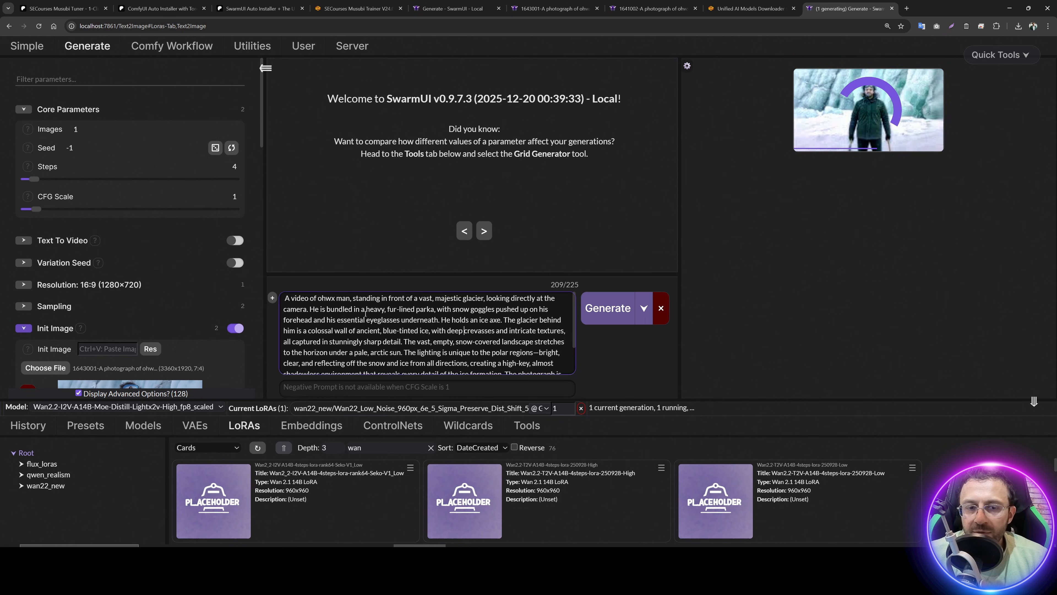
{"action": "scroll", "coordinate": [394, 321], "scroll_direction": "down", "scroll_amount": 2}
{"action": "scroll", "coordinate": [364, 315], "scroll_direction": "up", "scroll_amount": 2}
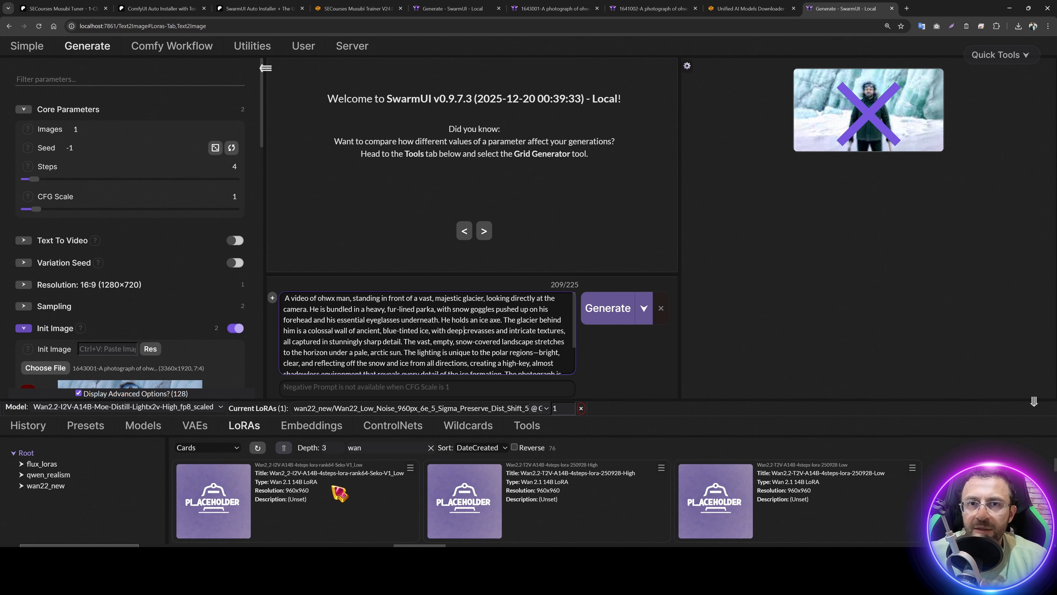
Step: Examine the server logs at Debug level for ComfyUI backend errors and compare with the generation page
{"action": "key", "text": "alt+Tab"}
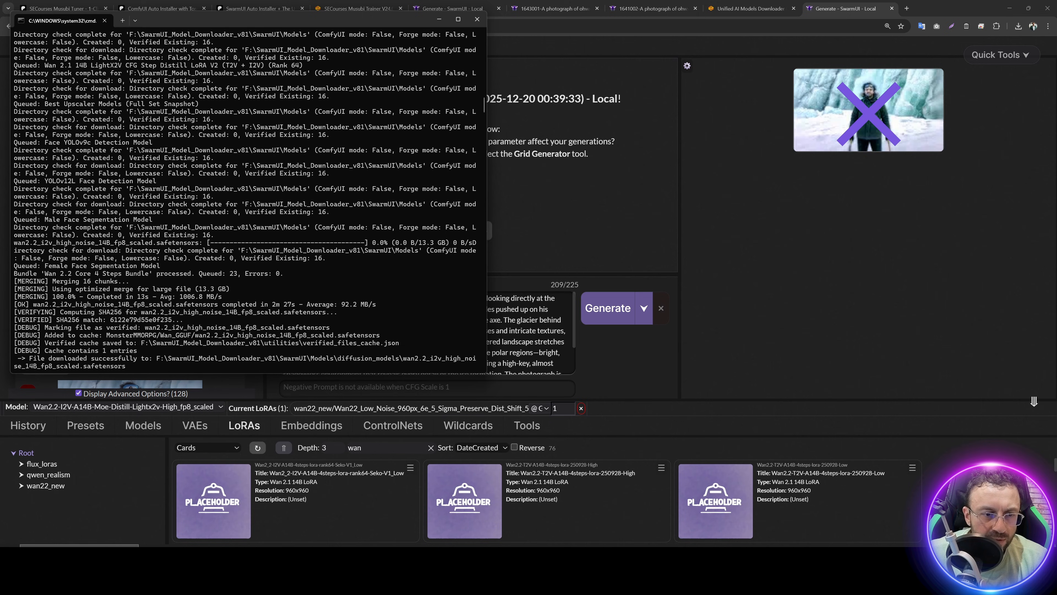
{"action": "key", "text": "alt+Tab"}
{"action": "left_click", "coordinate": [352, 46]}
{"action": "left_click", "coordinate": [412, 69]}
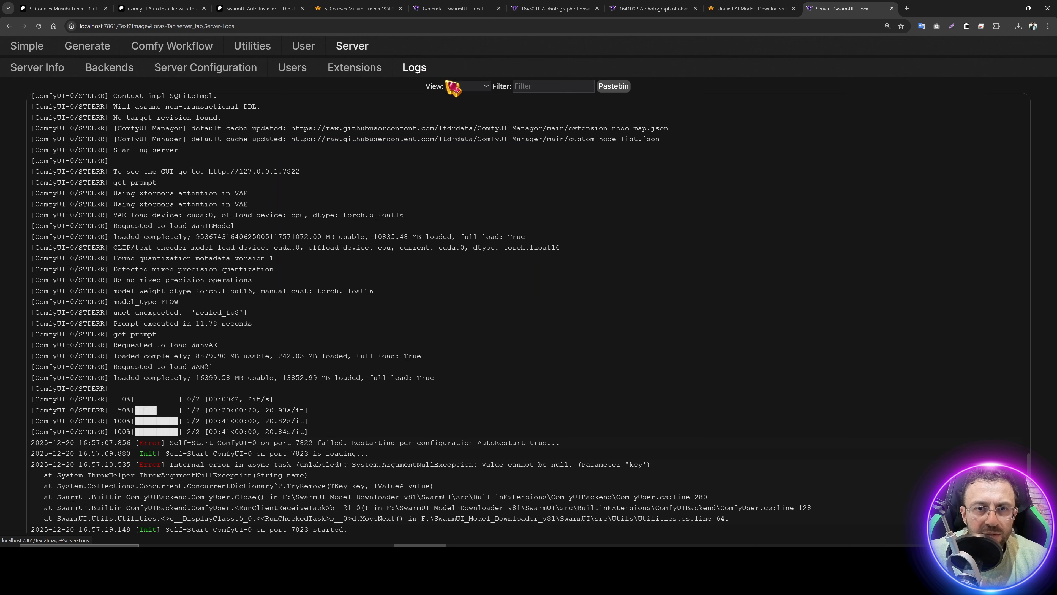
{"action": "left_click", "coordinate": [466, 86]}
{"action": "left_click", "coordinate": [495, 106]}
{"action": "scroll", "coordinate": [357, 348], "scroll_direction": "down", "scroll_amount": 3}
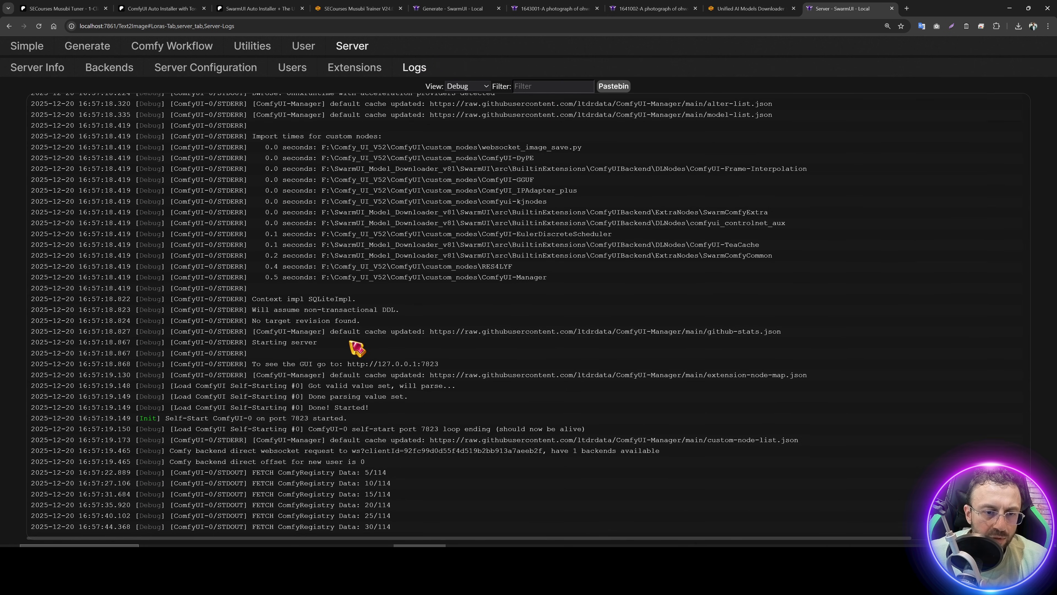
{"action": "left_click", "coordinate": [87, 46]}
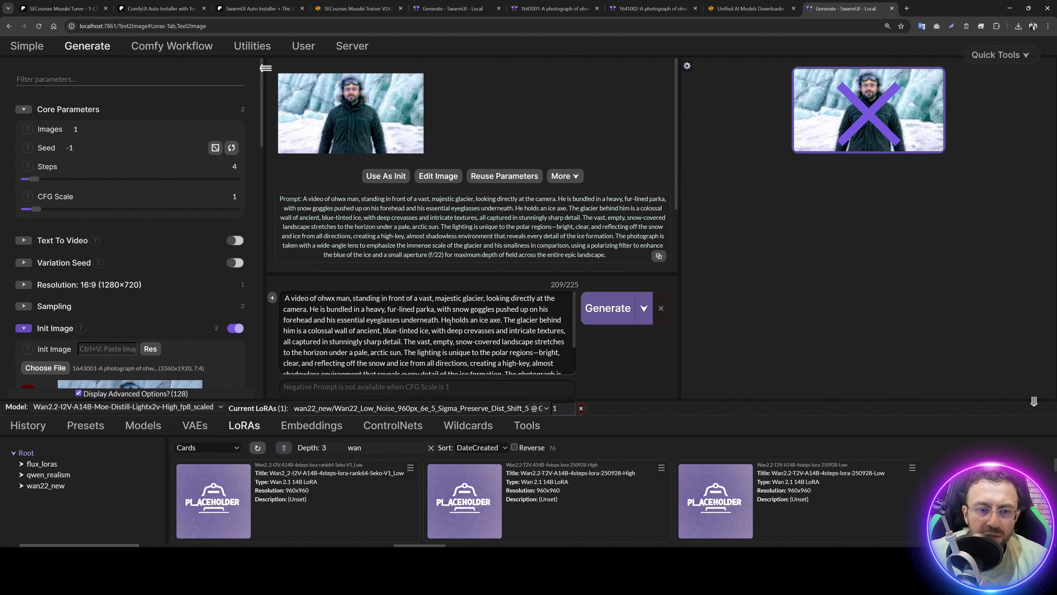
{"action": "scroll", "coordinate": [452, 340], "scroll_direction": "down", "scroll_amount": 2}
{"action": "left_click", "coordinate": [353, 45]}
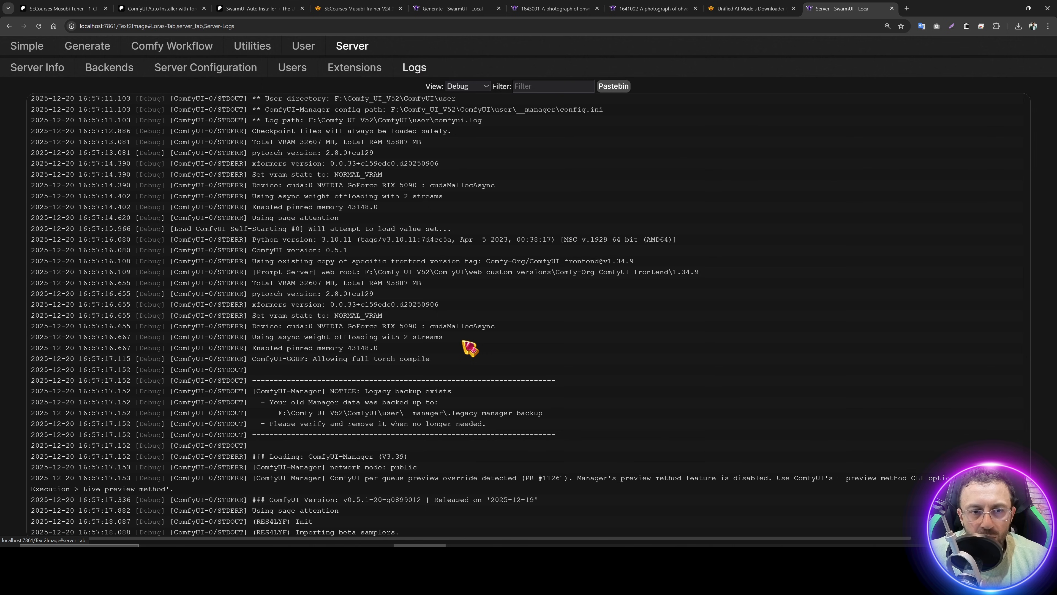
{"action": "scroll", "coordinate": [466, 347], "scroll_direction": "down", "scroll_amount": 15}
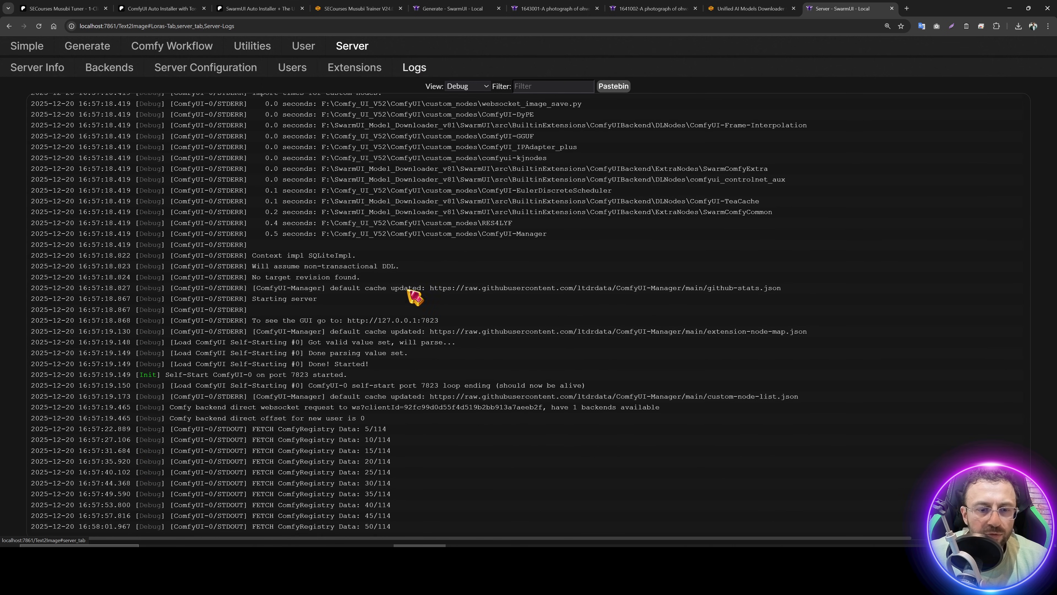
{"action": "left_click", "coordinate": [83, 48]}
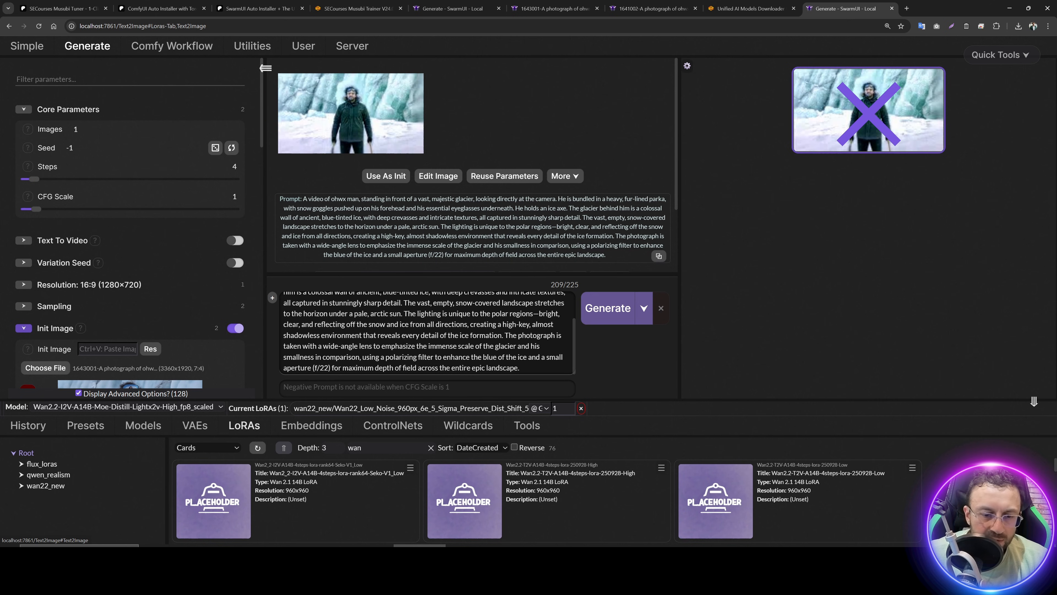
Step: Check the system RAM and GPU memory usage in nvitop alongside the init image settings
{"action": "key", "text": "alt+Tab"}
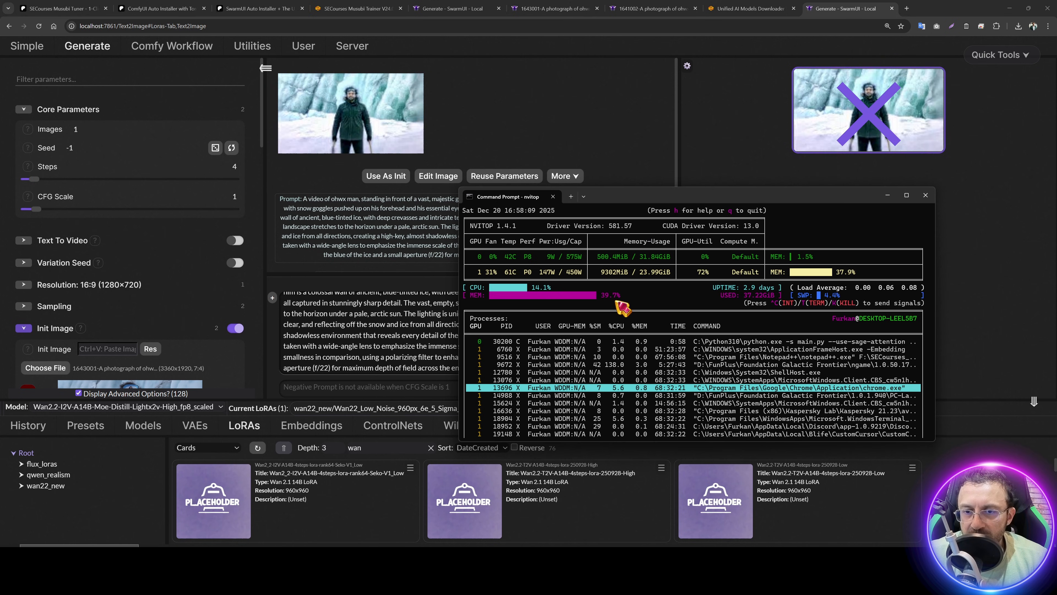
{"action": "scroll", "coordinate": [164, 343], "scroll_direction": "down", "scroll_amount": 5}
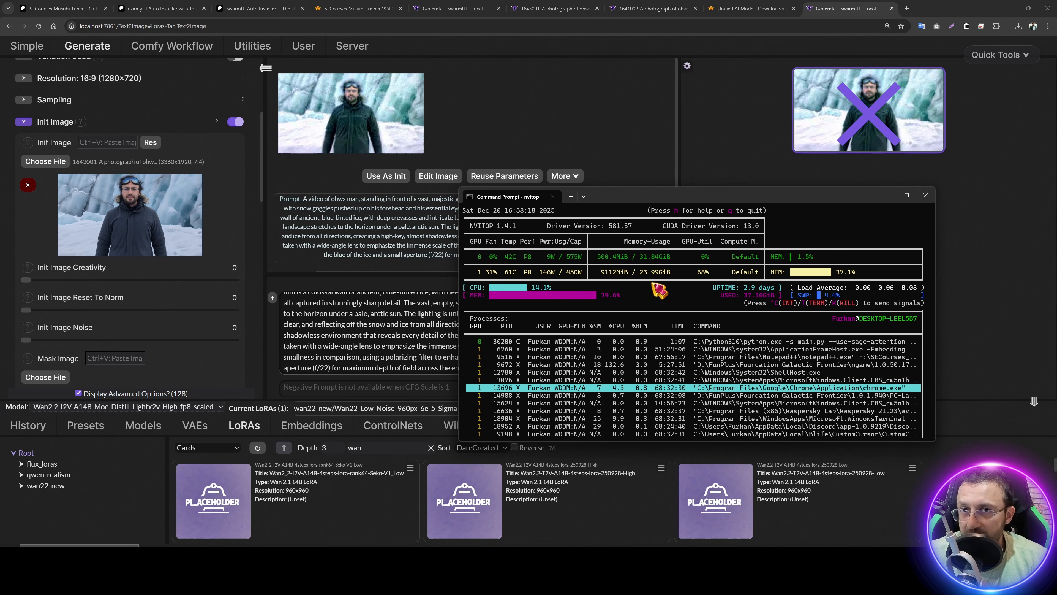
{"action": "left_click", "coordinate": [987, 276]}
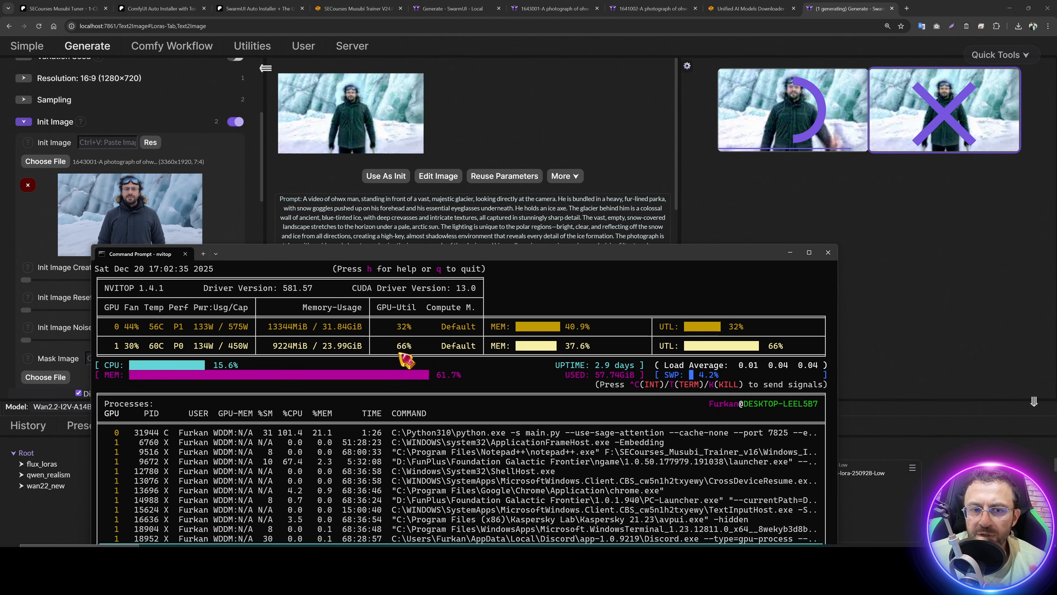
Step: Open the server's backend settings and inspect the --cache-none argument in backend 0's ExtraArgs
{"action": "left_click", "coordinate": [361, 40]}
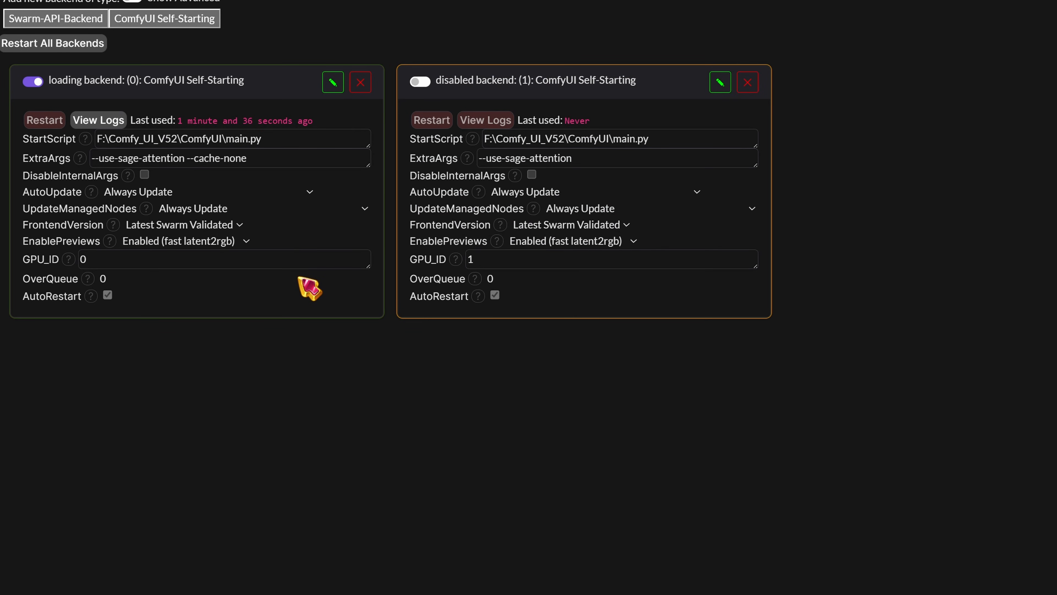
{"action": "left_click_drag", "start_coordinate": [262, 161], "coordinate": [227, 161]}
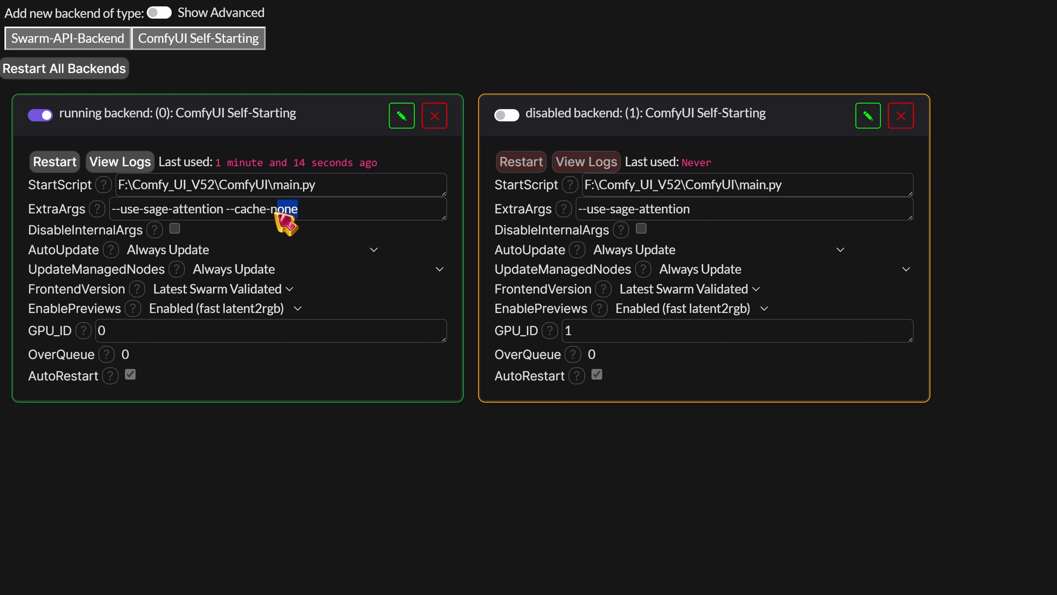
Step: Review backend 0's --cache-none argument and check RAM and GPU usage in nvitop while the clip generates
{"action": "left_click_drag", "start_coordinate": [275, 213], "coordinate": [227, 213]}
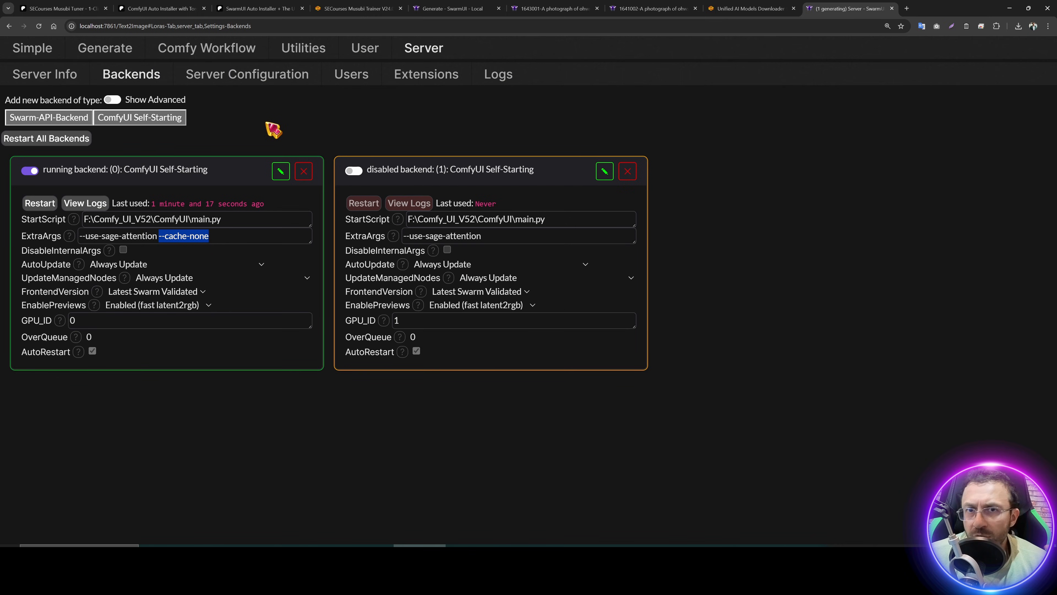
{"action": "left_click", "coordinate": [109, 49]}
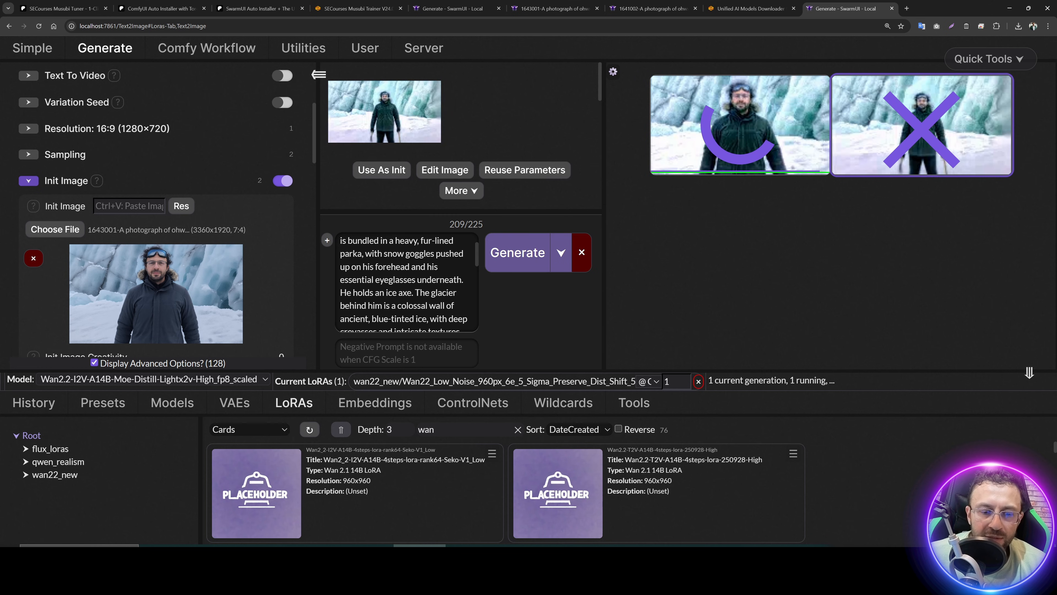
{"action": "left_click", "coordinate": [420, 558]}
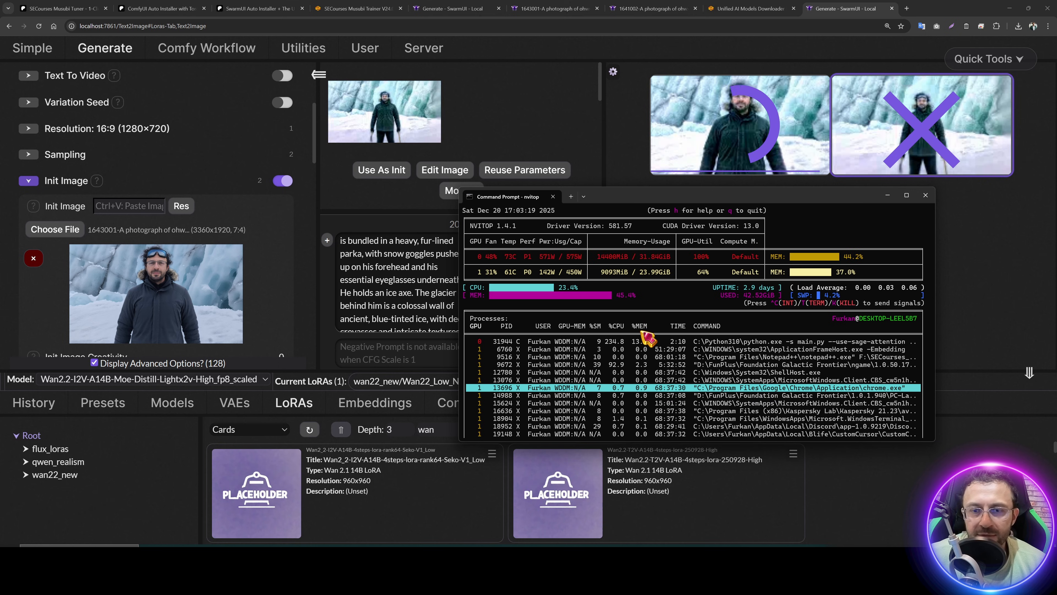
{"action": "left_click_drag", "start_coordinate": [696, 197], "coordinate": [506, 245]}
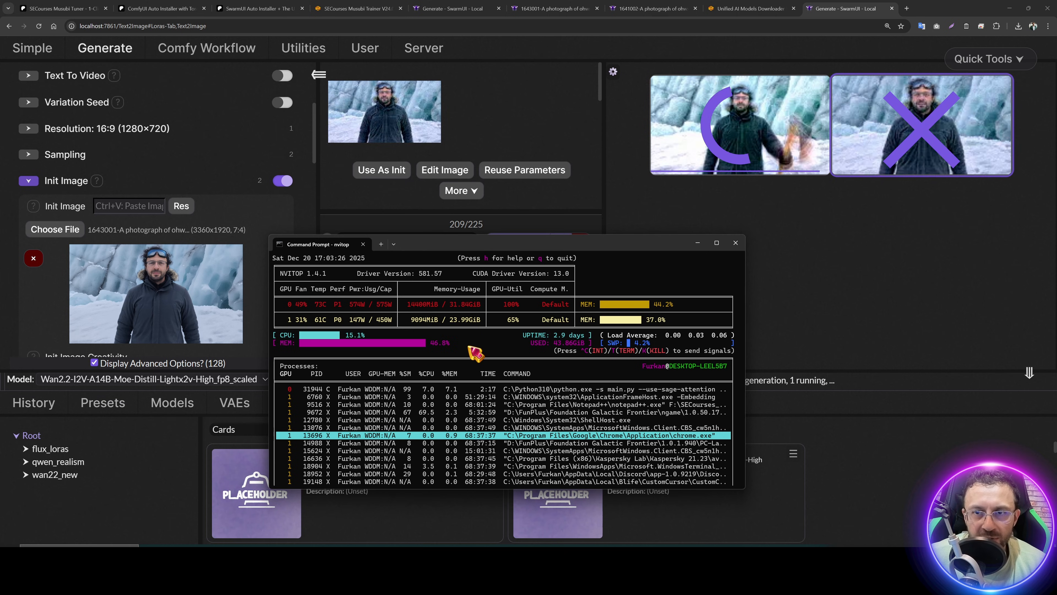
{"action": "left_click", "coordinate": [767, 150]}
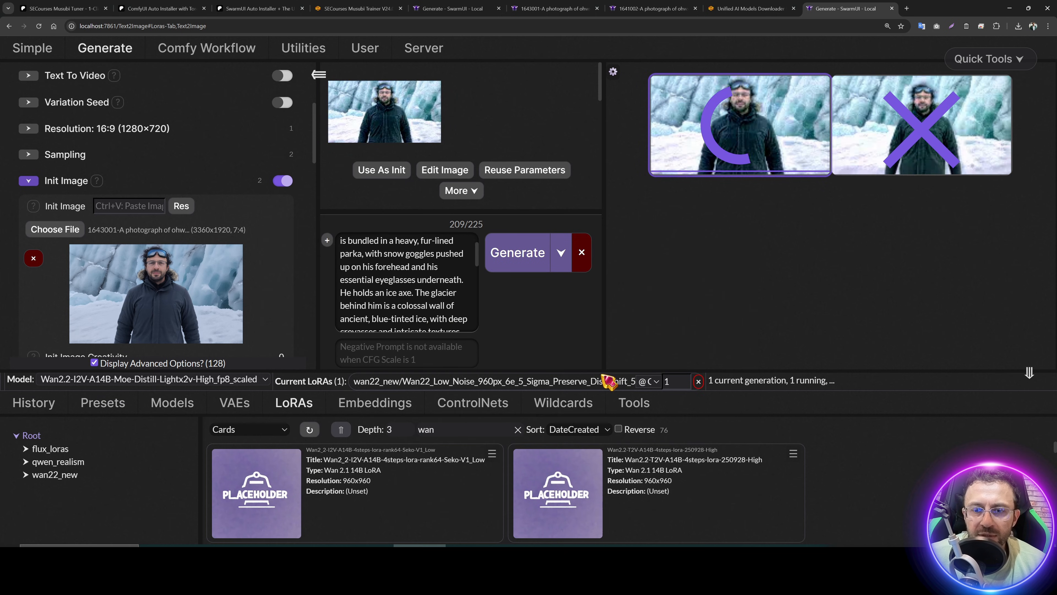
Step: Enlarge the preview area, view the finished glacier video full size, and read through its generation metadata
{"action": "left_click_drag", "start_coordinate": [604, 371], "coordinate": [603, 449]}
{"action": "left_click_drag", "start_coordinate": [604, 252], "coordinate": [708, 252]}
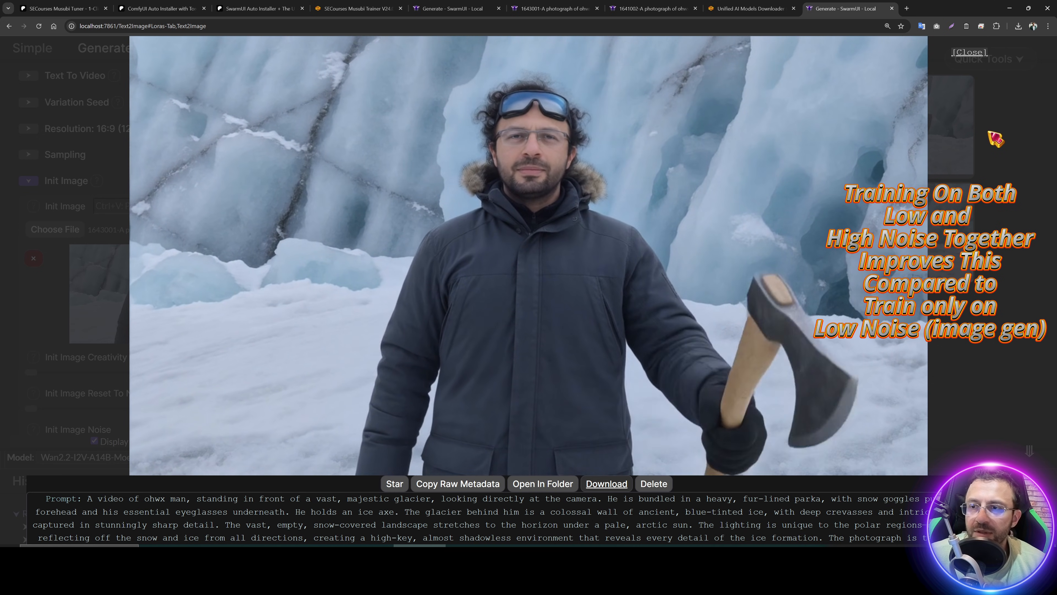
{"action": "left_click", "coordinate": [993, 138]}
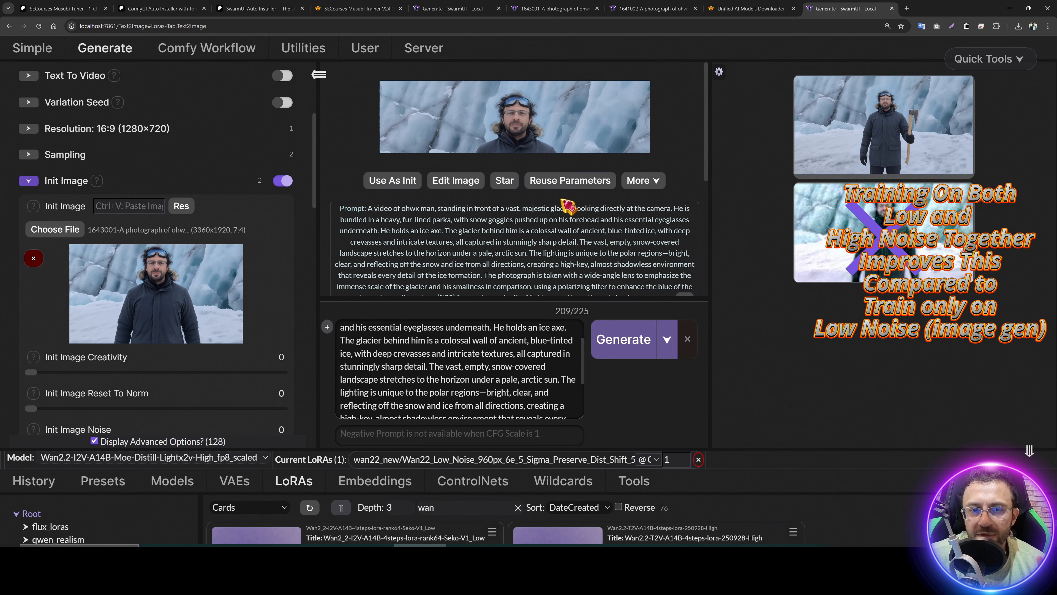
{"action": "scroll", "coordinate": [568, 205], "scroll_direction": "down", "scroll_amount": 5}
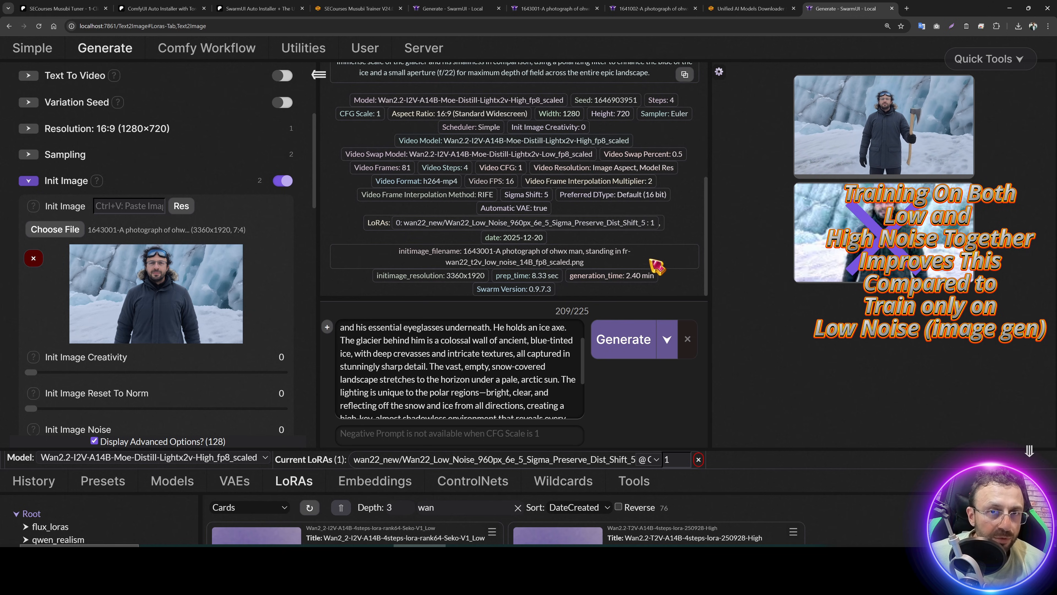
{"action": "scroll", "coordinate": [605, 219], "scroll_direction": "up", "scroll_amount": 5}
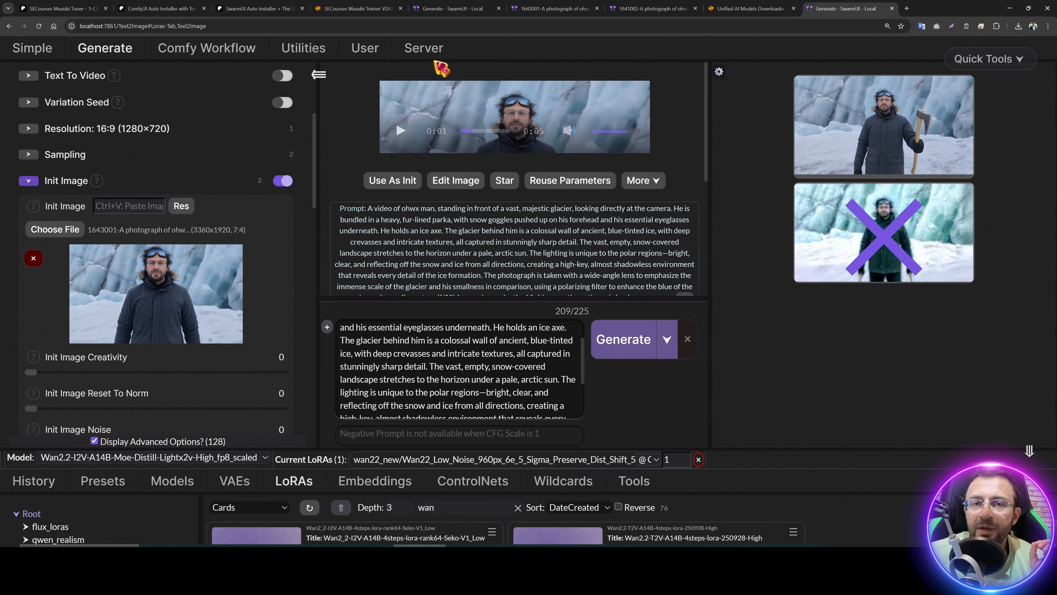
Step: Disable ComfyUI Self-Starting backend 0 in the server's backend settings
{"action": "left_click", "coordinate": [424, 52]}
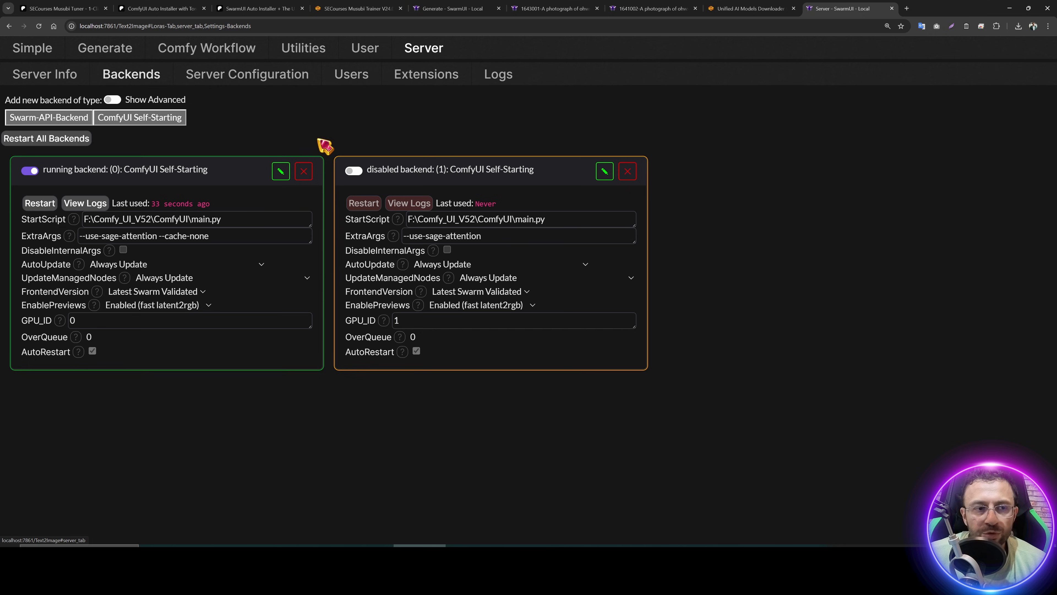
{"action": "left_click", "coordinate": [30, 170]}
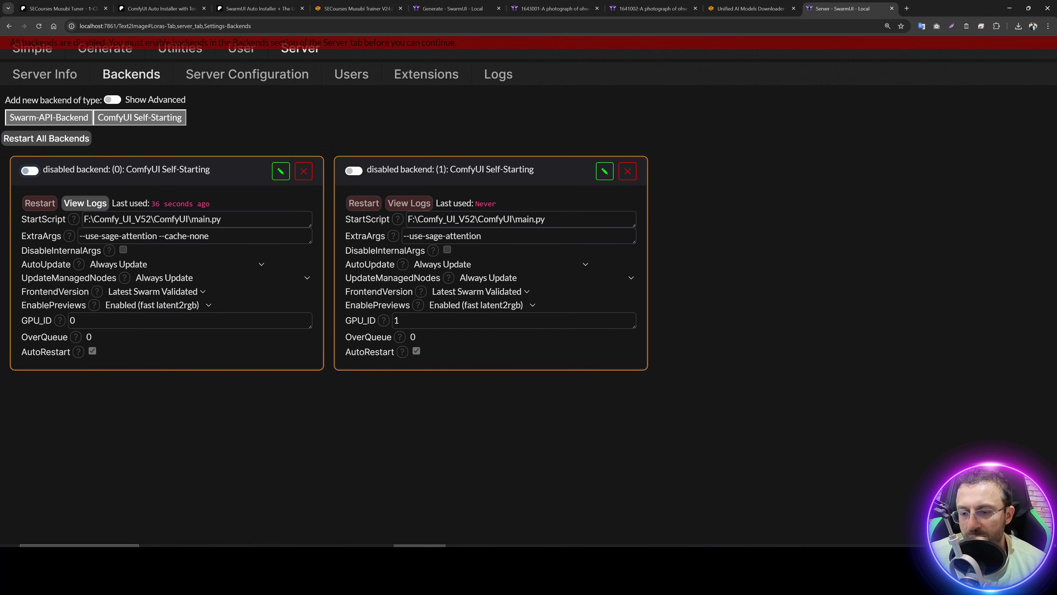
{"action": "left_click", "coordinate": [419, 545]}
Step: Switch to SECourses Musubi Trainer and open a second instance of 127.0.0.1:7860 in a new browser tab
{"action": "key", "text": "alt+Up"}
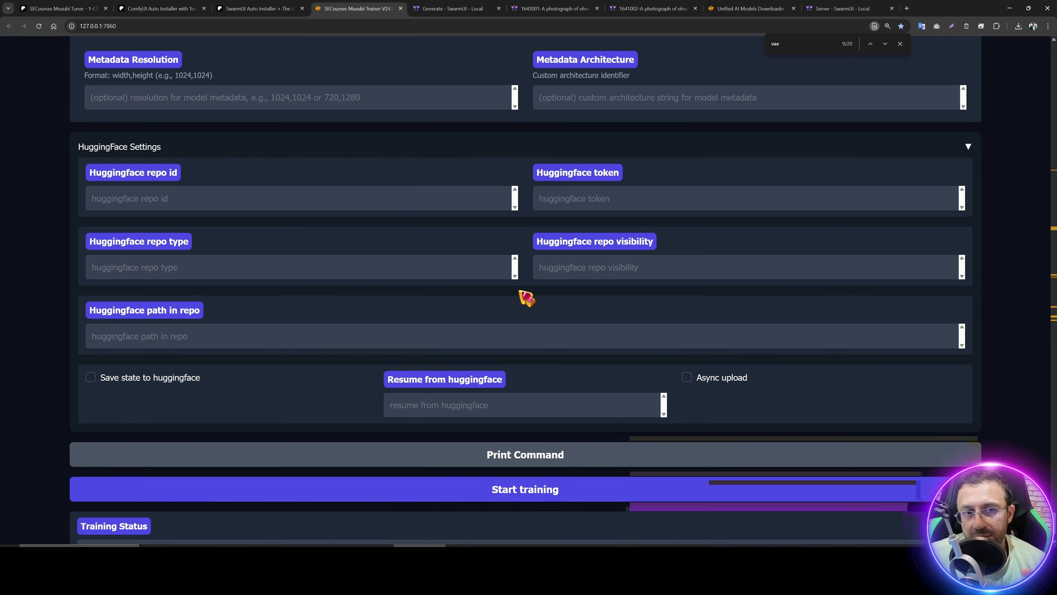
{"action": "scroll", "coordinate": [524, 298], "scroll_direction": "up", "scroll_amount": 15}
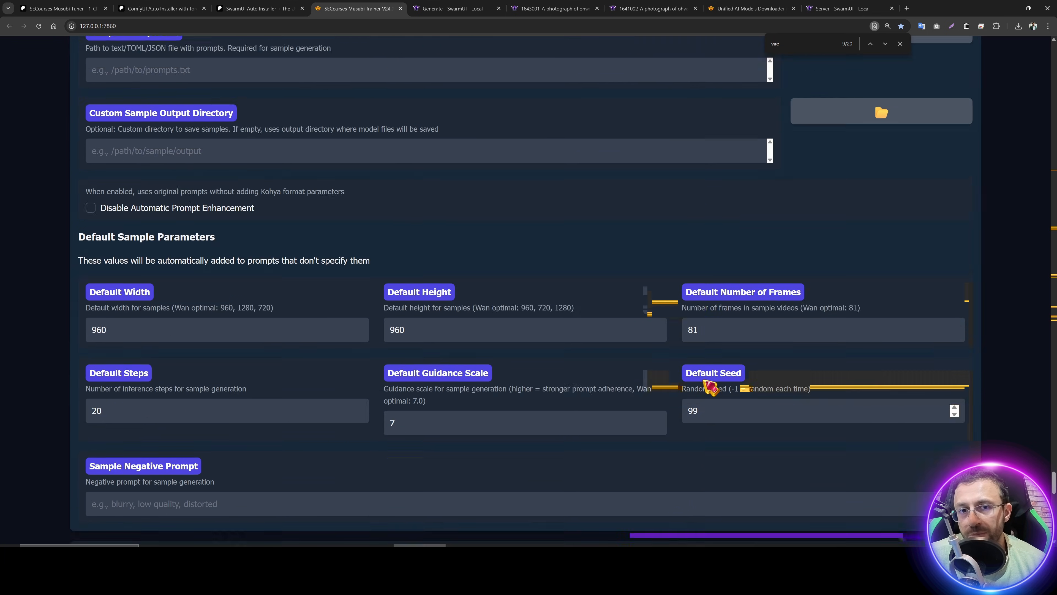
{"action": "scroll", "coordinate": [709, 387], "scroll_direction": "up", "scroll_amount": 20}
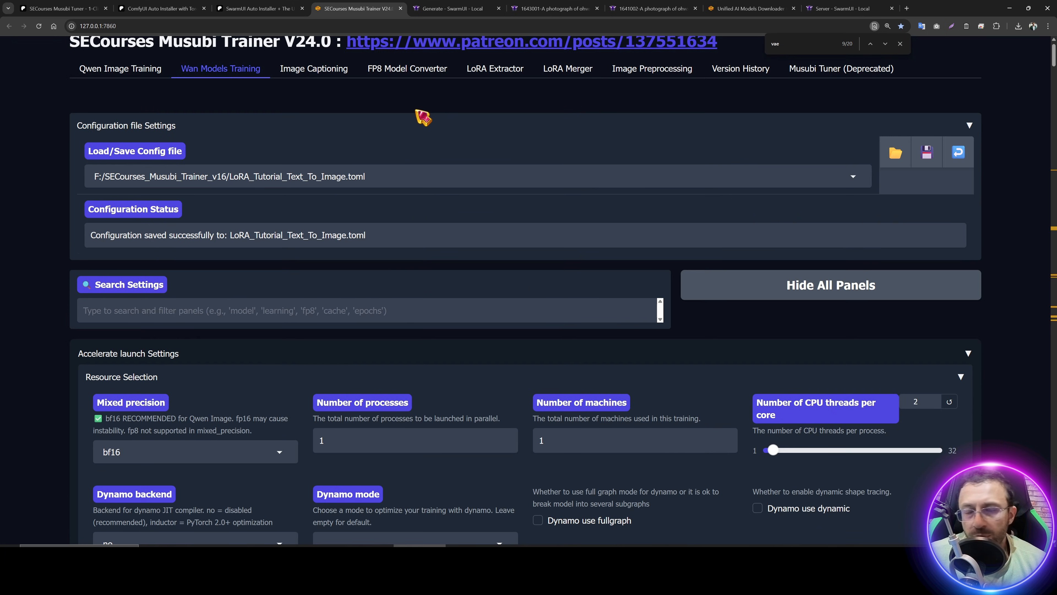
{"action": "scroll", "coordinate": [362, 113], "scroll_direction": "up", "scroll_amount": 1}
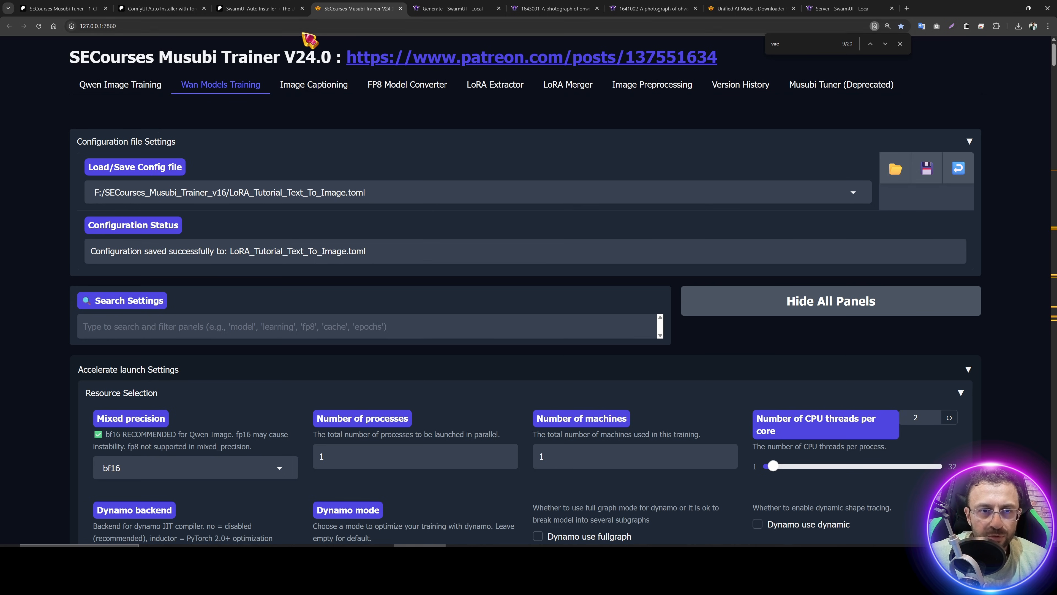
{"action": "left_click", "coordinate": [305, 29]}
{"action": "key", "text": "ctrl+c"}
{"action": "key", "text": "ctrl+t"}
{"action": "key", "text": "ctrl+v"}
{"action": "key", "text": "Return"}
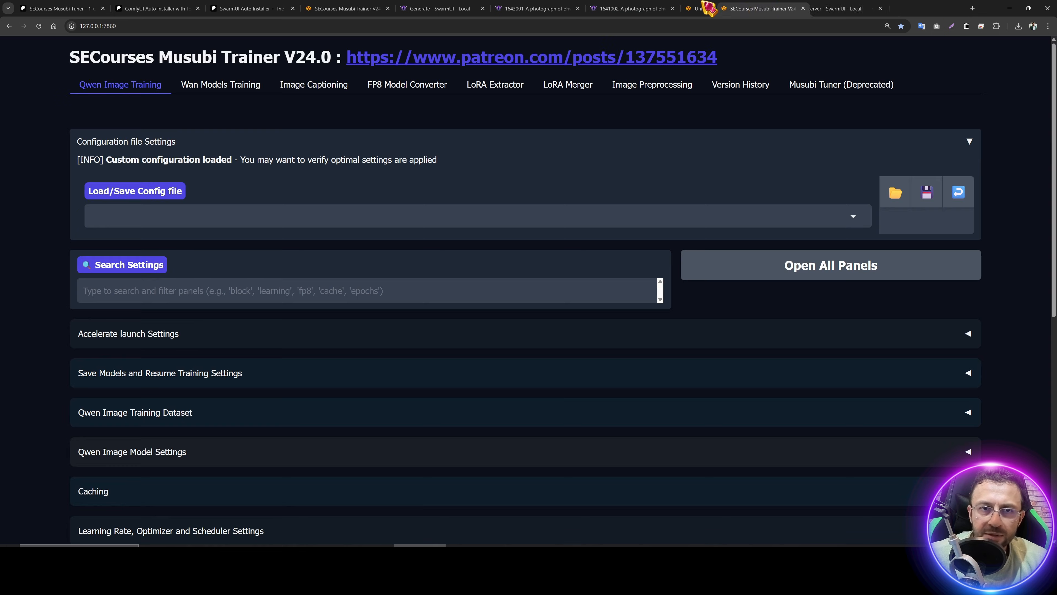
Step: Load 32_GB_GPUs_24_GB_Quality_1_FP8_Scaled_Low_RAM_Fast.toml from Wan22_Text_To_Video_Configs into the Wan Models Training settings
{"action": "left_click", "coordinate": [220, 85]}
{"action": "left_click", "coordinate": [895, 171]}
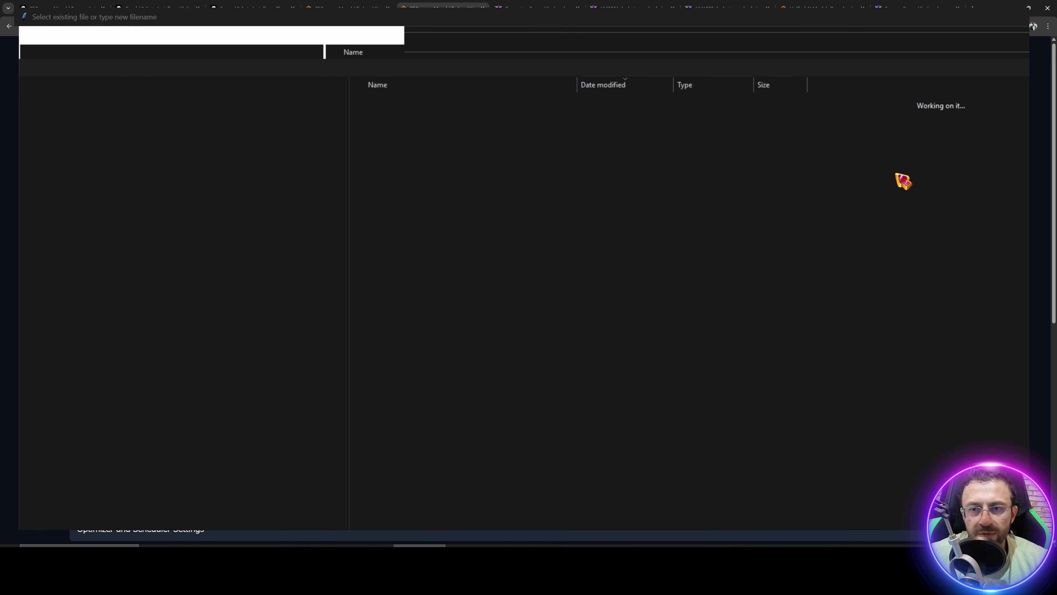
{"action": "double_click", "coordinate": [232, 199]}
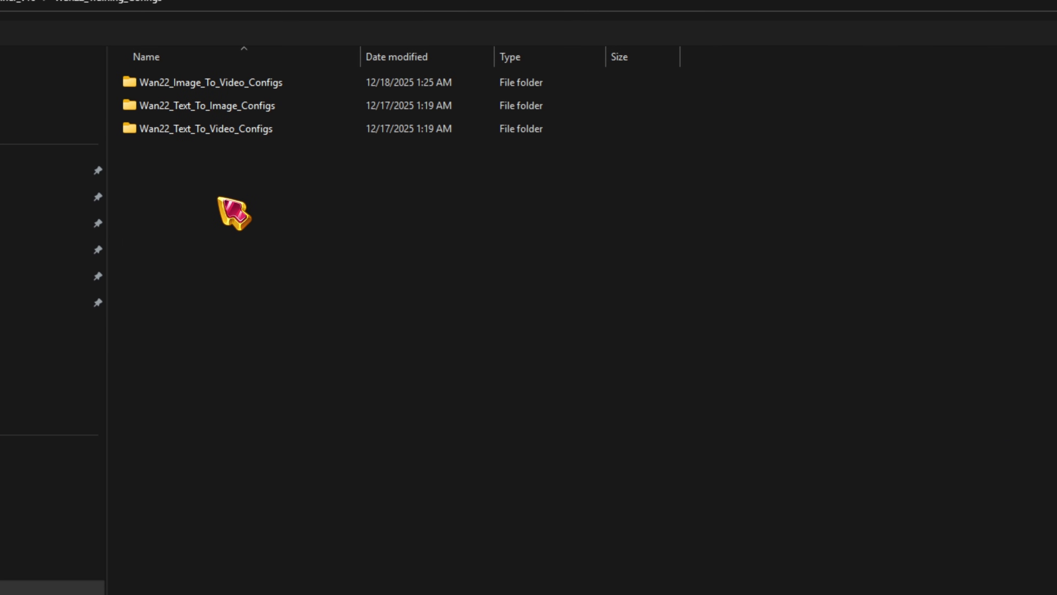
{"action": "left_click", "coordinate": [244, 131]}
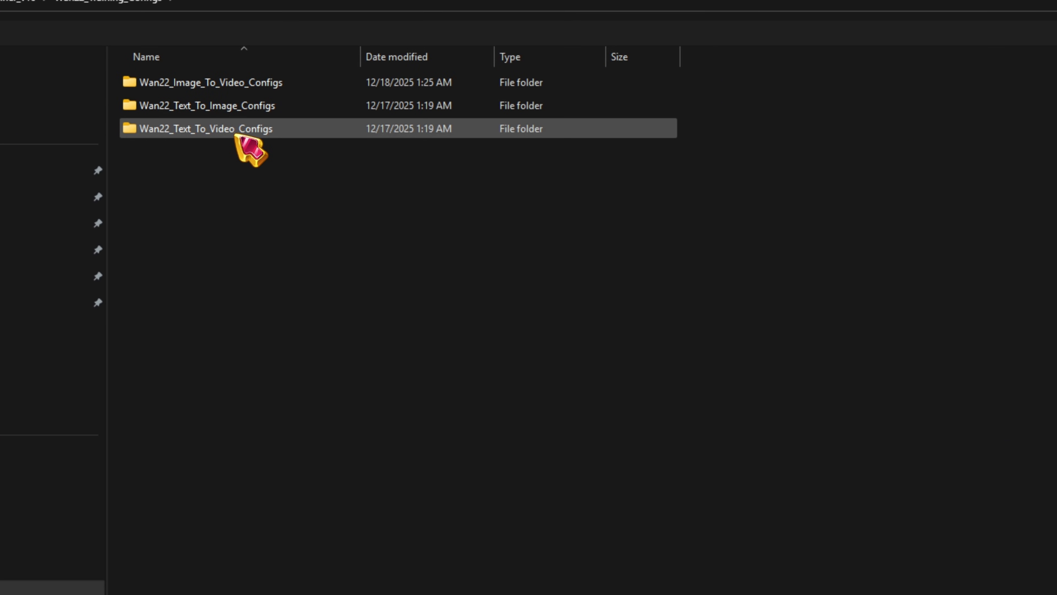
{"action": "double_click", "coordinate": [214, 136]}
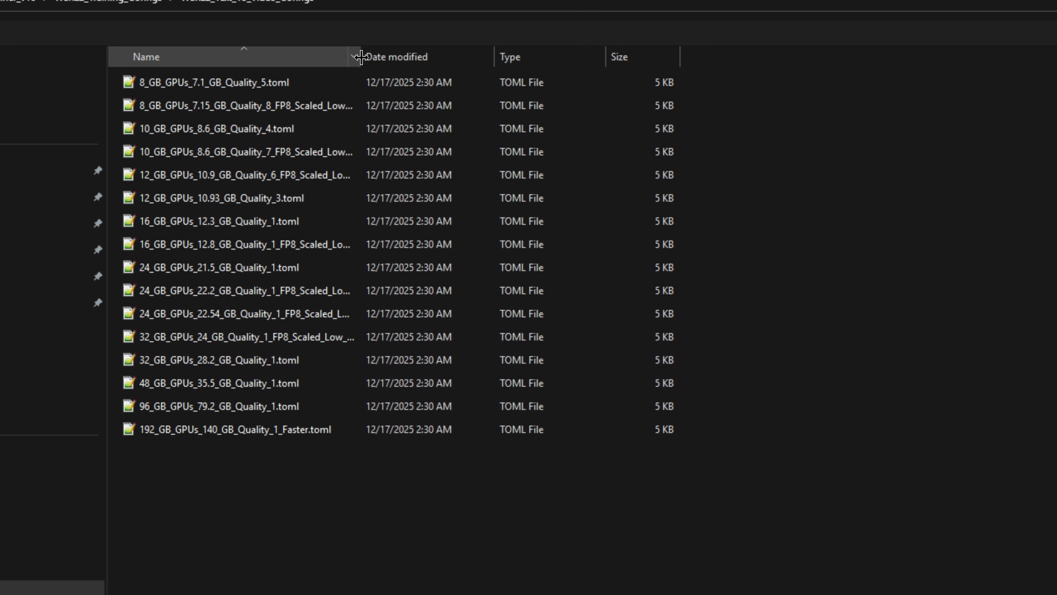
{"action": "left_click_drag", "start_coordinate": [360, 56], "coordinate": [473, 64]}
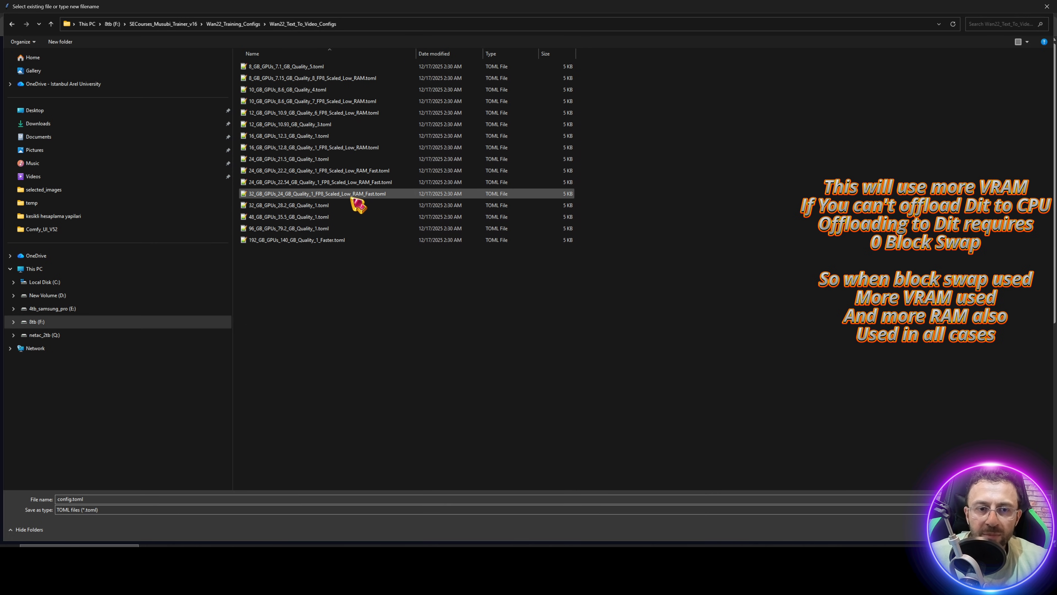
{"action": "left_click", "coordinate": [363, 194]}
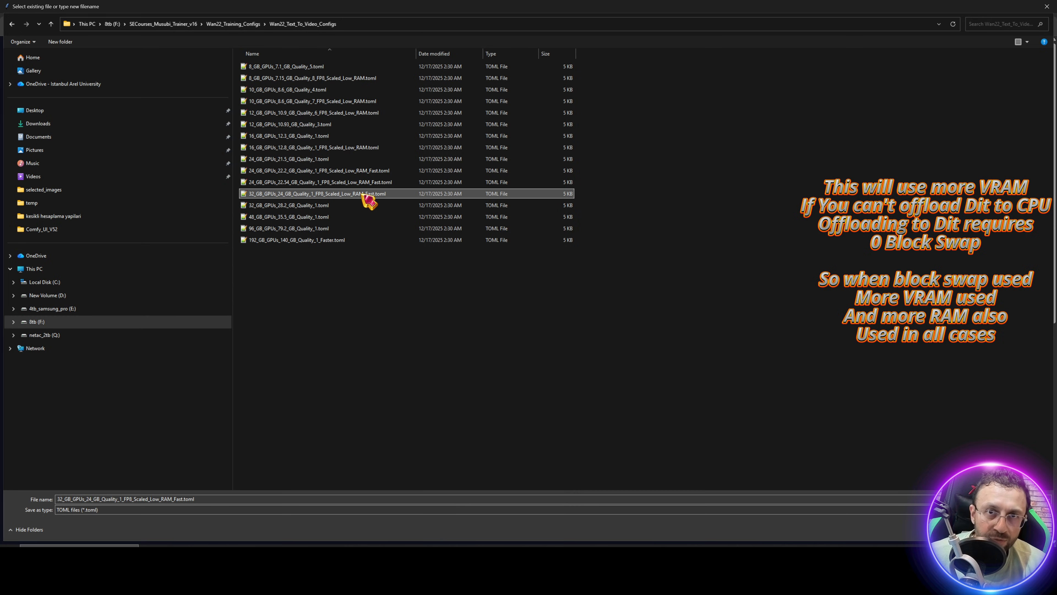
{"action": "left_click", "coordinate": [333, 211]}
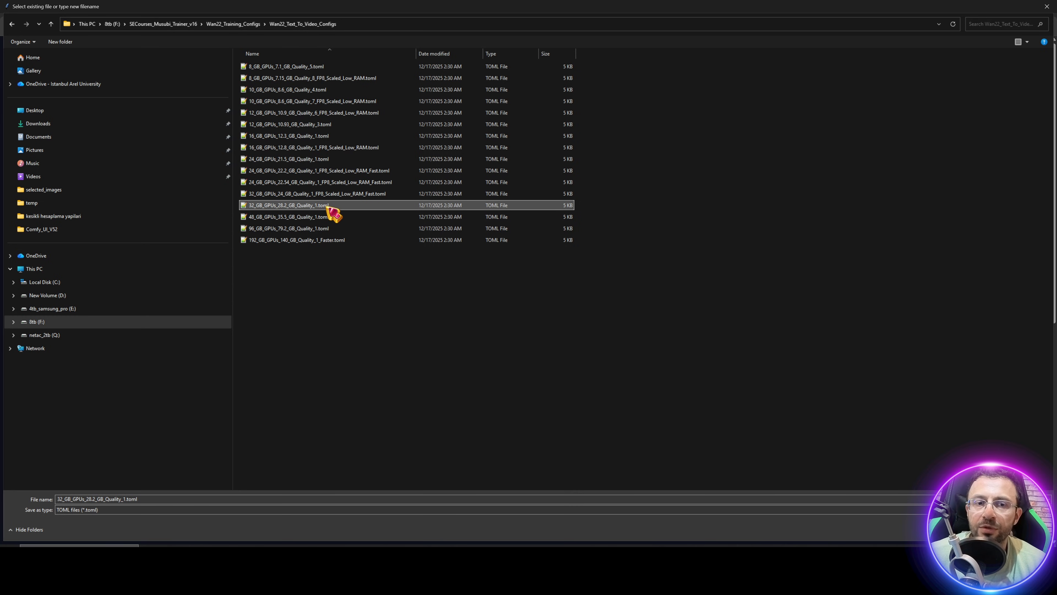
{"action": "double_click", "coordinate": [345, 193]}
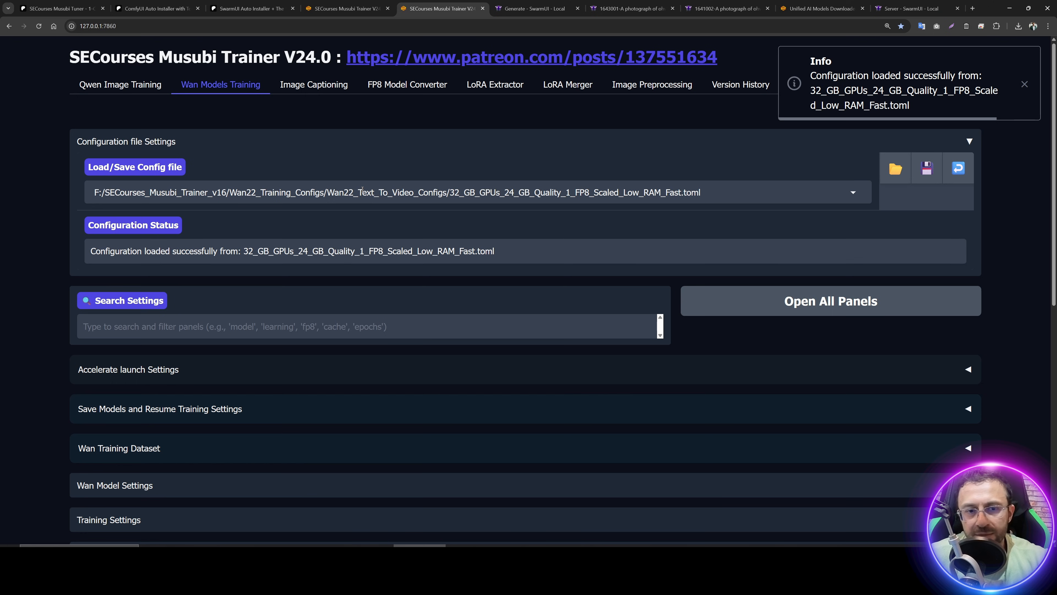
Step: Save the configuration as F:/SECourses_Musubi_Trainer_v16/32_GB_GPUs_24_GB_Quality_1_FP8_Scaled_Low_RAM_Fast.toml
{"action": "left_click_drag", "start_coordinate": [449, 193], "coordinate": [442, 193]}
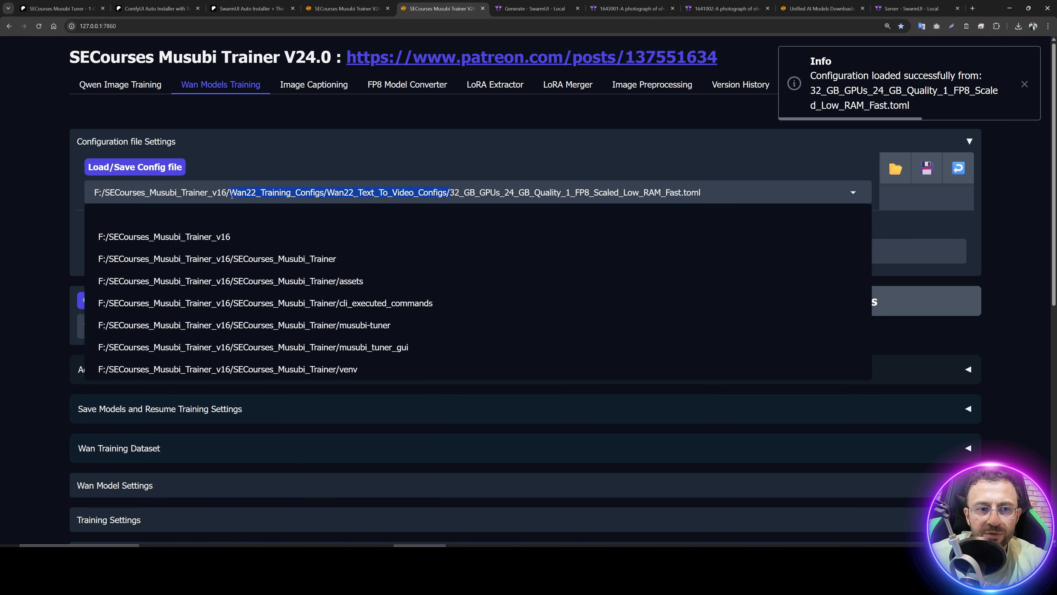
{"action": "key", "text": "BackSpace"}
{"action": "left_click", "coordinate": [928, 167]}
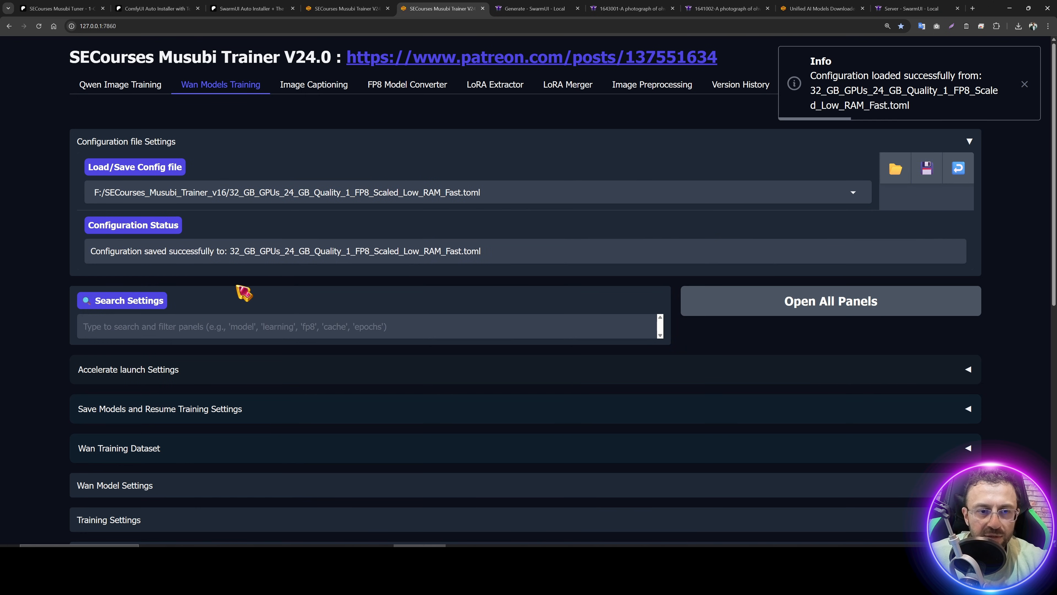
Step: Set the Output Directory to F:/SECourses_Musubi_Trainer_v16/test trainings, reusing the path from the text-to-image configuration
{"action": "scroll", "coordinate": [154, 261], "scroll_direction": "down", "scroll_amount": 3}
{"action": "left_click", "coordinate": [149, 251]}
{"action": "left_click", "coordinate": [150, 246]}
{"action": "scroll", "coordinate": [147, 248], "scroll_direction": "down", "scroll_amount": 1}
{"action": "left_click", "coordinate": [146, 245]}
{"action": "scroll", "coordinate": [189, 281], "scroll_direction": "down", "scroll_amount": 2}
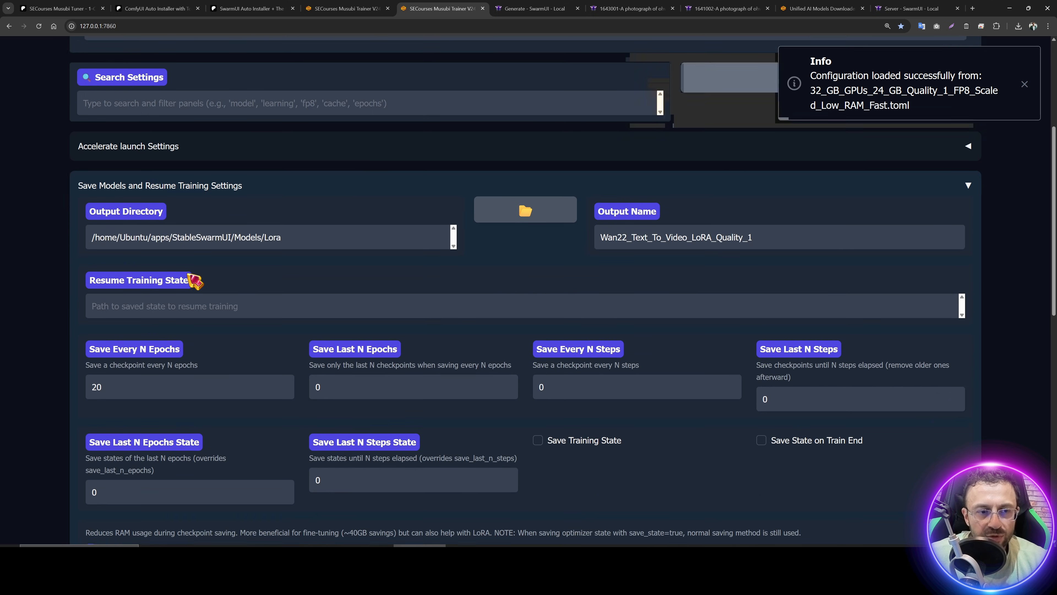
{"action": "left_click", "coordinate": [300, 209]}
{"action": "left_click", "coordinate": [350, 9]}
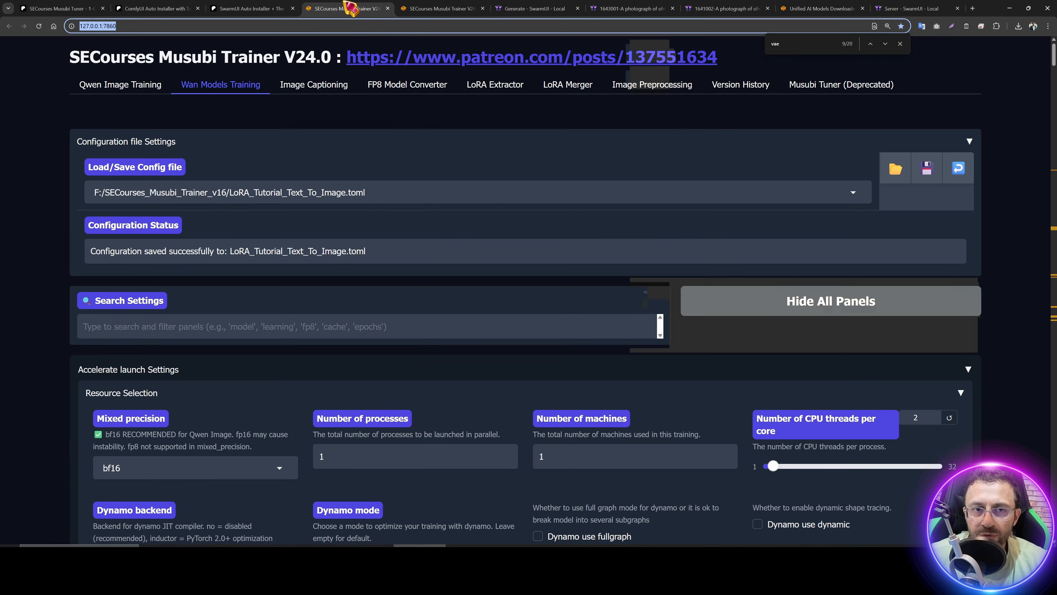
{"action": "scroll", "coordinate": [248, 358], "scroll_direction": "down", "scroll_amount": 12}
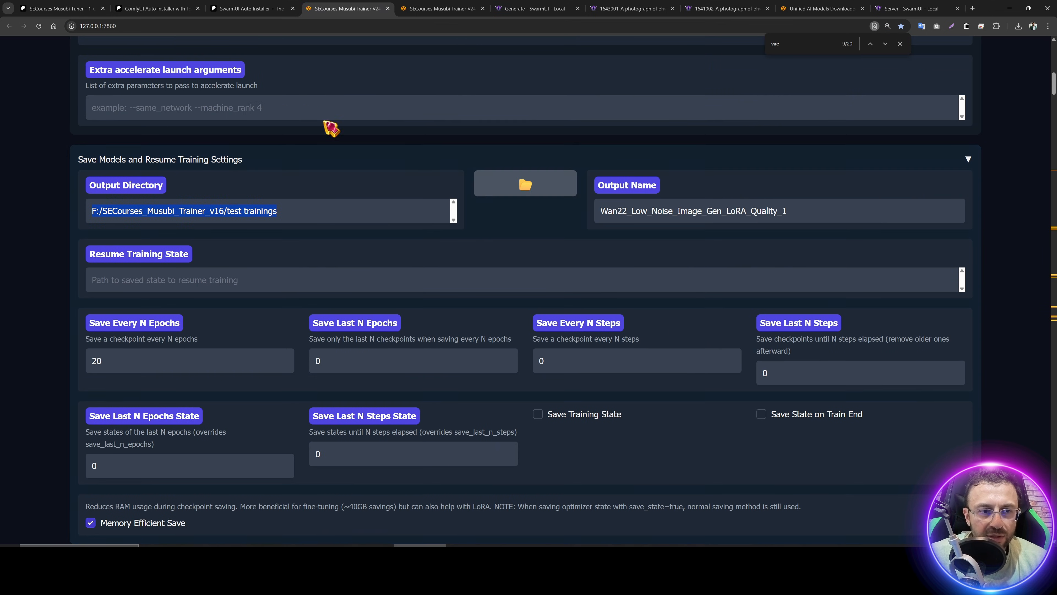
{"action": "left_click", "coordinate": [437, 8]}
{"action": "key", "text": "ctrl+a"}
{"action": "key", "text": "ctrl+v"}
{"action": "scroll", "coordinate": [374, 263], "scroll_direction": "down", "scroll_amount": 2}
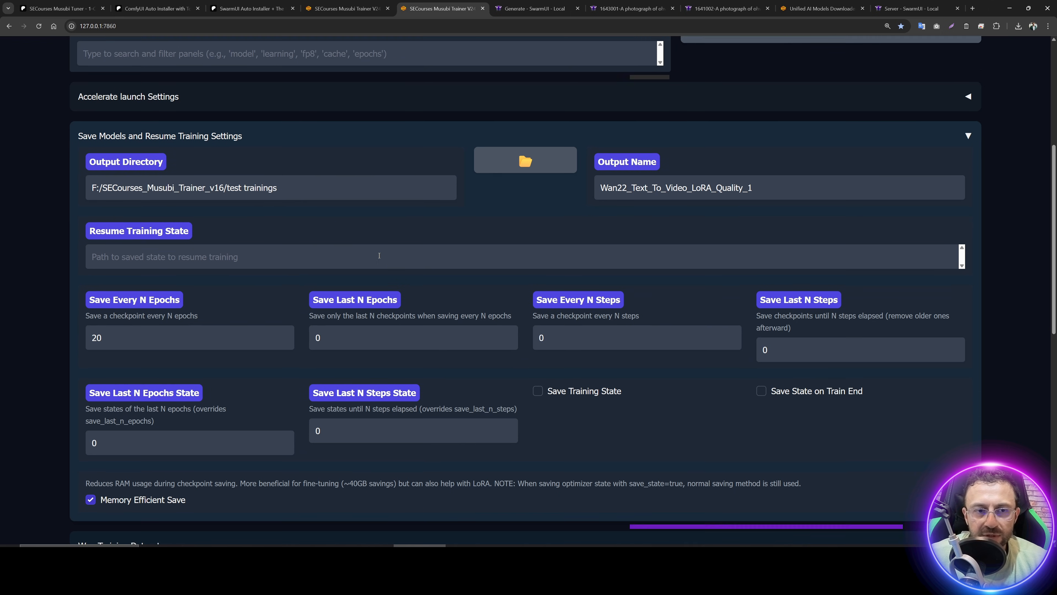
Step: Expand the Wan Training Dataset settings and review the parent folder, resolution, caption and frame extraction options
{"action": "left_click", "coordinate": [250, 488]}
{"action": "scroll", "coordinate": [248, 310], "scroll_direction": "down", "scroll_amount": 9}
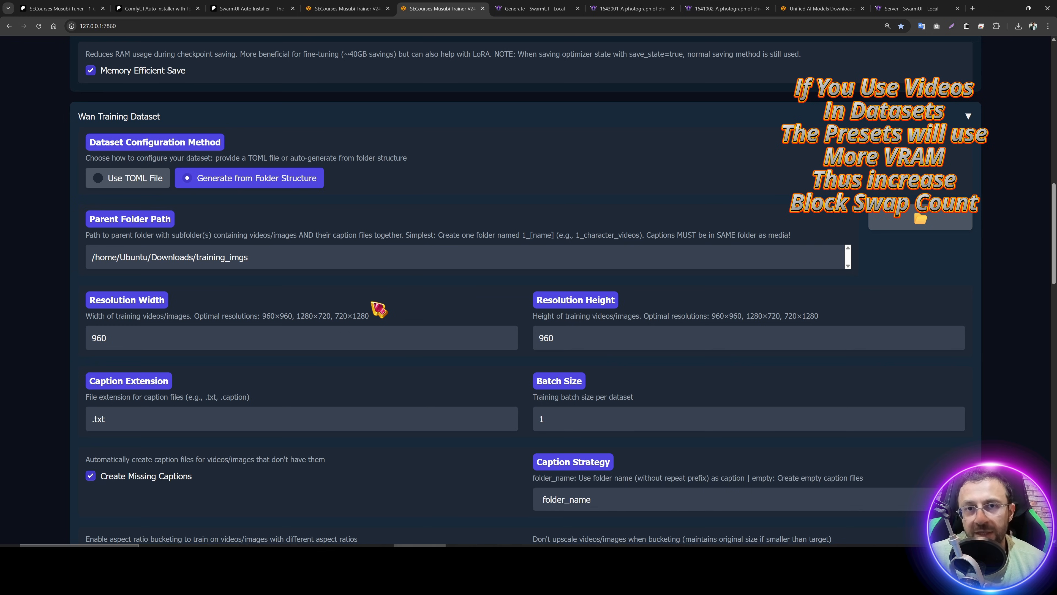
{"action": "scroll", "coordinate": [379, 309], "scroll_direction": "down", "scroll_amount": 5}
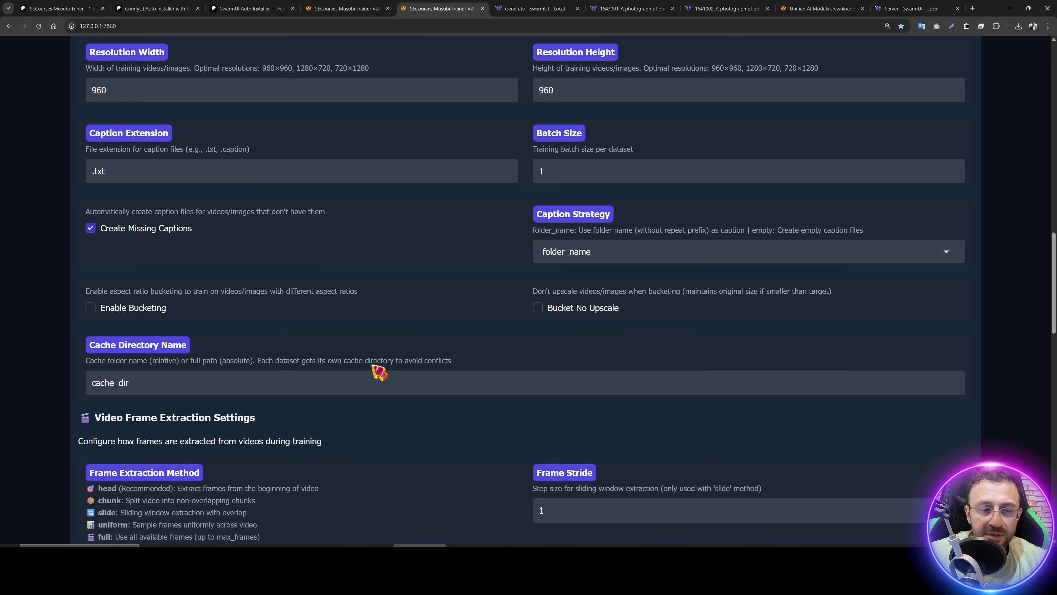
{"action": "scroll", "coordinate": [366, 391], "scroll_direction": "up", "scroll_amount": 5}
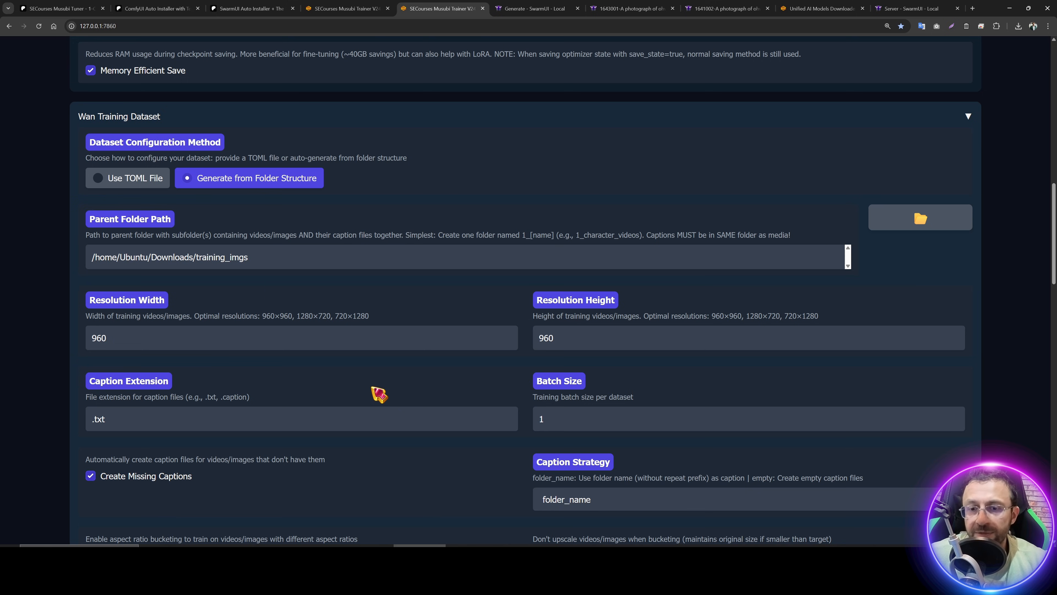
{"action": "scroll", "coordinate": [374, 393], "scroll_direction": "down", "scroll_amount": 2}
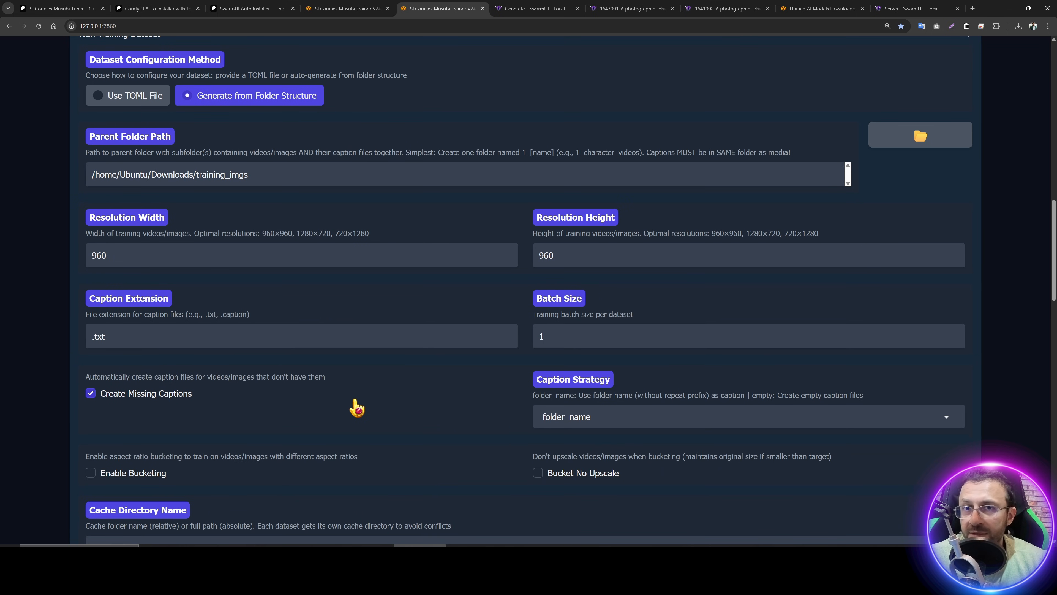
{"action": "scroll", "coordinate": [357, 407], "scroll_direction": "down", "scroll_amount": 4}
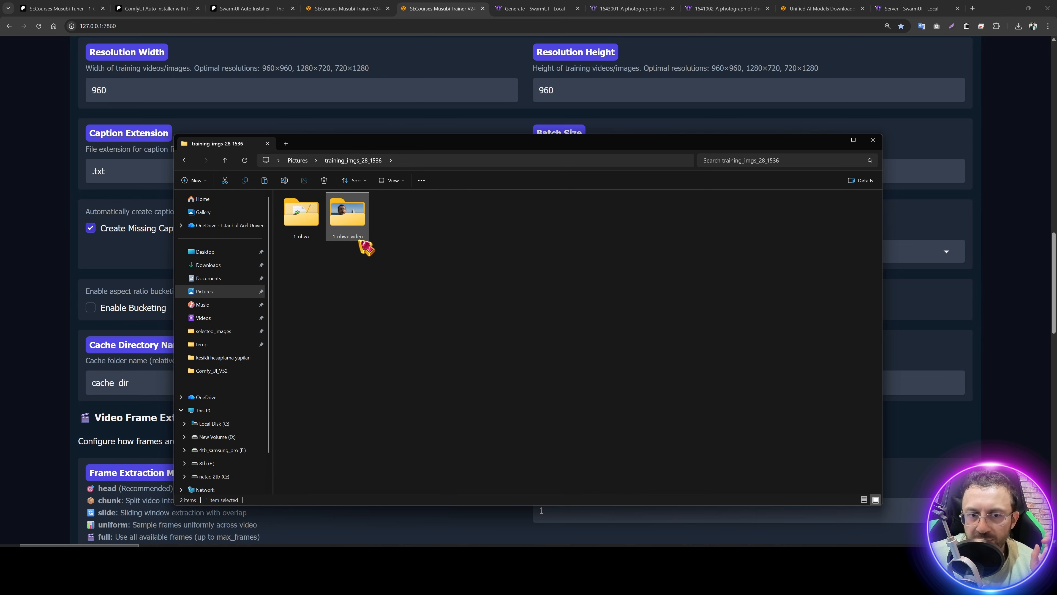
Step: Set the dataset's Parent Folder Path to the training_imgs_28_1536 folder in Pictures by copying its path from File Explorer
{"action": "key", "text": "ctrl+l"}
{"action": "key", "text": "ctrl+c"}
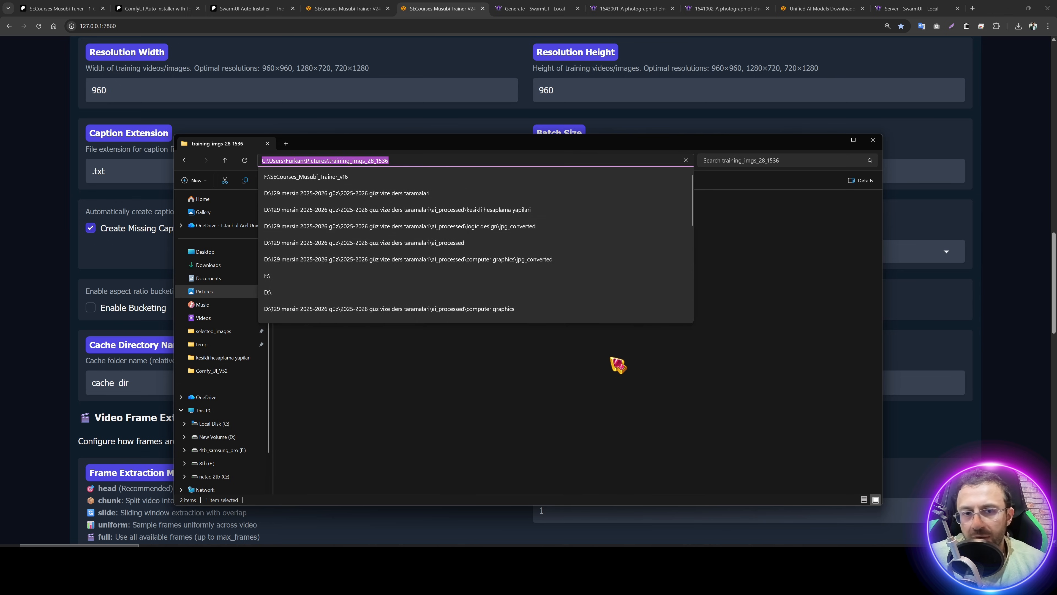
{"action": "left_click", "coordinate": [610, 377]}
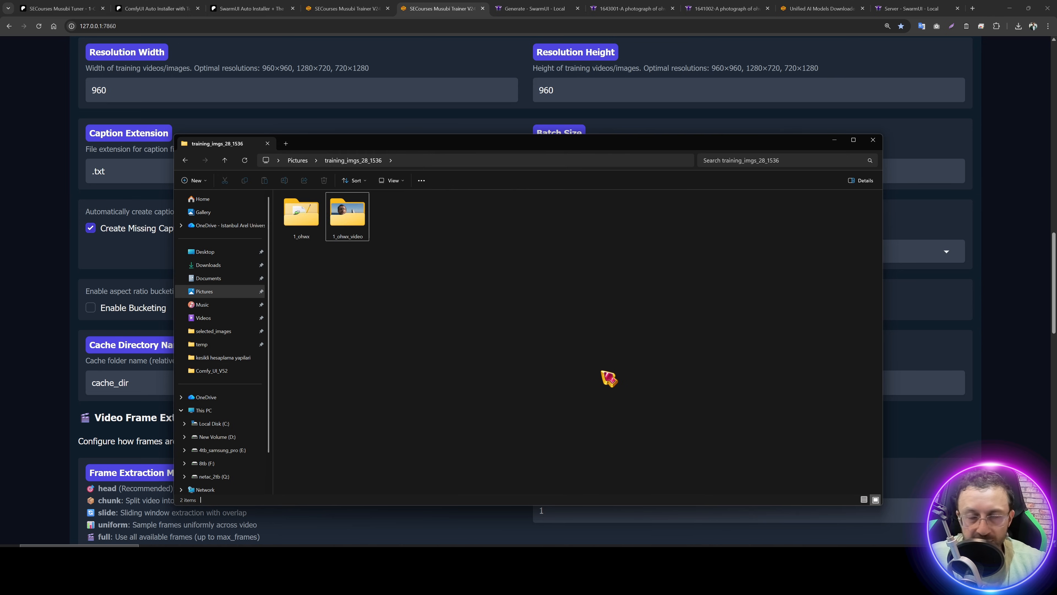
{"action": "left_click", "coordinate": [33, 217]}
{"action": "scroll", "coordinate": [196, 307], "scroll_direction": "up", "scroll_amount": 6}
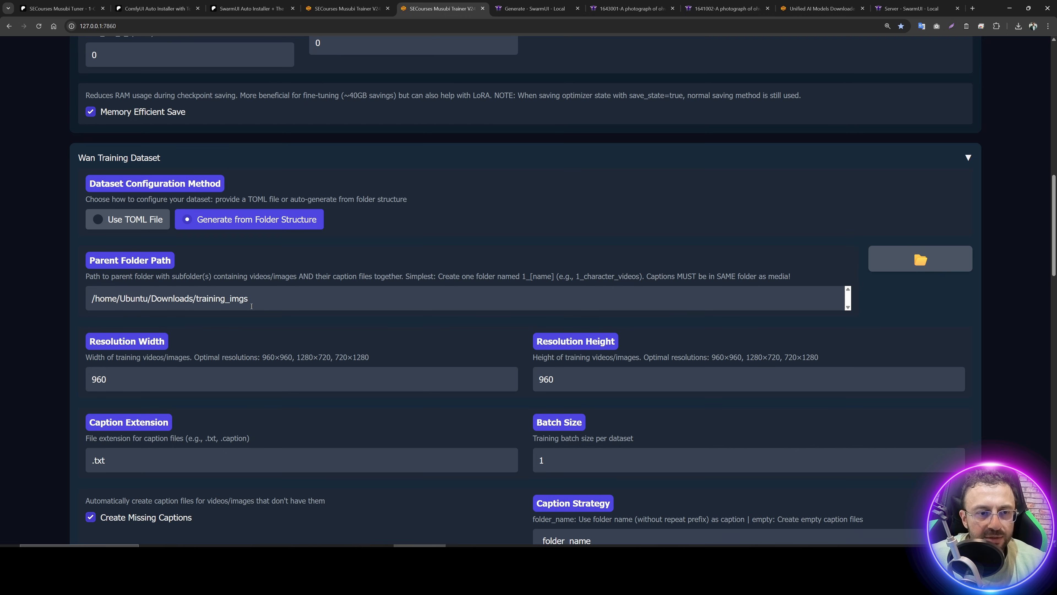
{"action": "triple_click", "coordinate": [251, 306]}
{"action": "key", "text": "ctrl+v"}
{"action": "scroll", "coordinate": [265, 342], "scroll_direction": "down", "scroll_amount": 2}
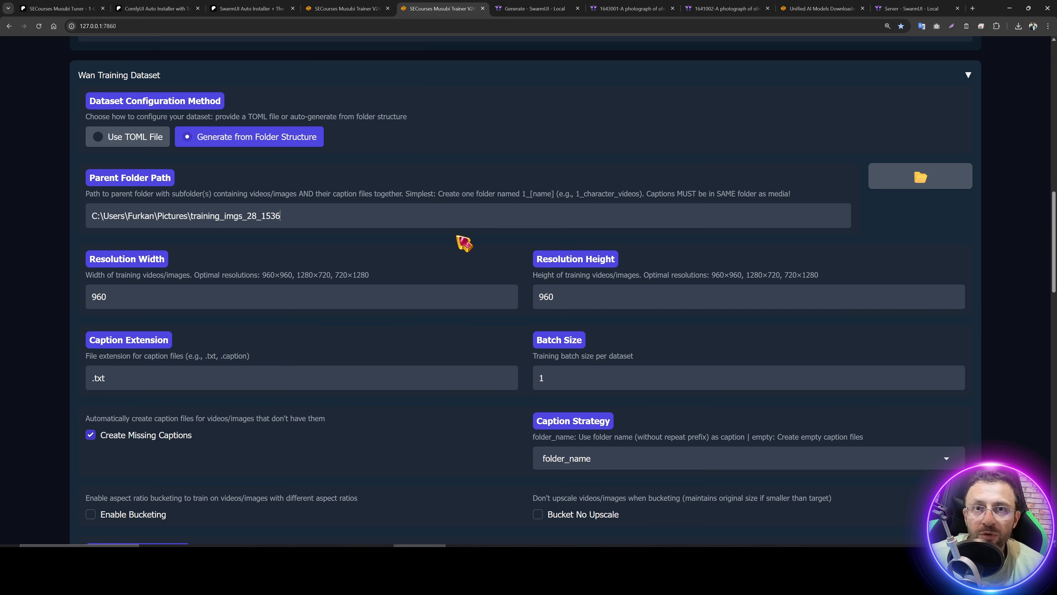
Step: Generate the dataset configuration and check the Dataset Generation Status report
{"action": "scroll", "coordinate": [464, 243], "scroll_direction": "down", "scroll_amount": 12}
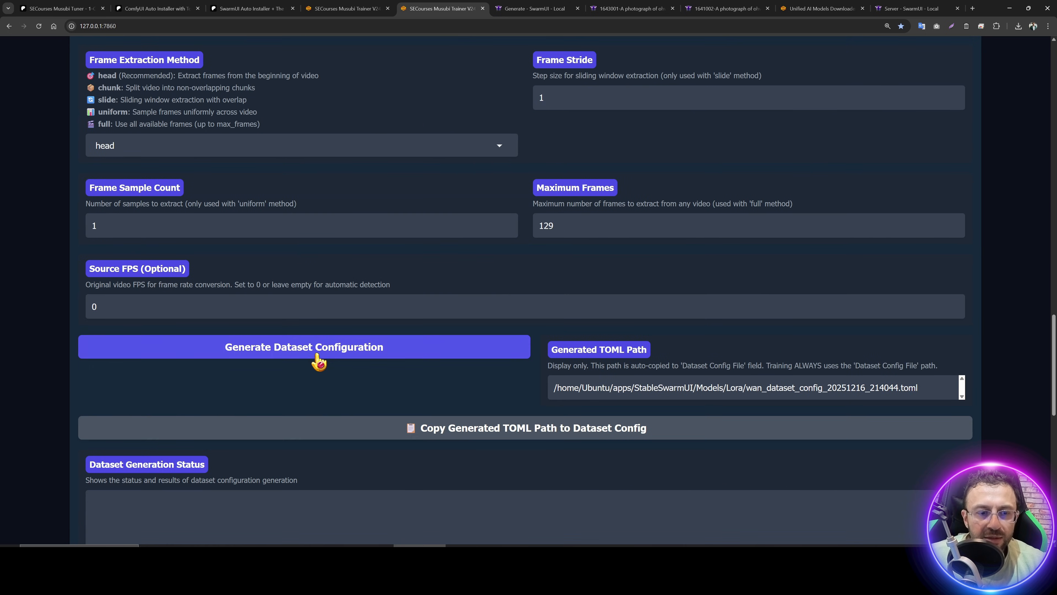
{"action": "left_click", "coordinate": [319, 348]}
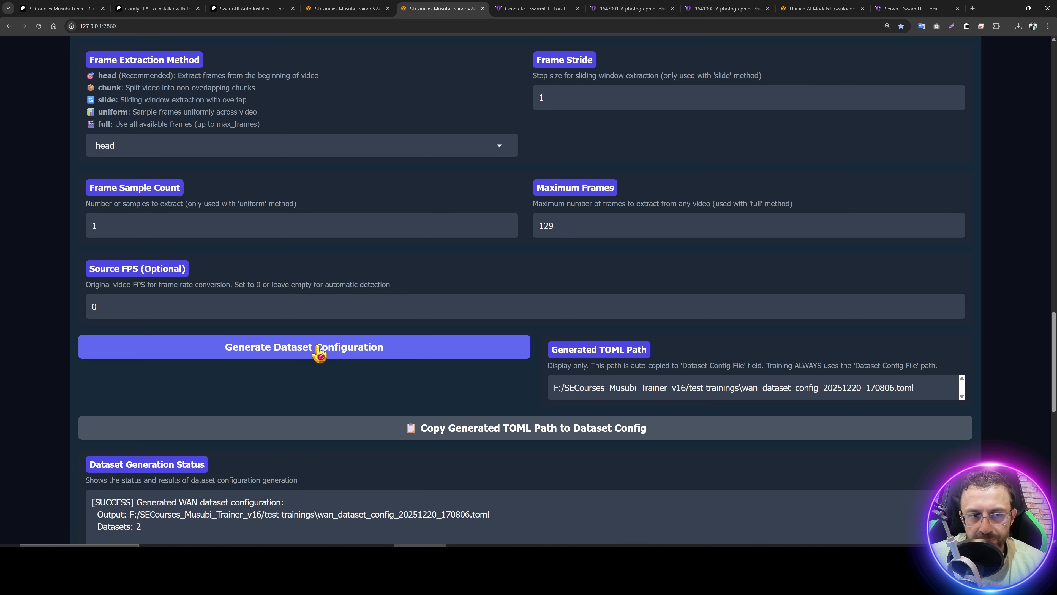
{"action": "scroll", "coordinate": [318, 350], "scroll_direction": "down", "scroll_amount": 5}
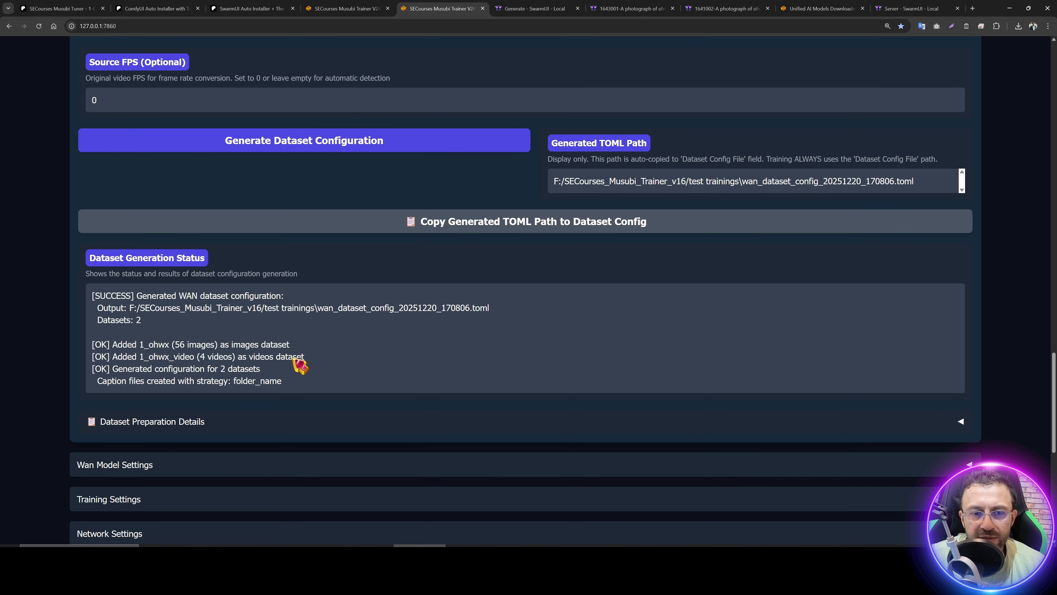
{"action": "left_click_drag", "start_coordinate": [301, 365], "coordinate": [95, 302]}
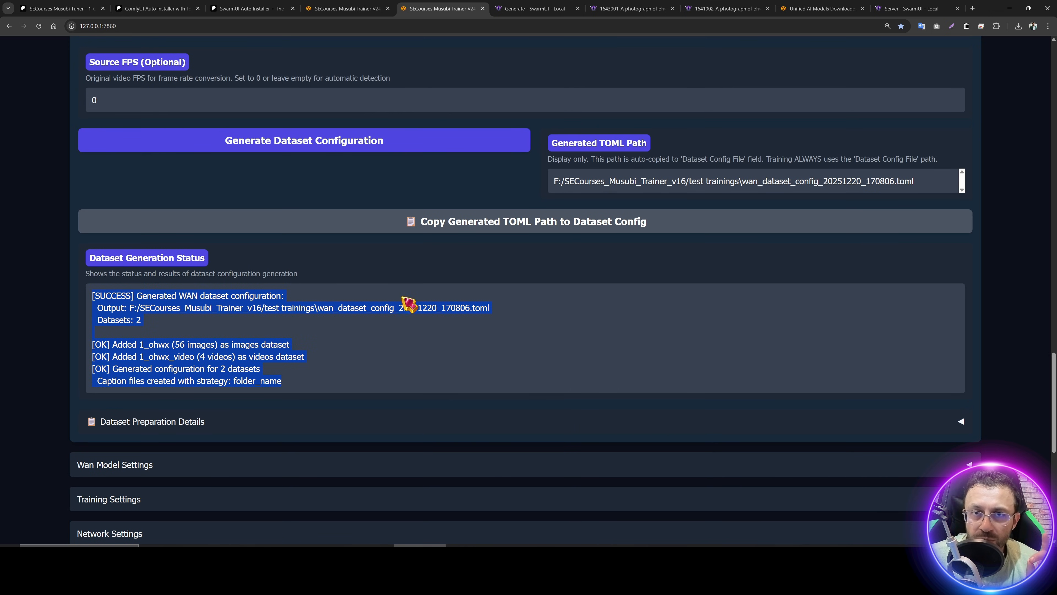
{"action": "left_click", "coordinate": [404, 312]}
Step: Open the generated TOML path in a new browser tab and examine the enlarged dataset configuration, including its resolution entry
{"action": "left_click_drag", "start_coordinate": [501, 310], "coordinate": [128, 310]}
{"action": "key", "text": "ctrl+c"}
{"action": "key", "text": "ctrl+t"}
{"action": "key", "text": "ctrl+v"}
{"action": "key", "text": "Return"}
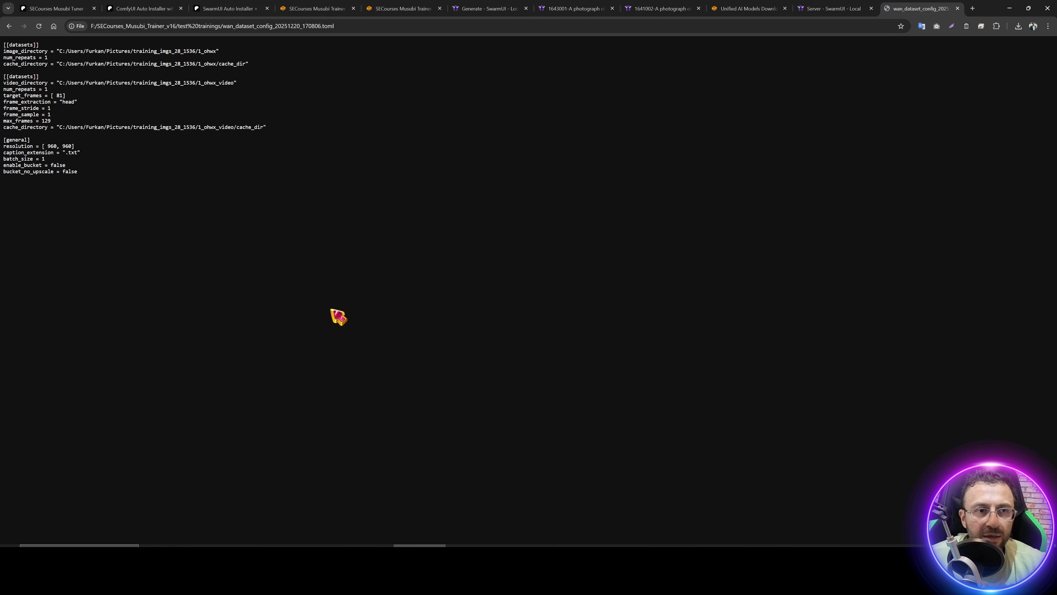
{"action": "key", "text": "ctrl+plus"}
{"action": "key", "text": "ctrl+plus"}
{"action": "key", "text": "ctrl+plus"}
{"action": "key", "text": "ctrl+plus"}
{"action": "key", "text": "ctrl+plus"}
{"action": "key", "text": "ctrl+plus"}
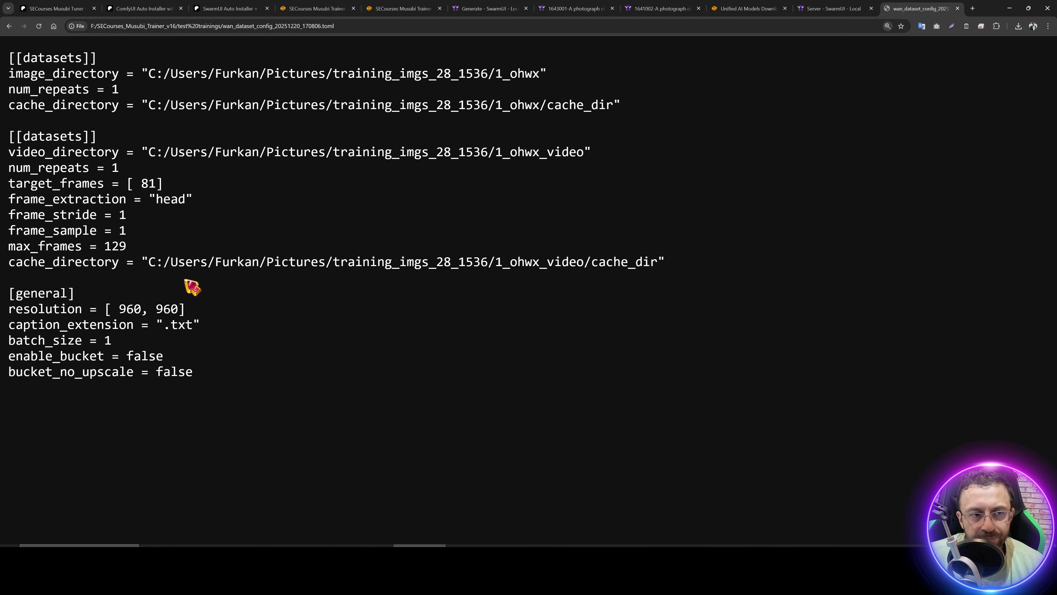
{"action": "left_click_drag", "start_coordinate": [193, 309], "coordinate": [5, 310]}
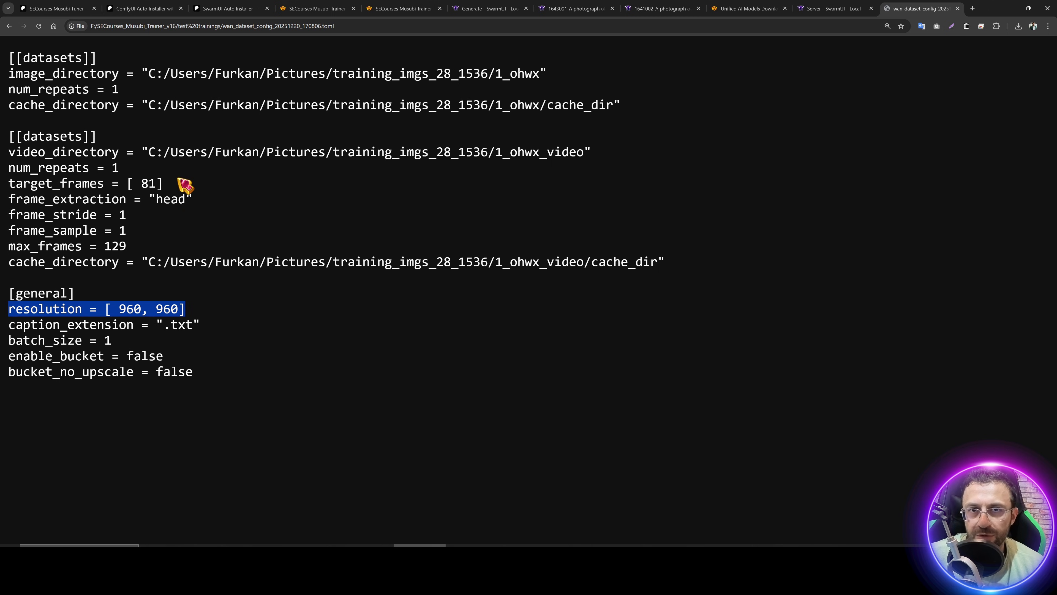
{"action": "left_click", "coordinate": [223, 191]}
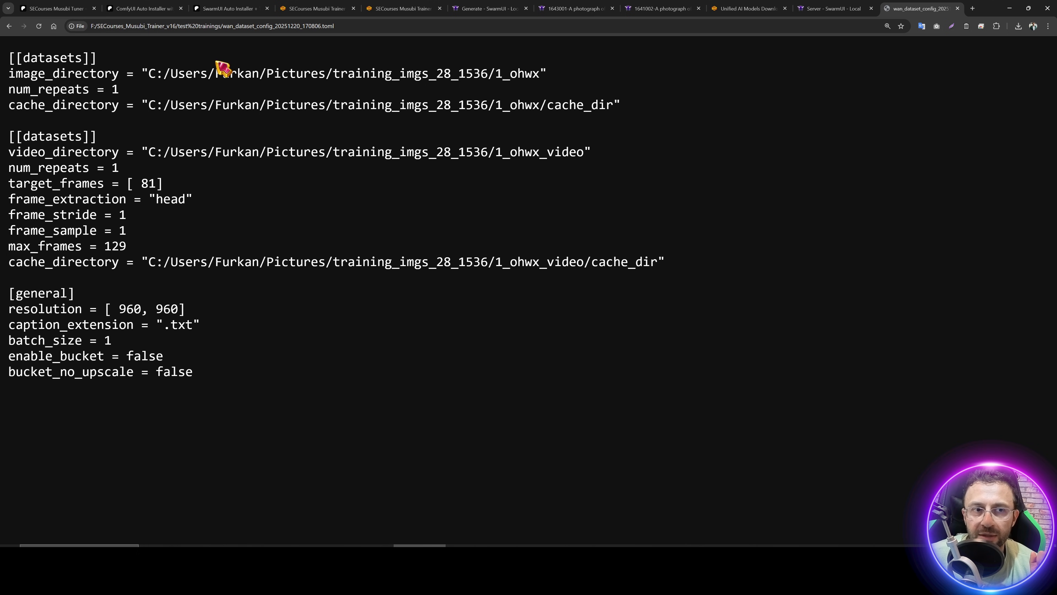
Step: Open wan_dataset_config_20251220_170806.toml from the test trainings folder in Notepad++ and review its image and video dataset blocks
{"action": "key", "text": "ctrl+l"}
{"action": "left_click", "coordinate": [333, 285]}
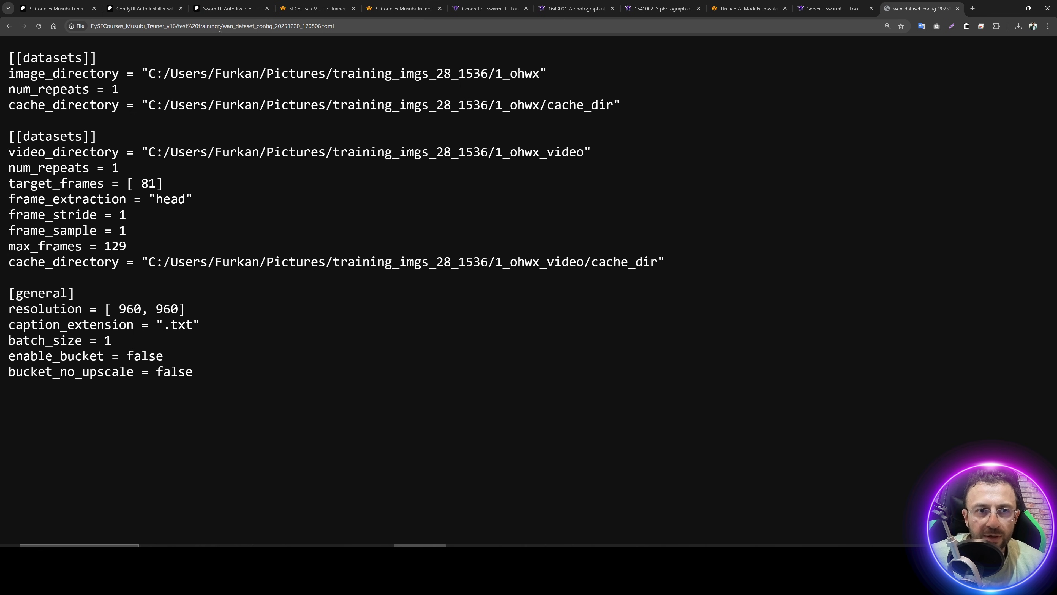
{"action": "left_click_drag", "start_coordinate": [223, 26], "coordinate": [88, 26]}
{"action": "mouse_move", "coordinate": [474, 558]}
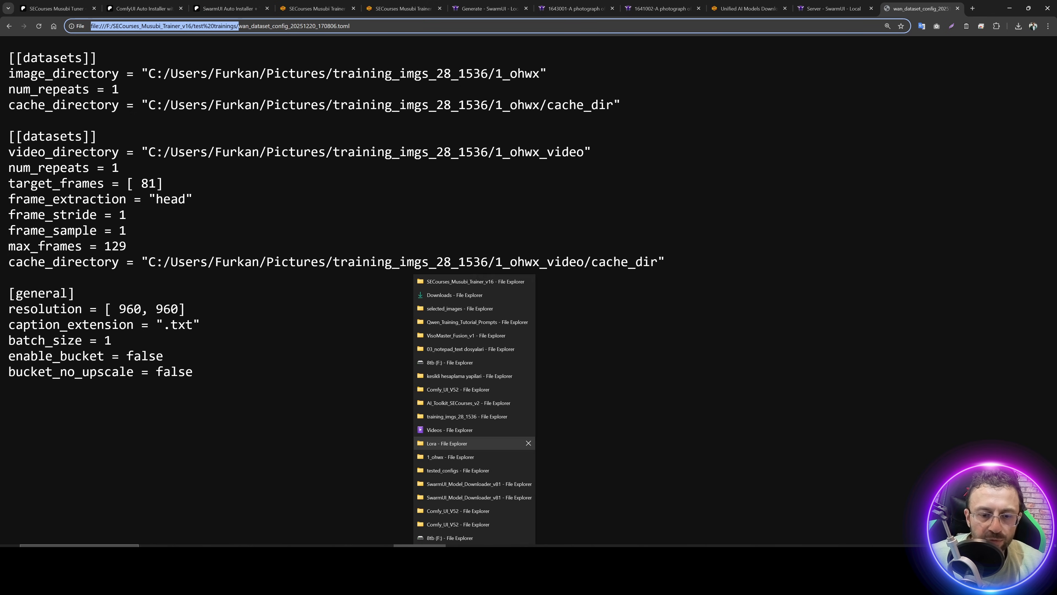
{"action": "left_click", "coordinate": [472, 443]}
{"action": "left_click", "coordinate": [749, 59]}
{"action": "key", "text": "ctrl+v"}
{"action": "key", "text": "Return"}
{"action": "left_click", "coordinate": [692, 94]}
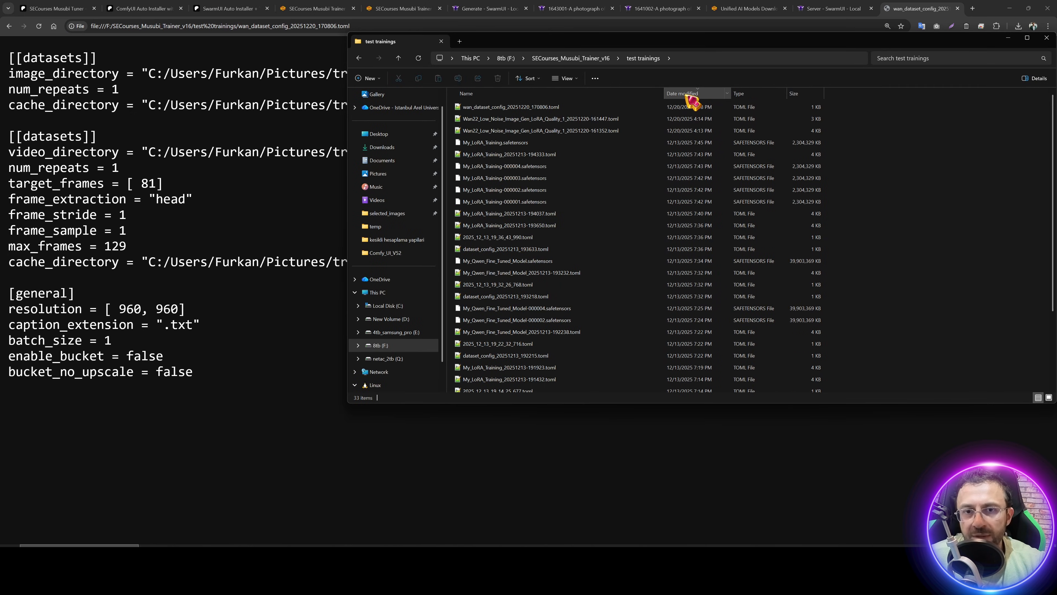
{"action": "double_click", "coordinate": [691, 107]}
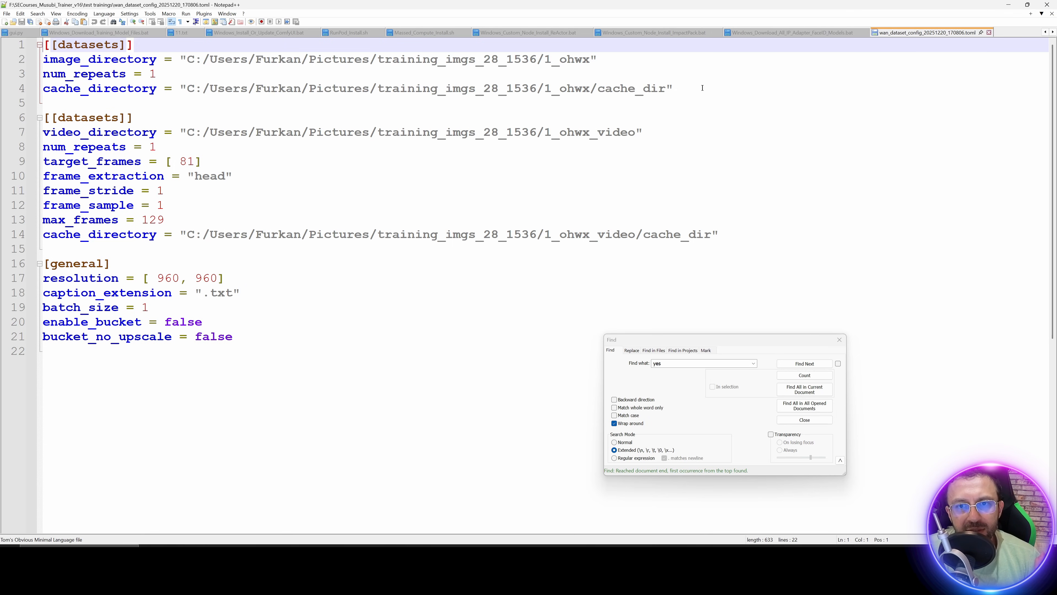
{"action": "left_click_drag", "start_coordinate": [700, 85], "coordinate": [1, 25]}
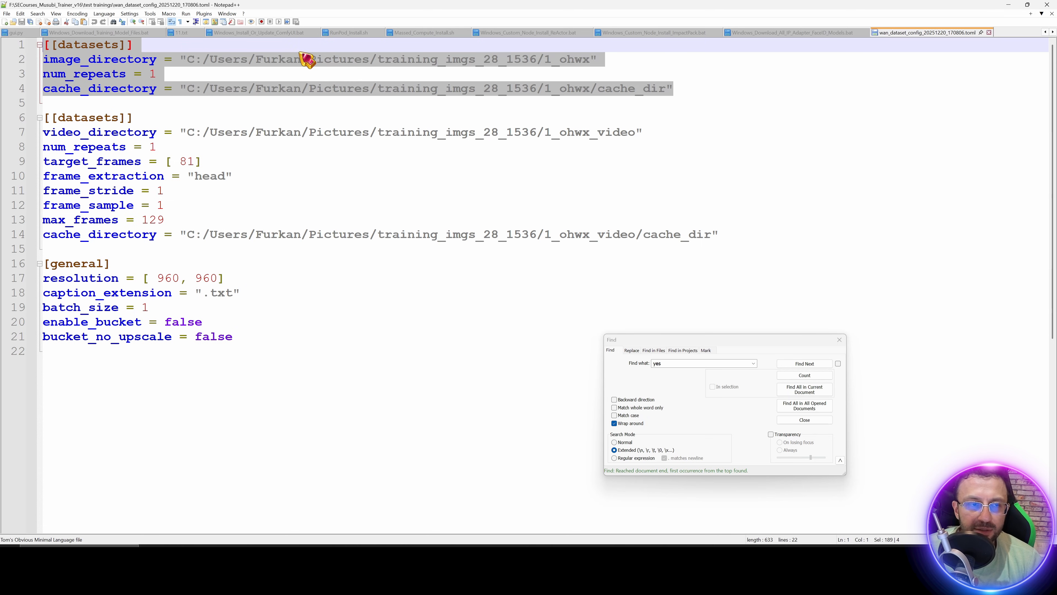
{"action": "left_click_drag", "start_coordinate": [731, 235], "coordinate": [1, 118]}
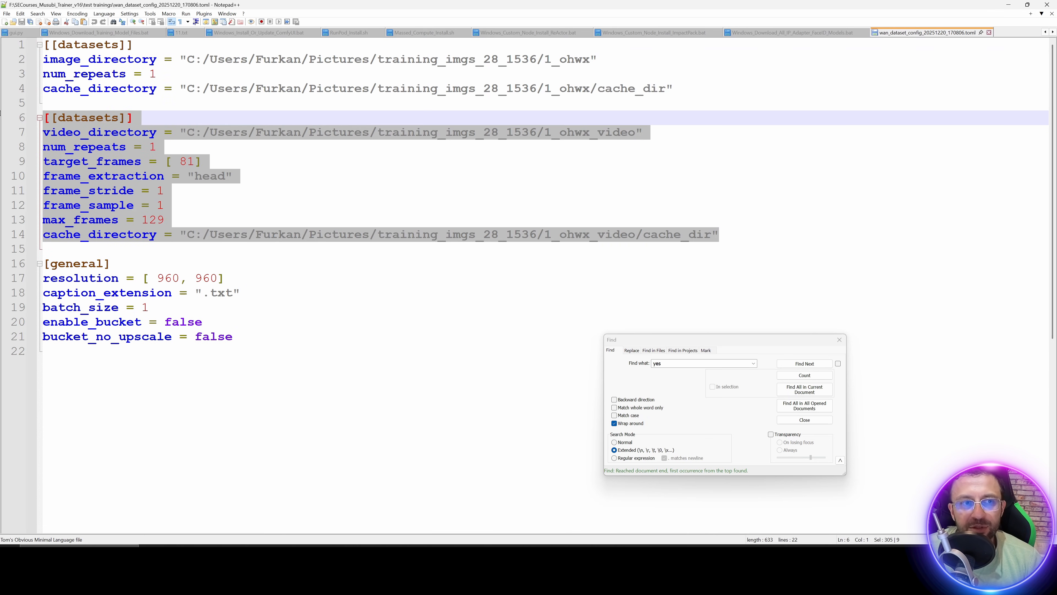
{"action": "left_click", "coordinate": [208, 163]}
{"action": "left_click", "coordinate": [205, 176]}
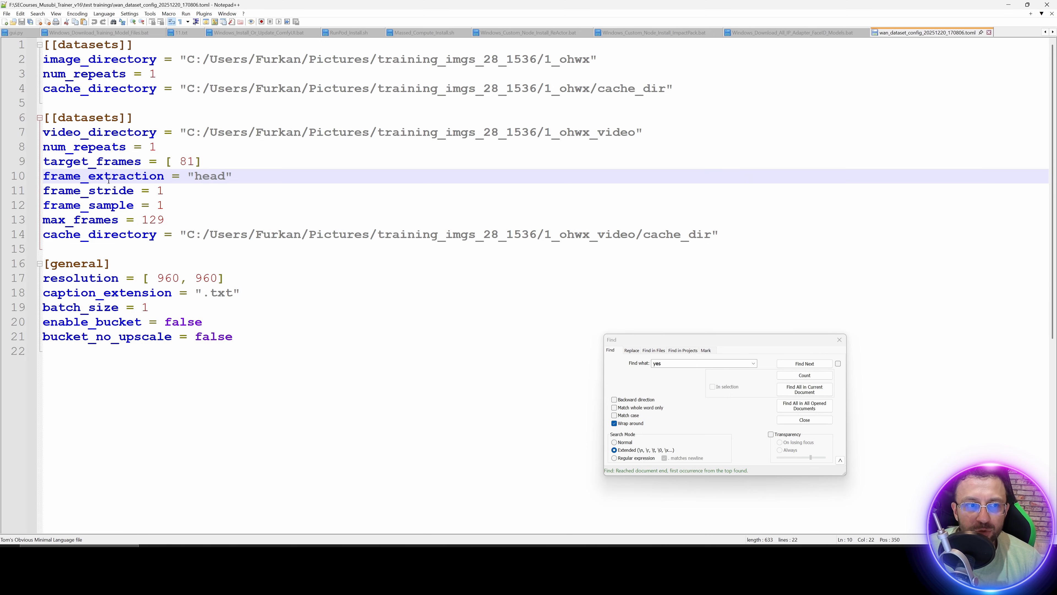
{"action": "left_click_drag", "start_coordinate": [201, 161], "coordinate": [103, 161]}
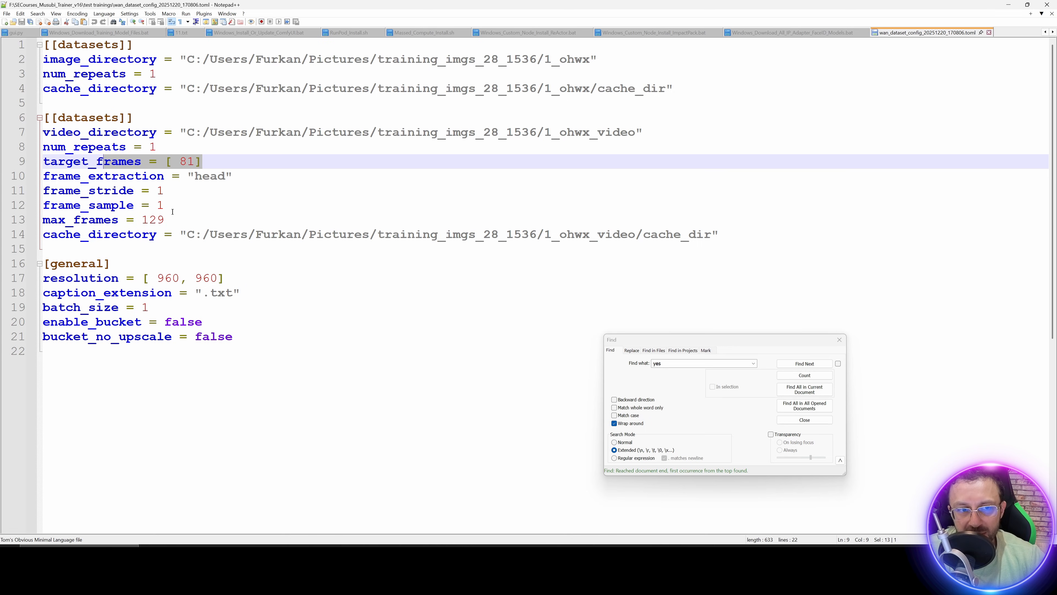
Step: Copy the general resolution line into the video dataset block below max_frames and set it to [ 480, 480]
{"action": "left_click_drag", "start_coordinate": [230, 283], "coordinate": [19, 271]}
{"action": "key", "text": "ctrl+c"}
{"action": "left_click", "coordinate": [162, 220]}
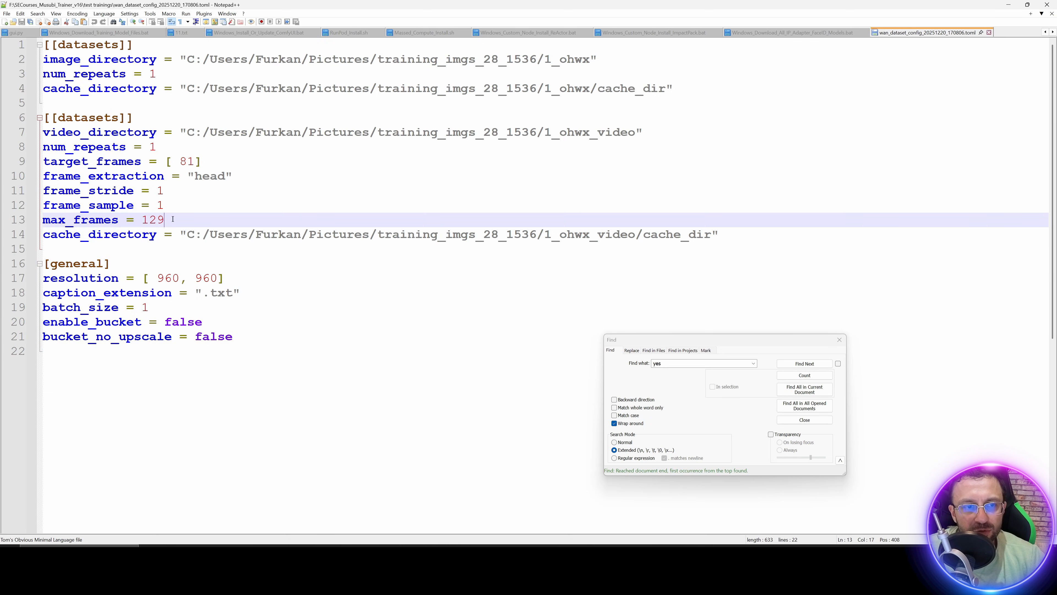
{"action": "key", "text": "Return"}
{"action": "key", "text": "ctrl+v"}
{"action": "double_click", "coordinate": [175, 236]}
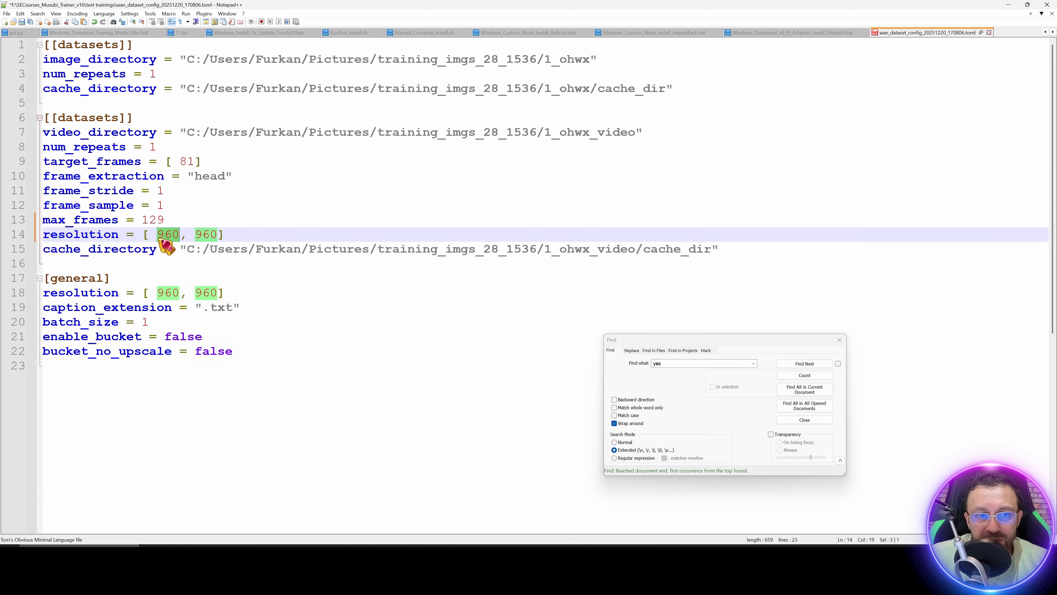
{"action": "type", "text": "480"}
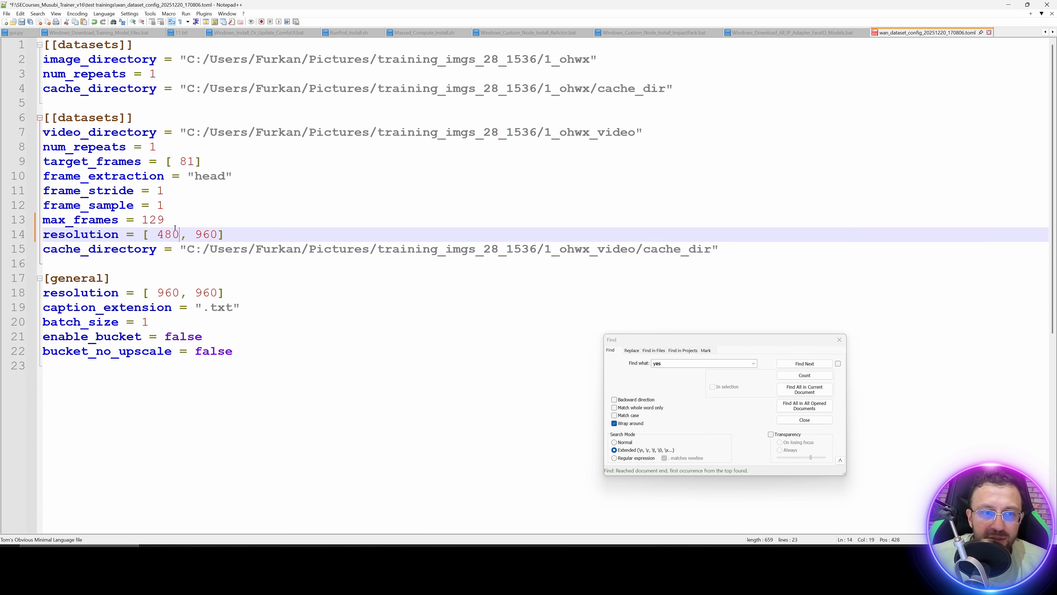
{"action": "double_click", "coordinate": [206, 235]}
{"action": "type", "text": "480"}
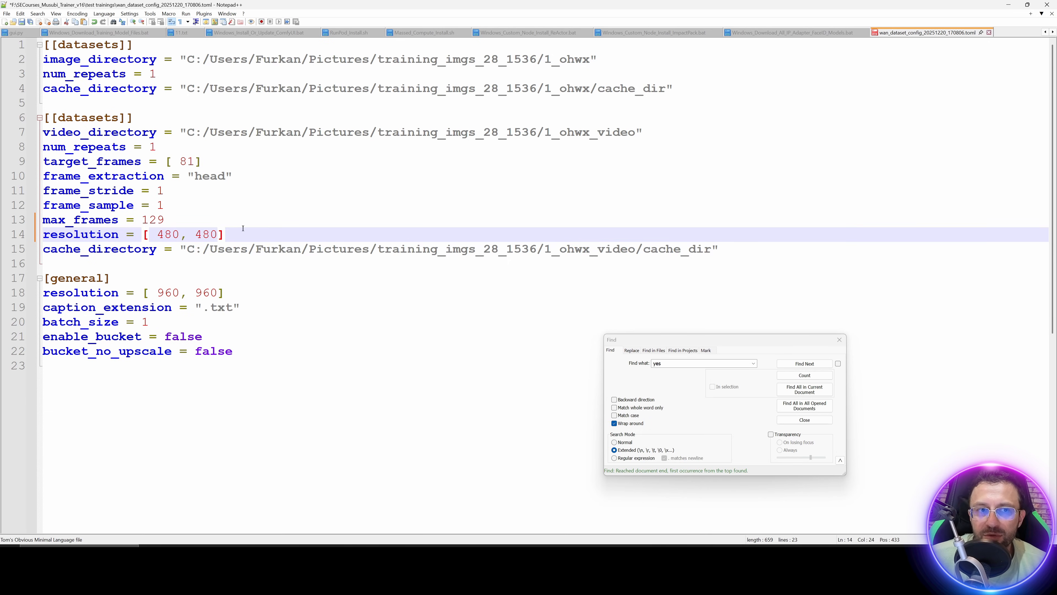
Step: Move the resolution = [ 960, 960] line from the general section to the end of the image dataset block and save the file
{"action": "left_click_drag", "start_coordinate": [241, 296], "coordinate": [43, 294]}
{"action": "key", "text": "Delete"}
{"action": "left_click", "coordinate": [103, 100]}
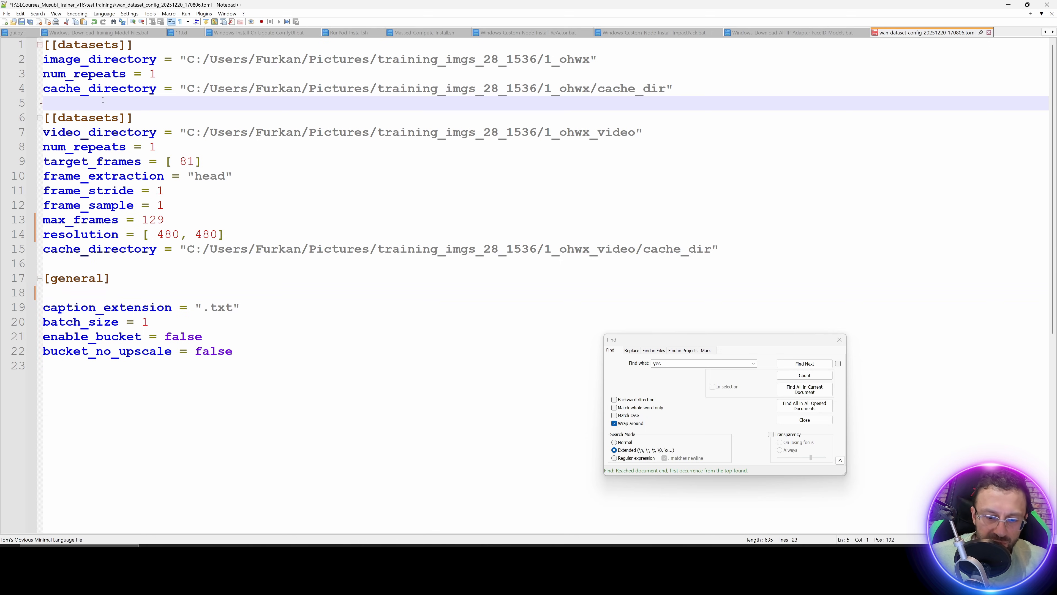
{"action": "key", "text": "Return"}
{"action": "left_click", "coordinate": [102, 100]}
{"action": "key", "text": "ctrl+v"}
{"action": "left_click", "coordinate": [59, 308]}
{"action": "key", "text": "Delete"}
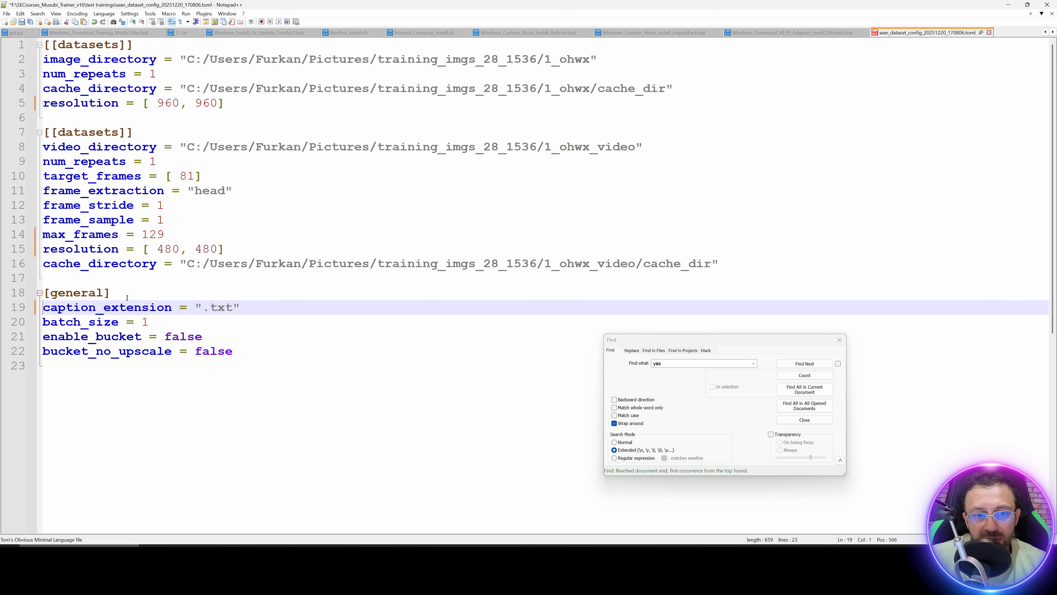
{"action": "double_click", "coordinate": [167, 109]}
{"action": "key", "text": "ctrl+s"}
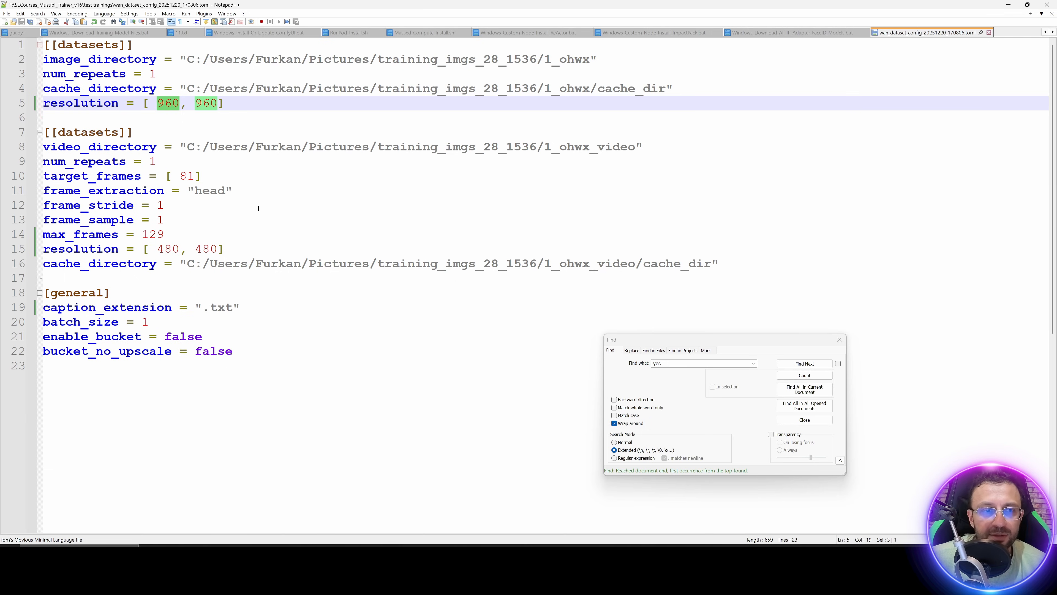
{"action": "left_click_drag", "start_coordinate": [223, 248], "coordinate": [33, 150]}
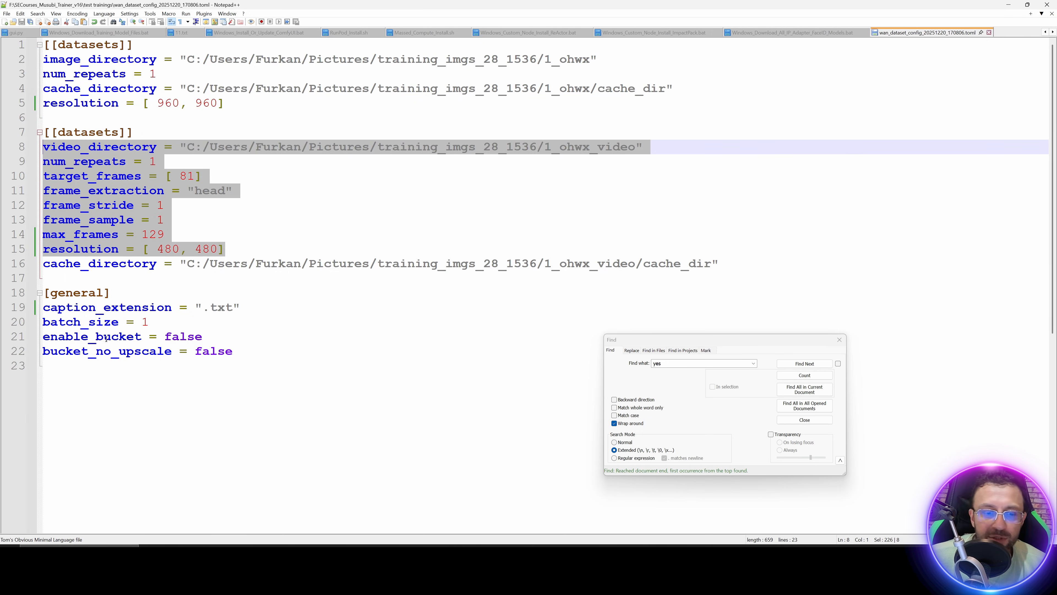
Step: Return to the Musubi Trainer page and expand Dataset Preparation Details to view the frame count and video guidance
{"action": "key", "text": "alt+Tab"}
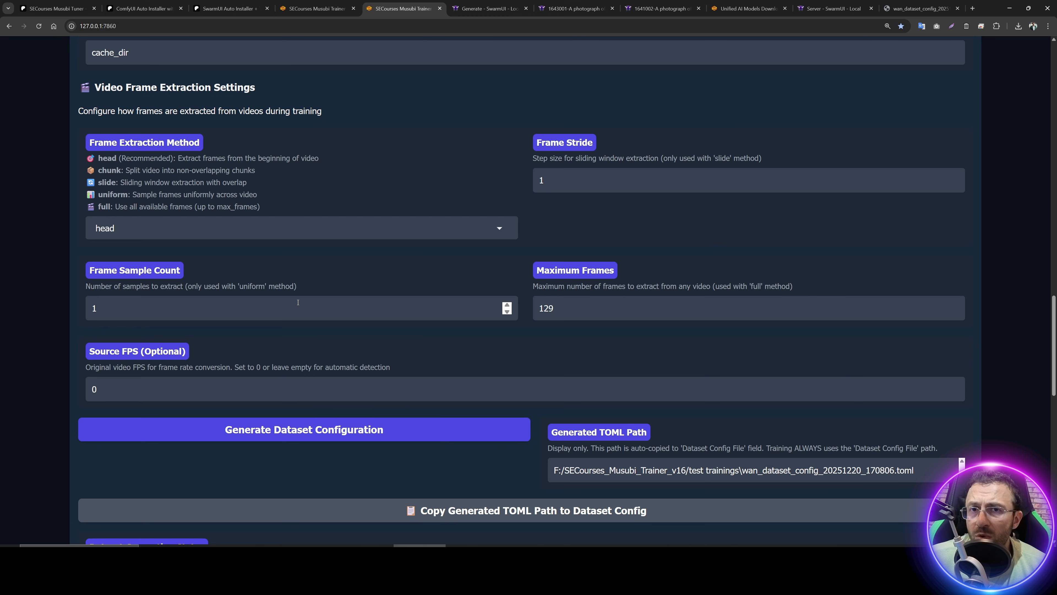
{"action": "scroll", "coordinate": [298, 302], "scroll_direction": "down", "scroll_amount": 5}
{"action": "scroll", "coordinate": [406, 236], "scroll_direction": "down", "scroll_amount": 2}
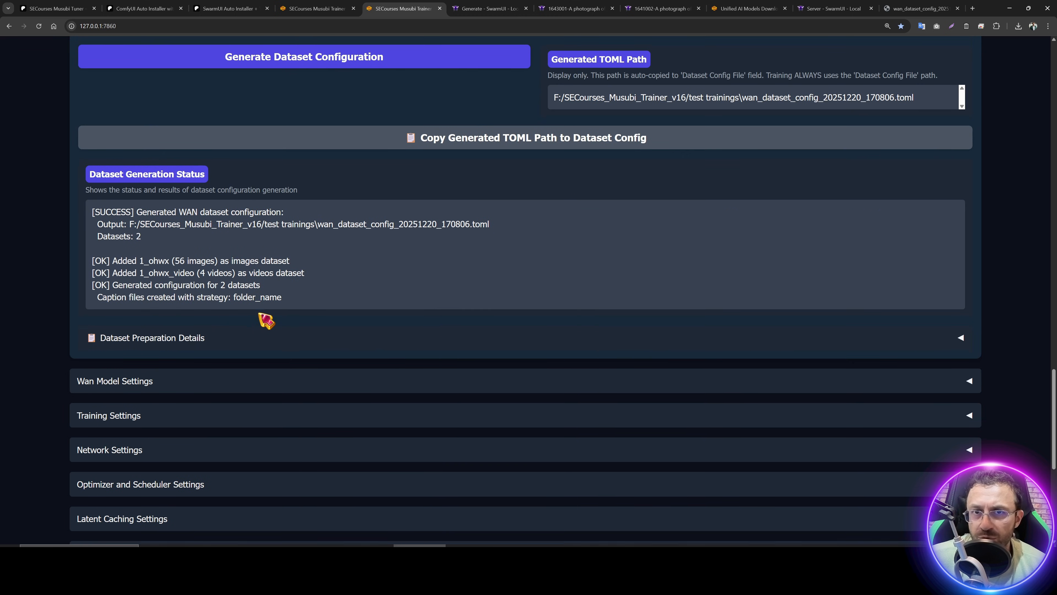
{"action": "scroll", "coordinate": [261, 317], "scroll_direction": "down", "scroll_amount": 2}
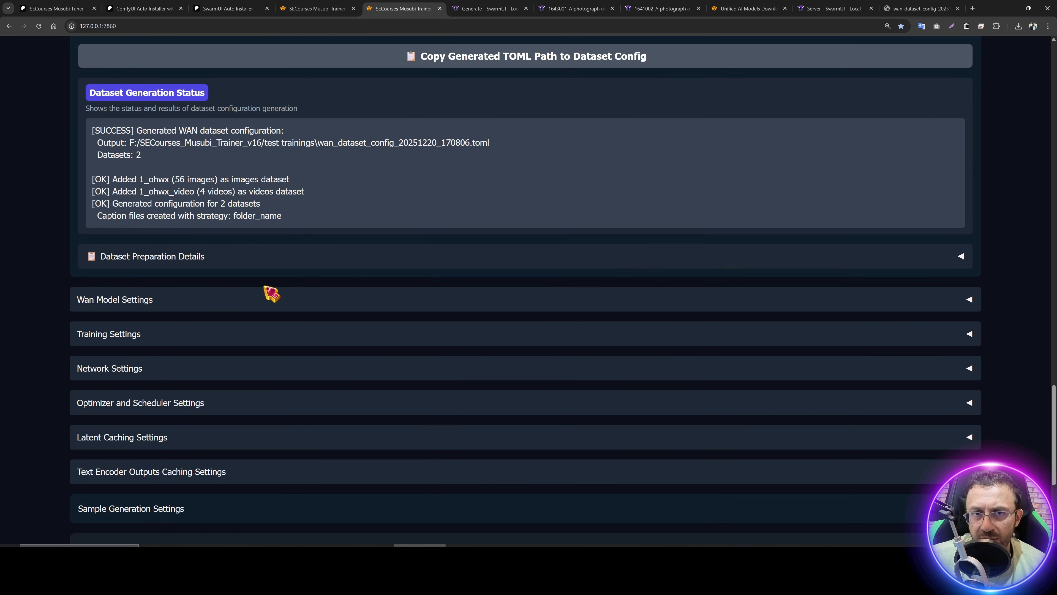
{"action": "left_click", "coordinate": [144, 260]}
{"action": "scroll", "coordinate": [259, 312], "scroll_direction": "down", "scroll_amount": 3}
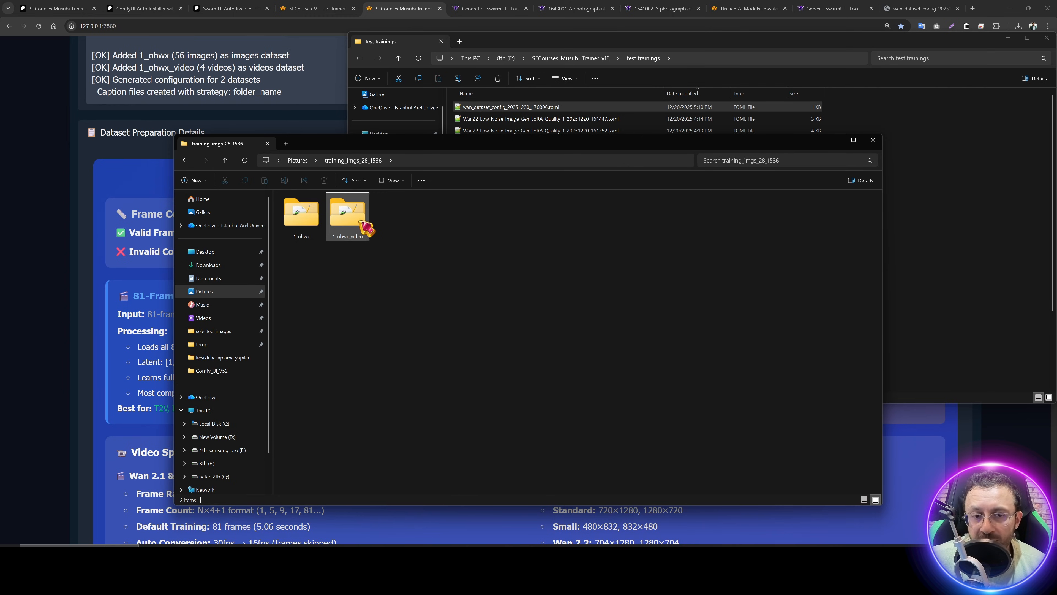
Step: Open the caption file 63579.txt from the 1_ohwx_video folder and inspect its trigger word
{"action": "double_click", "coordinate": [360, 223]}
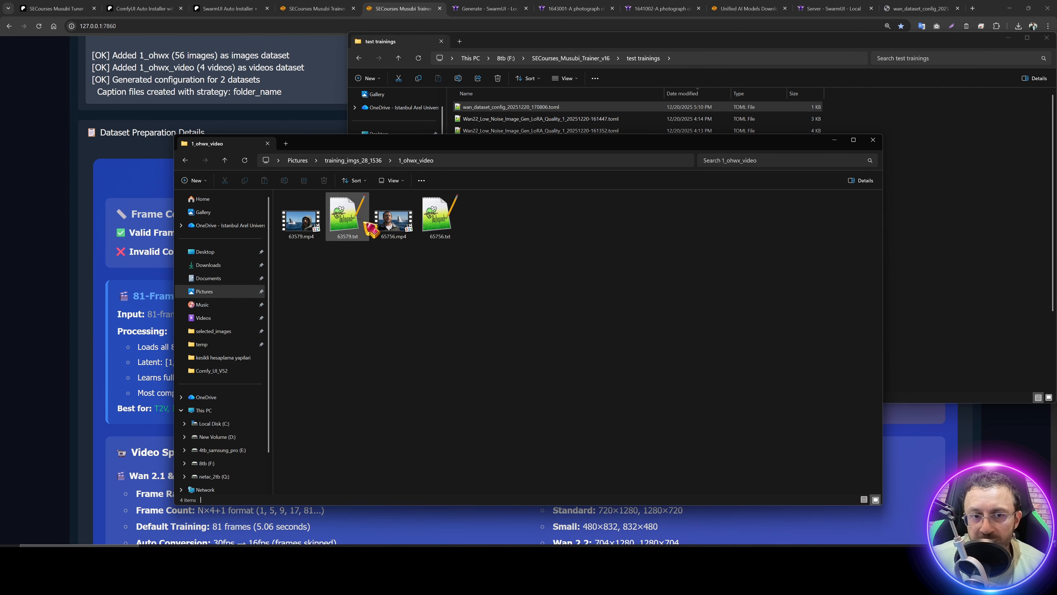
{"action": "double_click", "coordinate": [345, 220]}
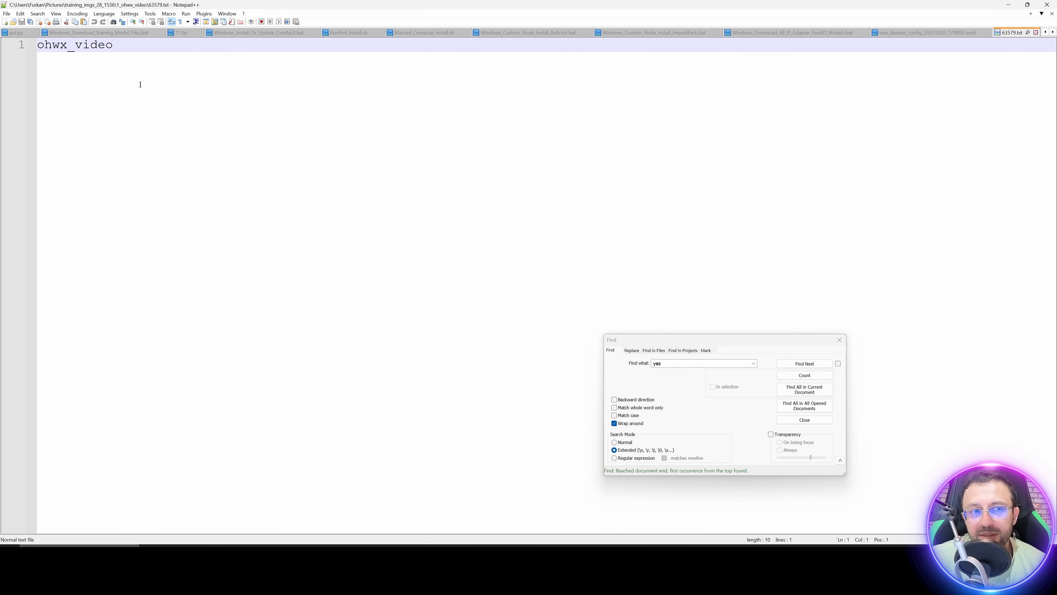
{"action": "left_click_drag", "start_coordinate": [67, 46], "coordinate": [38, 46]}
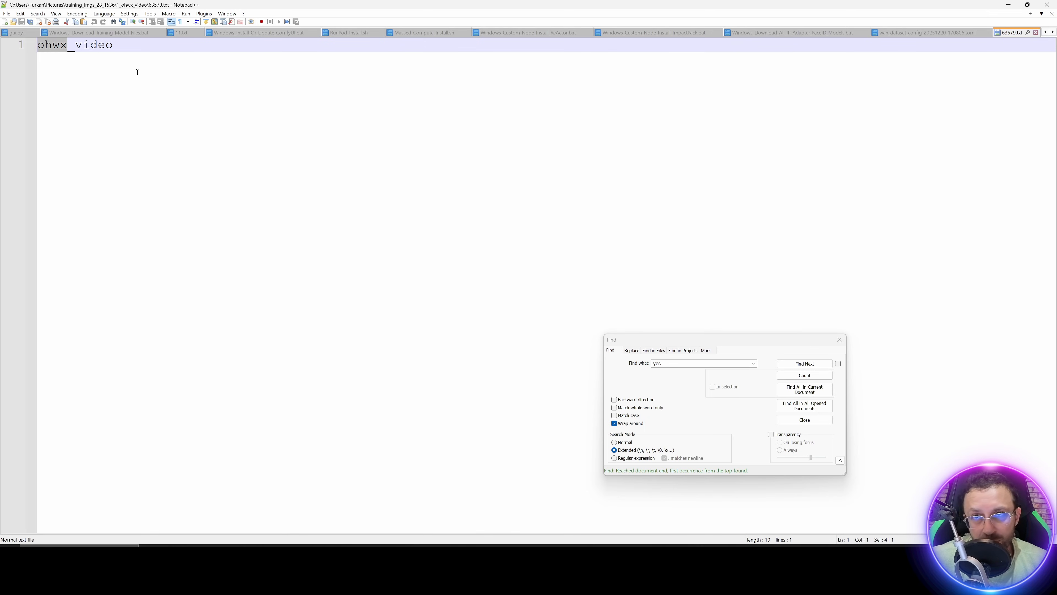
Step: Shorten the caption in 63579.txt to ohwx, copy that word, and save the file
{"action": "key", "text": "shift+End"}
{"action": "key", "text": "Delete"}
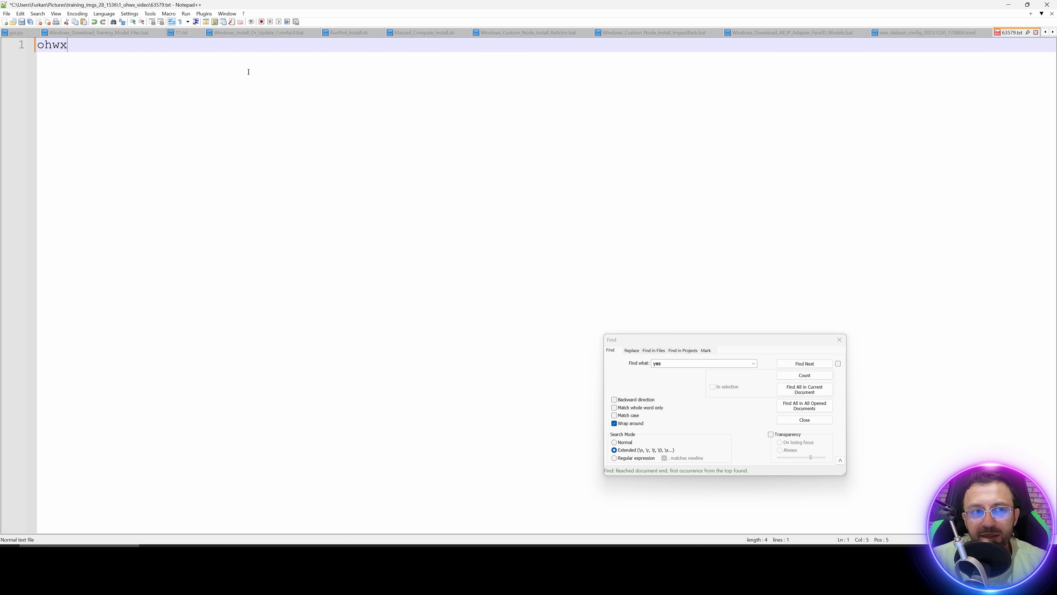
{"action": "key", "text": "shift+Home"}
{"action": "key", "text": "ctrl+c"}
{"action": "key", "text": "ctrl+s"}
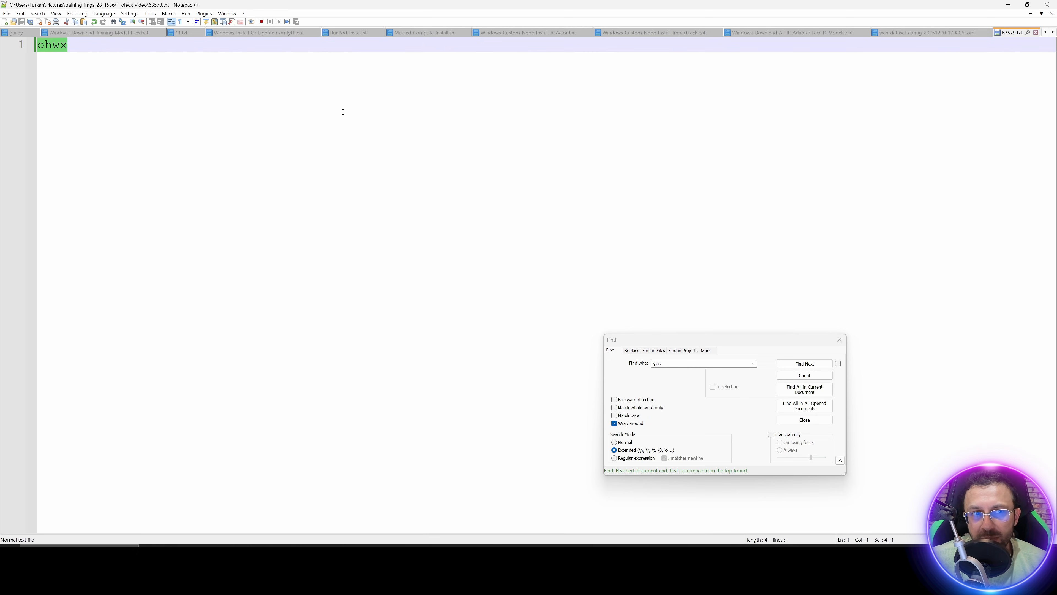
{"action": "left_click", "coordinate": [569, 99]}
{"action": "left_click", "coordinate": [1008, 5]}
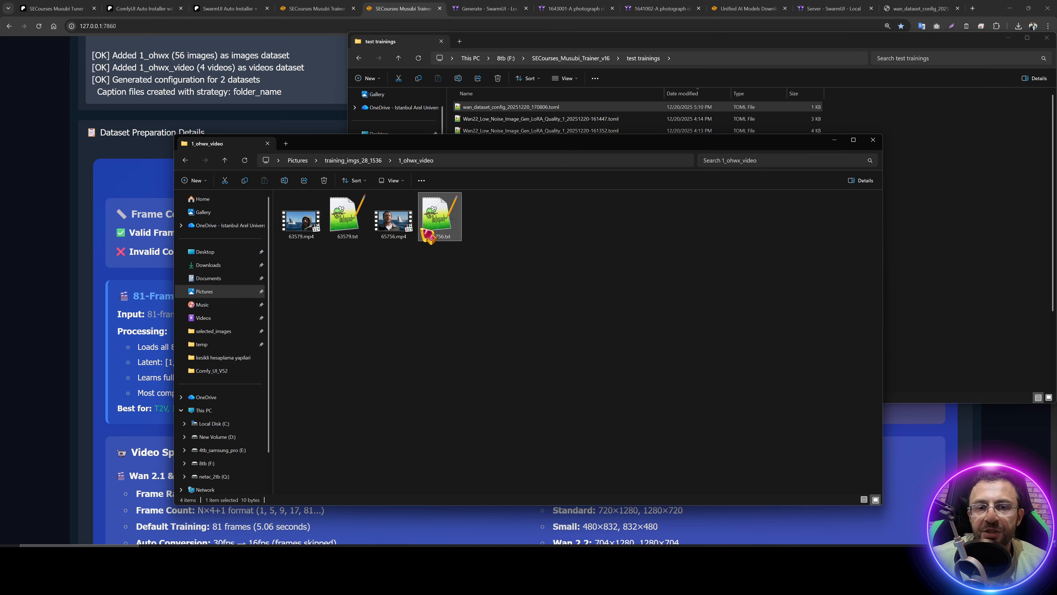
Step: Replace the caption in 65756.txt of the 1_ohwx_video folder with ohwx and save the file
{"action": "double_click", "coordinate": [425, 232]}
{"action": "key", "text": "ctrl+a"}
{"action": "key", "text": "ctrl+v"}
{"action": "key", "text": "ctrl+s"}
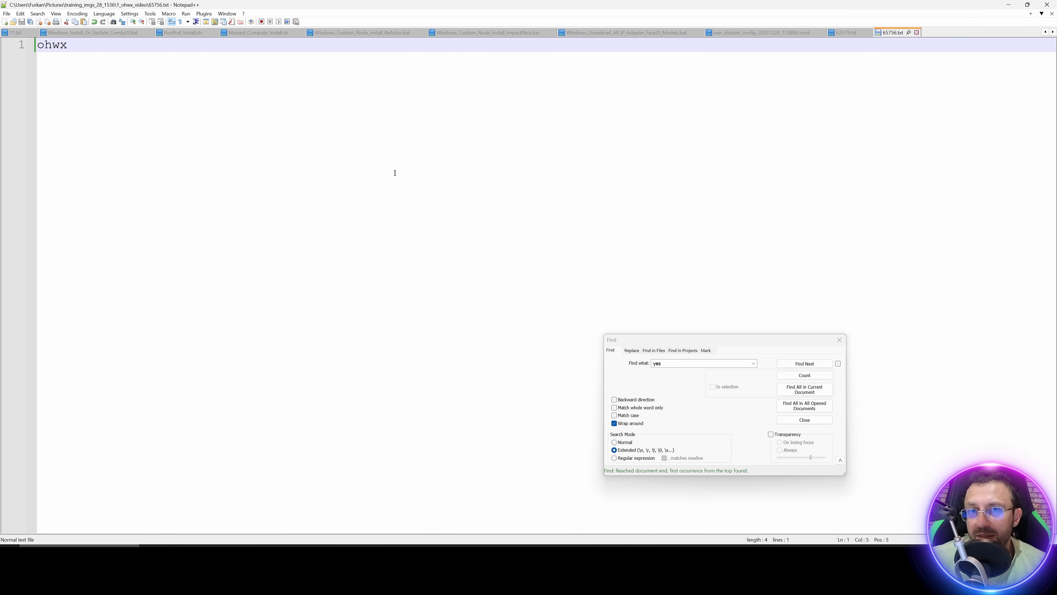
{"action": "left_click", "coordinate": [1009, 5]}
Step: Open the caption file 8.txt from the 1_ohwx image folder and inspect its trigger word
{"action": "double_click", "coordinate": [397, 210]}
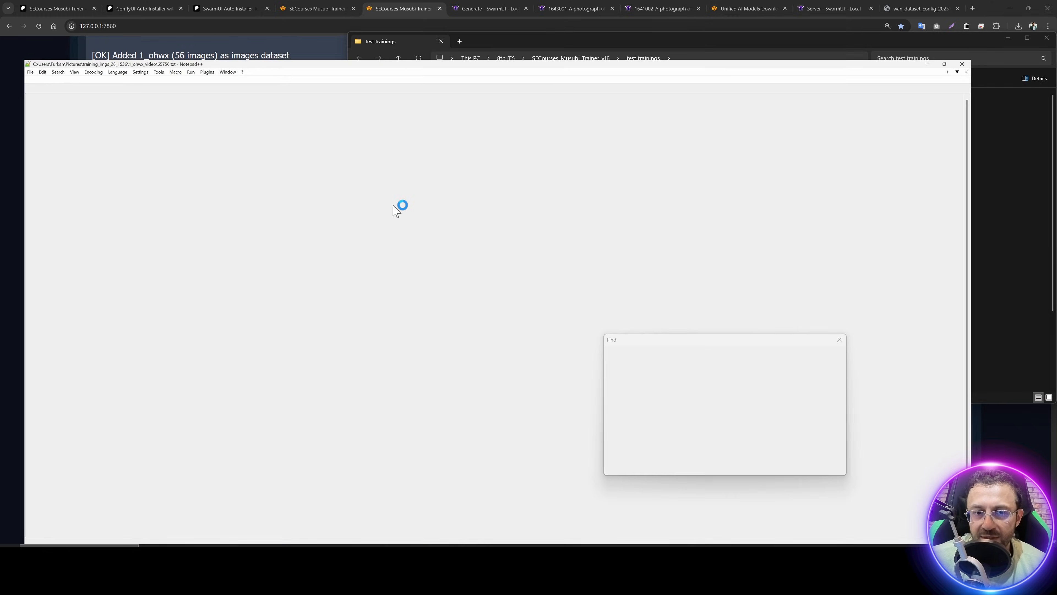
{"action": "key", "text": "ctrl+a"}
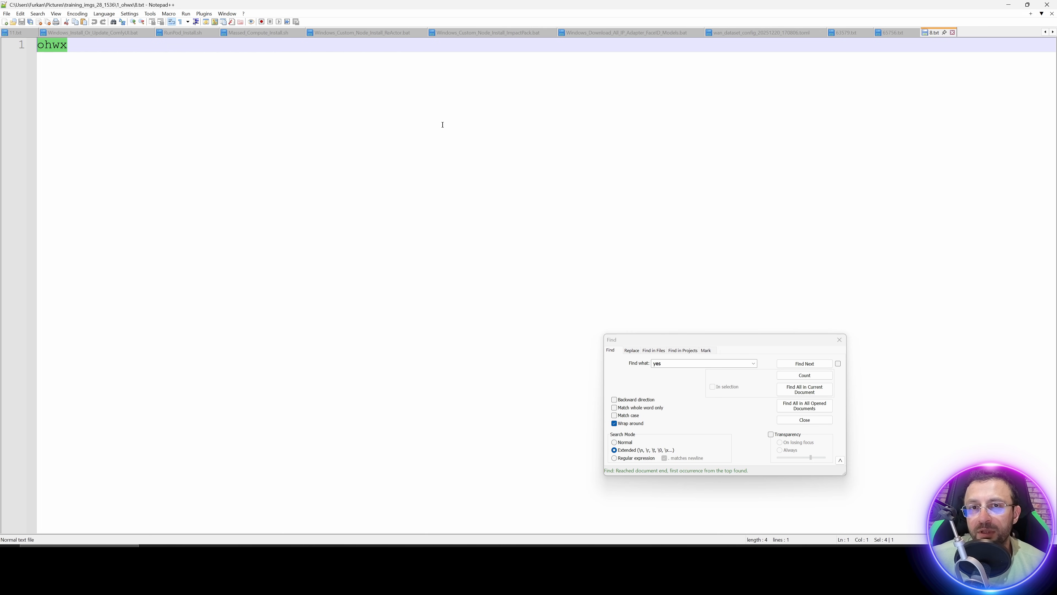
{"action": "left_click", "coordinate": [1009, 4]}
Step: Generate the Wan dataset configuration again with only the 1_ohwx image folder and review the generation status
{"action": "left_click", "coordinate": [154, 265]}
{"action": "scroll", "coordinate": [200, 263], "scroll_direction": "up", "scroll_amount": 10}
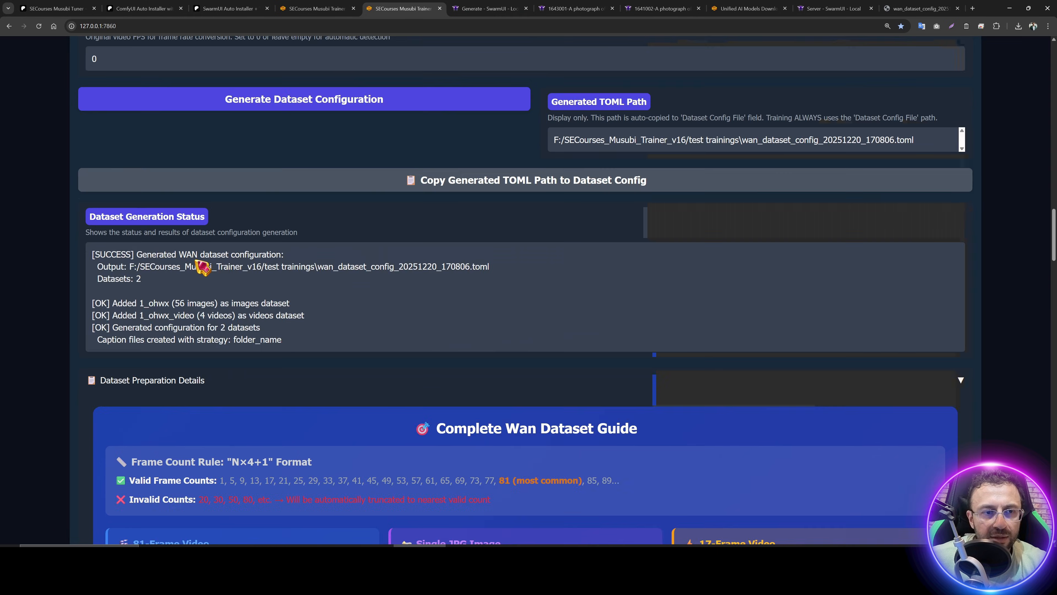
{"action": "left_click", "coordinate": [325, 312]}
{"action": "scroll", "coordinate": [307, 337], "scroll_direction": "down", "scroll_amount": 4}
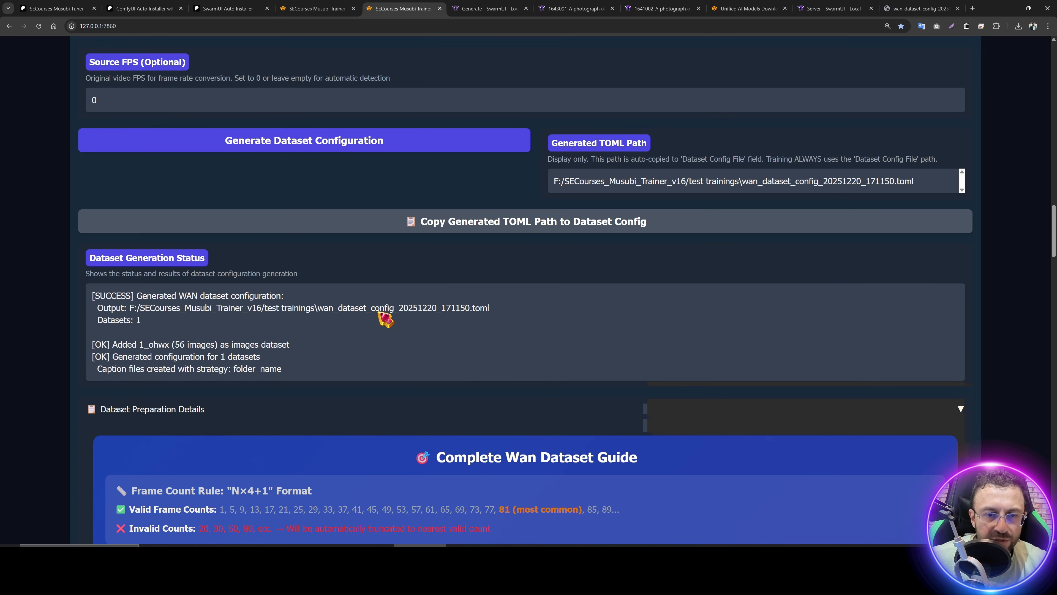
{"action": "left_click_drag", "start_coordinate": [319, 369], "coordinate": [90, 313]}
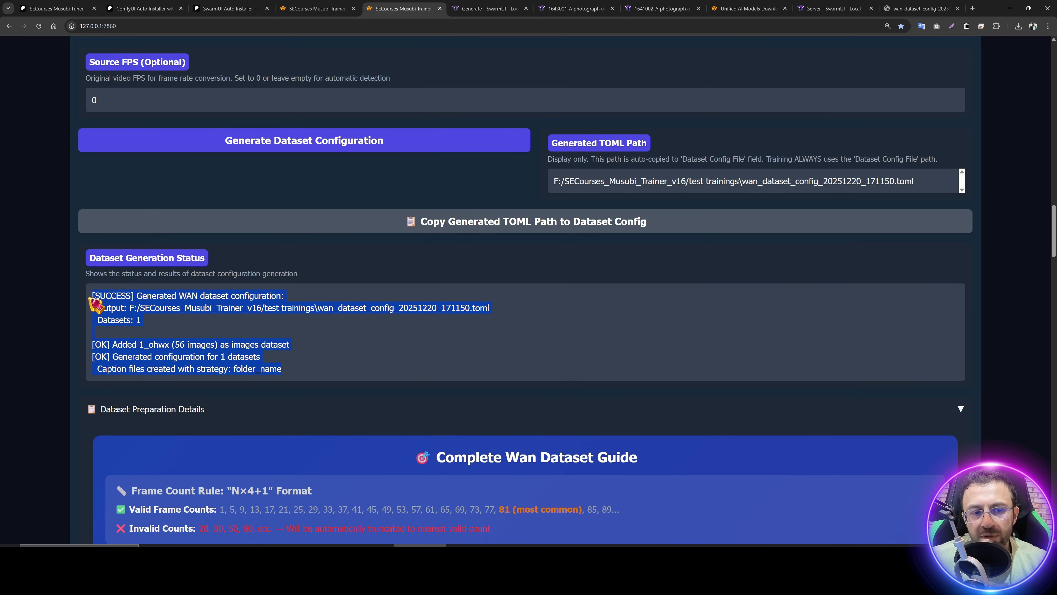
{"action": "left_click", "coordinate": [262, 347]}
{"action": "left_click_drag", "start_coordinate": [321, 347], "coordinate": [160, 352]}
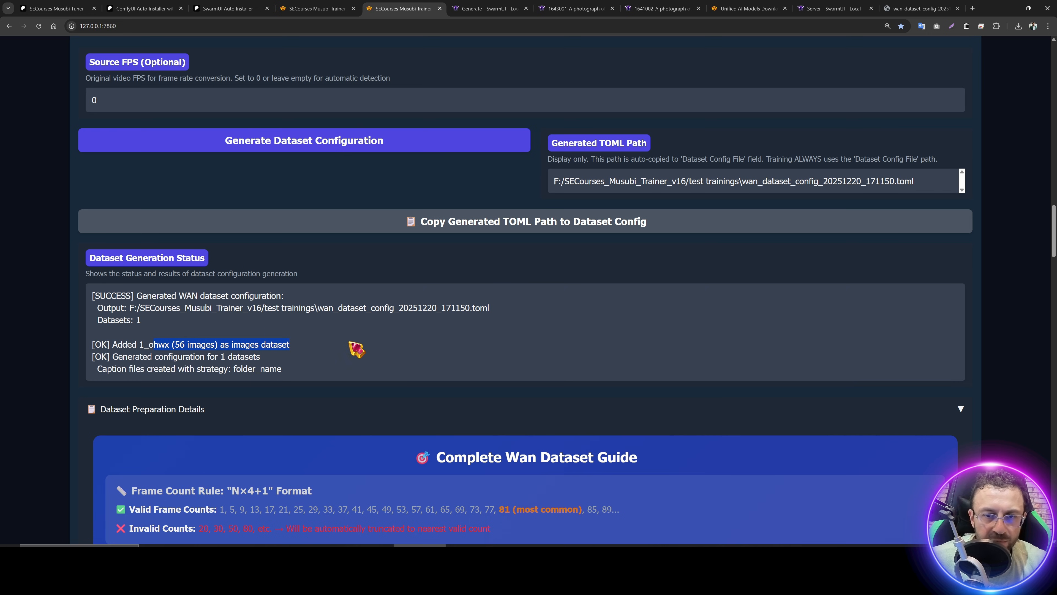
Step: Expand the Wan Model Settings section and go to its model path fields
{"action": "scroll", "coordinate": [429, 358], "scroll_direction": "down", "scroll_amount": 9}
{"action": "scroll", "coordinate": [276, 262], "scroll_direction": "up", "scroll_amount": 6}
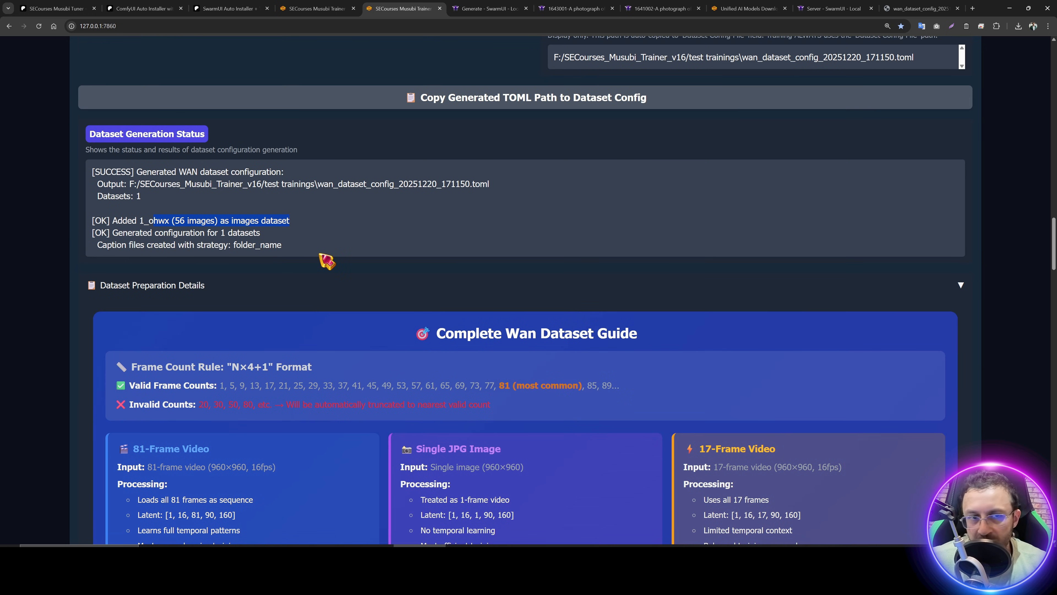
{"action": "scroll", "coordinate": [281, 328], "scroll_direction": "up", "scroll_amount": 2}
{"action": "scroll", "coordinate": [286, 331], "scroll_direction": "down", "scroll_amount": 12}
{"action": "scroll", "coordinate": [287, 332], "scroll_direction": "down", "scroll_amount": 20}
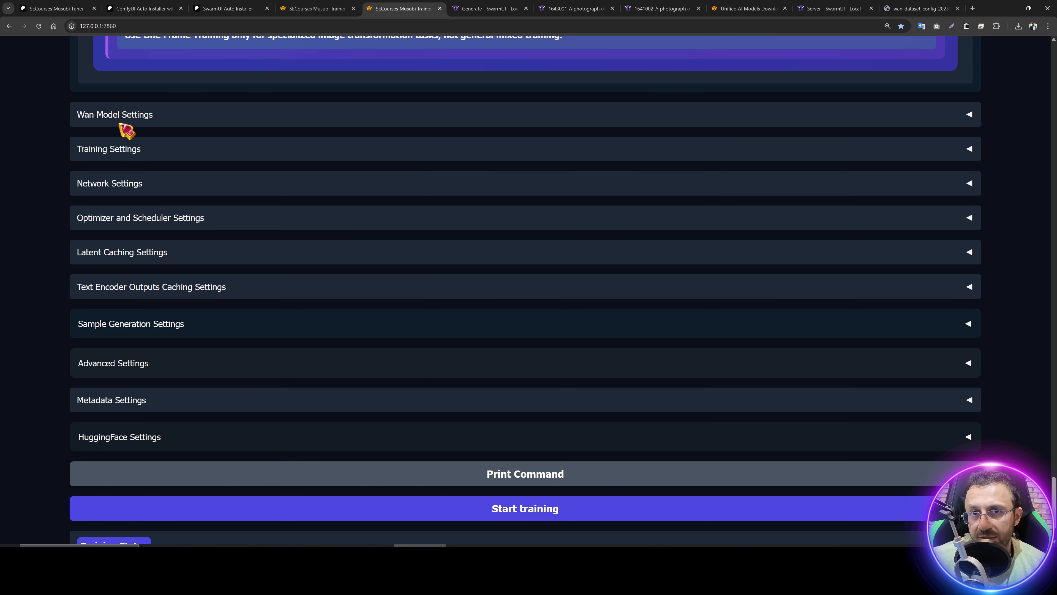
{"action": "left_click", "coordinate": [121, 121]}
{"action": "scroll", "coordinate": [358, 251], "scroll_direction": "down", "scroll_amount": 10}
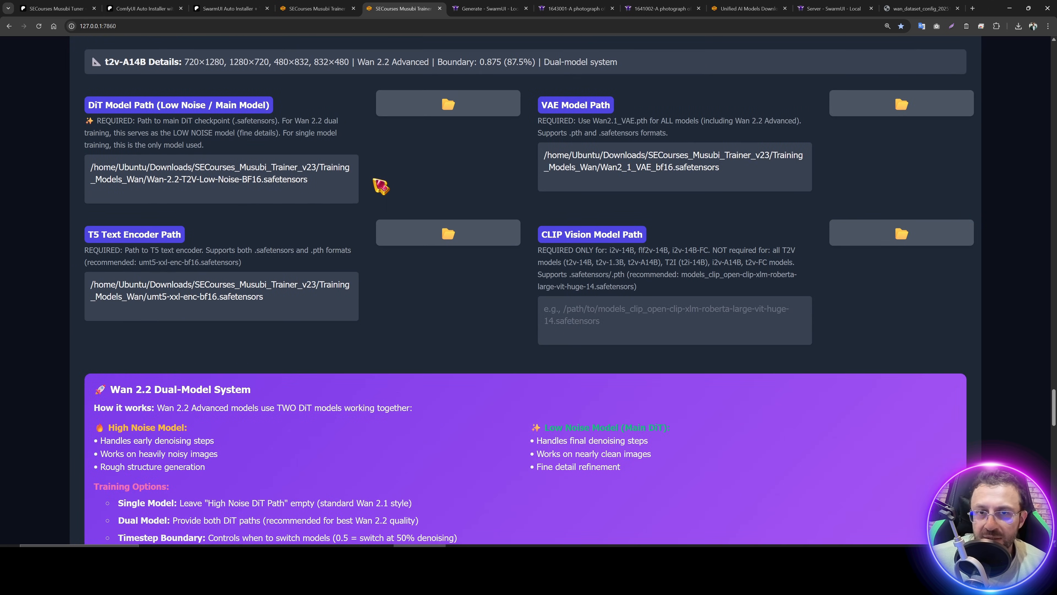
Step: Copy the low-noise DiT path from the other trainer page, setting it to F:/SECourses_Musubi_Trainer_v16/Training_Models_Wan/Wan-2.2-T2V-Low-Noise-BF16.safetensors
{"action": "left_click", "coordinate": [290, 10]}
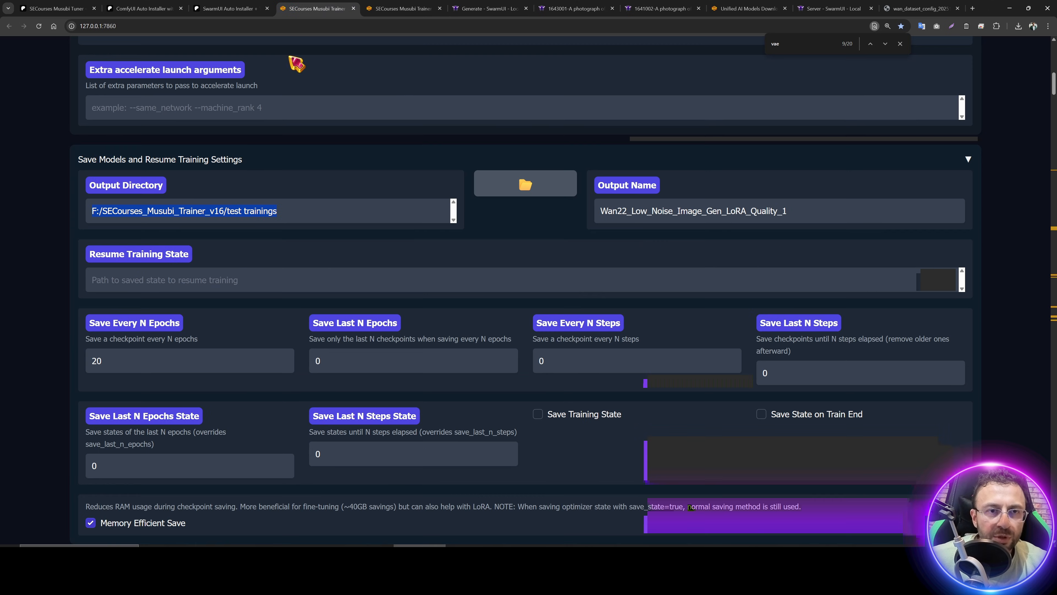
{"action": "scroll", "coordinate": [240, 339], "scroll_direction": "down", "scroll_amount": 13}
{"action": "scroll", "coordinate": [240, 340], "scroll_direction": "down", "scroll_amount": 20}
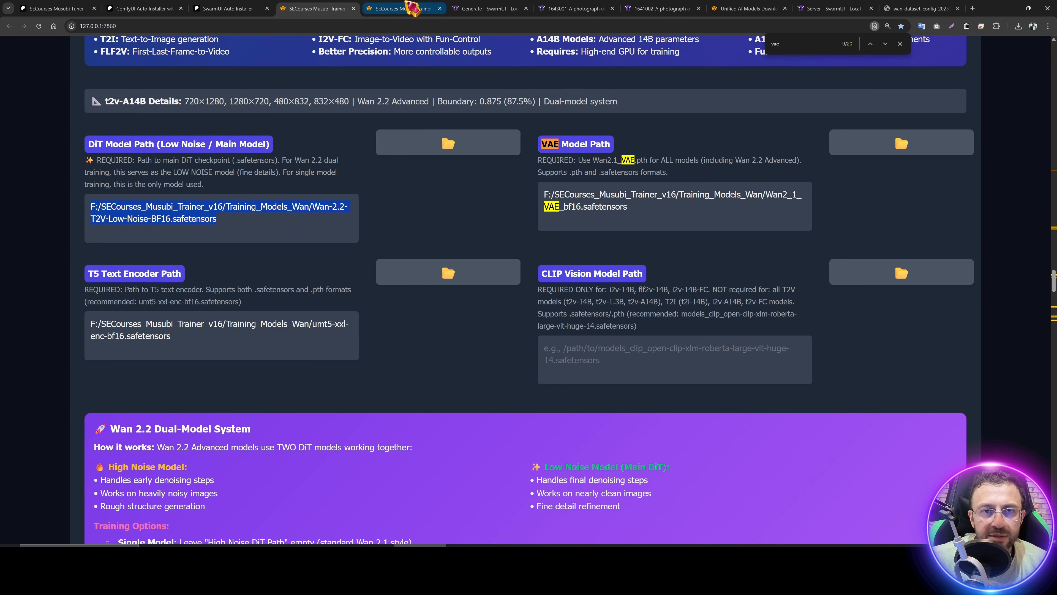
{"action": "left_click", "coordinate": [402, 8]}
{"action": "key", "text": "ctrl+a"}
{"action": "type", "text": "F:/SECourses_Musubi_Trainer_v16/Training_Models_Wan/Wan-2.2-T2V-Low-Noise-BF16.safetensors"}
Step: Copy the VAE model path from the other trainer page, setting it to F:/SECourses_Musubi_Trainer_v16/Training_Models_Wan/Wan2_1_VAE_bf16.safetensors
{"action": "left_click", "coordinate": [306, 8]}
{"action": "left_click", "coordinate": [402, 8]}
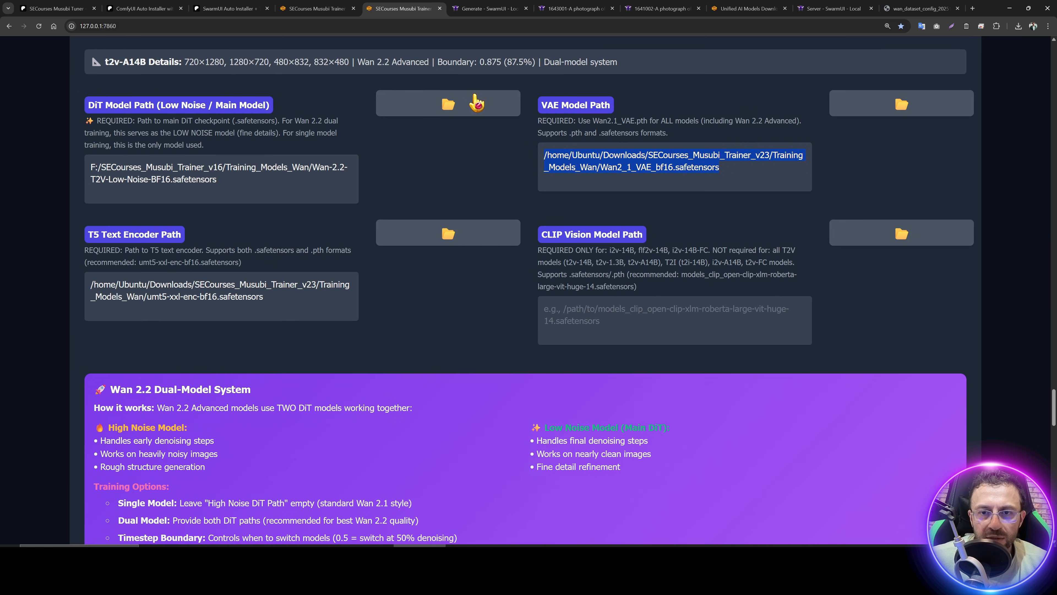
{"action": "key", "text": "ctrl+a"}
{"action": "type", "text": "F:/SECourses_Musubi_Trainer_v16/Training_Models_Wan/Wan2_1_VAE_bf16.safetensors"}
Step: Copy the T5 text encoder path from the other trainer page, setting it to F:/SECourses_Musubi_Trainer_v16/Training_Models_Wan/umt5-xxl-enc-bf16.safetensors
{"action": "left_click", "coordinate": [307, 8]}
{"action": "left_click", "coordinate": [401, 8]}
{"action": "triple_click", "coordinate": [278, 311]}
{"action": "type", "text": "F:/SECourses_Musubi_Trainer_v16/Training_Models_Wan/umt5-xxl-enc-bf16.safetensors"}
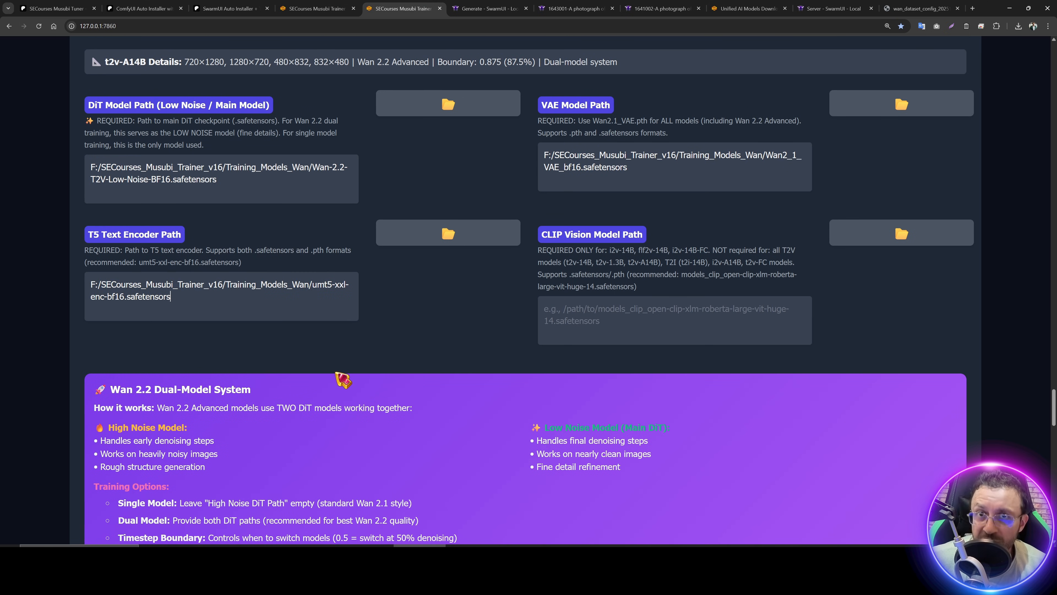
Step: Change the folder in the High Noise DiT path so it reads F:/SECourses_Musubi_Trainer_v16/Training_Models_Wan/Wan-2.2-T2V-High-Noise-BF16.safetensors
{"action": "scroll", "coordinate": [351, 378], "scroll_direction": "down", "scroll_amount": 9}
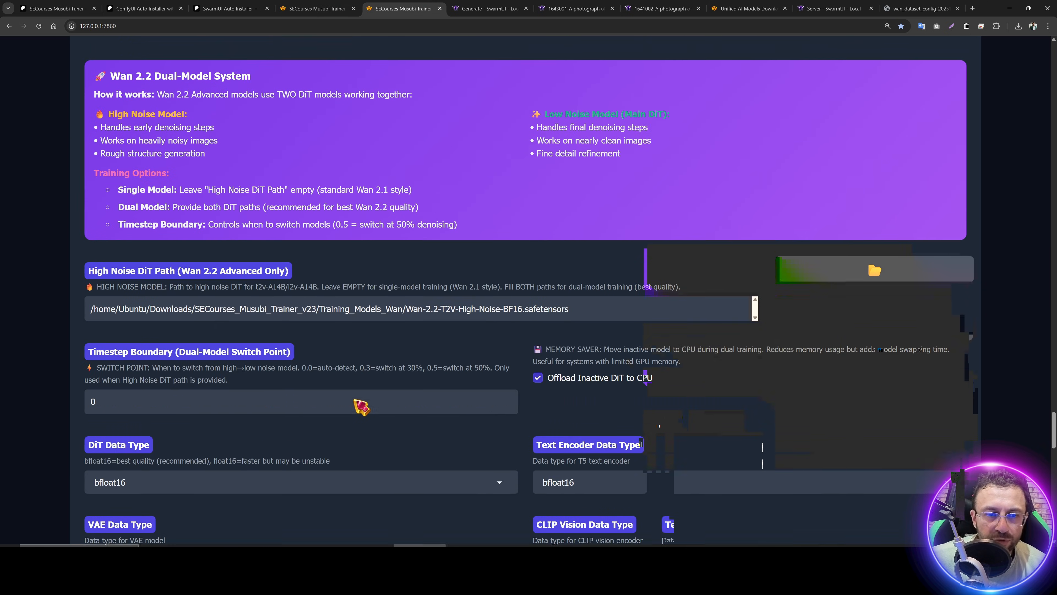
{"action": "scroll", "coordinate": [359, 404], "scroll_direction": "up", "scroll_amount": 8}
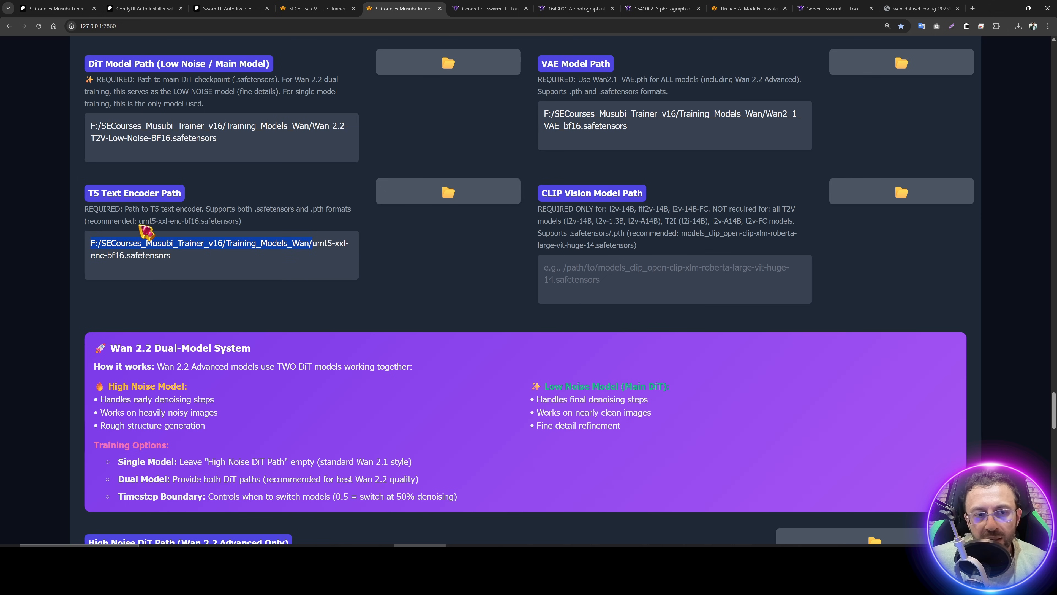
{"action": "scroll", "coordinate": [420, 390], "scroll_direction": "down", "scroll_amount": 6}
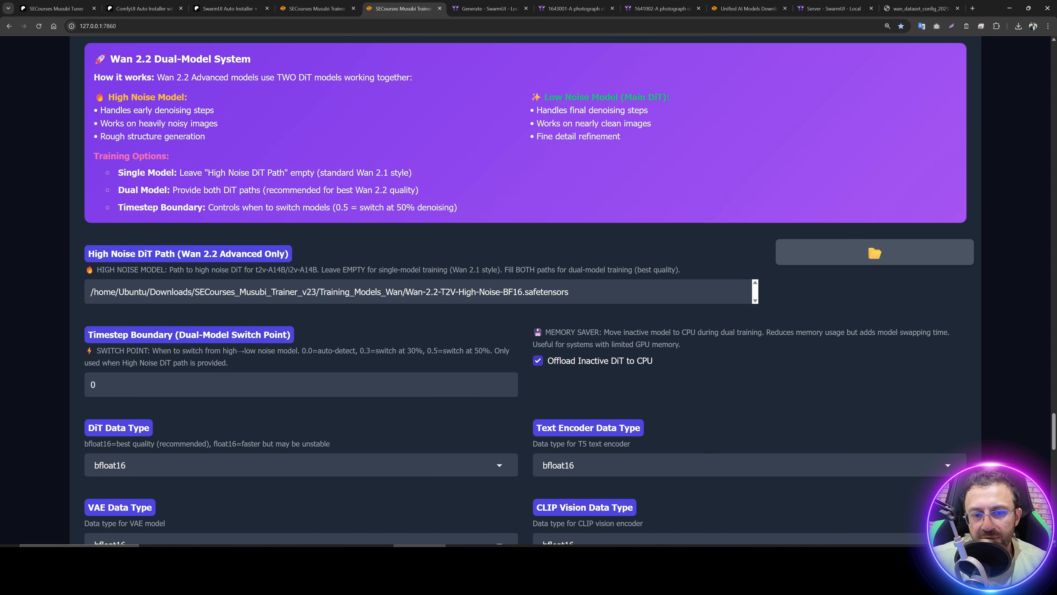
{"action": "key", "text": "ctrl+z"}
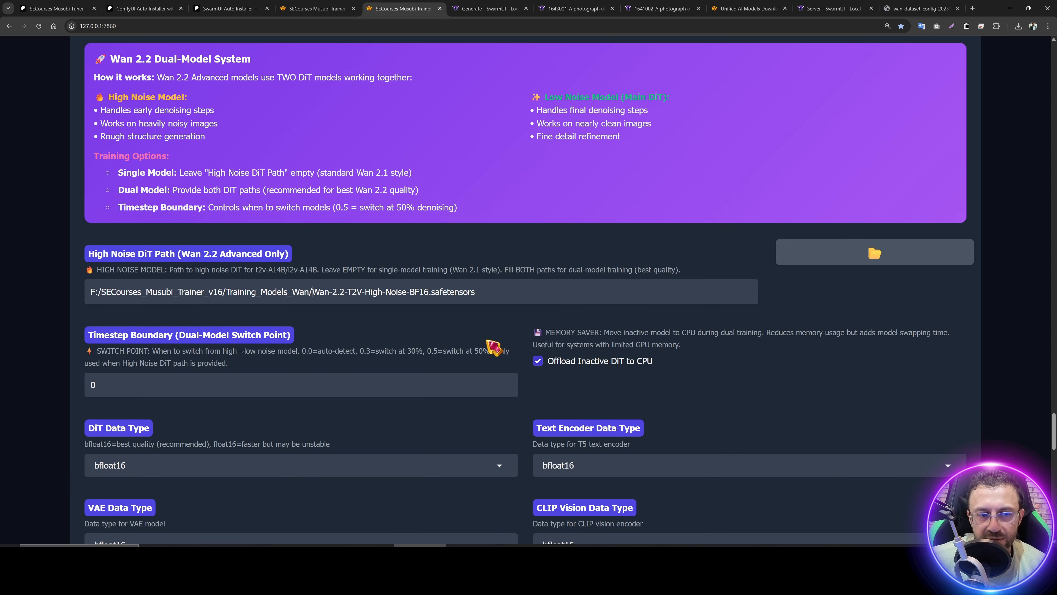
Step: Check the remaining Wan model settings and start the LoRA training
{"action": "scroll", "coordinate": [384, 371], "scroll_direction": "down", "scroll_amount": 7}
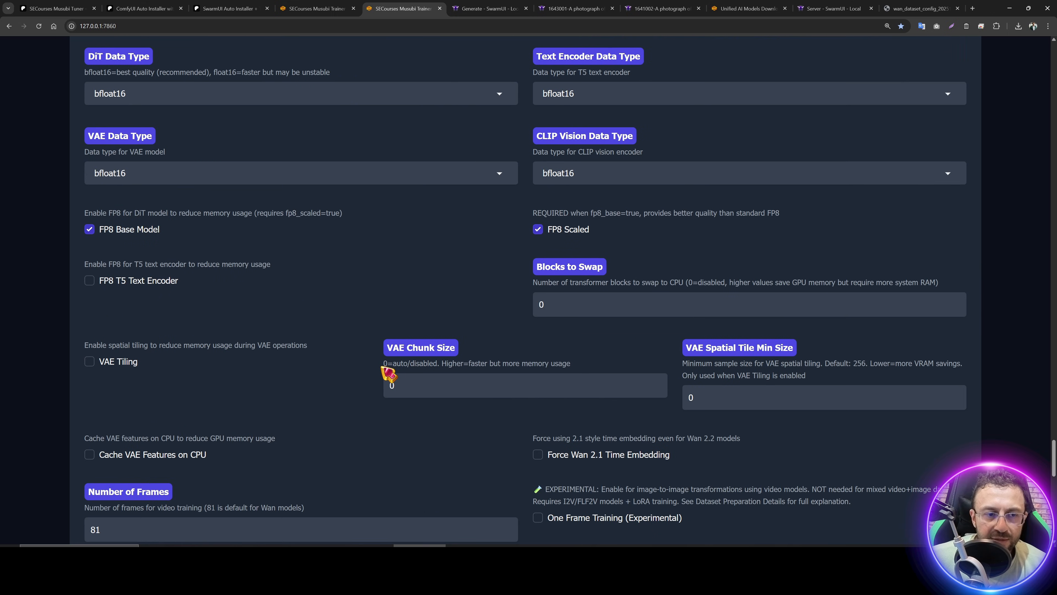
{"action": "scroll", "coordinate": [389, 373], "scroll_direction": "up", "scroll_amount": 7}
{"action": "left_click_drag", "start_coordinate": [1055, 433], "coordinate": [1053, 541]}
{"action": "left_click", "coordinate": [507, 434]}
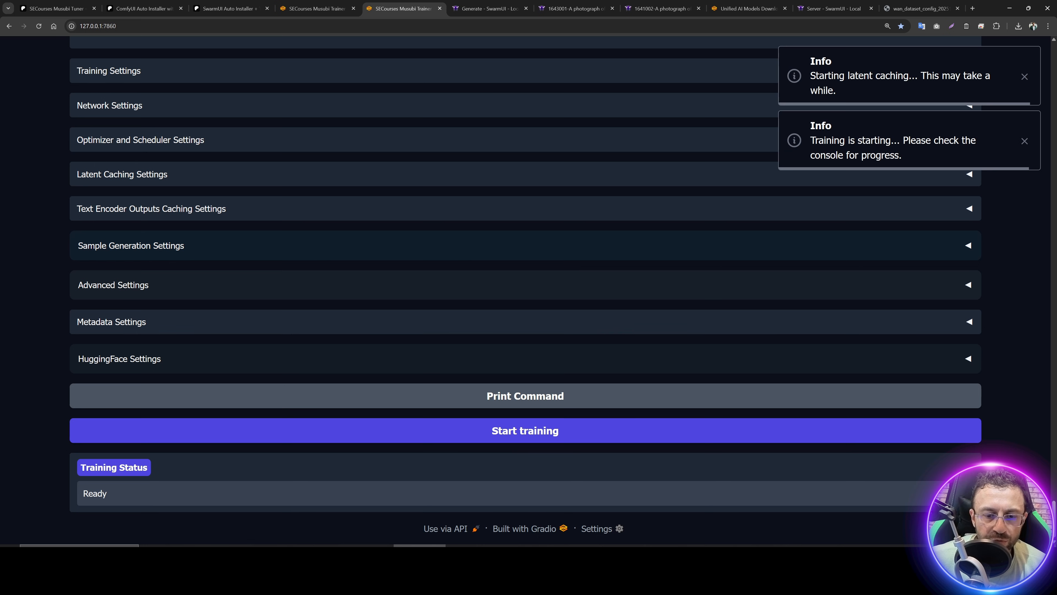
Step: Bring up the nvitop monitor and the training console, then reposition the console and enlarge its text to follow the model loading
{"action": "key", "text": "alt+Tab"}
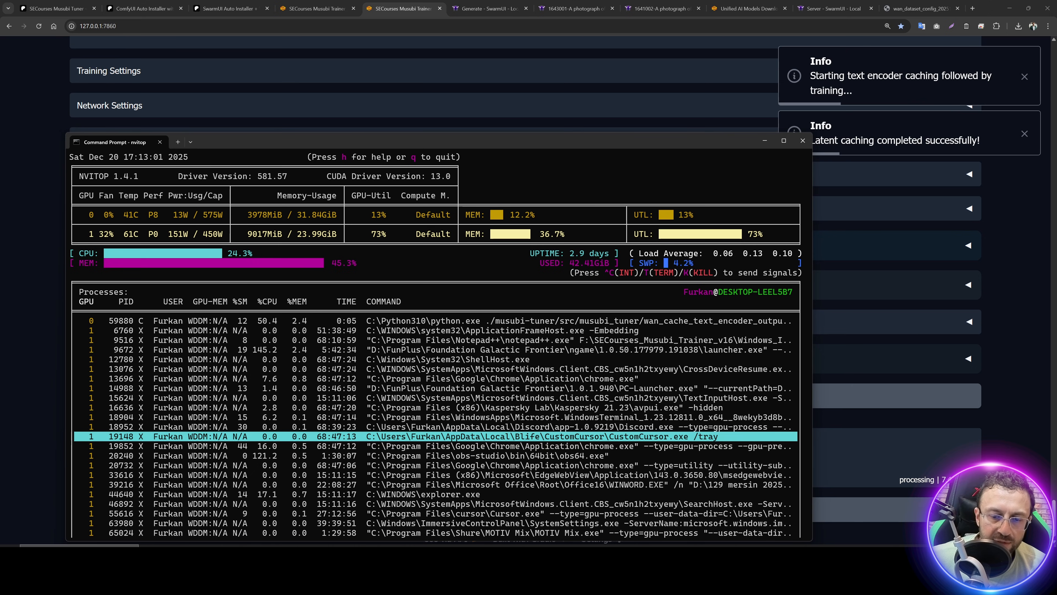
{"action": "left_click", "coordinate": [506, 571]}
{"action": "left_click_drag", "start_coordinate": [360, 114], "coordinate": [394, 126]}
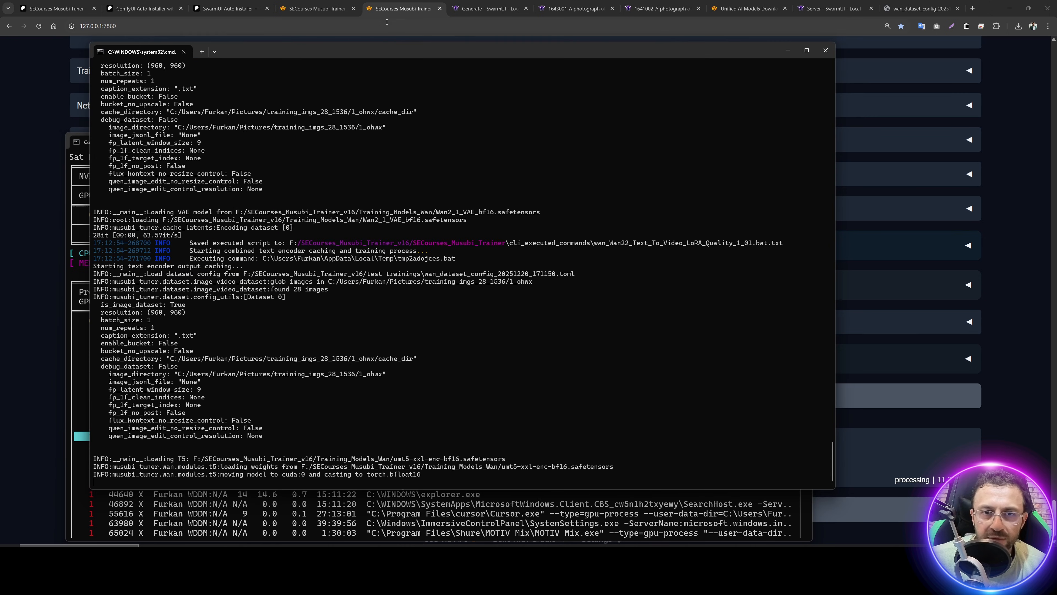
{"action": "left_click_drag", "start_coordinate": [385, 53], "coordinate": [439, 12]}
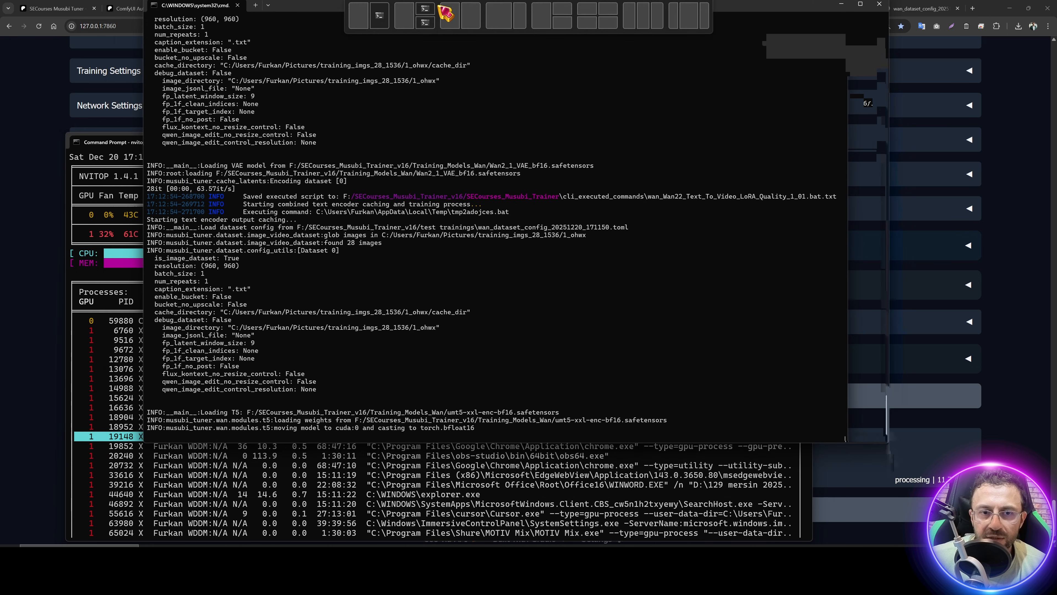
{"action": "scroll", "coordinate": [499, 255], "scroll_direction": "up", "scroll_amount": 4, "text": "ctrl"}
{"action": "scroll", "coordinate": [435, 419], "scroll_direction": "up", "scroll_amount": 1, "text": "ctrl"}
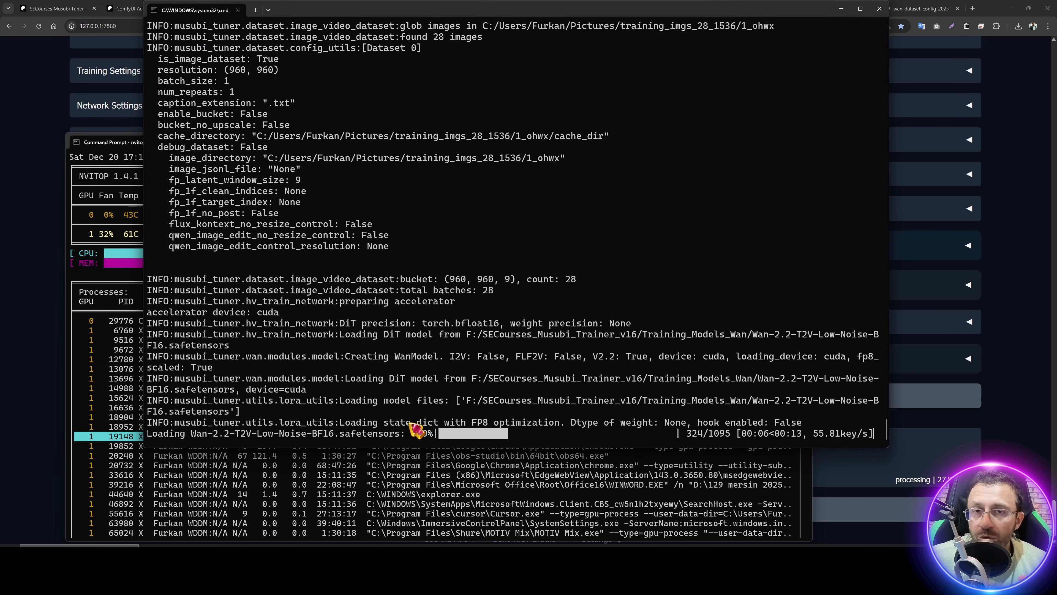
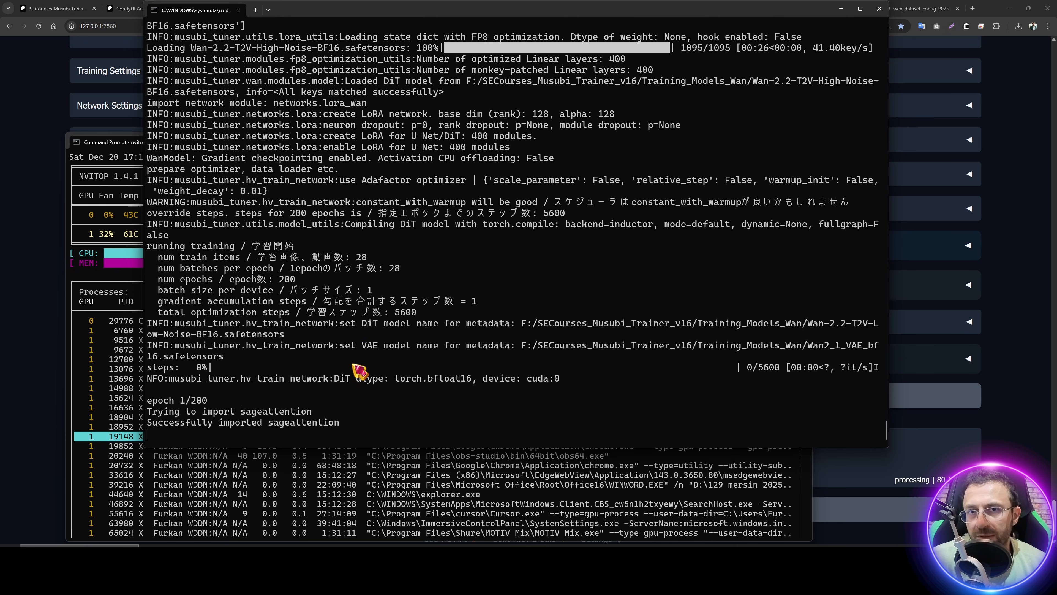
Step: Compare GPU memory use in nvitop with the step progress in the training console, placing the nvitop window over the console's lower part
{"action": "left_click", "coordinate": [120, 300]}
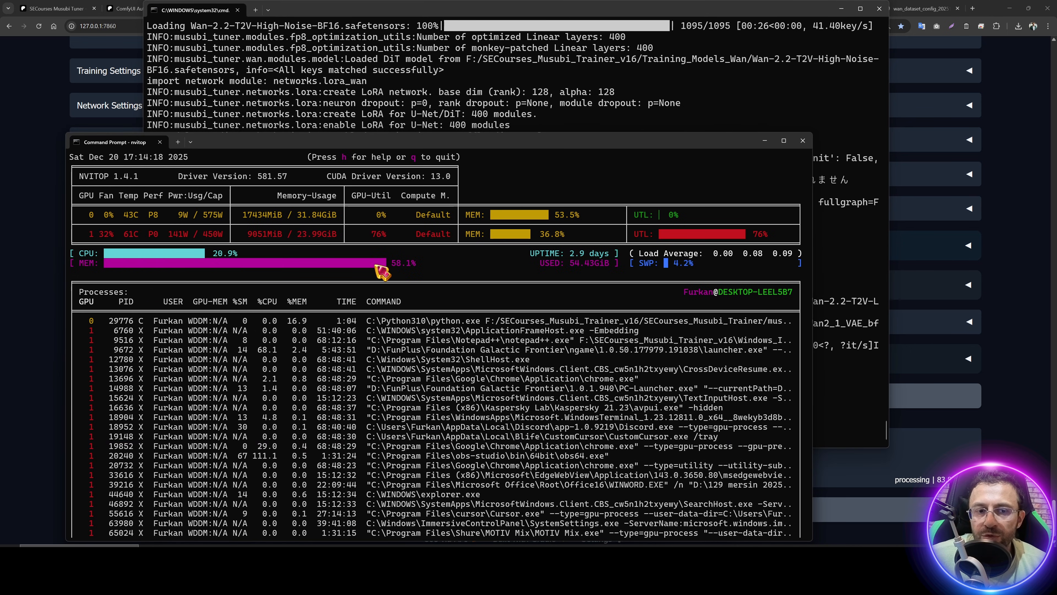
{"action": "left_click", "coordinate": [518, 108]}
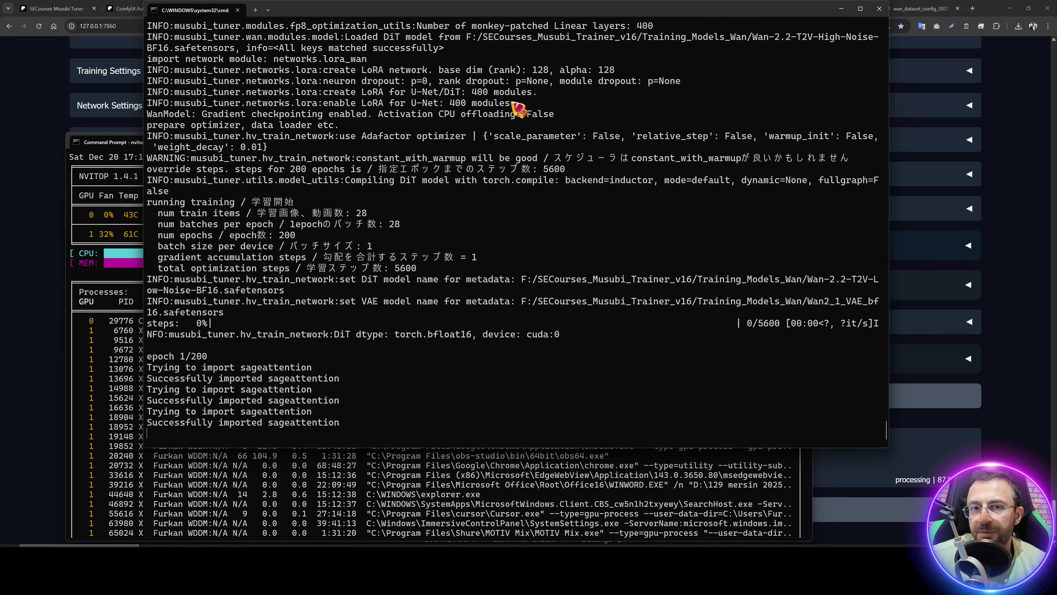
{"action": "left_click", "coordinate": [456, 484]}
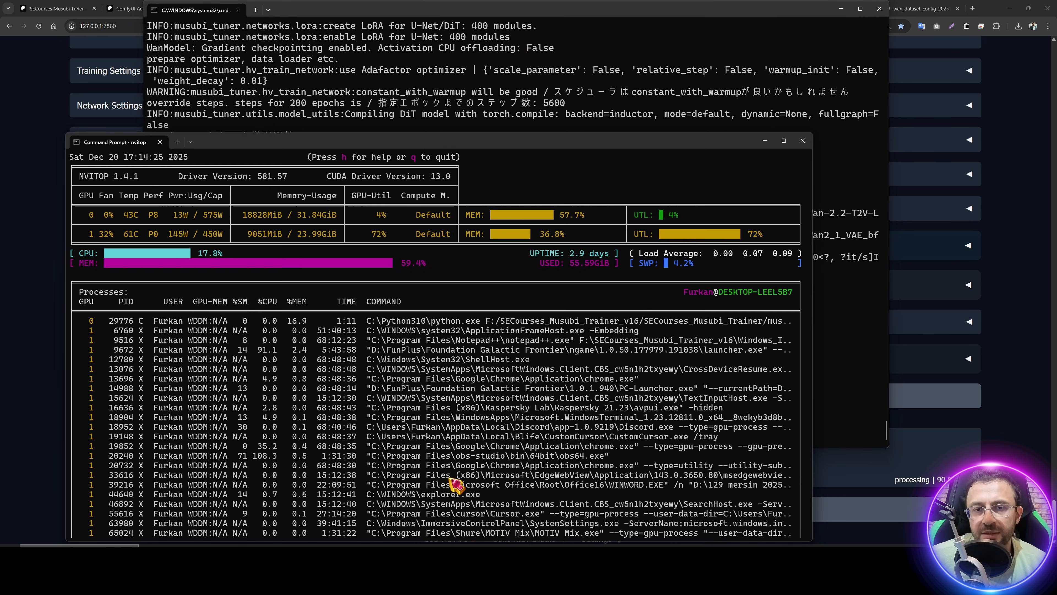
{"action": "left_click", "coordinate": [450, 477]}
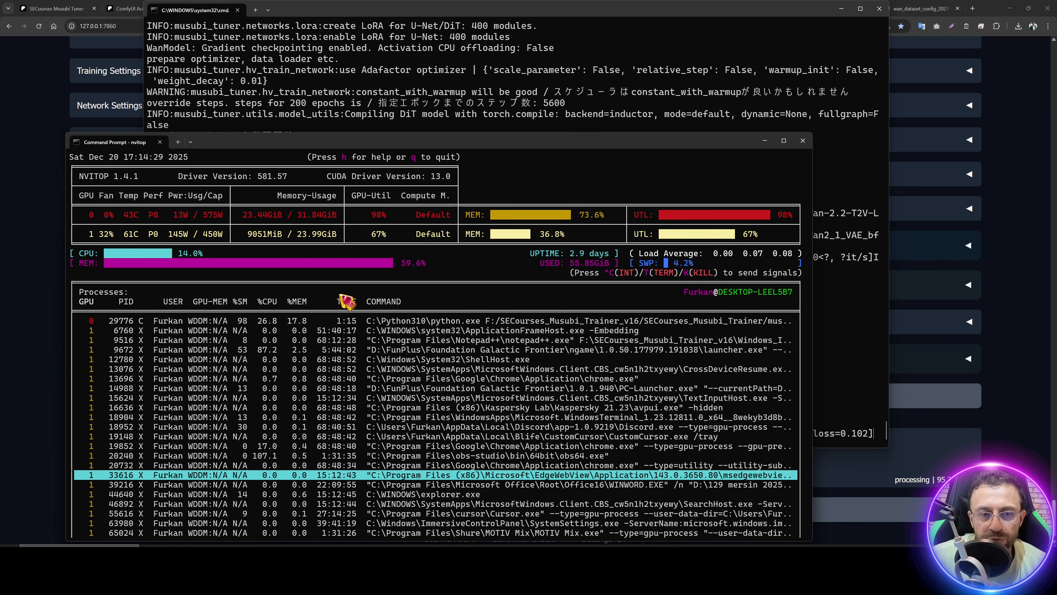
{"action": "left_click", "coordinate": [394, 112]}
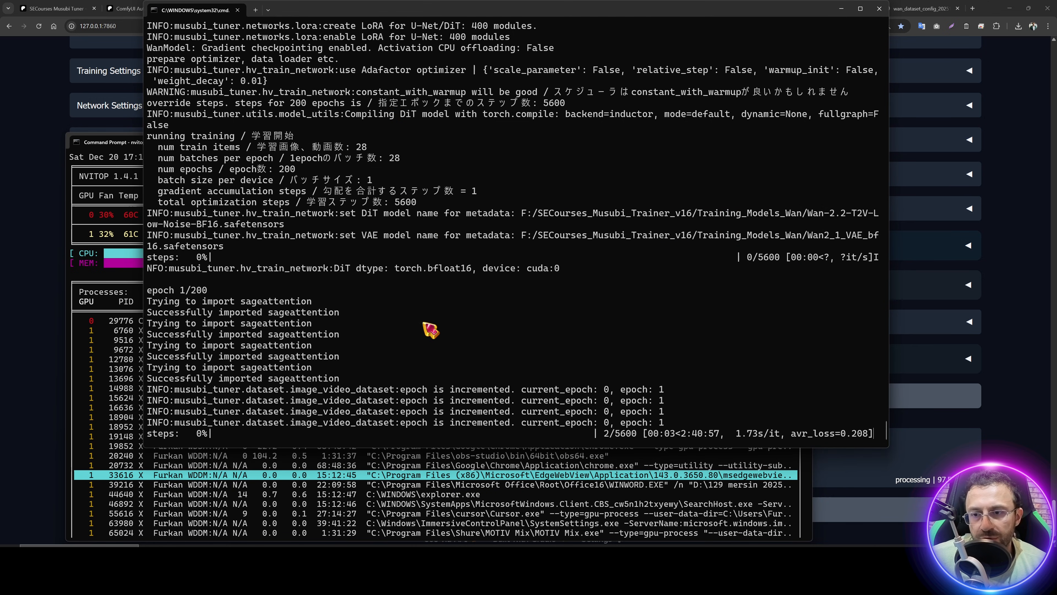
{"action": "left_click", "coordinate": [685, 485]}
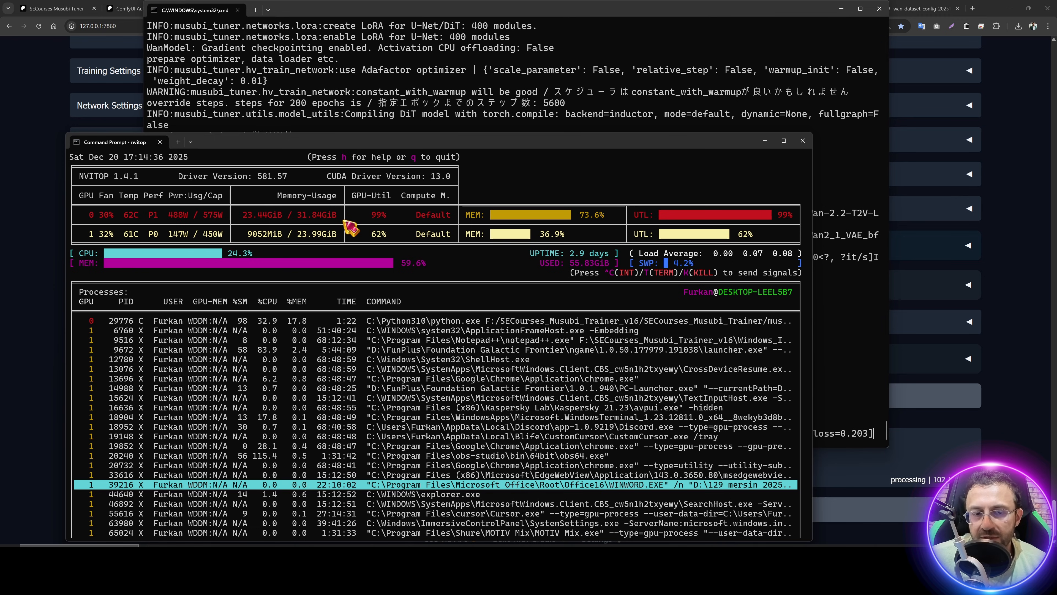
{"action": "left_click_drag", "start_coordinate": [350, 143], "coordinate": [531, 289]}
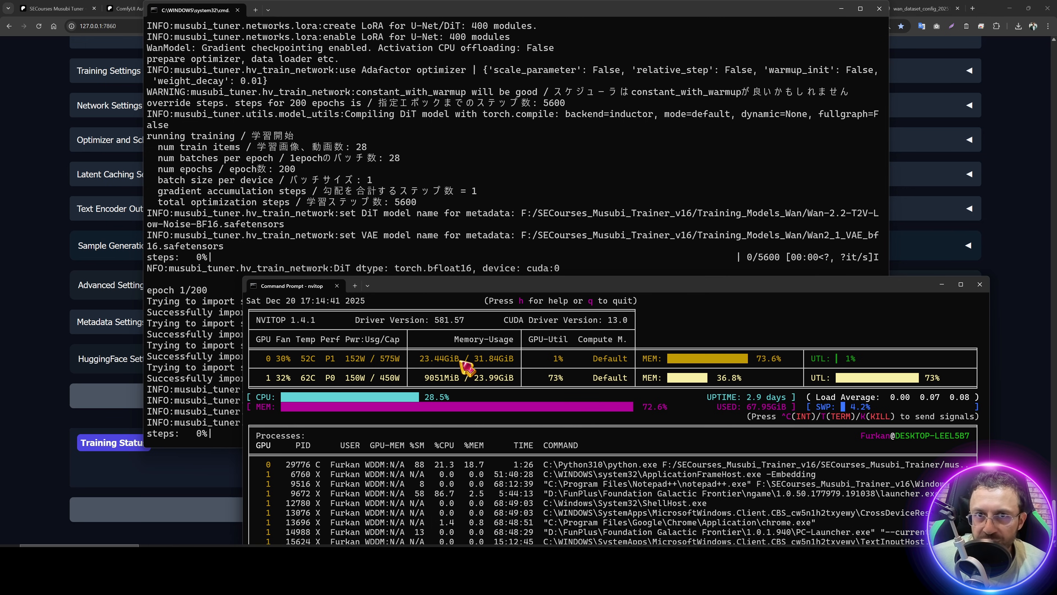
Step: Alternate between the training console and the nvitop window to compare step speed with GPU and system memory use
{"action": "left_click", "coordinate": [434, 246]}
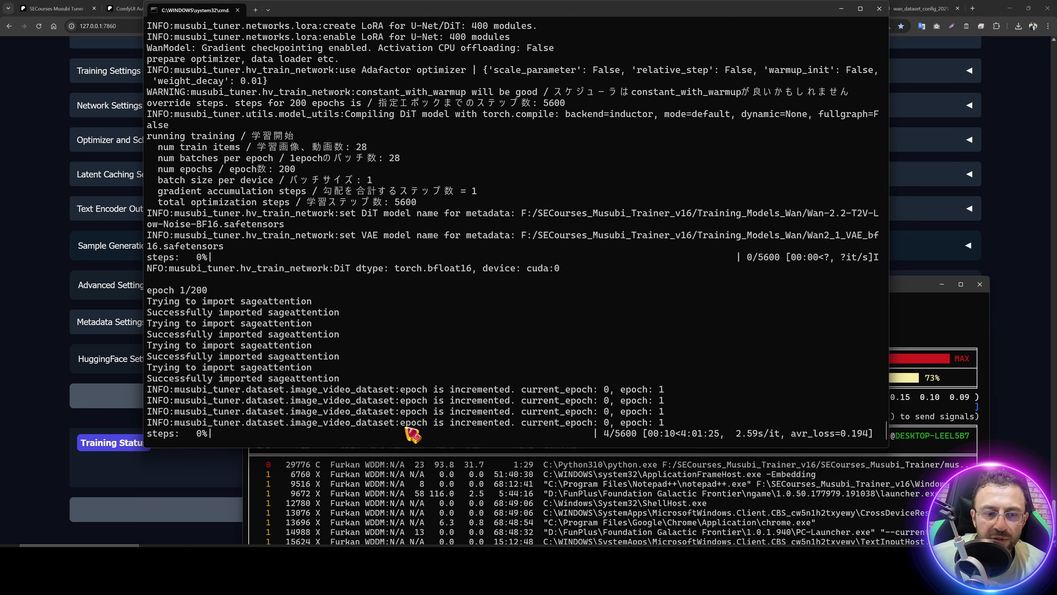
{"action": "left_click", "coordinate": [611, 450]}
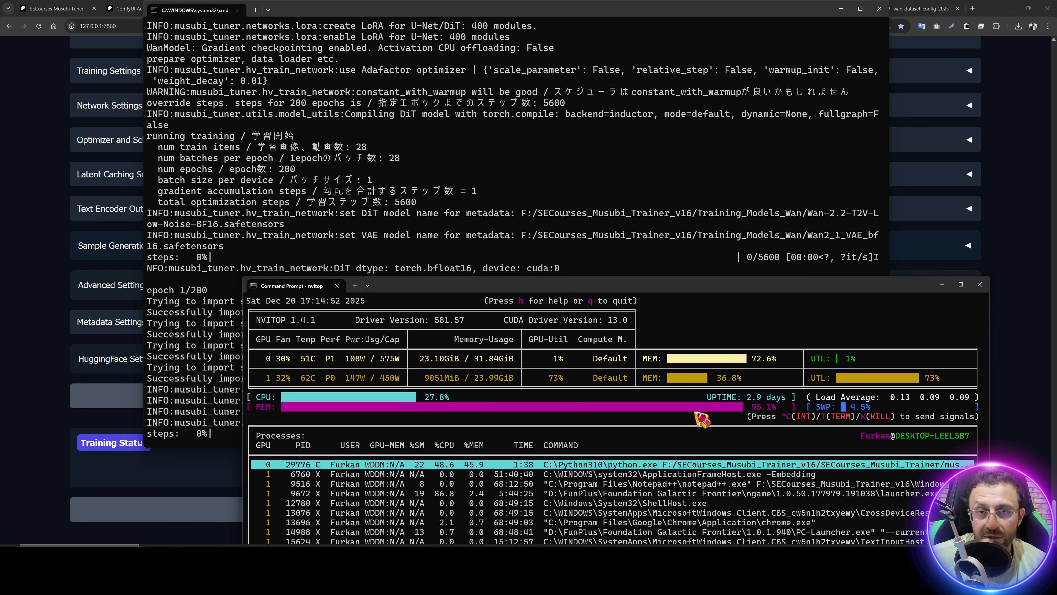
{"action": "left_click", "coordinate": [644, 220]}
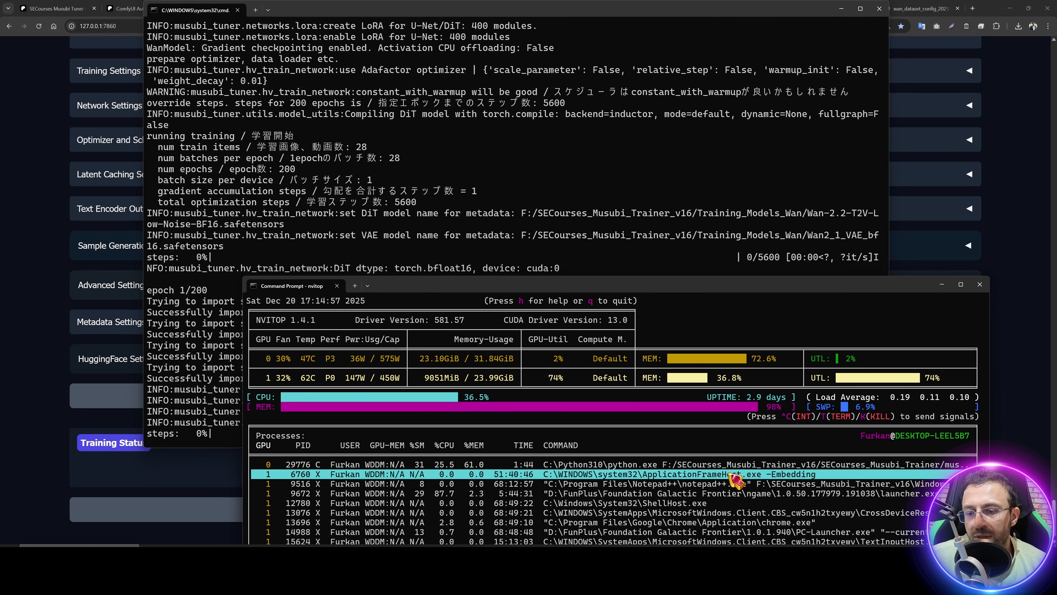
{"action": "left_click", "coordinate": [753, 452]}
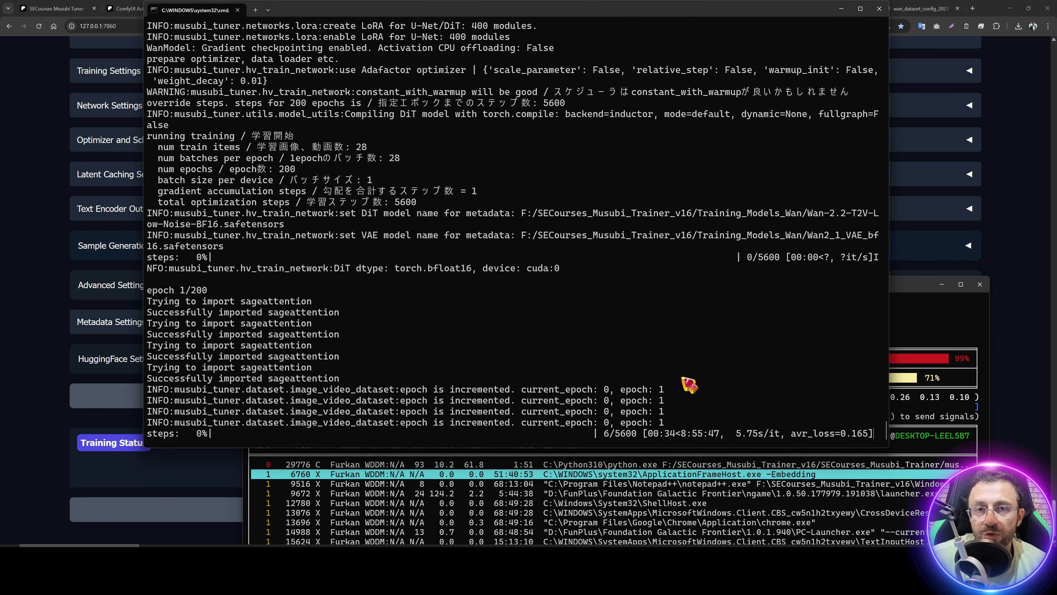
{"action": "left_click", "coordinate": [714, 506]}
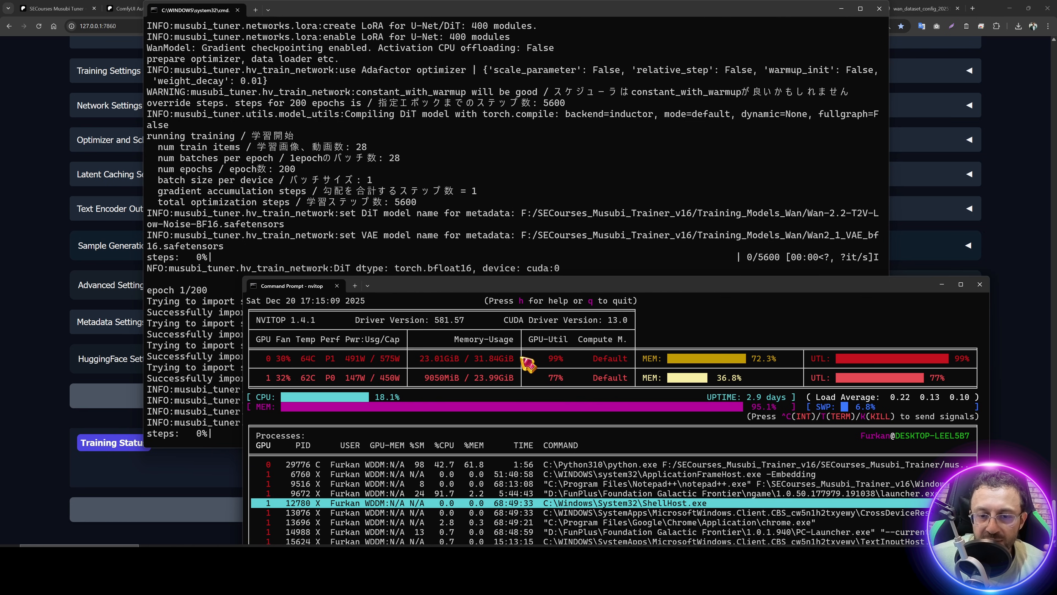
Step: Return to the Wan Models Training page in Musubi Trainer and expand all of its settings panels
{"action": "left_click", "coordinate": [3, 189]}
{"action": "scroll", "coordinate": [500, 209], "scroll_direction": "up", "scroll_amount": 20}
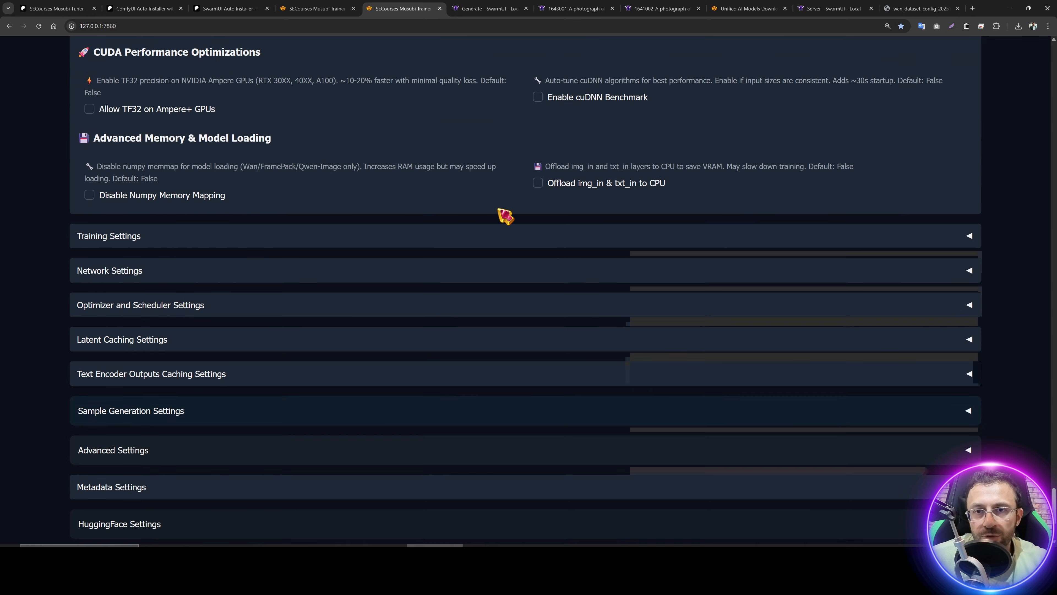
{"action": "scroll", "coordinate": [691, 236], "scroll_direction": "up", "scroll_amount": 20}
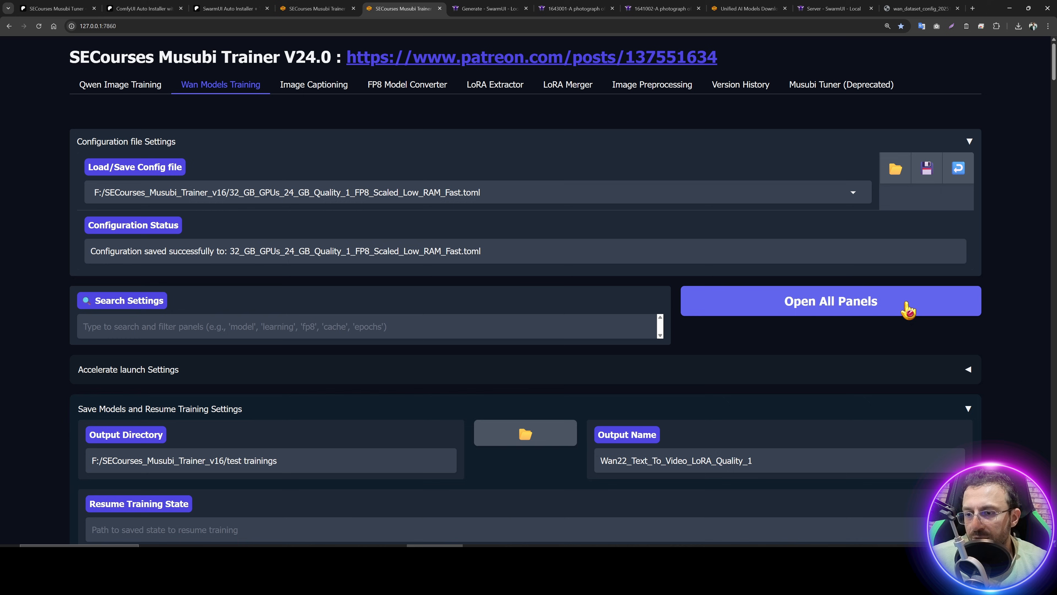
{"action": "left_click", "coordinate": [904, 307]}
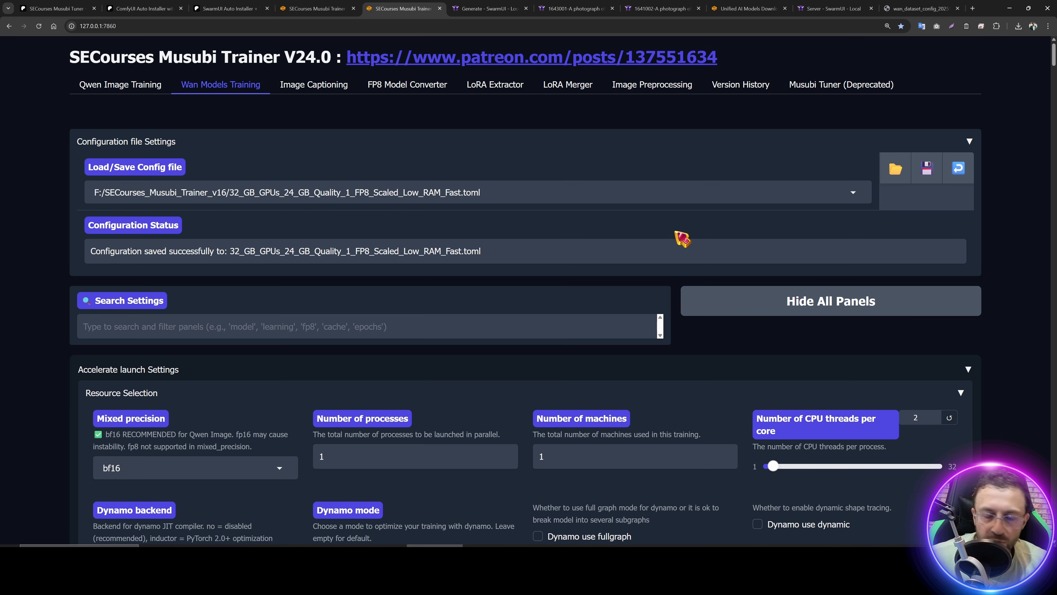
Step: Search the page for "swap" and go through the matches to examine the Blocks to Swap value
{"action": "key", "text": "ctrl+f"}
{"action": "type", "text": "swap"}
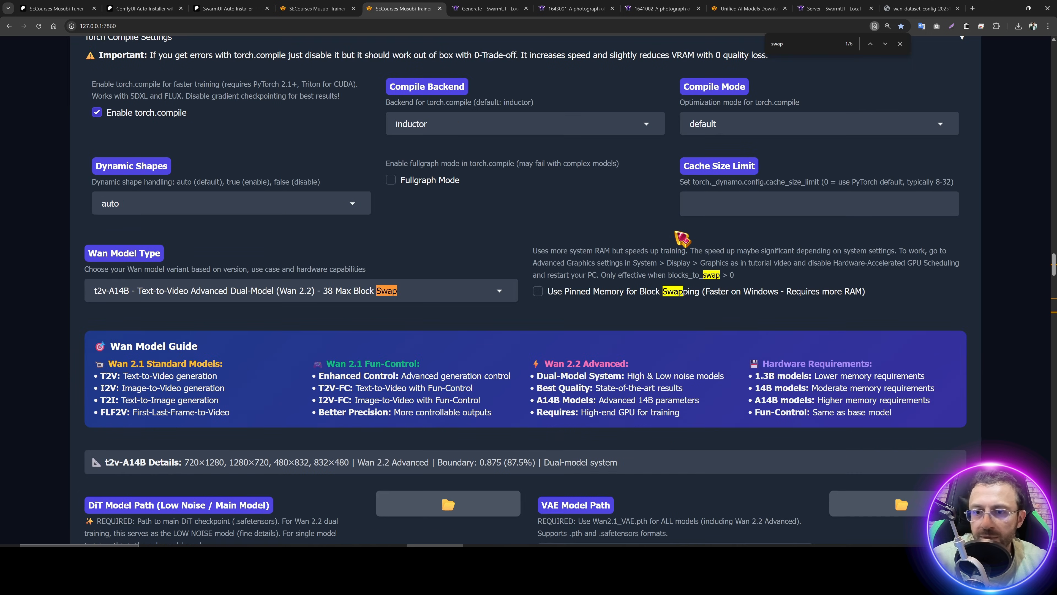
{"action": "key", "text": "F3"}
{"action": "key", "text": "F3"}
{"action": "key", "text": "F3"}
{"action": "scroll", "coordinate": [658, 286], "scroll_direction": "down", "scroll_amount": 2}
{"action": "key", "text": "F3"}
{"action": "scroll", "coordinate": [749, 299], "scroll_direction": "down", "scroll_amount": 7}
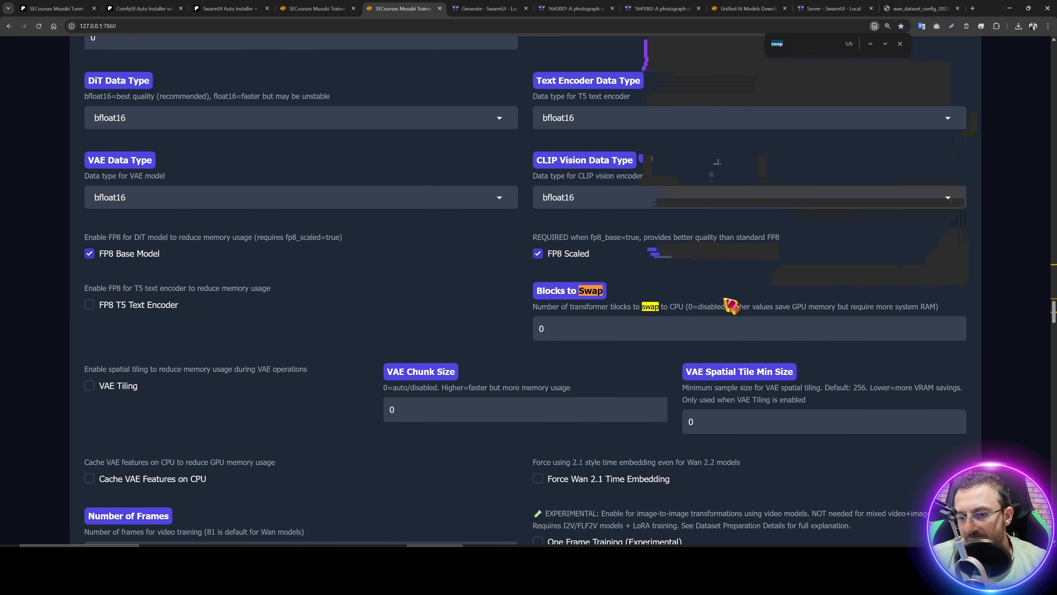
{"action": "double_click", "coordinate": [586, 219]}
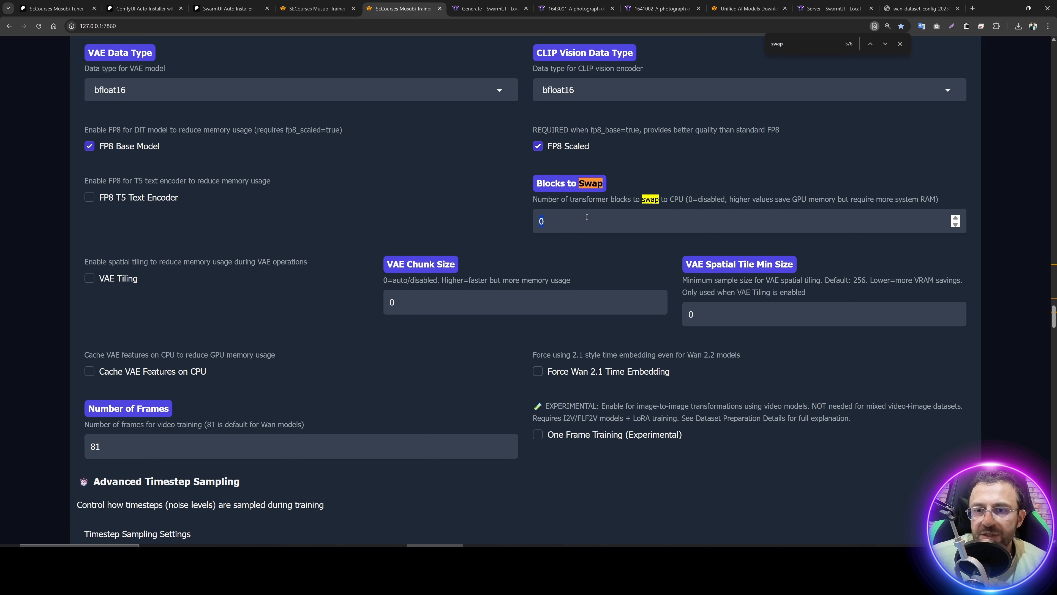
Step: Review the Offload Inactive DiT to CPU option beside the Timestep Boundary setting
{"action": "scroll", "coordinate": [598, 345], "scroll_direction": "up", "scroll_amount": 3}
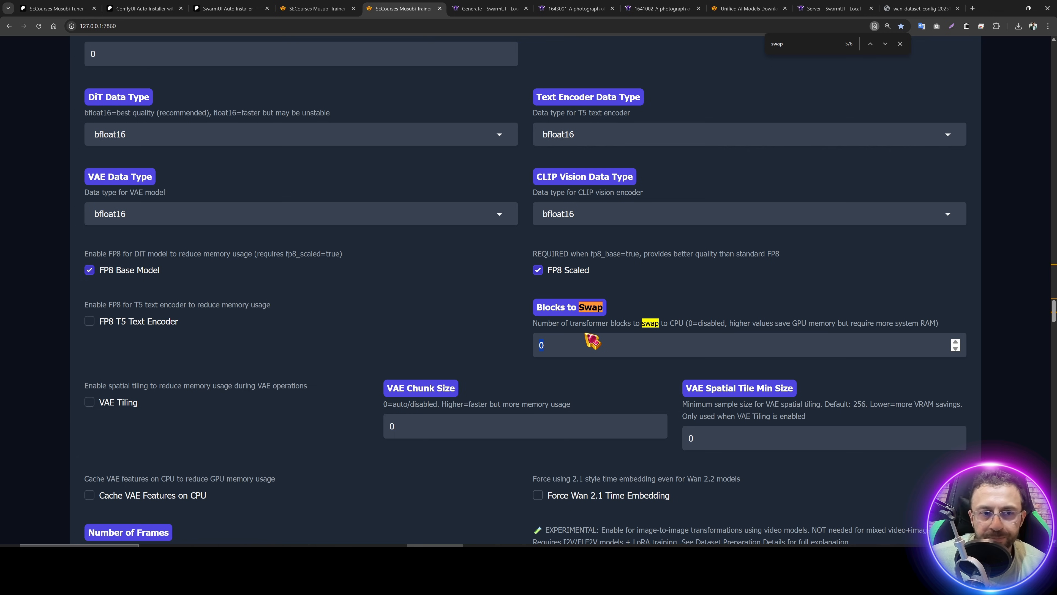
{"action": "scroll", "coordinate": [592, 341], "scroll_direction": "up", "scroll_amount": 3}
{"action": "left_click_drag", "start_coordinate": [658, 196], "coordinate": [545, 195]}
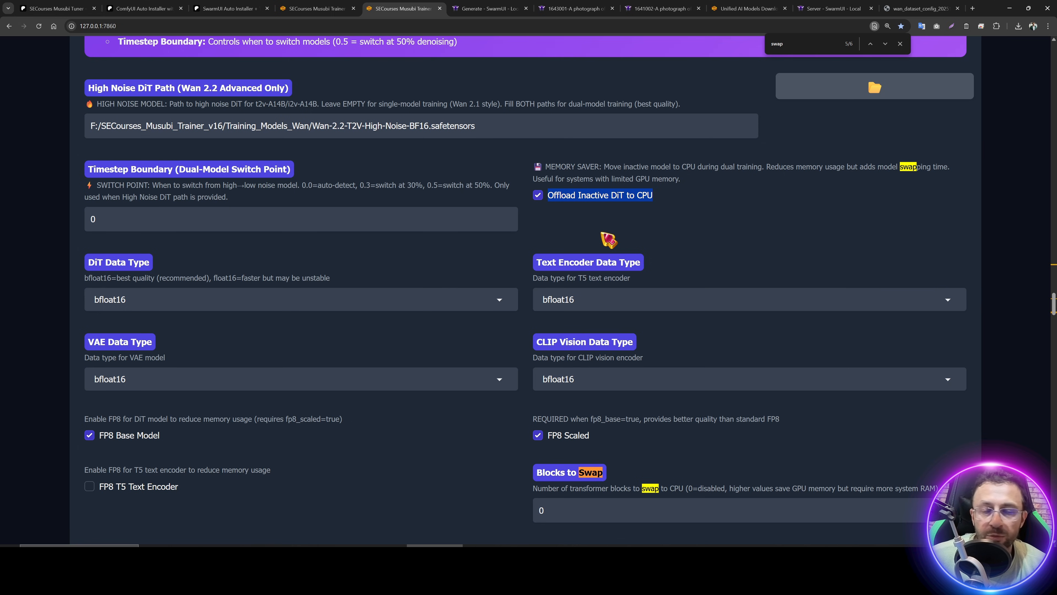
{"action": "scroll", "coordinate": [591, 416], "scroll_direction": "down", "scroll_amount": 1}
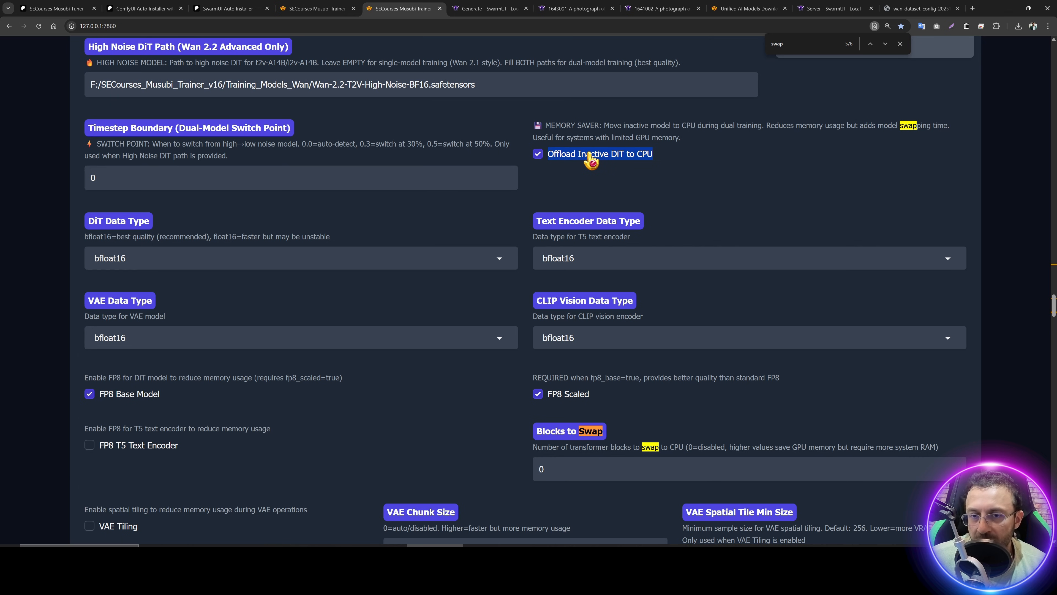
Step: Bring up nvitop and the training console again to check memory use and the epoch progress
{"action": "left_click", "coordinate": [520, 562]}
{"action": "left_click", "coordinate": [527, 562]}
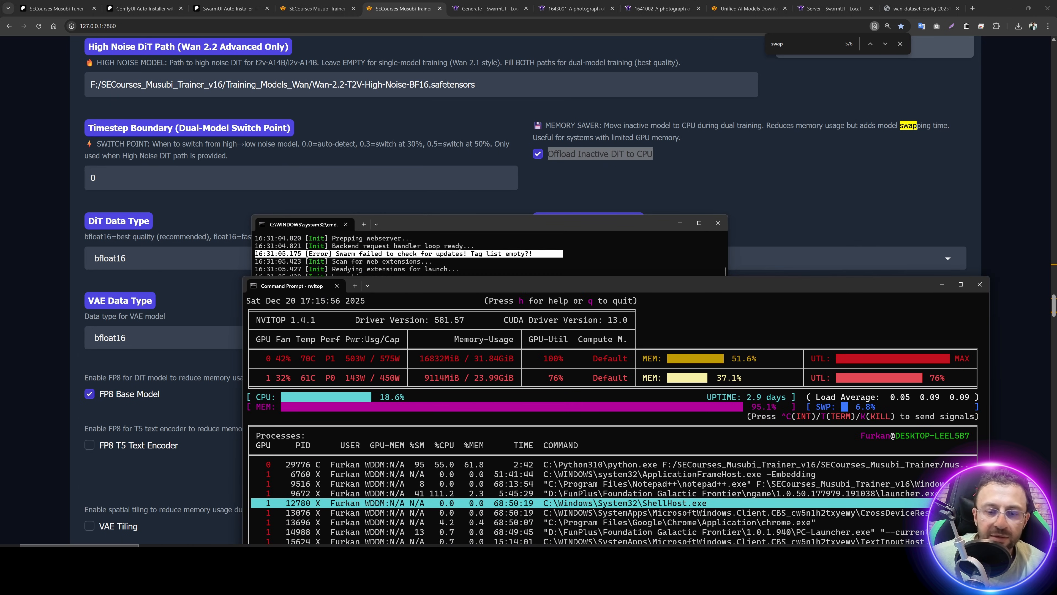
{"action": "left_click", "coordinate": [526, 562]}
{"action": "left_click", "coordinate": [533, 562]}
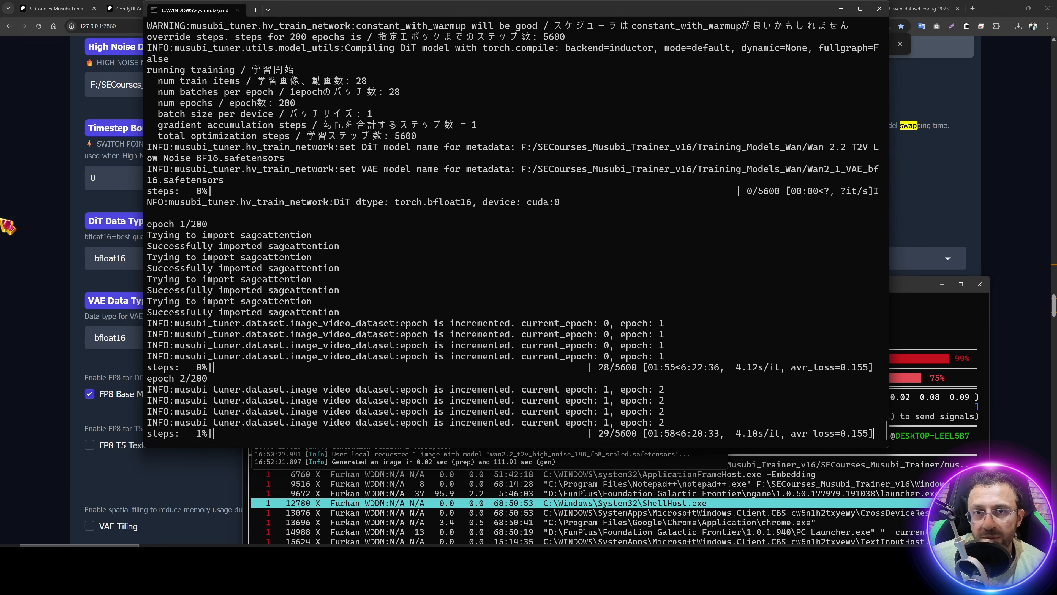
Step: Return to the trainer page, go to the training controls below all settings, and stop the running LoRA training
{"action": "left_click", "coordinate": [7, 226]}
{"action": "scroll", "coordinate": [461, 354], "scroll_direction": "down", "scroll_amount": 15}
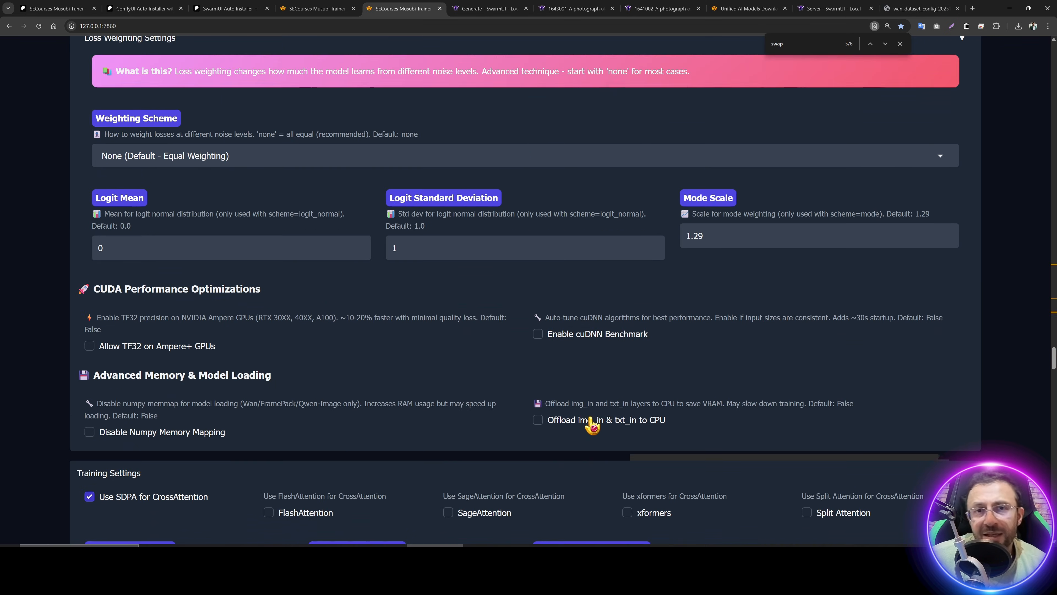
{"action": "scroll", "coordinate": [591, 426], "scroll_direction": "down", "scroll_amount": 20}
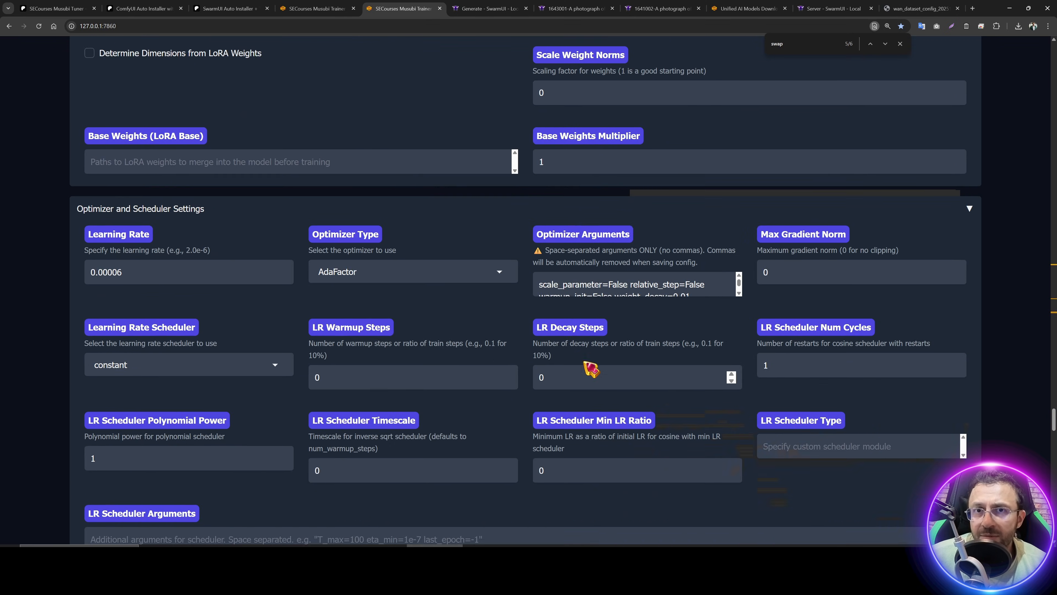
{"action": "scroll", "coordinate": [592, 369], "scroll_direction": "down", "scroll_amount": 20}
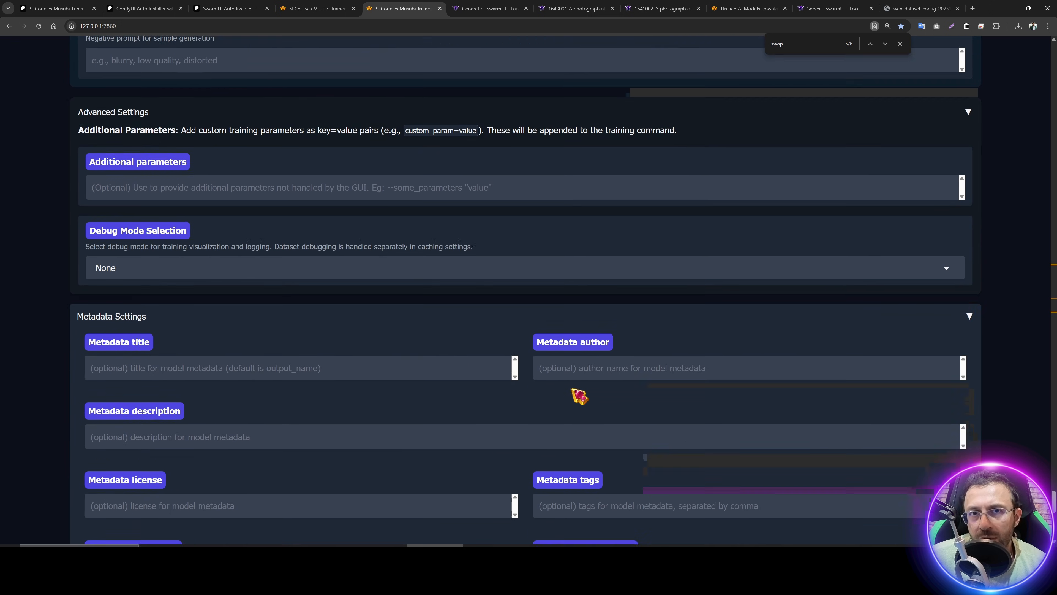
{"action": "scroll", "coordinate": [580, 396], "scroll_direction": "down", "scroll_amount": 15}
{"action": "left_click", "coordinate": [570, 77]}
Step: Switch to SwarmUI and enable the ComfyUI Self-Starting backend for GPU 0 in the server's backend settings
{"action": "left_click", "coordinate": [485, 8]}
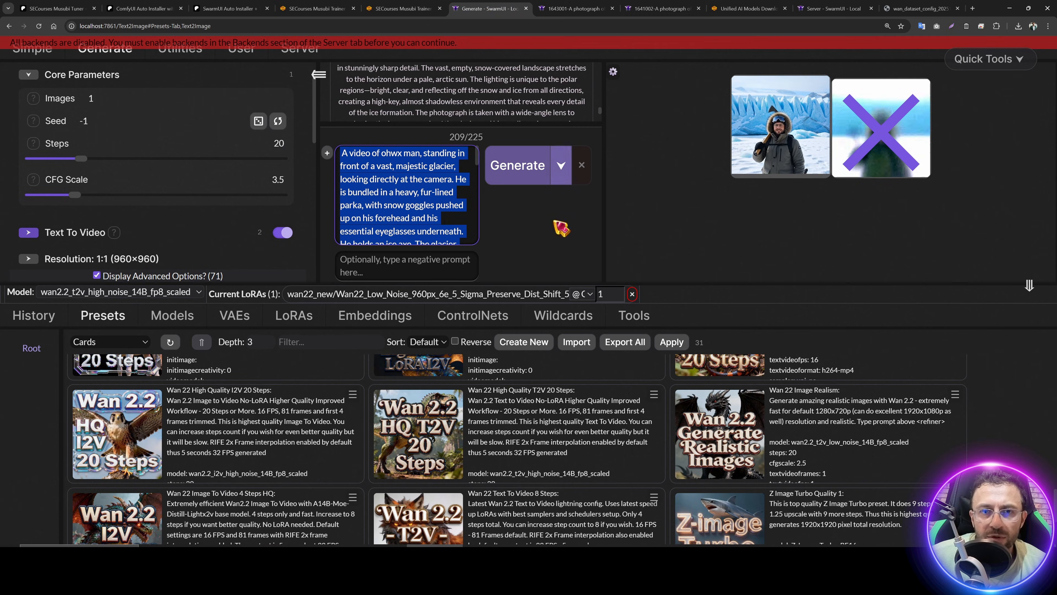
{"action": "left_click", "coordinate": [304, 59]}
{"action": "left_click", "coordinate": [113, 74]}
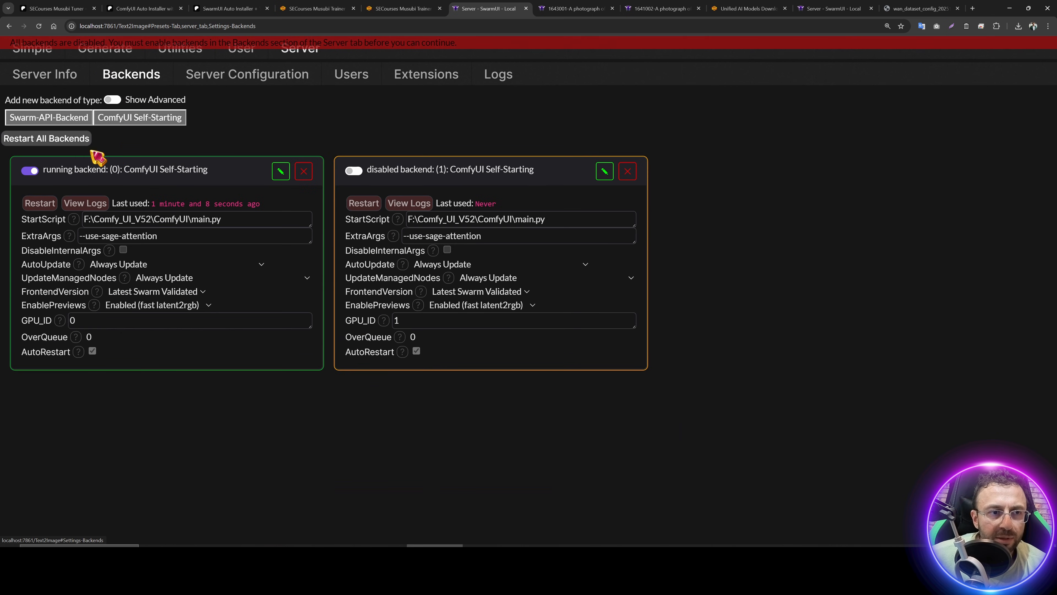
Step: Reload SwarmUI, open its generation page in a new browser tab, and reset the generation parameters to their defaults
{"action": "key", "text": "F5"}
{"action": "key", "text": "ctrl+l"}
{"action": "key", "text": "ctrl+c"}
{"action": "key", "text": "ctrl+t"}
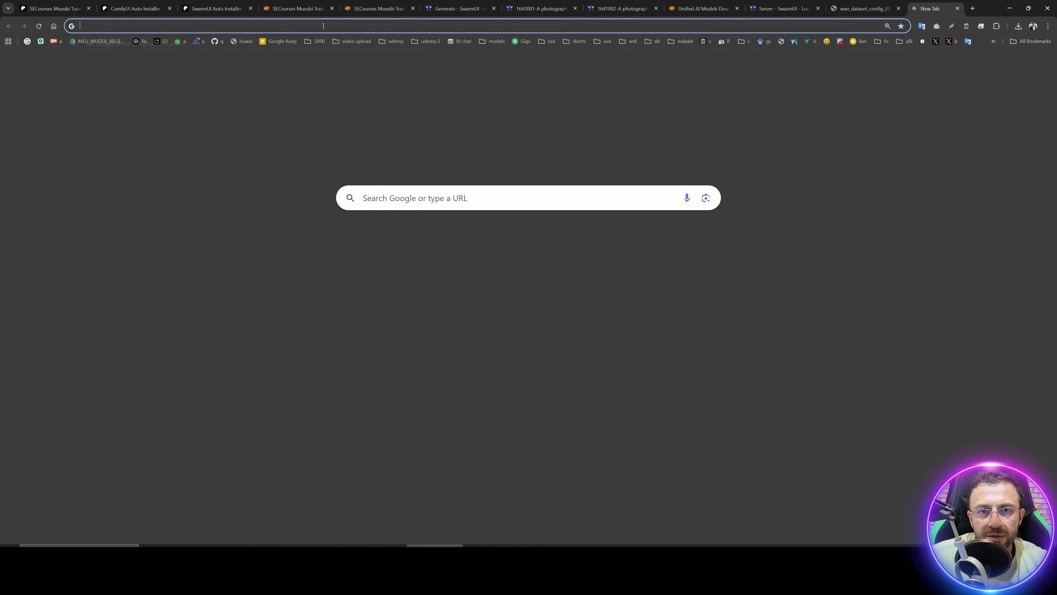
{"action": "key", "text": "ctrl+v"}
{"action": "key", "text": "Return"}
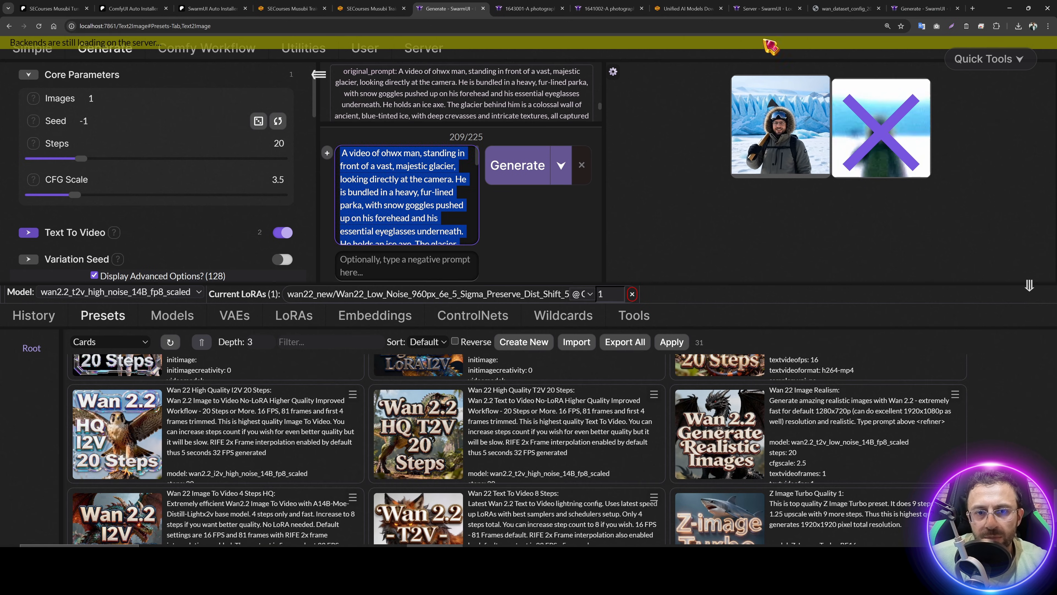
{"action": "left_click", "coordinate": [991, 59]}
{"action": "left_click", "coordinate": [960, 97]}
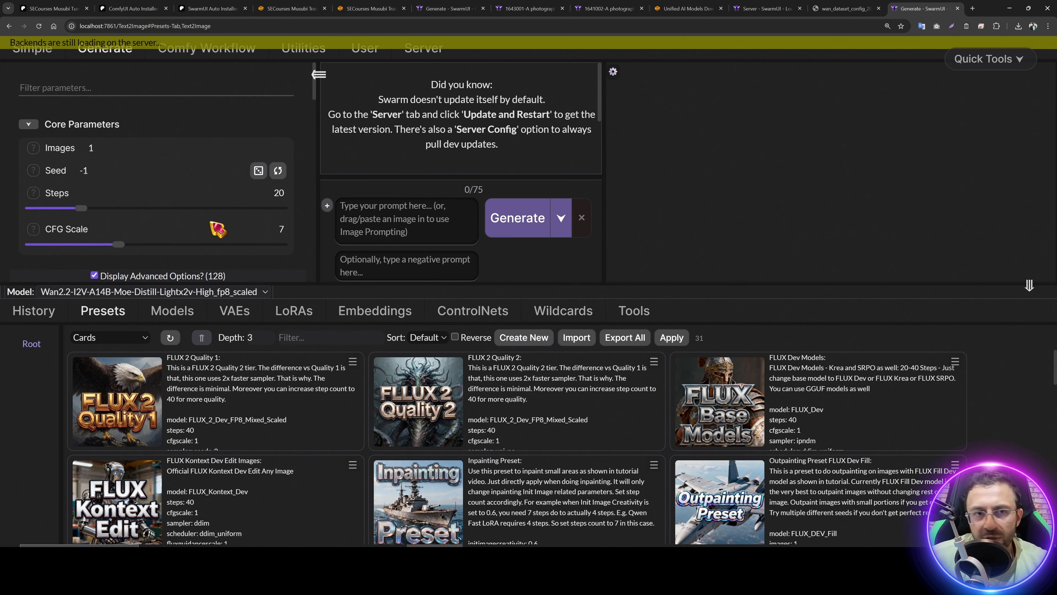
Step: Apply the Wan 22 High Quality T2V 20 Steps preset and paste the ohwx man glacier video prompt
{"action": "scroll", "coordinate": [568, 422], "scroll_direction": "down", "scroll_amount": 10}
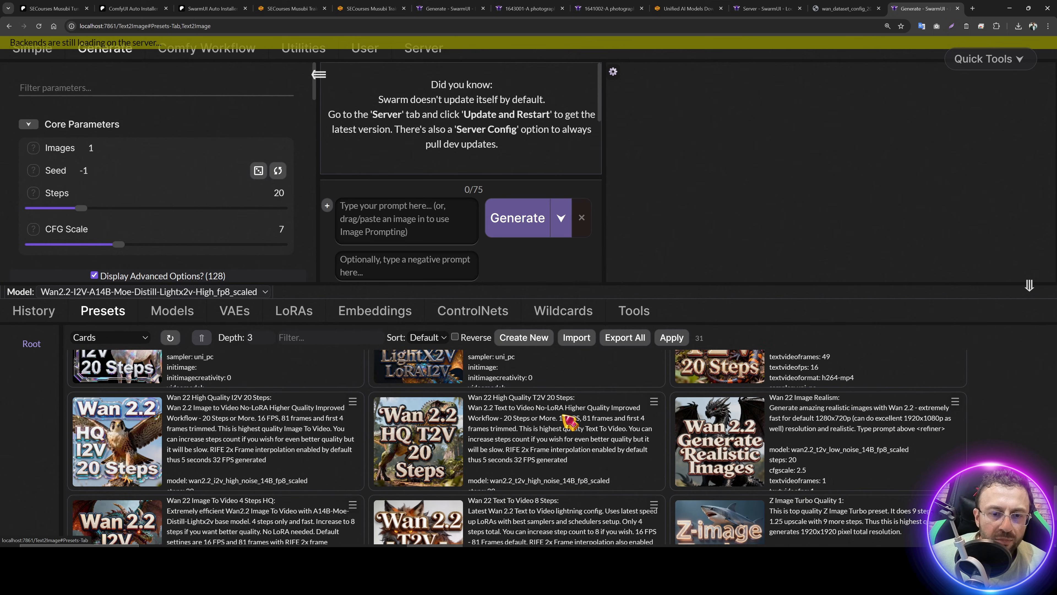
{"action": "left_click", "coordinate": [654, 401]}
{"action": "left_click", "coordinate": [683, 427]}
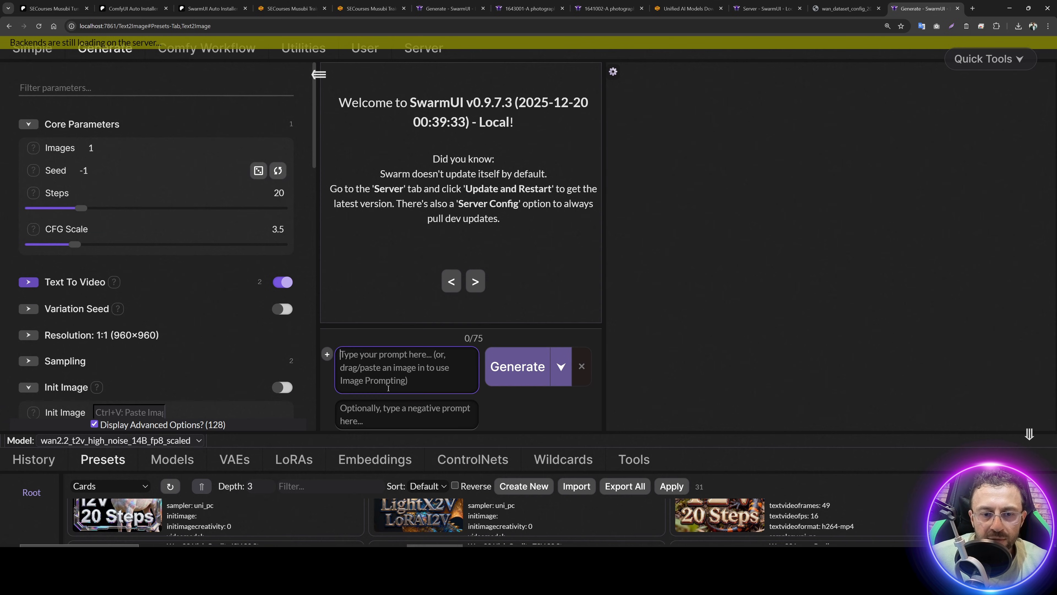
{"action": "scroll", "coordinate": [406, 309], "scroll_direction": "up", "scroll_amount": 2}
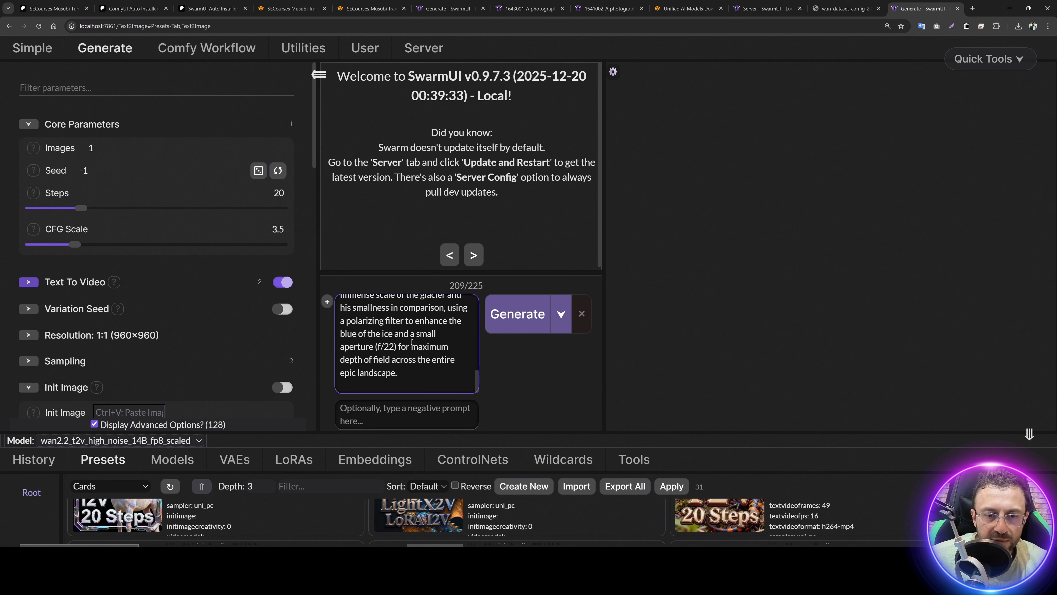
Step: Widen the central prompt area and enlarge the lower browsing area of the generation page
{"action": "left_click_drag", "start_coordinate": [457, 432], "coordinate": [465, 365]}
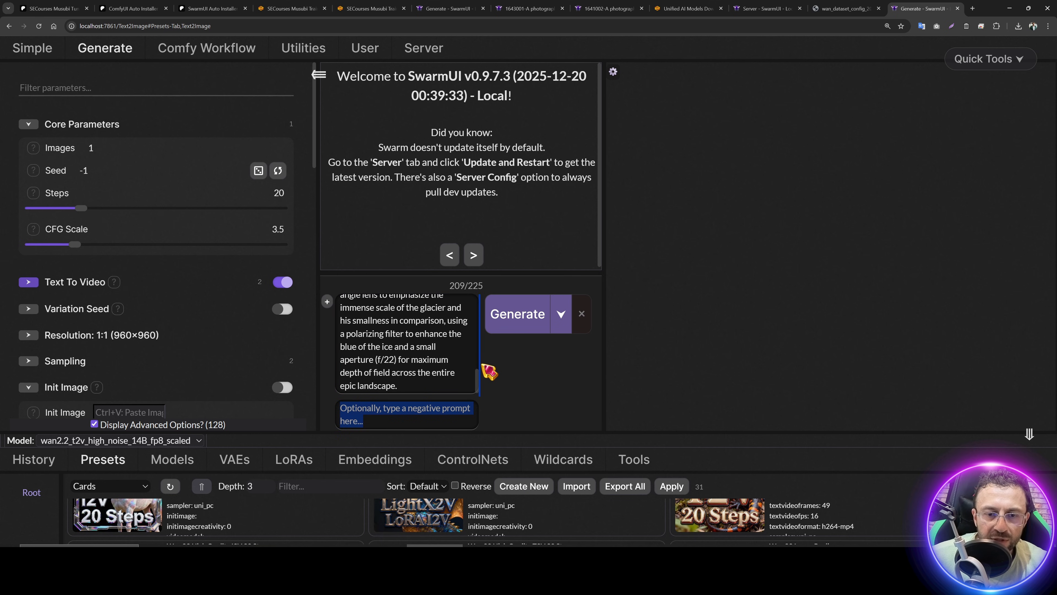
{"action": "left_click_drag", "start_coordinate": [603, 377], "coordinate": [939, 363]}
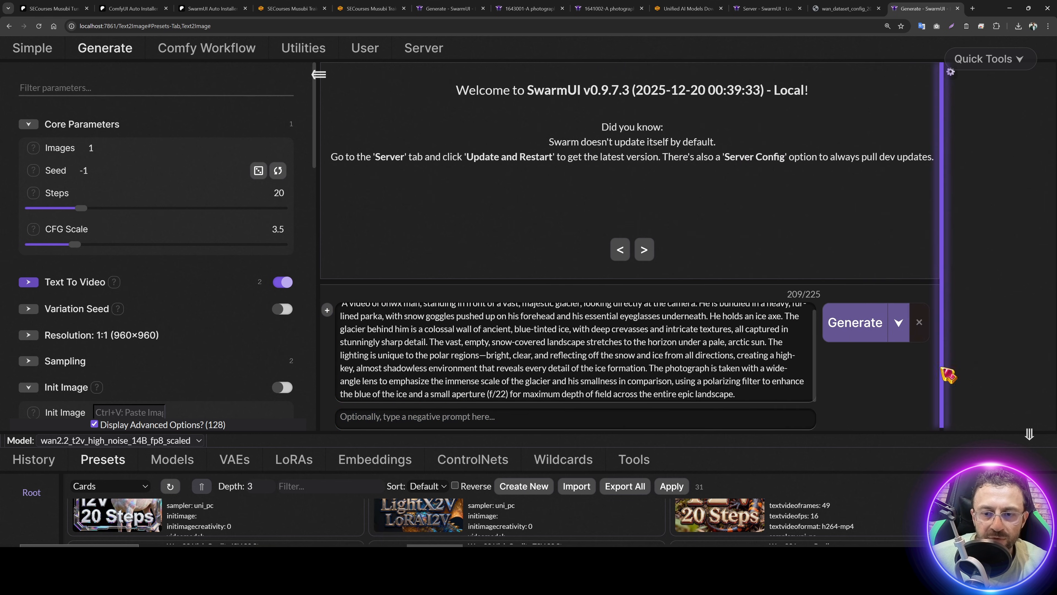
{"action": "left_click_drag", "start_coordinate": [328, 434], "coordinate": [304, 286]}
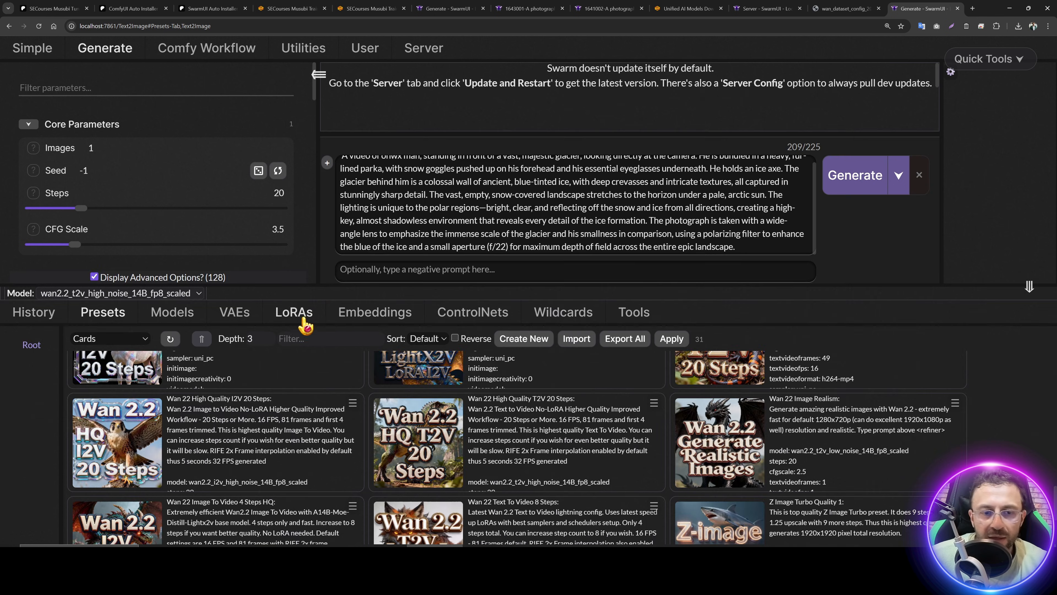
Step: Filter the LoRAs by "new" and add Wan22_Low_High_Auto_Noise_960px_6e_5_Sigma_Preserve_Dist_Shift_5, then enlarge the parameters area
{"action": "left_click", "coordinate": [294, 313]}
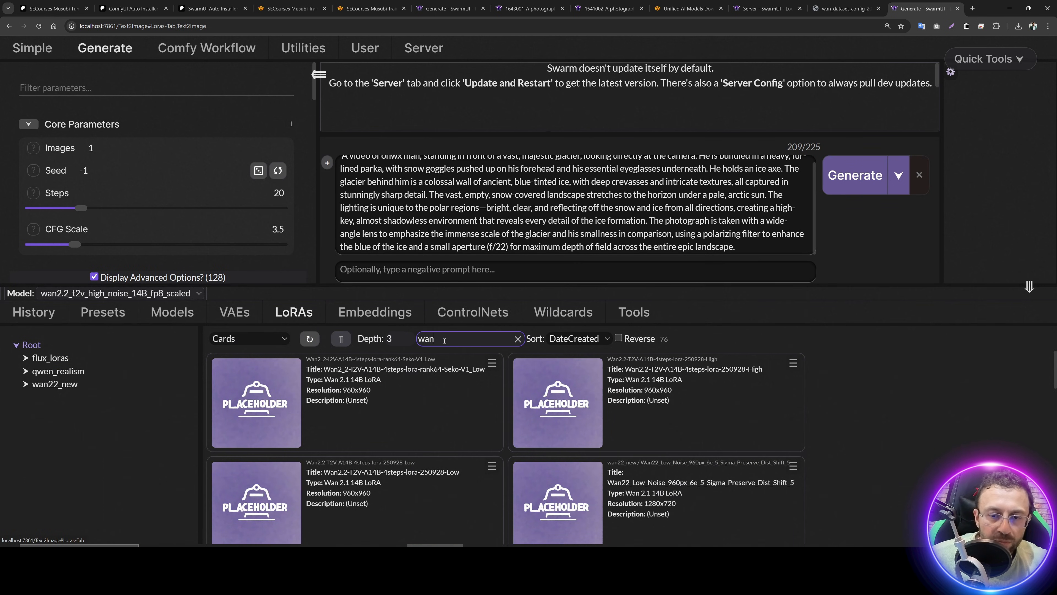
{"action": "key", "text": "ctrl+a"}
{"action": "type", "text": "new"}
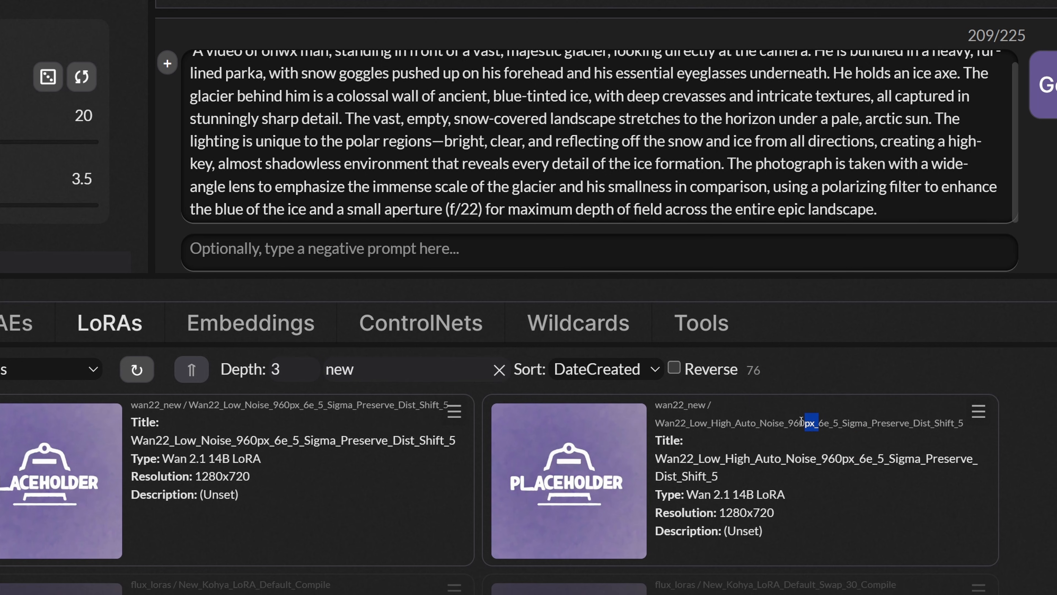
{"action": "left_click_drag", "start_coordinate": [701, 370], "coordinate": [633, 365]}
{"action": "left_click_drag", "start_coordinate": [696, 417], "coordinate": [674, 418]}
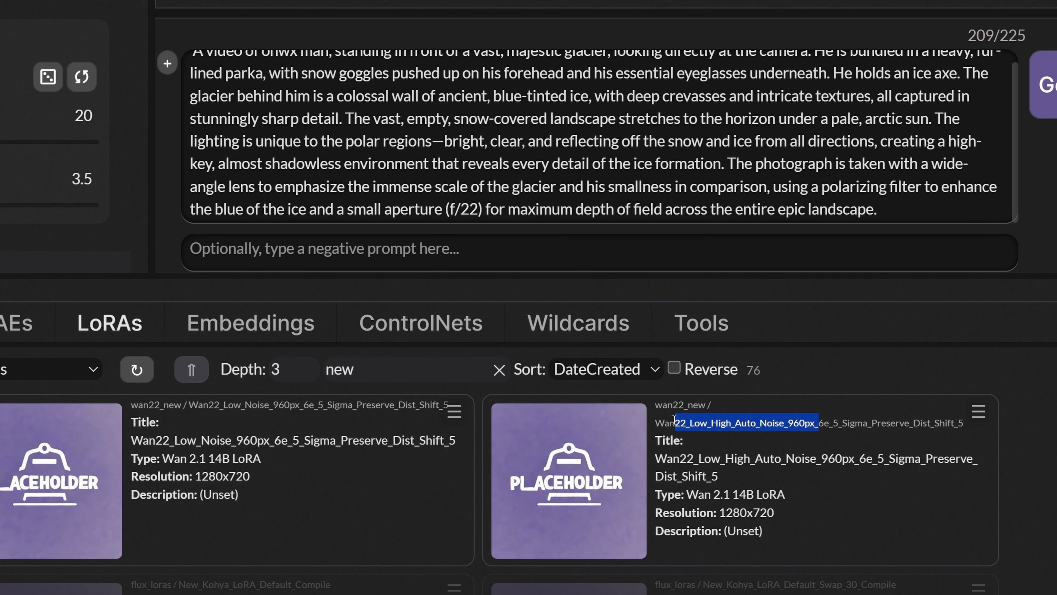
{"action": "left_click", "coordinate": [616, 474]}
{"action": "mouse_move", "coordinate": [399, 294]}
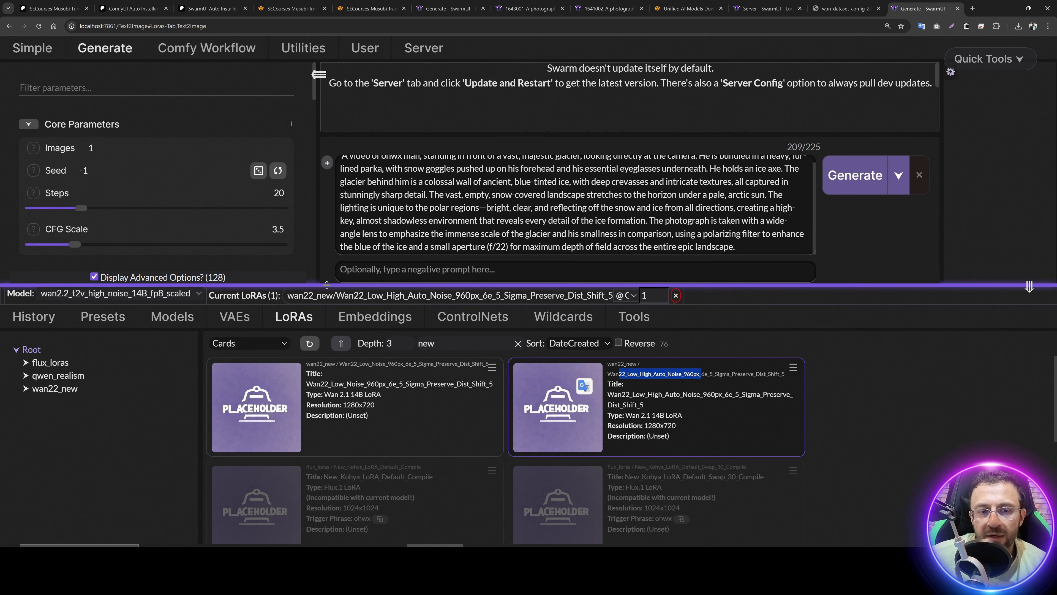
{"action": "left_click_drag", "start_coordinate": [108, 276], "coordinate": [108, 492]}
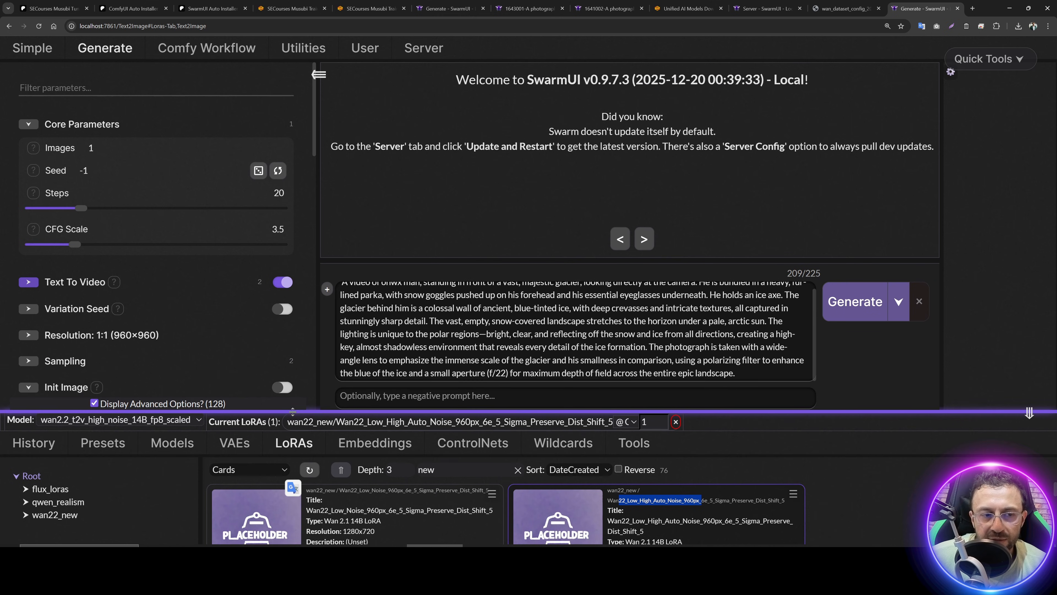
Step: Start generating the glacier video and show the presets in an enlarged lower browsing area
{"action": "left_click", "coordinate": [855, 302]}
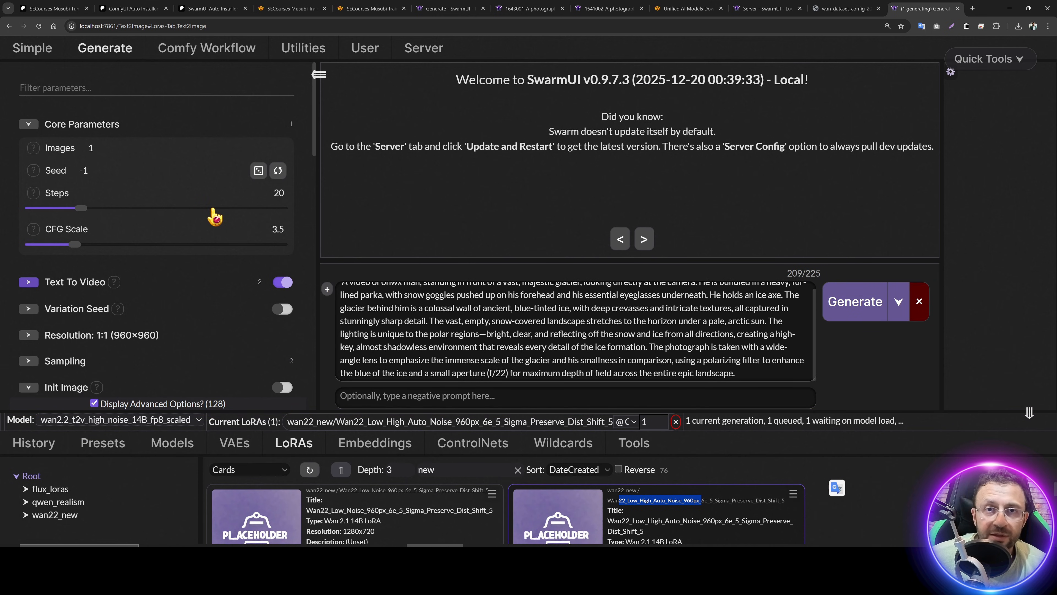
{"action": "left_click", "coordinate": [111, 447]}
{"action": "left_click_drag", "start_coordinate": [327, 411], "coordinate": [325, 127]}
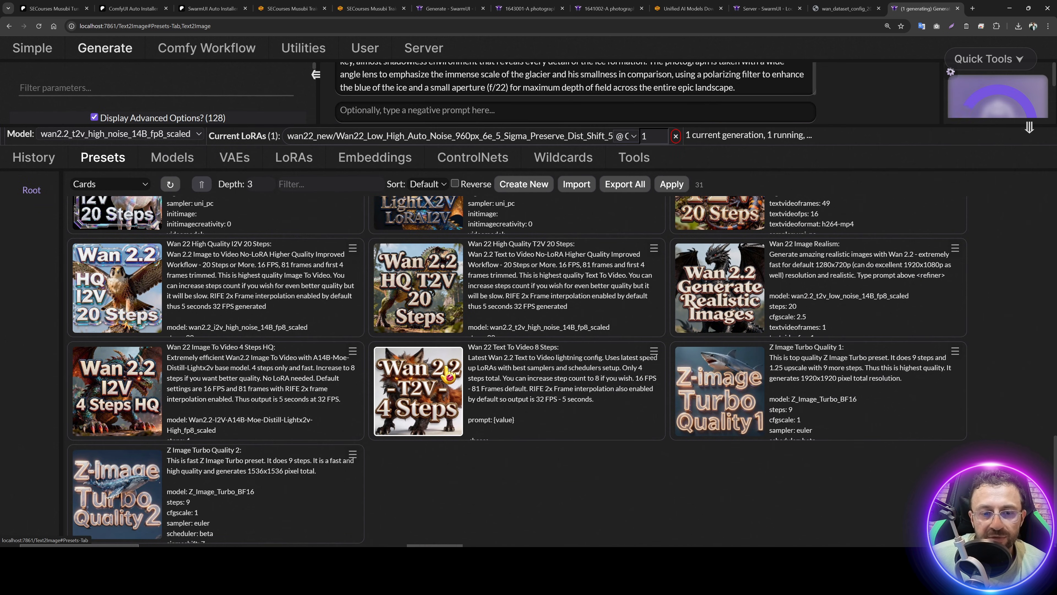
Step: Review the description and parameter values of the Wan 22 Text To Video 8 Steps preset
{"action": "left_click_drag", "start_coordinate": [493, 347], "coordinate": [562, 355]}
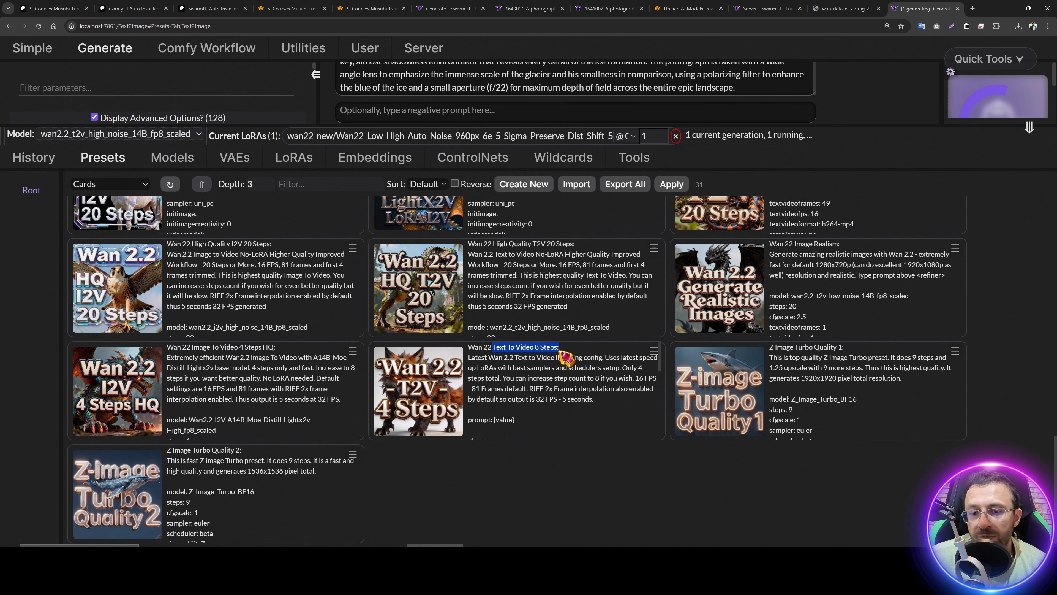
{"action": "left_click", "coordinate": [563, 401]}
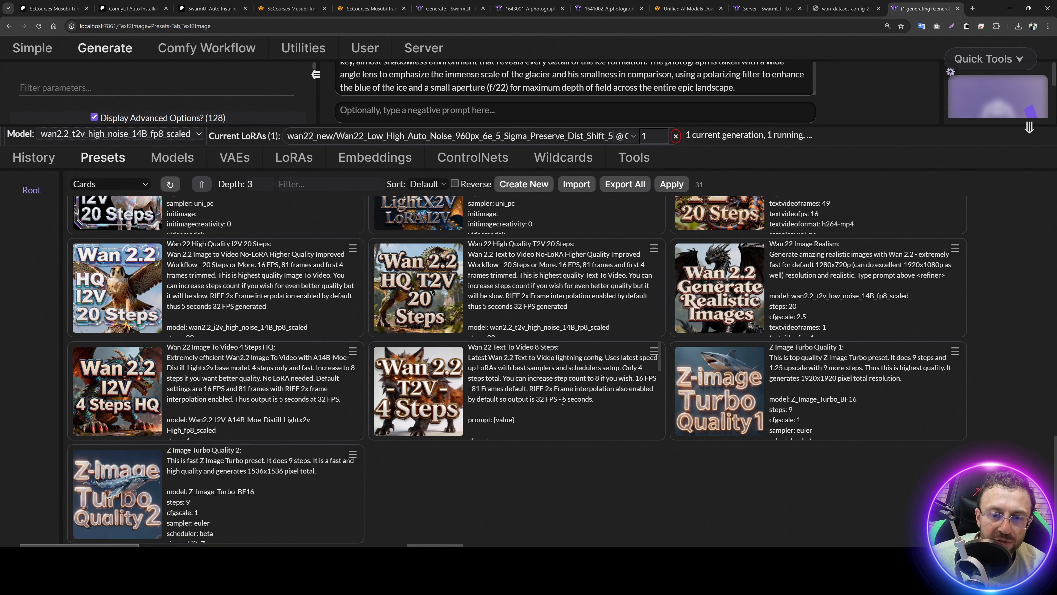
{"action": "scroll", "coordinate": [581, 411], "scroll_direction": "down", "scroll_amount": 1}
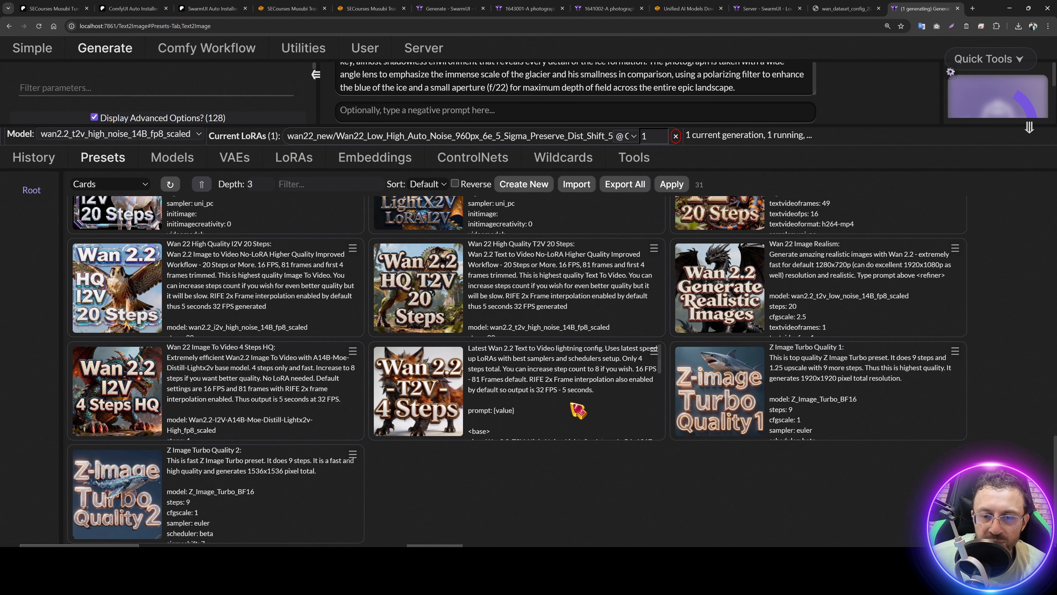
{"action": "scroll", "coordinate": [578, 411], "scroll_direction": "down", "scroll_amount": 5}
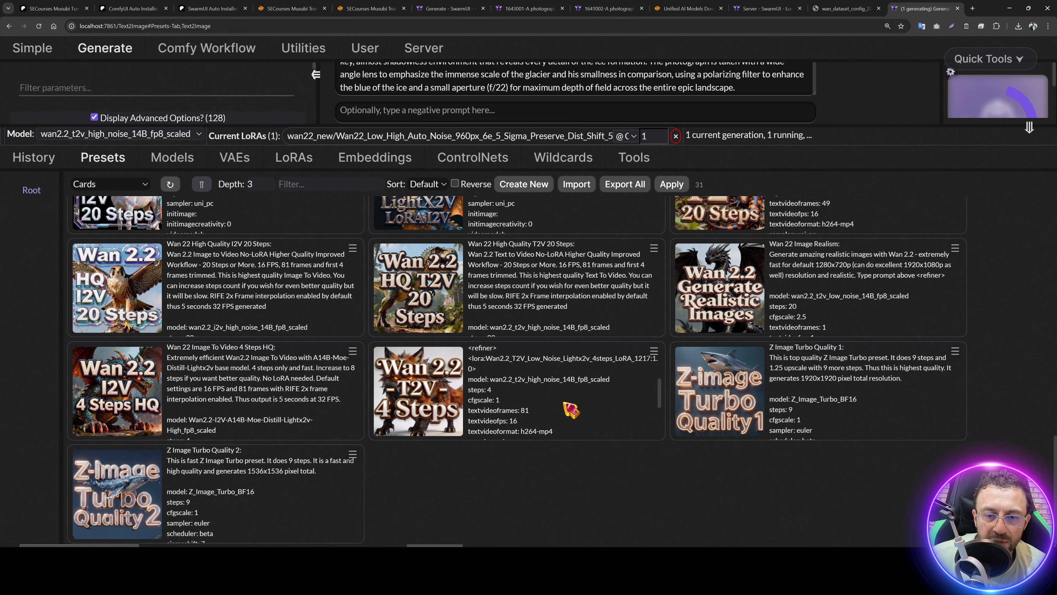
{"action": "scroll", "coordinate": [571, 410], "scroll_direction": "up", "scroll_amount": 5}
Step: Widen the generation results area, then resize the lower browsing area to show the Wan 2.2 presets
{"action": "left_click_drag", "start_coordinate": [730, 126], "coordinate": [692, 435]}
{"action": "left_click_drag", "start_coordinate": [943, 263], "coordinate": [782, 263]}
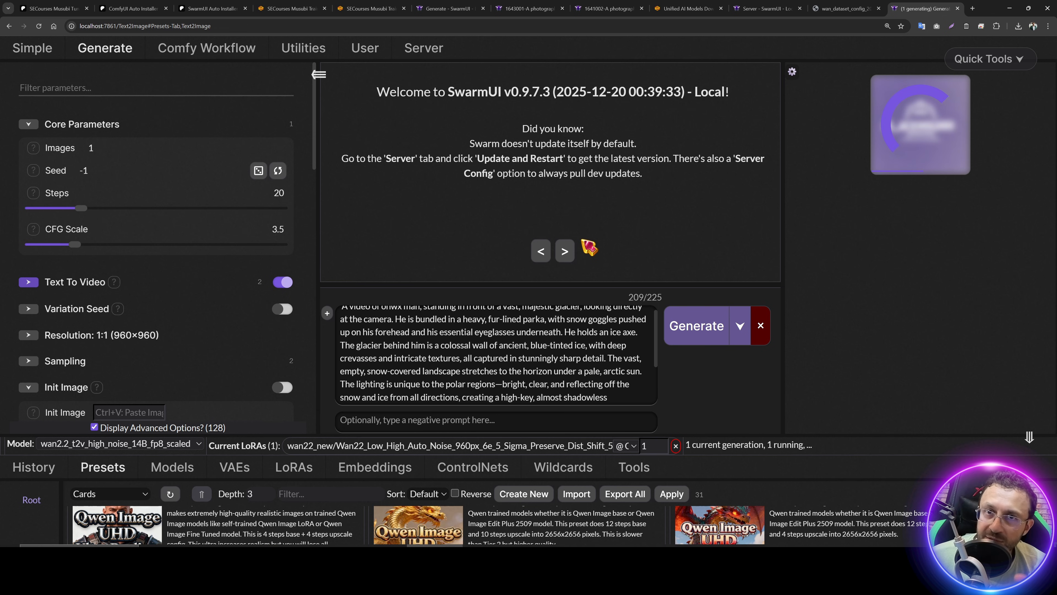
{"action": "left_click_drag", "start_coordinate": [479, 436], "coordinate": [533, 245]}
{"action": "scroll", "coordinate": [574, 435], "scroll_direction": "down", "scroll_amount": 10}
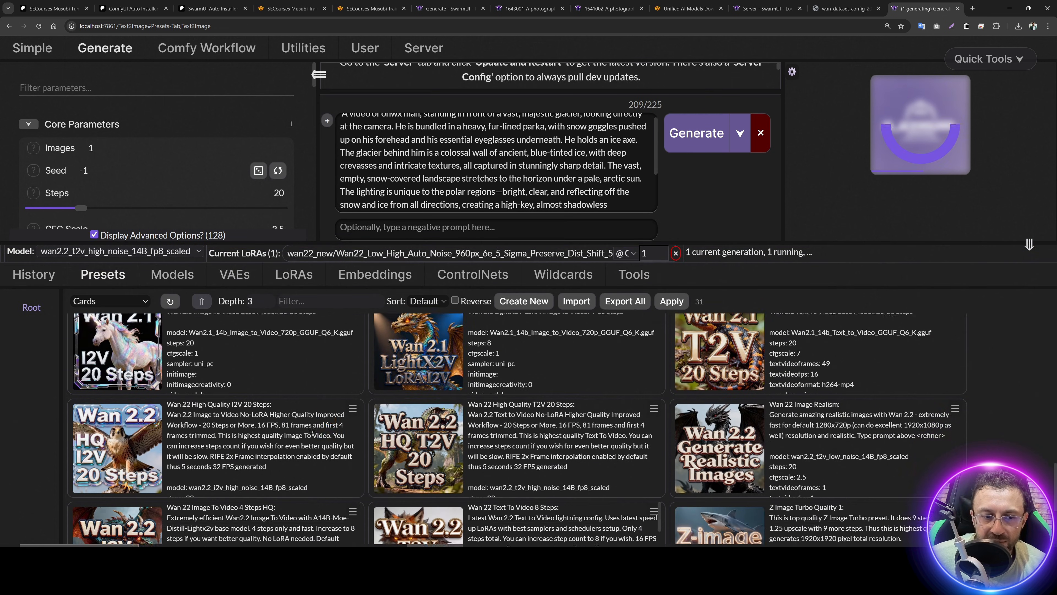
Step: Examine the Wan 2.2 presets, comparing the image-to-video and text-to-video descriptions, step counts and LoRA settings
{"action": "left_click_drag", "start_coordinate": [285, 388], "coordinate": [199, 381]}
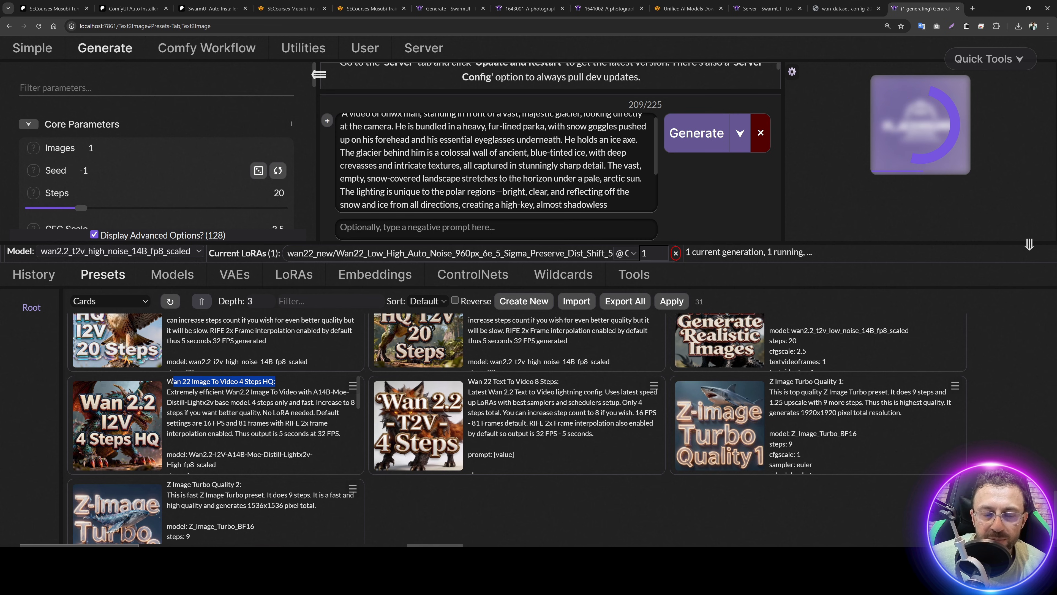
{"action": "scroll", "coordinate": [233, 400], "scroll_direction": "up", "scroll_amount": 2}
{"action": "scroll", "coordinate": [529, 396], "scroll_direction": "down", "scroll_amount": 2}
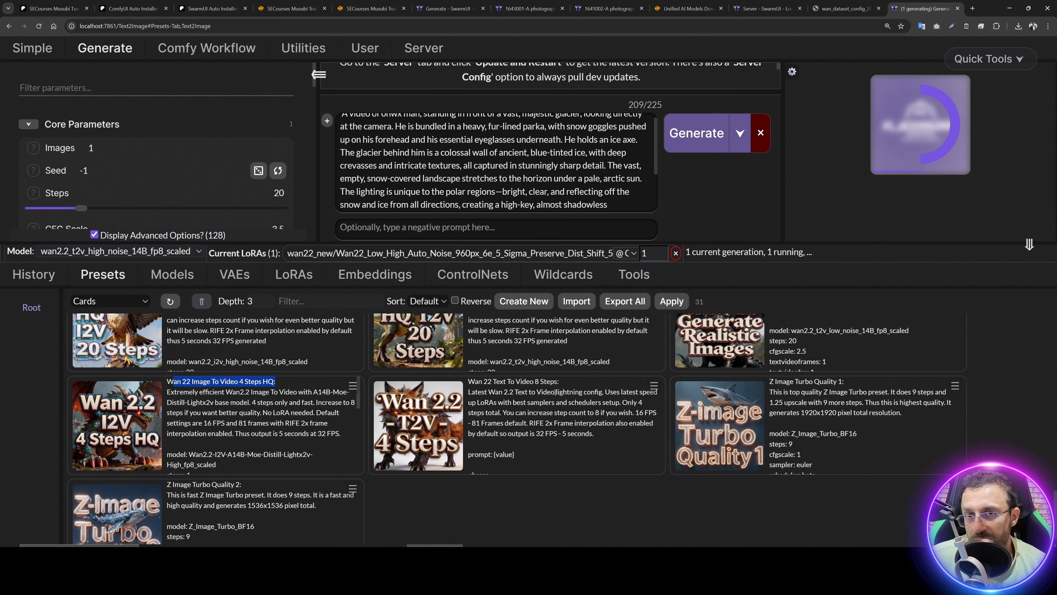
{"action": "left_click_drag", "start_coordinate": [571, 384], "coordinate": [506, 382]}
{"action": "scroll", "coordinate": [518, 427], "scroll_direction": "up", "scroll_amount": 2}
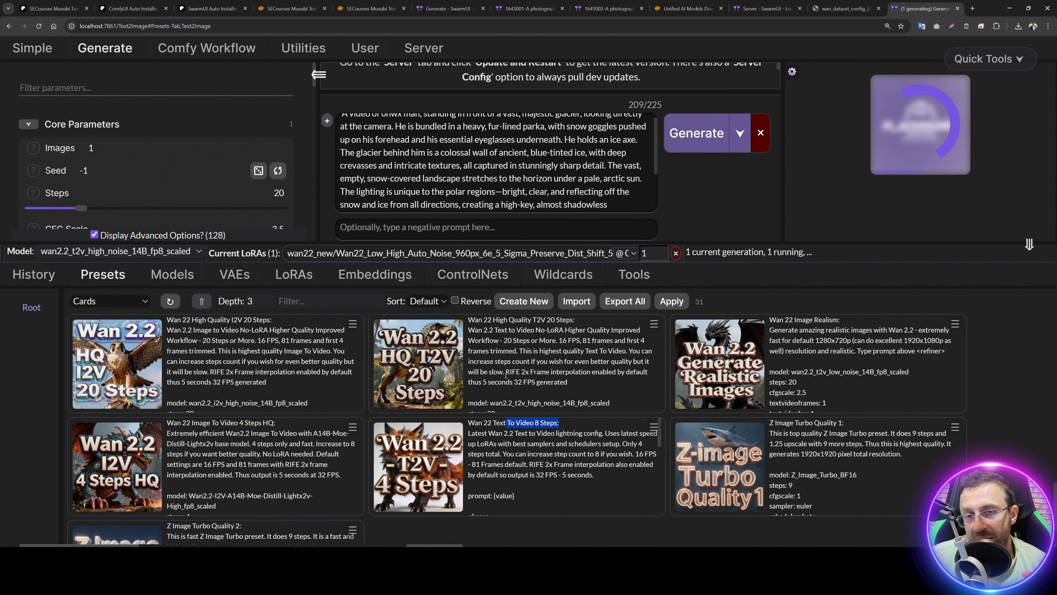
{"action": "scroll", "coordinate": [499, 391], "scroll_direction": "down", "scroll_amount": 1}
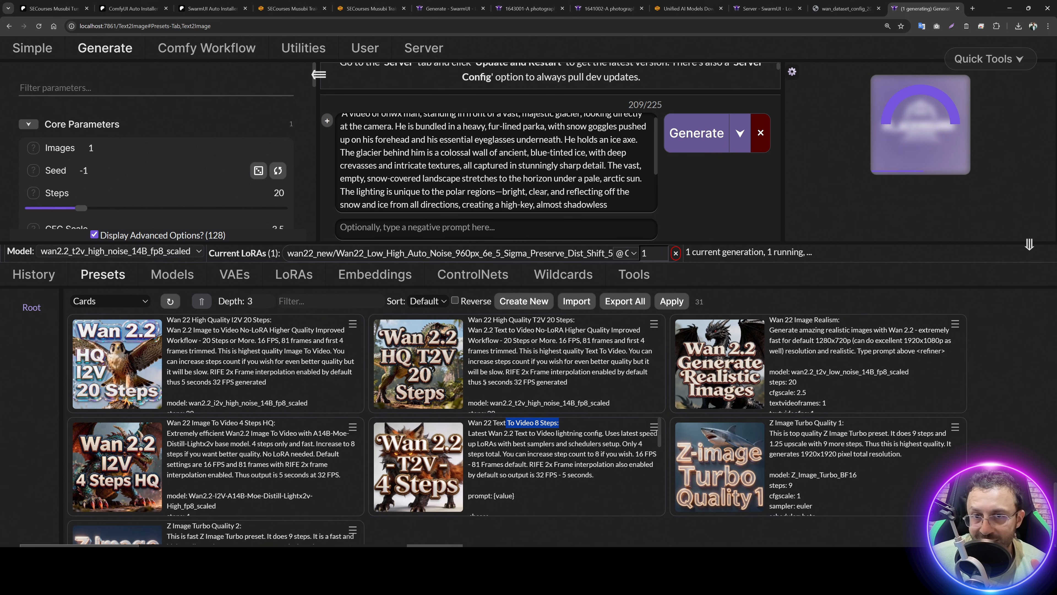
{"action": "left_click", "coordinate": [520, 446]}
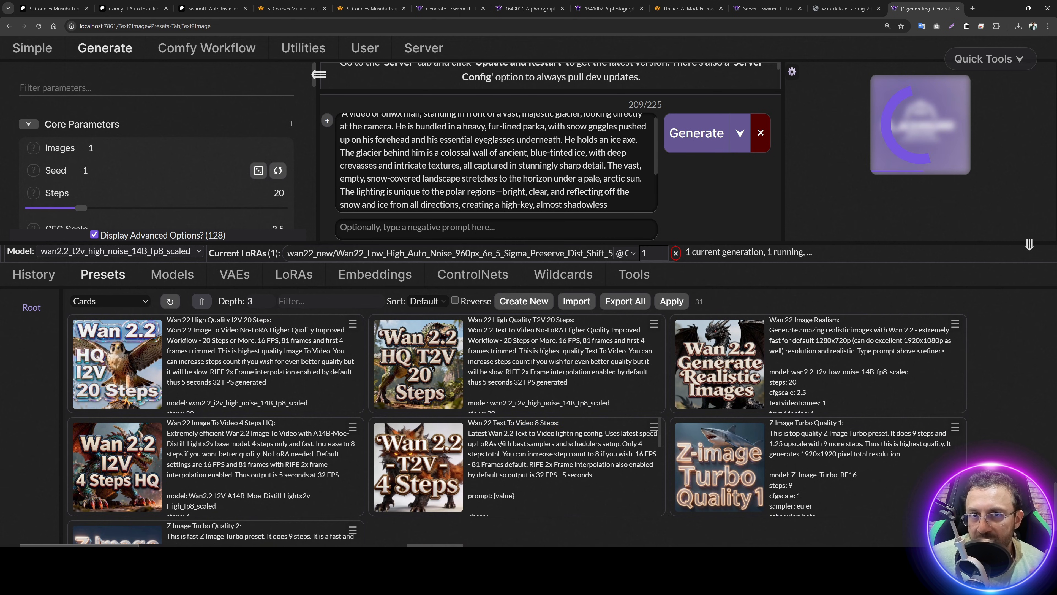
{"action": "scroll", "coordinate": [506, 447], "scroll_direction": "up", "scroll_amount": 1}
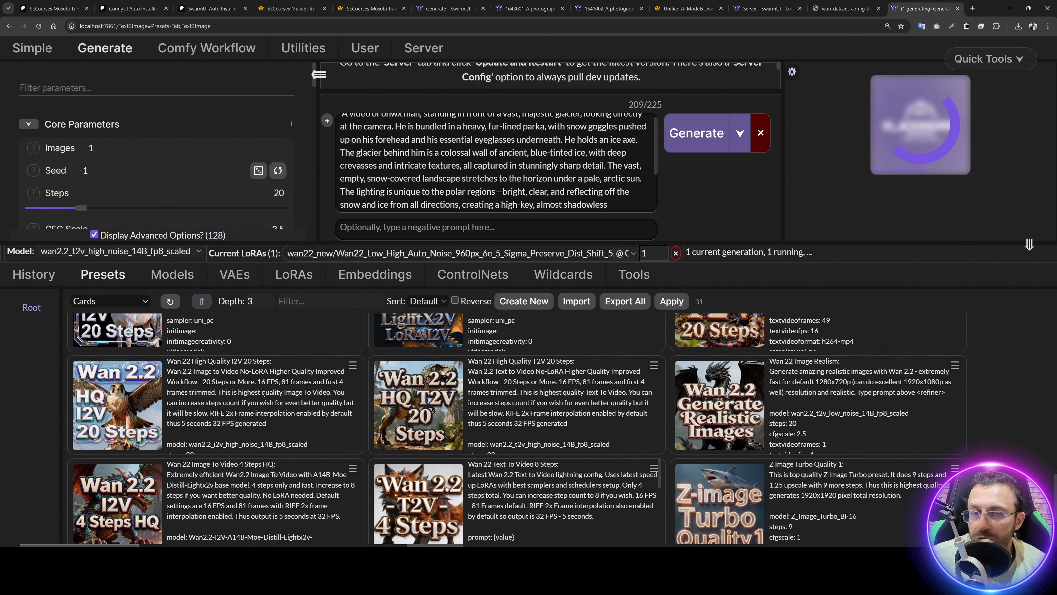
{"action": "scroll", "coordinate": [612, 496], "scroll_direction": "down", "scroll_amount": 2}
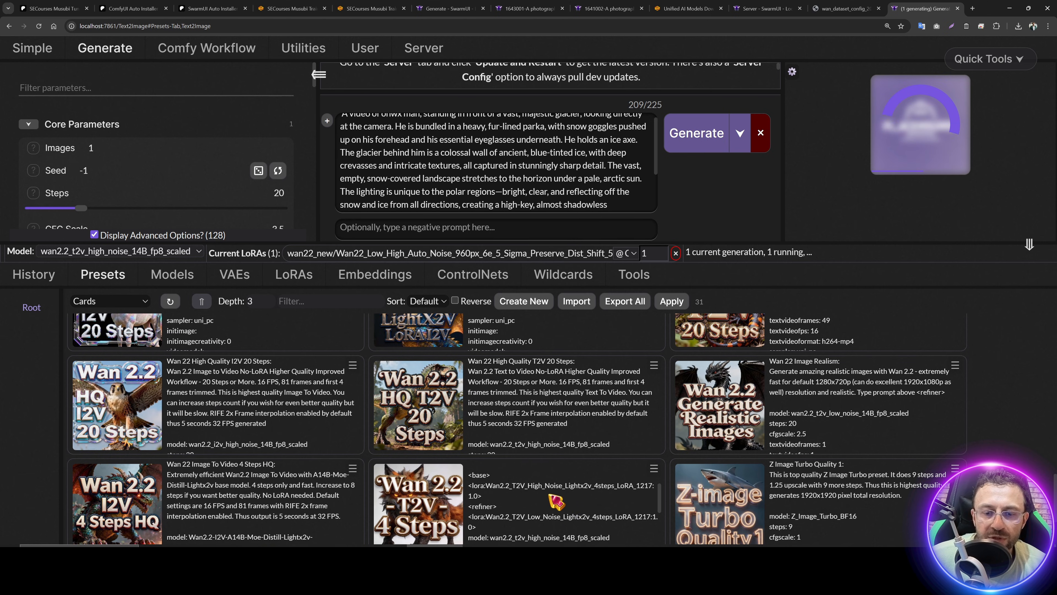
{"action": "scroll", "coordinate": [598, 518], "scroll_direction": "down", "scroll_amount": 2}
{"action": "scroll", "coordinate": [616, 515], "scroll_direction": "up", "scroll_amount": 1}
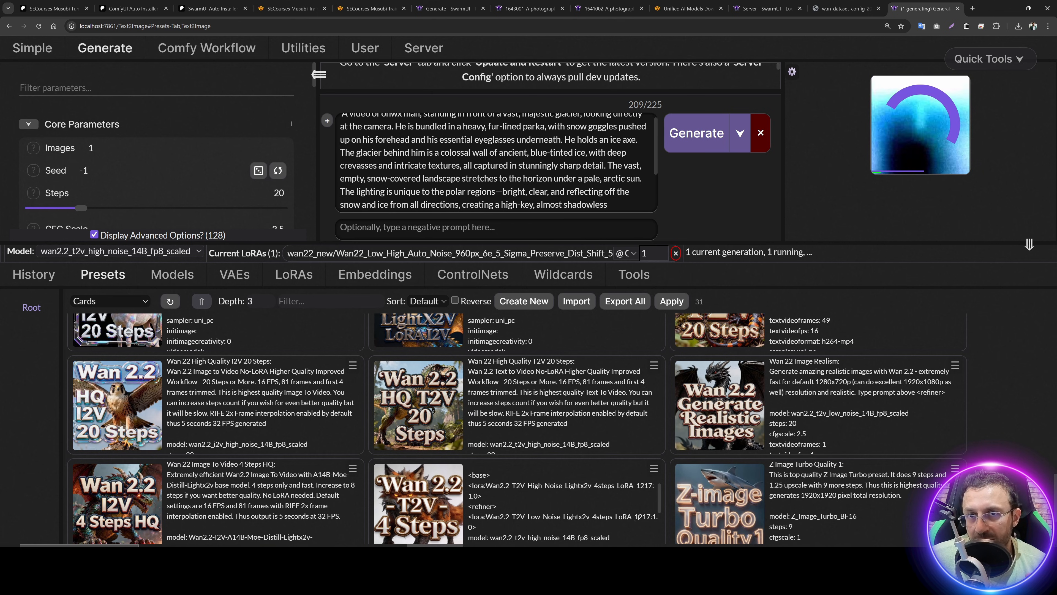
{"action": "scroll", "coordinate": [608, 515], "scroll_direction": "up", "scroll_amount": 3}
{"action": "scroll", "coordinate": [604, 492], "scroll_direction": "up", "scroll_amount": 3}
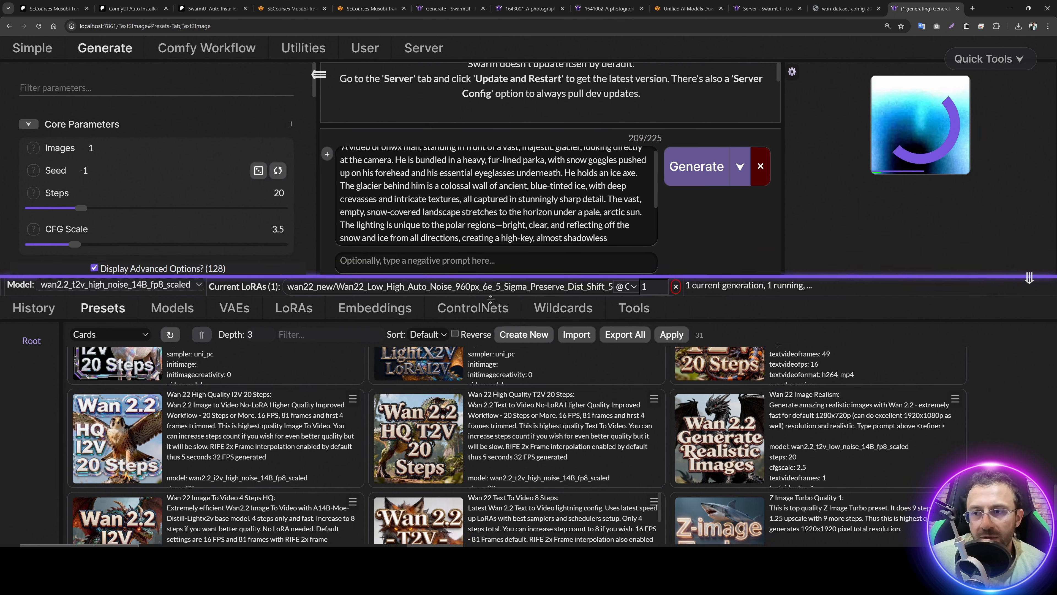
Step: Check the training console and the nvitop GPU monitor, and return to the SwarmUI generation page
{"action": "left_click", "coordinate": [434, 571]}
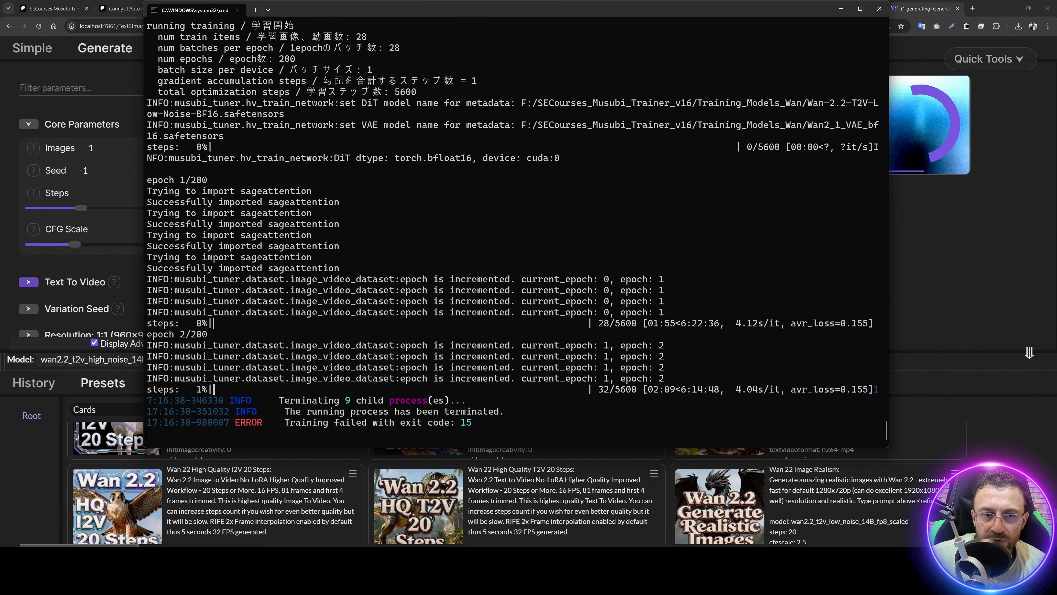
{"action": "left_click", "coordinate": [435, 571]}
{"action": "left_click", "coordinate": [435, 571]}
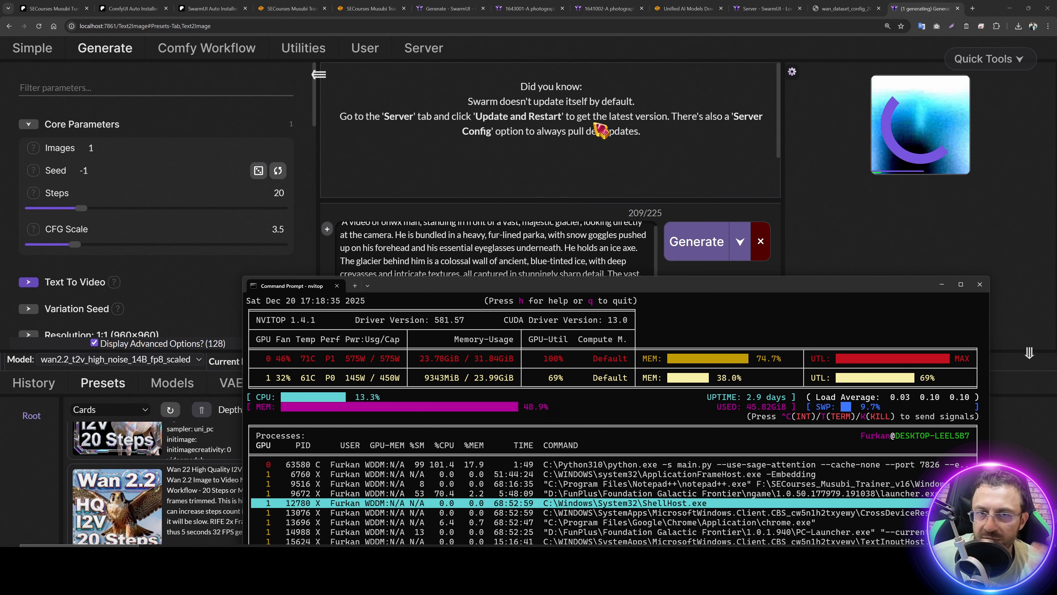
{"action": "left_click", "coordinate": [791, 265]}
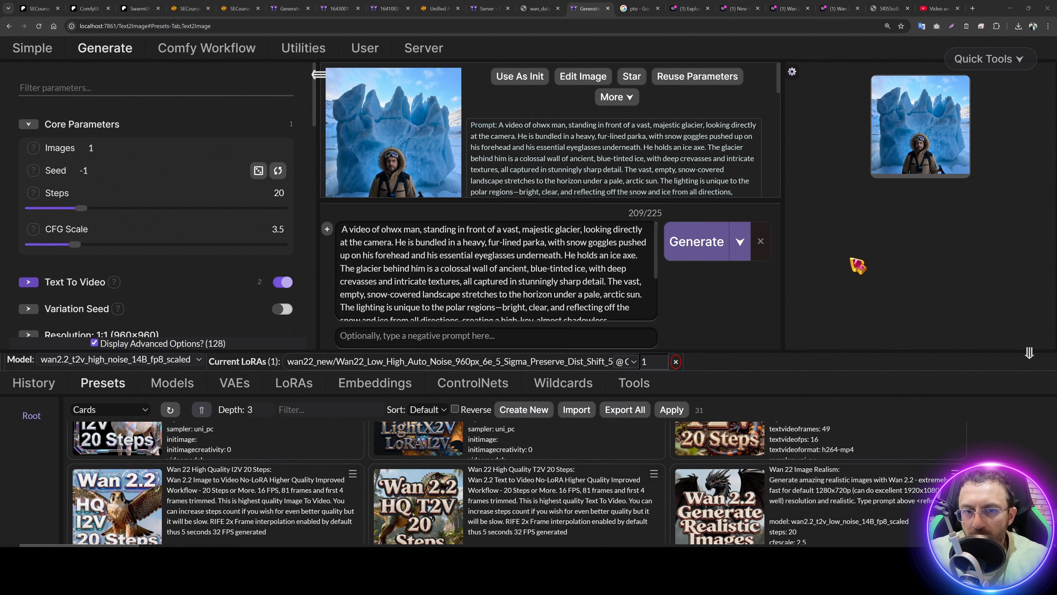
Step: View the finished glacier video at full size, close it and review the prompt text
{"action": "left_click", "coordinate": [929, 157]}
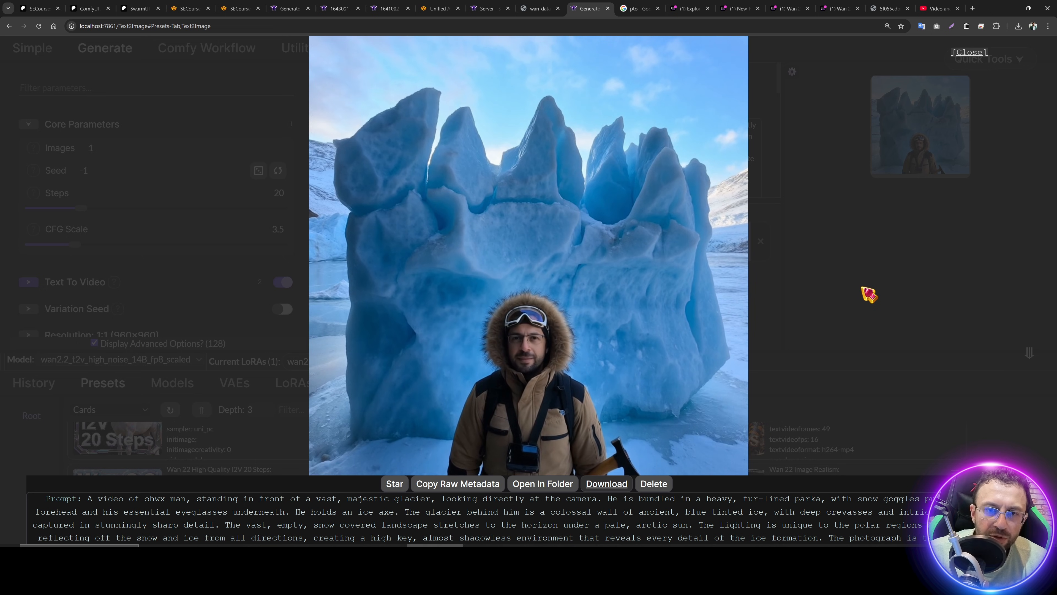
{"action": "left_click", "coordinate": [894, 265]}
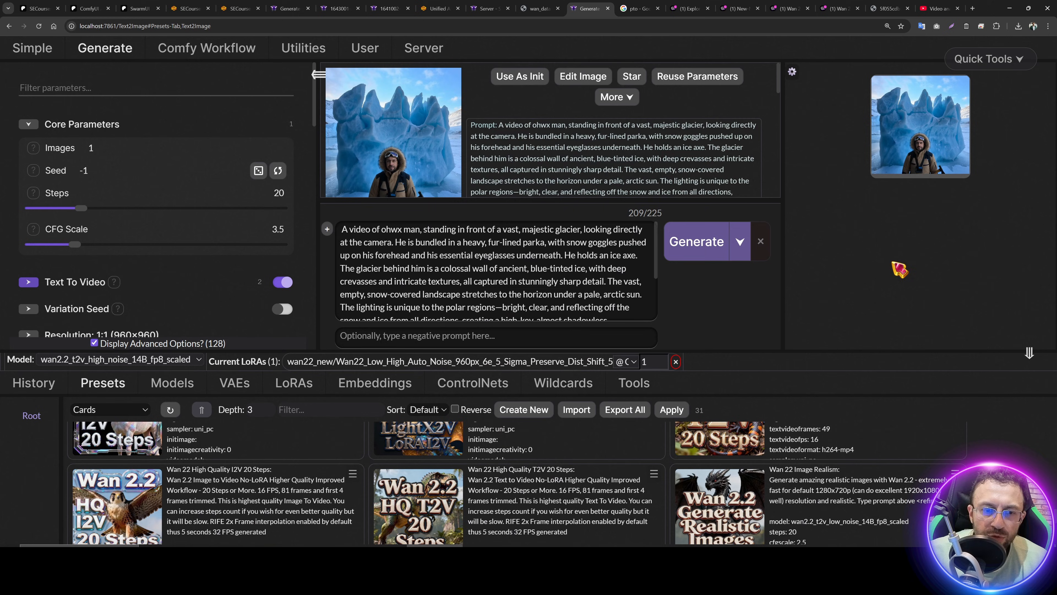
{"action": "left_click", "coordinate": [443, 267]}
{"action": "scroll", "coordinate": [443, 267], "scroll_direction": "down", "scroll_amount": 1}
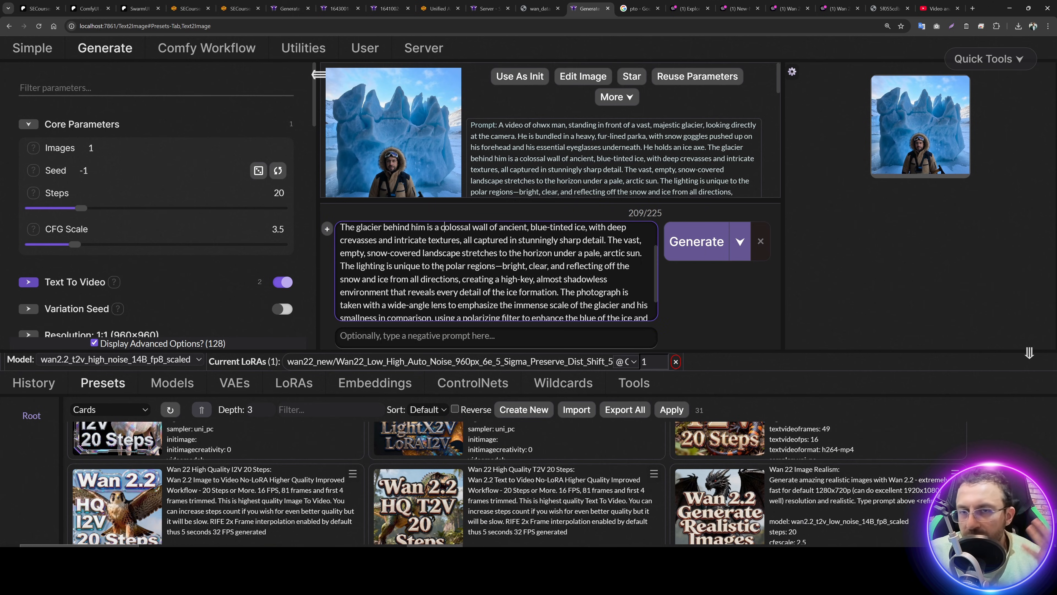
{"action": "scroll", "coordinate": [443, 267], "scroll_direction": "up", "scroll_amount": 1}
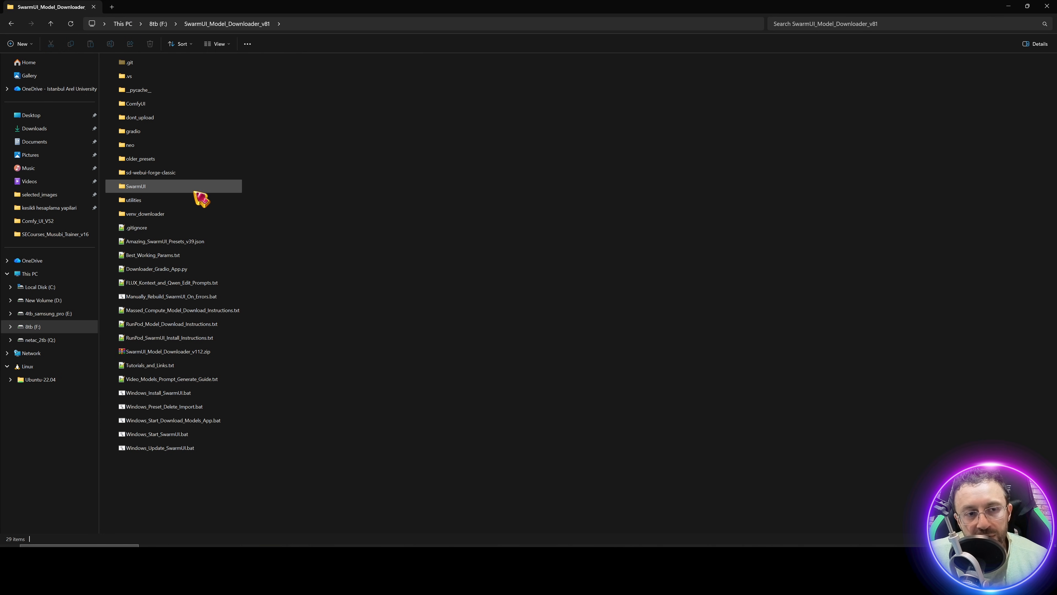
Step: Browse to the raw output folder inside SwarmUI's Output\local folder
{"action": "double_click", "coordinate": [146, 188]}
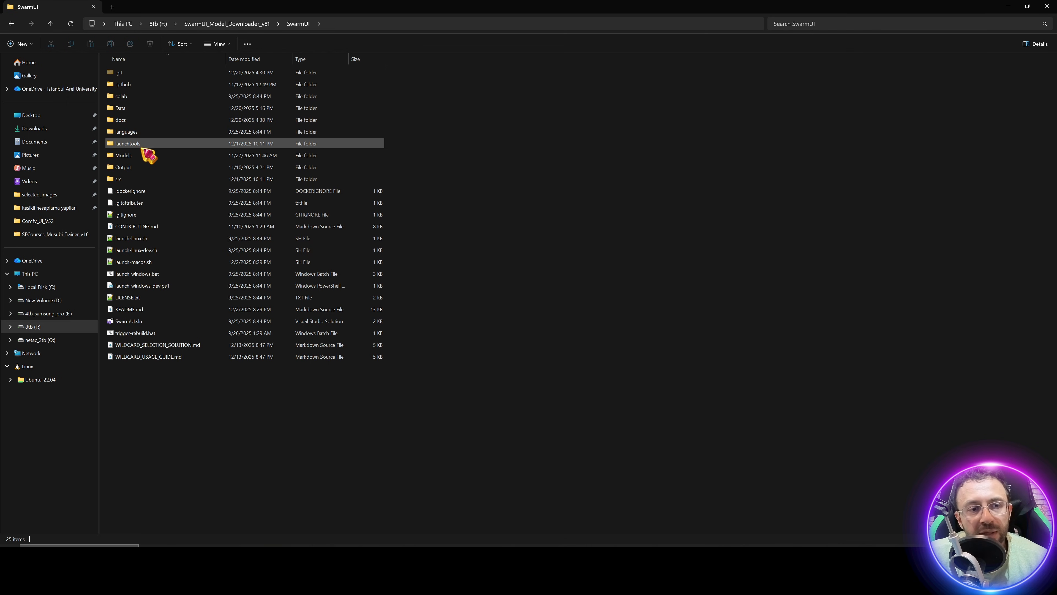
{"action": "double_click", "coordinate": [129, 167]}
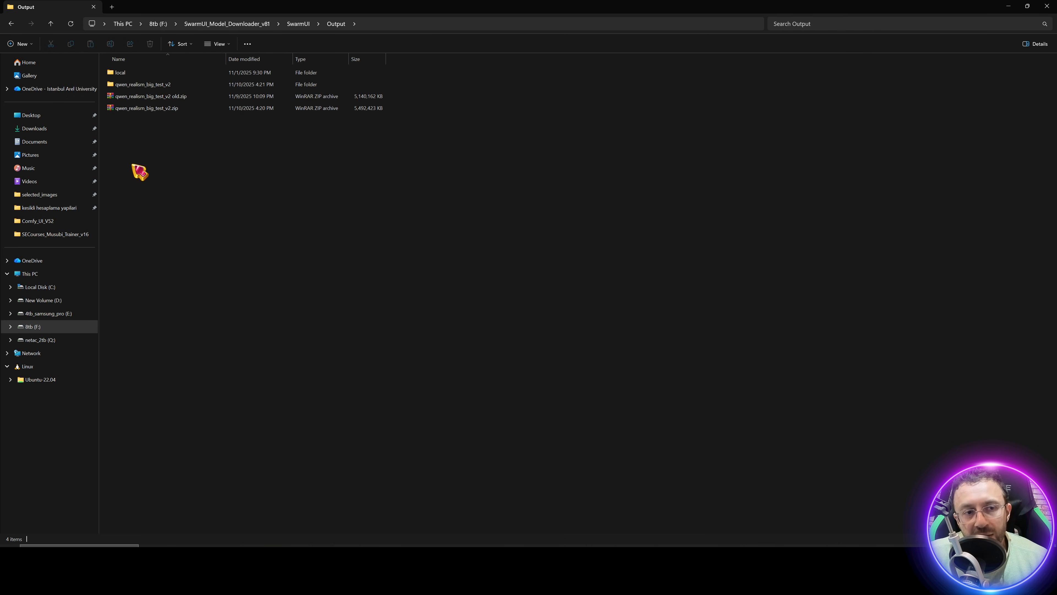
{"action": "double_click", "coordinate": [125, 73]}
{"action": "double_click", "coordinate": [125, 85]}
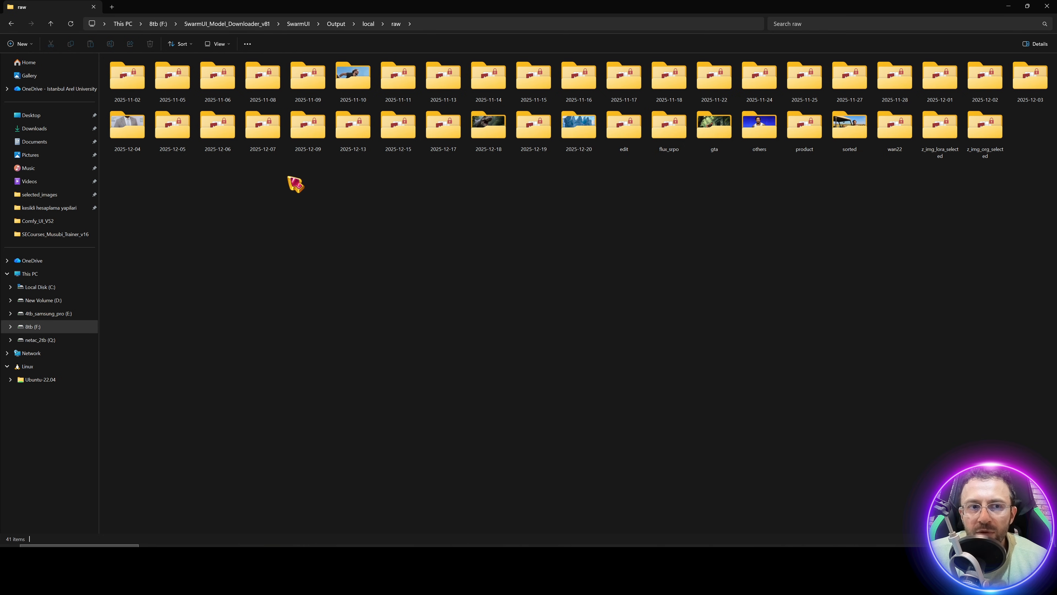
Step: Sort the output folders by date with the newest first and open the 2025-12-20 folder
{"action": "right_click", "coordinate": [194, 174]}
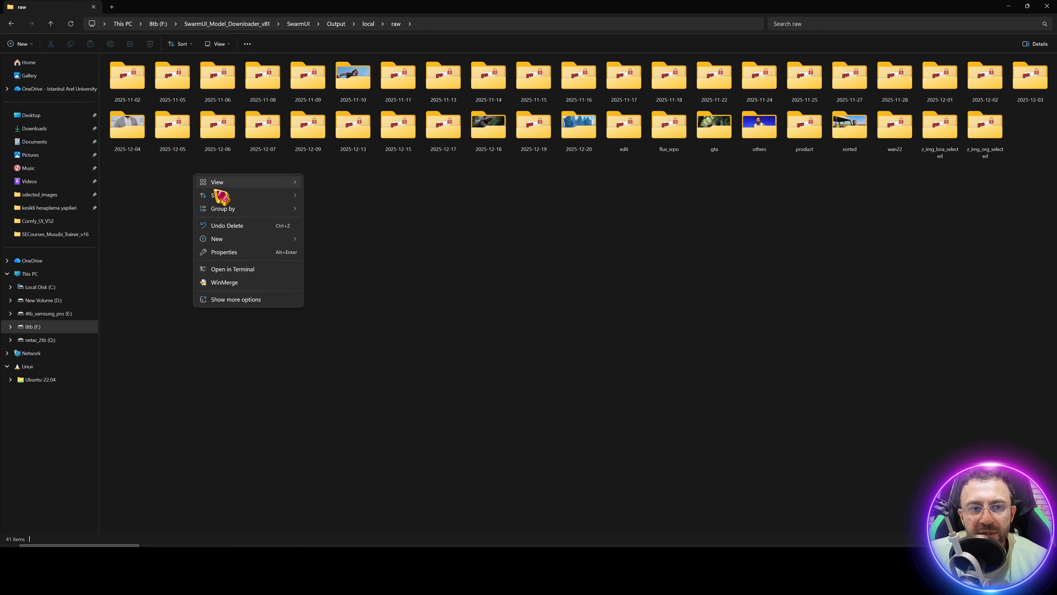
{"action": "mouse_move", "coordinate": [250, 195]}
{"action": "left_click", "coordinate": [344, 211]}
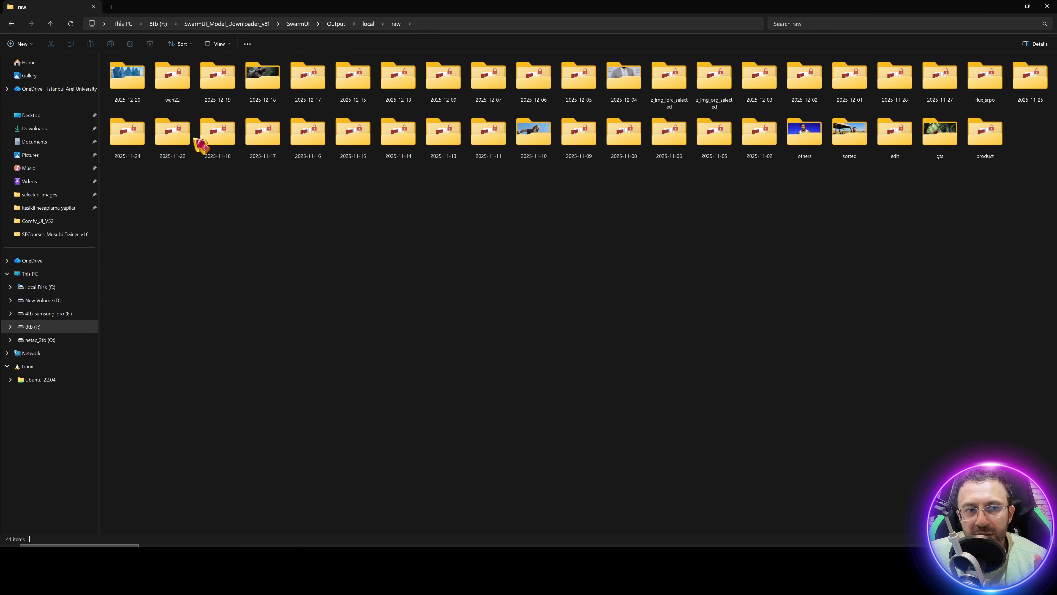
{"action": "double_click", "coordinate": [135, 93]}
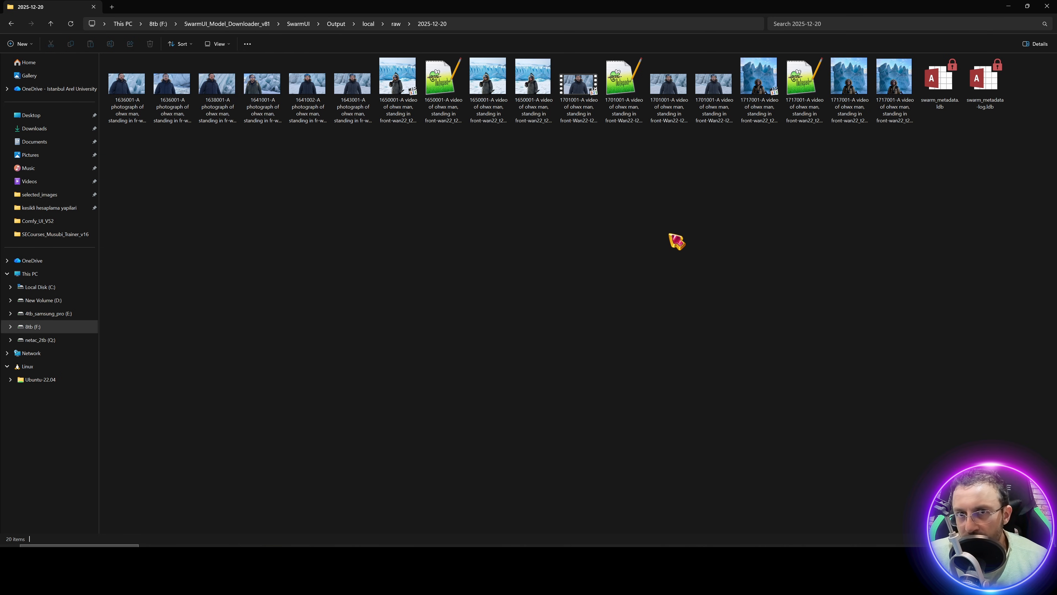
Step: Switch to SwarmUI in the browser and look through the dated subfolders of raw in the image history
{"action": "left_click", "coordinate": [378, 556]}
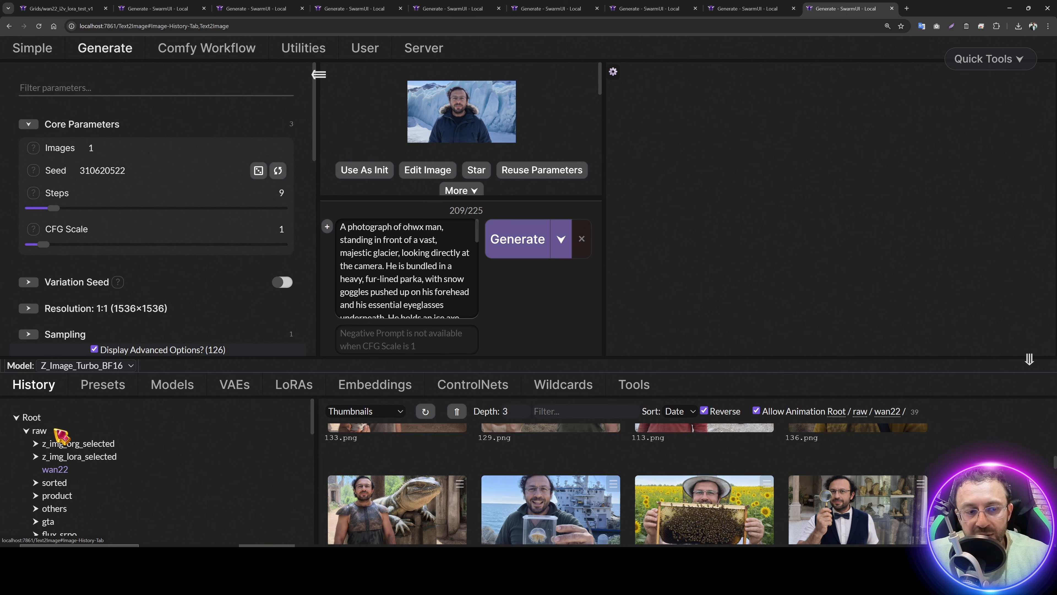
{"action": "left_click", "coordinate": [26, 432]}
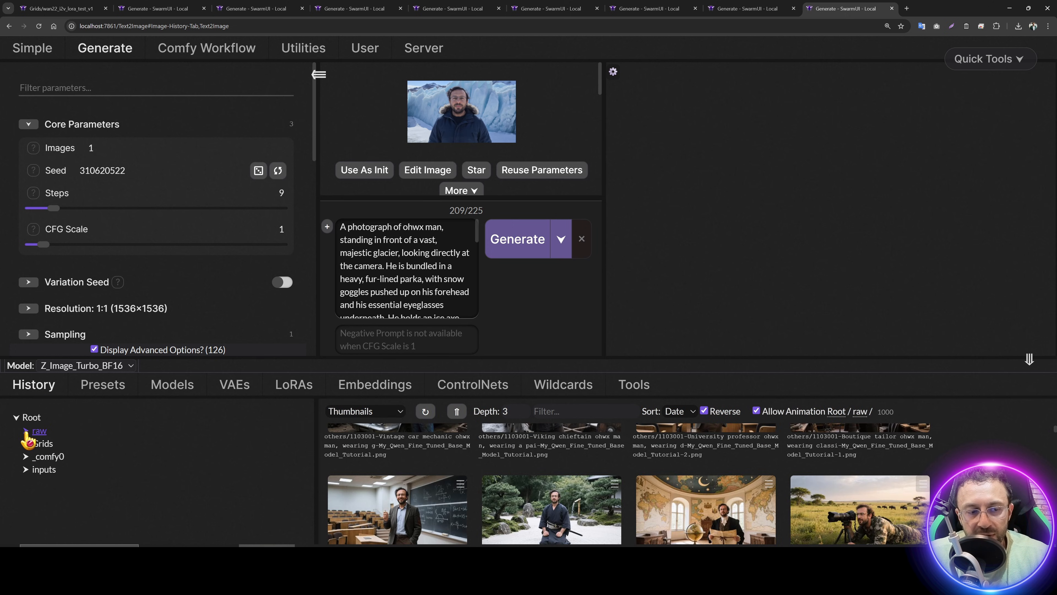
{"action": "left_click", "coordinate": [26, 431]}
{"action": "scroll", "coordinate": [70, 462], "scroll_direction": "down", "scroll_amount": 5}
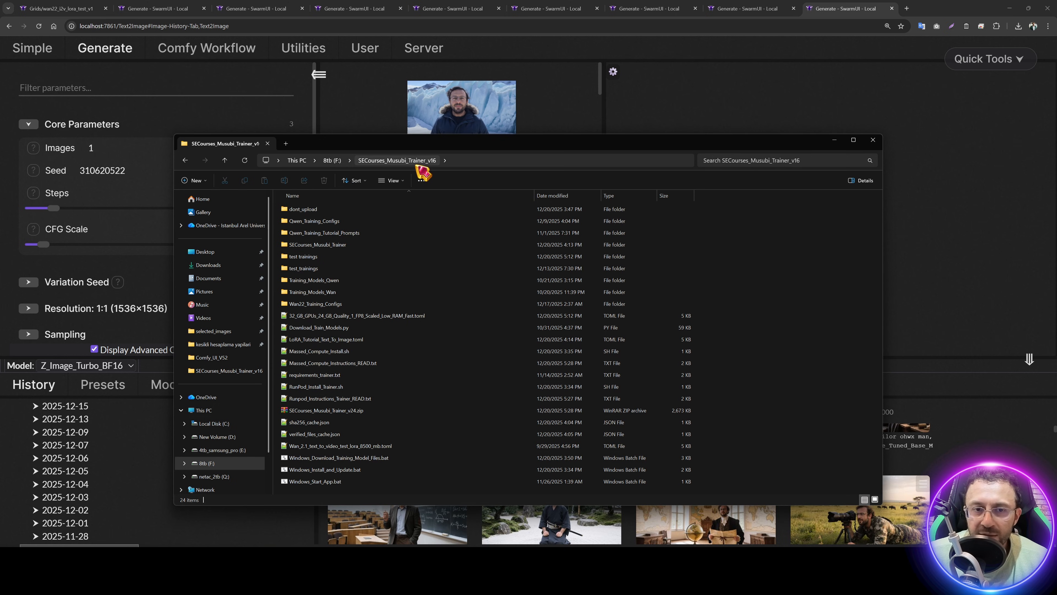
Step: Open the registration link from Massed_Compute_Instructions_READ.txt and view the Massed Compute billing page
{"action": "double_click", "coordinate": [367, 362]}
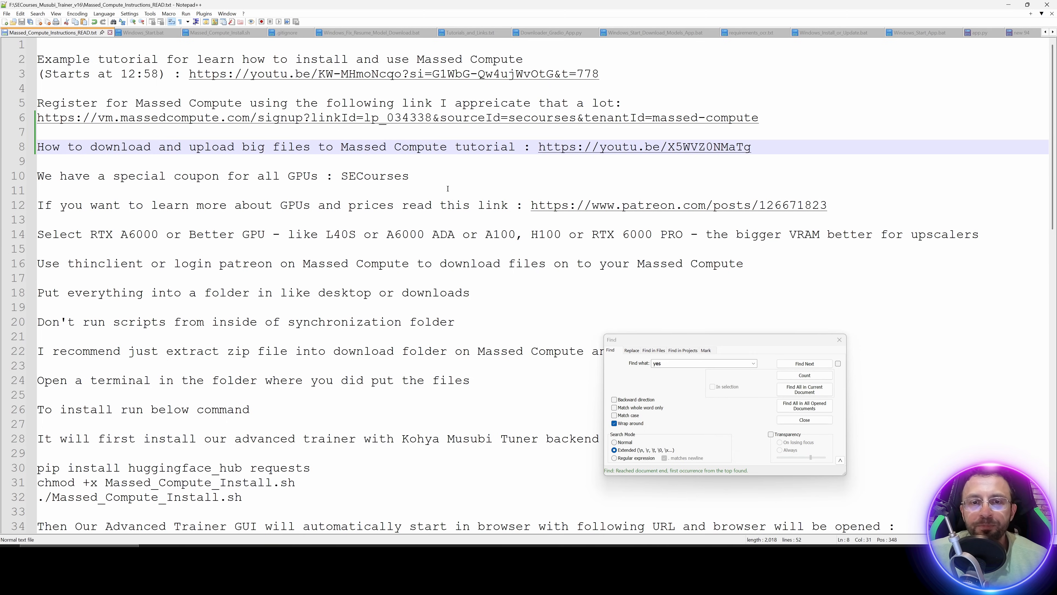
{"action": "left_click", "coordinate": [400, 120]}
{"action": "double_click", "coordinate": [402, 121]}
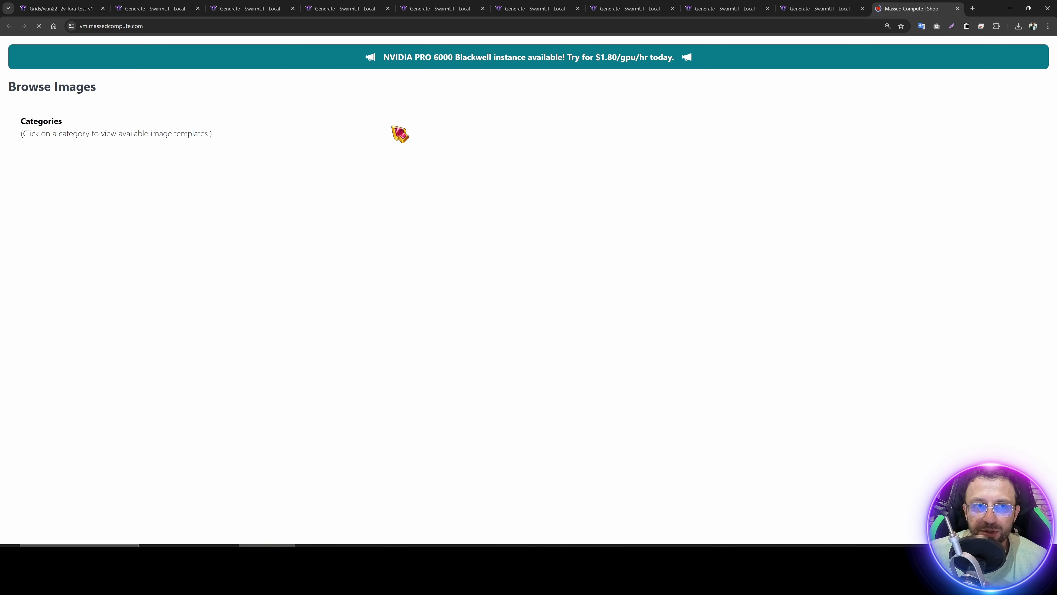
{"action": "left_click", "coordinate": [65, 211]}
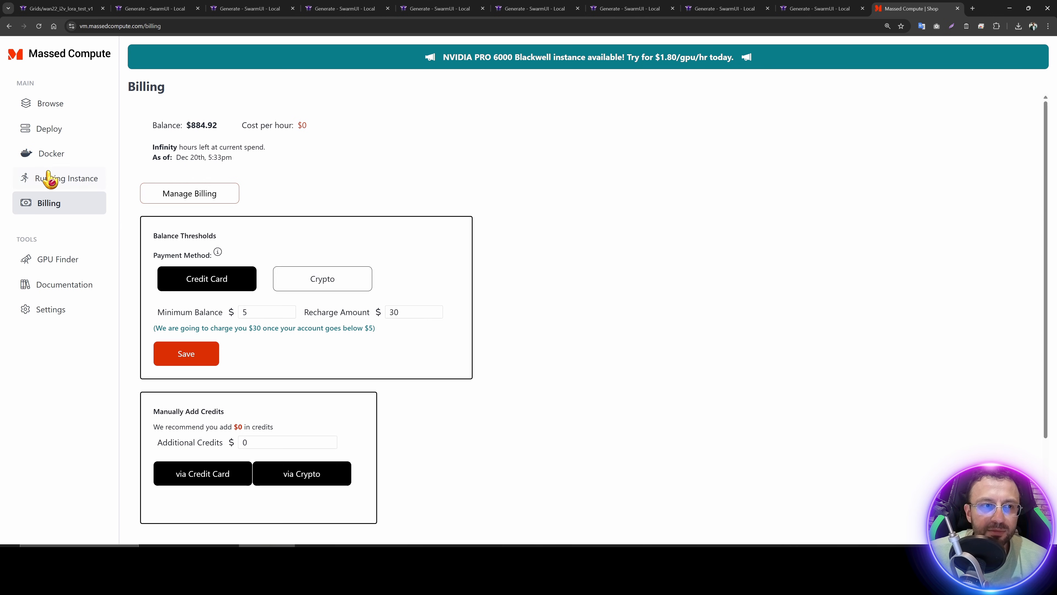
Step: Set up a deployment with the RTX PRO 6000 Blackwell (96GB) GPU, the Creator category and the SECourses image
{"action": "left_click", "coordinate": [63, 134]}
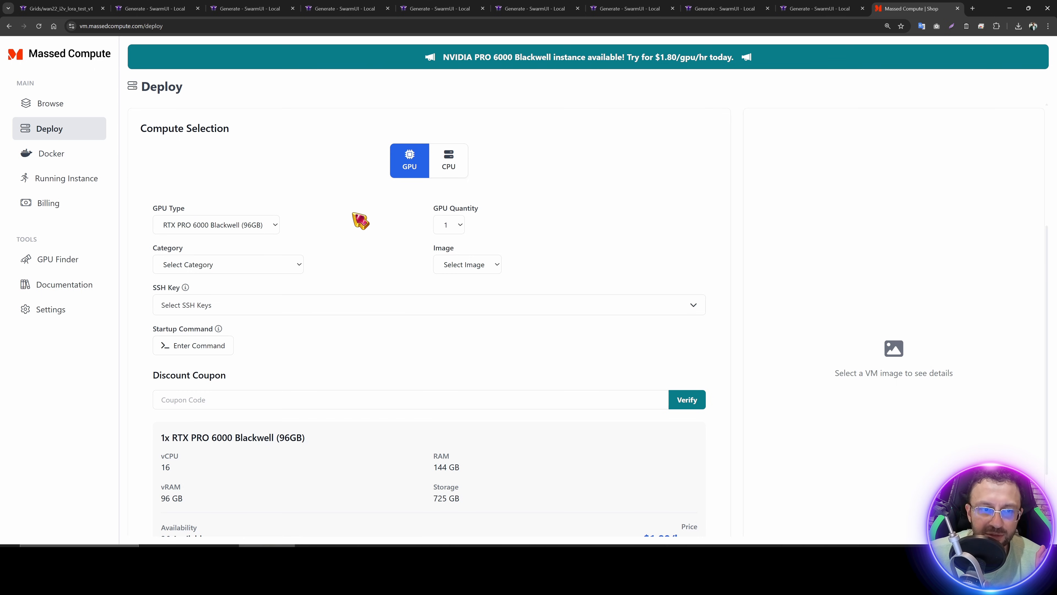
{"action": "scroll", "coordinate": [292, 220], "scroll_direction": "down", "scroll_amount": 1}
{"action": "left_click", "coordinate": [235, 227]}
{"action": "left_click", "coordinate": [196, 266]}
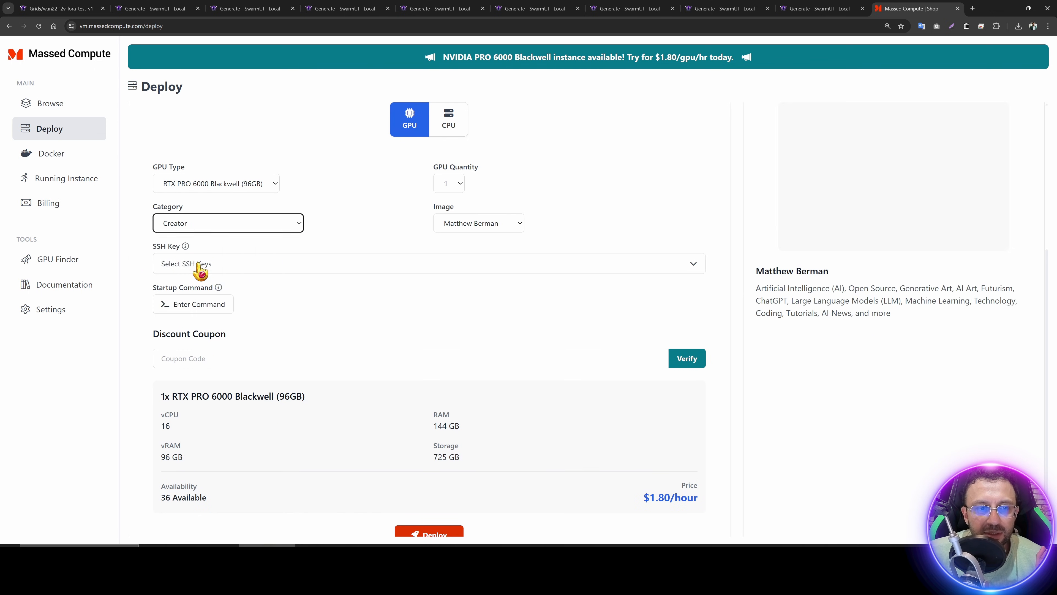
{"action": "left_click", "coordinate": [488, 223]}
{"action": "left_click", "coordinate": [474, 331]}
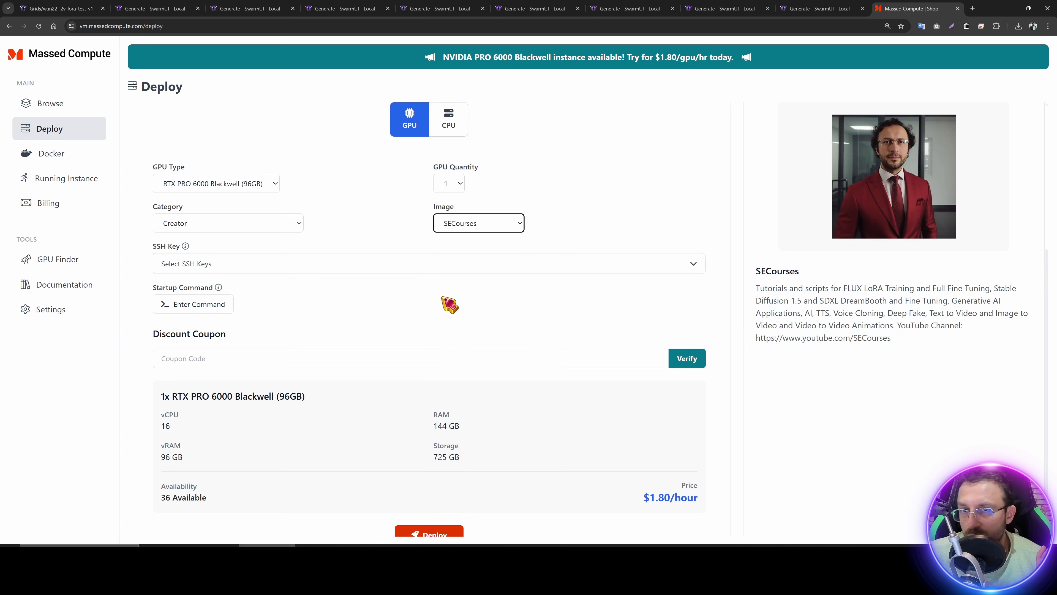
Step: Enter SECourses as the discount coupon and review the instance's specifications and hourly price
{"action": "scroll", "coordinate": [448, 303], "scroll_direction": "down", "scroll_amount": 1}
{"action": "left_click", "coordinate": [205, 305]}
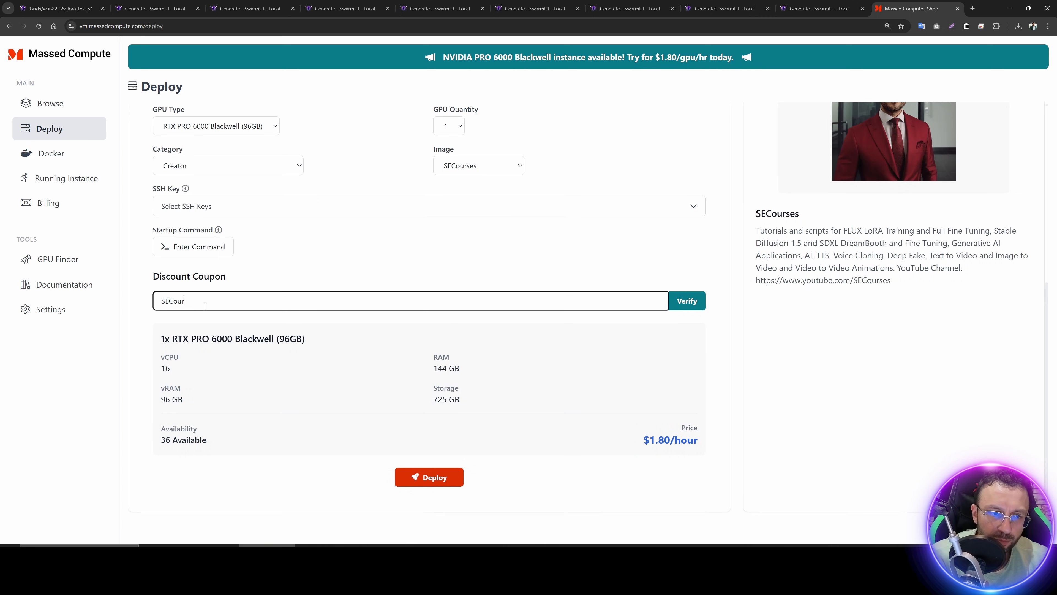
{"action": "key", "text": "ctrl+plus"}
{"action": "key", "text": "ctrl+plus"}
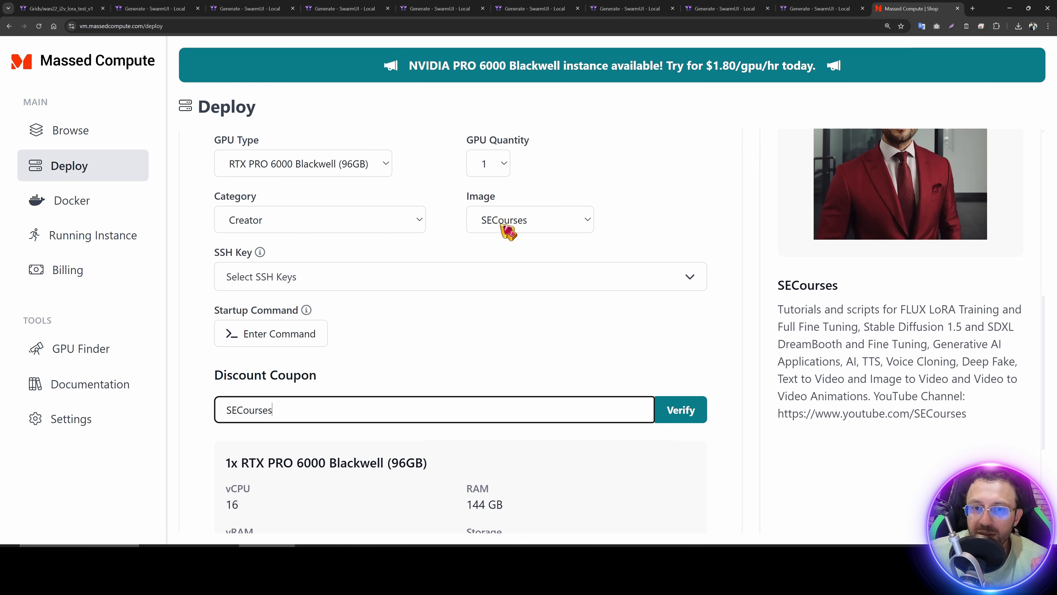
{"action": "scroll", "coordinate": [354, 359], "scroll_direction": "down", "scroll_amount": 2}
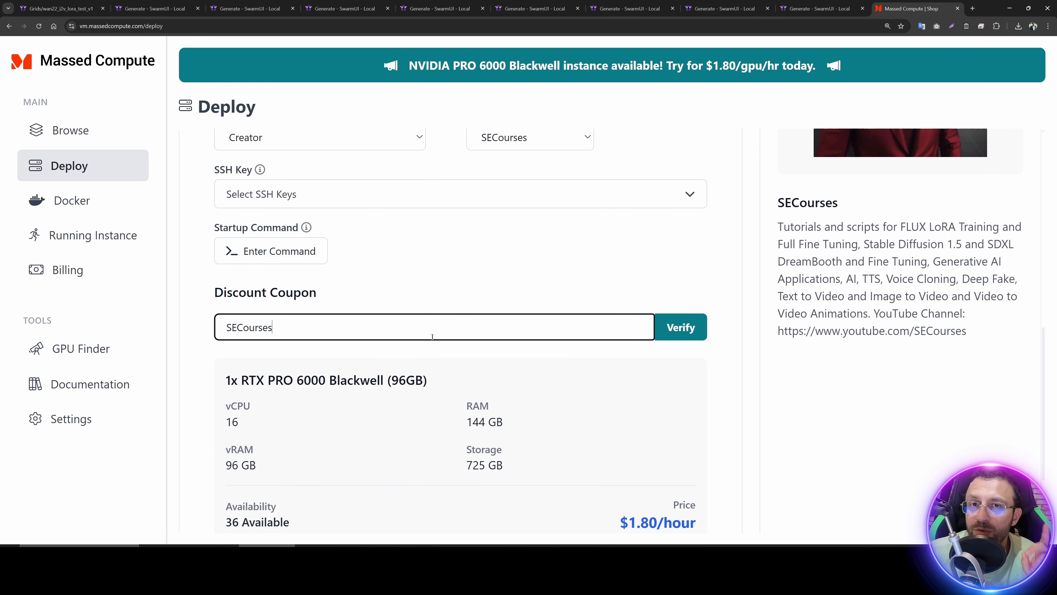
{"action": "scroll", "coordinate": [433, 336], "scroll_direction": "down", "scroll_amount": 3}
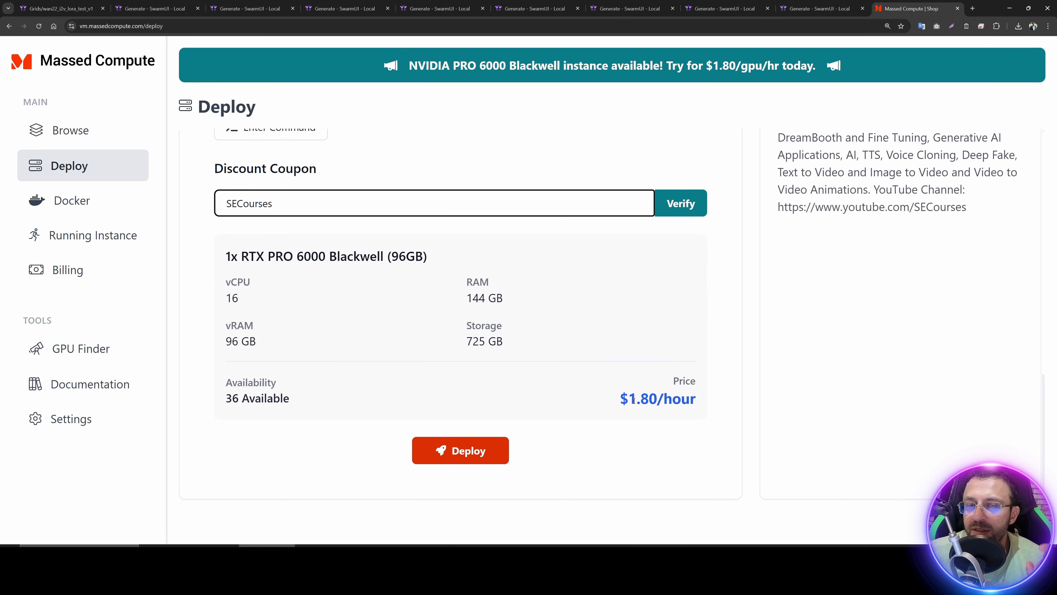
Step: Verify the SECourses discount coupon for the RTX PRO 6000 Blackwell (96GB) deployment
{"action": "scroll", "coordinate": [331, 260], "scroll_direction": "up", "scroll_amount": 7}
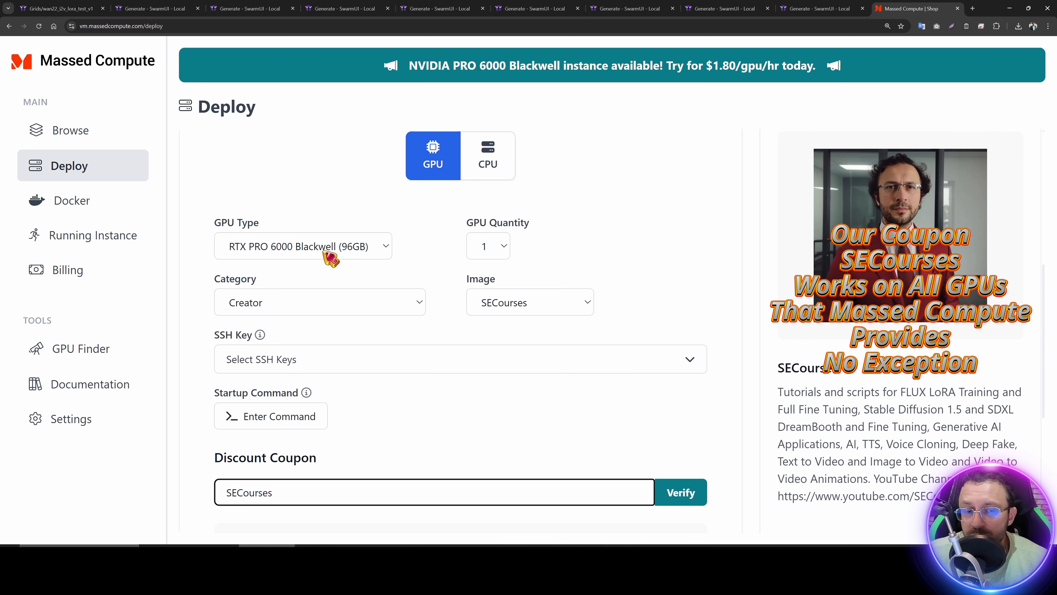
{"action": "scroll", "coordinate": [662, 417], "scroll_direction": "down", "scroll_amount": 7}
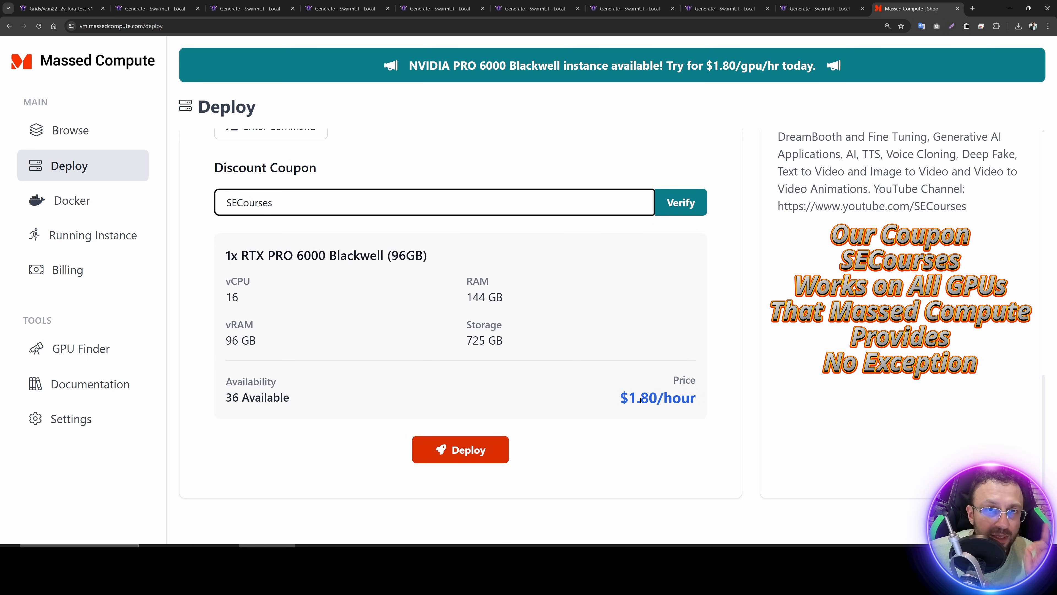
{"action": "left_click", "coordinate": [681, 203]}
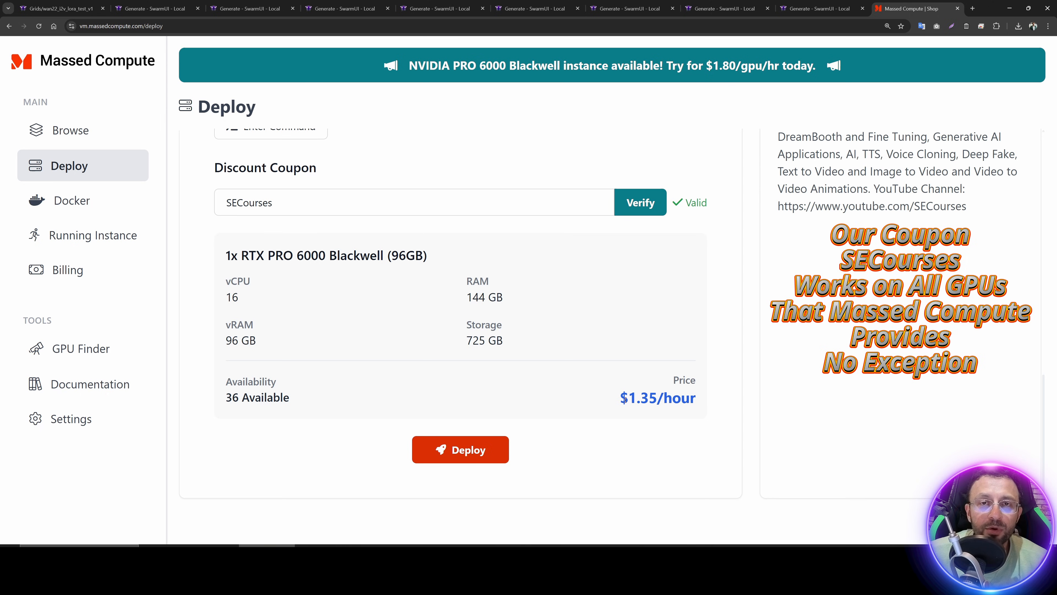
Step: Change the deployment's GPU type to H200 NVL (141GB) and verify the SECourses coupon for it
{"action": "scroll", "coordinate": [339, 366], "scroll_direction": "up", "scroll_amount": 9}
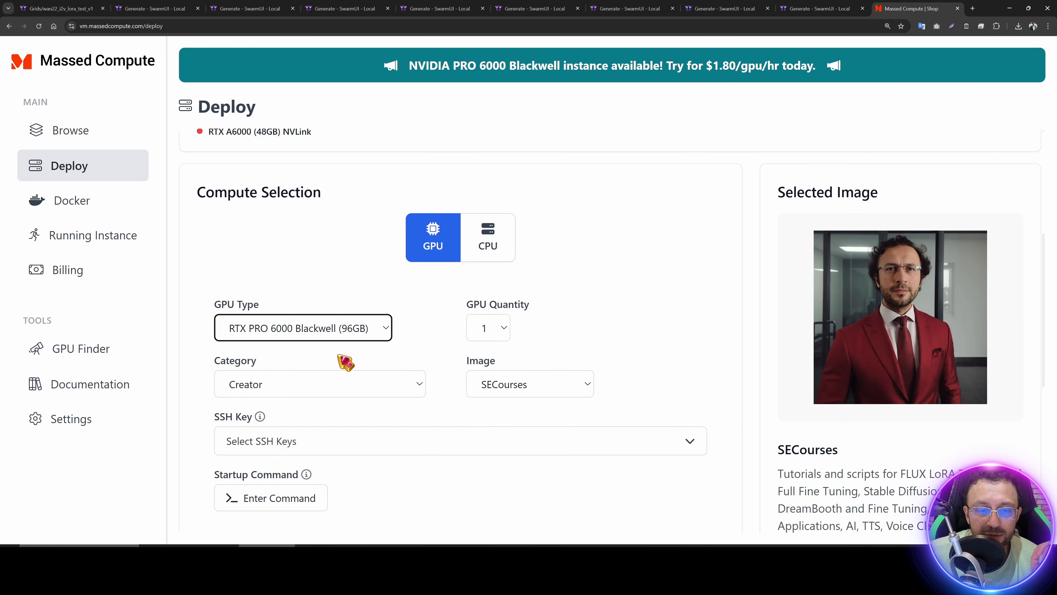
{"action": "left_click", "coordinate": [290, 329]}
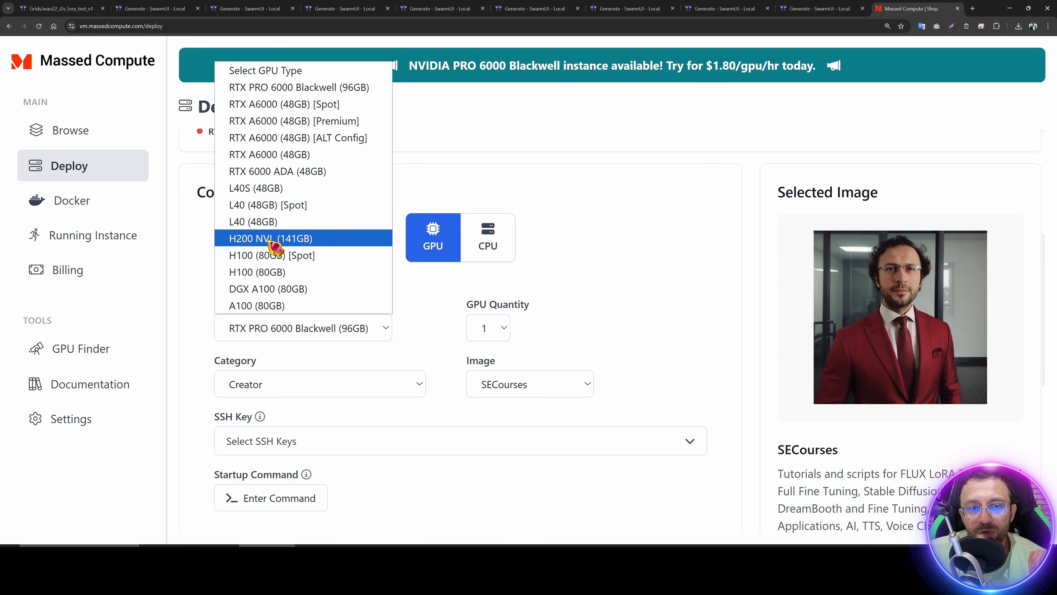
{"action": "left_click", "coordinate": [284, 240]}
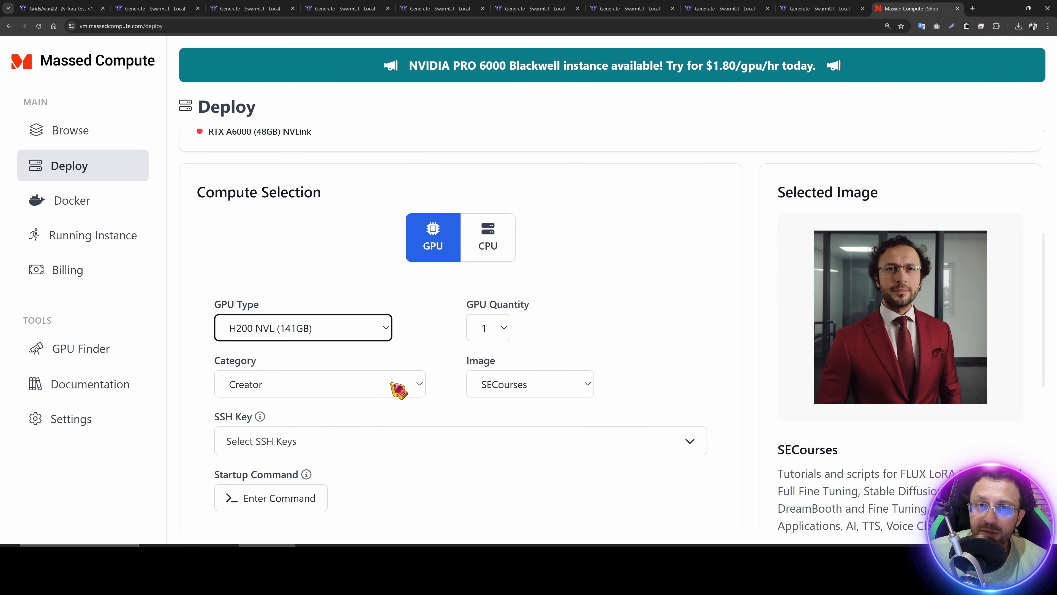
{"action": "scroll", "coordinate": [395, 392], "scroll_direction": "down", "scroll_amount": 10}
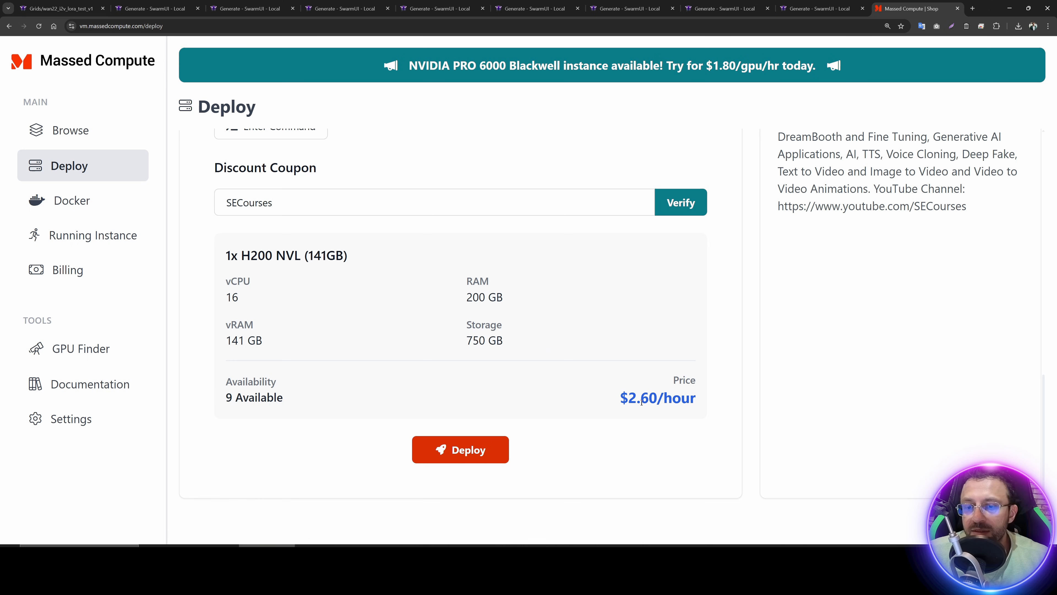
{"action": "left_click", "coordinate": [683, 202]}
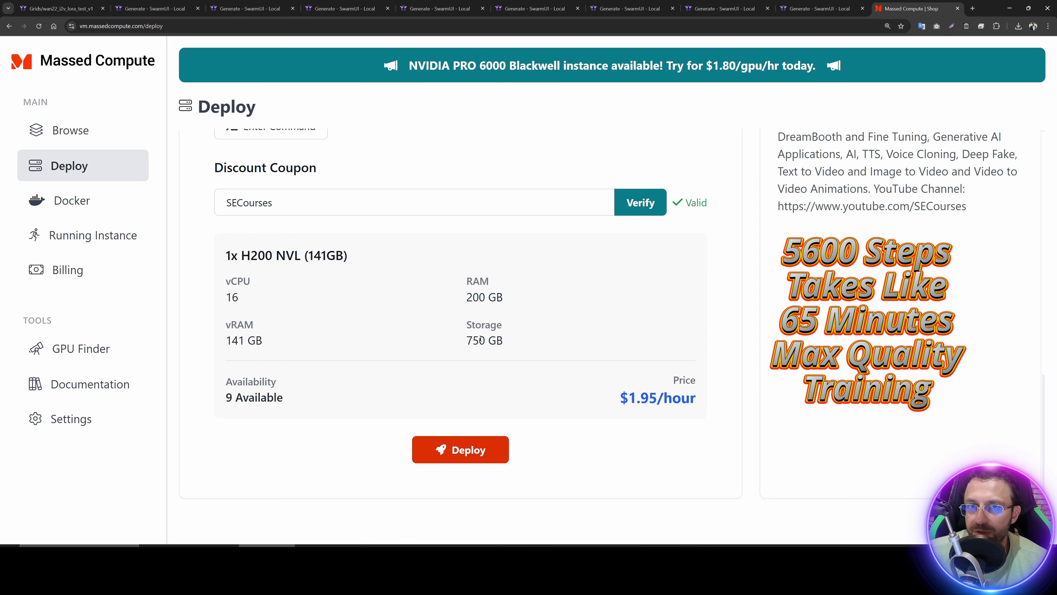
Step: Check the H200 NVL configuration with the SECourses image and deploy the instance
{"action": "scroll", "coordinate": [481, 338], "scroll_direction": "up", "scroll_amount": 8}
{"action": "scroll", "coordinate": [448, 325], "scroll_direction": "down", "scroll_amount": 4}
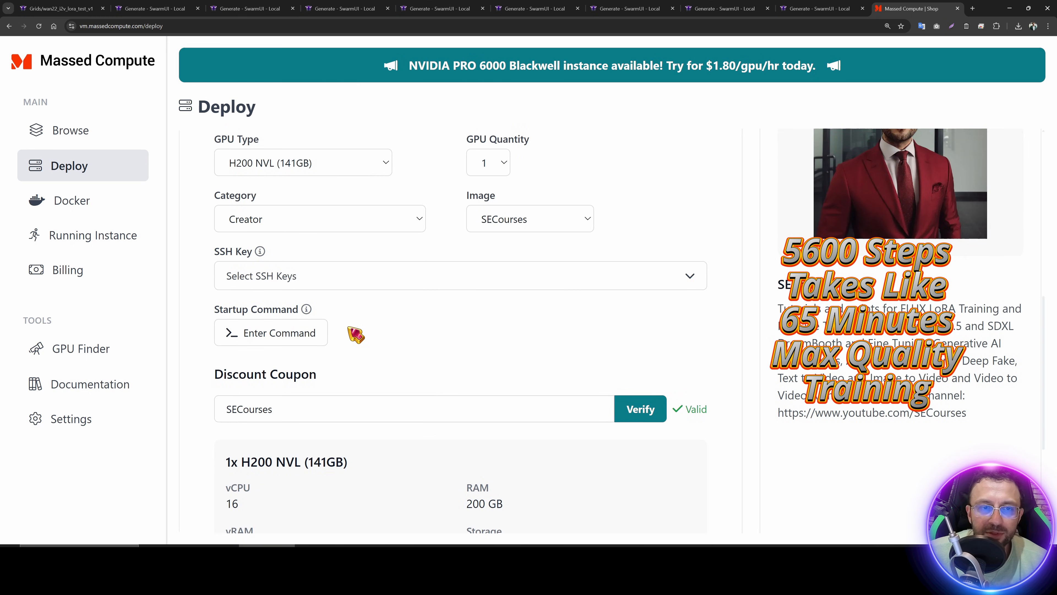
{"action": "scroll", "coordinate": [427, 357], "scroll_direction": "down", "scroll_amount": 5}
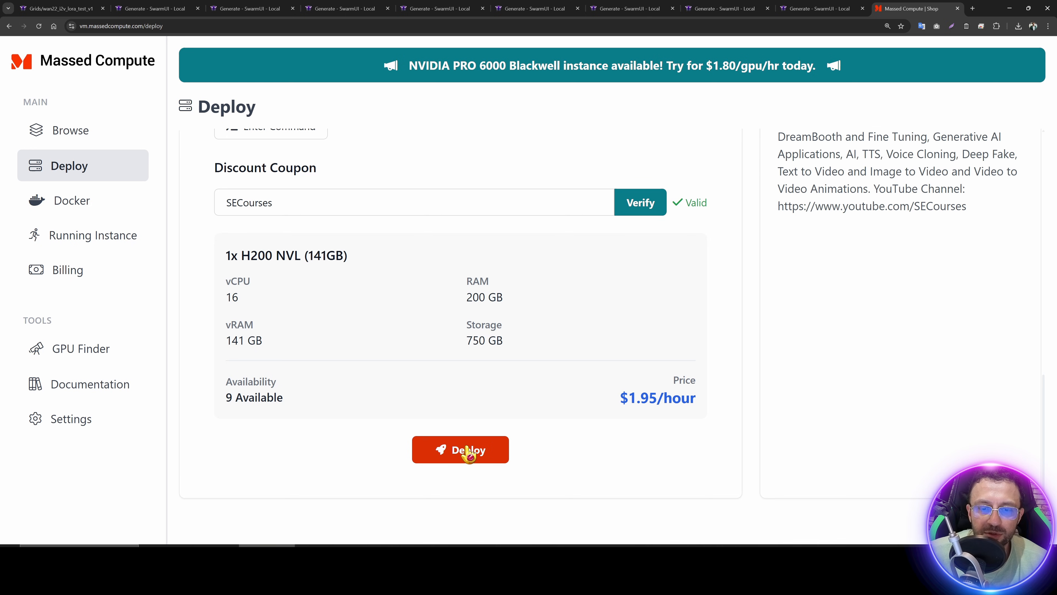
{"action": "left_click", "coordinate": [469, 454]}
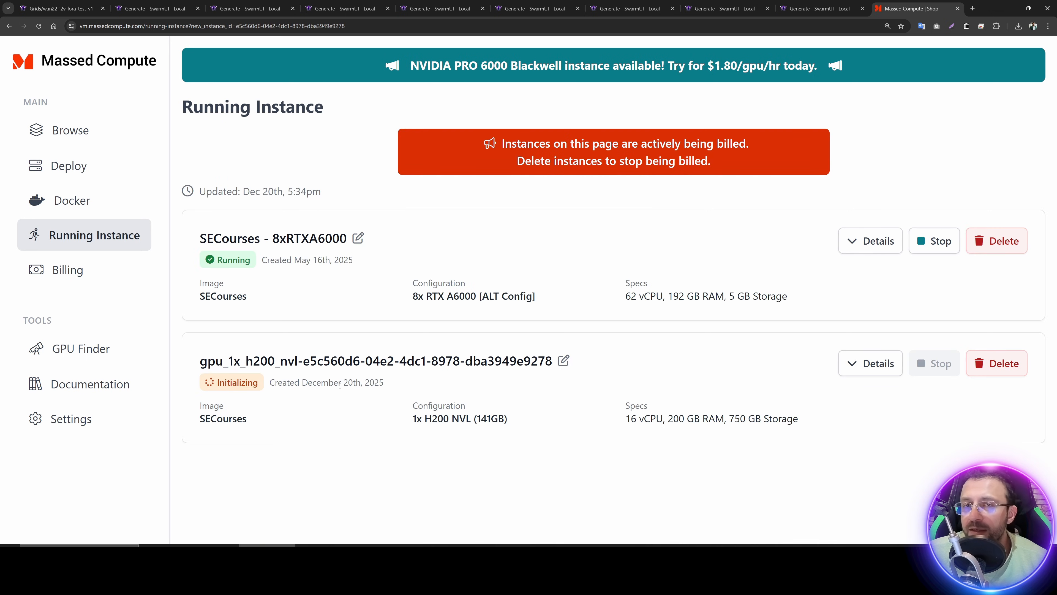
Step: Expand the new H200 instance's details, follow the ThinLinc client link and download the Windows Intel/AMD x86 client
{"action": "left_click", "coordinate": [855, 365]}
{"action": "scroll", "coordinate": [507, 441], "scroll_direction": "down", "scroll_amount": 4}
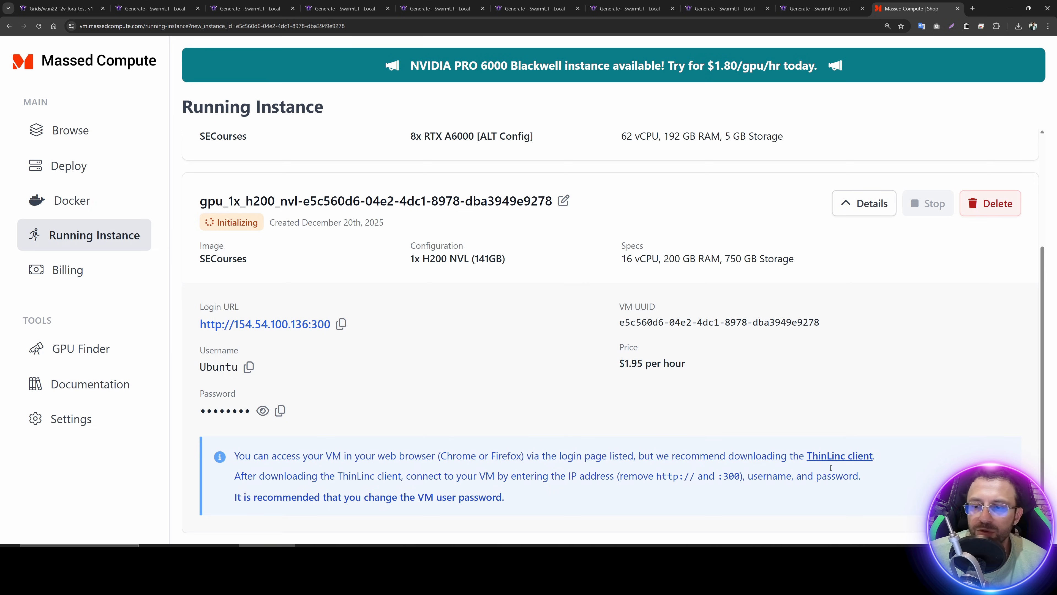
{"action": "left_click", "coordinate": [837, 458]}
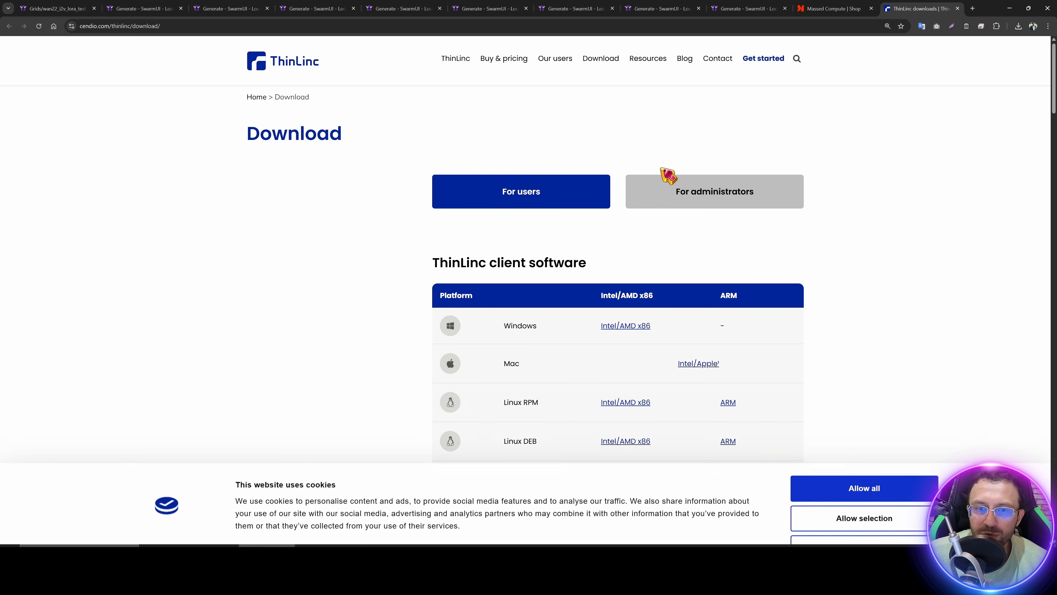
{"action": "left_click", "coordinate": [631, 329]}
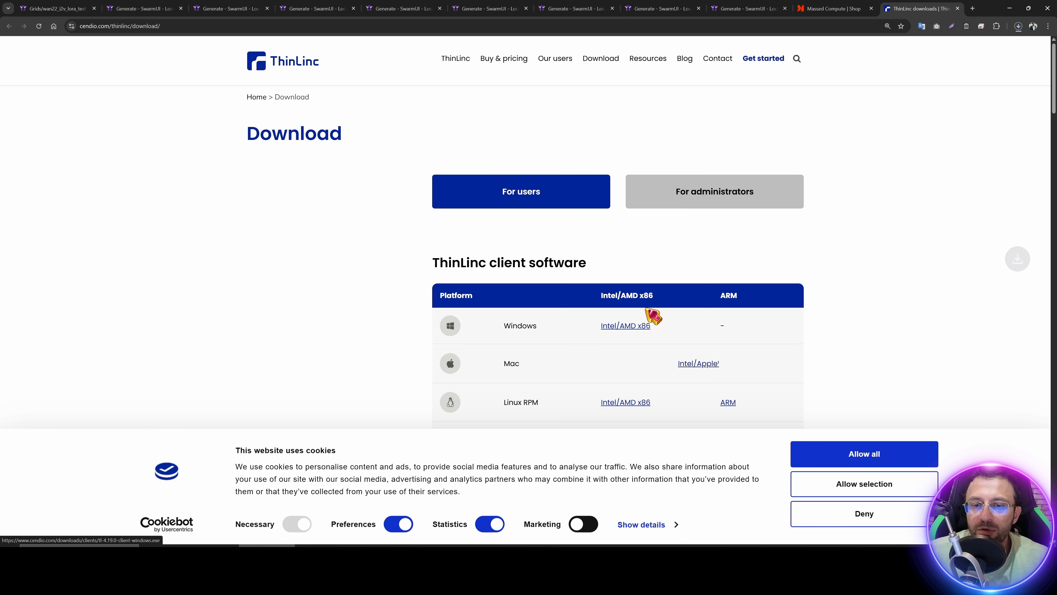
{"action": "left_click", "coordinate": [1018, 26]}
Step: Launch the ThinLinc client and review the exported drive E:\Mass_Compute_Shared_Folder and its permission in the local device options
{"action": "key", "text": "super"}
{"action": "type", "text": "thinlinc client"}
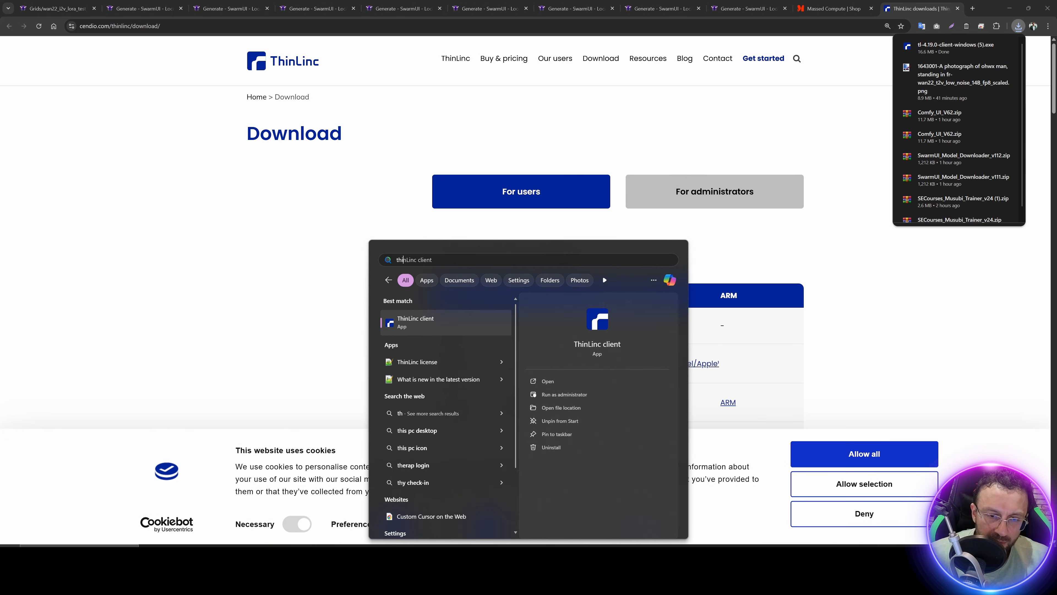
{"action": "key", "text": "Return"}
{"action": "left_click", "coordinate": [600, 323]}
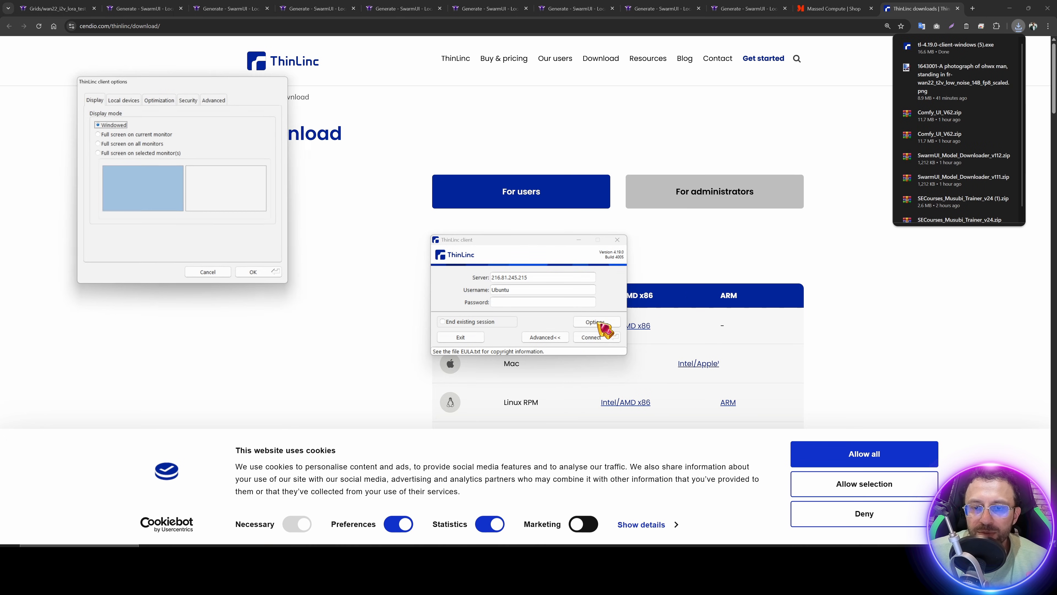
{"action": "left_click", "coordinate": [127, 100]}
{"action": "left_click_drag", "start_coordinate": [145, 82], "coordinate": [270, 160]}
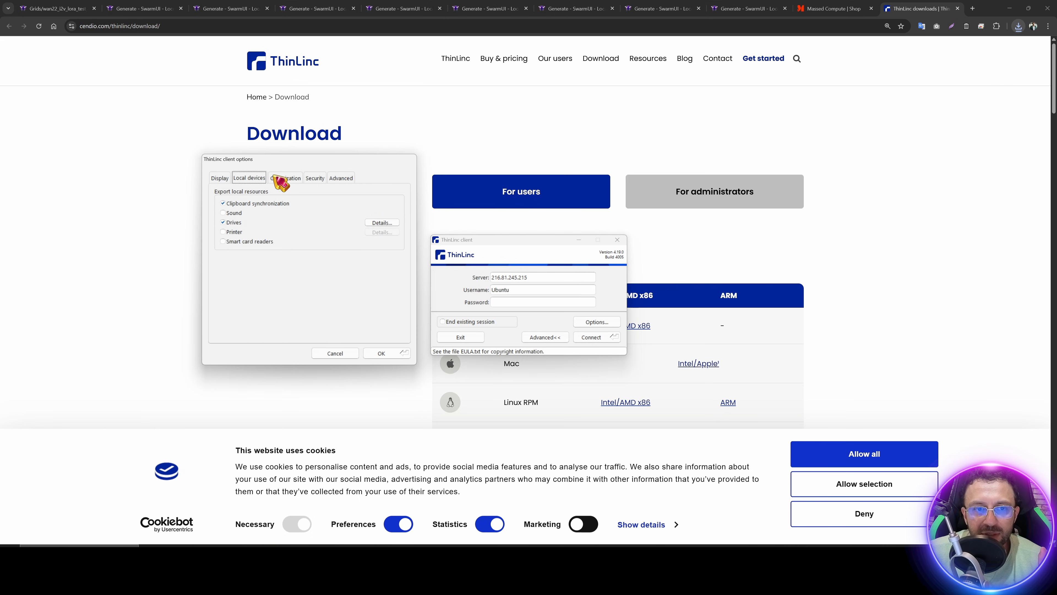
{"action": "left_click", "coordinate": [374, 224]}
{"action": "left_click", "coordinate": [143, 113]}
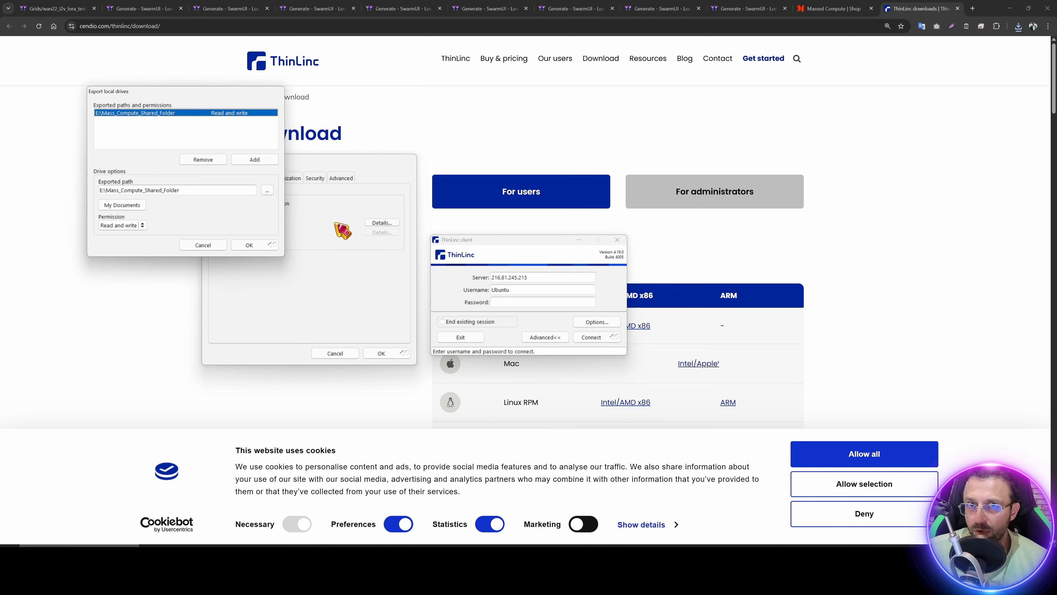
{"action": "left_click", "coordinate": [249, 245]}
{"action": "left_click", "coordinate": [336, 354]}
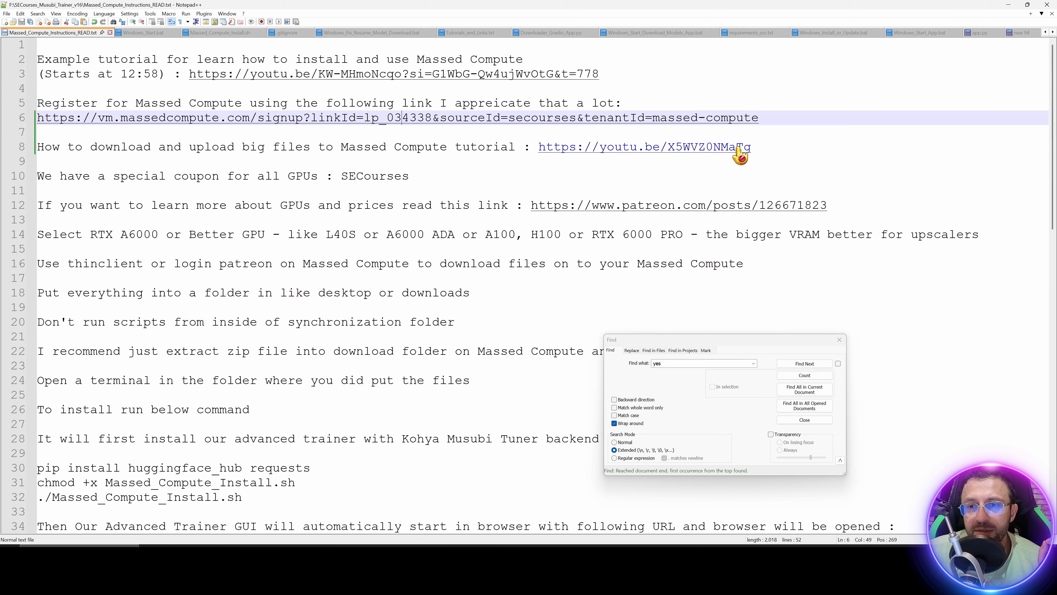
Step: Highlight the line linking the big-file download and upload tutorial in Massed_Compute_Instructions_READ.txt
{"action": "left_click_drag", "start_coordinate": [740, 151], "coordinate": [29, 143]}
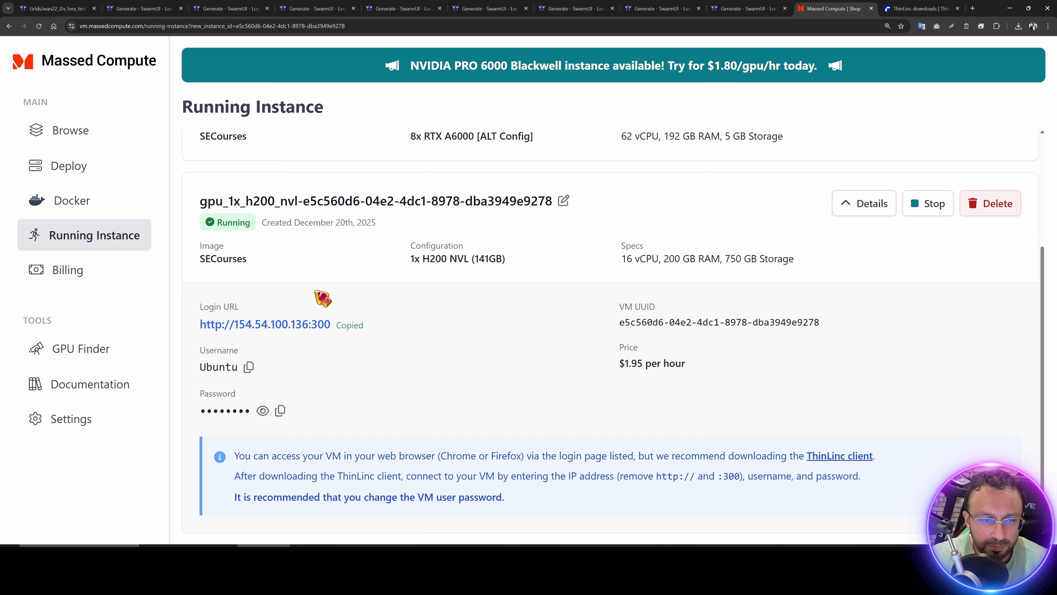
Step: Relaunch the ThinLinc client and set the server to 154.54.100.136 with the username Ubuntu from the instance details
{"action": "left_click", "coordinate": [343, 327]}
{"action": "key", "text": "super"}
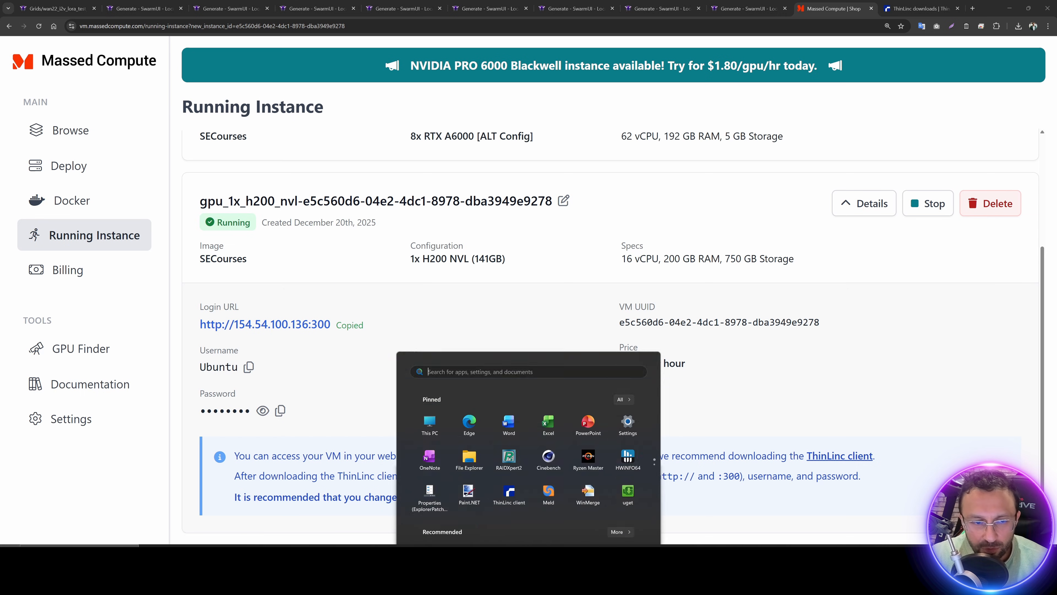
{"action": "type", "text": "thi"}
{"action": "key", "text": "Return"}
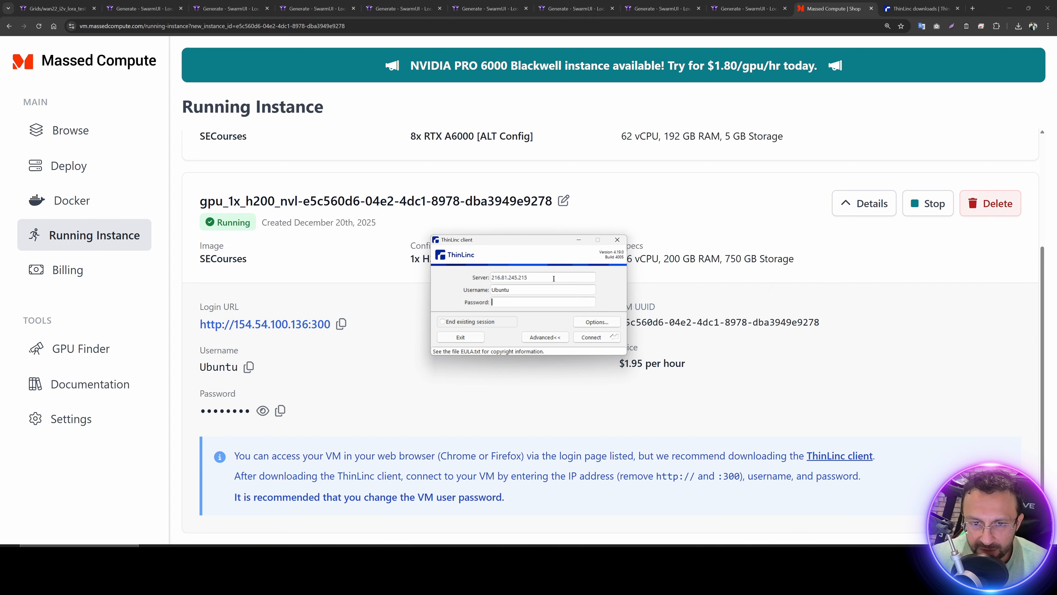
{"action": "left_click", "coordinate": [249, 367]}
{"action": "key", "text": "alt+Tab"}
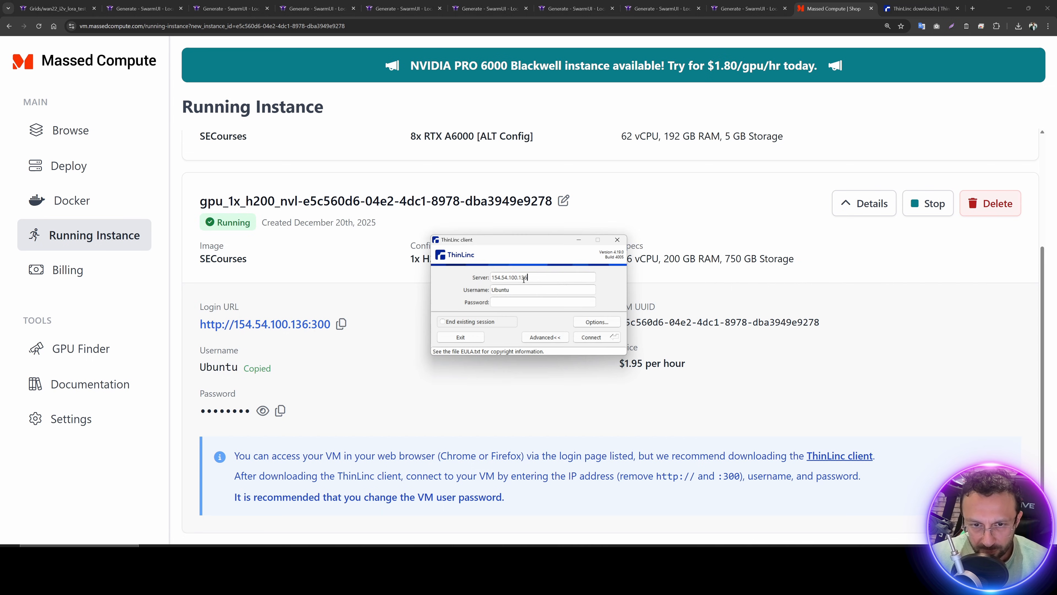
Step: Enter the instance's password in the ThinLinc client, connect to the instance and maximize the remote desktop window
{"action": "left_click", "coordinate": [280, 411]}
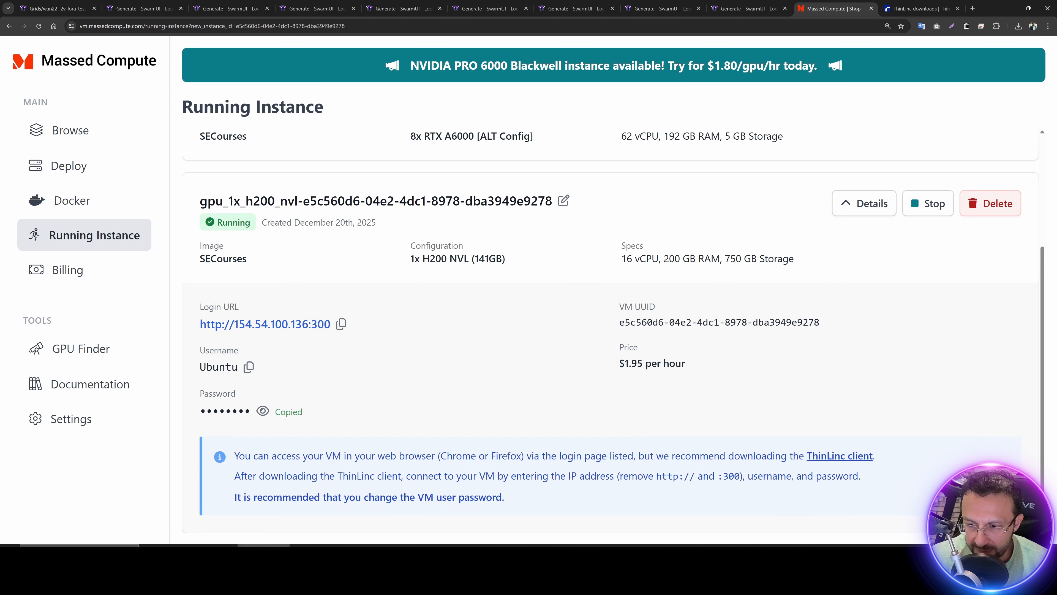
{"action": "key", "text": "alt+Tab"}
{"action": "left_click", "coordinate": [603, 339]}
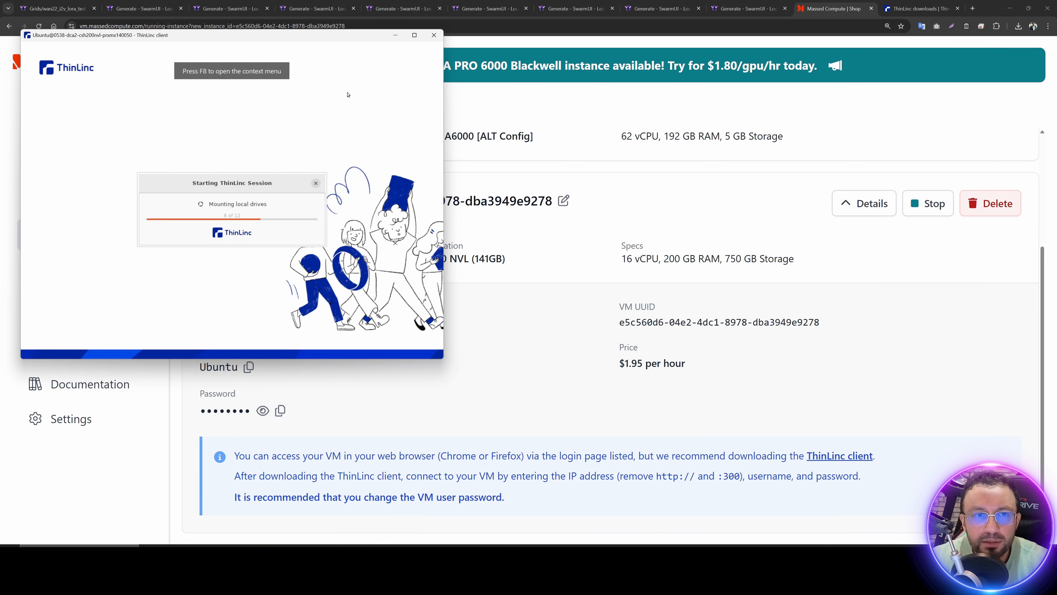
{"action": "left_click", "coordinate": [414, 35]}
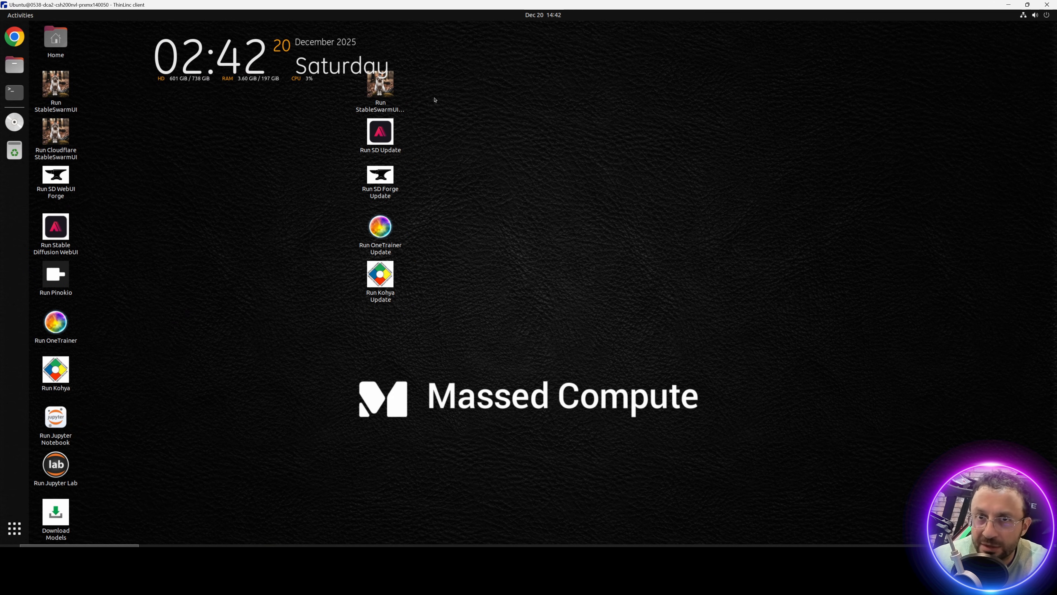
Step: Copy SECourses_Musubi_Trainer_v24.zip from the SECourses_Musubi_Trainer_v16 folder on the local F: drive
{"action": "key", "text": "super"}
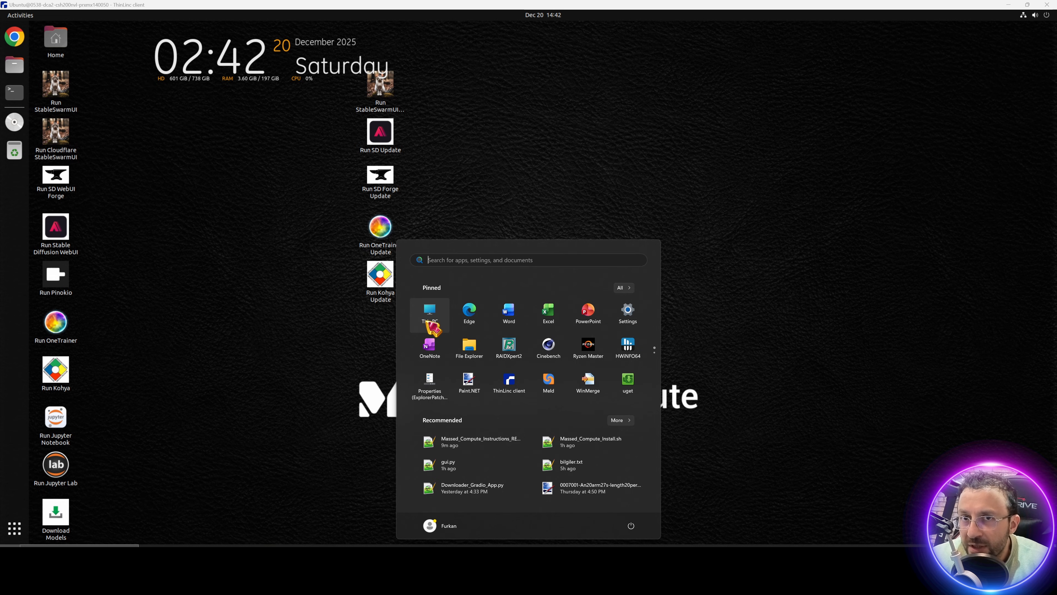
{"action": "left_click", "coordinate": [431, 327]}
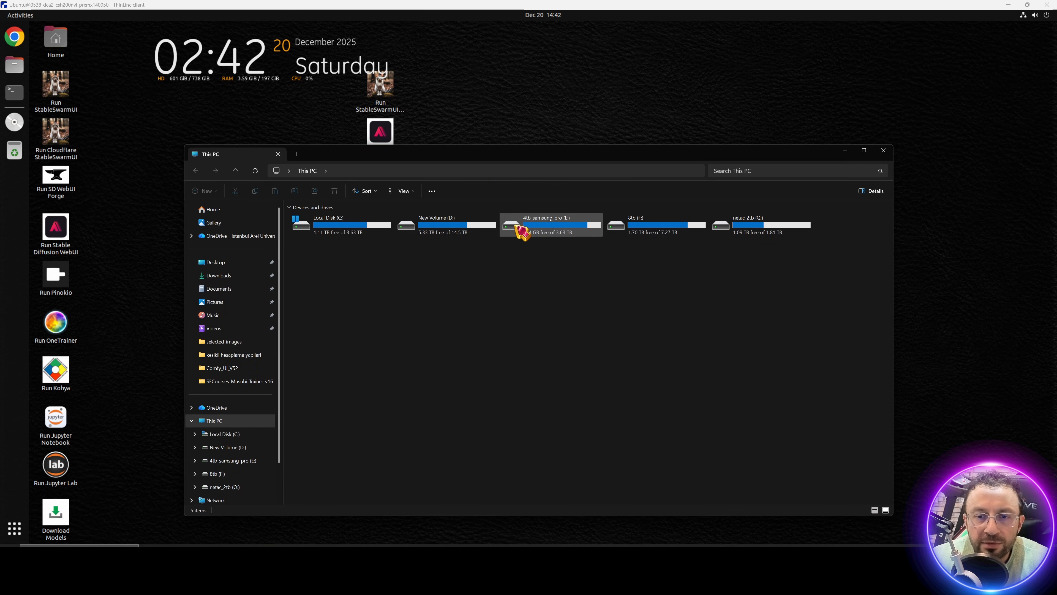
{"action": "double_click", "coordinate": [641, 229]}
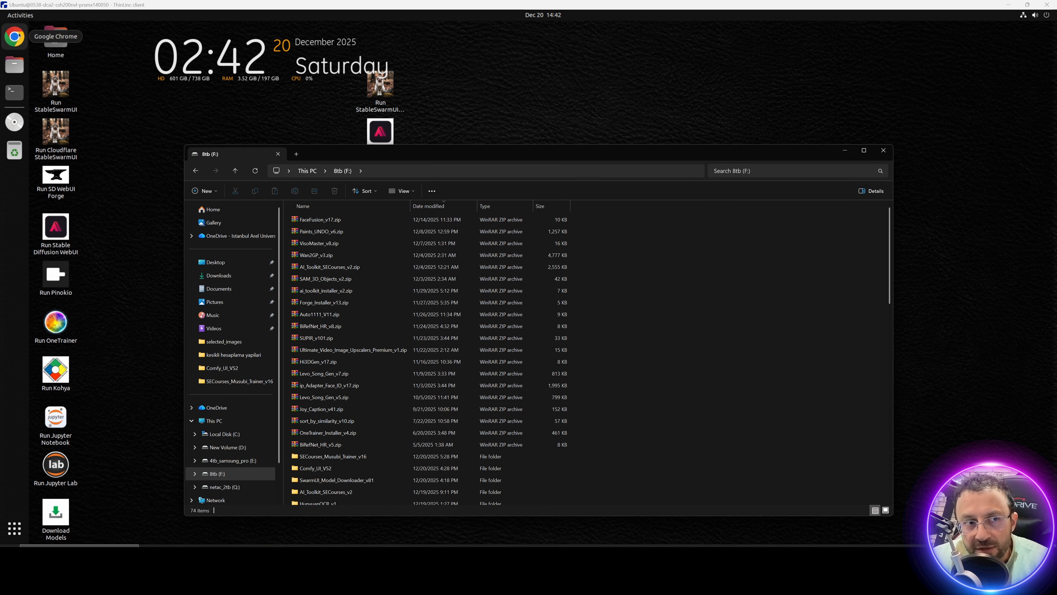
{"action": "scroll", "coordinate": [392, 389], "scroll_direction": "down", "scroll_amount": 2}
{"action": "scroll", "coordinate": [397, 397], "scroll_direction": "up", "scroll_amount": 2}
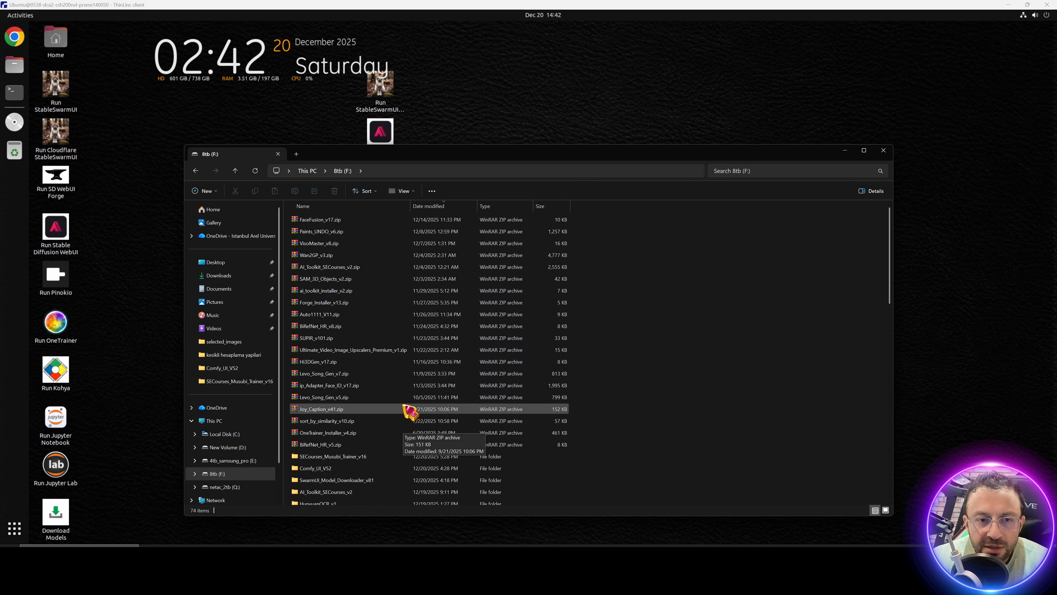
{"action": "scroll", "coordinate": [402, 405], "scroll_direction": "down", "scroll_amount": 1}
{"action": "double_click", "coordinate": [360, 431]}
{"action": "left_click", "coordinate": [354, 421]}
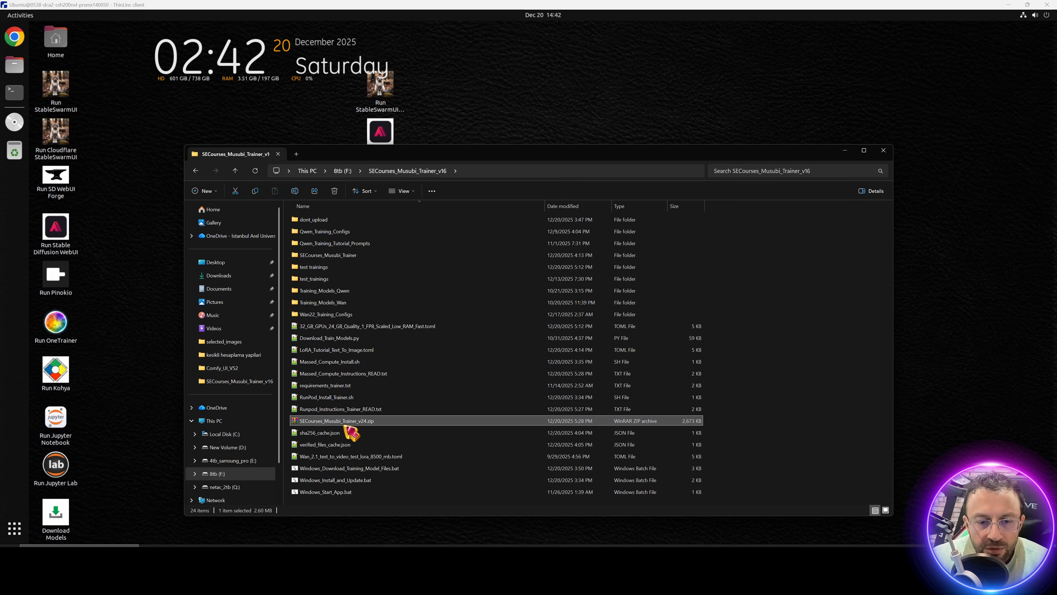
Step: Paste the trainer archive into Mass_Compute_Shared_Folder on the local E: drive and return to the remote desktop
{"action": "left_click", "coordinate": [233, 460]}
{"action": "double_click", "coordinate": [329, 415]}
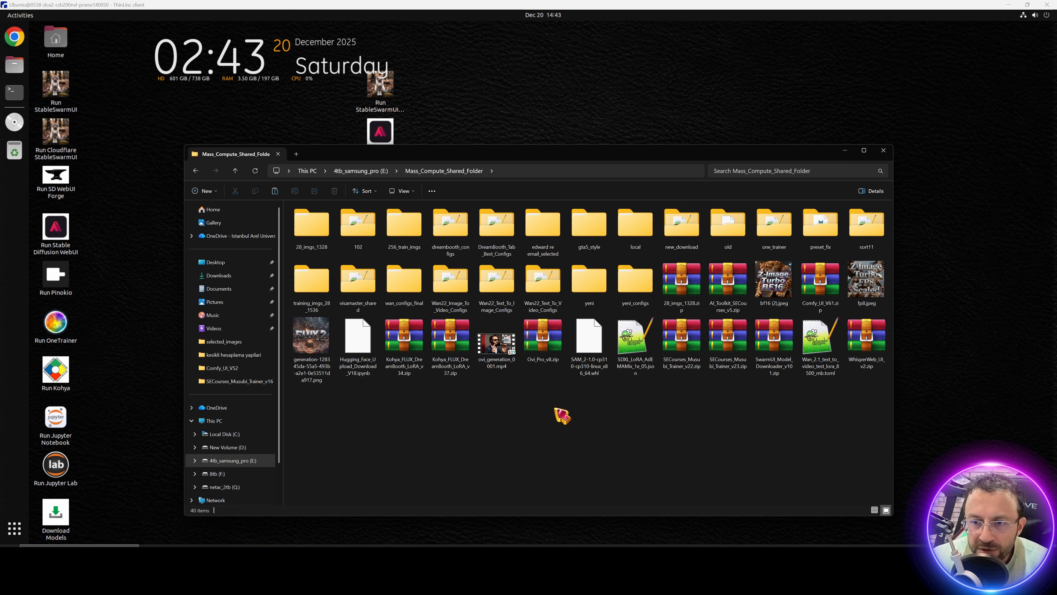
{"action": "key", "text": "ctrl+v"}
{"action": "left_click", "coordinate": [425, 111]}
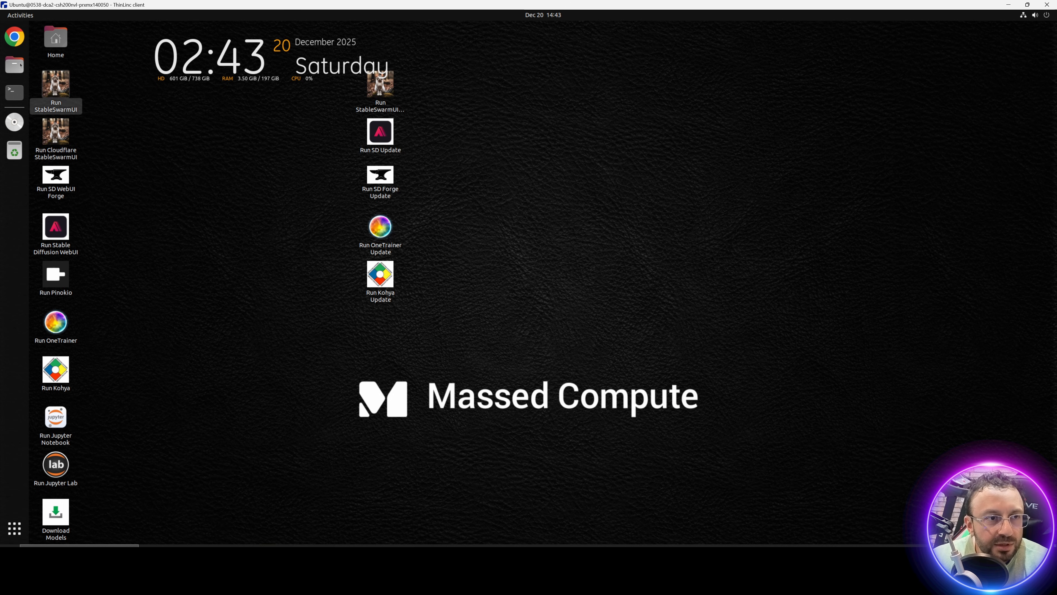
Step: Open the thindrives folder inside the remote machine's Home directory
{"action": "double_click", "coordinate": [54, 44]}
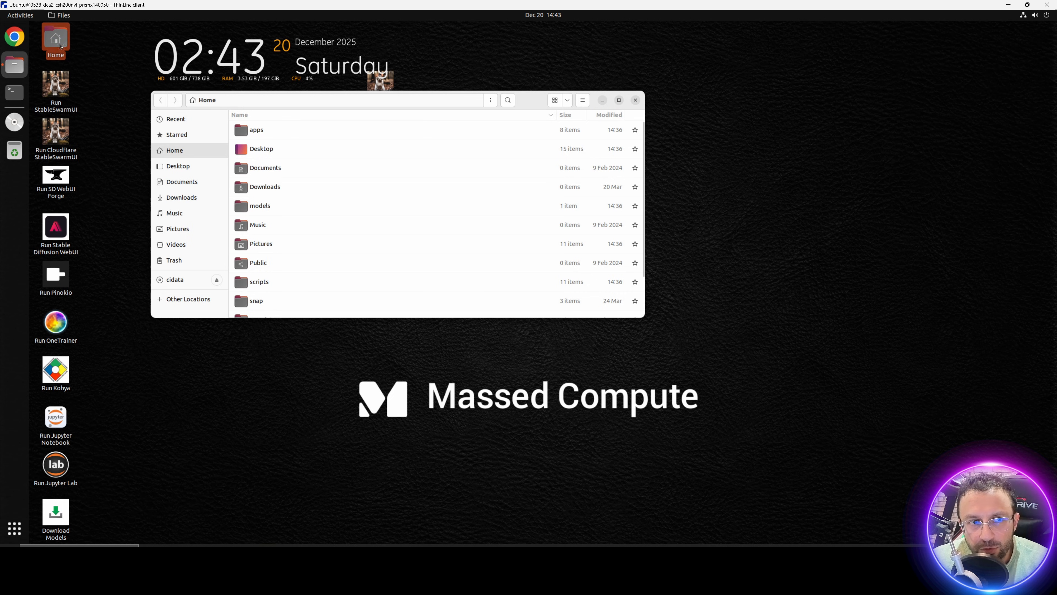
{"action": "scroll", "coordinate": [277, 292], "scroll_direction": "down", "scroll_amount": 3}
{"action": "double_click", "coordinate": [278, 291]}
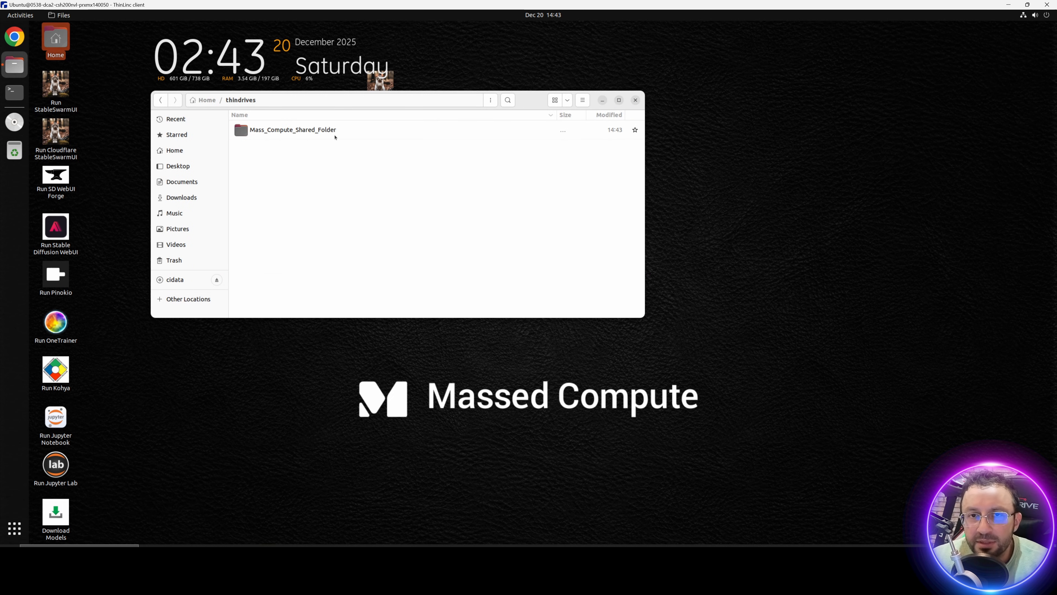
Step: Copy 28_imgs_1328.zip from Mass_Compute_Shared_Folder into the remote machine's Downloads folder
{"action": "double_click", "coordinate": [333, 138]}
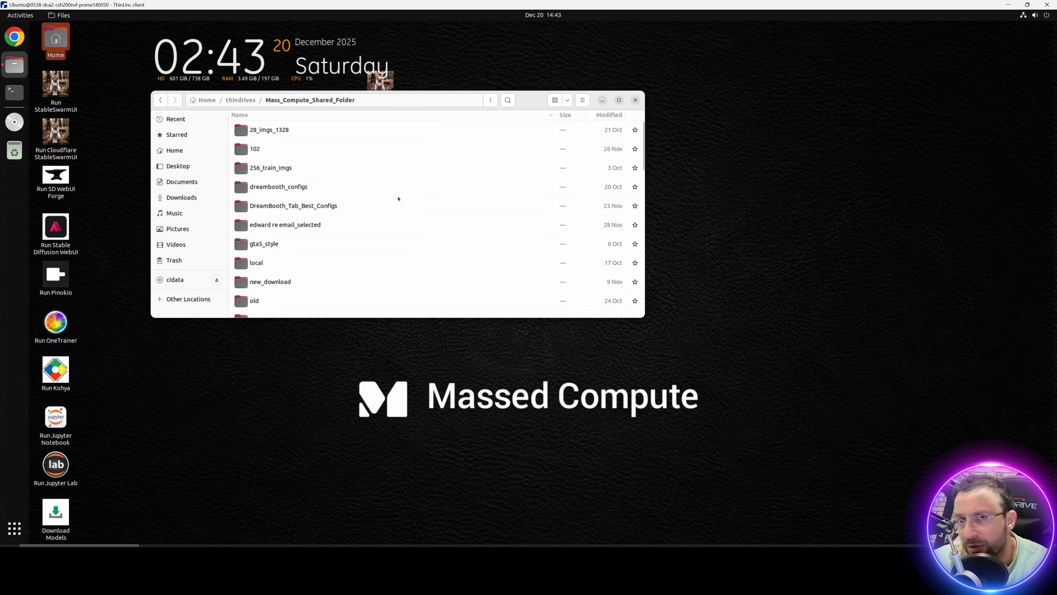
{"action": "scroll", "coordinate": [337, 262], "scroll_direction": "down", "scroll_amount": 10}
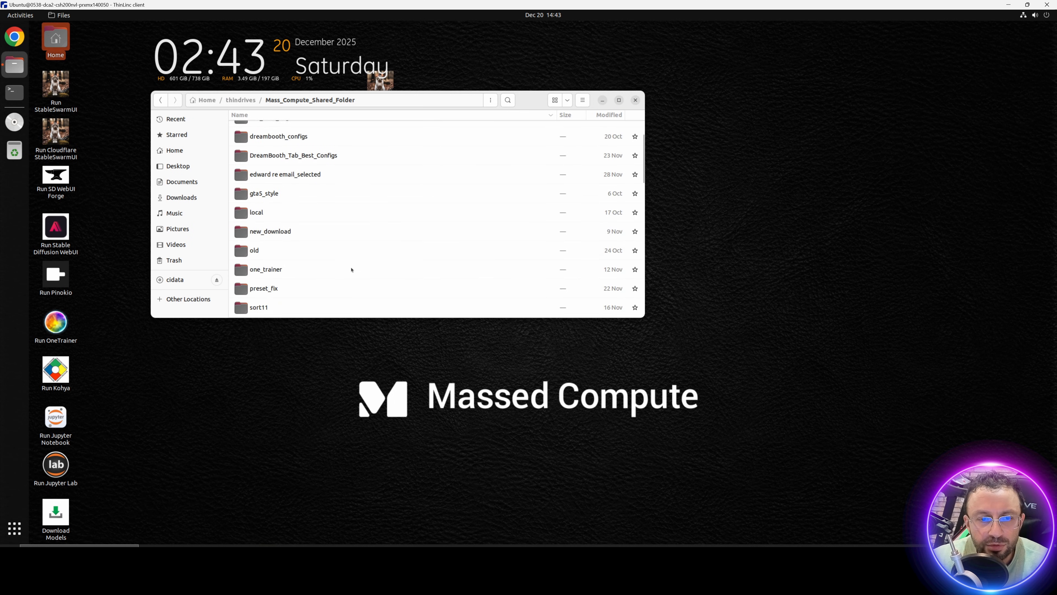
{"action": "key", "text": "alt+Tab"}
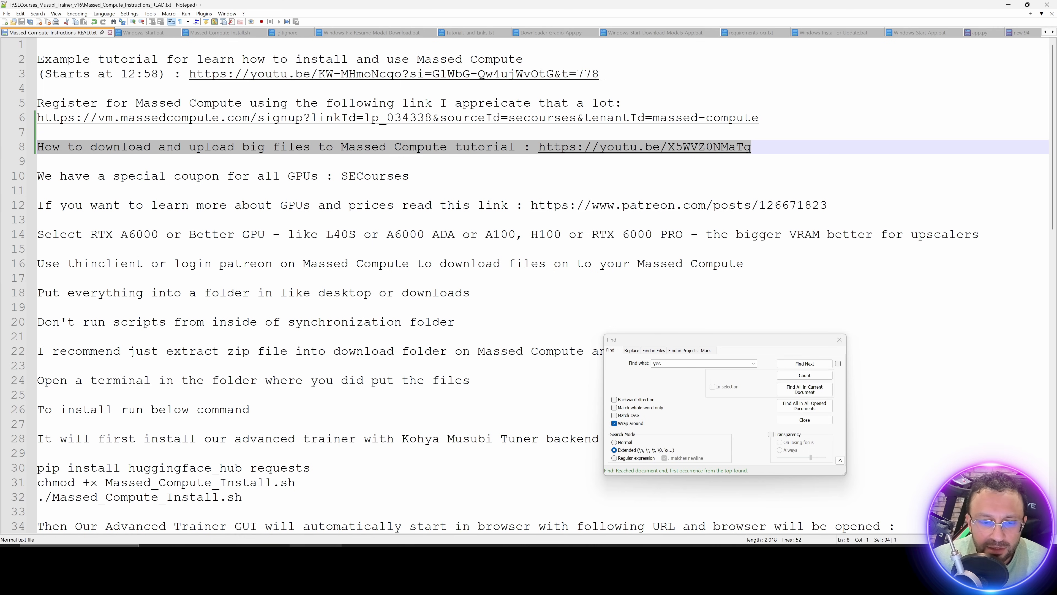
{"action": "key", "text": "alt+Tab"}
{"action": "left_click_drag", "start_coordinate": [280, 277], "coordinate": [182, 199]}
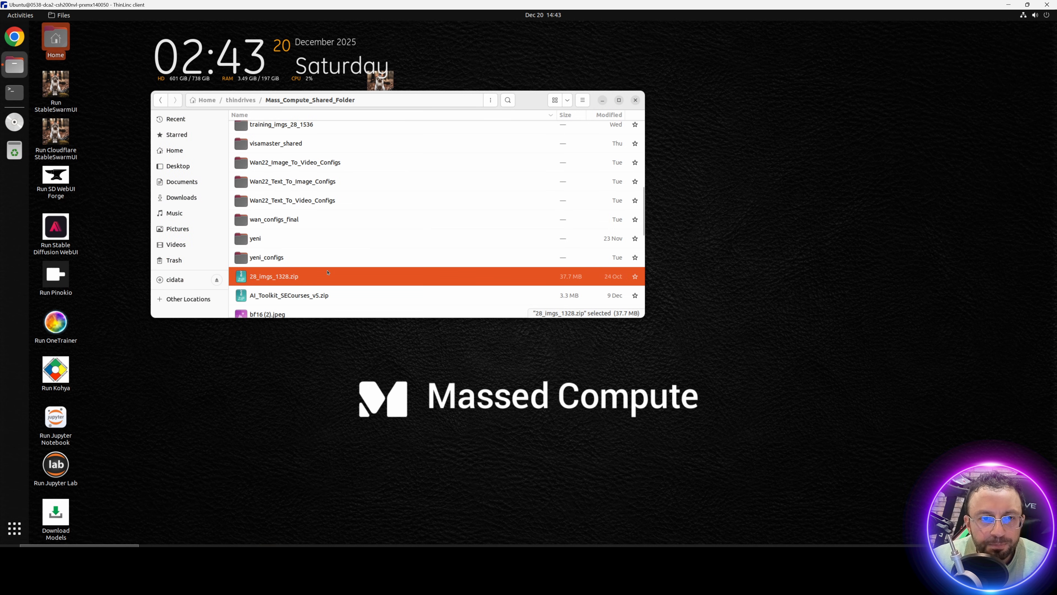
Step: Copy SECourses_Musubi_Trainer_v24.zip from the shared folder into the remote machine's Downloads folder
{"action": "scroll", "coordinate": [314, 245], "scroll_direction": "down", "scroll_amount": 10}
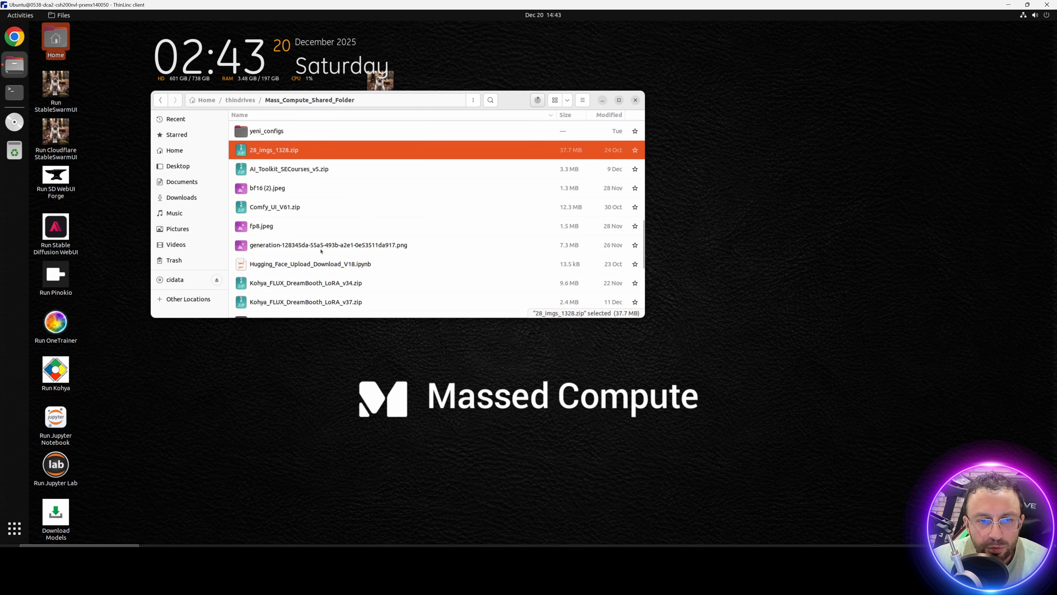
{"action": "scroll", "coordinate": [322, 251], "scroll_direction": "up", "scroll_amount": 3}
{"action": "scroll", "coordinate": [329, 249], "scroll_direction": "up", "scroll_amount": 10}
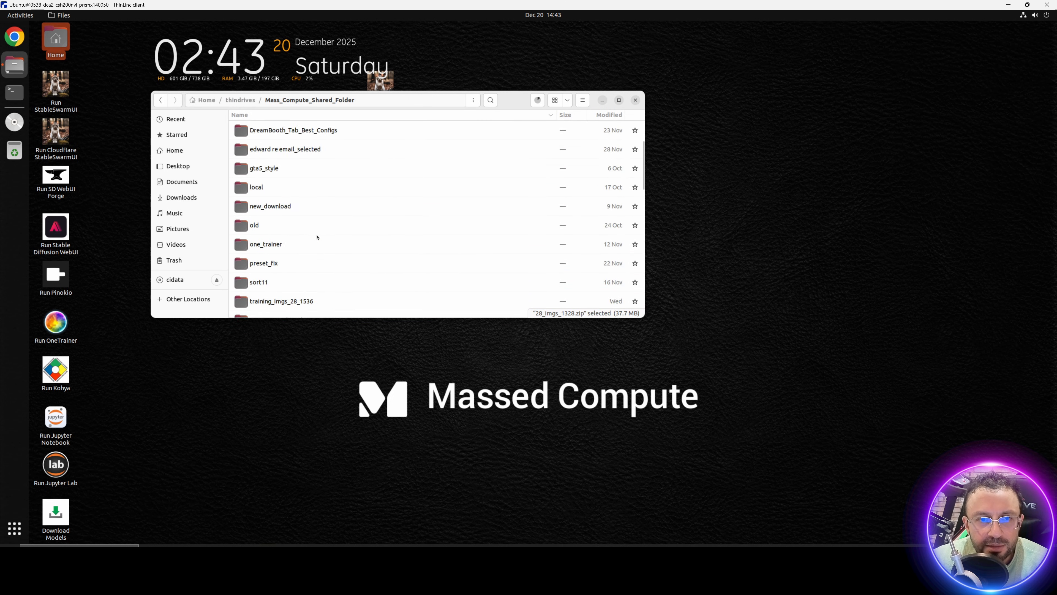
{"action": "scroll", "coordinate": [340, 244], "scroll_direction": "down", "scroll_amount": 6}
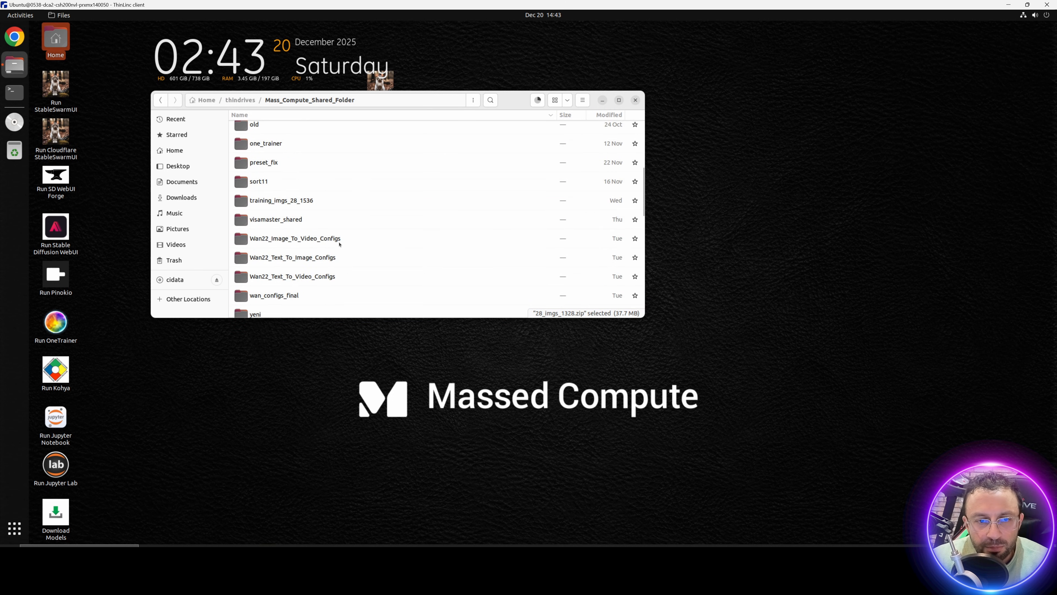
{"action": "scroll", "coordinate": [303, 253], "scroll_direction": "down", "scroll_amount": 8}
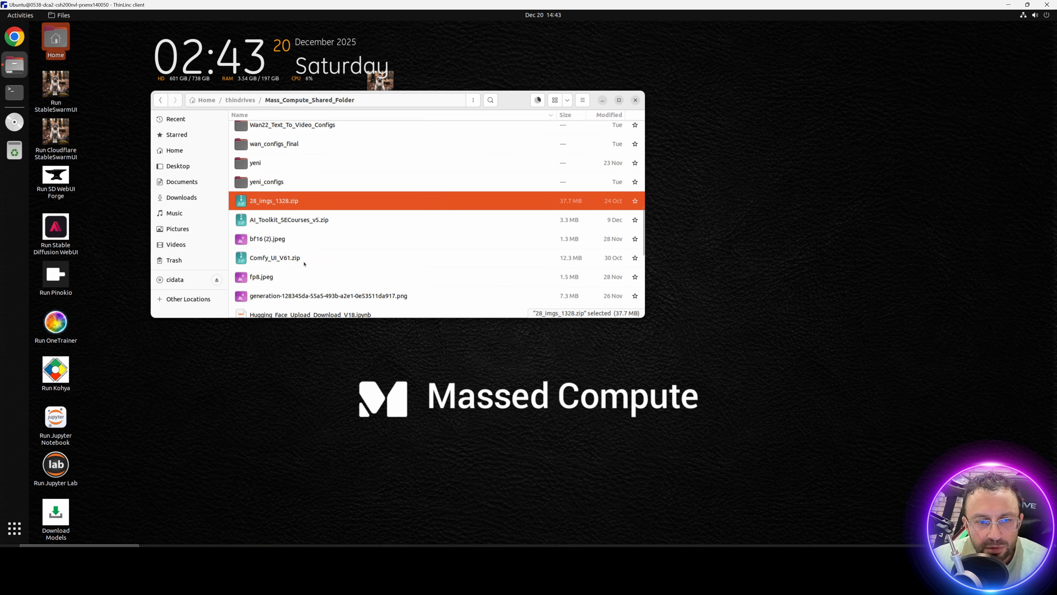
{"action": "left_click_drag", "start_coordinate": [319, 252], "coordinate": [187, 199]}
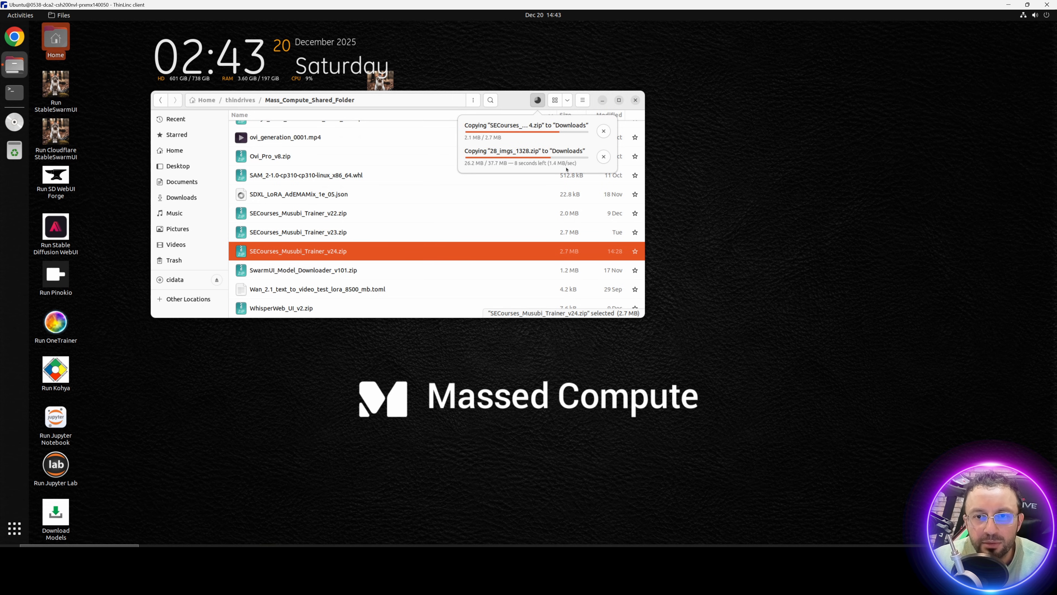
Step: Extract SECourses_Musubi_Trainer_v24.zip inside the remote Downloads folder
{"action": "left_click", "coordinate": [179, 197]}
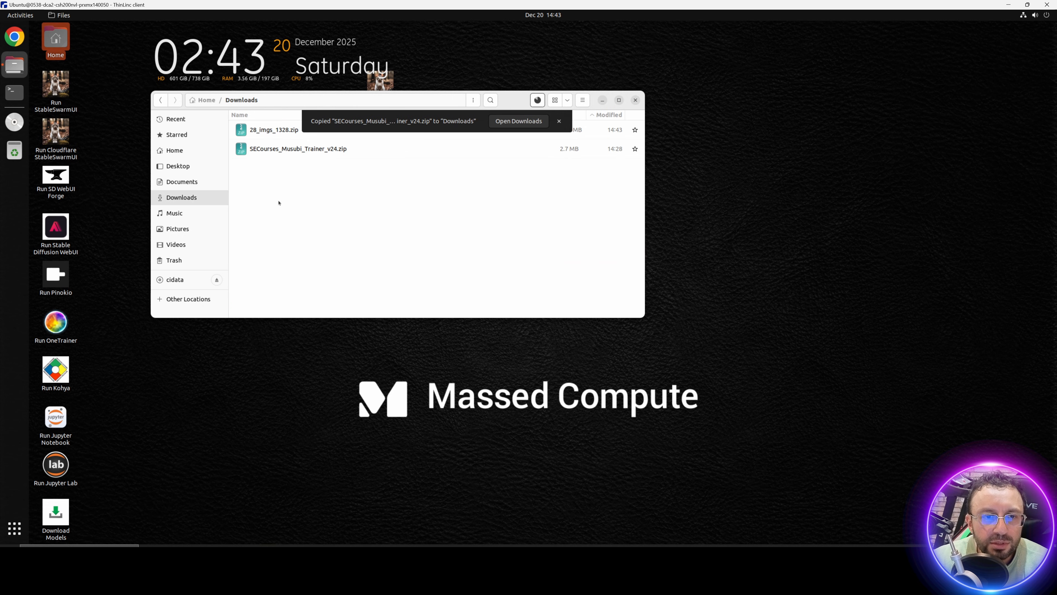
{"action": "right_click", "coordinate": [276, 151]}
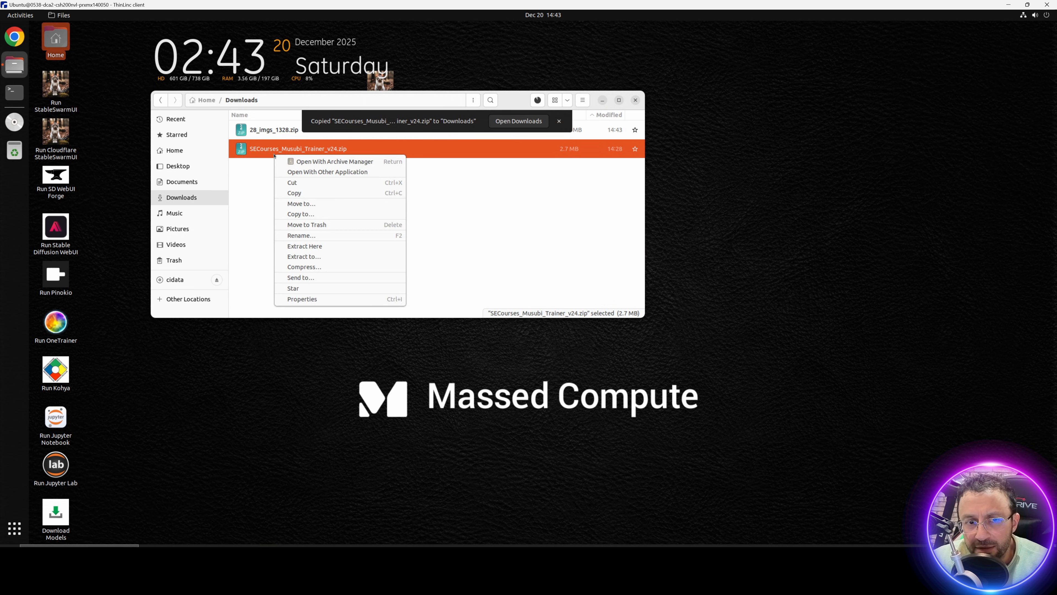
{"action": "left_click", "coordinate": [309, 247]}
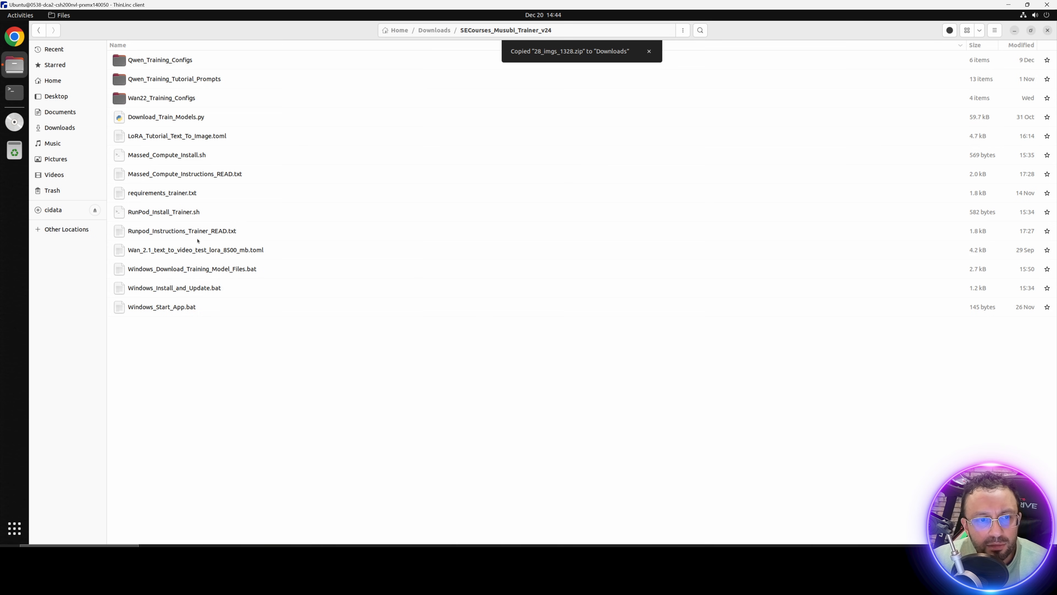
Step: Open Massed_Compute_Instructions_READ.txt and copy the three install commands, from pip install huggingface_hub requests to ./Massed_Compute_Install.sh
{"action": "double_click", "coordinate": [184, 174]}
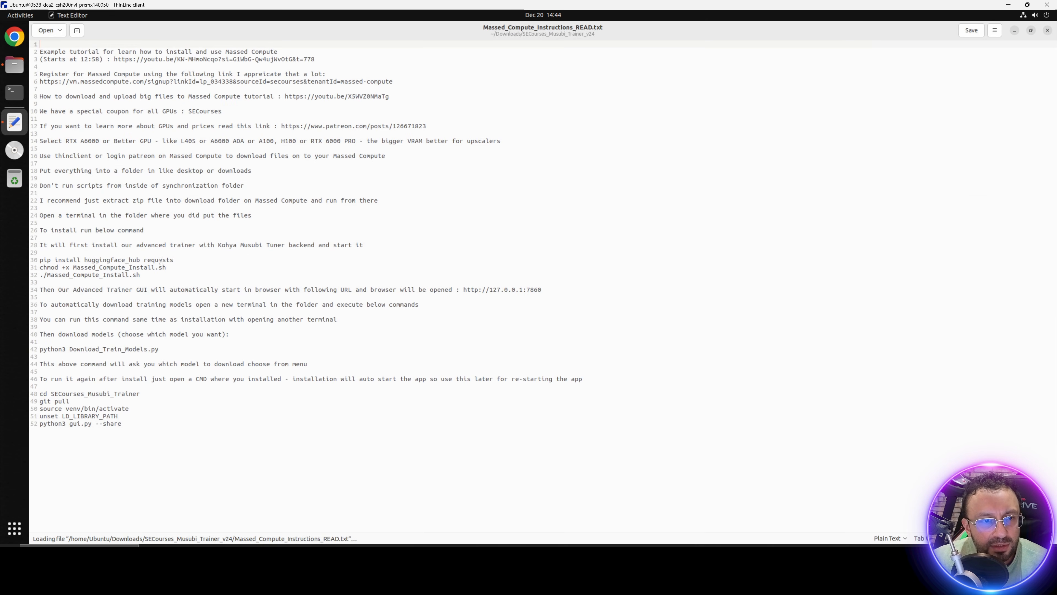
{"action": "left_click_drag", "start_coordinate": [141, 274], "coordinate": [31, 260]}
{"action": "key", "text": "ctrl+c"}
Step: Run the copied install commands in a terminal opened in the SECourses_Musubi_Trainer_v24 folder and move its window aside
{"action": "left_click", "coordinate": [14, 64]}
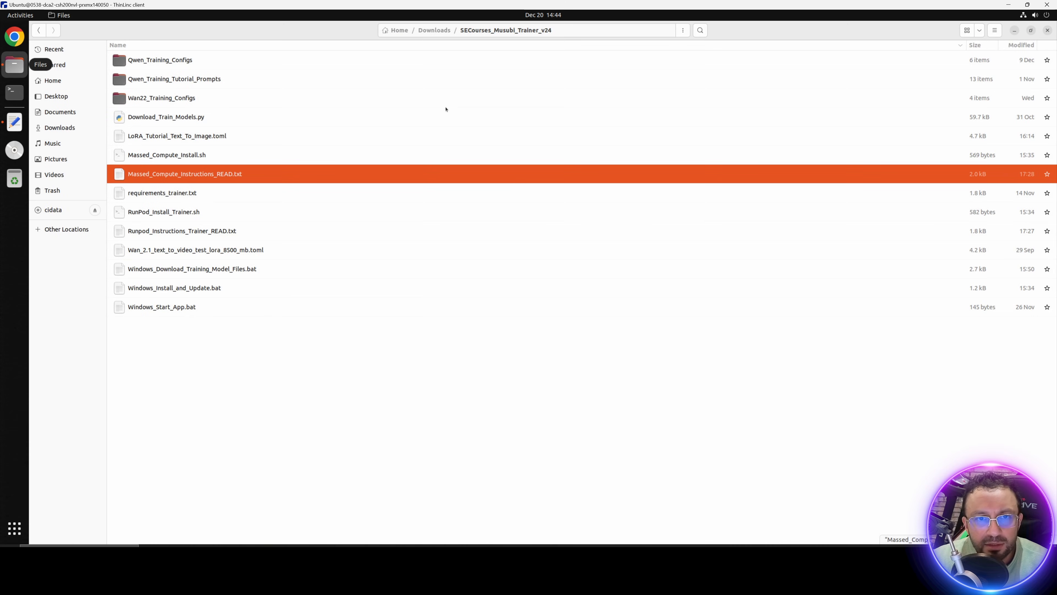
{"action": "left_click", "coordinate": [682, 30]}
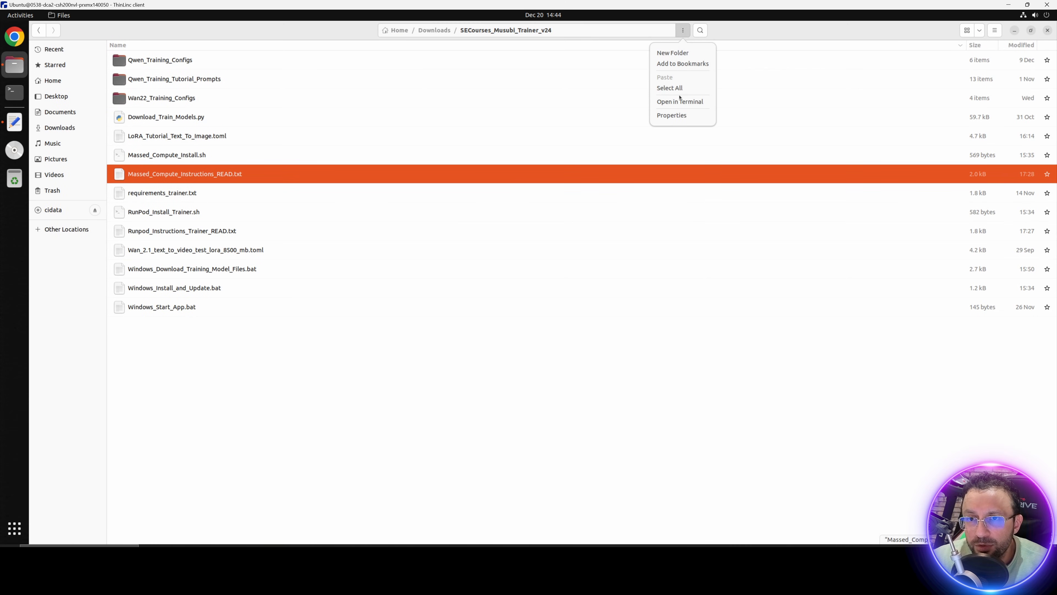
{"action": "left_click", "coordinate": [671, 102]}
{"action": "right_click", "coordinate": [226, 119]}
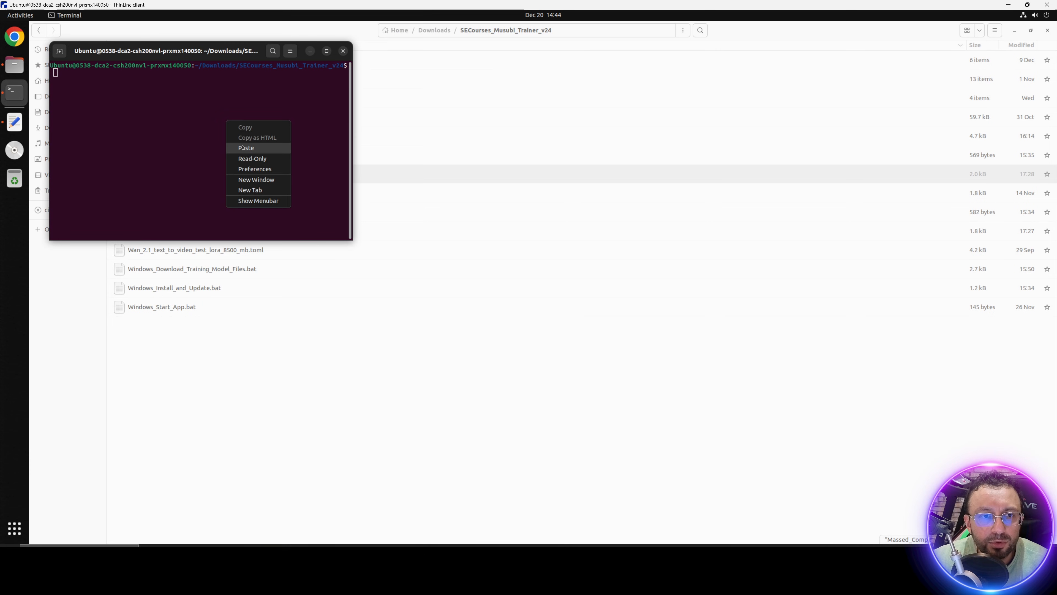
{"action": "left_click", "coordinate": [243, 146]}
{"action": "key", "text": "Return"}
{"action": "left_click_drag", "start_coordinate": [204, 51], "coordinate": [490, 87]}
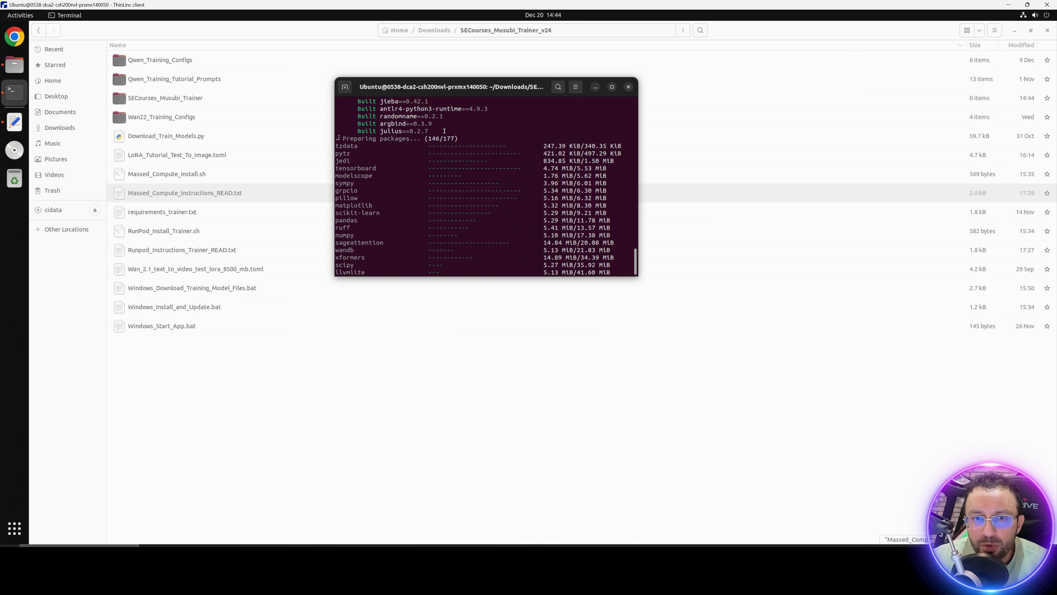
Step: Copy the python3 Download_Train_Models.py command from the Massed Compute instructions file
{"action": "double_click", "coordinate": [221, 199]}
{"action": "left_click_drag", "start_coordinate": [159, 349], "coordinate": [39, 349]}
{"action": "key", "text": "ctrl+c"}
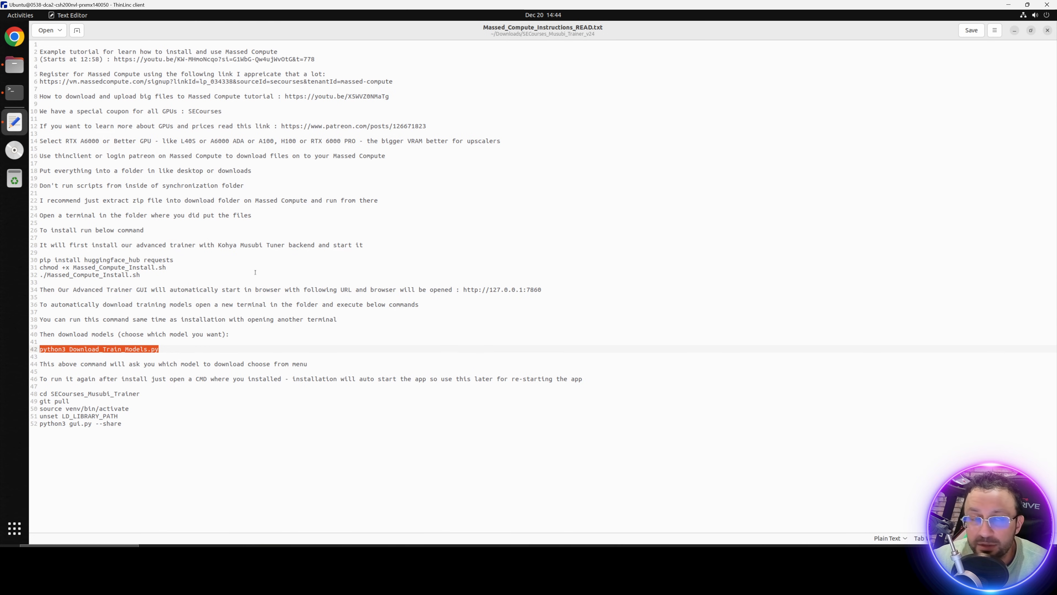
Step: Run python3 Download_Train_Models.py in a second terminal in the trainer folder and choose option 4, Wan 2.2 Text to Video Training Models
{"action": "left_click", "coordinate": [14, 65]}
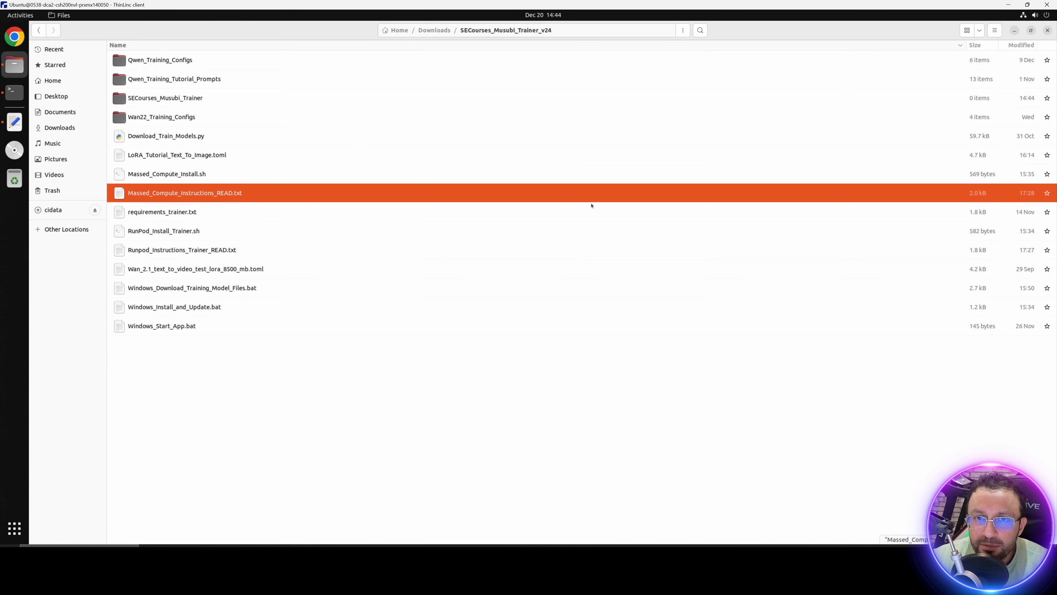
{"action": "left_click", "coordinate": [684, 31]}
{"action": "left_click", "coordinate": [683, 100]}
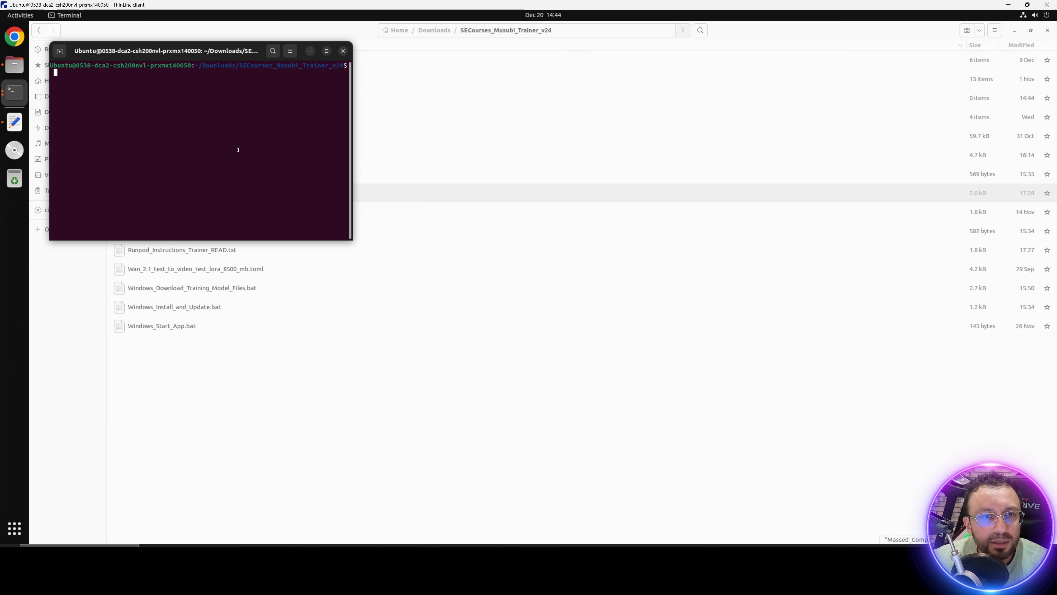
{"action": "right_click", "coordinate": [239, 151]}
{"action": "left_click", "coordinate": [257, 177]}
{"action": "key", "text": "Return"}
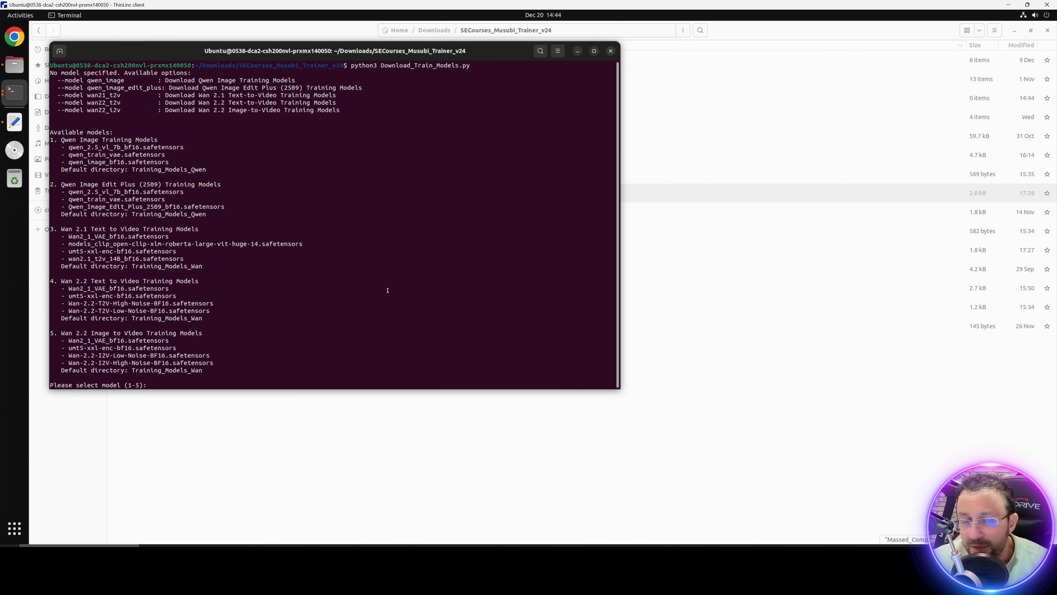
{"action": "type", "text": "4"}
{"action": "key", "text": "Return"}
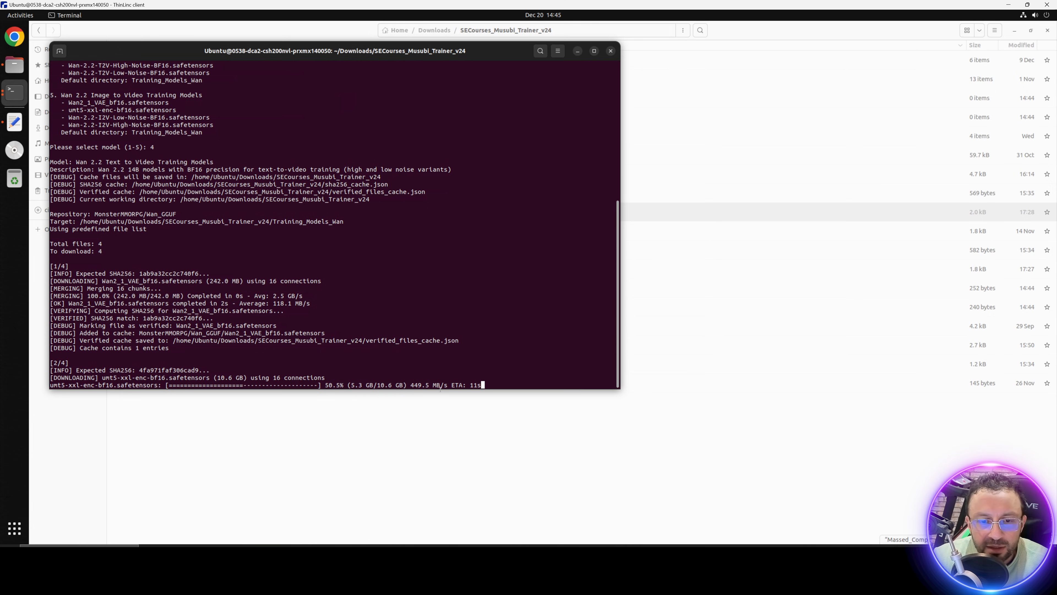
Step: Switch to the SECourses Musubi Trainer page in Chrome, show Wan Models Training and enlarge the page
{"action": "left_click", "coordinate": [15, 37]}
{"action": "left_click", "coordinate": [15, 92]}
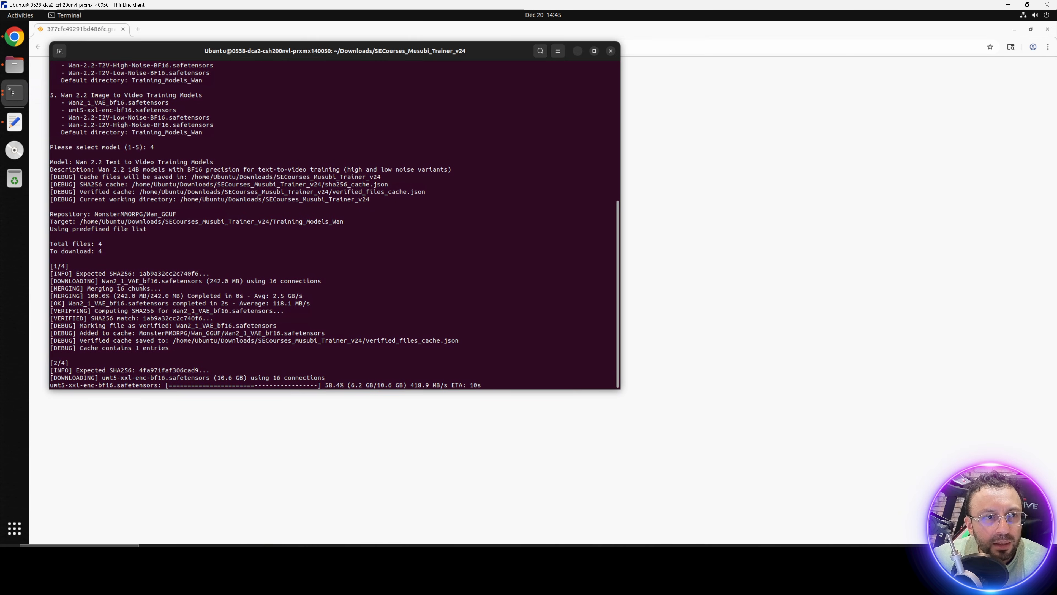
{"action": "left_click", "coordinate": [213, 29]}
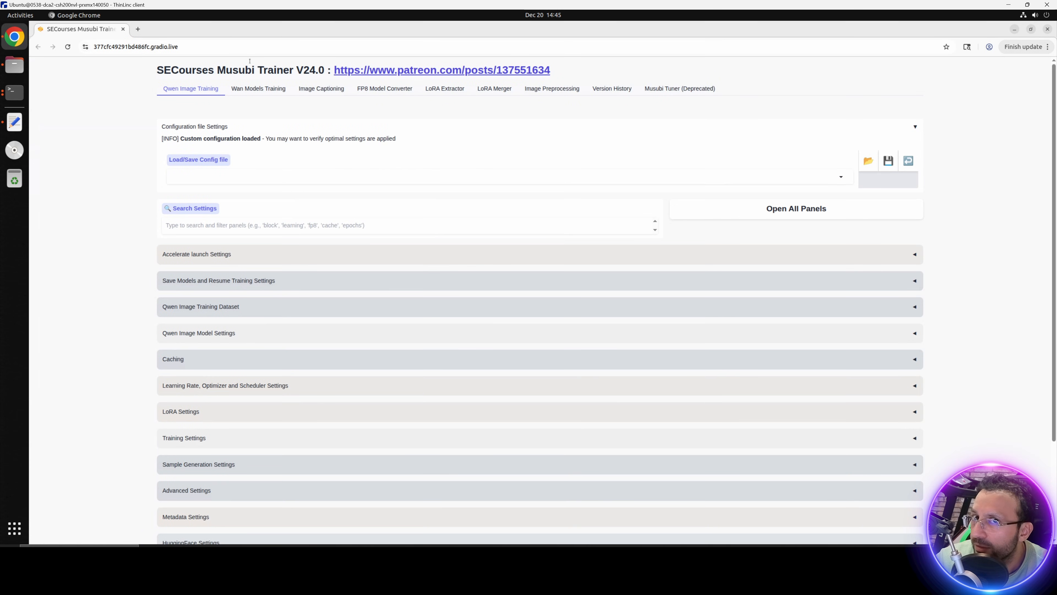
{"action": "left_click", "coordinate": [244, 88]}
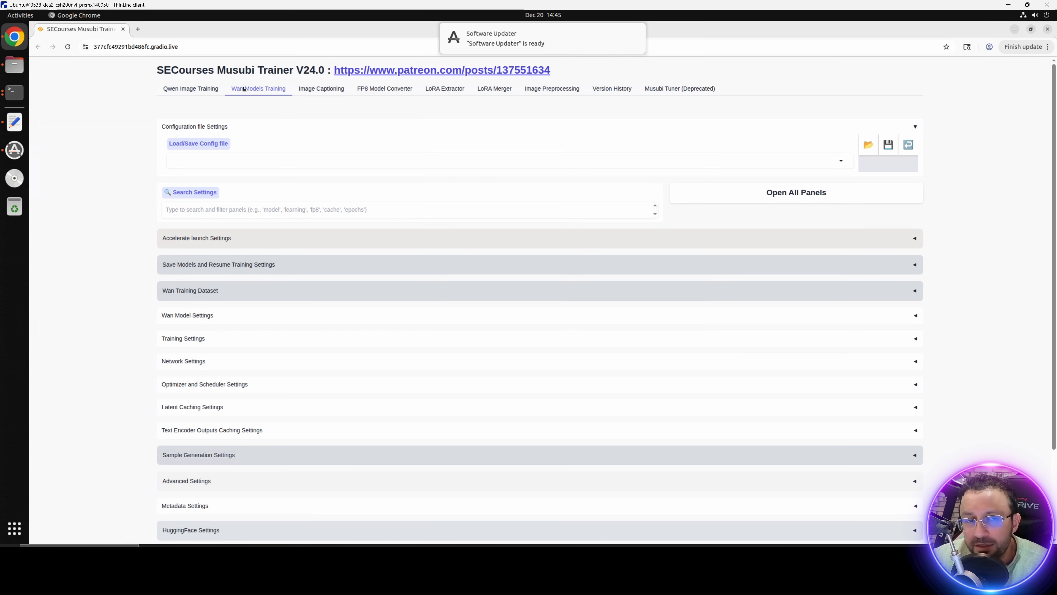
{"action": "key", "text": "ctrl+plus"}
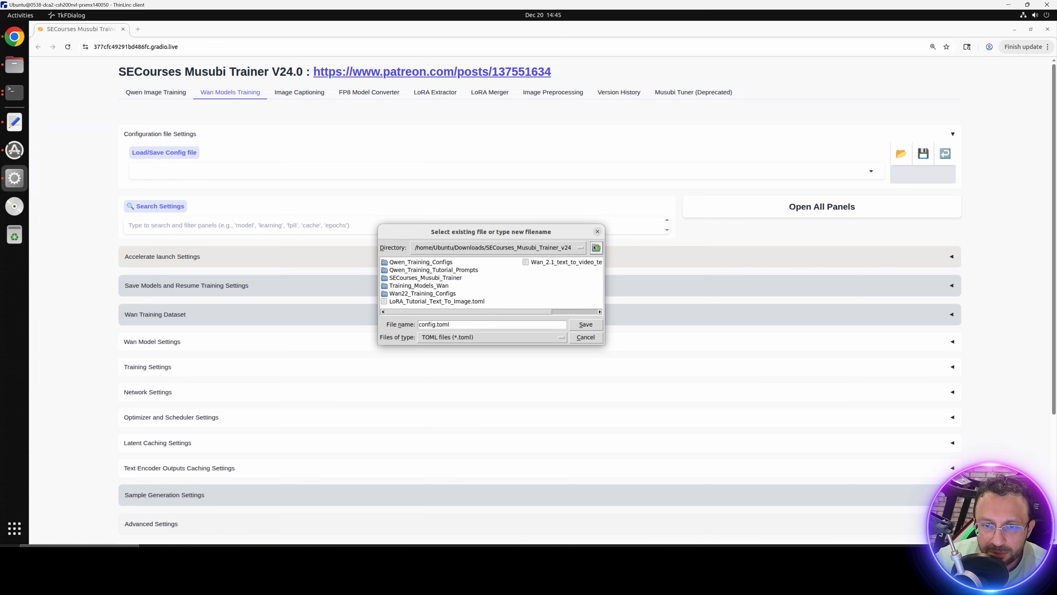
Step: Browse to Wan22_Training_Configs/Wan22_Text_To_Video_Configs and select 192_GB_GPUs_140_GB_Quality_1_Faster.toml
{"action": "double_click", "coordinate": [414, 294]}
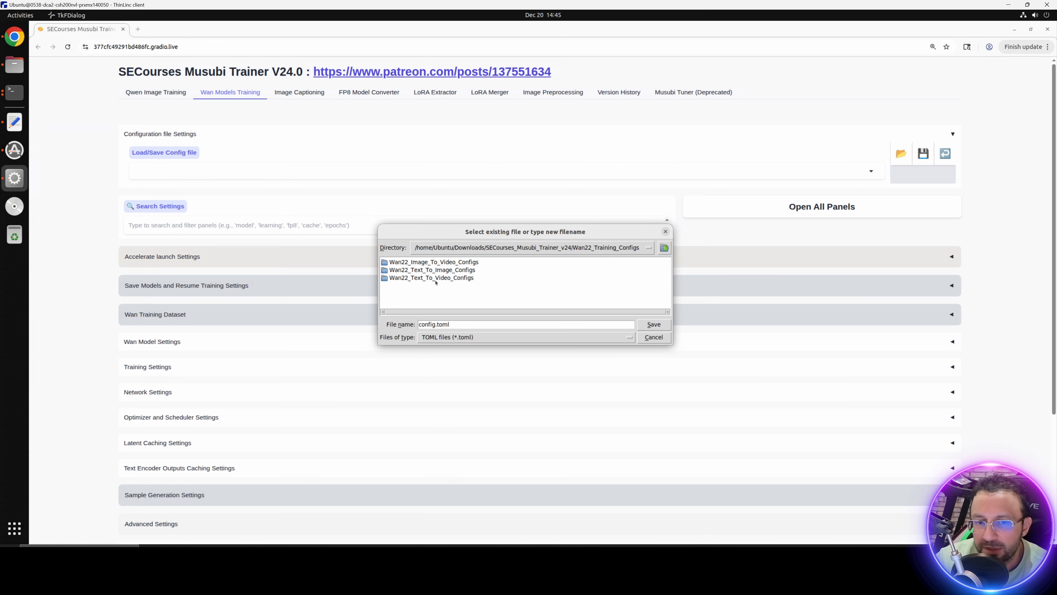
{"action": "double_click", "coordinate": [429, 278]}
{"action": "left_click_drag", "start_coordinate": [455, 314], "coordinate": [556, 314]}
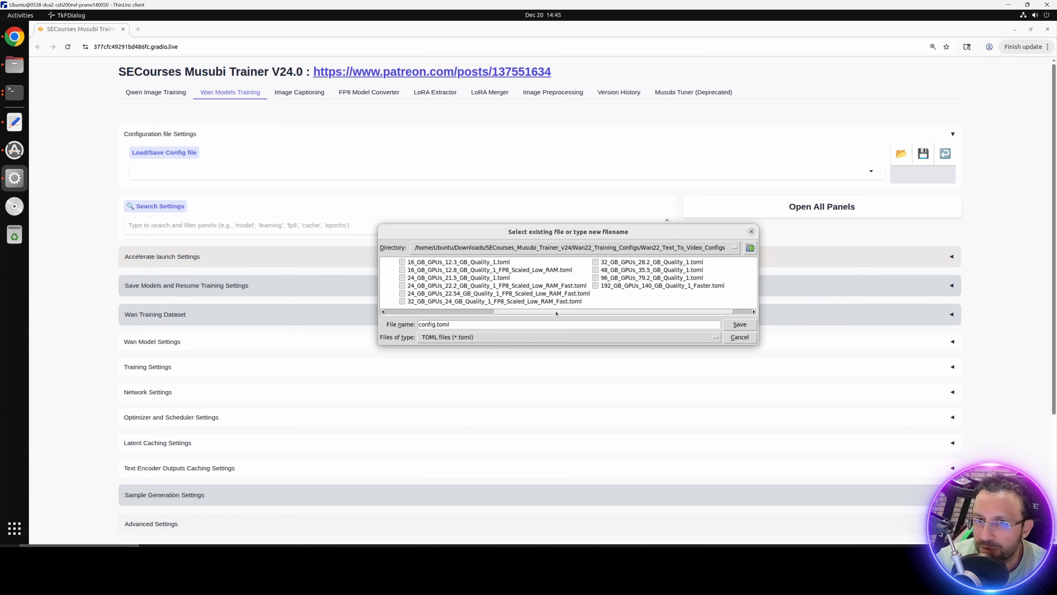
{"action": "left_click", "coordinate": [647, 296]}
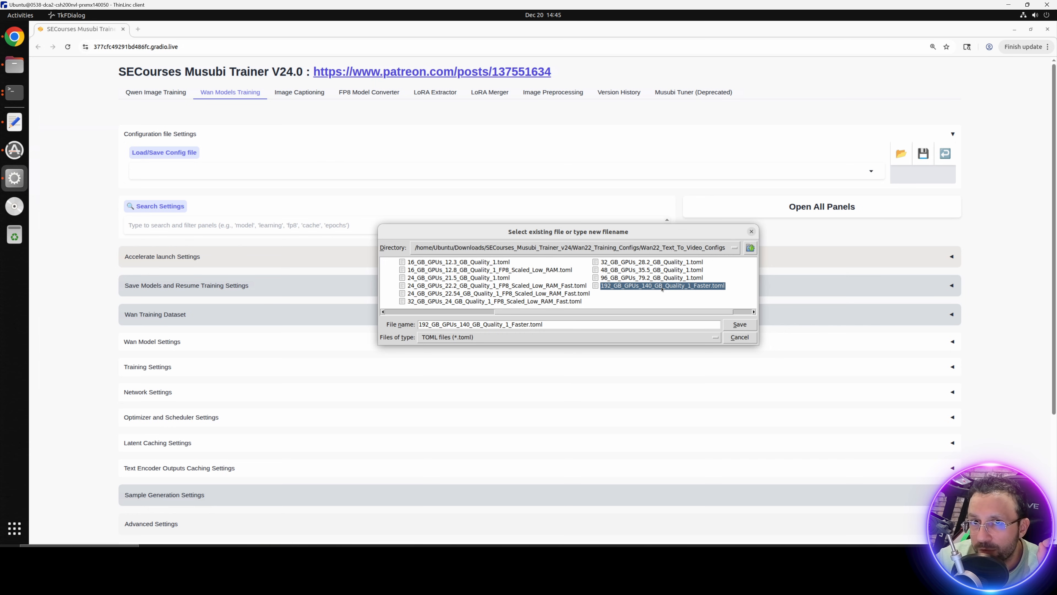
Step: Run nvitop in a new terminal window to check the GPU's memory
{"action": "right_click", "coordinate": [14, 92]}
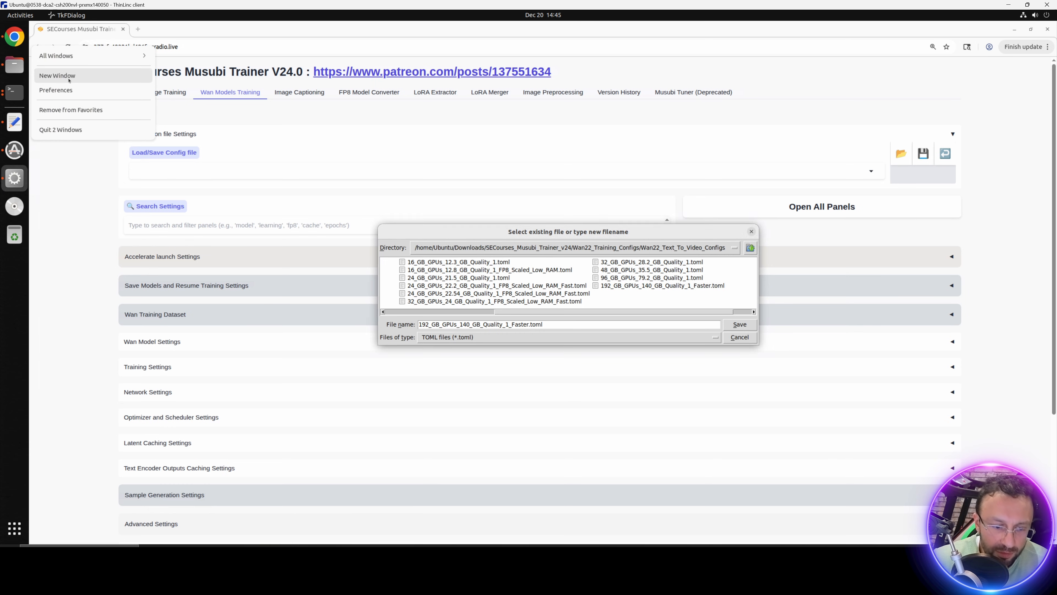
{"action": "left_click", "coordinate": [70, 77]}
{"action": "type", "text": "nvitop"}
{"action": "key", "text": "Return"}
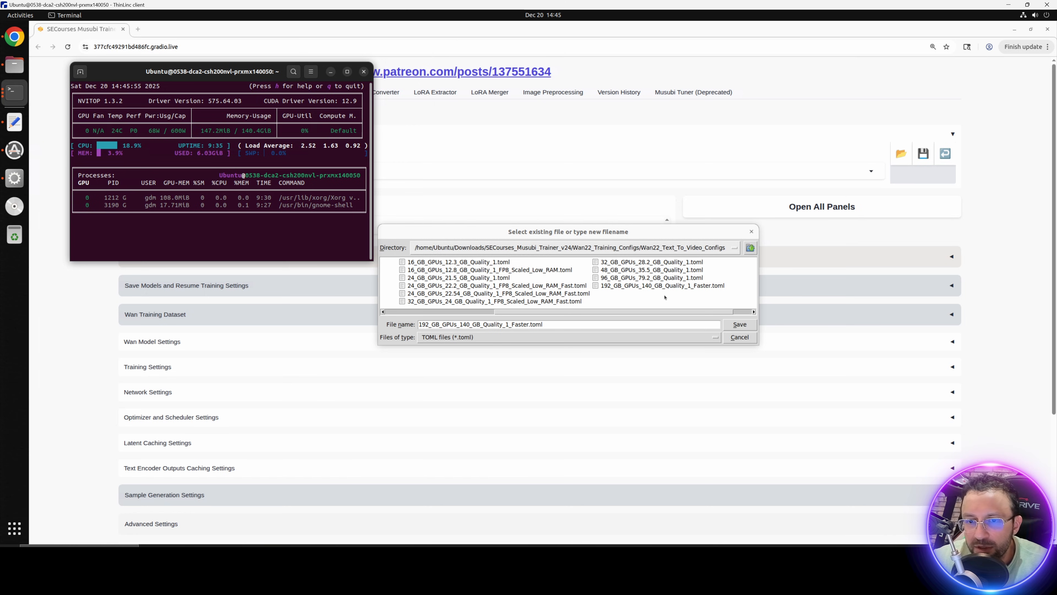
Step: Load the 192_GB_GPUs_140_GB_Quality_1_Faster.toml configuration into the trainer and return to its page
{"action": "left_click", "coordinate": [656, 287]}
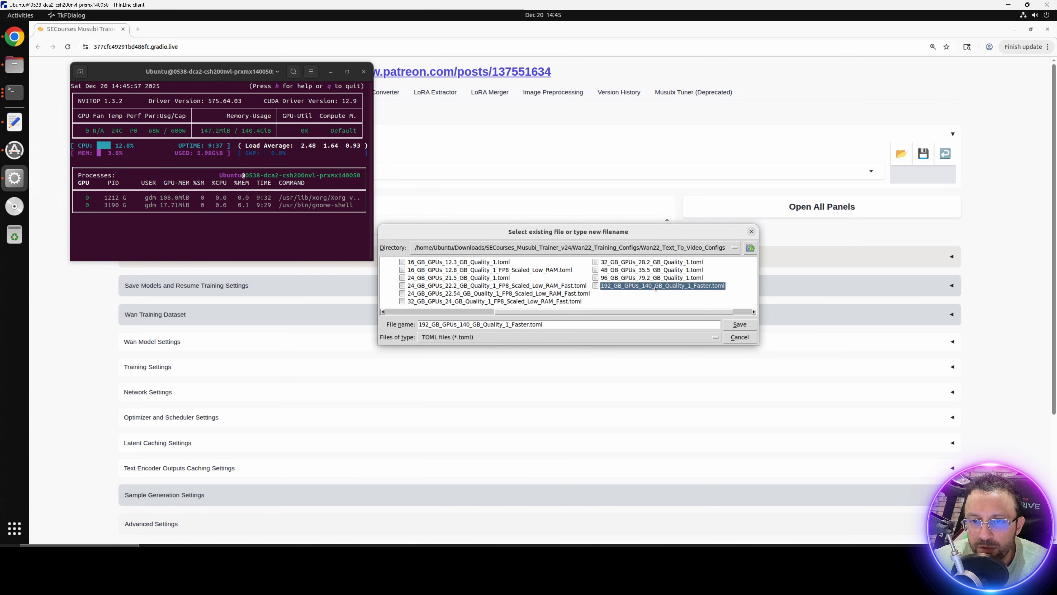
{"action": "double_click", "coordinate": [655, 288]}
{"action": "left_click", "coordinate": [525, 170]}
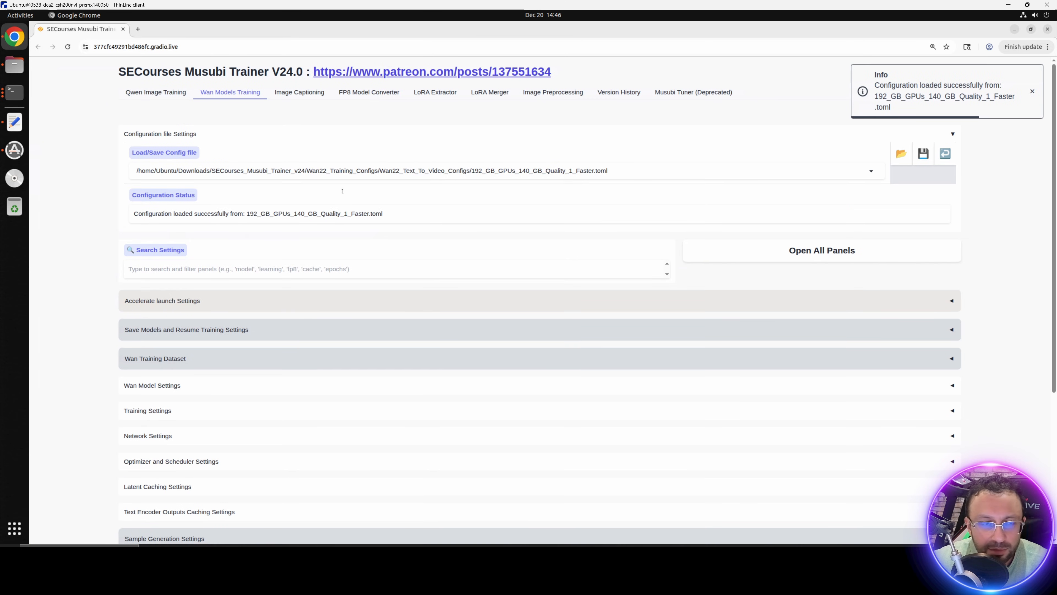
Step: Briefly expand and collapse the Wan Model Settings, and expand the Wan Training Dataset settings
{"action": "scroll", "coordinate": [126, 356], "scroll_direction": "down", "scroll_amount": 1}
{"action": "scroll", "coordinate": [126, 356], "scroll_direction": "down", "scroll_amount": 2}
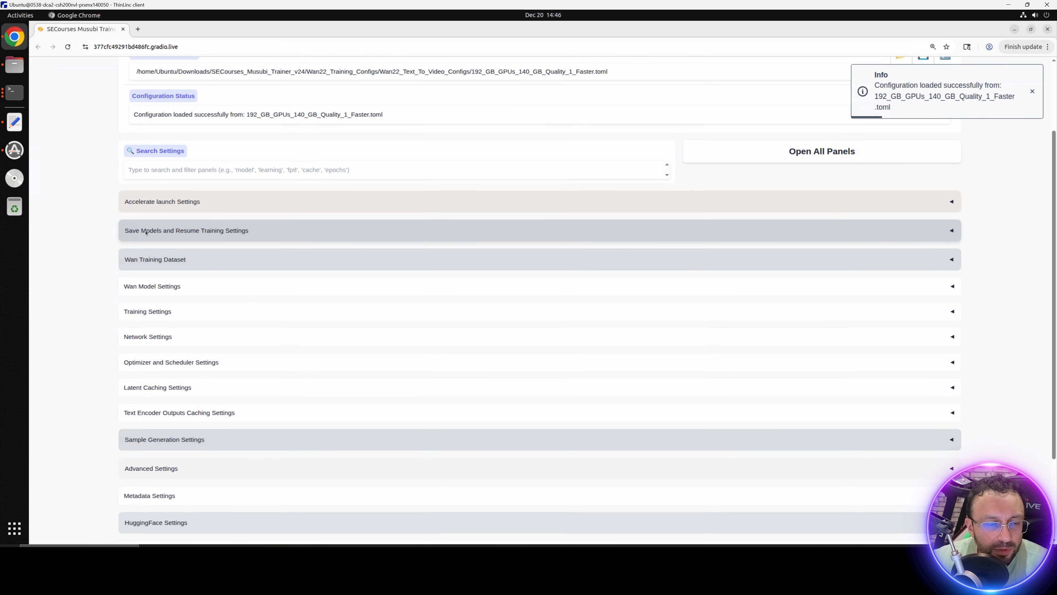
{"action": "left_click", "coordinate": [158, 286]}
{"action": "left_click", "coordinate": [158, 285]}
{"action": "left_click", "coordinate": [164, 259]}
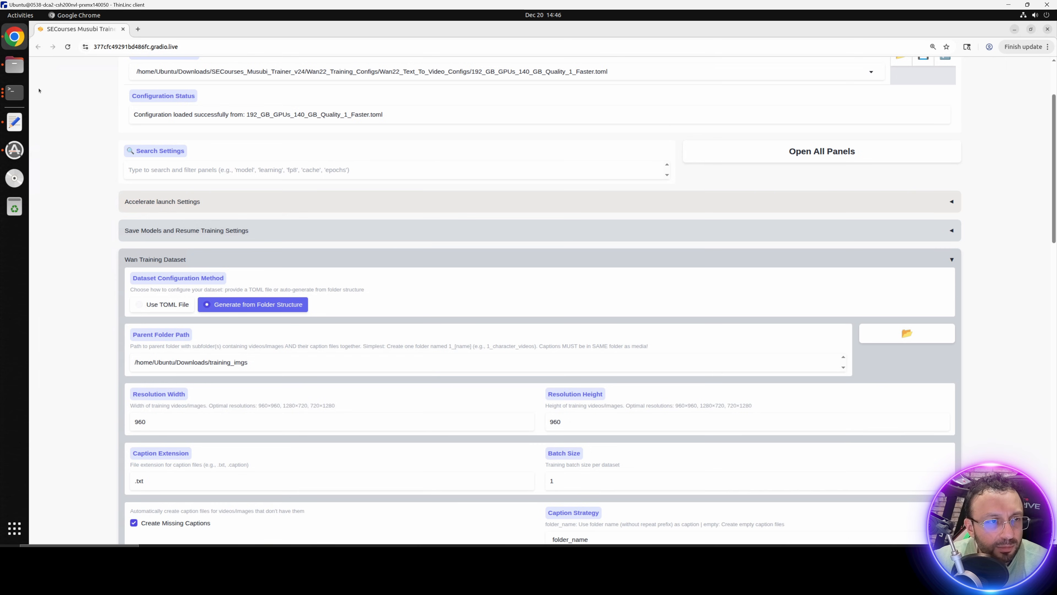
Step: Extract 28_imgs_1328.zip in the Downloads folder, open the extracted 28_imgs_1328 folder and select its path
{"action": "left_click", "coordinate": [14, 64]}
{"action": "left_click", "coordinate": [60, 128]}
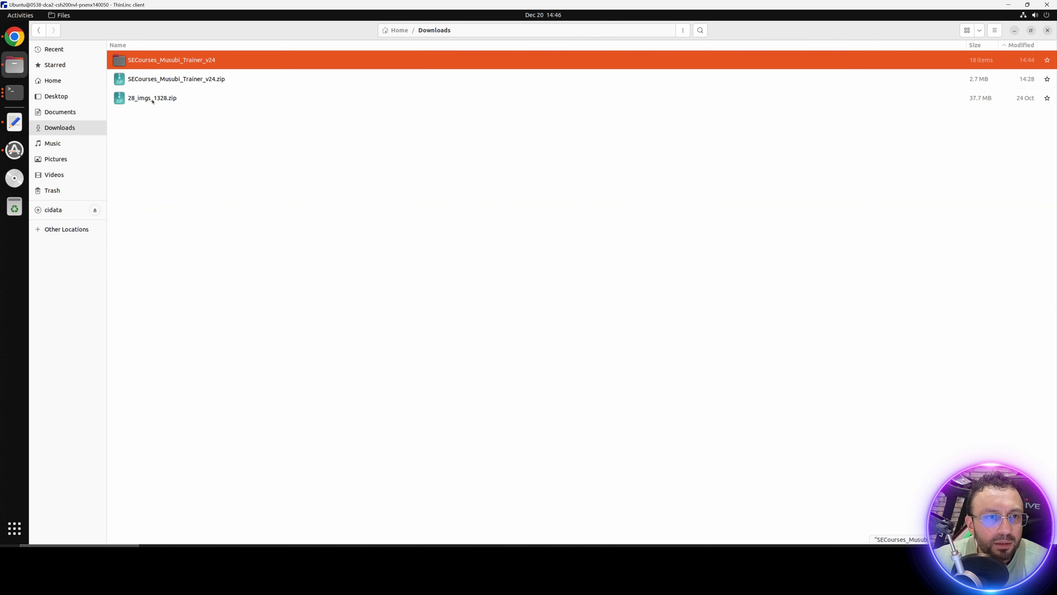
{"action": "right_click", "coordinate": [153, 101]}
{"action": "left_click", "coordinate": [186, 194]}
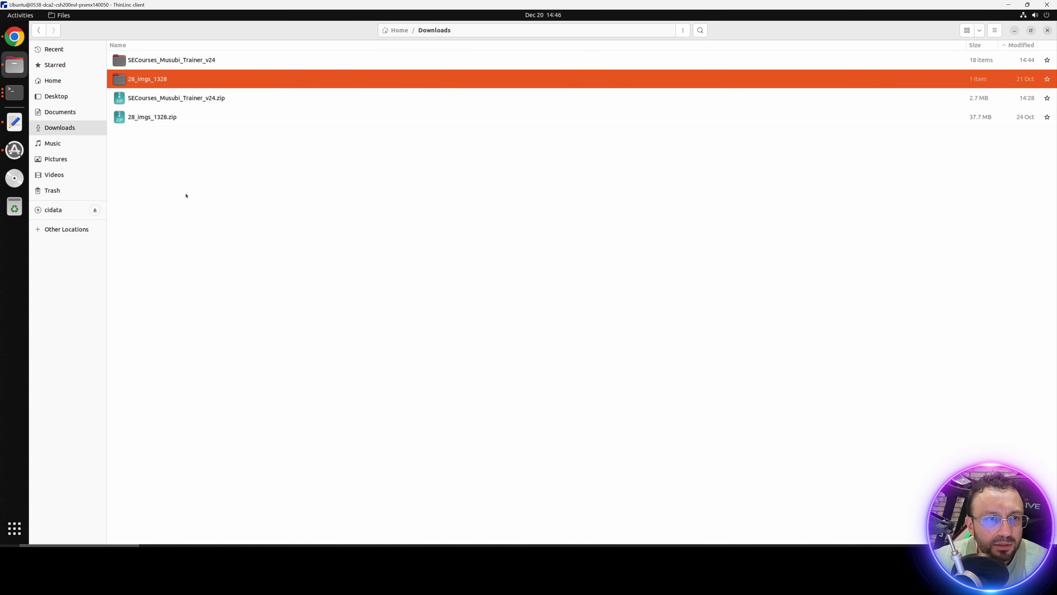
{"action": "double_click", "coordinate": [166, 79]}
{"action": "key", "text": "ctrl+l"}
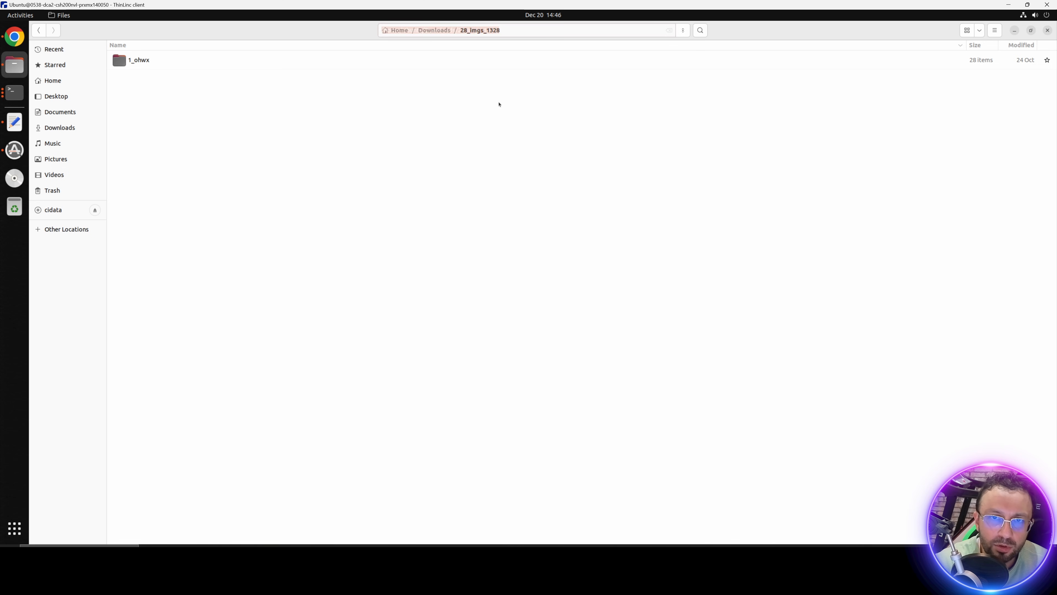
Step: Set the Wan training dataset's Parent Folder Path to /home/Ubuntu/Downloads/28_imgs_1328/ in the trainer
{"action": "key", "text": "alt+Tab"}
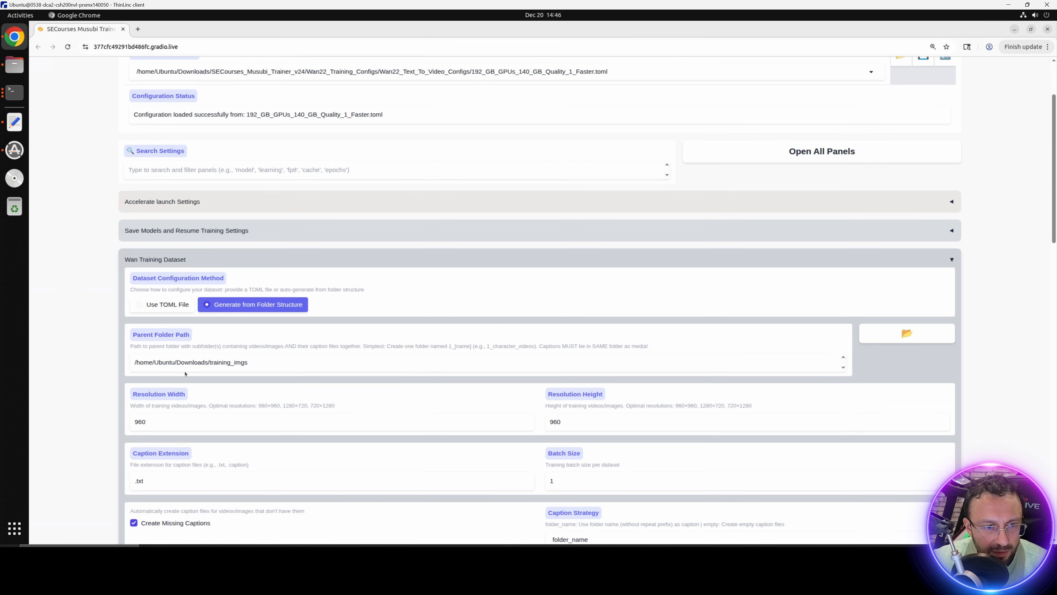
{"action": "triple_click", "coordinate": [223, 362]}
{"action": "type", "text": "/home/Ubuntu/Downloads/28_imgs_1328/"}
{"action": "scroll", "coordinate": [327, 395], "scroll_direction": "down", "scroll_amount": 10}
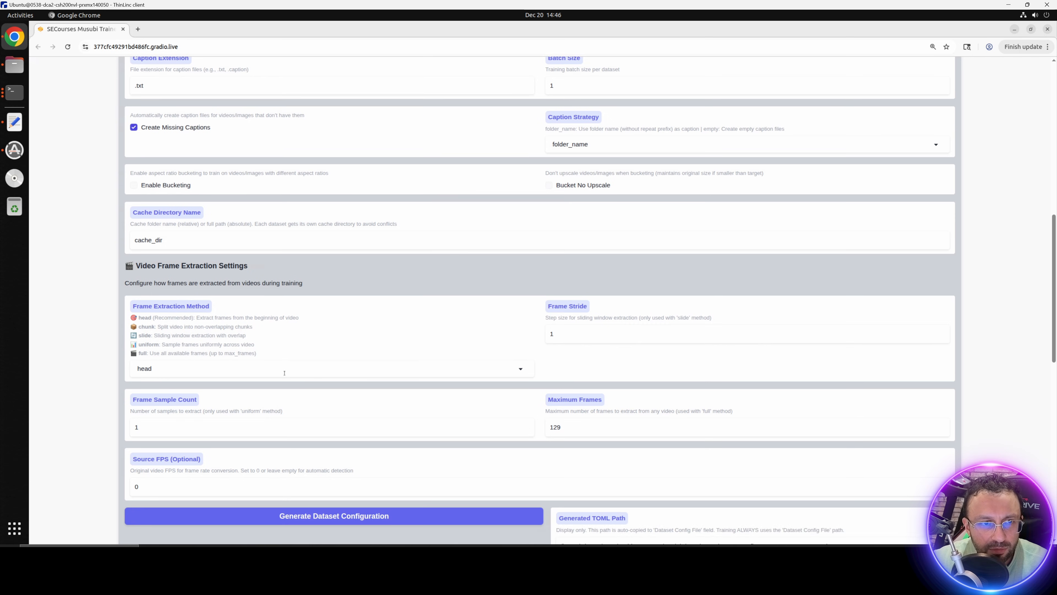
{"action": "scroll", "coordinate": [282, 372], "scroll_direction": "up", "scroll_amount": 10}
Step: Check the open terminal windows for GPU usage and the progress of the Wan model downloads
{"action": "left_click", "coordinate": [8, 92]}
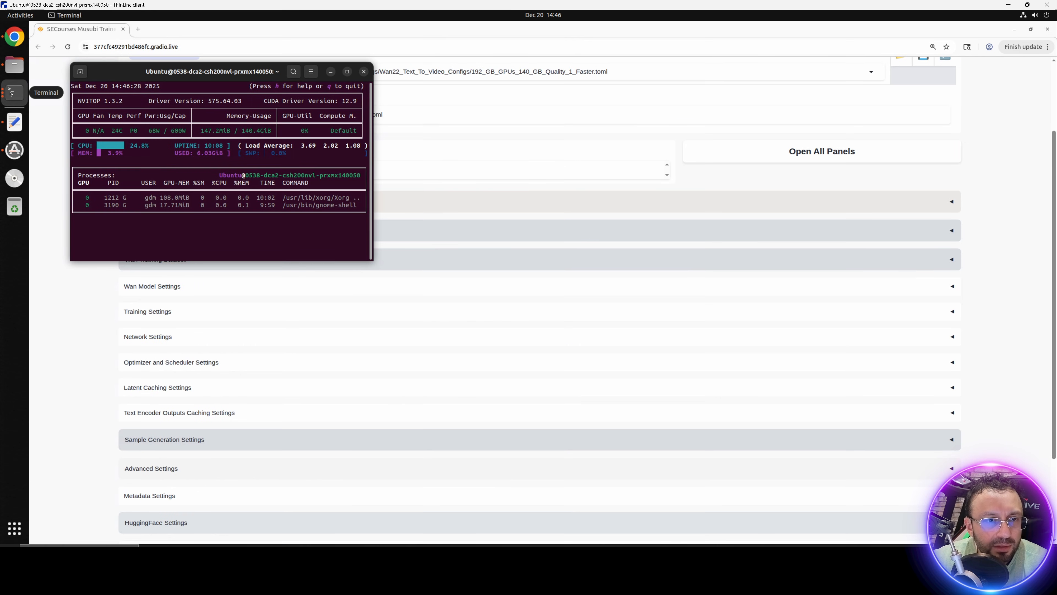
{"action": "left_click", "coordinate": [9, 92]}
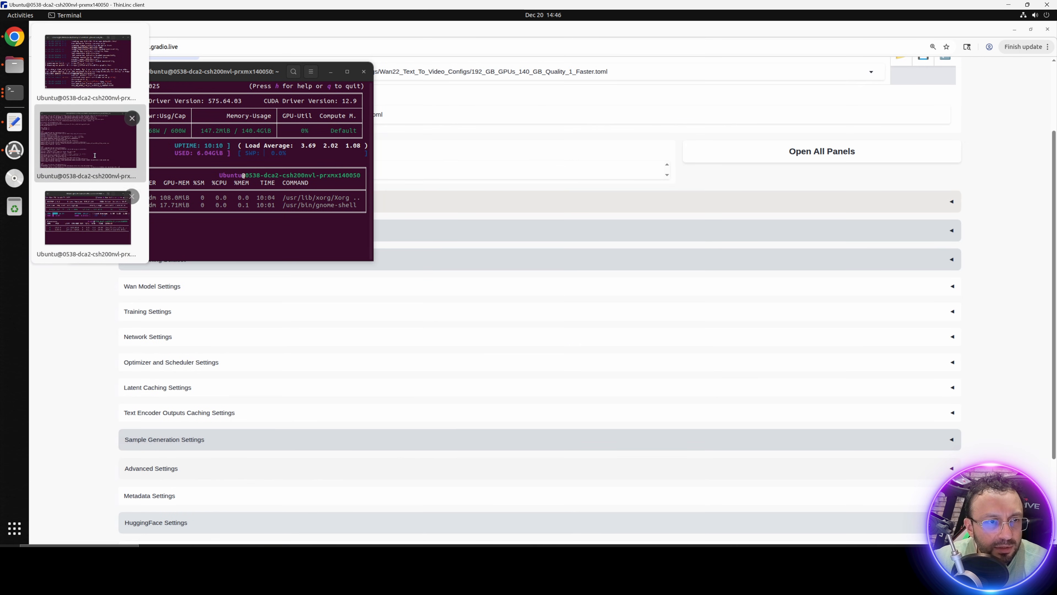
{"action": "left_click", "coordinate": [87, 214]}
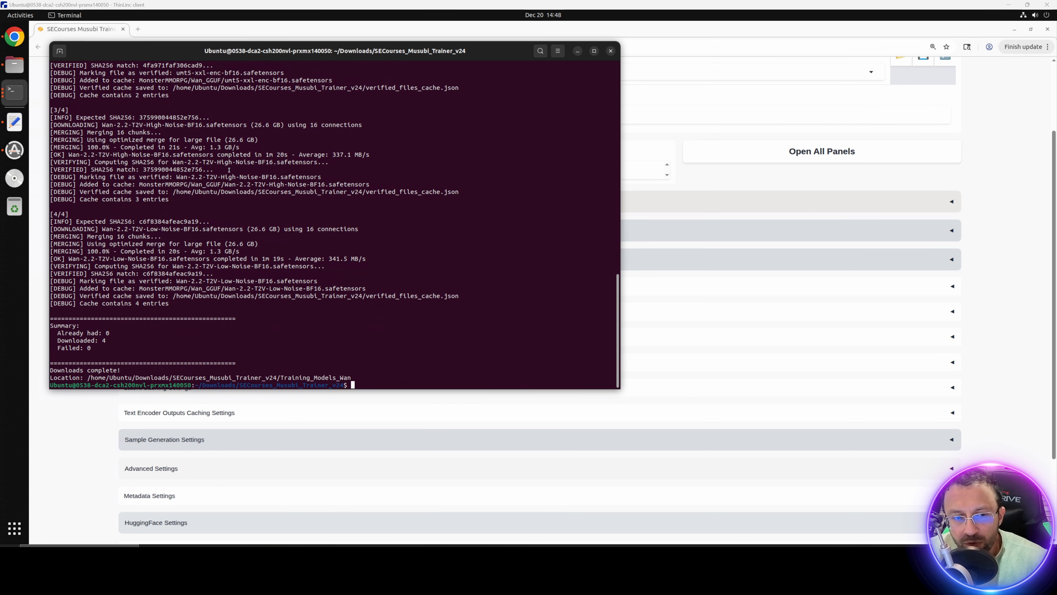
Step: Return to the trainer page and try to start the training
{"action": "left_click", "coordinate": [72, 422]}
{"action": "scroll", "coordinate": [77, 419], "scroll_direction": "down", "scroll_amount": 3}
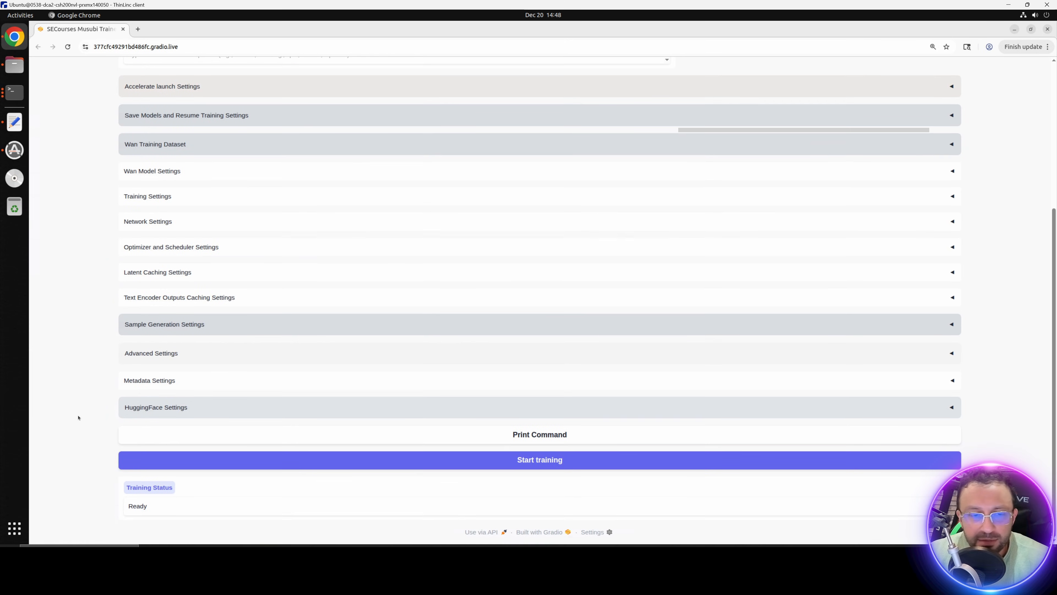
{"action": "left_click", "coordinate": [449, 461]}
{"action": "scroll", "coordinate": [363, 411], "scroll_direction": "up", "scroll_amount": 5}
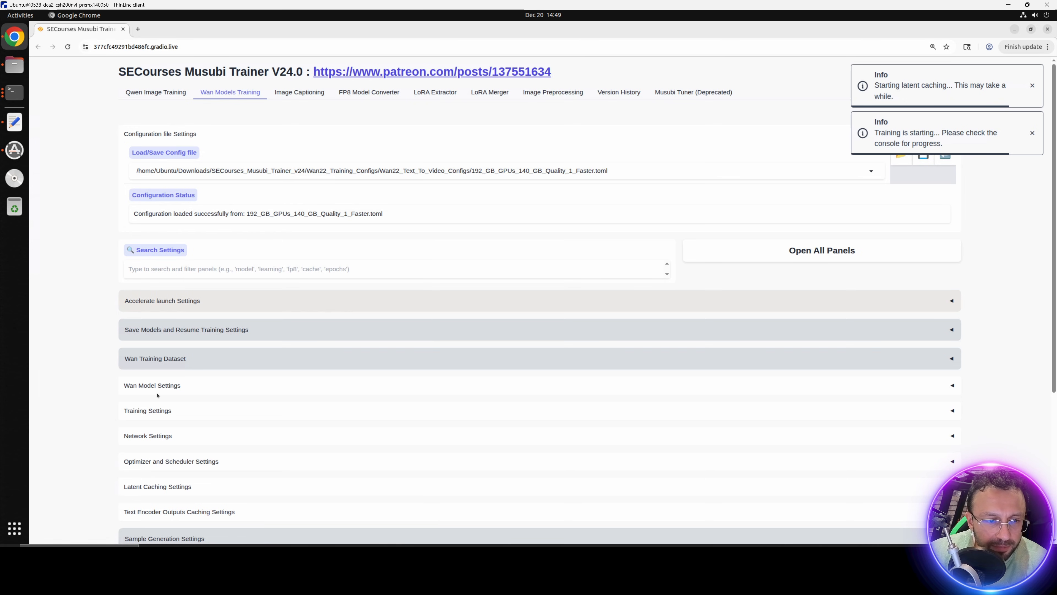
Step: Expand the Training Settings to review their values and collapse them again
{"action": "scroll", "coordinate": [157, 395], "scroll_direction": "down", "scroll_amount": 3}
{"action": "left_click", "coordinate": [148, 262]}
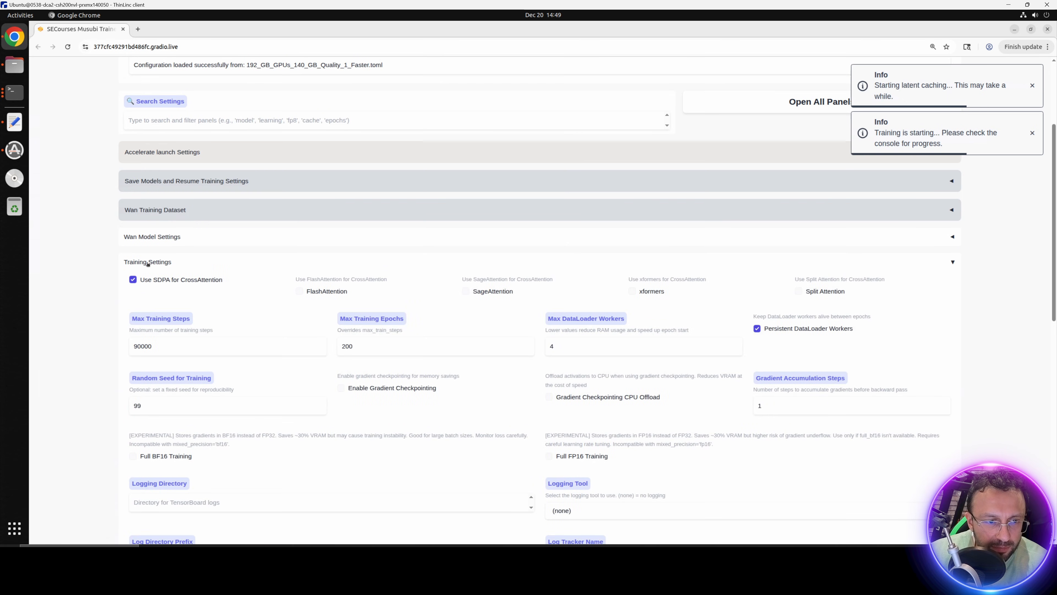
{"action": "scroll", "coordinate": [147, 263], "scroll_direction": "down", "scroll_amount": 10}
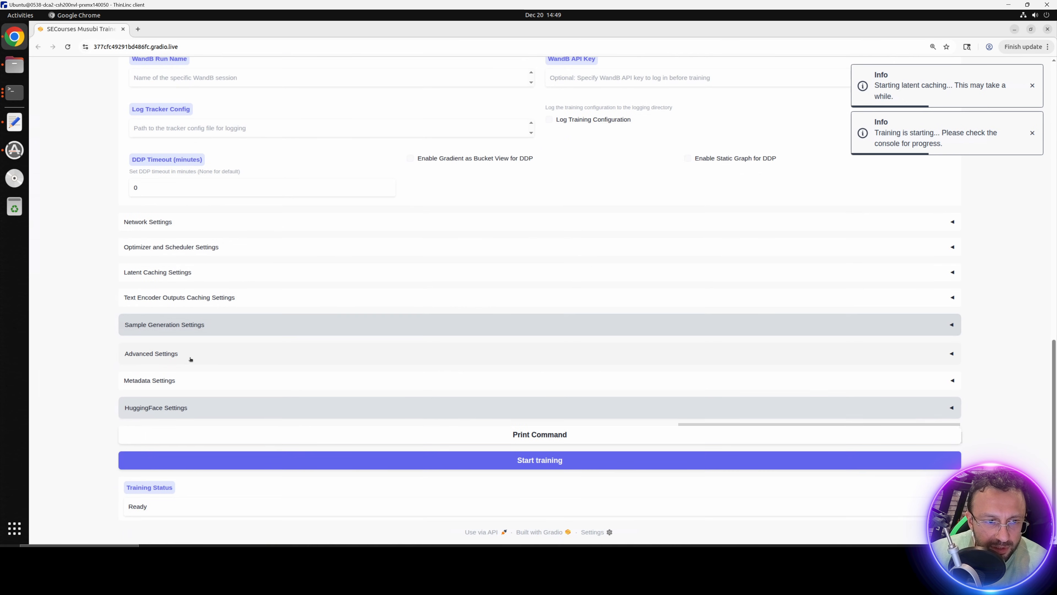
{"action": "scroll", "coordinate": [190, 359], "scroll_direction": "up", "scroll_amount": 10}
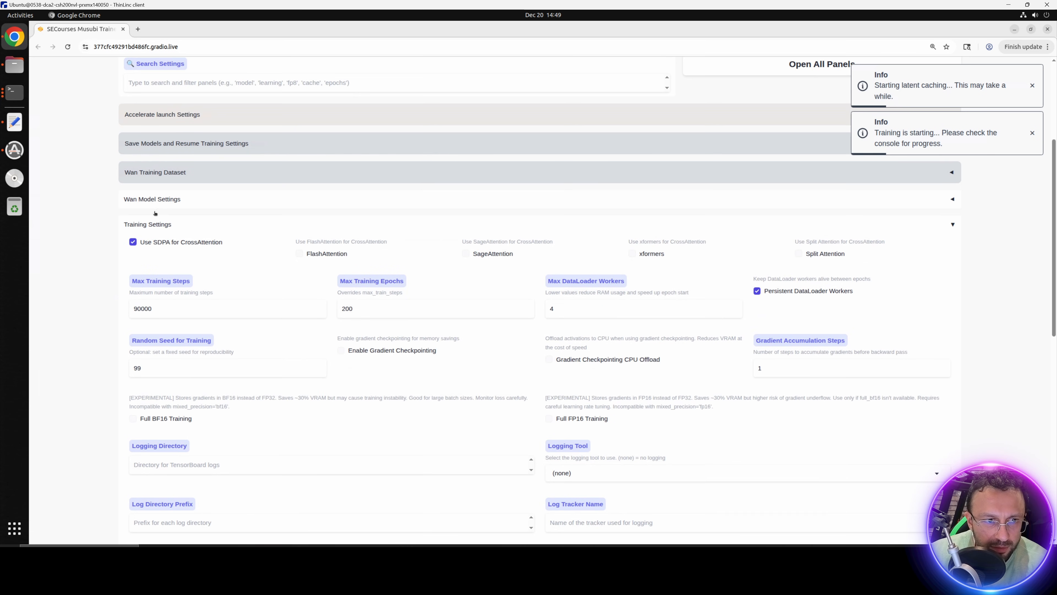
{"action": "left_click", "coordinate": [147, 224]}
Step: In Wan Model Settings, point the low-noise DiT, VAE and T5 text encoder paths to the SECourses_Musubi_Trainer_v24 folder
{"action": "left_click", "coordinate": [152, 199]}
{"action": "scroll", "coordinate": [328, 430], "scroll_direction": "down", "scroll_amount": 1}
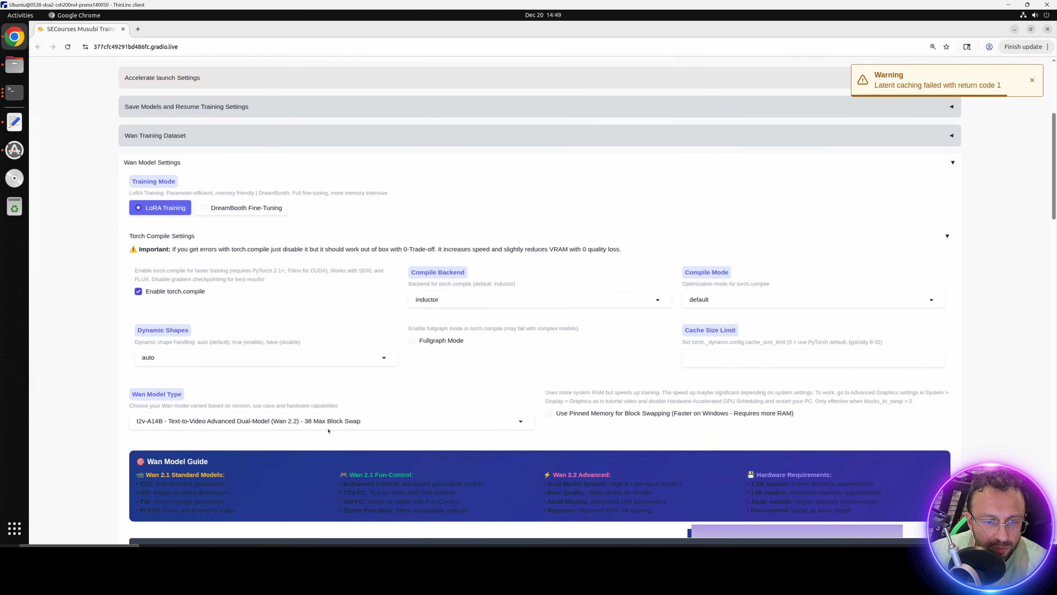
{"action": "scroll", "coordinate": [328, 430], "scroll_direction": "down", "scroll_amount": 10}
{"action": "left_click", "coordinate": [302, 255]}
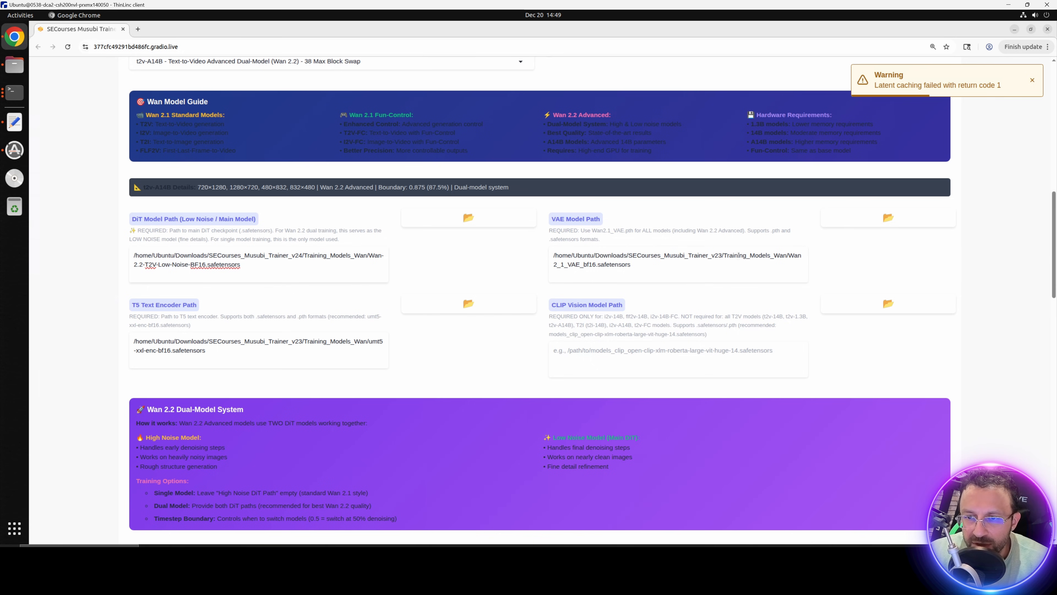
{"action": "left_click", "coordinate": [721, 256]}
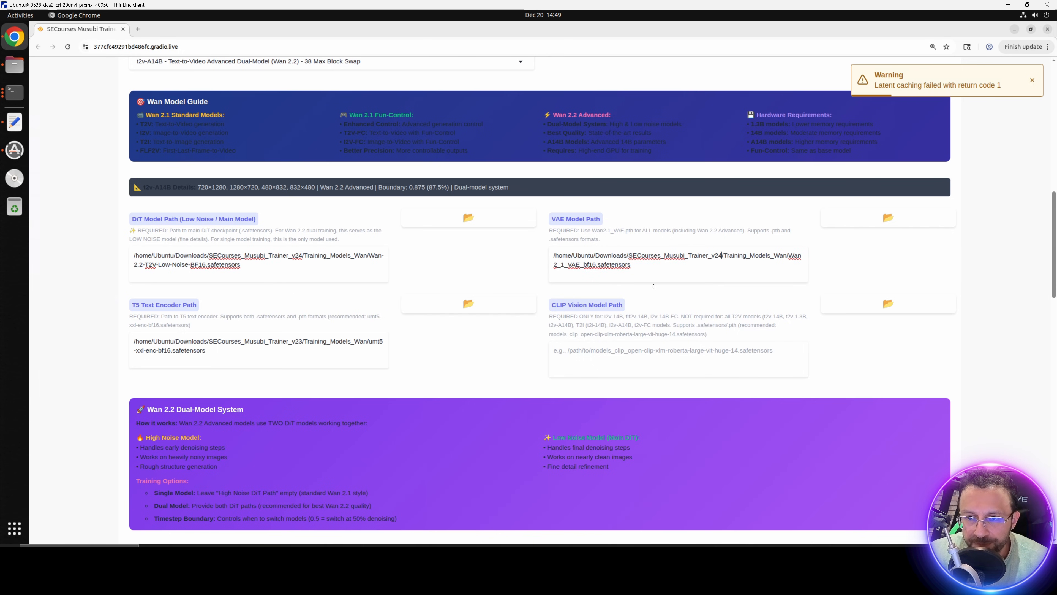
{"action": "left_click", "coordinate": [303, 341]}
{"action": "key", "text": "BackSpace"}
{"action": "type", "text": "4"}
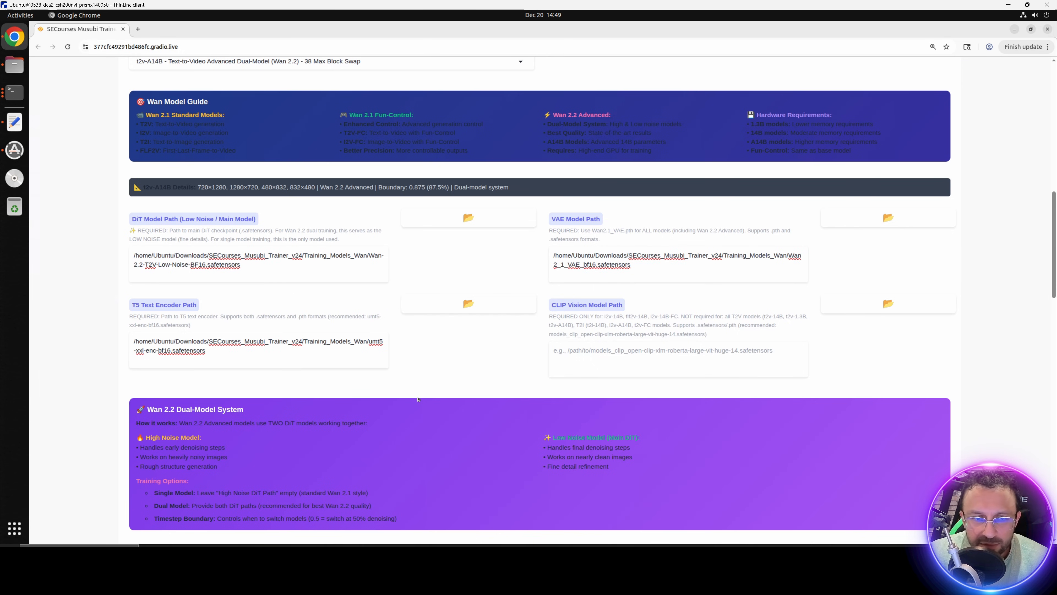
Step: Expand the Save Models and Resume Training Settings, then start the training with the corrected model paths
{"action": "scroll", "coordinate": [418, 399], "scroll_direction": "up", "scroll_amount": 15}
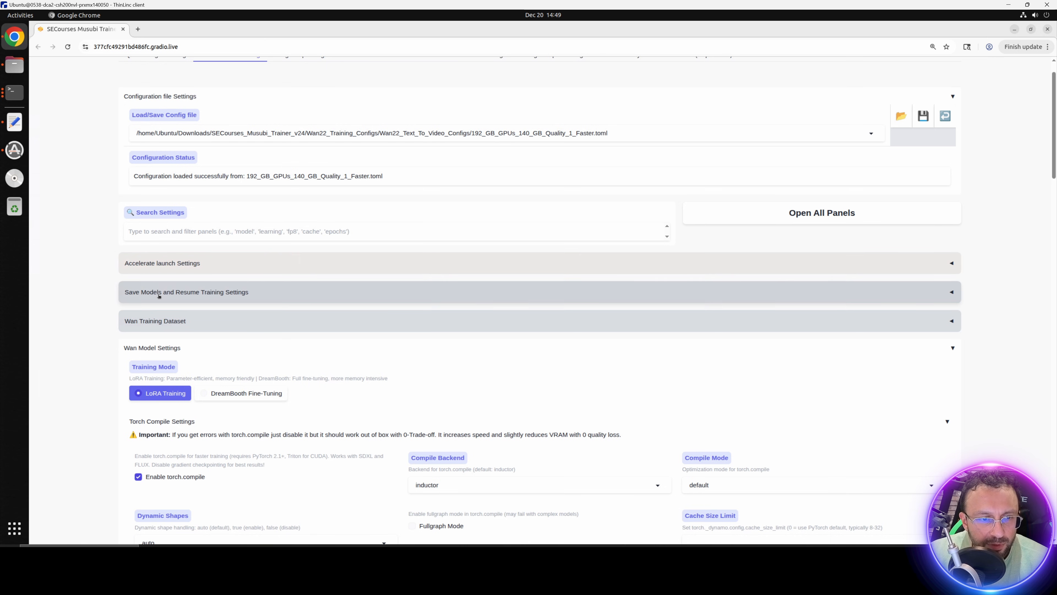
{"action": "left_click", "coordinate": [159, 294]}
{"action": "scroll", "coordinate": [315, 434], "scroll_direction": "down", "scroll_amount": 20}
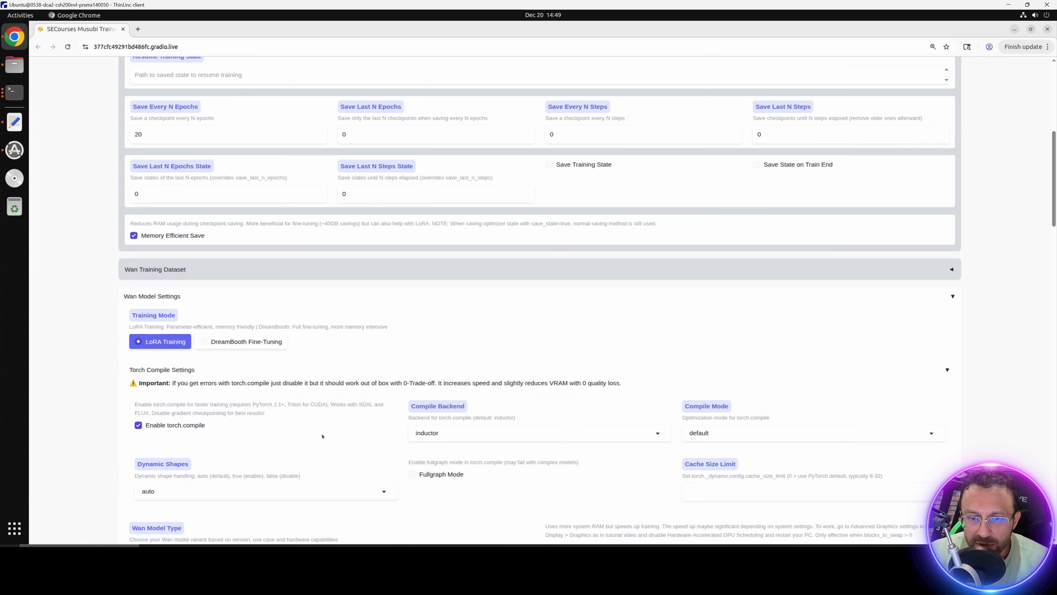
Step: Bring up the terminal windows and the nvitop monitor to check the GPU activity
{"action": "left_click", "coordinate": [14, 92]}
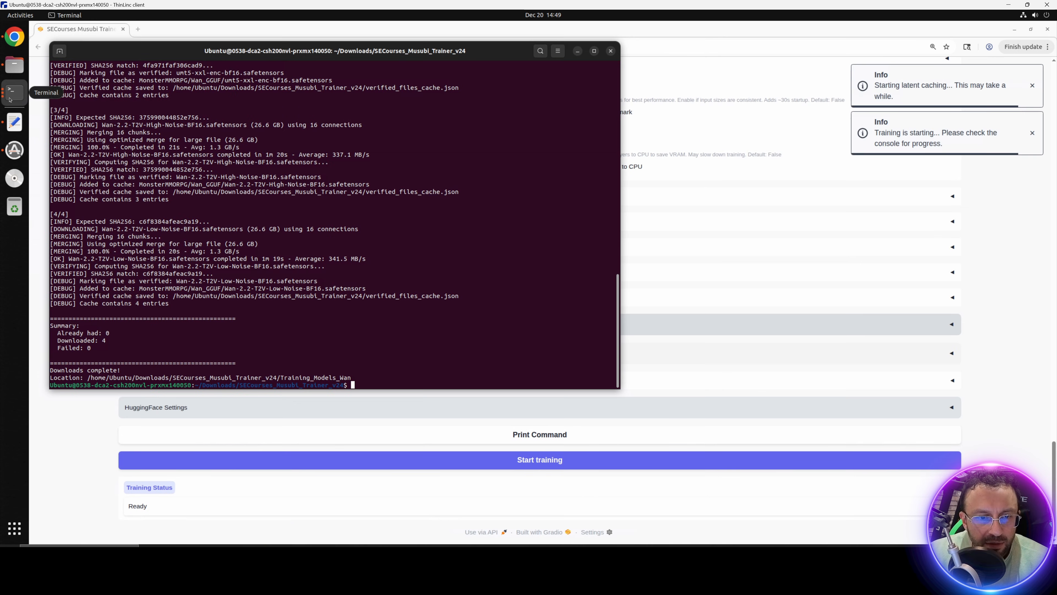
{"action": "left_click", "coordinate": [15, 92]}
{"action": "left_click", "coordinate": [90, 224]}
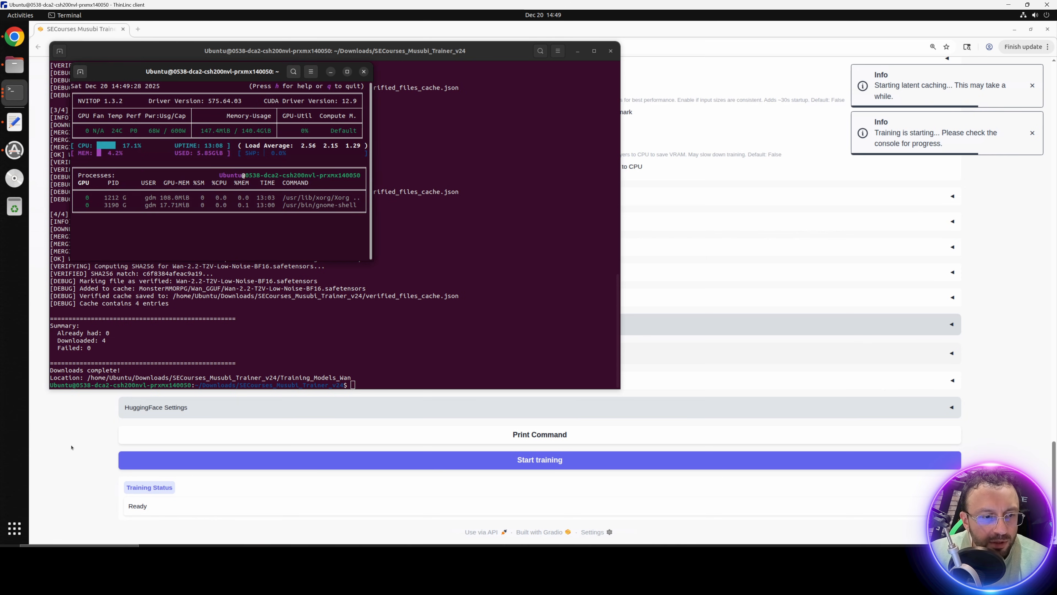
Step: Change the High Noise DiT Path to use the SECourses_Musubi_Trainer_v24 folder
{"action": "left_click", "coordinate": [74, 440]}
{"action": "scroll", "coordinate": [74, 440], "scroll_direction": "up", "scroll_amount": 15}
{"action": "scroll", "coordinate": [257, 239], "scroll_direction": "down", "scroll_amount": 5}
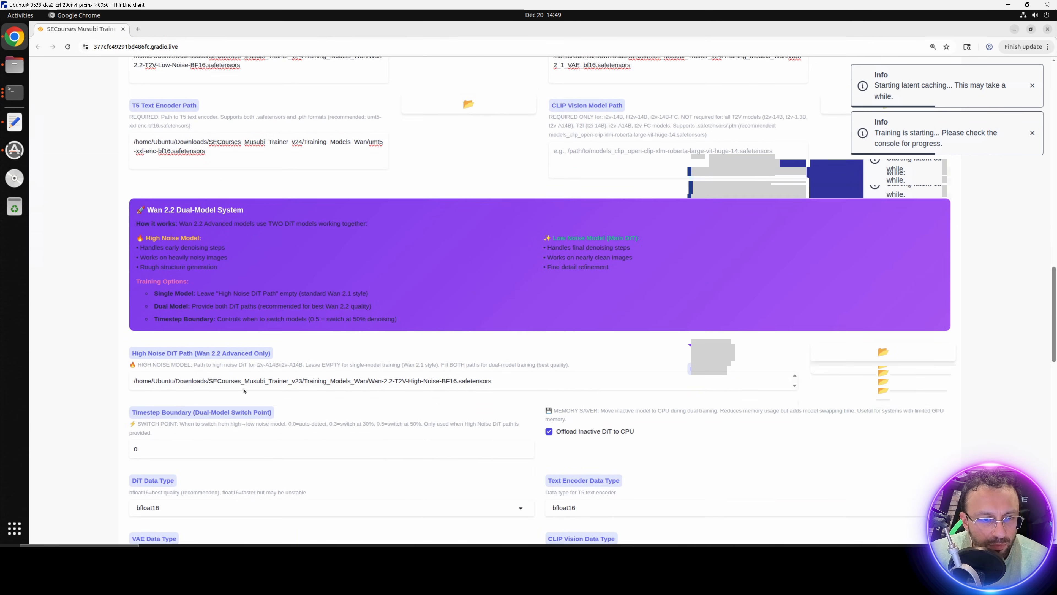
{"action": "left_click", "coordinate": [300, 183]}
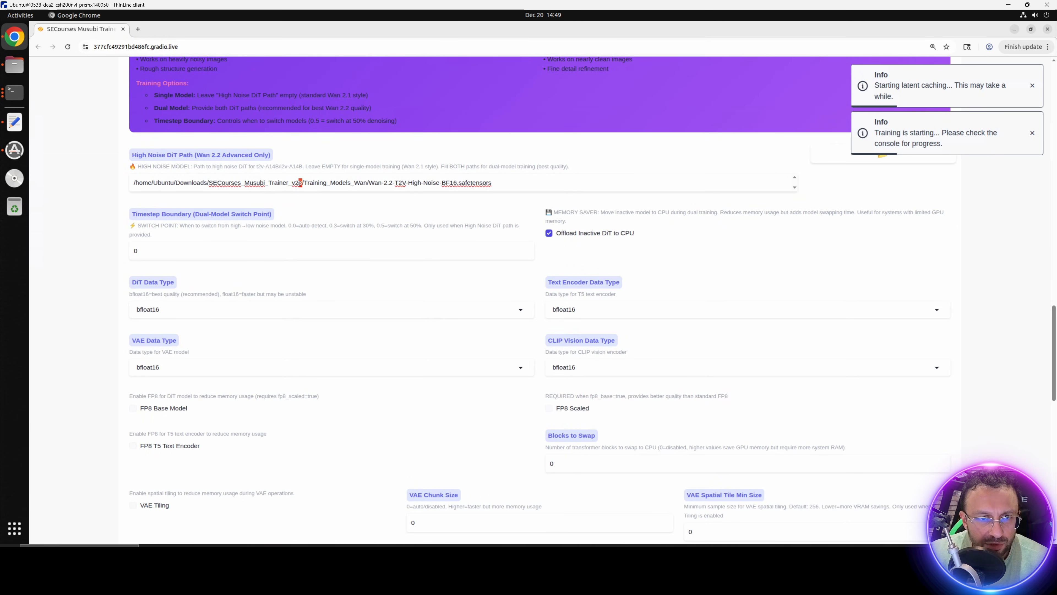
Step: Start the training run from the trainer page and bring up its console output
{"action": "scroll", "coordinate": [324, 395], "scroll_direction": "down", "scroll_amount": 15}
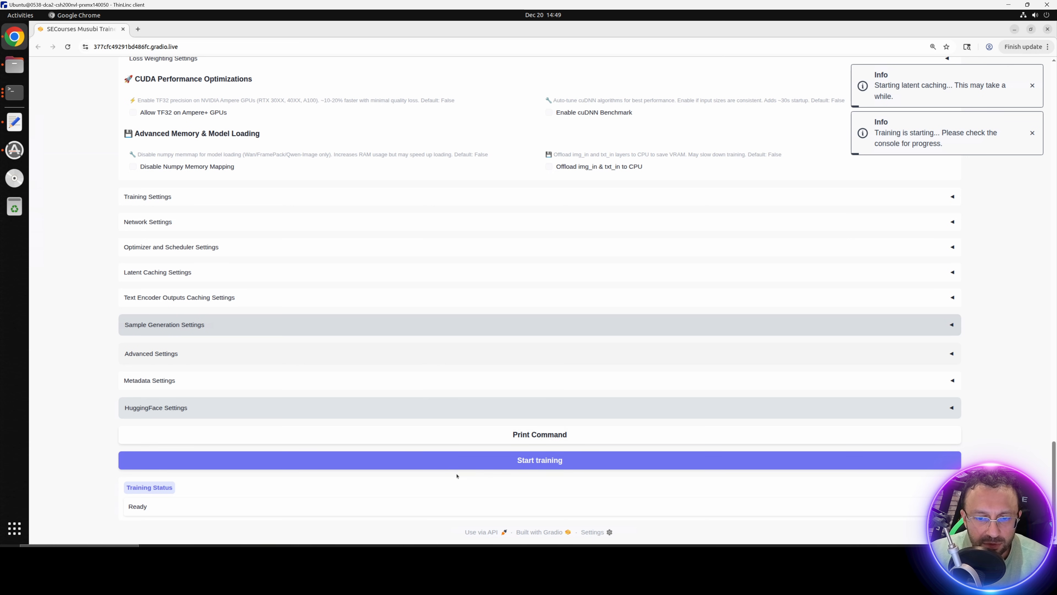
{"action": "left_click", "coordinate": [456, 462]}
{"action": "left_click", "coordinate": [14, 92]}
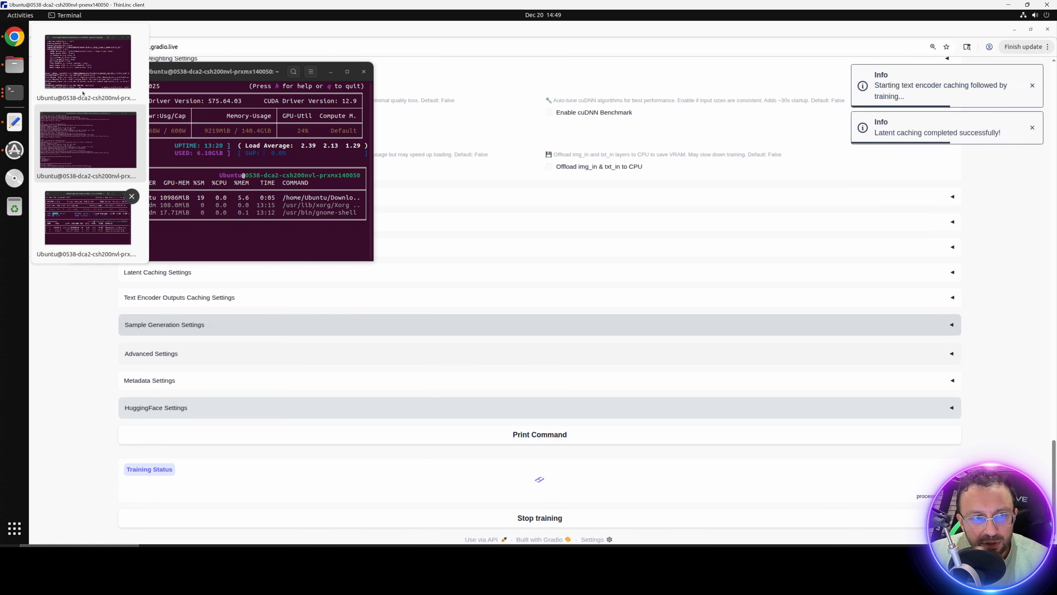
{"action": "left_click", "coordinate": [89, 142]}
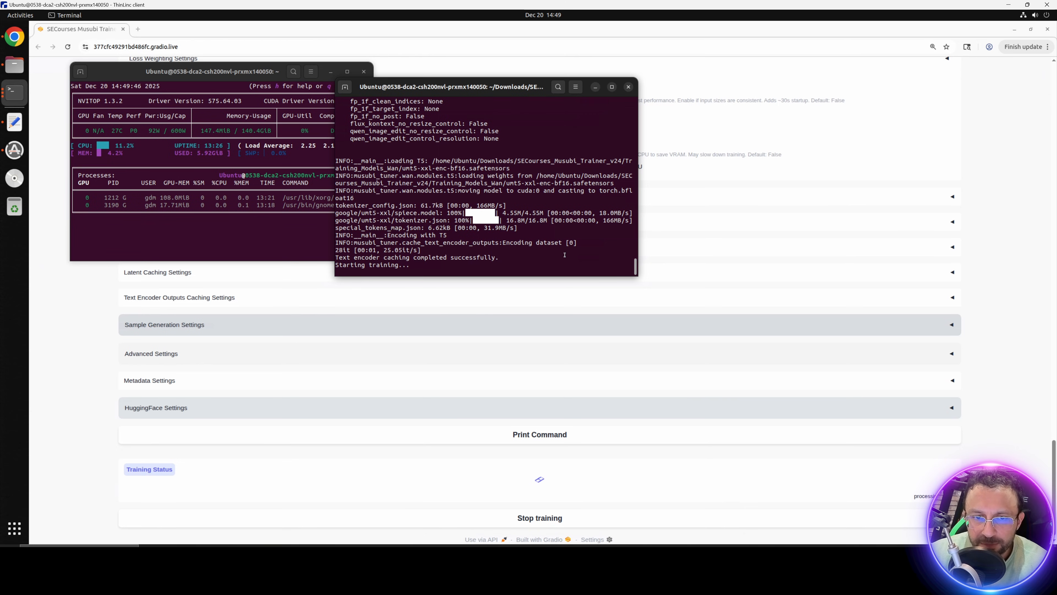
Step: Stop the running training, confirm the stop, and restart it with the updated High Noise DiT path
{"action": "left_click", "coordinate": [529, 516]}
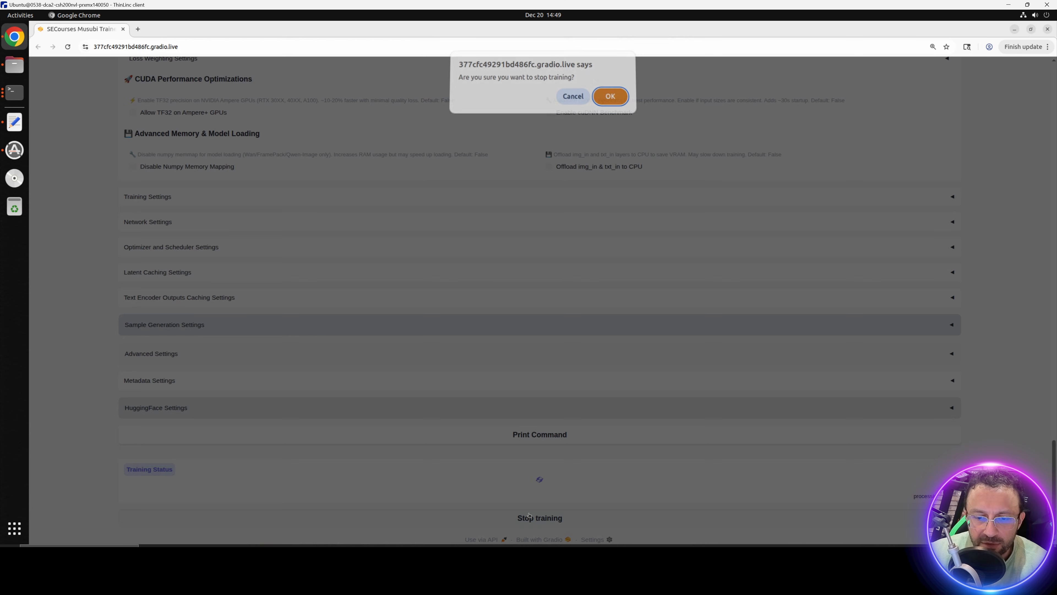
{"action": "key", "text": "Return"}
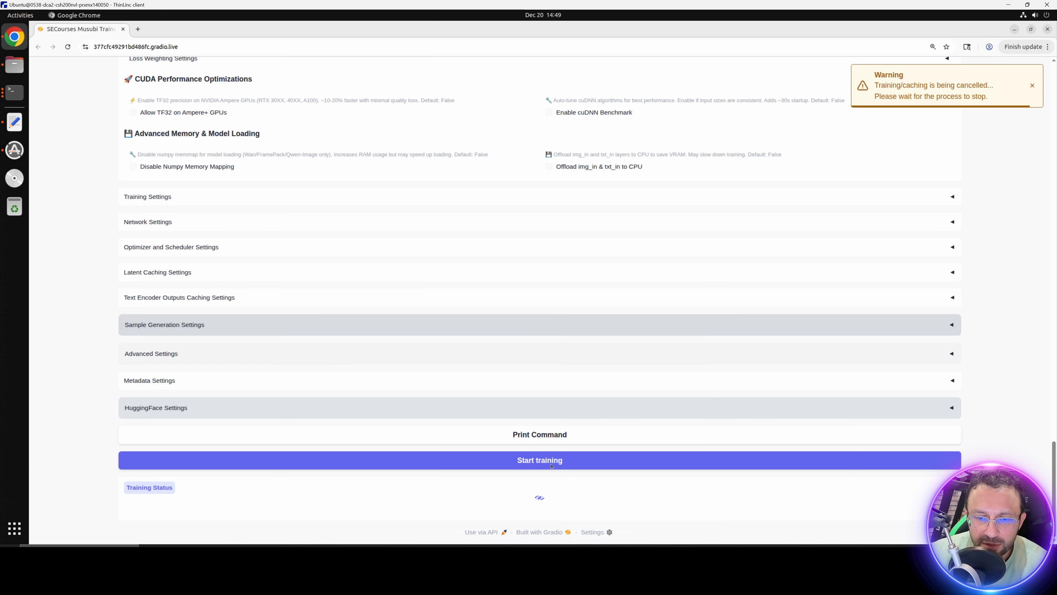
Step: Arrange the nvitop and training console windows side by side and enlarge their text to monitor the run
{"action": "left_click", "coordinate": [15, 92]}
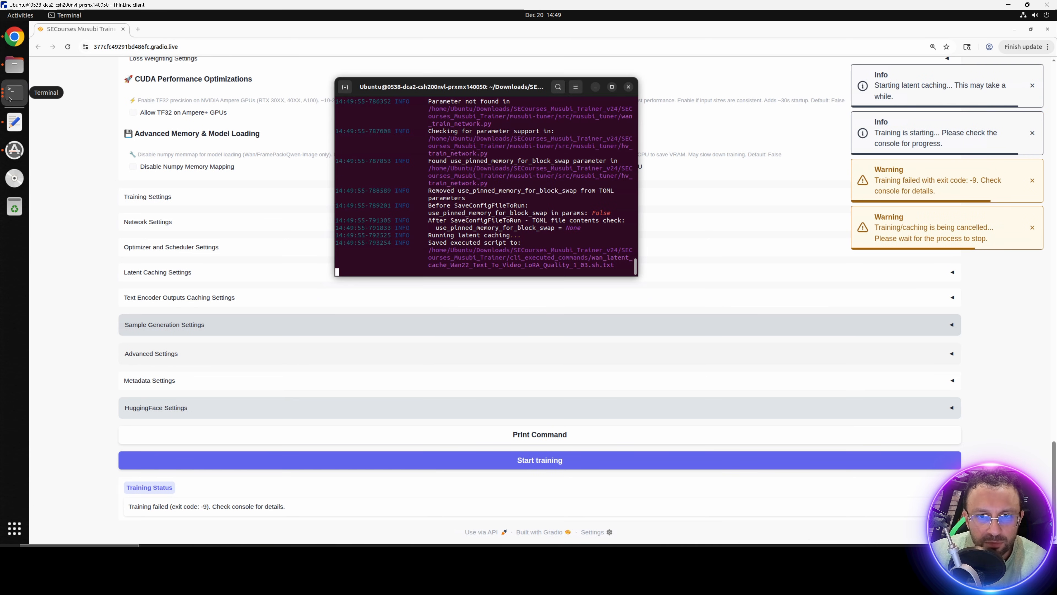
{"action": "left_click", "coordinate": [15, 92]}
{"action": "left_click", "coordinate": [87, 217]}
{"action": "left_click_drag", "start_coordinate": [579, 92], "coordinate": [634, 77]}
{"action": "left_click", "coordinate": [631, 71]}
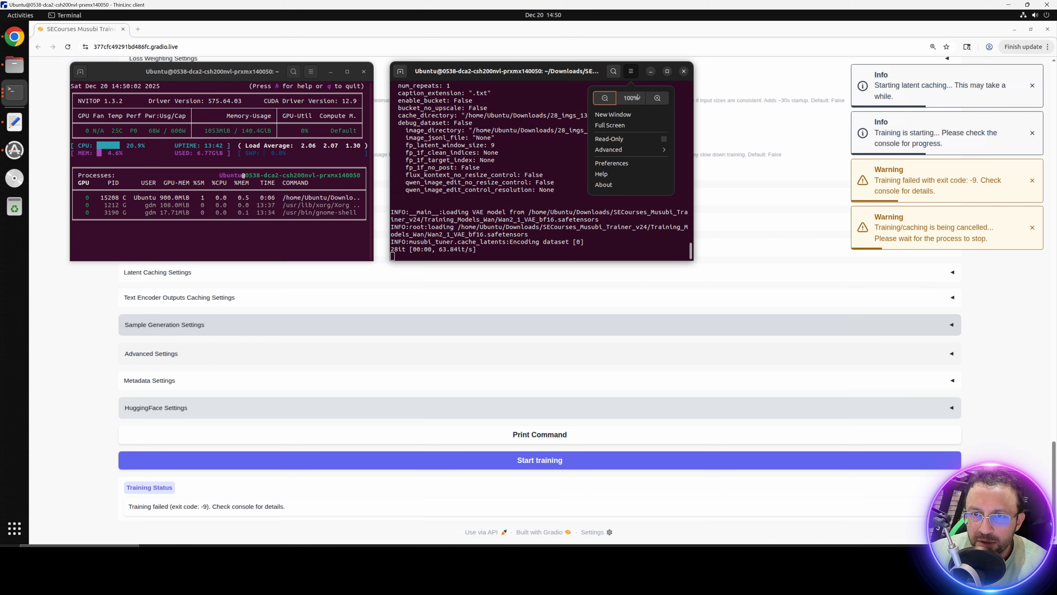
{"action": "left_click", "coordinate": [658, 98]}
{"action": "left_click", "coordinate": [690, 98]}
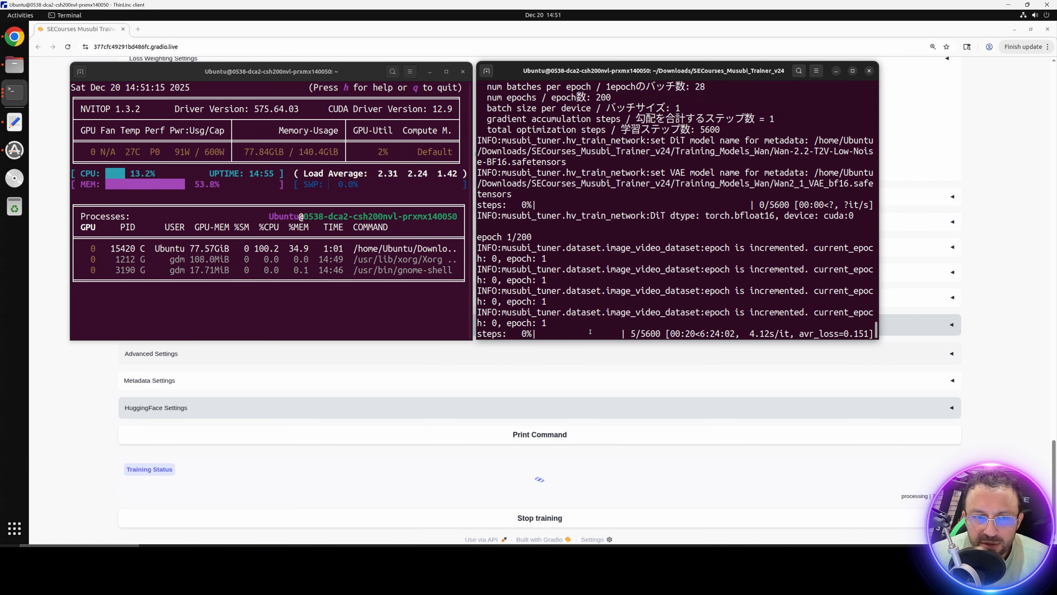
{"action": "left_click", "coordinate": [325, 321]}
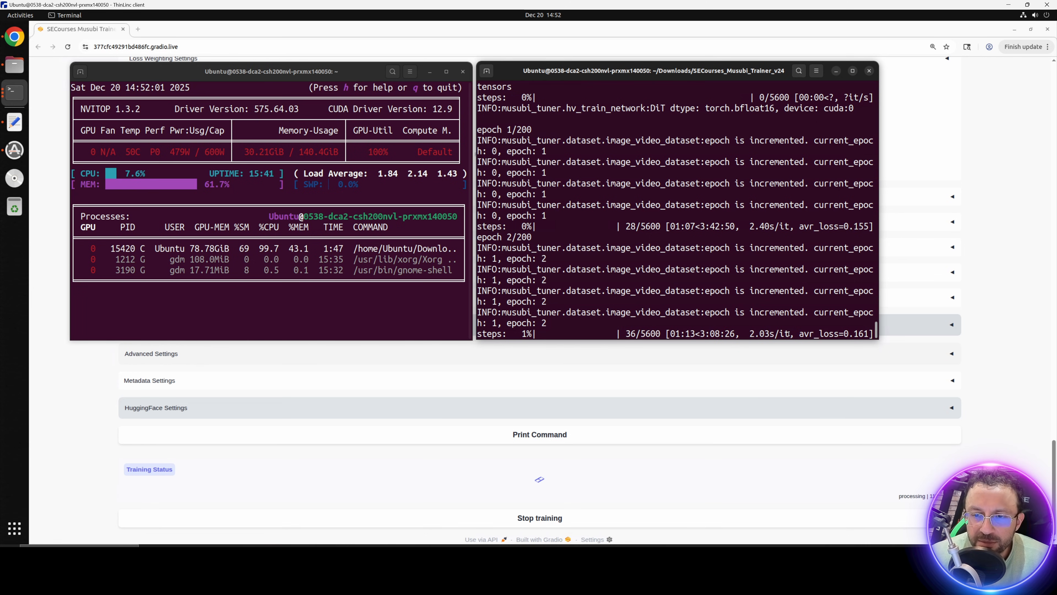
Step: Check the Offload Inactive DiT to CPU setting, stop the running training and confirm the stop
{"action": "left_click", "coordinate": [70, 389]}
{"action": "scroll", "coordinate": [554, 400], "scroll_direction": "up", "scroll_amount": 10}
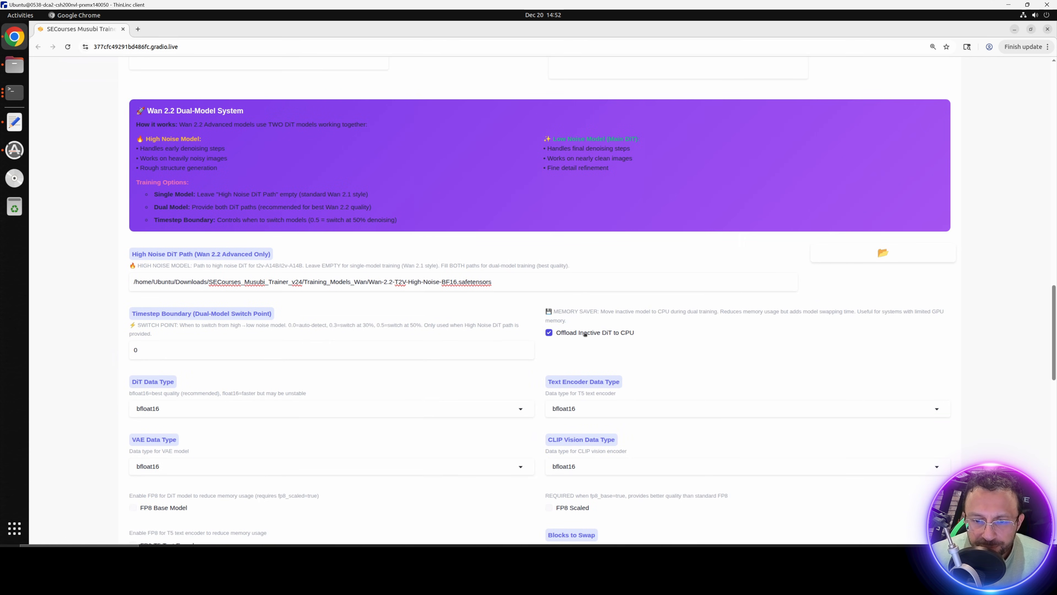
{"action": "scroll", "coordinate": [576, 335], "scroll_direction": "down", "scroll_amount": 15}
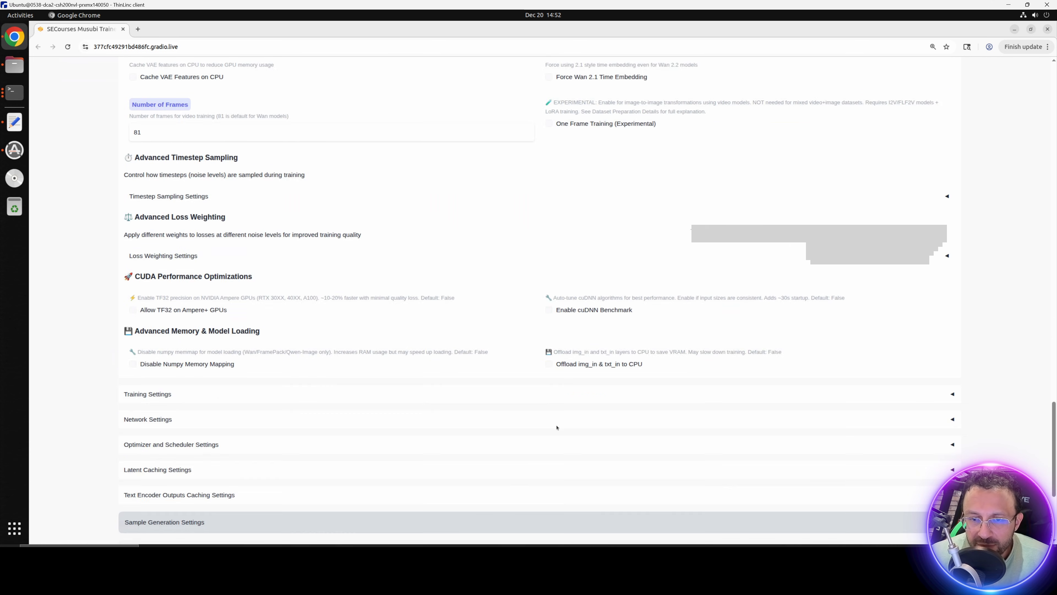
{"action": "left_click", "coordinate": [539, 510]}
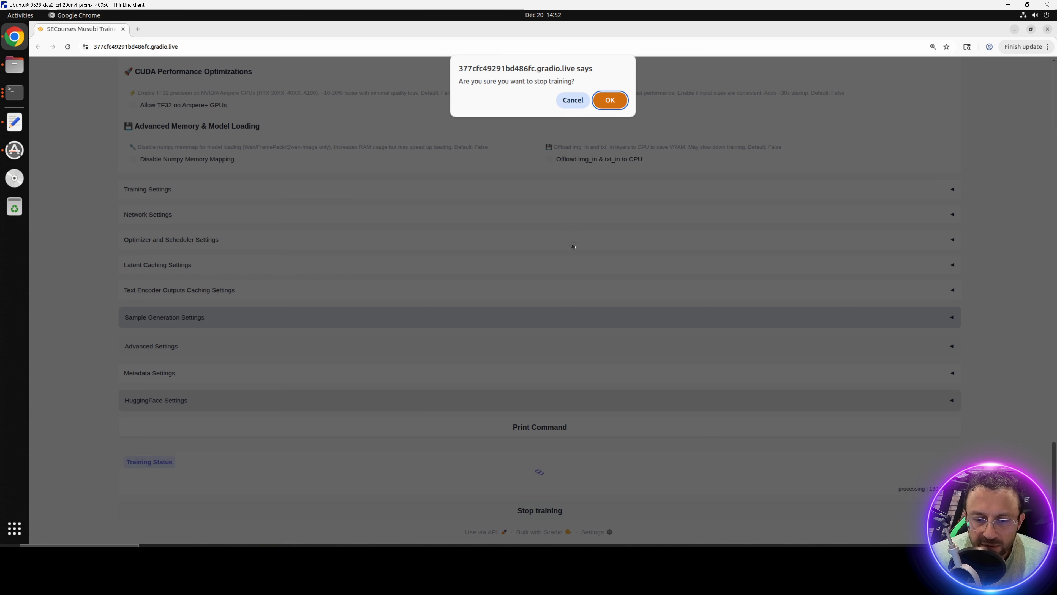
{"action": "left_click", "coordinate": [610, 100]}
Step: Revisit the Offload Inactive DiT to CPU setting, restart the training, and bring up the nvitop and training console windows
{"action": "scroll", "coordinate": [583, 316], "scroll_direction": "up", "scroll_amount": 15}
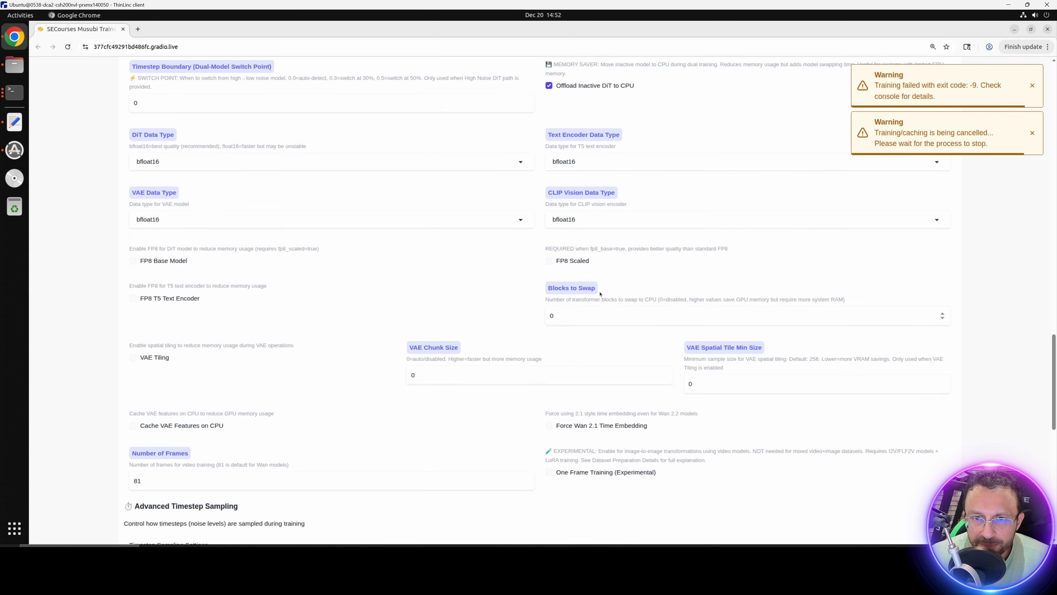
{"action": "scroll", "coordinate": [573, 354], "scroll_direction": "up", "scroll_amount": 3}
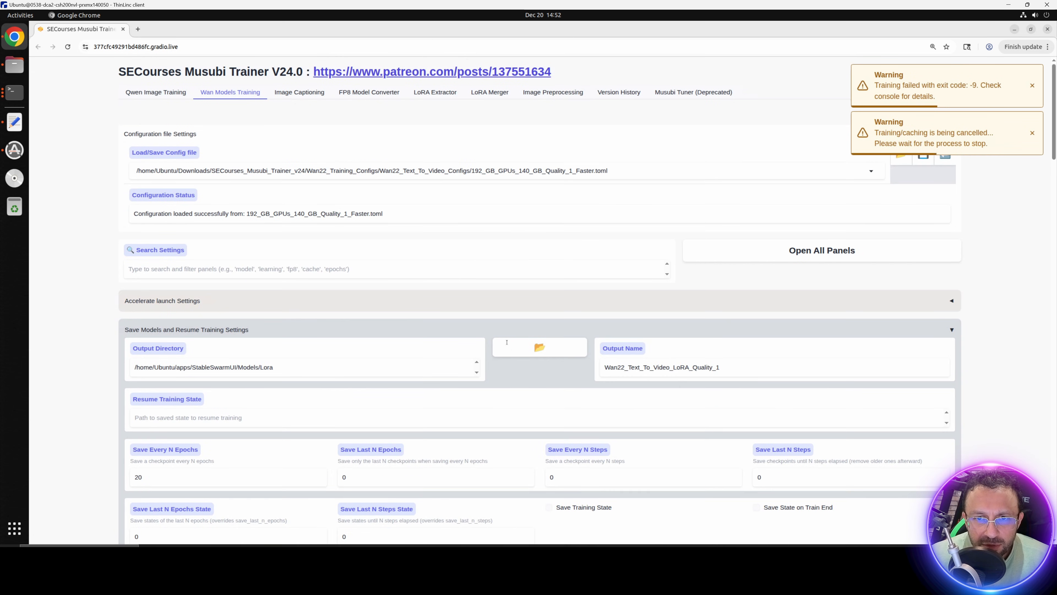
{"action": "scroll", "coordinate": [509, 346], "scroll_direction": "down", "scroll_amount": 8}
{"action": "scroll", "coordinate": [509, 346], "scroll_direction": "down", "scroll_amount": 15}
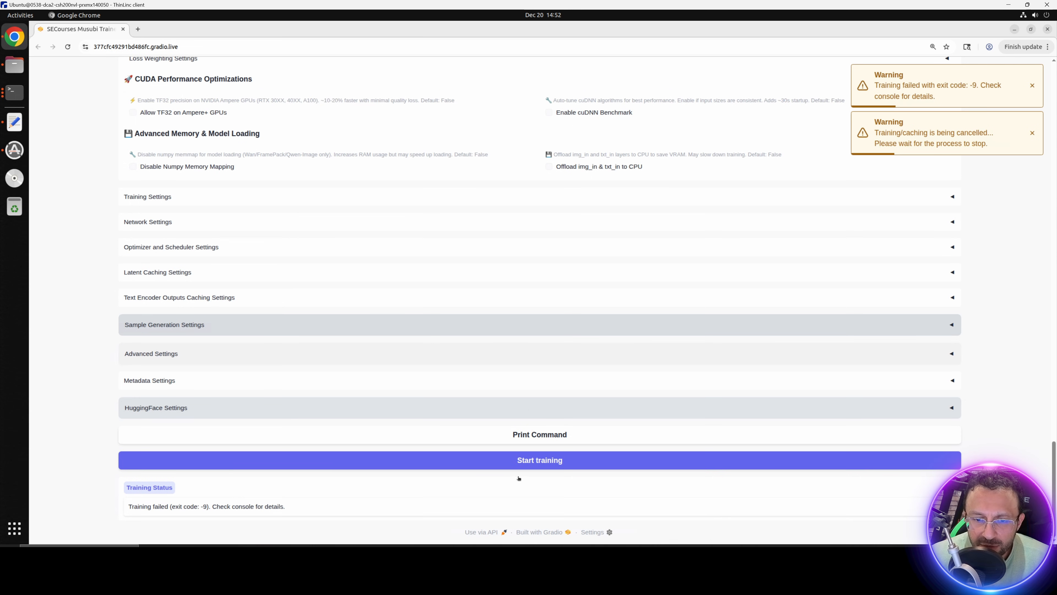
{"action": "left_click", "coordinate": [515, 466]}
{"action": "left_click", "coordinate": [15, 92]}
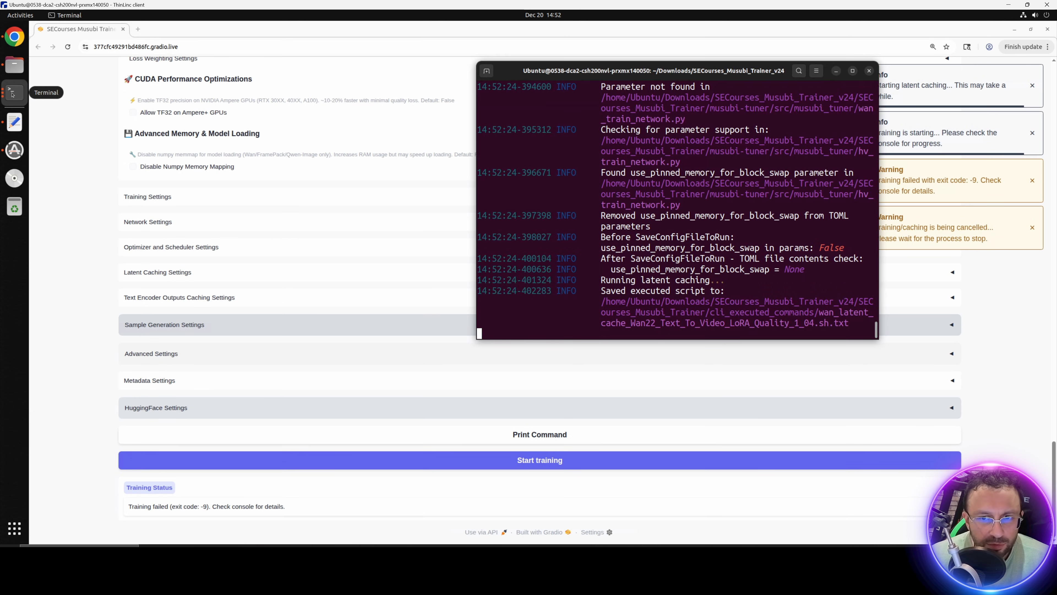
{"action": "left_click", "coordinate": [15, 92]}
{"action": "left_click", "coordinate": [88, 217]}
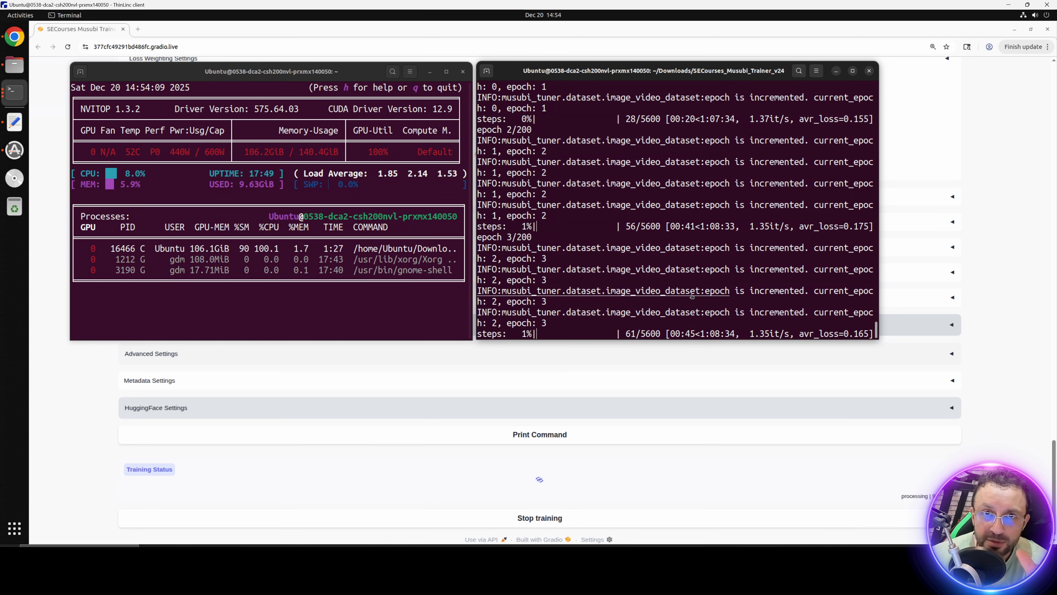
Step: Review the trainer settings, locate 140_GB_GPUs_107_GB_Quality_1_Faster.toml in the local Wan22_Text_To_Video_Configs folder, and go back to SECourses_Musubi_Trainer_v16
{"action": "left_click", "coordinate": [954, 306]}
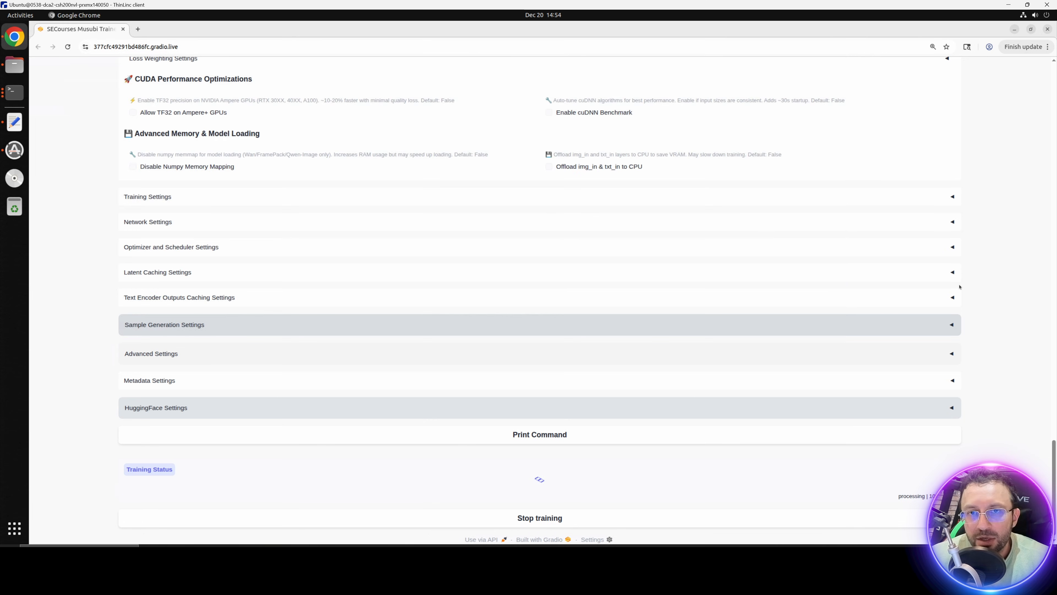
{"action": "scroll", "coordinate": [957, 299], "scroll_direction": "up", "scroll_amount": 7}
{"action": "scroll", "coordinate": [957, 299], "scroll_direction": "up", "scroll_amount": 15}
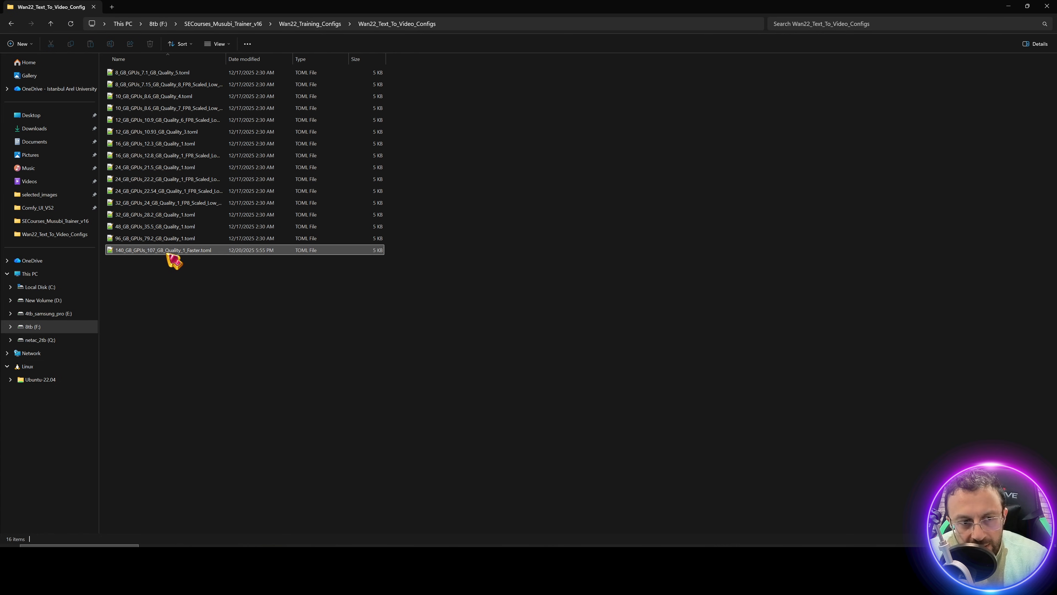
{"action": "left_click", "coordinate": [175, 252]}
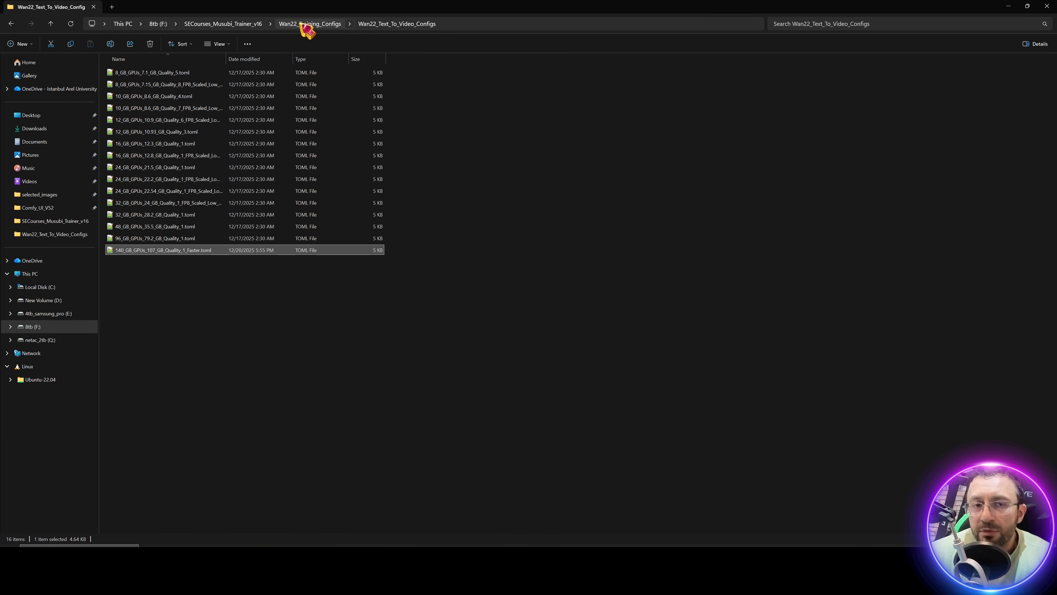
{"action": "left_click", "coordinate": [233, 25]}
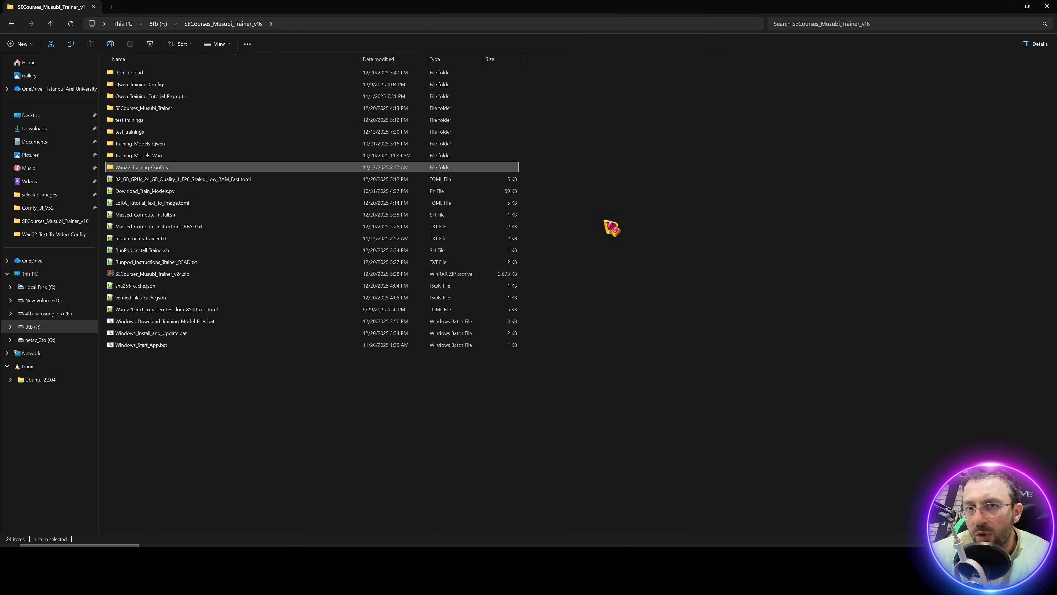
Step: Open the SECourses YouTube channel's video list and enlarge it to examine the cloud GPU and Massed Compute tutorials
{"action": "left_click", "coordinate": [895, 562]}
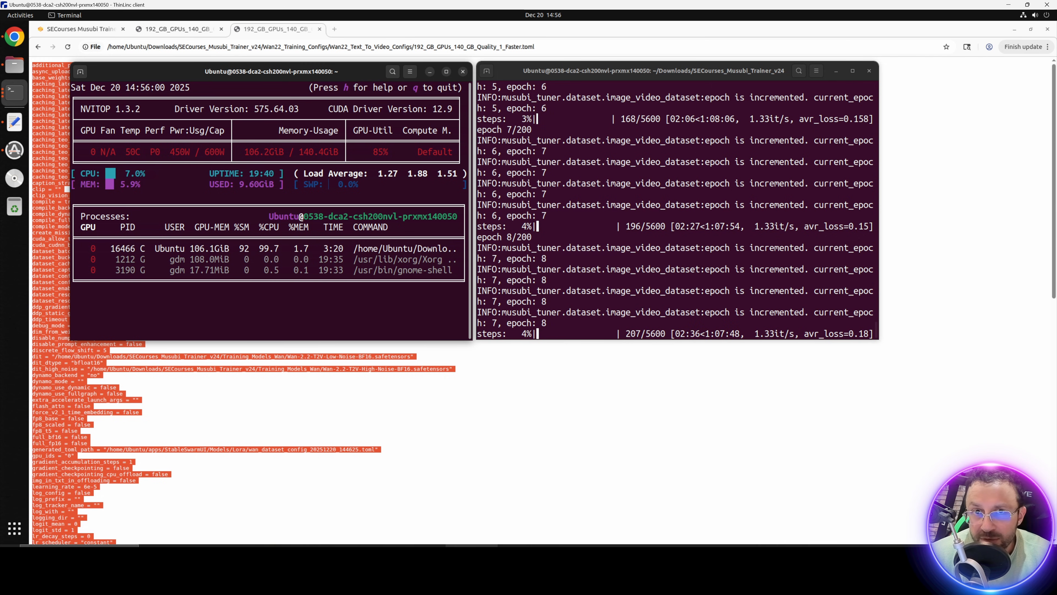
{"action": "left_click", "coordinate": [368, 556]}
{"action": "left_click", "coordinate": [546, 520]}
{"action": "left_click", "coordinate": [62, 8]}
{"action": "left_click", "coordinate": [84, 522]}
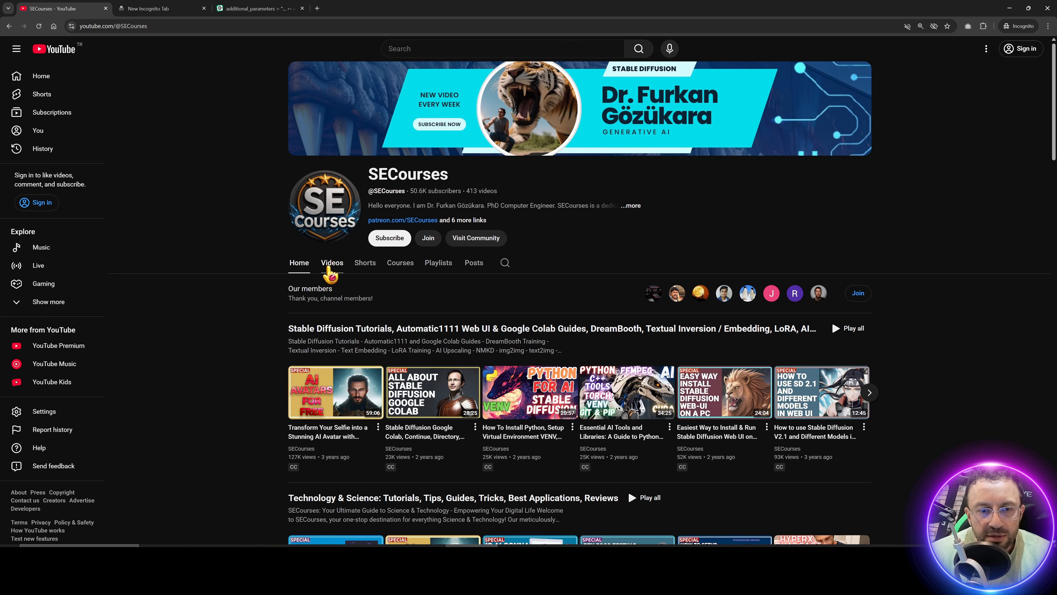
{"action": "left_click", "coordinate": [332, 262]}
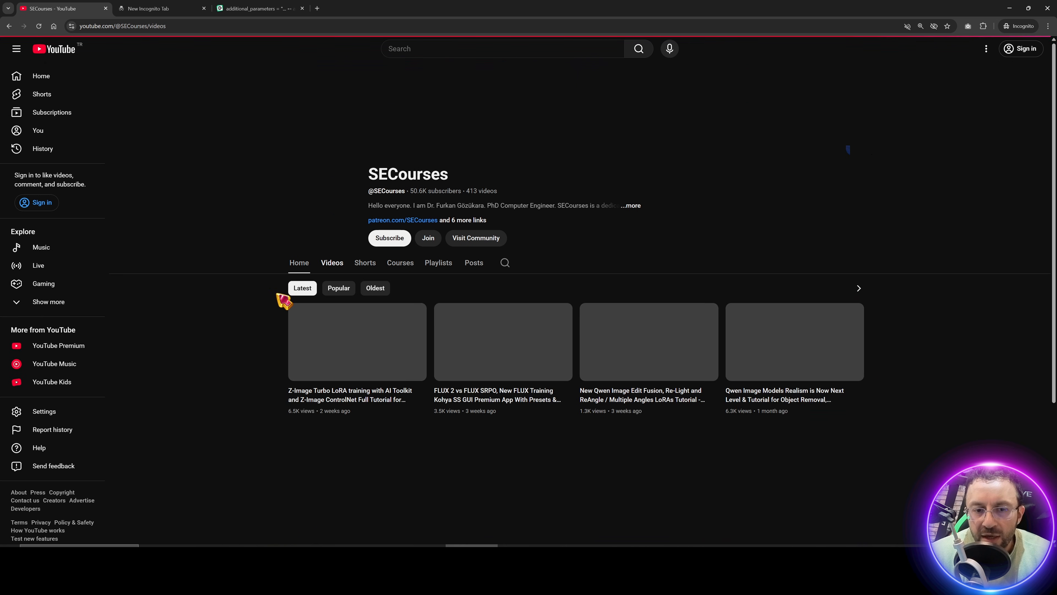
{"action": "scroll", "coordinate": [184, 300], "scroll_direction": "down", "scroll_amount": 5}
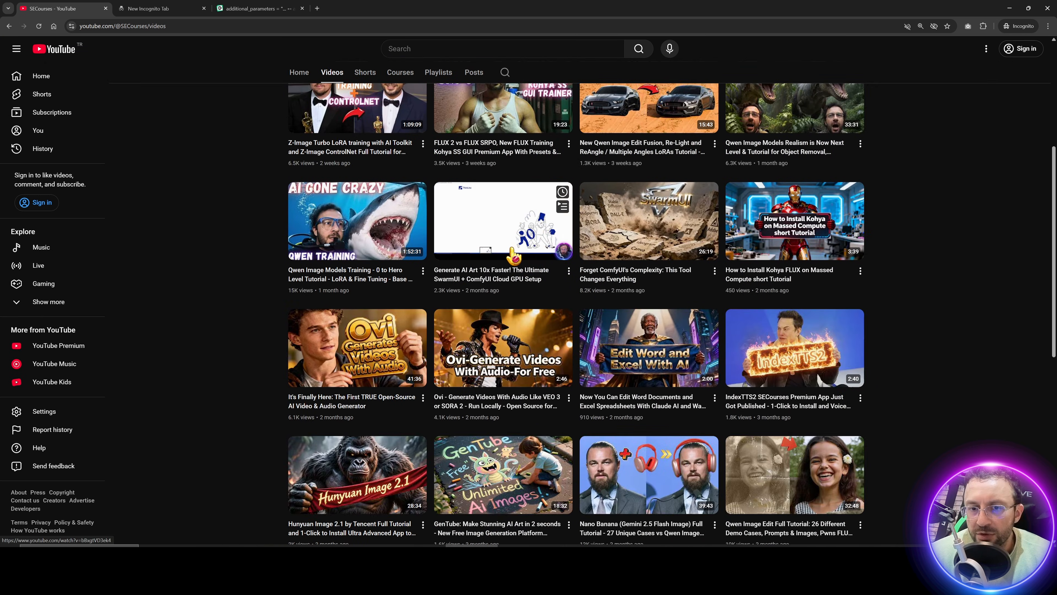
{"action": "key", "text": "ctrl+plus"}
{"action": "key", "text": "ctrl+plus"}
{"action": "key", "text": "ctrl+plus"}
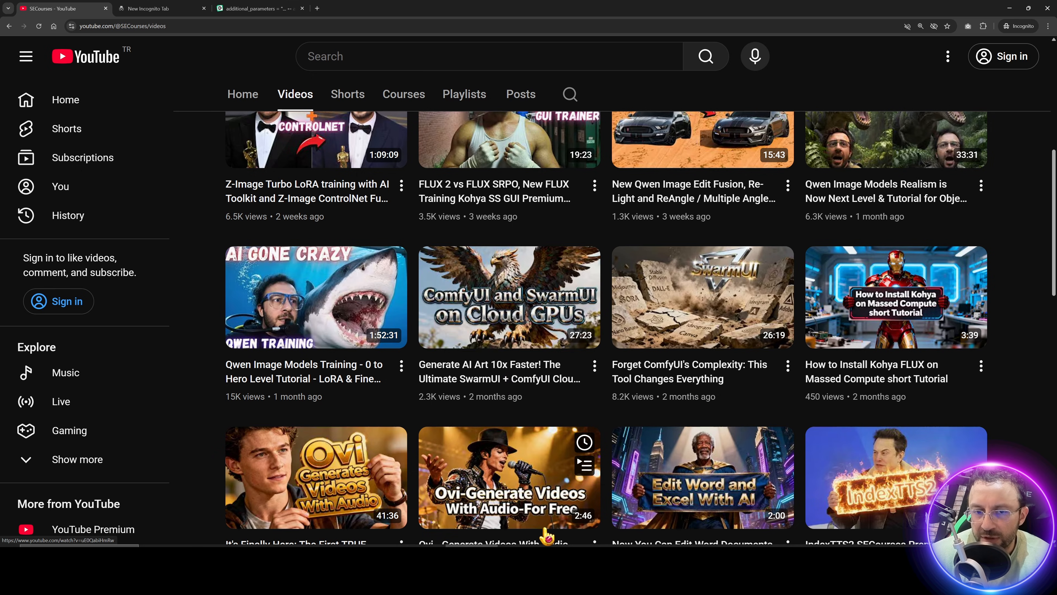
{"action": "mouse_move", "coordinate": [565, 398]}
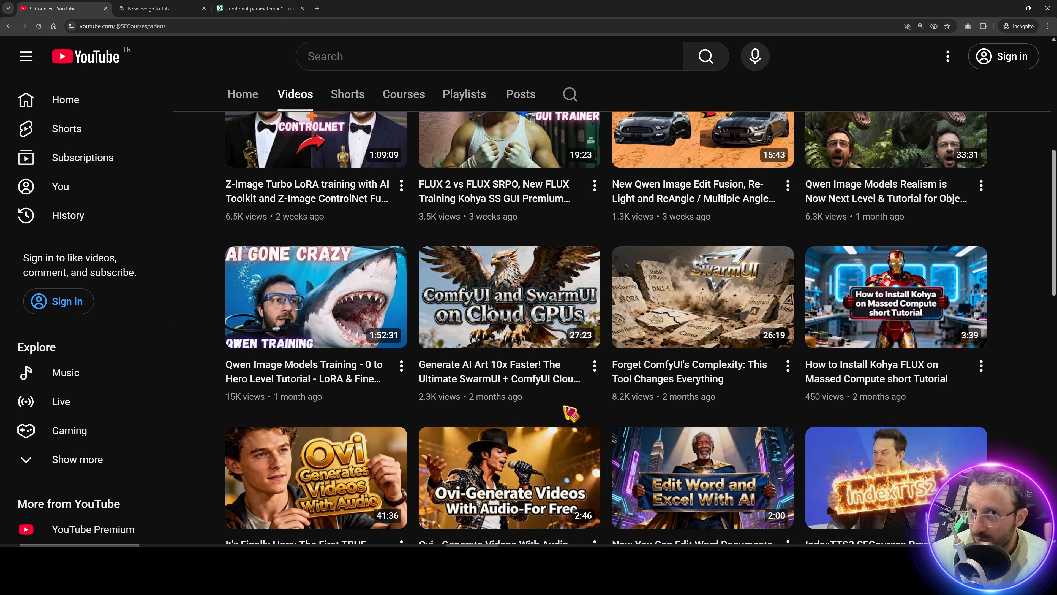
{"action": "mouse_move", "coordinate": [550, 342]}
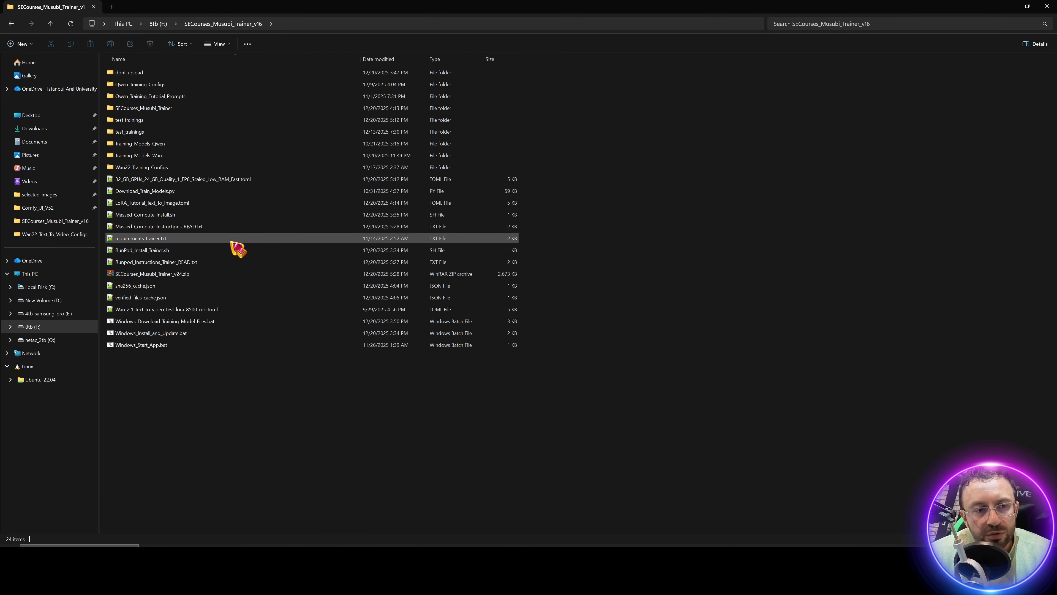
Step: Open Runpod_Instructions_Trainer_READ.txt, answer the missing-file prompt, and follow the RunPod registration link to the Pods page
{"action": "left_click", "coordinate": [183, 263]}
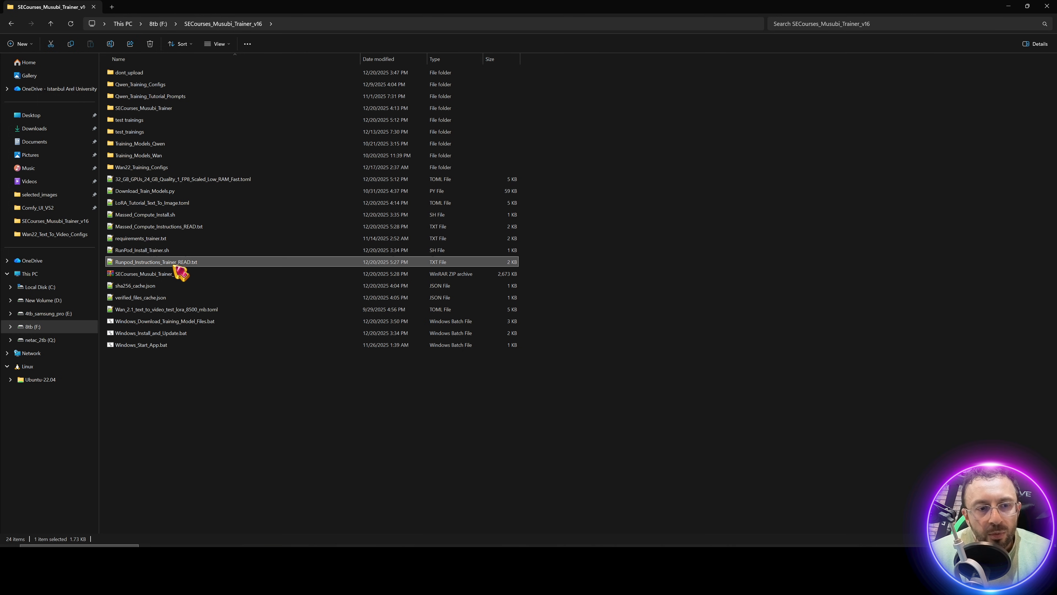
{"action": "double_click", "coordinate": [197, 264]}
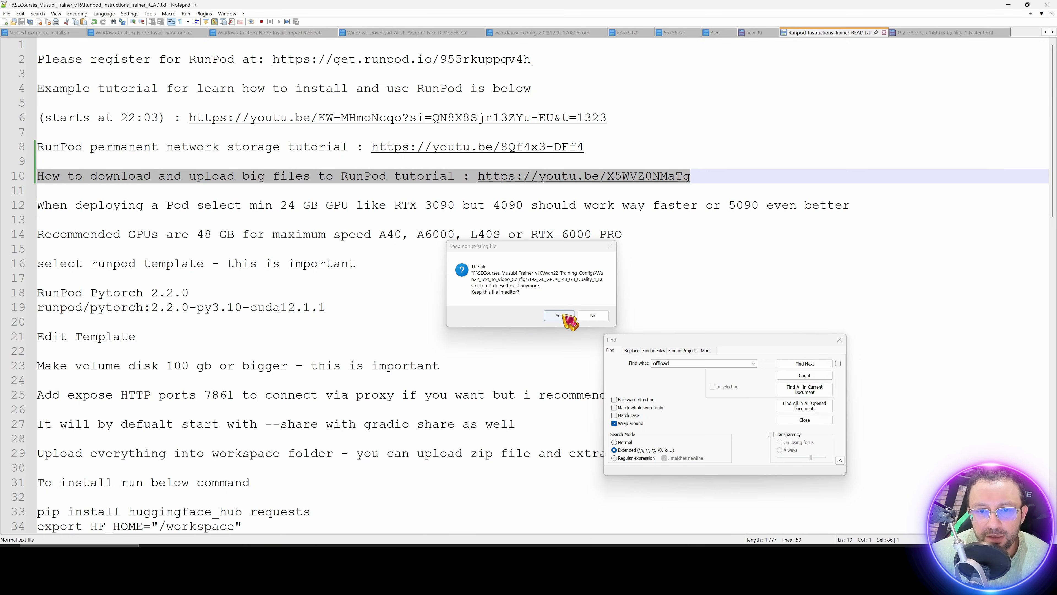
{"action": "left_click", "coordinate": [562, 316]}
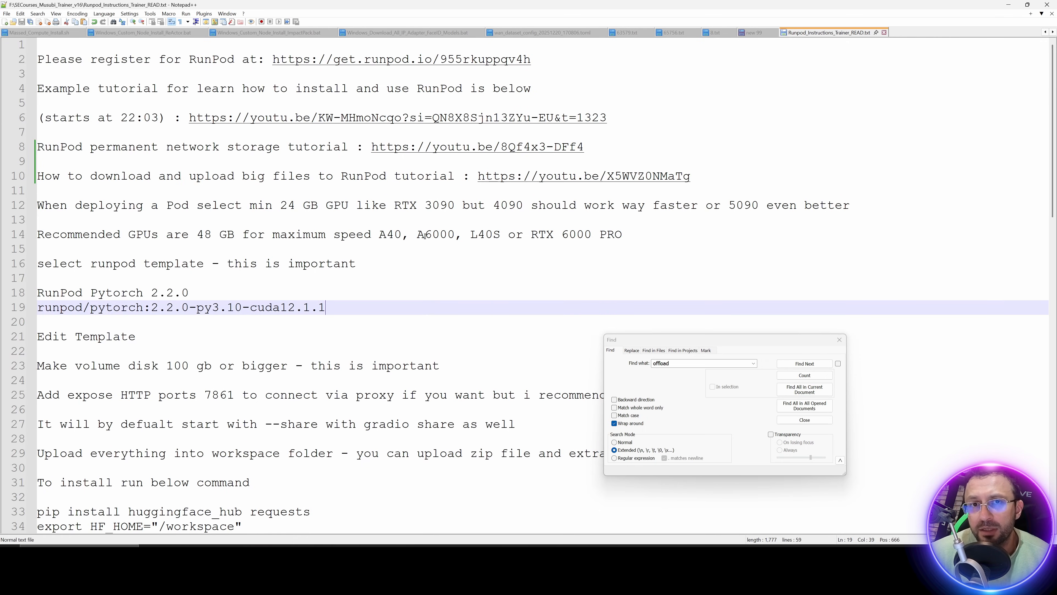
{"action": "double_click", "coordinate": [416, 62]}
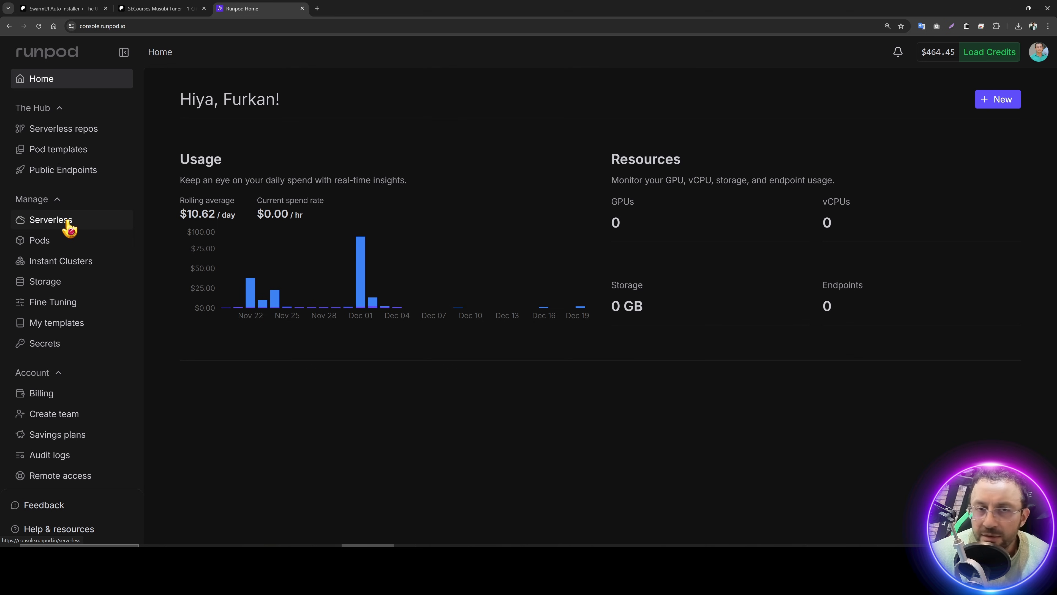
{"action": "left_click", "coordinate": [40, 240]}
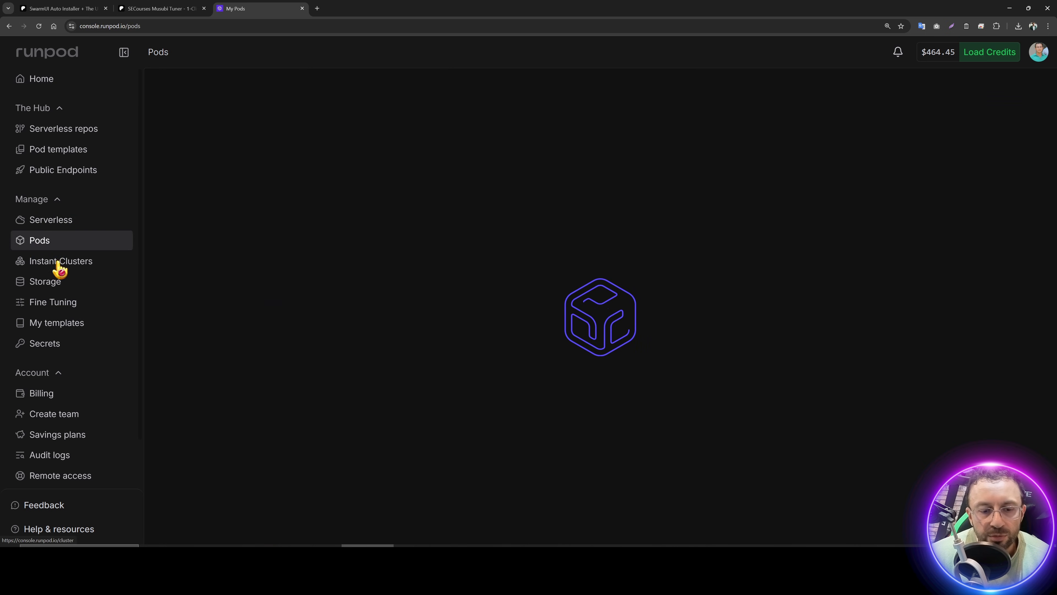
Step: Highlight the network storage, big-file transfer and example RunPod tutorial links in the instructions file
{"action": "key", "text": "alt+Tab"}
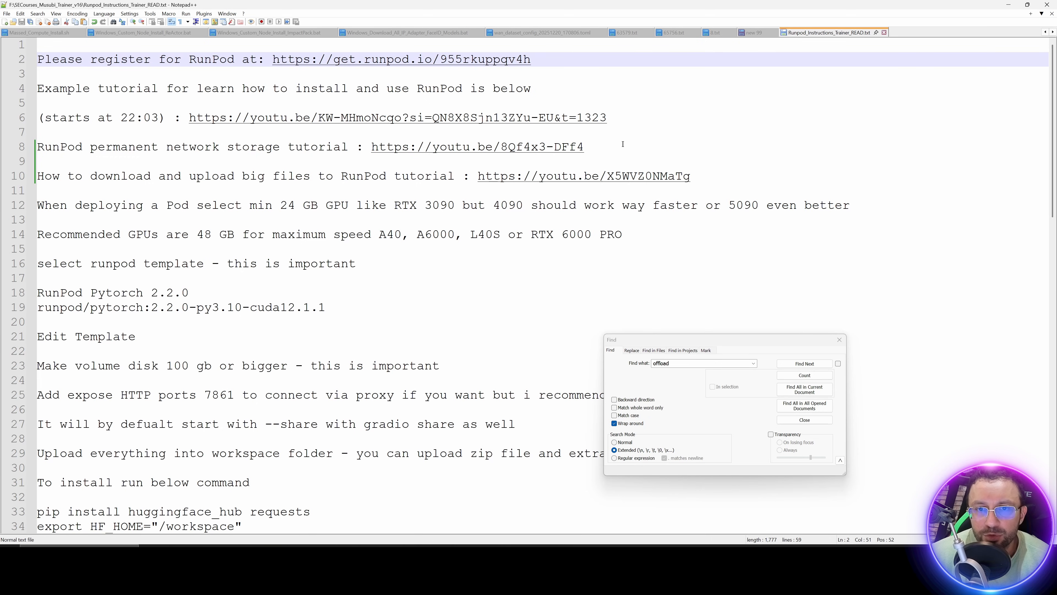
{"action": "left_click_drag", "start_coordinate": [585, 148], "coordinate": [79, 154]}
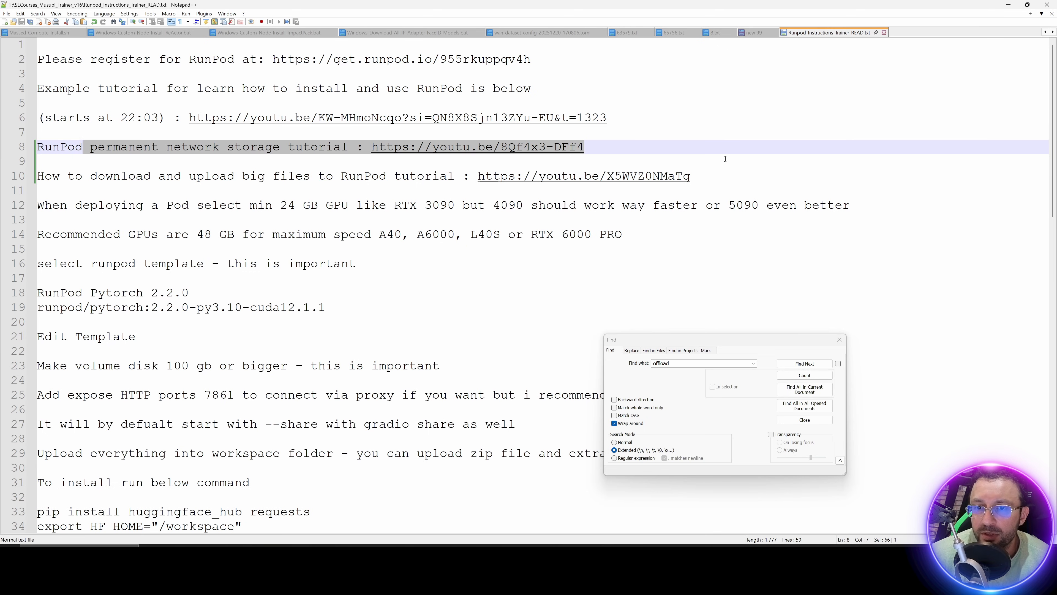
{"action": "left_click_drag", "start_coordinate": [725, 159], "coordinate": [732, 180]}
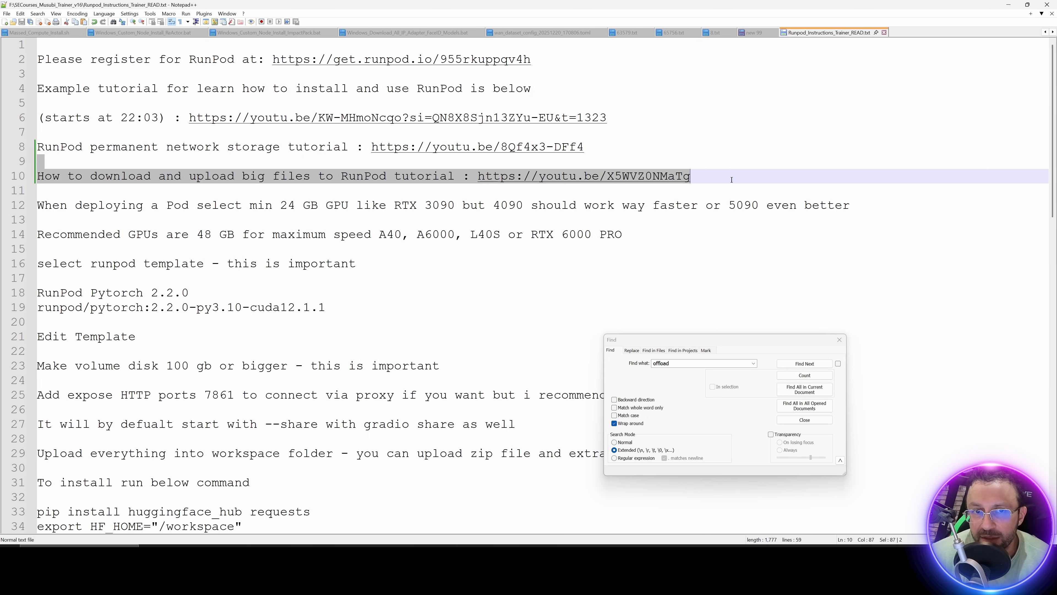
{"action": "left_click_drag", "start_coordinate": [640, 116], "coordinate": [60, 117]}
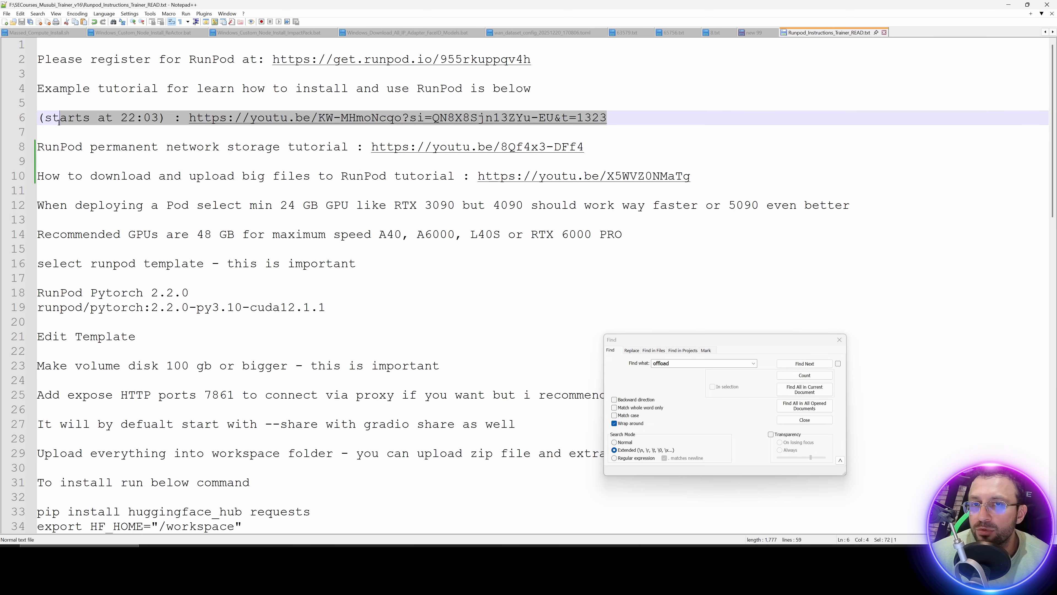
Step: Return to RunPod's Deploy a Pod page, look over the GPU offers, and filter the instances by NVME disk type
{"action": "left_click", "coordinate": [1009, 4]}
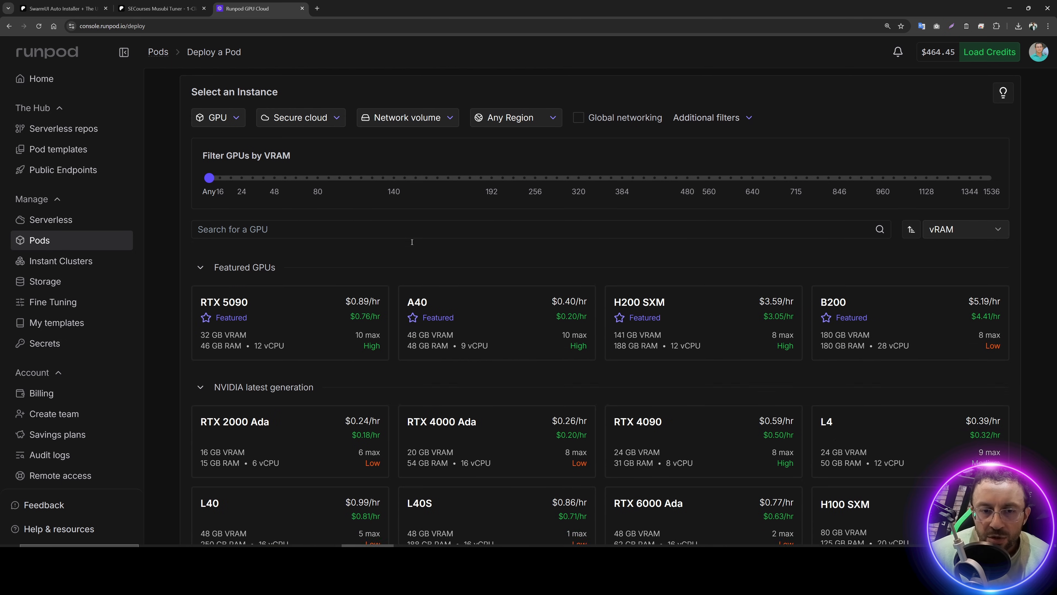
{"action": "scroll", "coordinate": [473, 177], "scroll_direction": "down", "scroll_amount": 1}
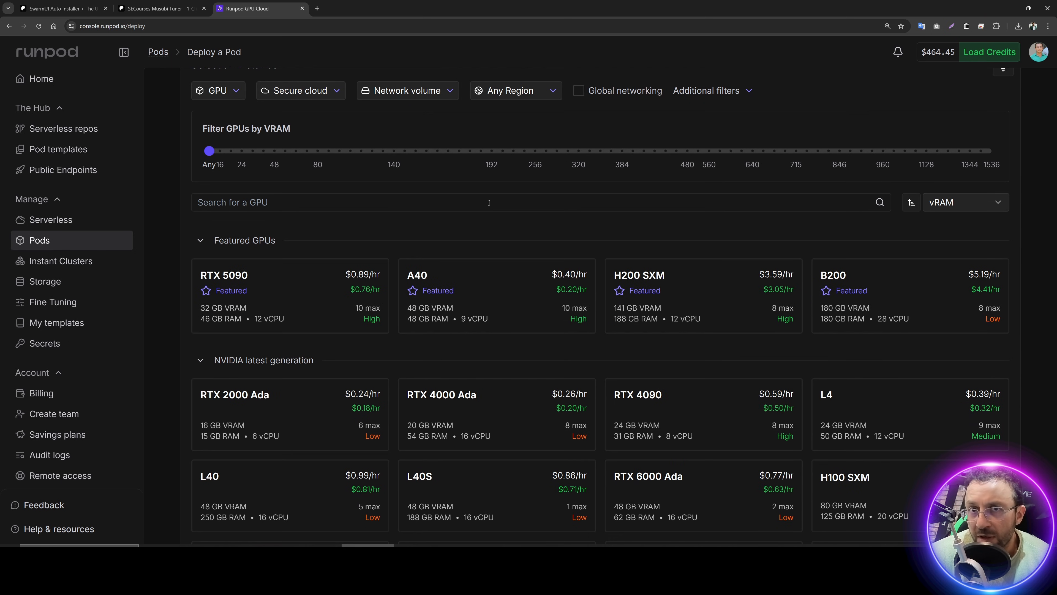
{"action": "mouse_move", "coordinate": [285, 304]}
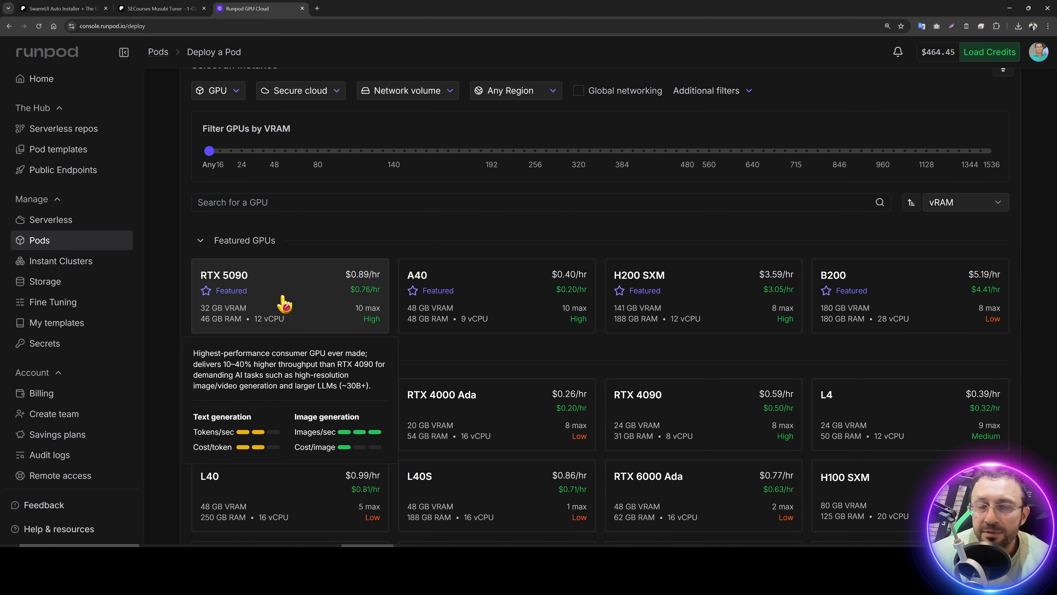
{"action": "scroll", "coordinate": [542, 233], "scroll_direction": "up", "scroll_amount": 1}
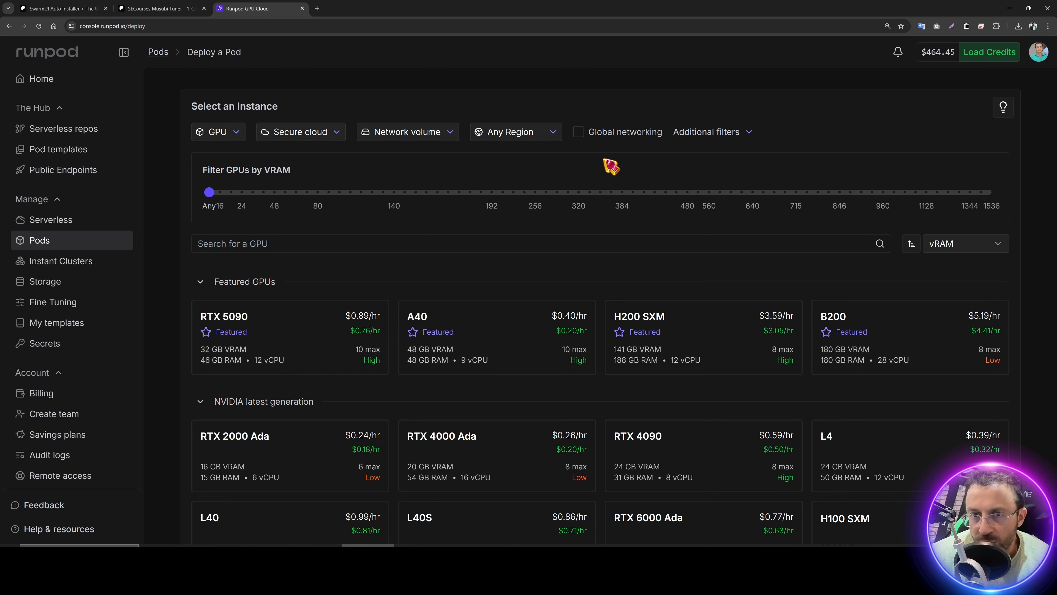
{"action": "left_click", "coordinate": [732, 138]}
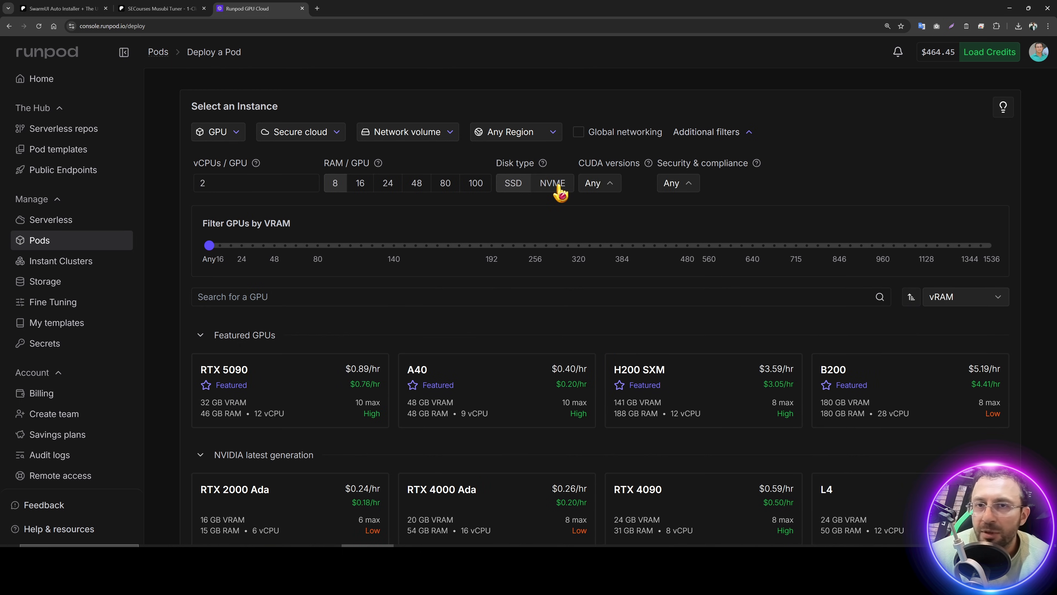
{"action": "scroll", "coordinate": [580, 319], "scroll_direction": "down", "scroll_amount": 3}
{"action": "scroll", "coordinate": [579, 319], "scroll_direction": "up", "scroll_amount": 3}
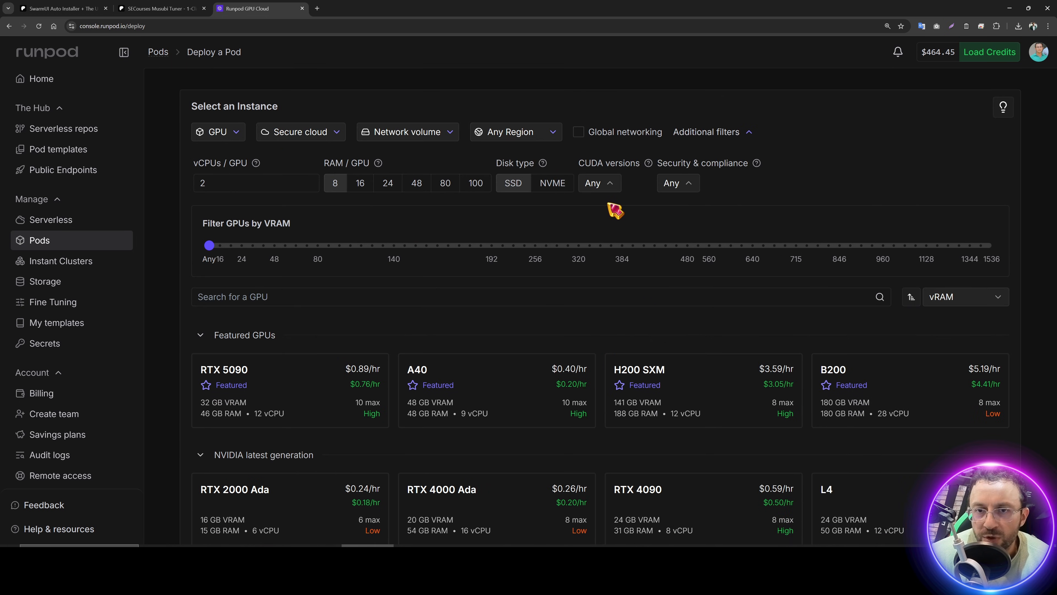
{"action": "left_click", "coordinate": [556, 185]}
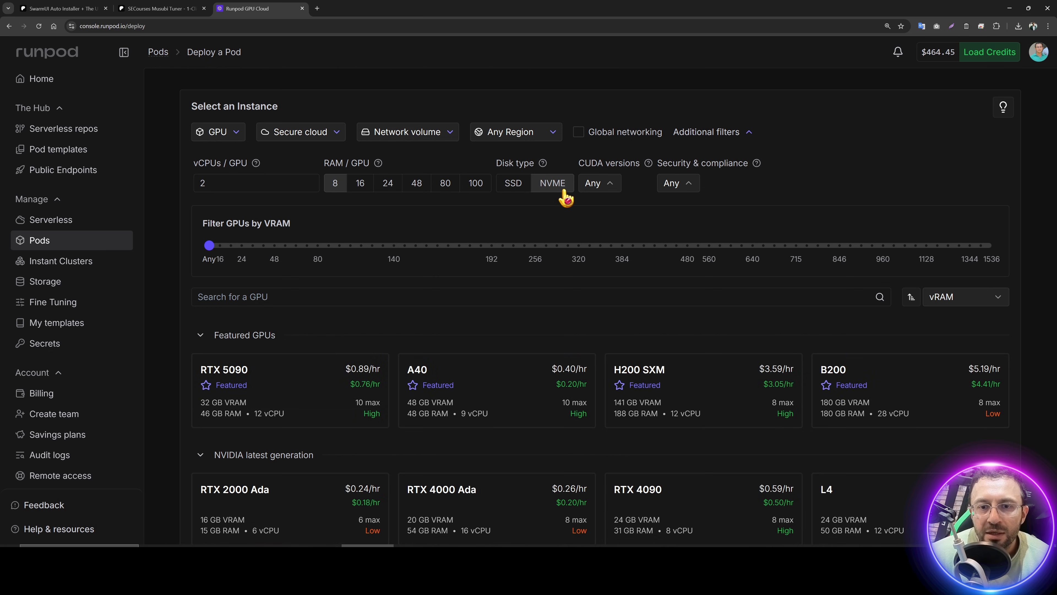
Step: Filter the instances to 100 GB RAM per GPU, then select the RTX 5090 and highlight its PyTorch version warning
{"action": "left_click", "coordinate": [483, 187]}
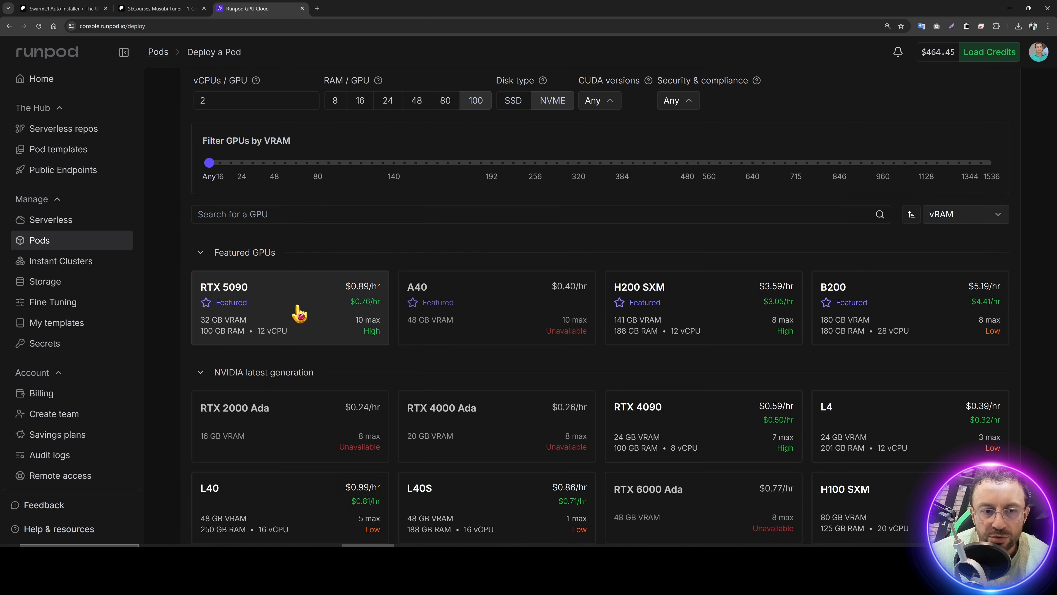
{"action": "left_click", "coordinate": [329, 305]}
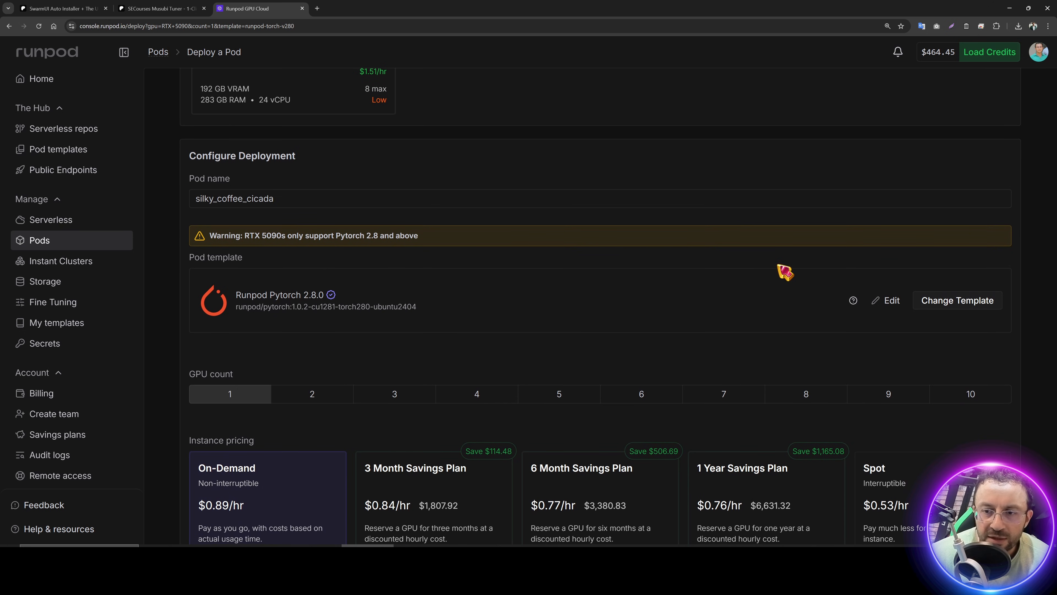
{"action": "left_click_drag", "start_coordinate": [429, 238], "coordinate": [211, 237]}
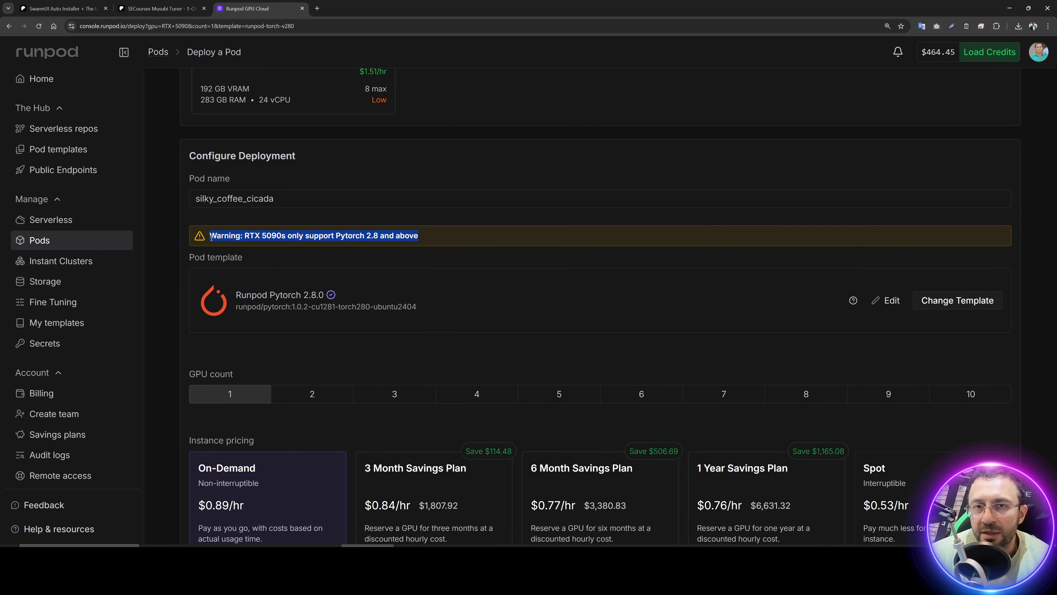
{"action": "left_click", "coordinate": [293, 238]}
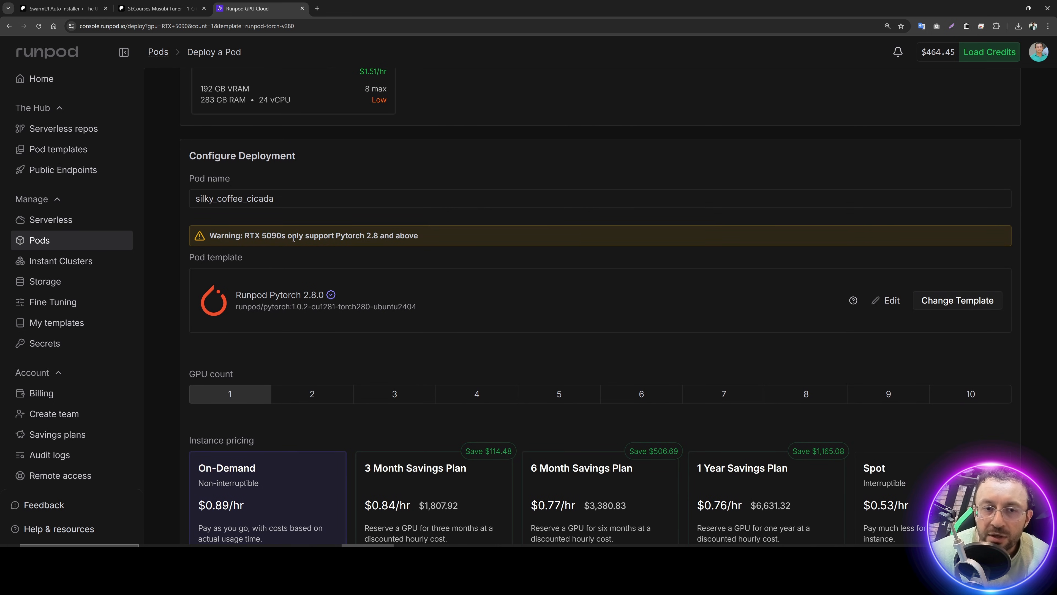
{"action": "left_click_drag", "start_coordinate": [460, 237], "coordinate": [284, 236]}
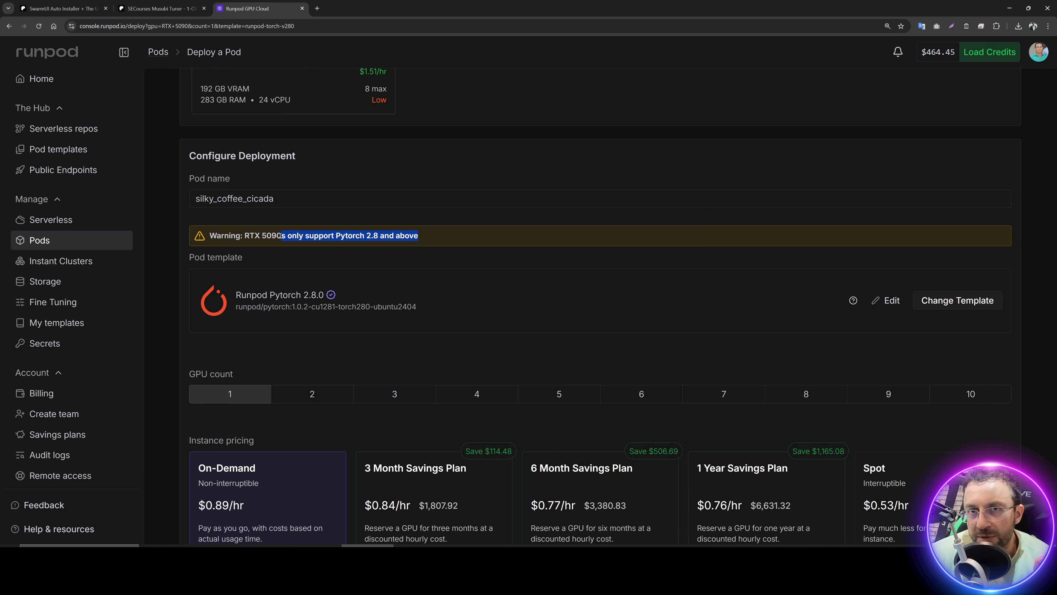
Step: Check the required template in the instructions file and change the pod template to Runpod Pytorch 2.2.0
{"action": "key", "text": "alt+Tab"}
{"action": "left_click", "coordinate": [337, 311]}
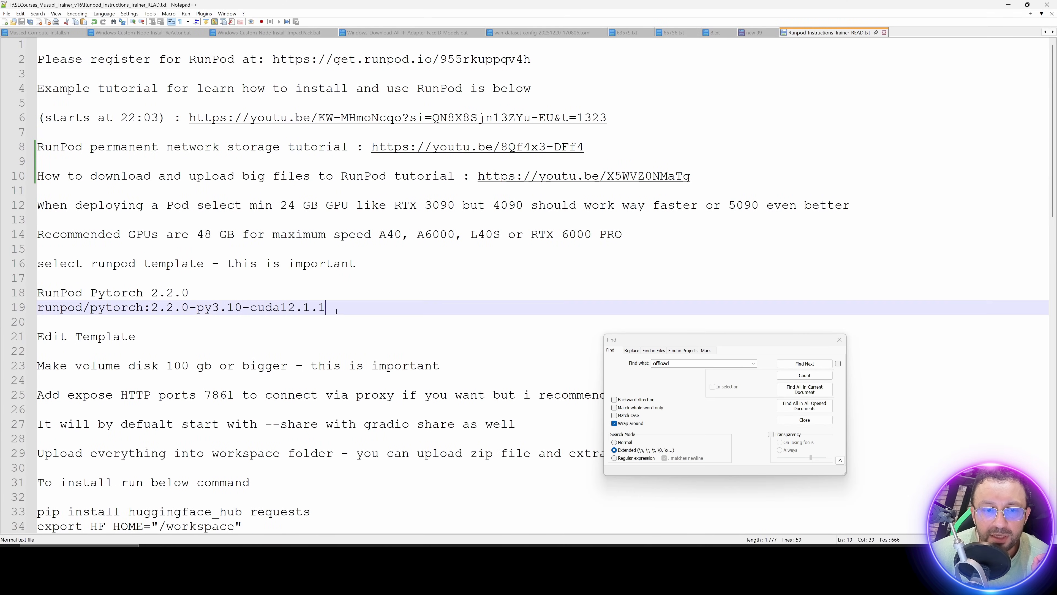
{"action": "left_click_drag", "start_coordinate": [337, 312], "coordinate": [24, 288]}
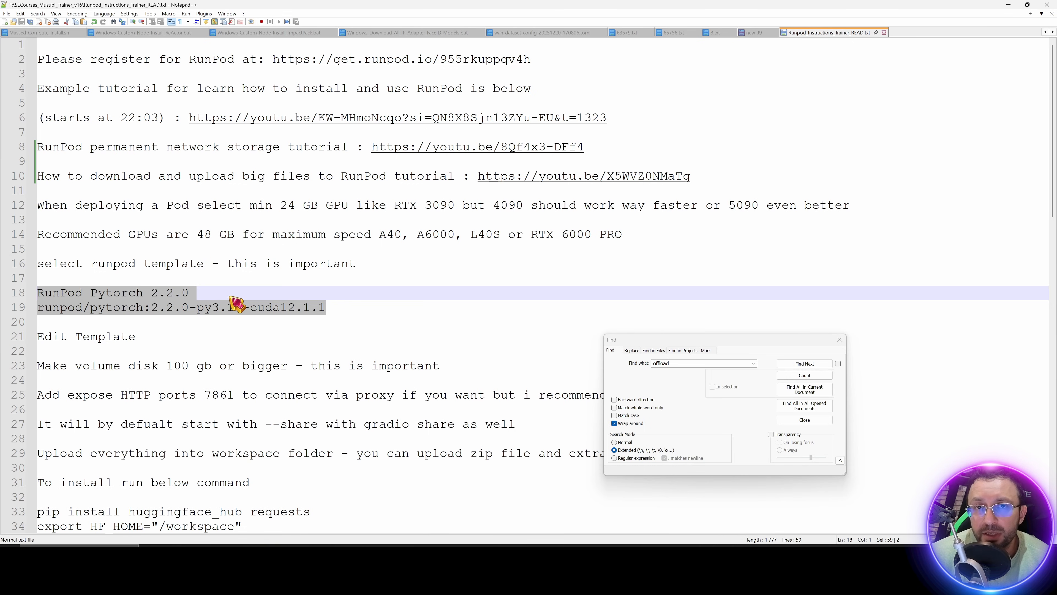
{"action": "left_click_drag", "start_coordinate": [326, 308], "coordinate": [2, 289]}
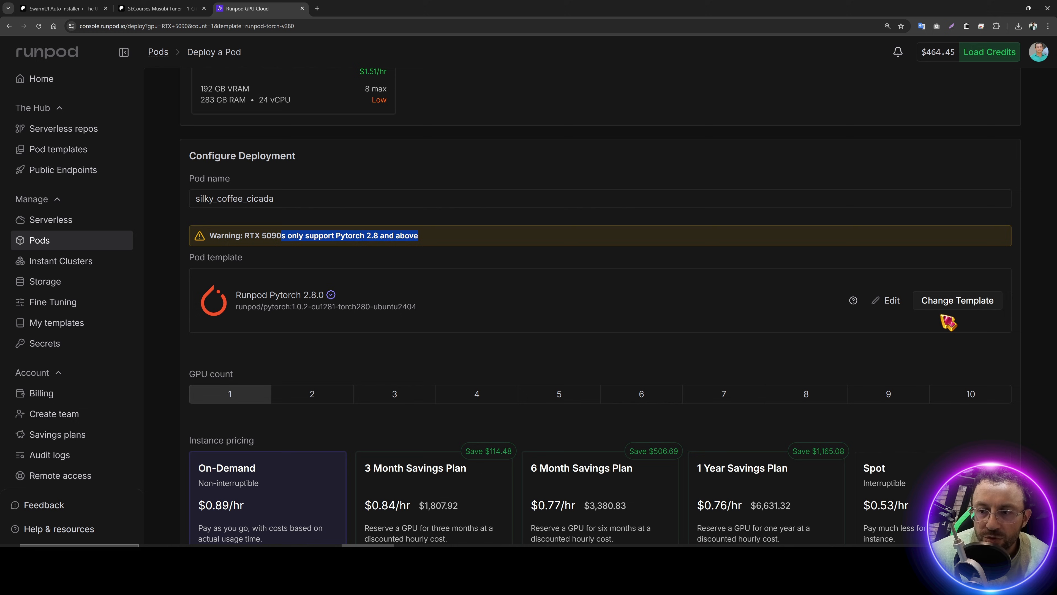
{"action": "left_click", "coordinate": [949, 301]}
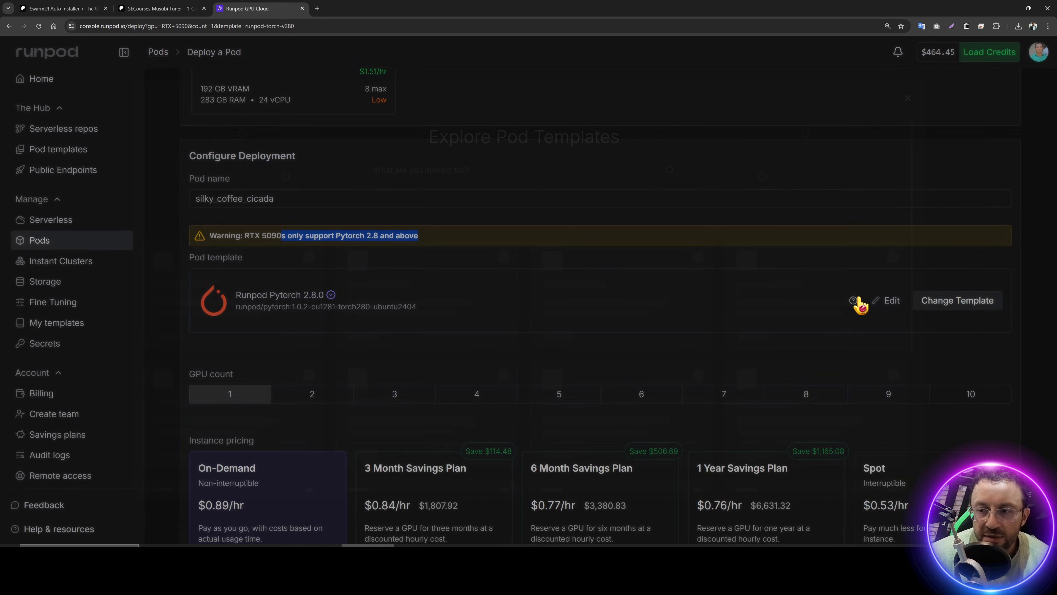
{"action": "scroll", "coordinate": [417, 429], "scroll_direction": "down", "scroll_amount": 3}
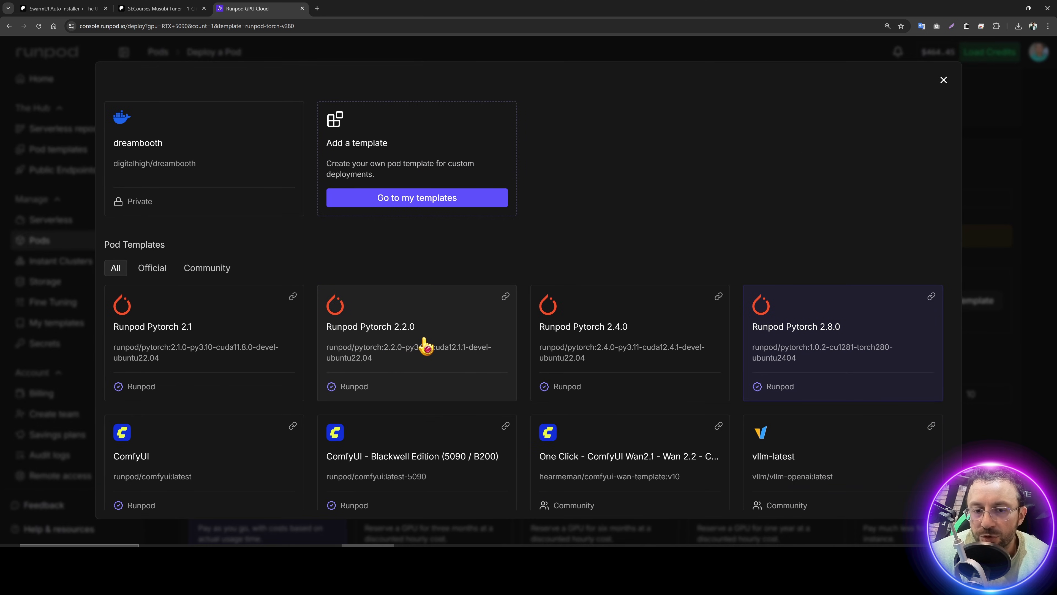
{"action": "left_click", "coordinate": [425, 346]}
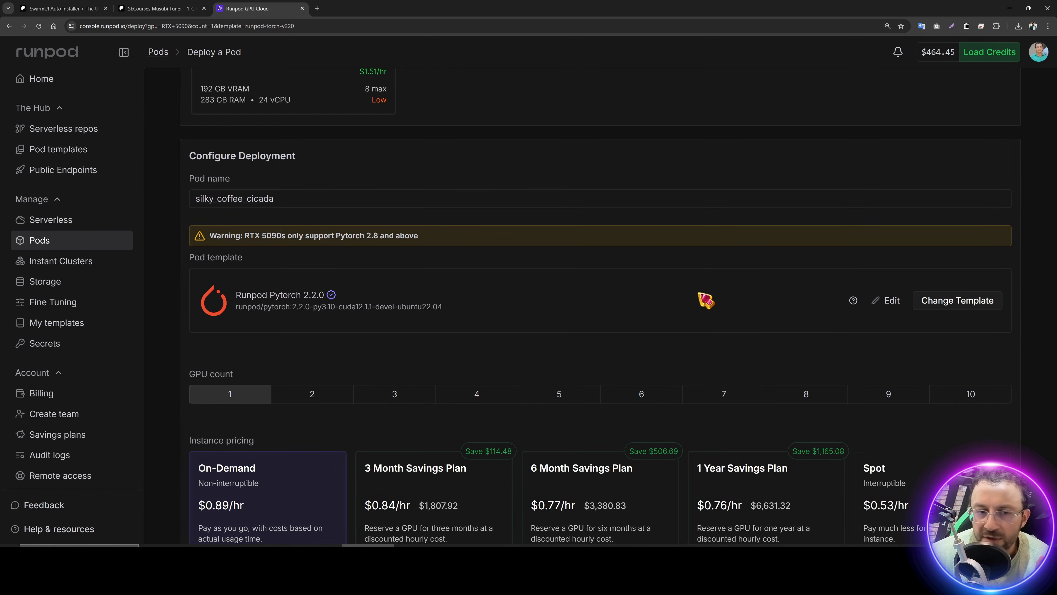
Step: Override the pod template's volume disk size with 200 GB and apply the overrides
{"action": "left_click", "coordinate": [875, 310]}
{"action": "double_click", "coordinate": [748, 283]}
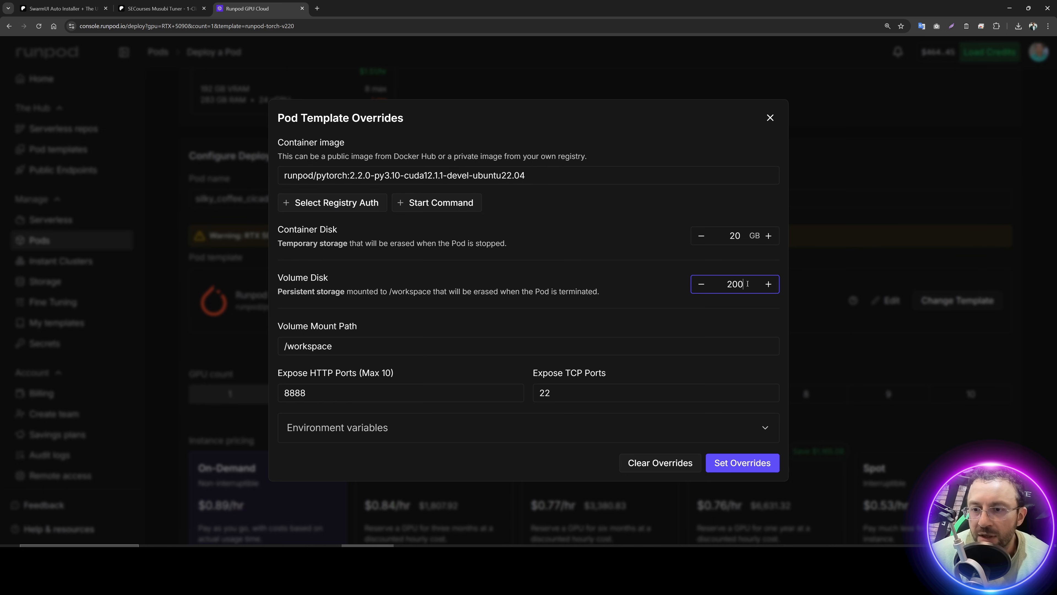
{"action": "type", "text": "200"}
{"action": "left_click", "coordinate": [755, 463]}
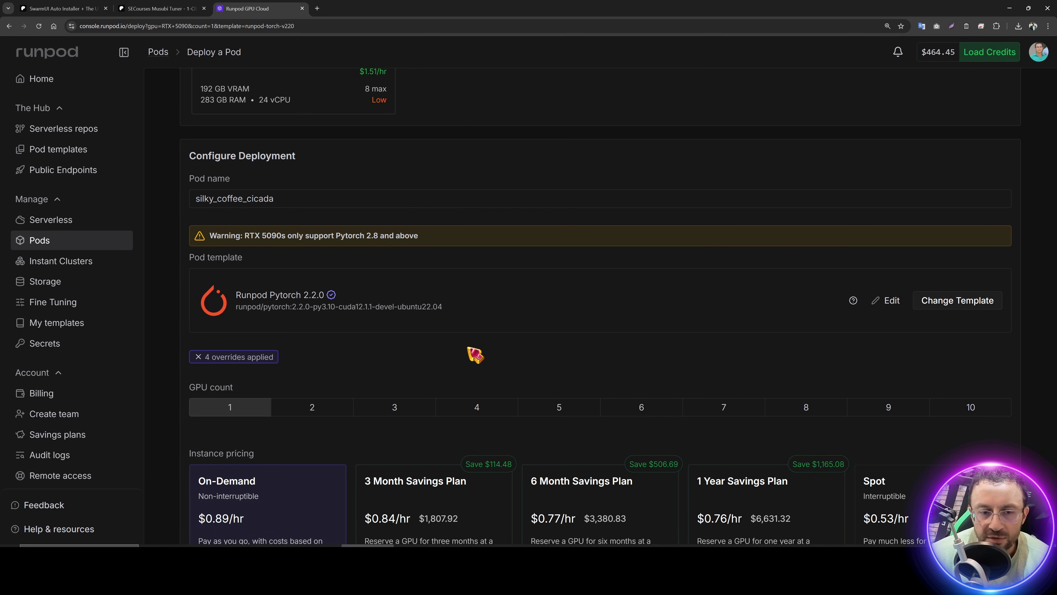
Step: Deploy the RTX 5090 pod with the on-demand pricing plan
{"action": "scroll", "coordinate": [472, 358], "scroll_direction": "down", "scroll_amount": 2}
{"action": "scroll", "coordinate": [473, 365], "scroll_direction": "down", "scroll_amount": 6}
{"action": "left_click", "coordinate": [638, 529]}
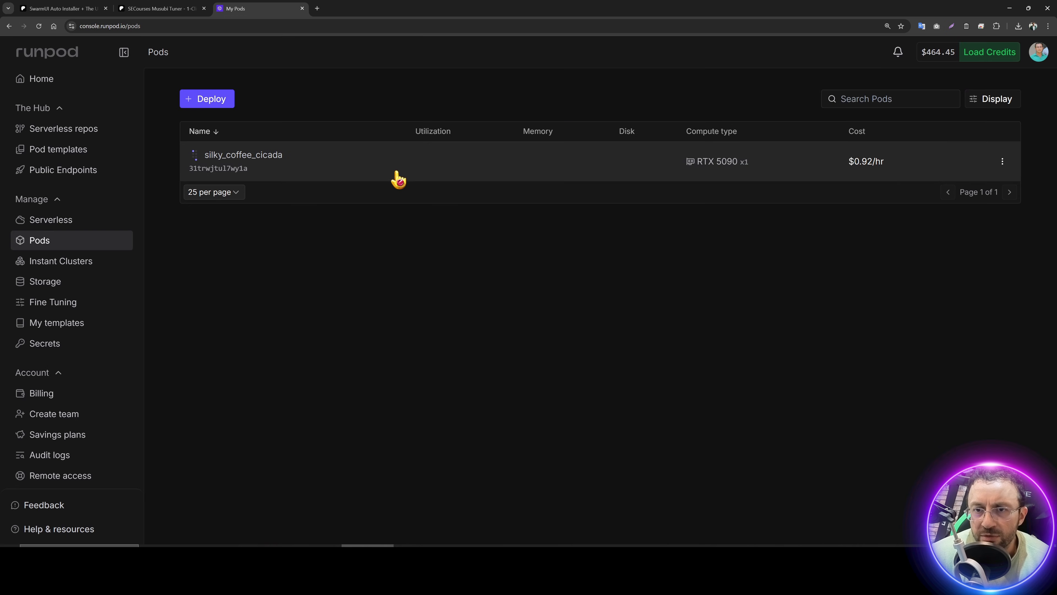
Step: Open the new pod's connection details and launch its Jupyter Lab service on port 8888
{"action": "left_click", "coordinate": [409, 178]}
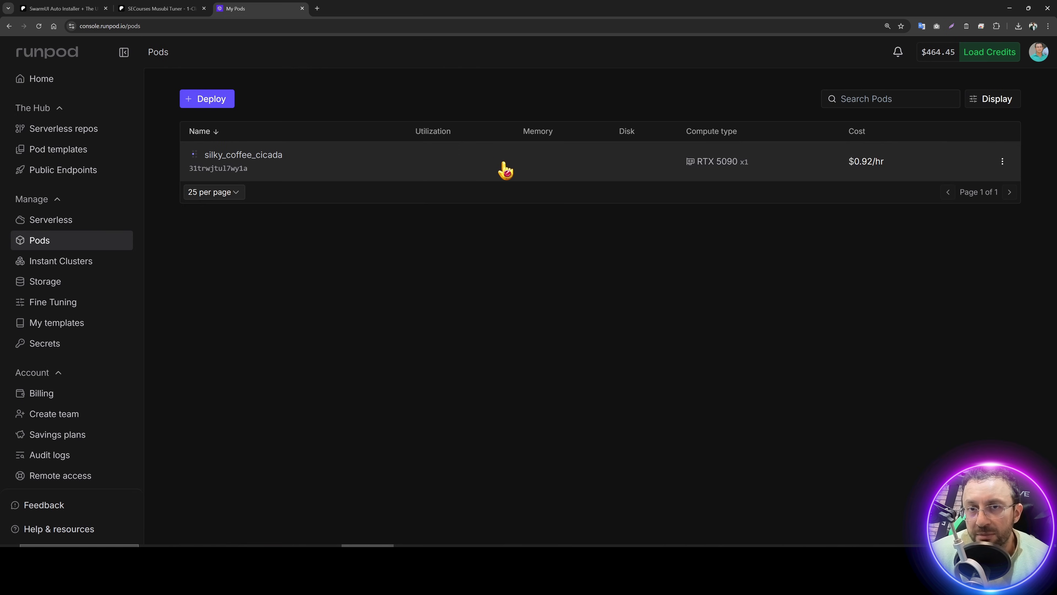
{"action": "left_click", "coordinate": [511, 174]}
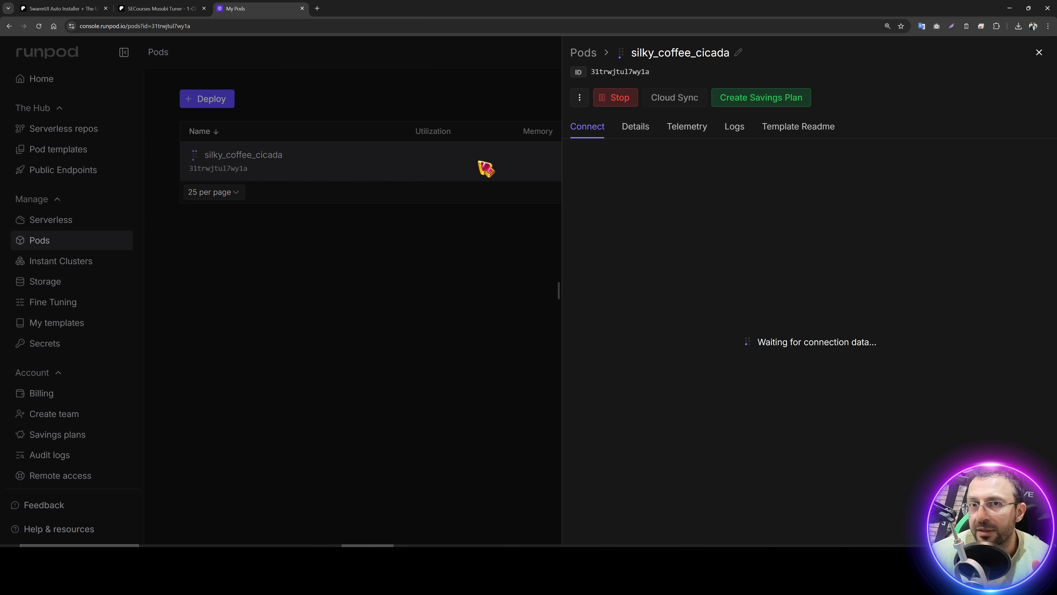
{"action": "left_click", "coordinate": [486, 169]}
{"action": "left_click", "coordinate": [450, 167]}
{"action": "left_click", "coordinate": [485, 163]}
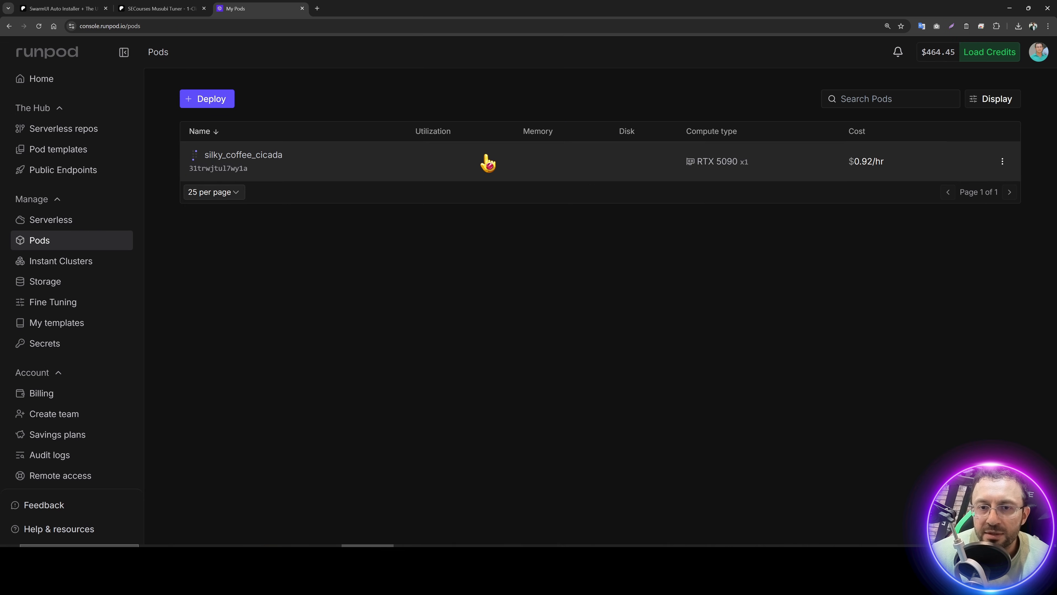
{"action": "left_click", "coordinate": [459, 171]}
{"action": "left_click", "coordinate": [462, 170]}
{"action": "left_click", "coordinate": [462, 169]}
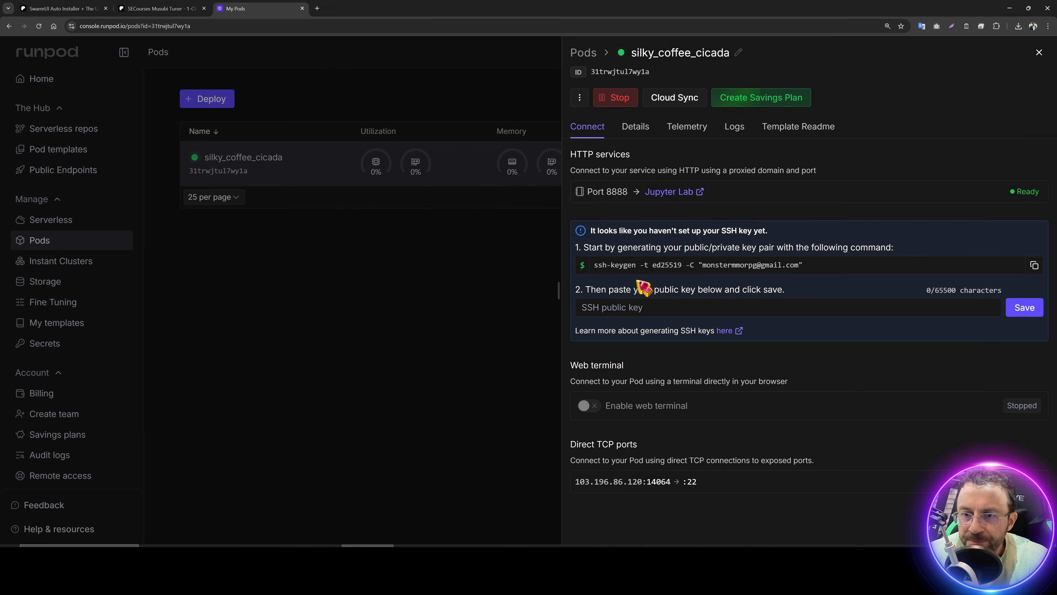
{"action": "left_click", "coordinate": [668, 192]}
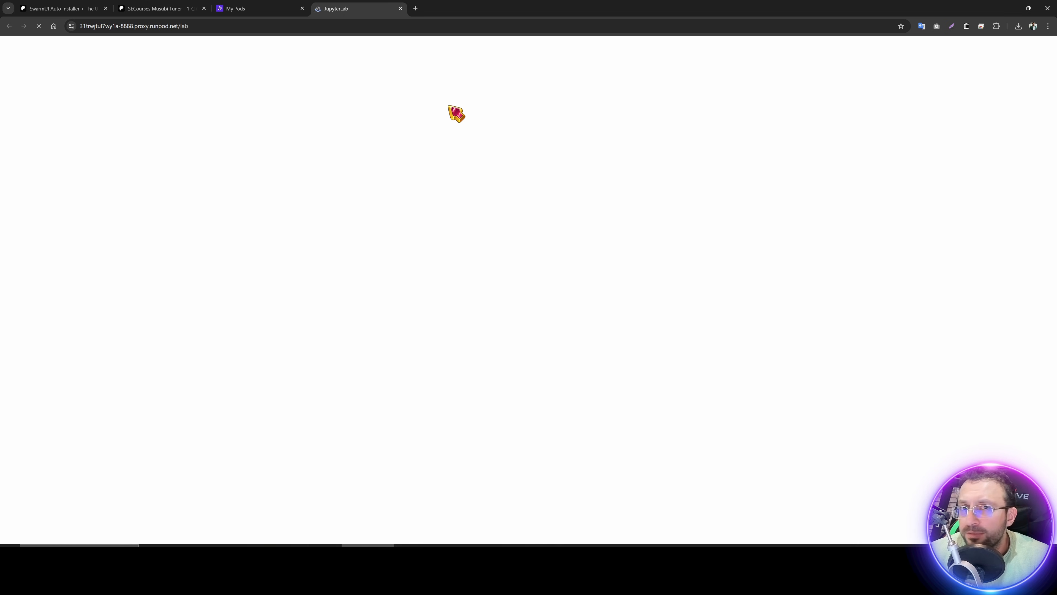
{"action": "left_click", "coordinate": [275, 7]}
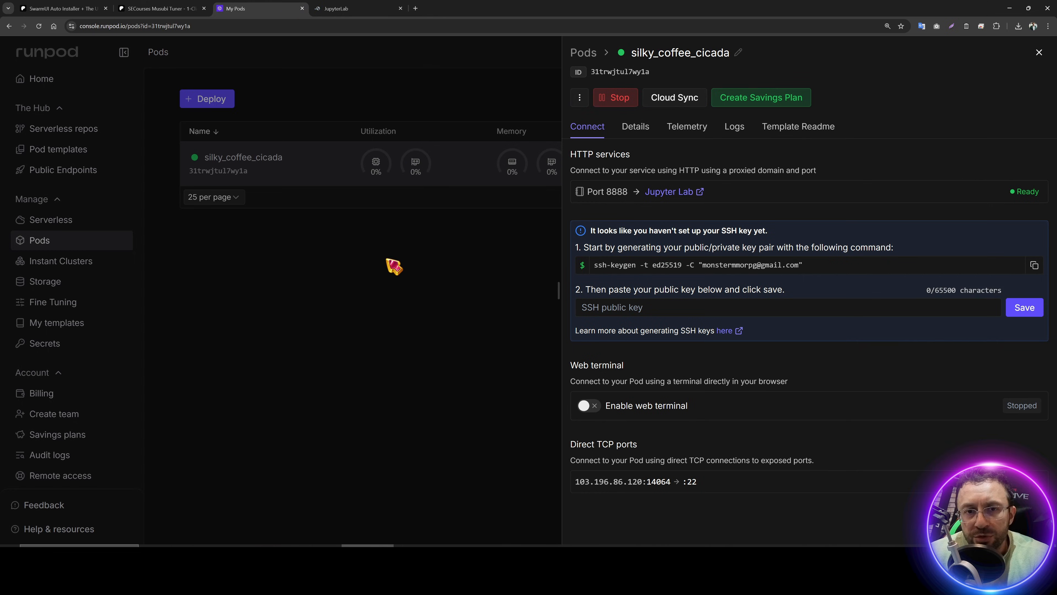
{"action": "left_click", "coordinate": [353, 8]}
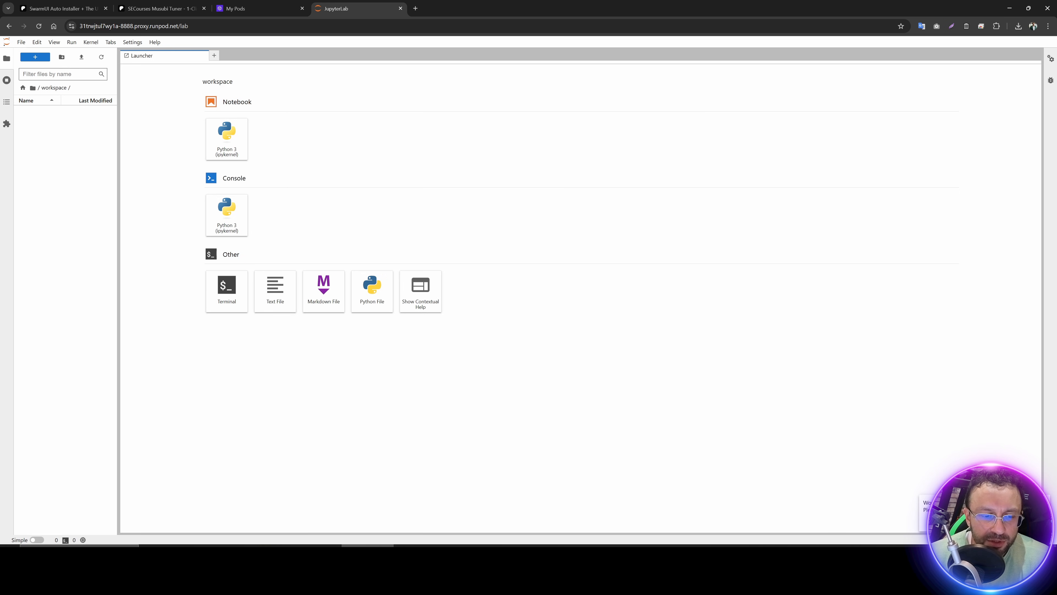
Step: Upload SECourses_Musubi_Trainer_v24.zip into the JupyterLab workspace folder and extract the archive there
{"action": "key", "text": "alt+Tab"}
{"action": "left_click_drag", "start_coordinate": [448, 347], "coordinate": [81, 245]}
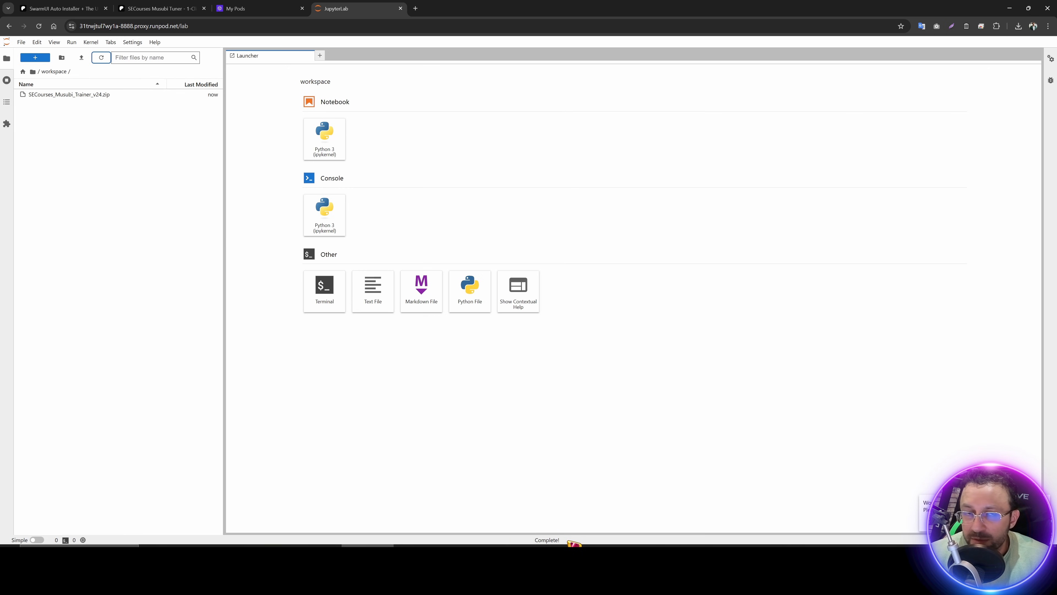
{"action": "right_click", "coordinate": [70, 95]}
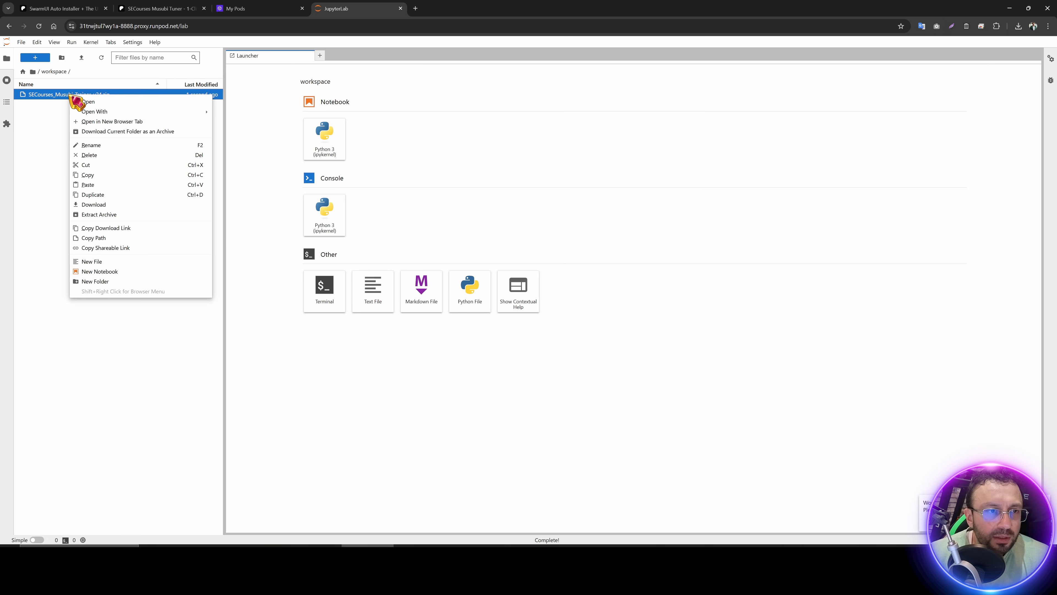
{"action": "left_click", "coordinate": [92, 215]}
{"action": "key", "text": "ctrl+plus"}
{"action": "key", "text": "ctrl+plus"}
{"action": "key", "text": "ctrl+plus"}
{"action": "left_click", "coordinate": [101, 58]}
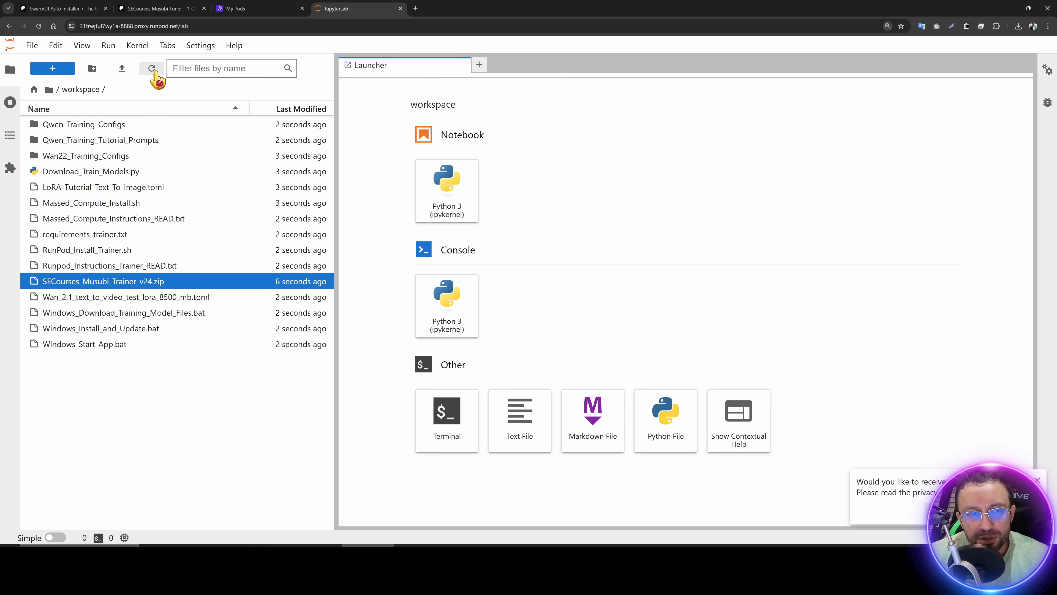
Step: Open Runpod_Instructions_Trainer_READ.txt in JupyterLab and select the four install commands on lines 33 to 36
{"action": "double_click", "coordinate": [116, 269]}
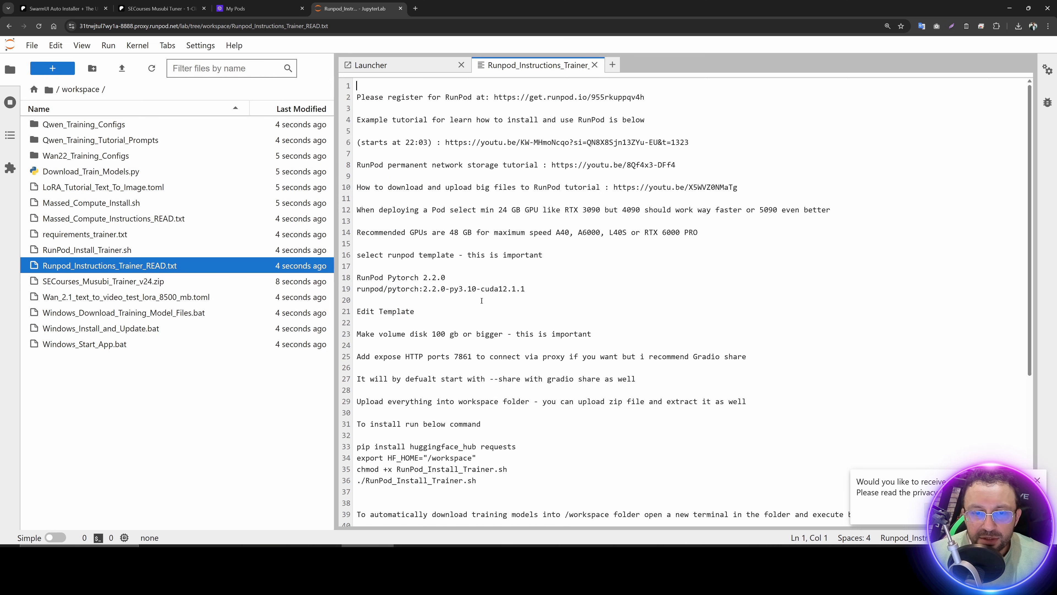
{"action": "scroll", "coordinate": [506, 299], "scroll_direction": "down", "scroll_amount": 3}
{"action": "left_click_drag", "start_coordinate": [479, 356], "coordinate": [357, 323]}
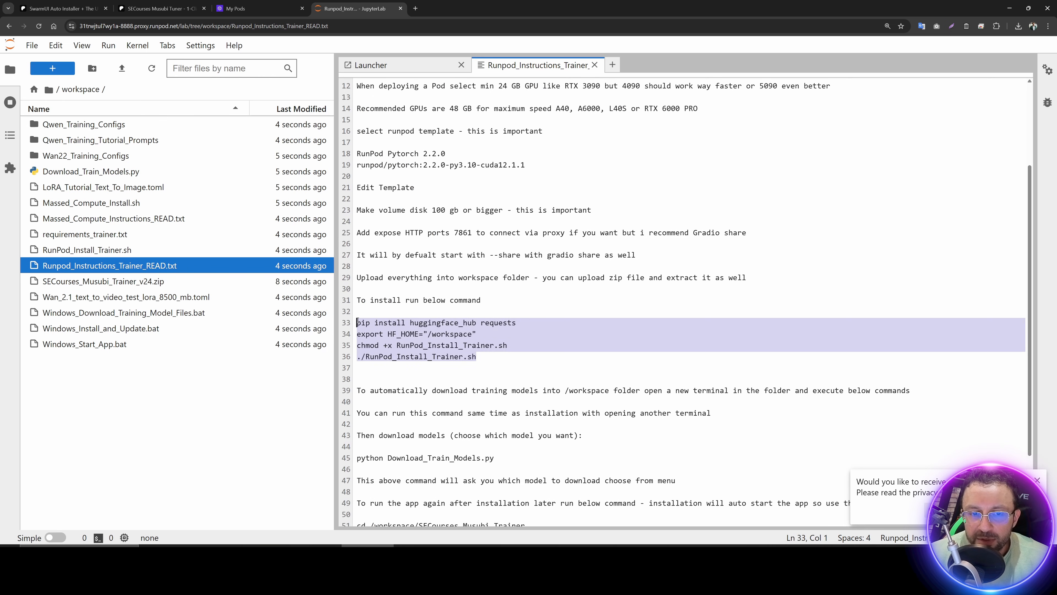
Step: Open a terminal in the workspace folder and run the copied install commands, from pip install huggingface_hub requests through ./RunPod_Install_Trainer.sh
{"action": "double_click", "coordinate": [52, 68]}
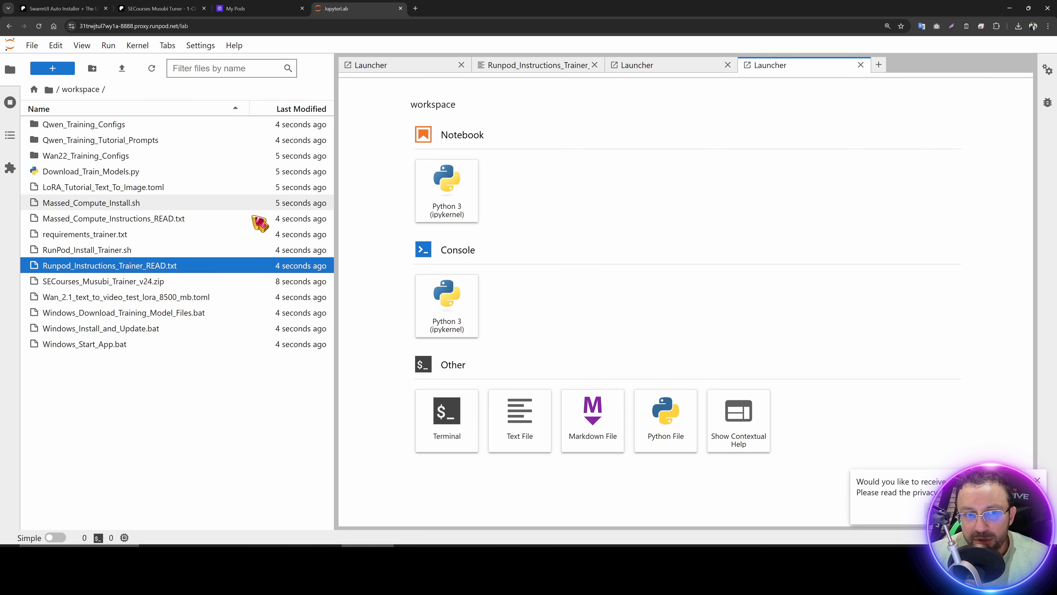
{"action": "left_click", "coordinate": [443, 425]}
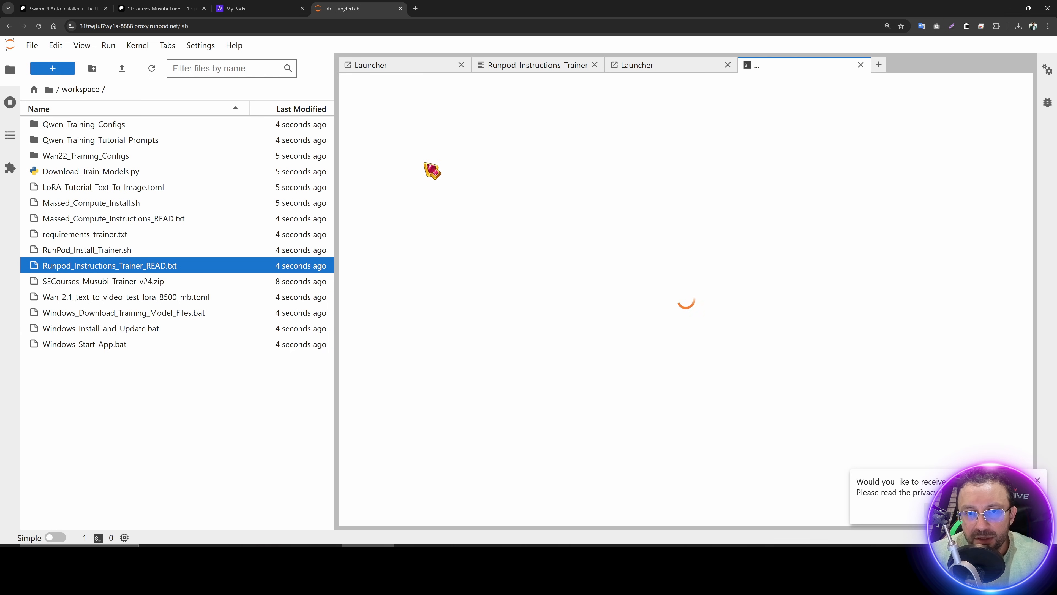
{"action": "left_click_drag", "start_coordinate": [485, 199], "coordinate": [346, 200]}
{"action": "left_click", "coordinate": [546, 216]}
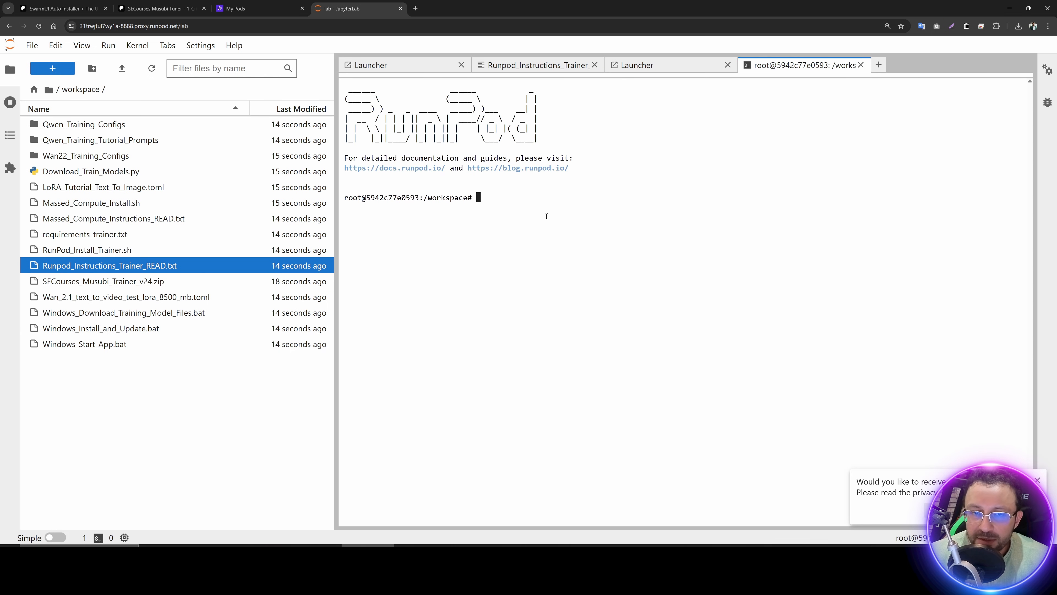
{"action": "type", "text": "pip install huggingface_hub requests export HF_HOME=/workspace chmod +x RunPod_Install_Trainer.sh ./RunPod_Install_Trainer.sh"}
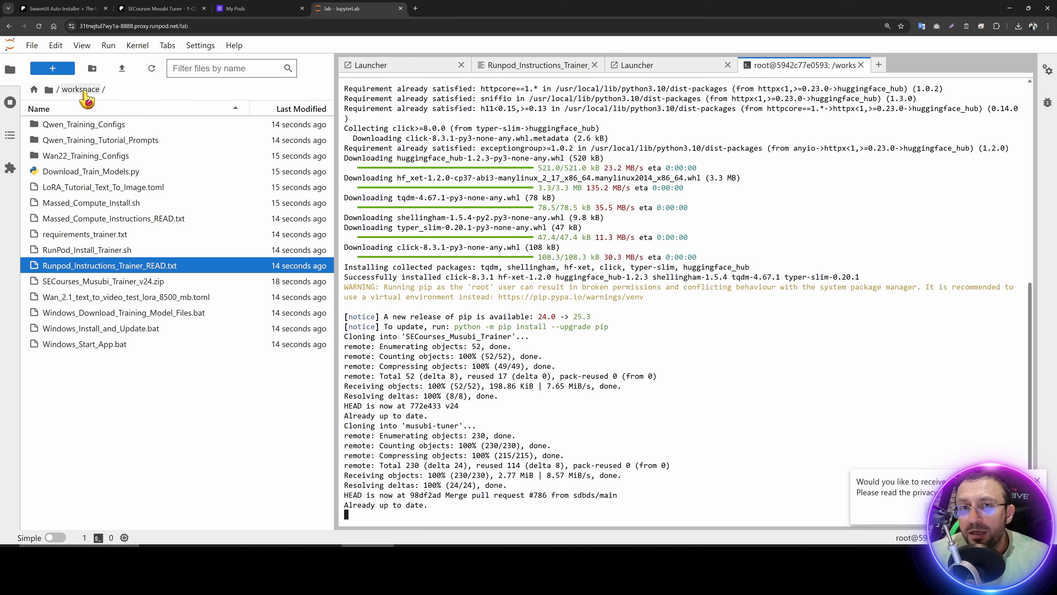
Step: Open a second terminal in the workspace folder and return to the instructions file after checking the running installation
{"action": "left_click", "coordinate": [53, 68]}
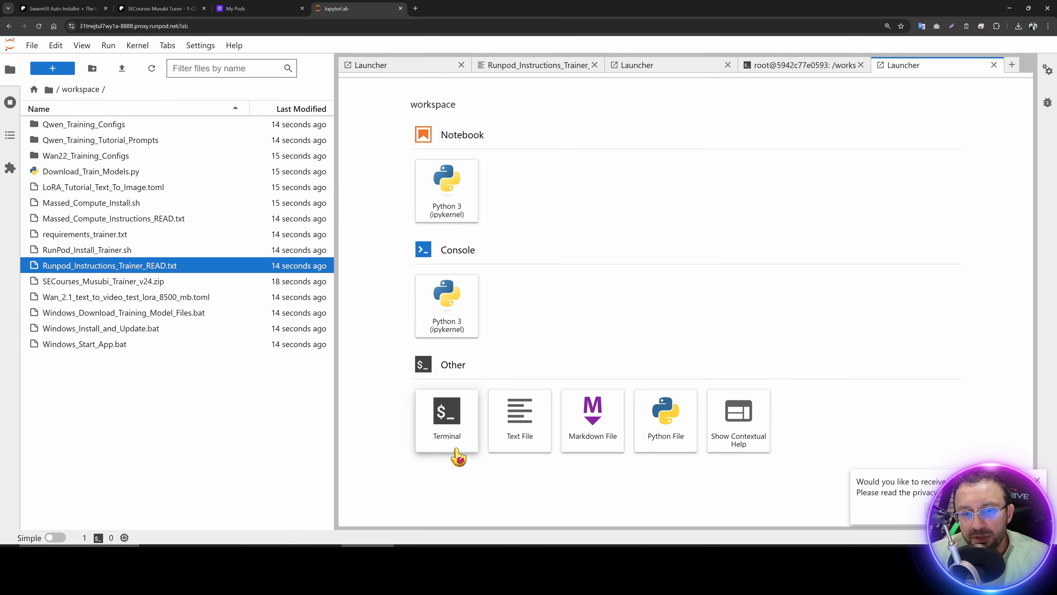
{"action": "left_click", "coordinate": [460, 455]}
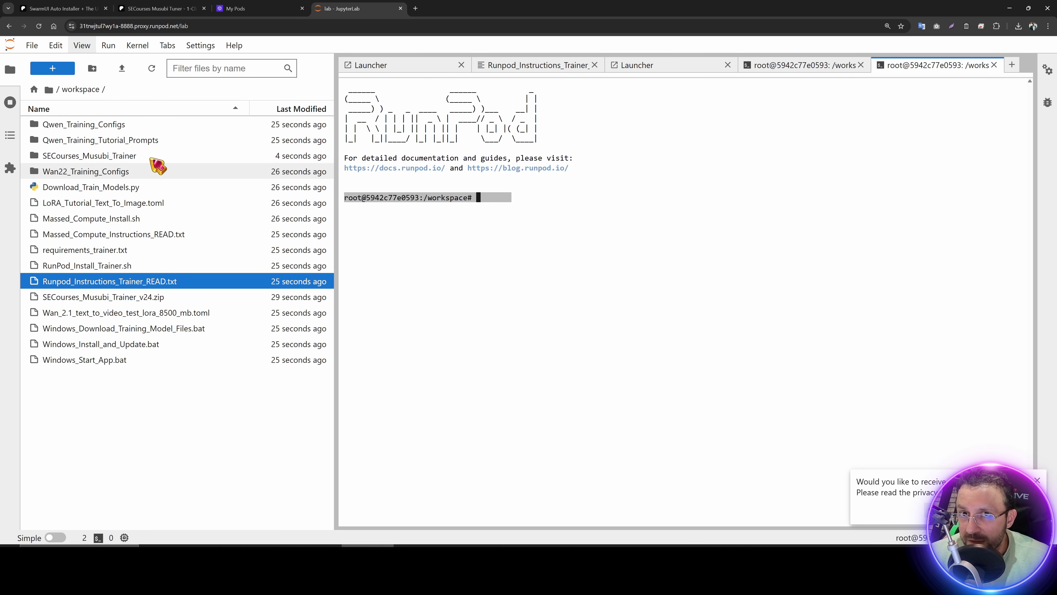
{"action": "left_click", "coordinate": [786, 67]}
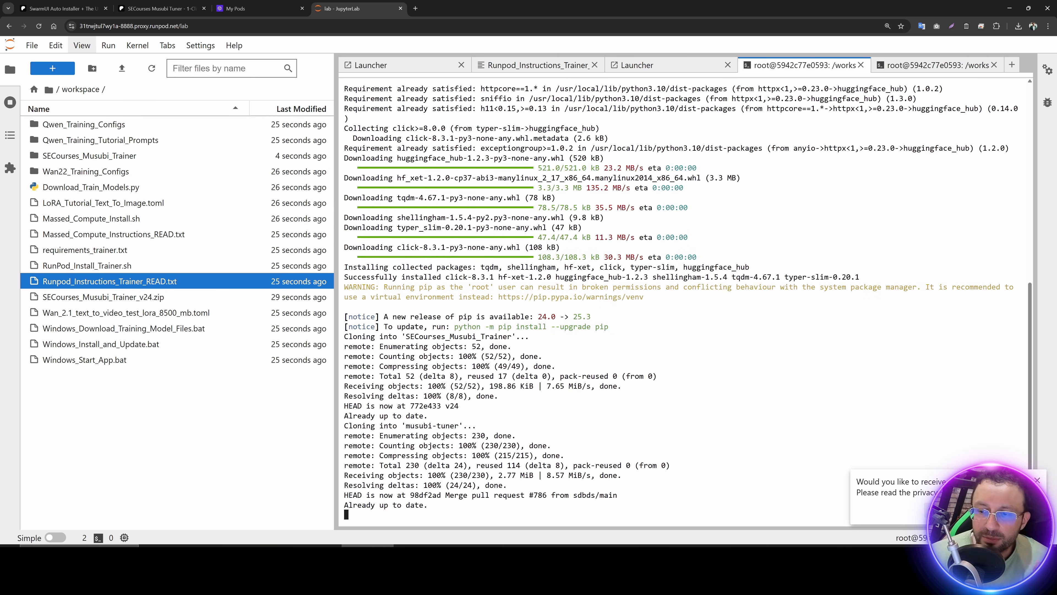
{"action": "left_click", "coordinate": [1038, 480]}
{"action": "left_click", "coordinate": [698, 448]}
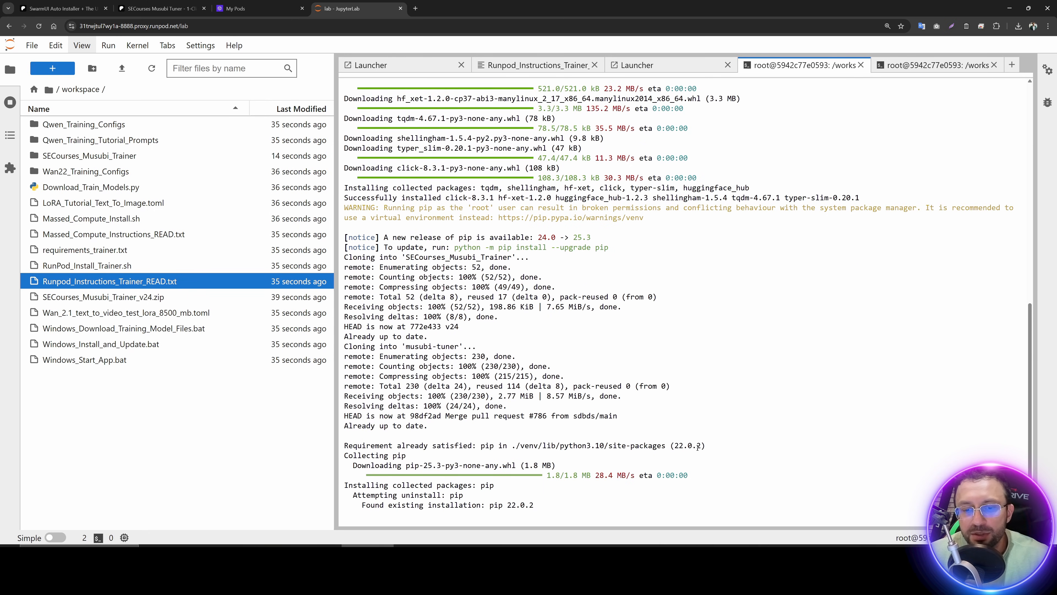
{"action": "left_click", "coordinate": [537, 65]}
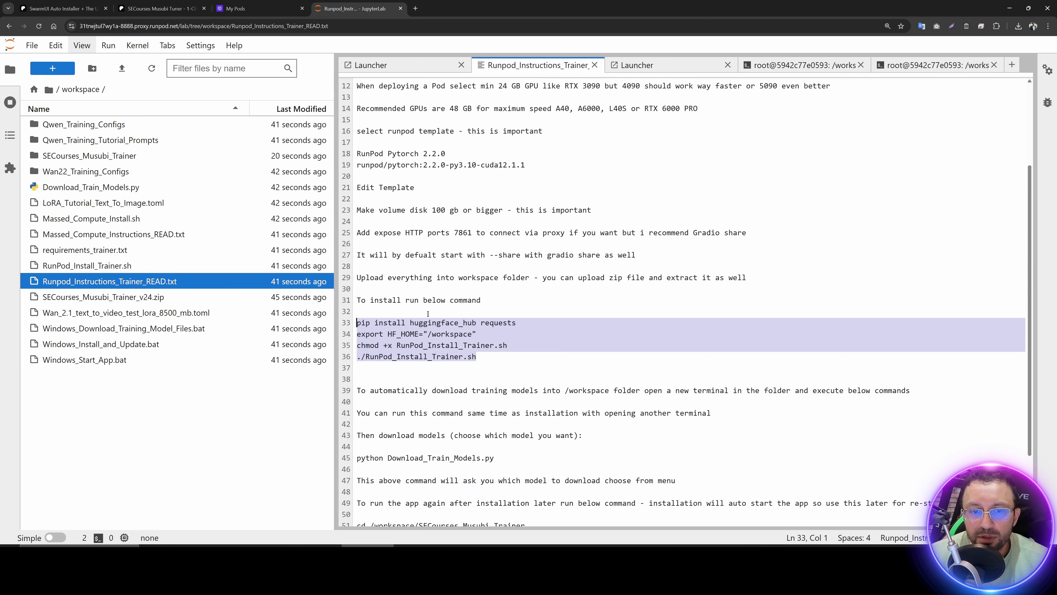
Step: Copy the python Download_Train_Models.py command from line 45 of the instructions file
{"action": "scroll", "coordinate": [499, 358], "scroll_direction": "down", "scroll_amount": 5}
{"action": "left_click", "coordinate": [499, 361]}
{"action": "left_click_drag", "start_coordinate": [500, 361], "coordinate": [355, 361]}
{"action": "key", "text": "ctrl+c"}
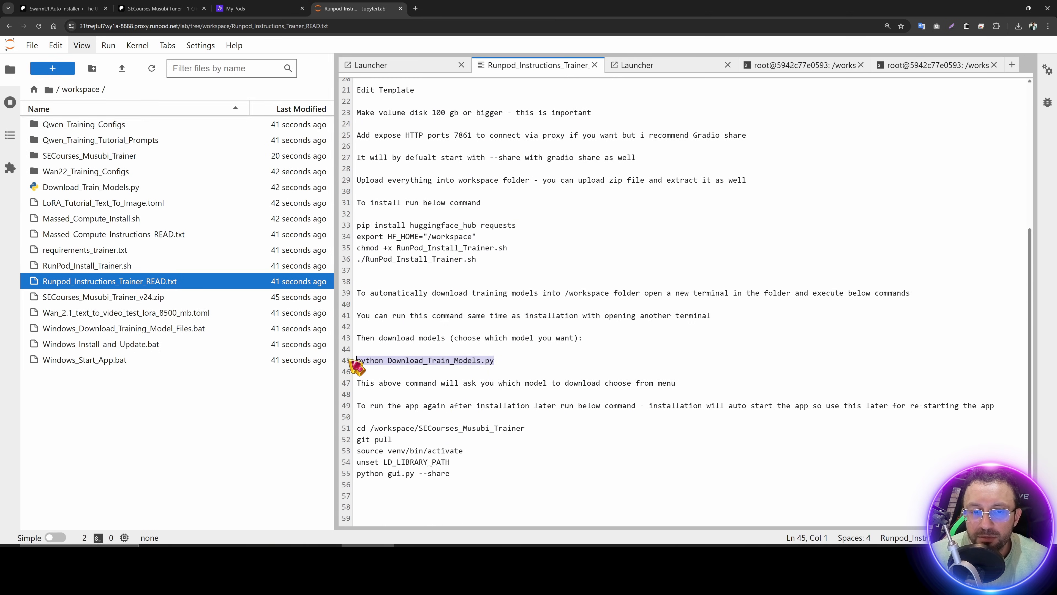
Step: Run the copied download command in a new workspace terminal and choose model 4, Wan 2.2 Text to Video Training Models
{"action": "left_click", "coordinate": [53, 68]}
{"action": "left_click", "coordinate": [444, 427]}
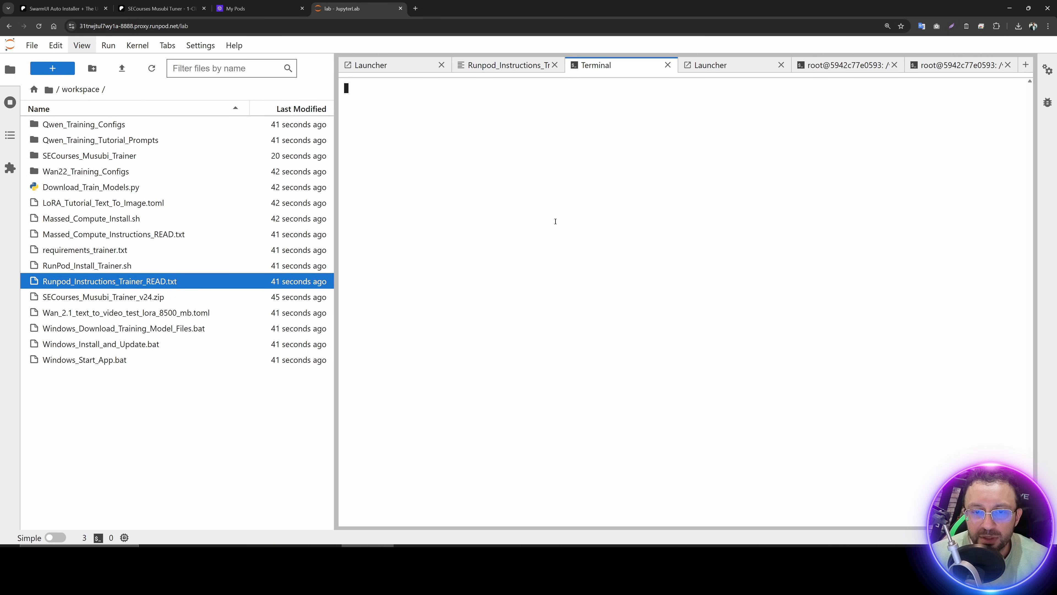
{"action": "key", "text": "ctrl+v"}
{"action": "key", "text": "Return"}
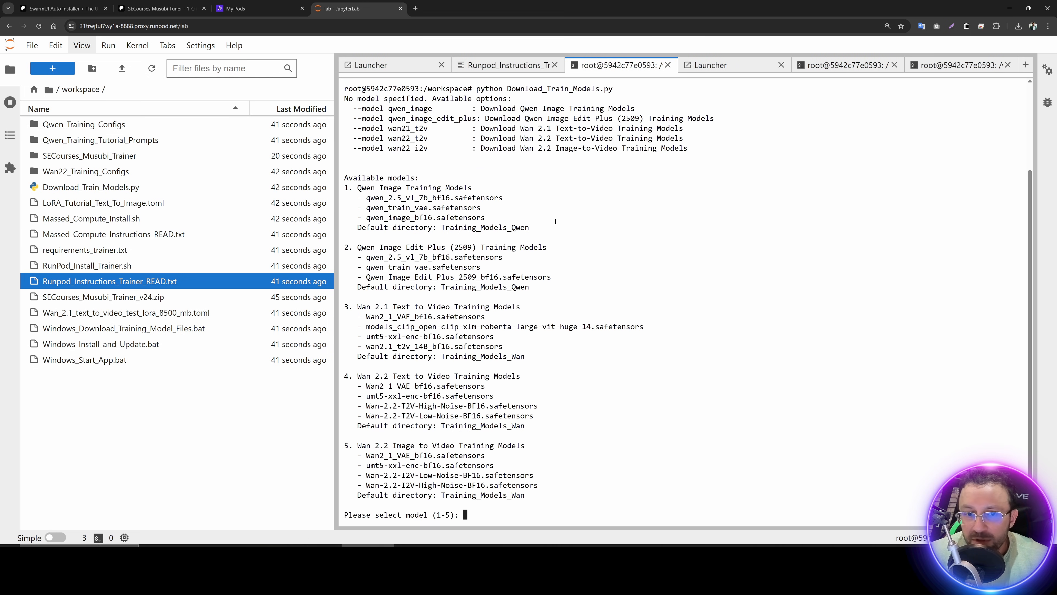
{"action": "key", "text": "Return"}
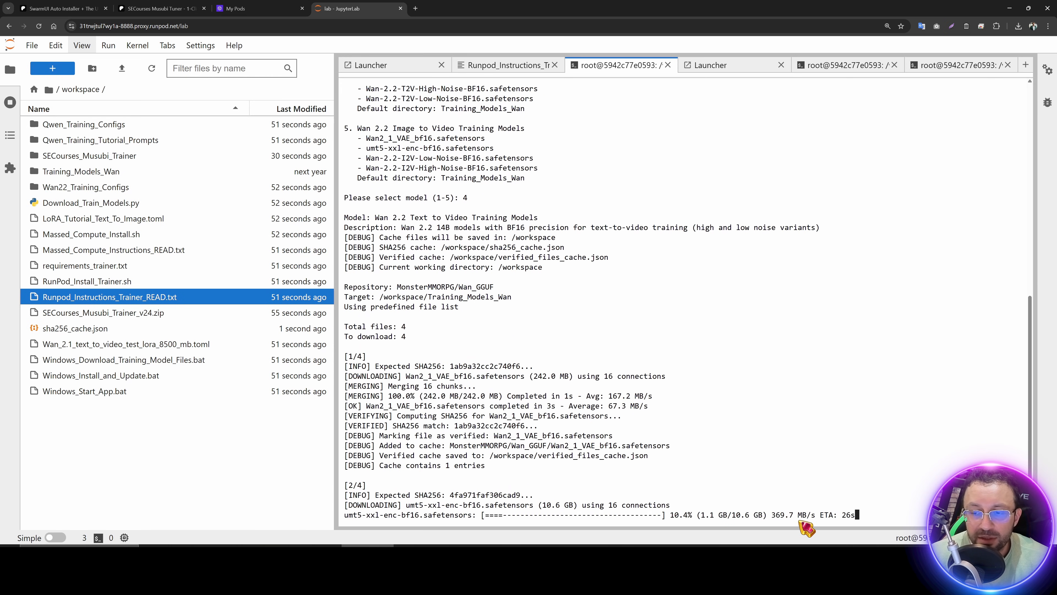
Step: Check the progress of the trainer installation and of the model download in their terminals, including the hardlink warning
{"action": "left_click_drag", "start_coordinate": [859, 63], "coordinate": [734, 64]}
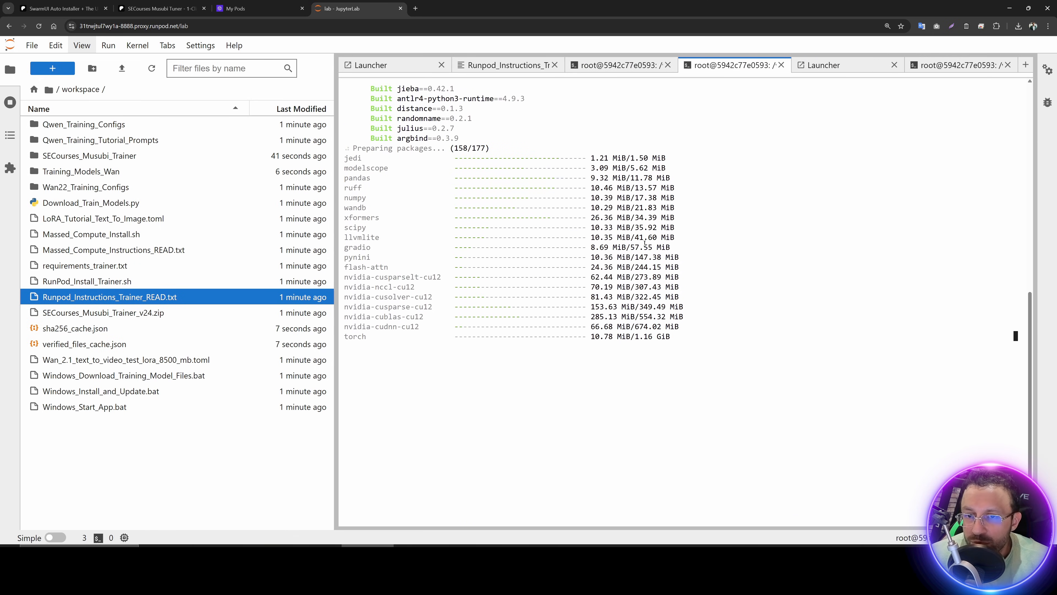
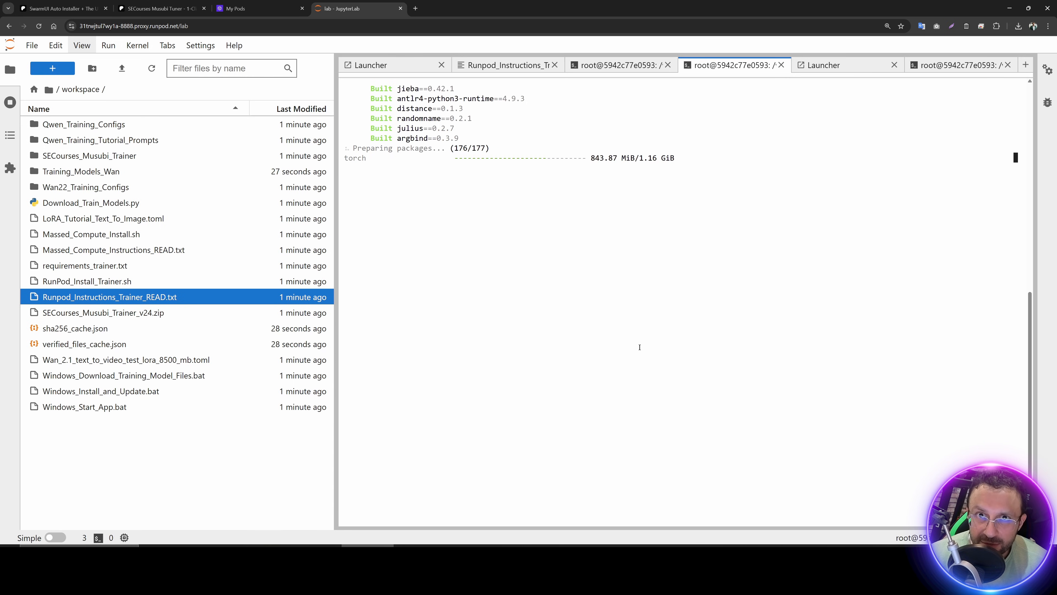
{"action": "left_click", "coordinate": [600, 65]}
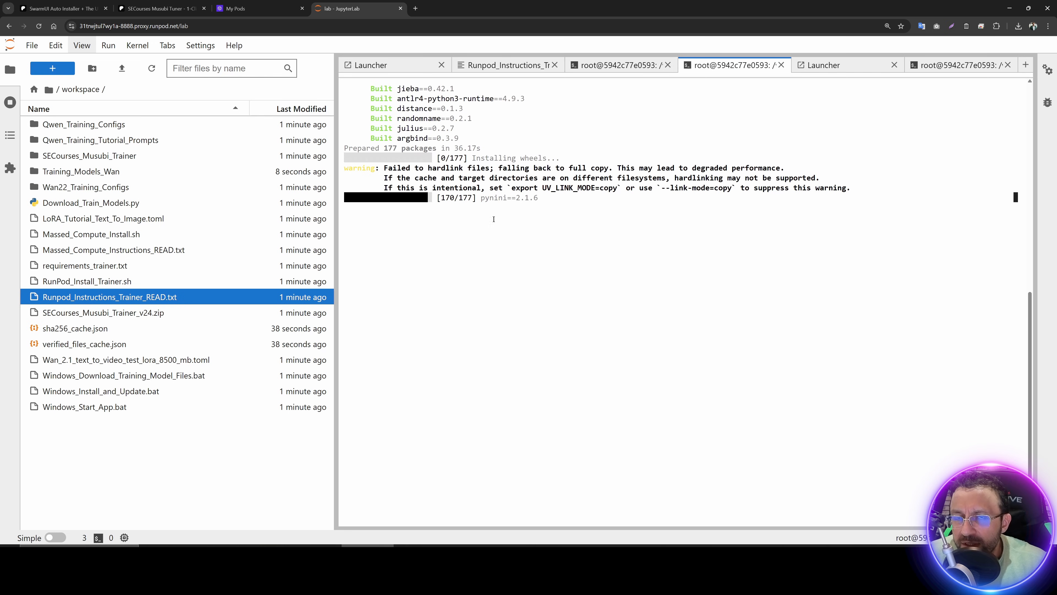
{"action": "left_click_drag", "start_coordinate": [856, 186], "coordinate": [487, 172]}
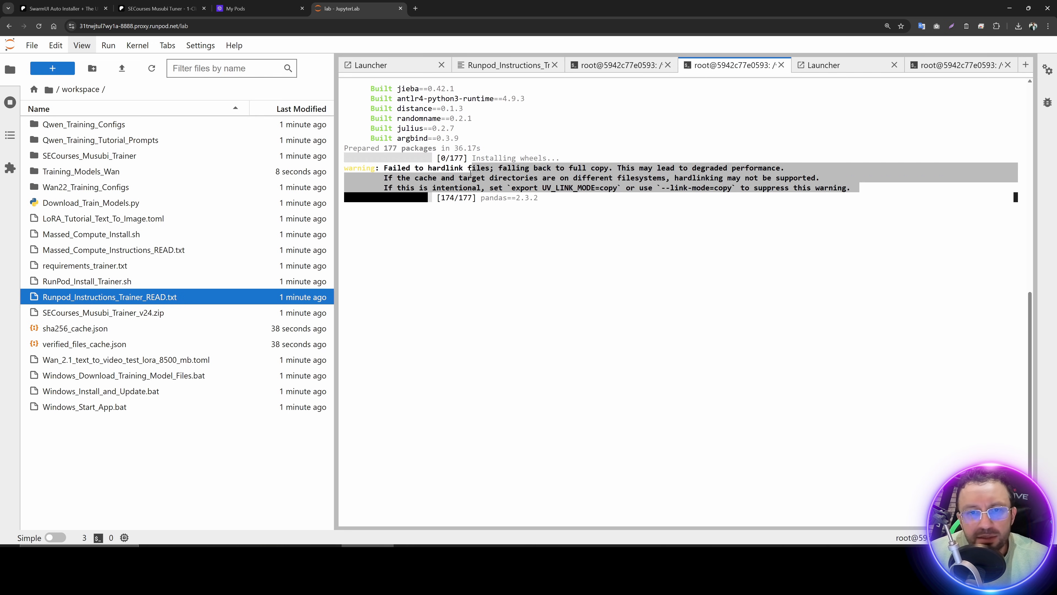
{"action": "left_click", "coordinate": [488, 173]}
{"action": "key", "text": "ctrl+shift+bracketleft"}
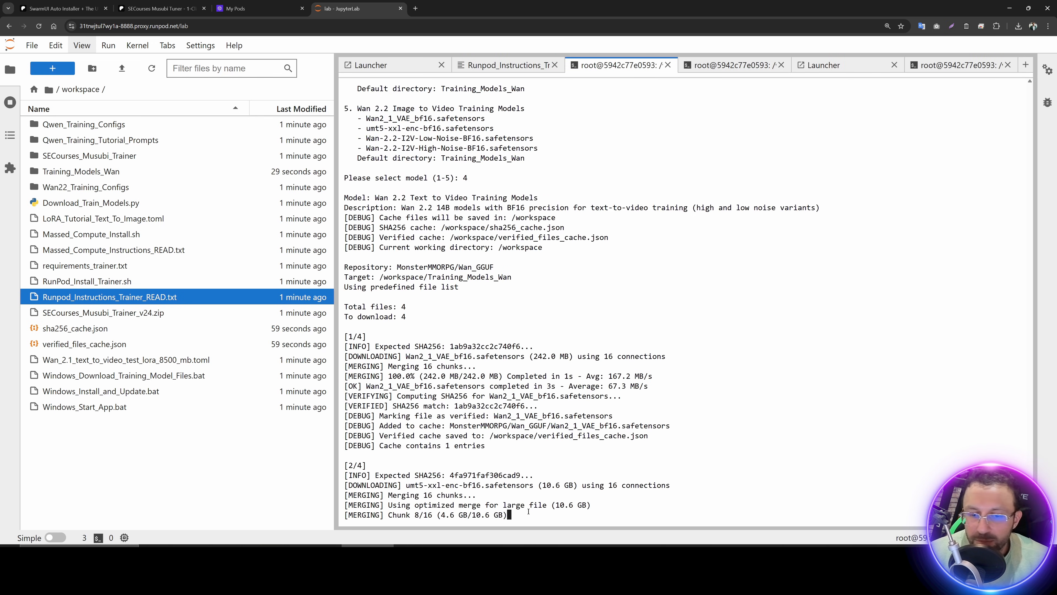
{"action": "left_click_drag", "start_coordinate": [488, 512], "coordinate": [347, 463]}
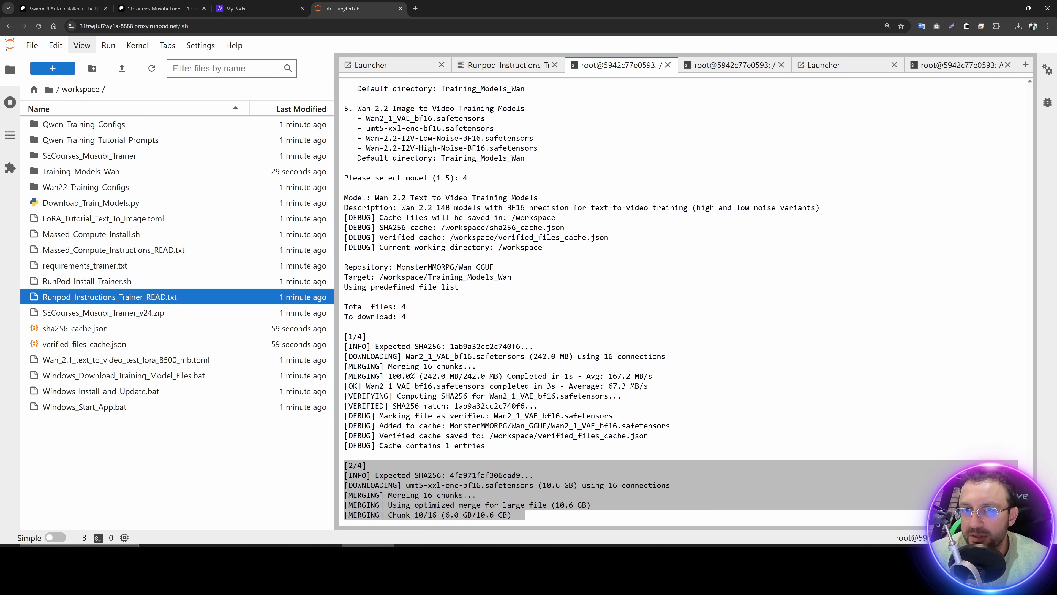
Step: Open the trainer's public Gradio URL from the installation terminal's output
{"action": "left_click", "coordinate": [721, 67]}
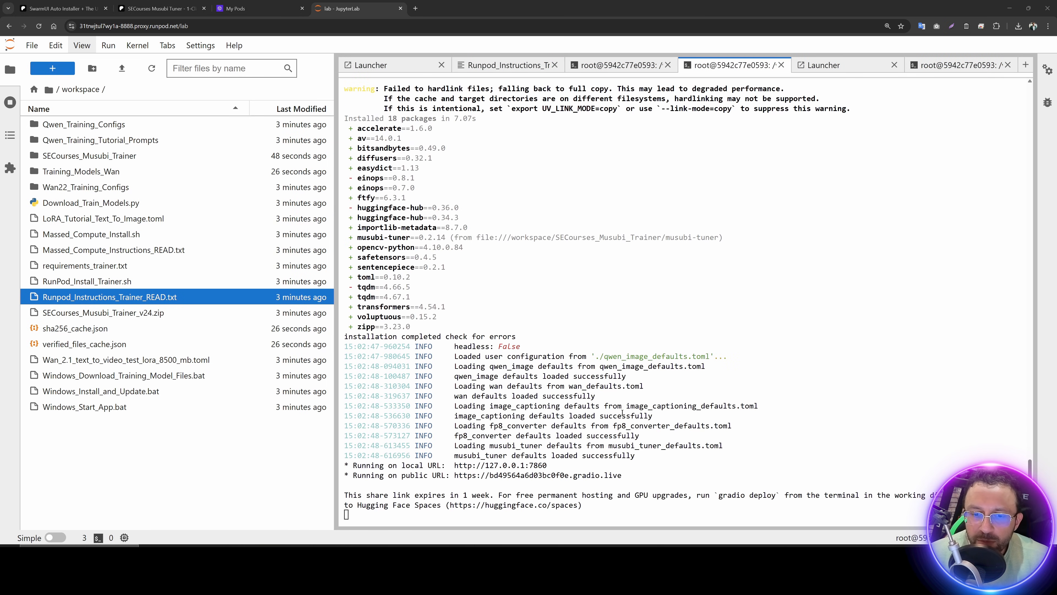
{"action": "left_click", "coordinate": [572, 476]}
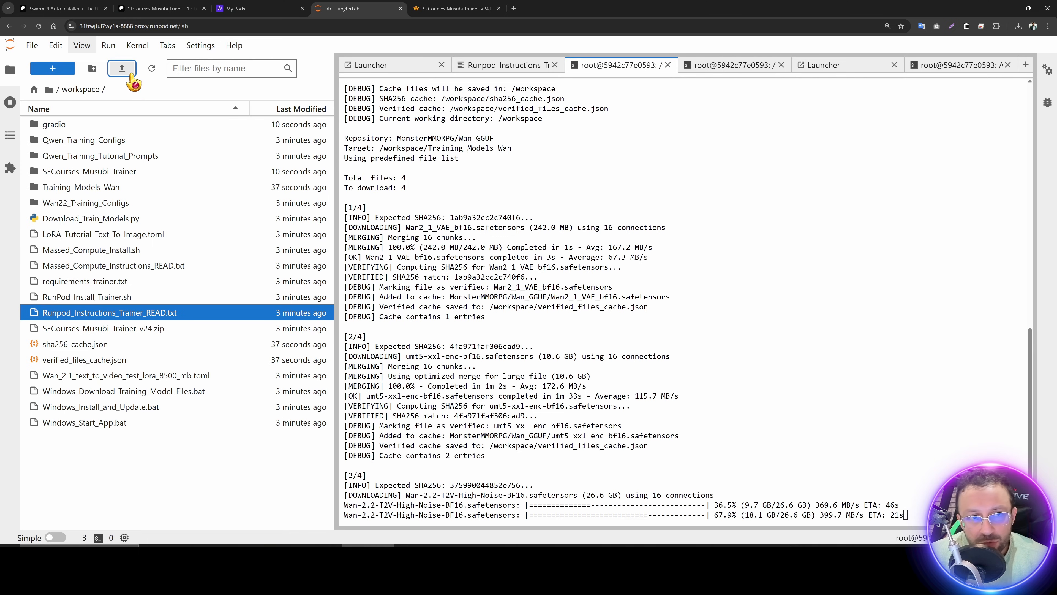
Step: Upload 28_imgs_1328.zip from Mass_Compute_Shared_Folder into the JupyterLab workspace folder, accepting the large file size
{"action": "left_click", "coordinate": [122, 69]}
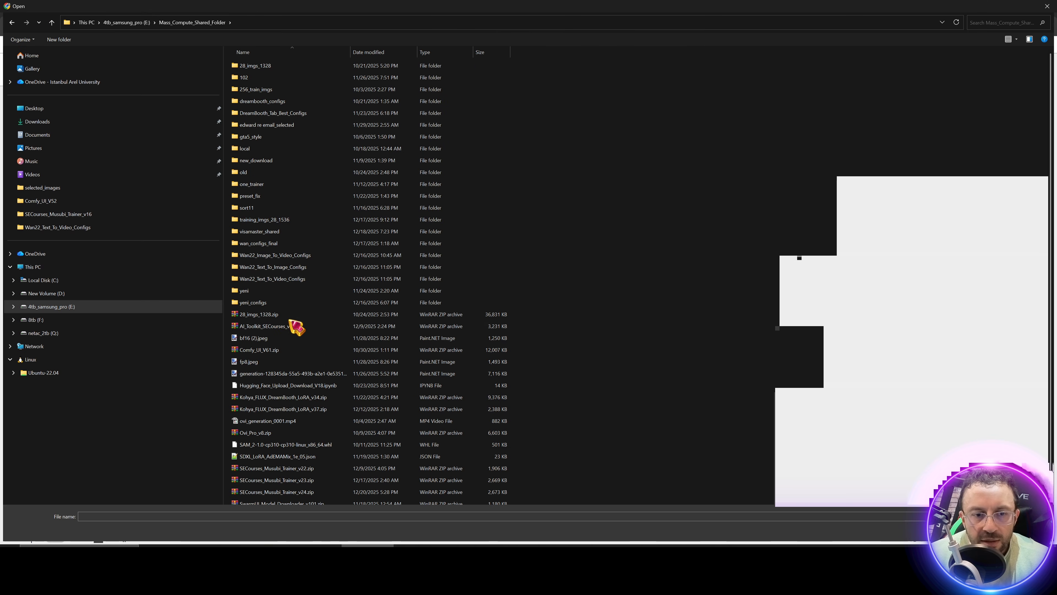
{"action": "left_click", "coordinate": [276, 316]}
{"action": "double_click", "coordinate": [276, 316]}
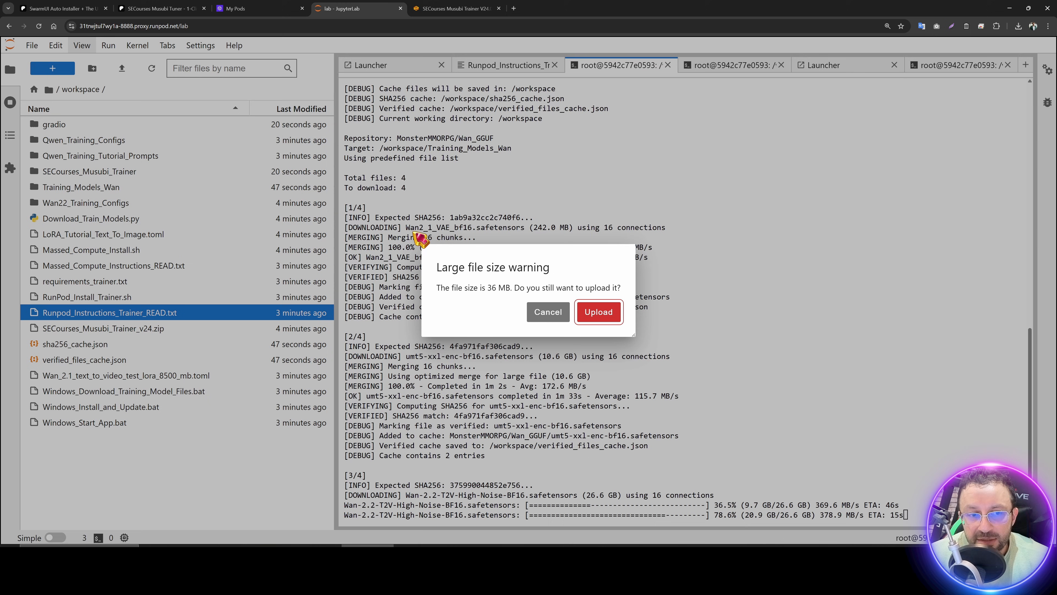
{"action": "left_click", "coordinate": [600, 310]}
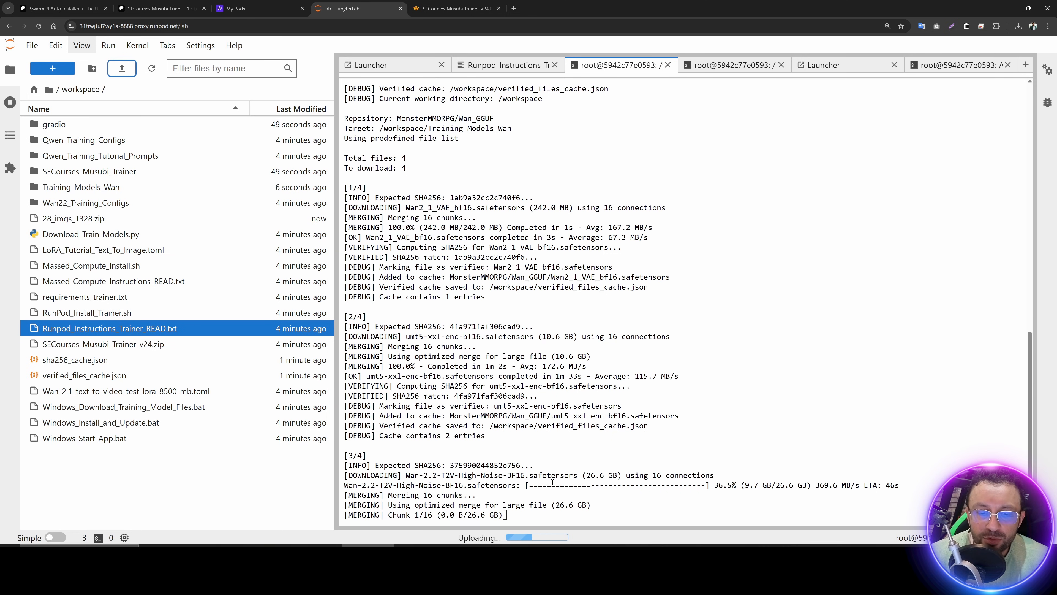
Step: Review the RunPod tutorial links on lines 6 and 10 of Runpod_Instructions_Trainer_READ.txt in Notepad++
{"action": "key", "text": "alt+Tab"}
{"action": "left_click_drag", "start_coordinate": [607, 118], "coordinate": [144, 118]}
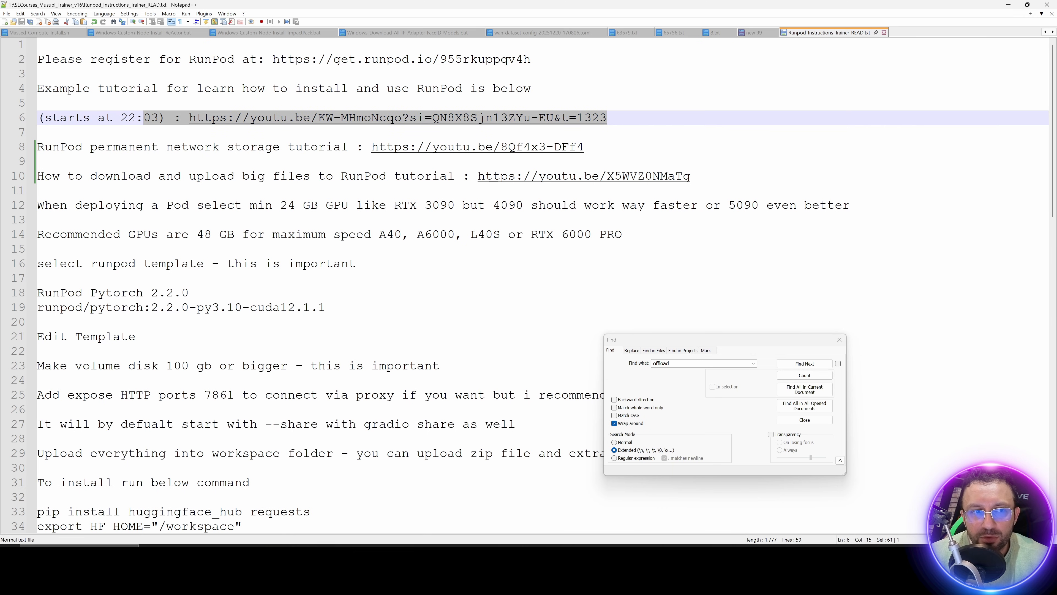
{"action": "key", "text": "alt+Tab"}
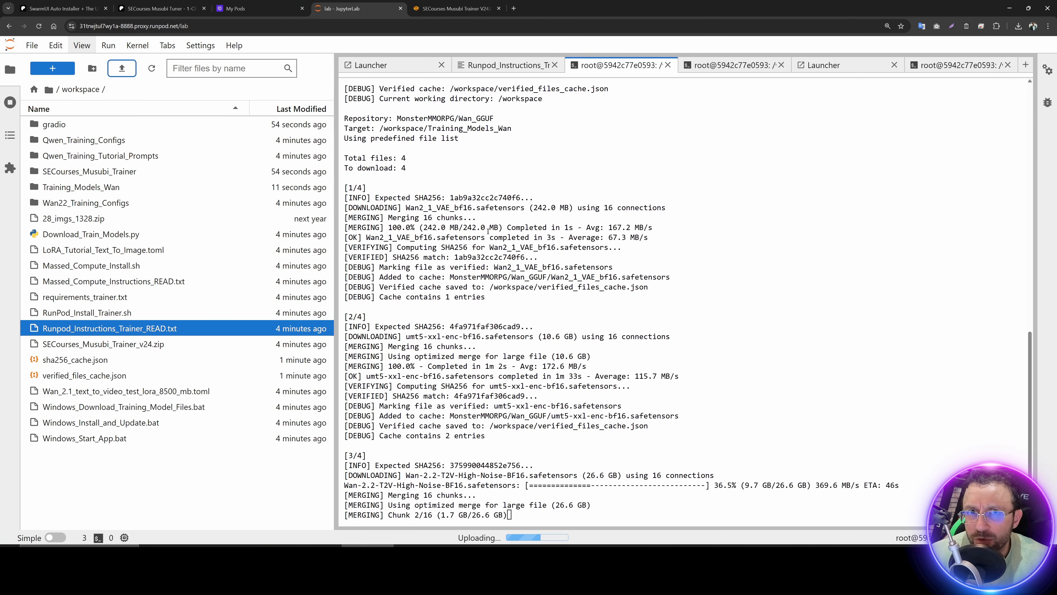
{"action": "key", "text": "alt+Tab"}
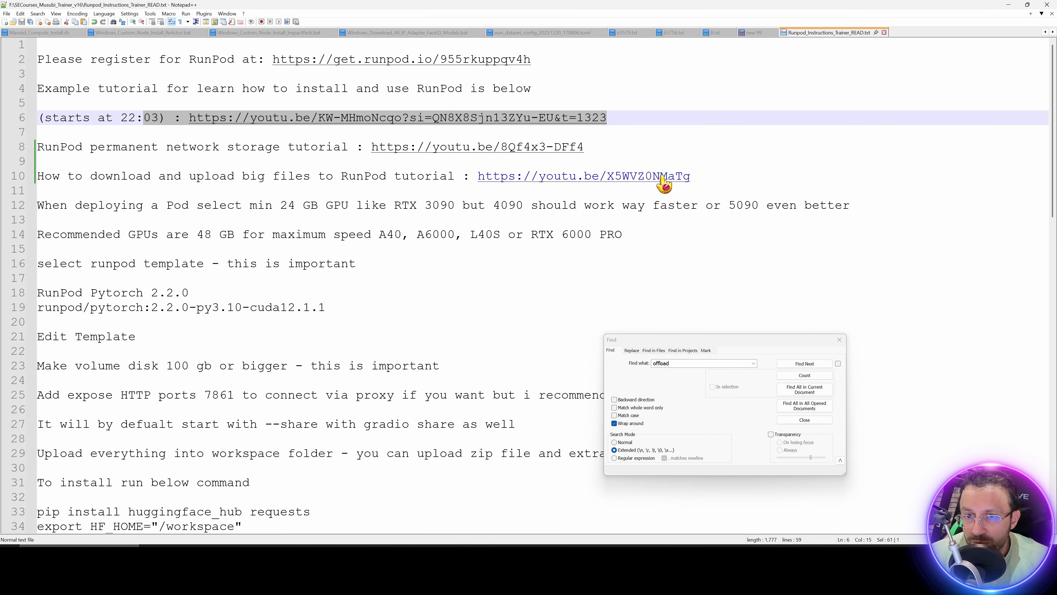
{"action": "left_click_drag", "start_coordinate": [691, 175], "coordinate": [228, 175]}
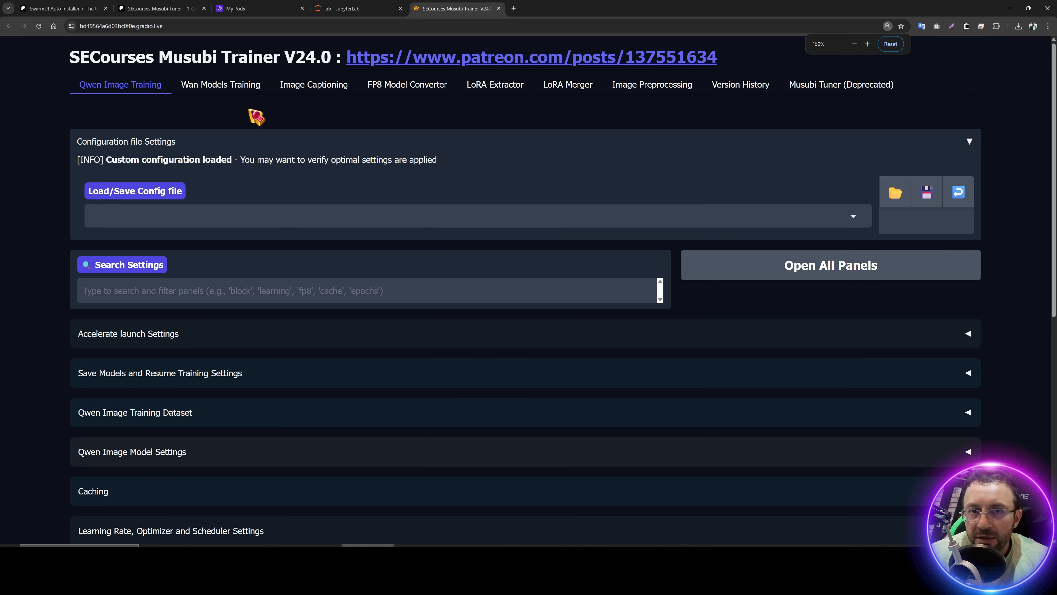
Step: Show the trainer's Wan Models Training settings, and copy the path of 32_GB_GPUs_28.6_GB_Quality_1.toml from Wan22_Text_To_Image_Configs in JupyterLab
{"action": "left_click", "coordinate": [218, 88]}
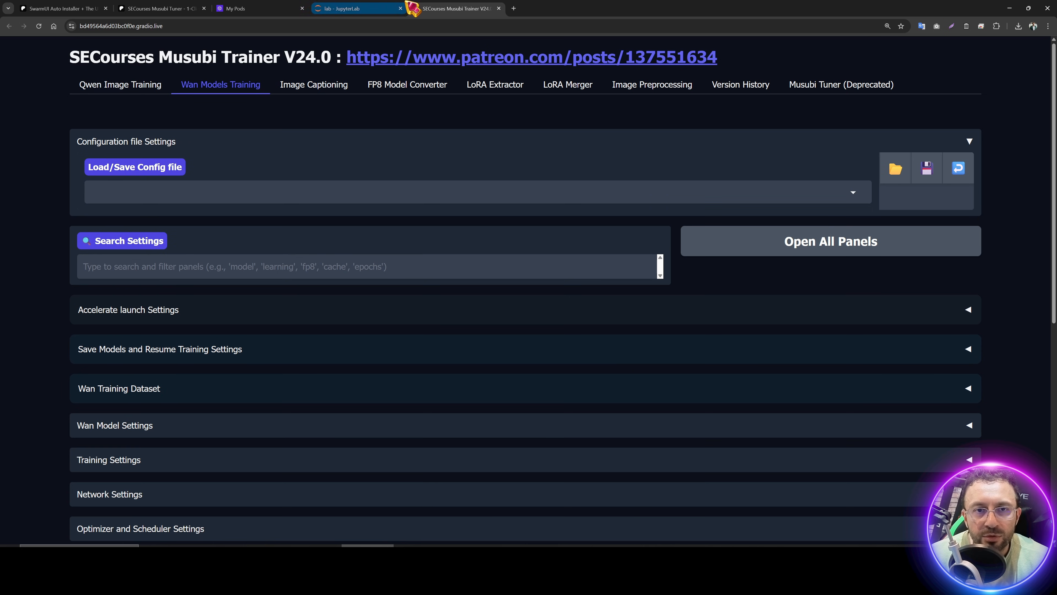
{"action": "left_click", "coordinate": [406, 8]}
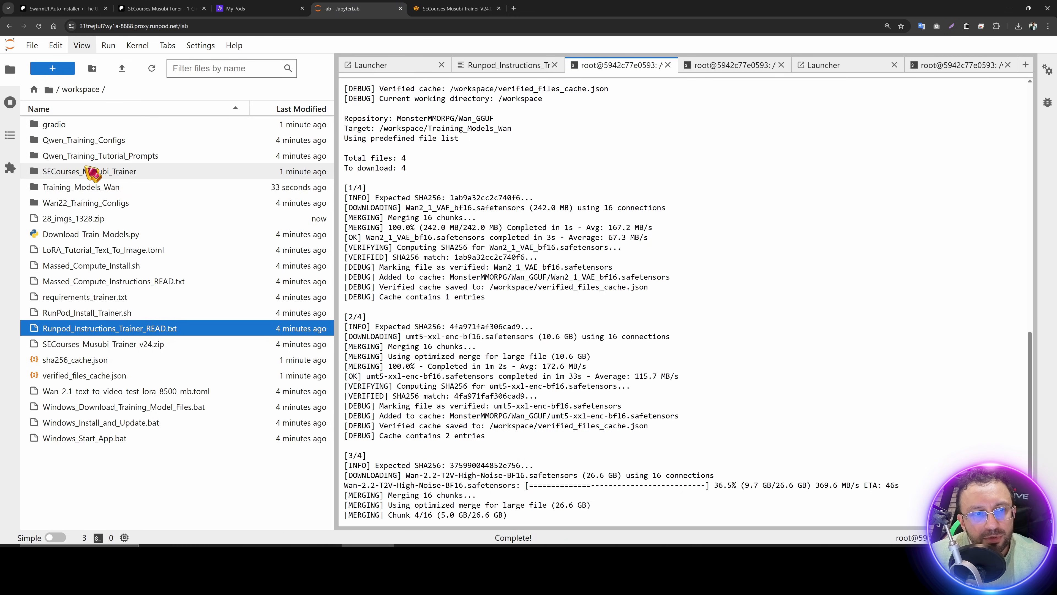
{"action": "double_click", "coordinate": [107, 203]}
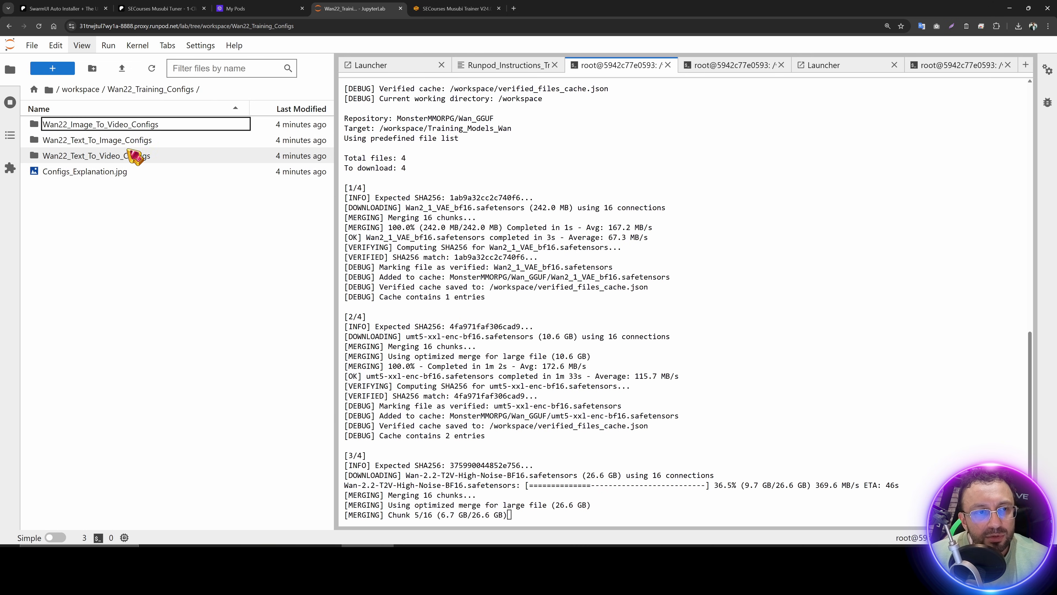
{"action": "double_click", "coordinate": [134, 141]}
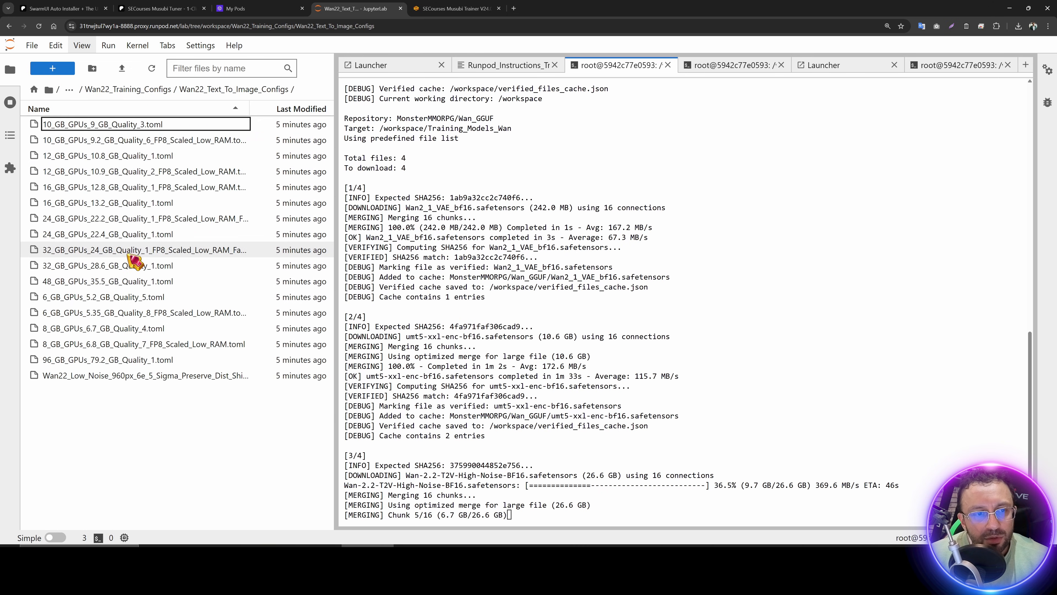
{"action": "left_click", "coordinate": [130, 263]}
{"action": "right_click", "coordinate": [96, 268]}
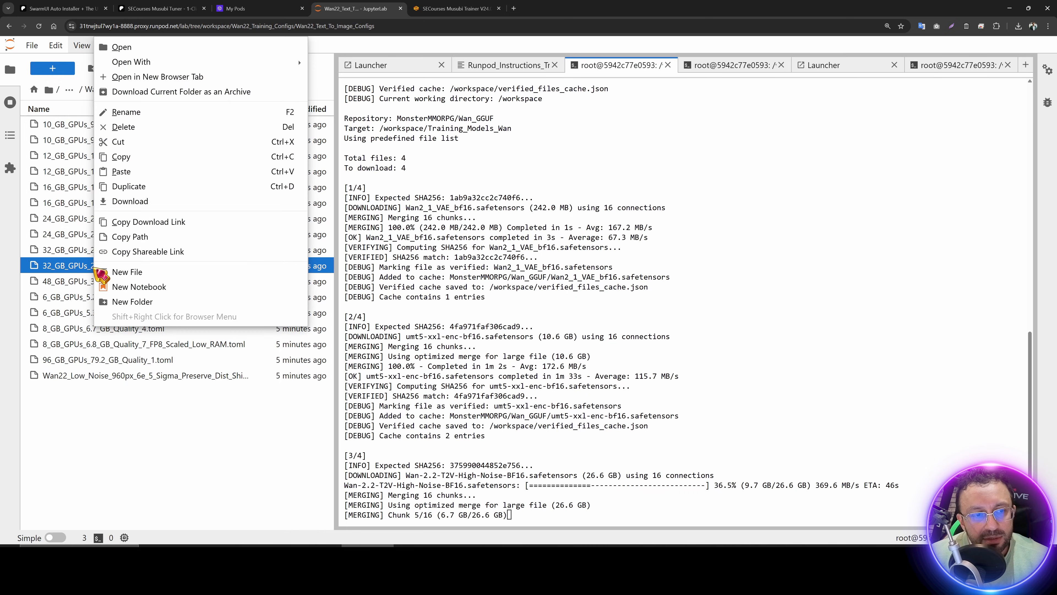
{"action": "left_click", "coordinate": [151, 240]}
{"action": "right_click", "coordinate": [105, 269]}
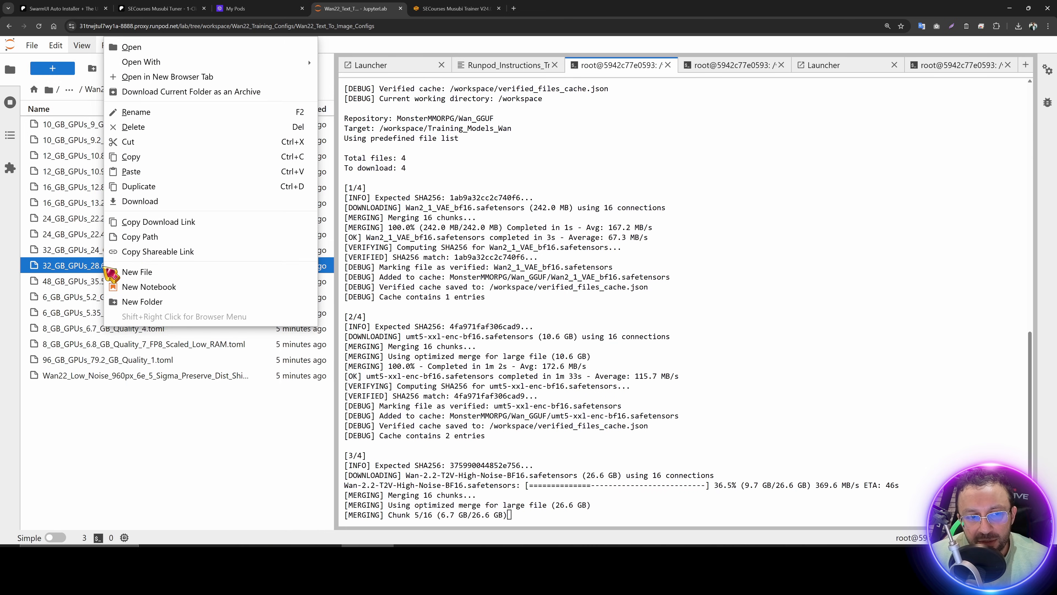
{"action": "left_click", "coordinate": [147, 236]}
Step: Load the configuration /workspace/Wan22_Training_Configs/Wan22_Text_To_Image_Configs/32_GB_GPUs_28.6_GB_Quality_1.toml in the trainer and check the configuration status
{"action": "left_click", "coordinate": [456, 8]}
{"action": "left_click", "coordinate": [126, 191]}
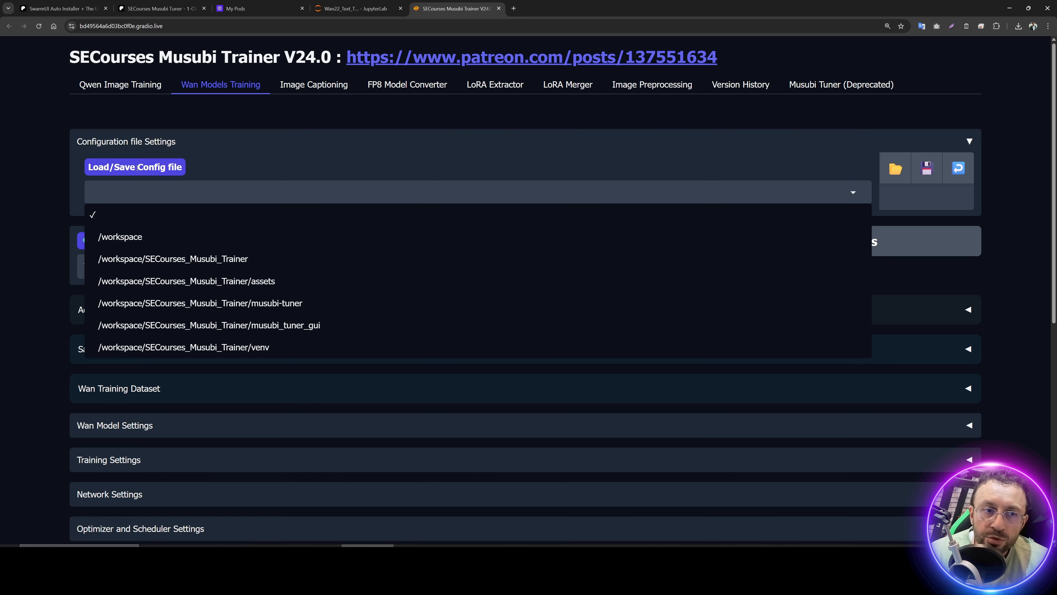
{"action": "type", "text": "/"}
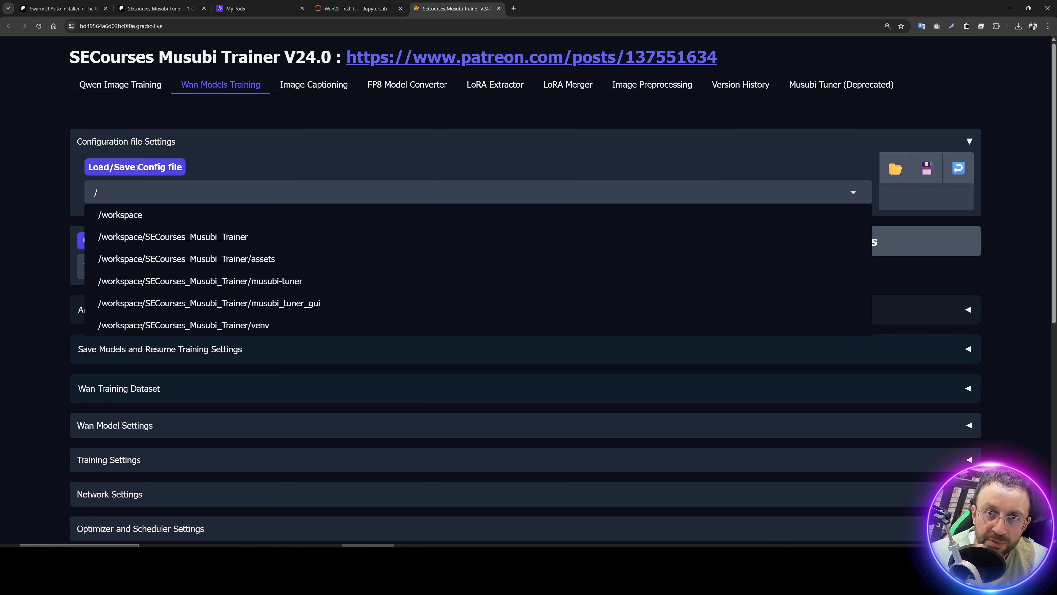
{"action": "key", "text": "ctrl+v"}
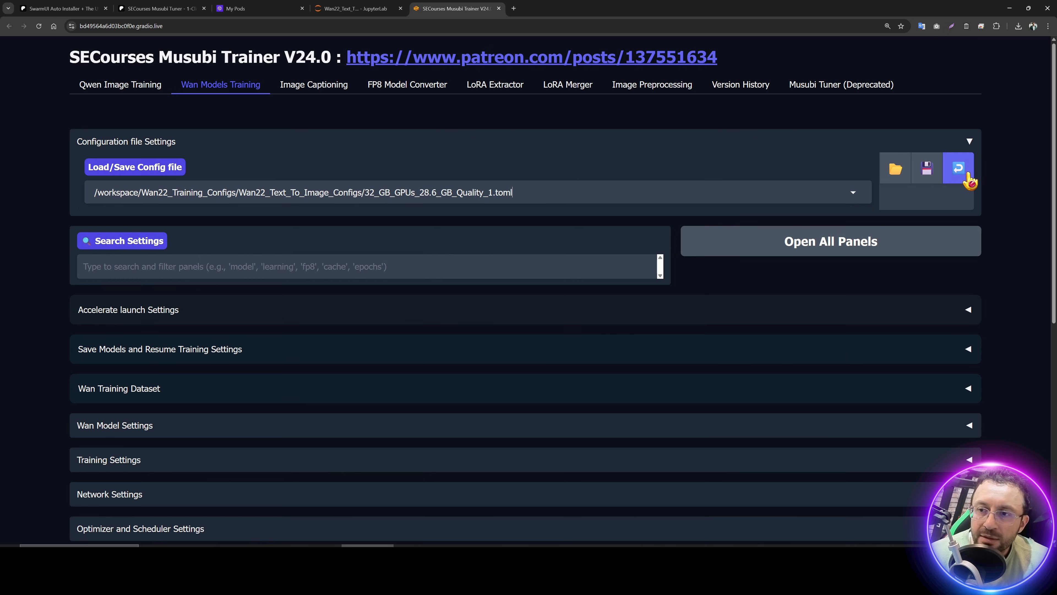
{"action": "left_click", "coordinate": [959, 169]}
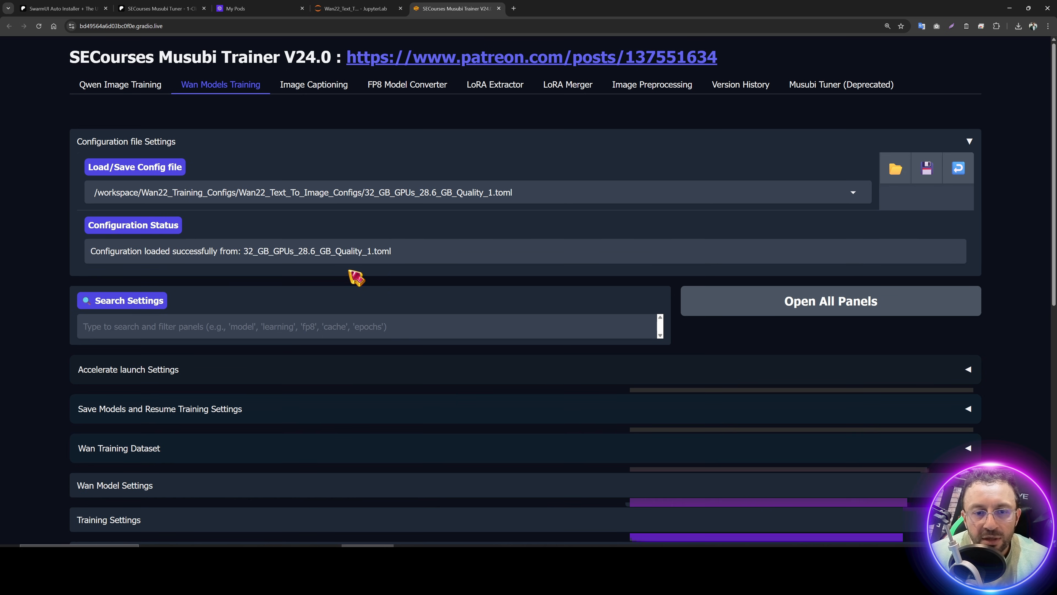
{"action": "triple_click", "coordinate": [86, 253]}
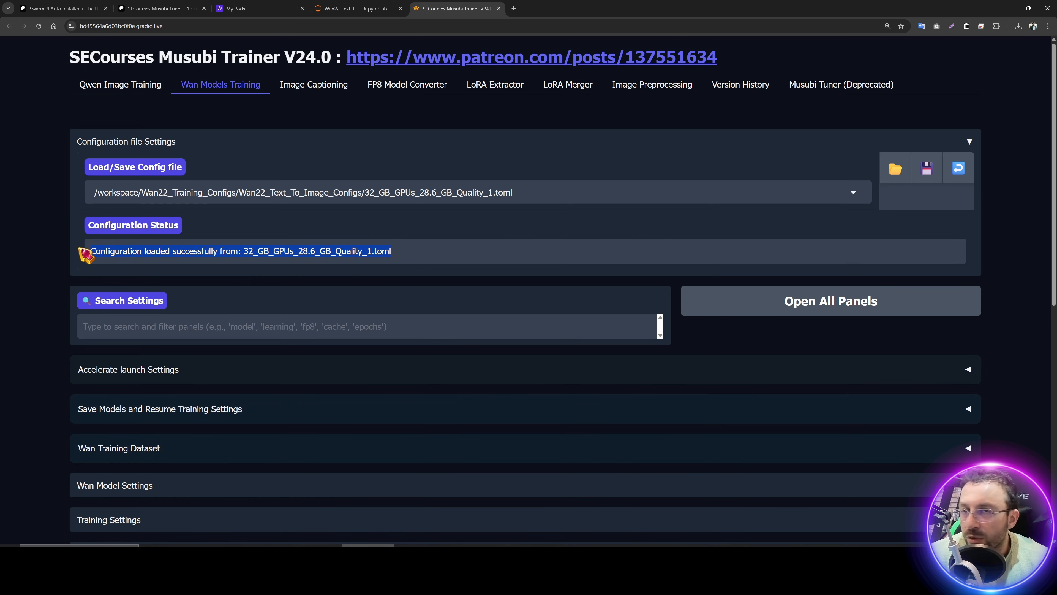
Step: Expand the Save Models and Resume Training Settings to show the output directory
{"action": "scroll", "coordinate": [172, 250], "scroll_direction": "down", "scroll_amount": 4}
{"action": "left_click", "coordinate": [173, 250]}
{"action": "scroll", "coordinate": [173, 250], "scroll_direction": "down", "scroll_amount": 2}
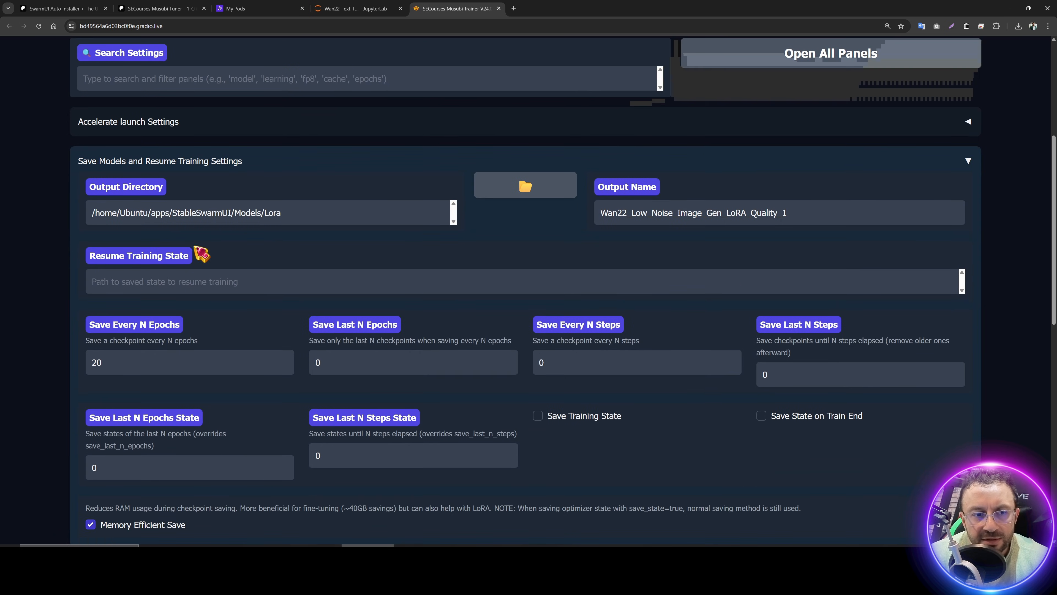
Step: Create a new folder named trained_loras in the JupyterLab workspace folder
{"action": "left_click", "coordinate": [360, 8]}
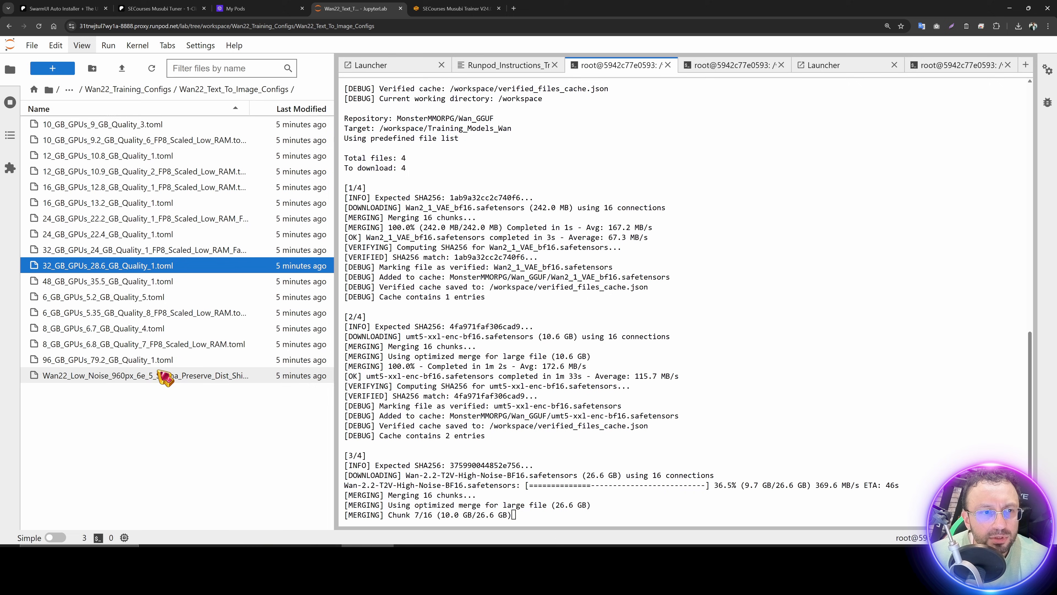
{"action": "left_click", "coordinate": [60, 88]}
{"action": "right_click", "coordinate": [116, 482]}
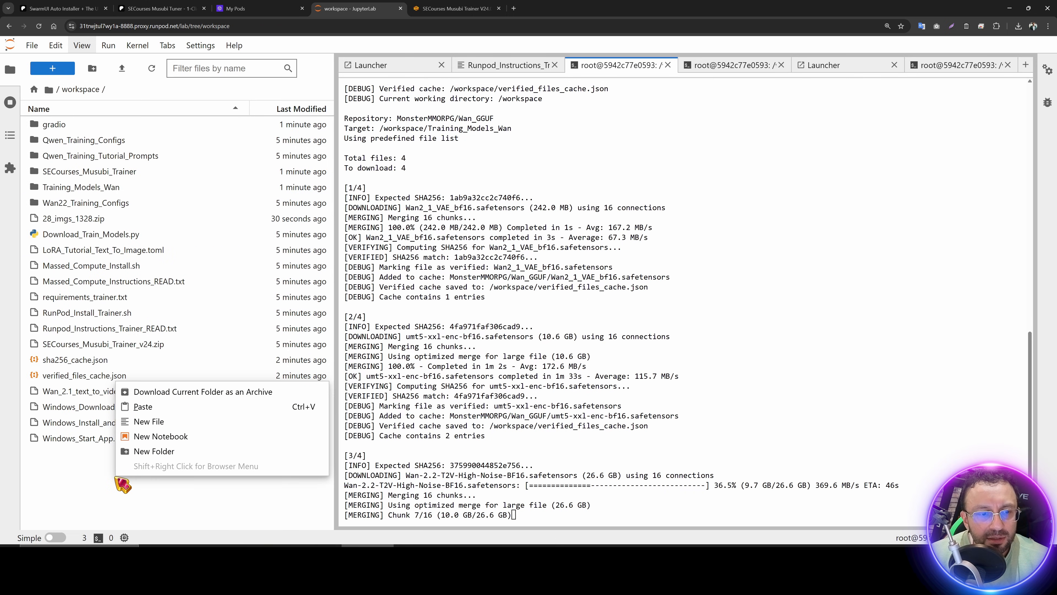
{"action": "left_click", "coordinate": [152, 453]}
{"action": "type", "text": "trained_"}
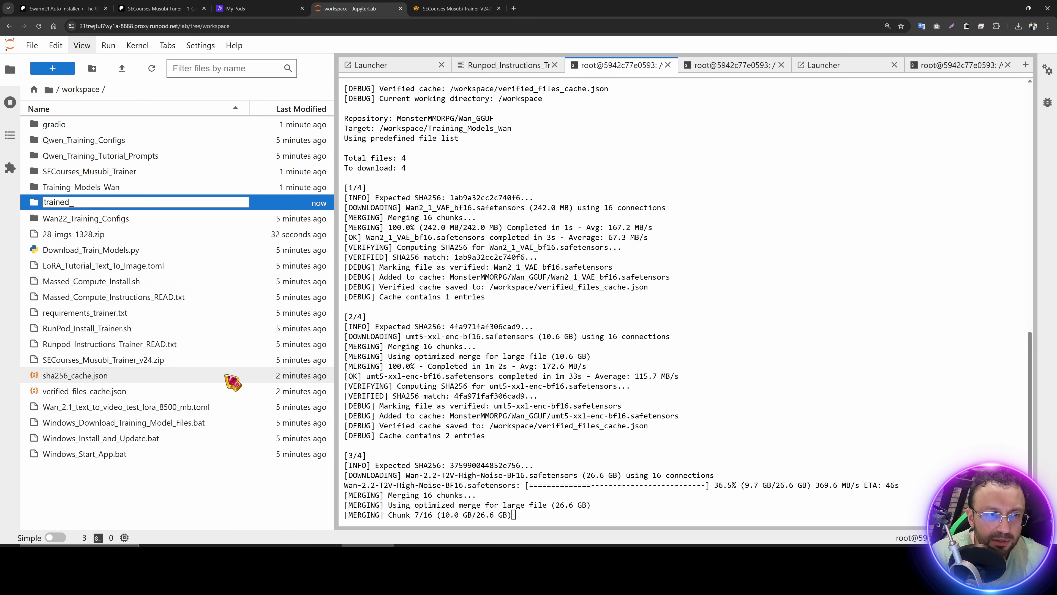
{"action": "type", "text": "ş"}
{"action": "key", "text": "BackSpace"}
{"action": "type", "text": "loras"}
{"action": "key", "text": "Return"}
Step: Copy the trained_loras folder path in JupyterLab and set the trainer's Output Directory to /workspace/trained_loras
{"action": "right_click", "coordinate": [71, 187]}
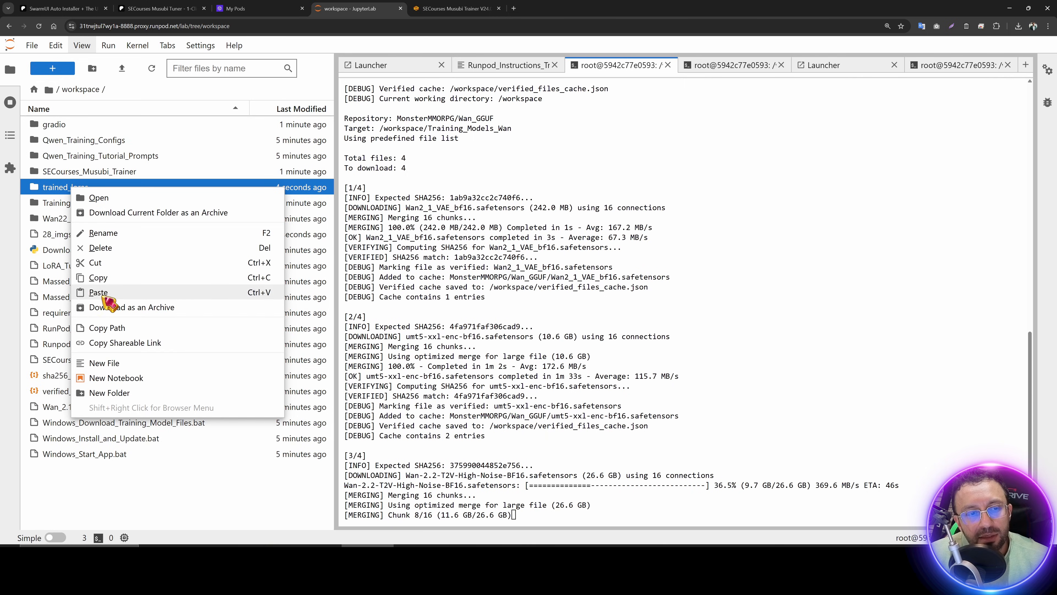
{"action": "left_click", "coordinate": [117, 328]}
{"action": "left_click", "coordinate": [456, 9]}
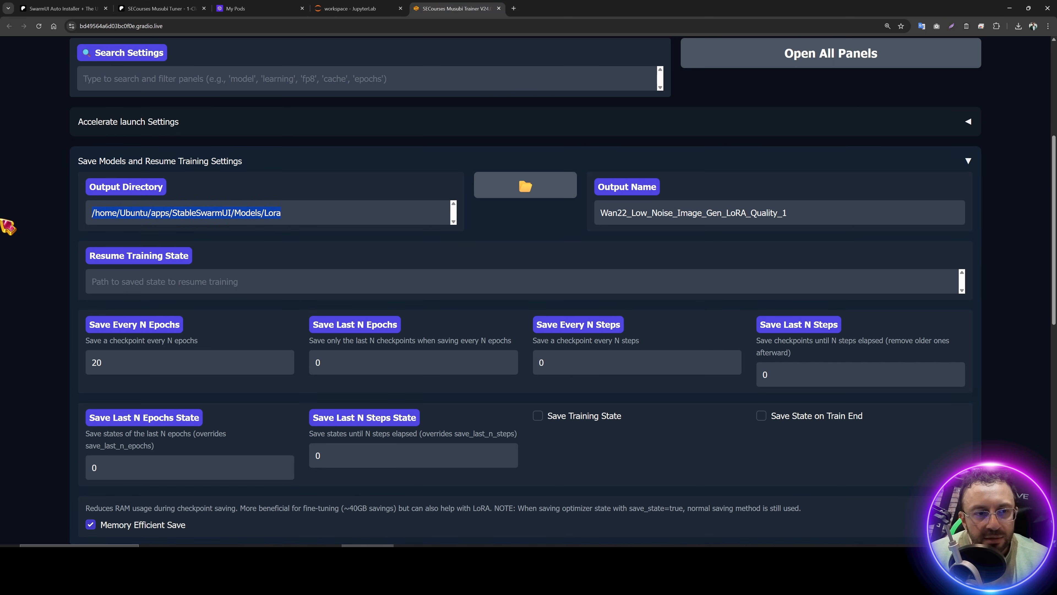
{"action": "key", "text": "ctrl+v"}
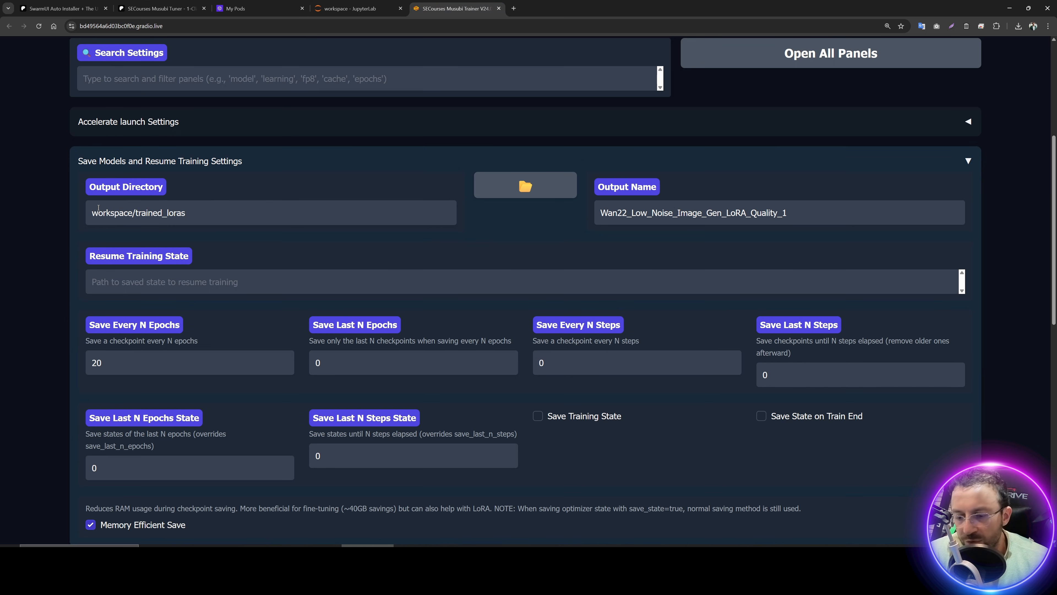
{"action": "left_click", "coordinate": [98, 207]}
{"action": "type", "text": "/"}
Step: Check the loaded configuration and the output name, and expand the Wan Training Dataset settings
{"action": "scroll", "coordinate": [317, 248], "scroll_direction": "up", "scroll_amount": 1}
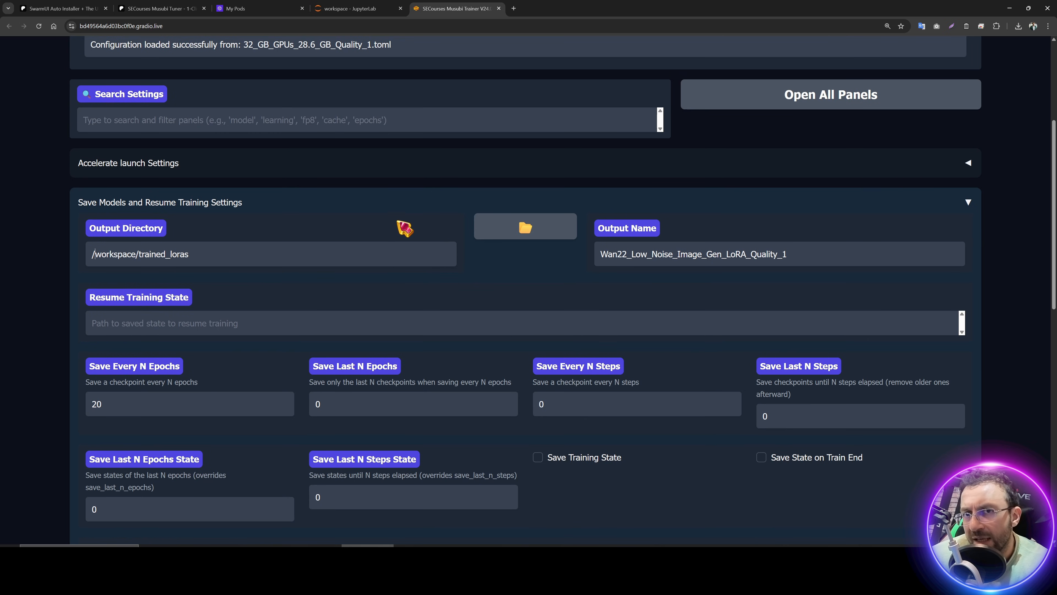
{"action": "scroll", "coordinate": [394, 237], "scroll_direction": "up", "scroll_amount": 5}
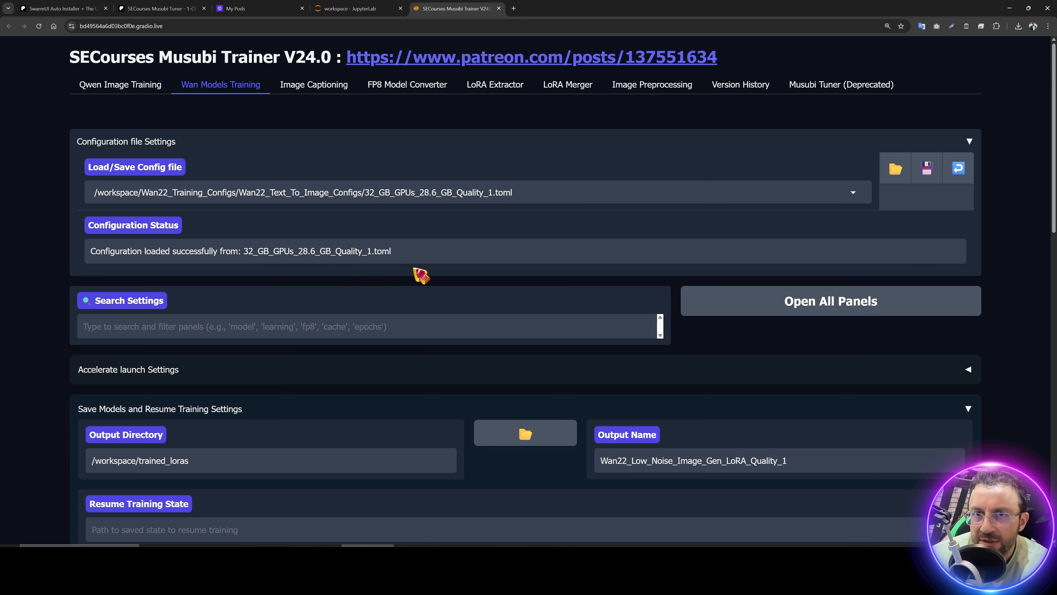
{"action": "scroll", "coordinate": [437, 286], "scroll_direction": "down", "scroll_amount": 5}
{"action": "scroll", "coordinate": [422, 281], "scroll_direction": "down", "scroll_amount": 3}
{"action": "left_click_drag", "start_coordinate": [790, 128], "coordinate": [541, 139]}
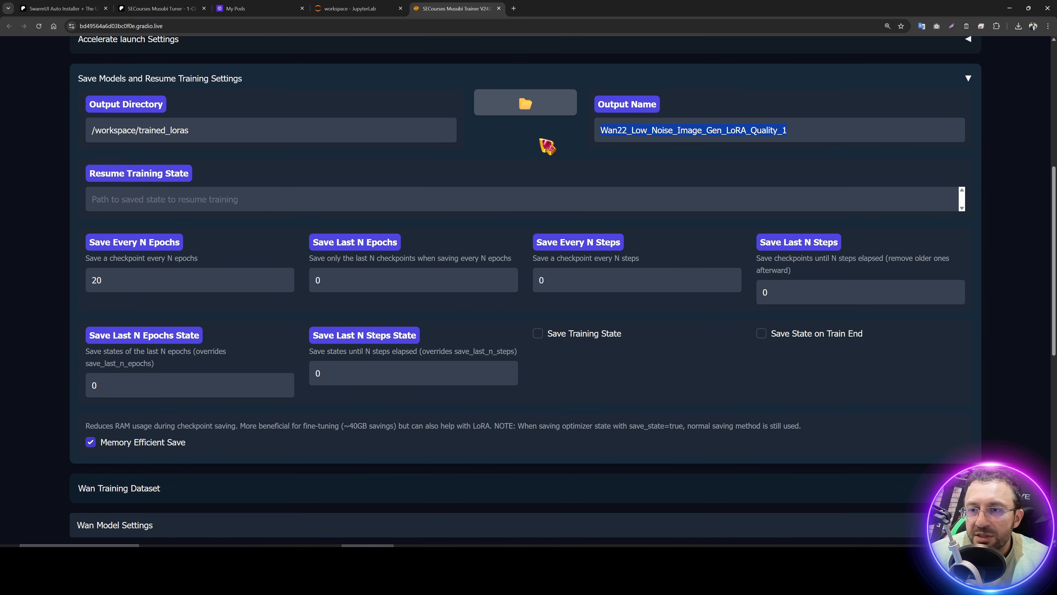
{"action": "scroll", "coordinate": [109, 299], "scroll_direction": "down", "scroll_amount": 1}
{"action": "scroll", "coordinate": [142, 137], "scroll_direction": "down", "scroll_amount": 2}
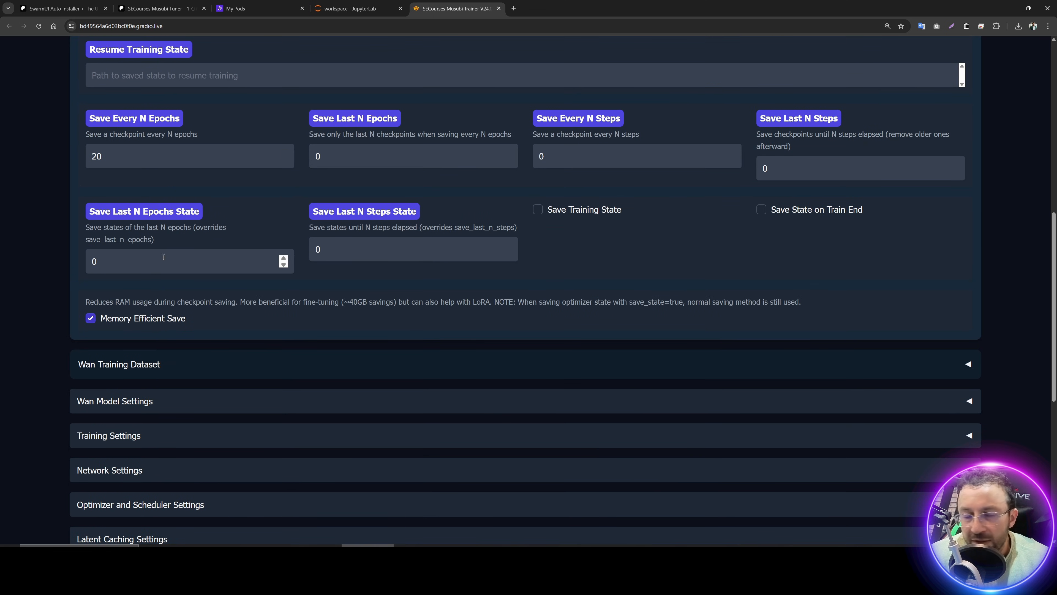
{"action": "scroll", "coordinate": [165, 234], "scroll_direction": "down", "scroll_amount": 4}
{"action": "left_click", "coordinate": [139, 214]}
{"action": "scroll", "coordinate": [378, 236], "scroll_direction": "down", "scroll_amount": 2}
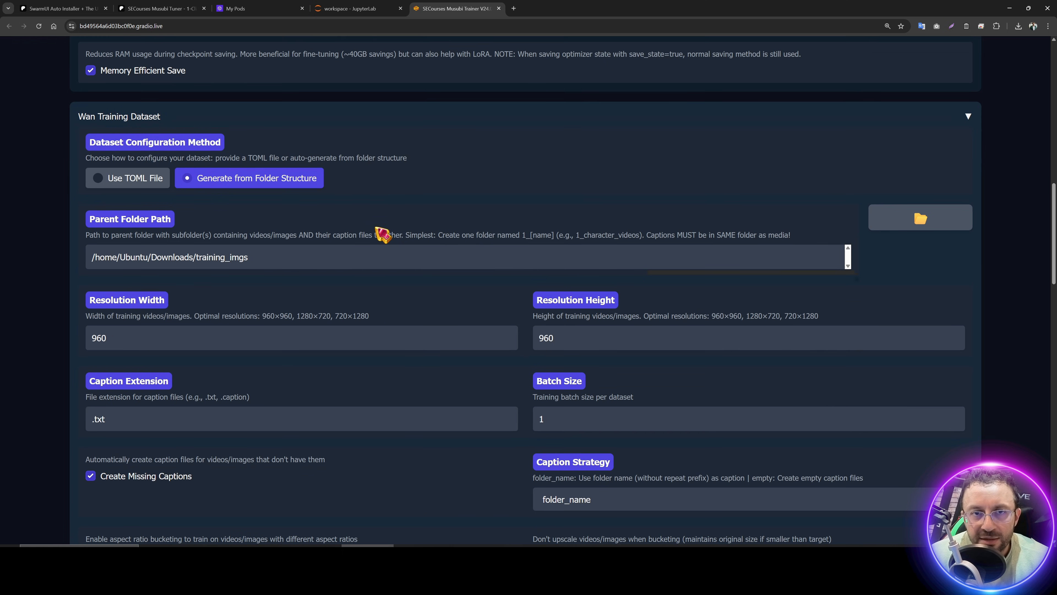
Step: Extract the 28_imgs_1328.zip archive in the JupyterLab workspace folder
{"action": "left_click", "coordinate": [370, 8]}
{"action": "left_click", "coordinate": [88, 234]}
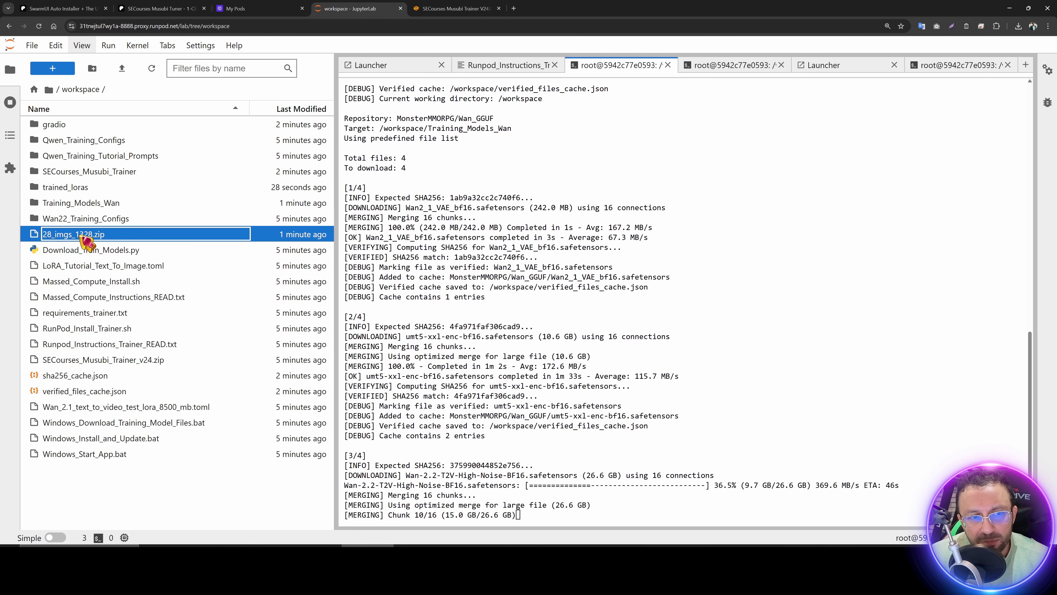
{"action": "right_click", "coordinate": [82, 236]}
{"action": "left_click", "coordinate": [142, 414]}
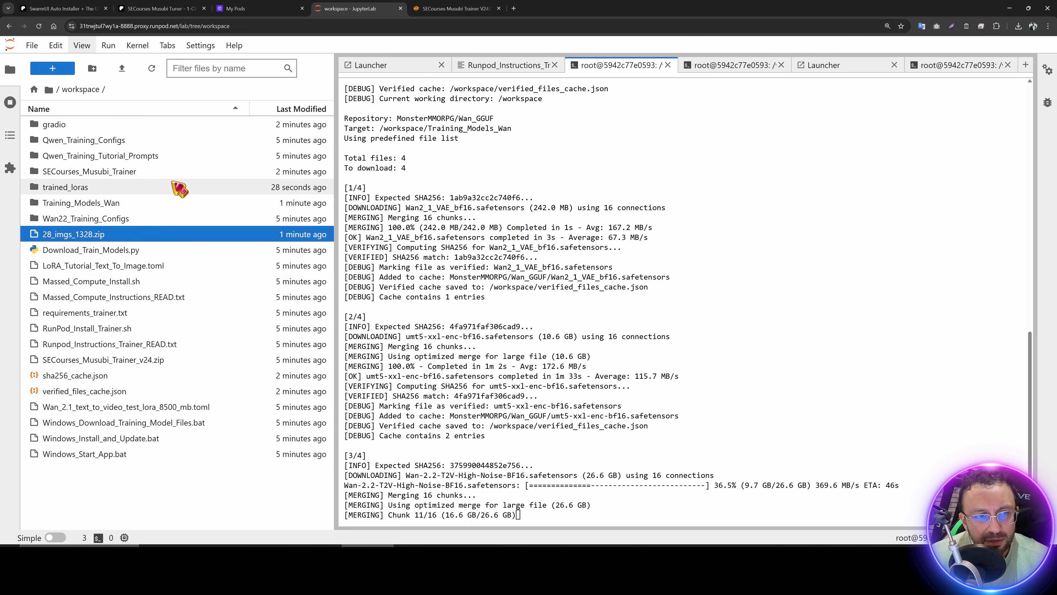
Step: Inspect the training images in the 1_ohwx subfolder of 28_imgs_1328 and return to the workspace folder
{"action": "double_click", "coordinate": [100, 125]}
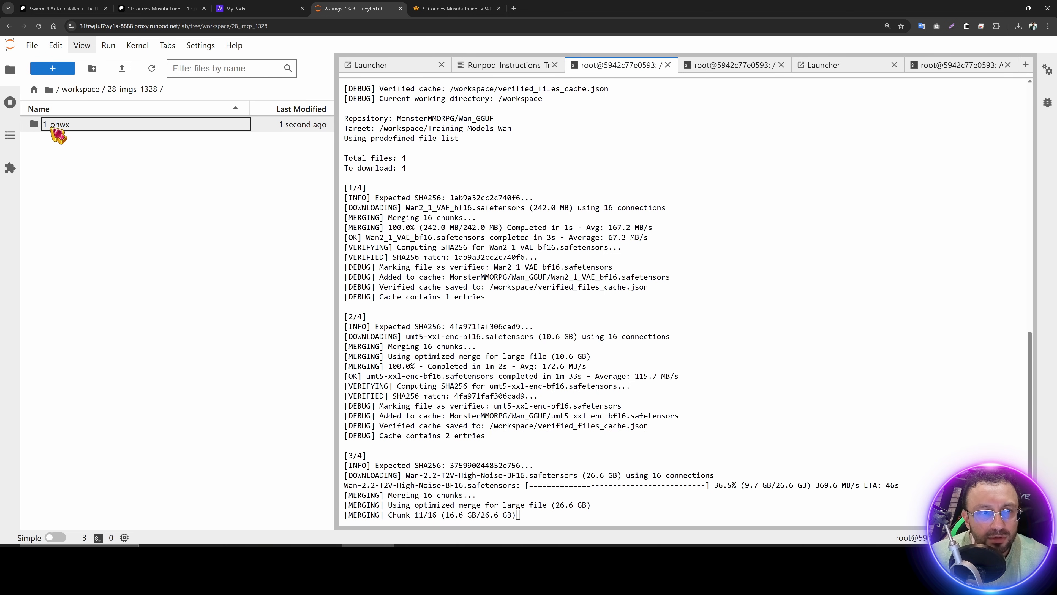
{"action": "left_click", "coordinate": [83, 130]}
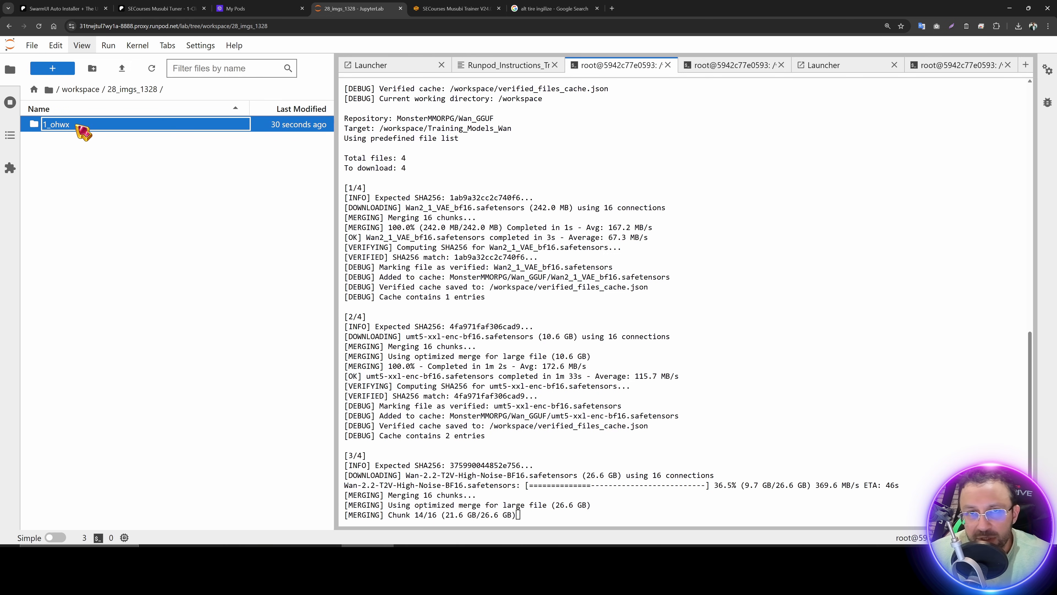
{"action": "double_click", "coordinate": [167, 124]}
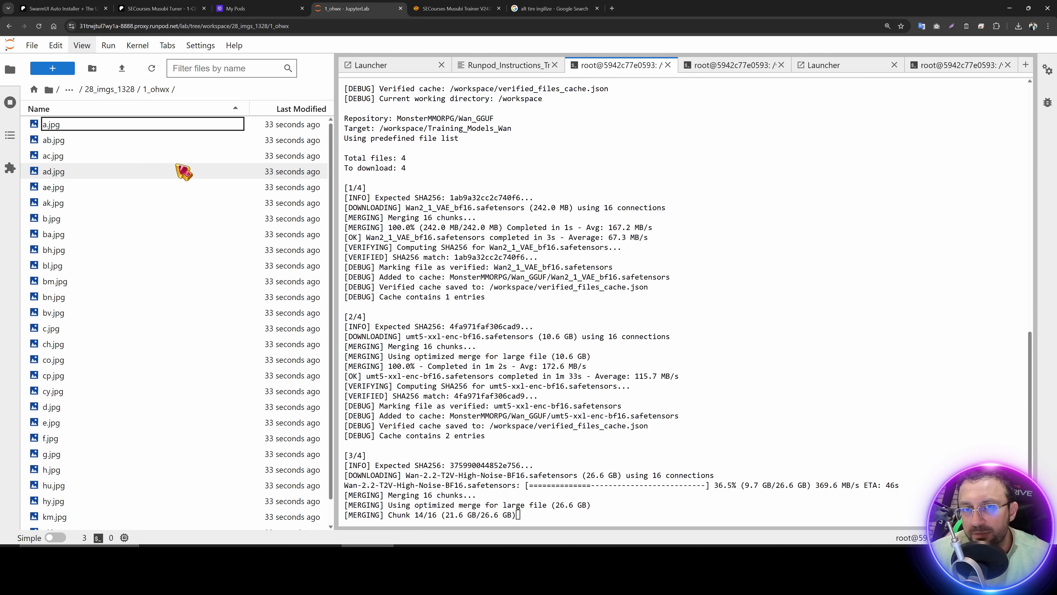
{"action": "left_click", "coordinate": [119, 90]}
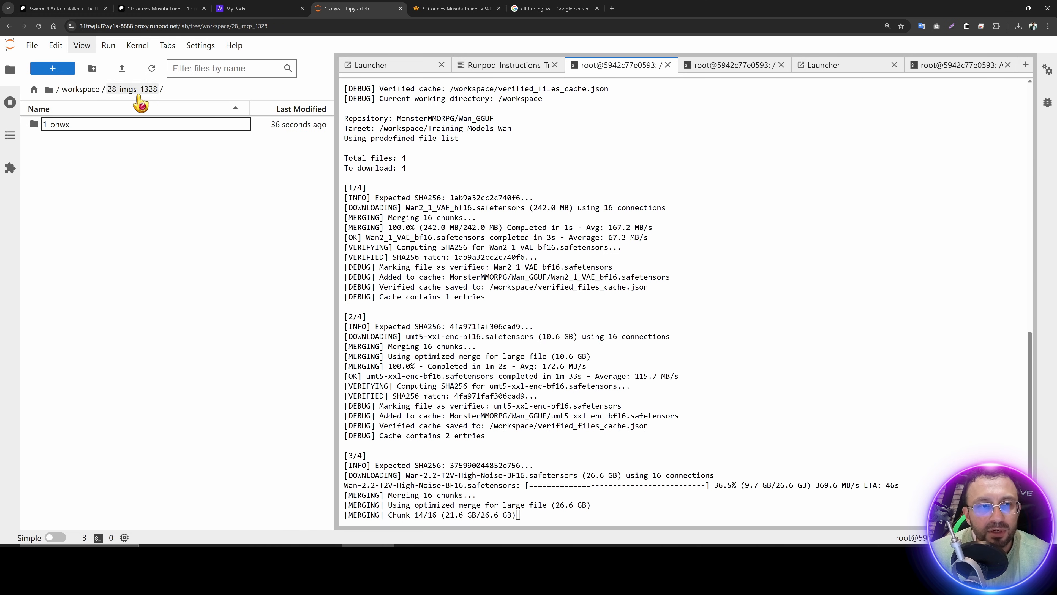
{"action": "left_click", "coordinate": [83, 90]}
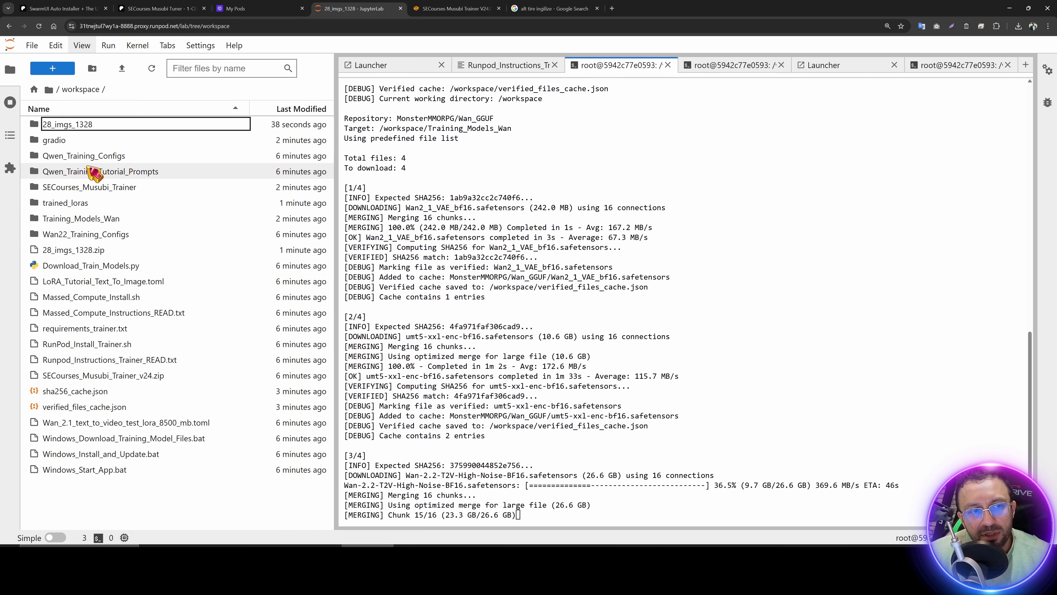
Step: Copy the path of the 28_imgs_1328 folder and set the trainer's Parent Folder Path to /workspace/28_imgs_1328
{"action": "right_click", "coordinate": [78, 128]}
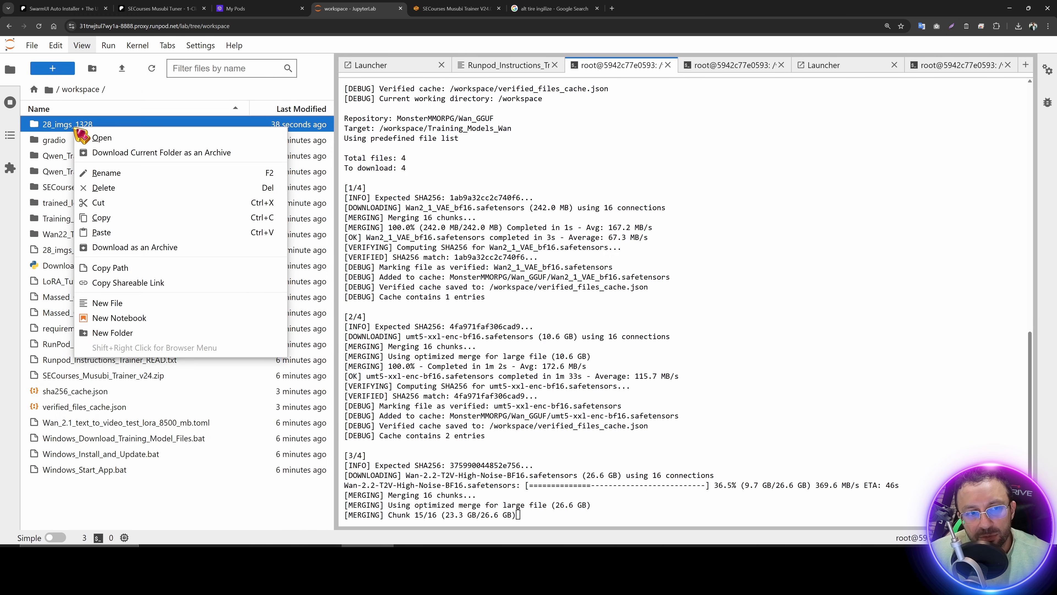
{"action": "left_click", "coordinate": [113, 218]}
{"action": "right_click", "coordinate": [93, 123]}
{"action": "left_click", "coordinate": [137, 264]}
{"action": "left_click", "coordinate": [456, 9]}
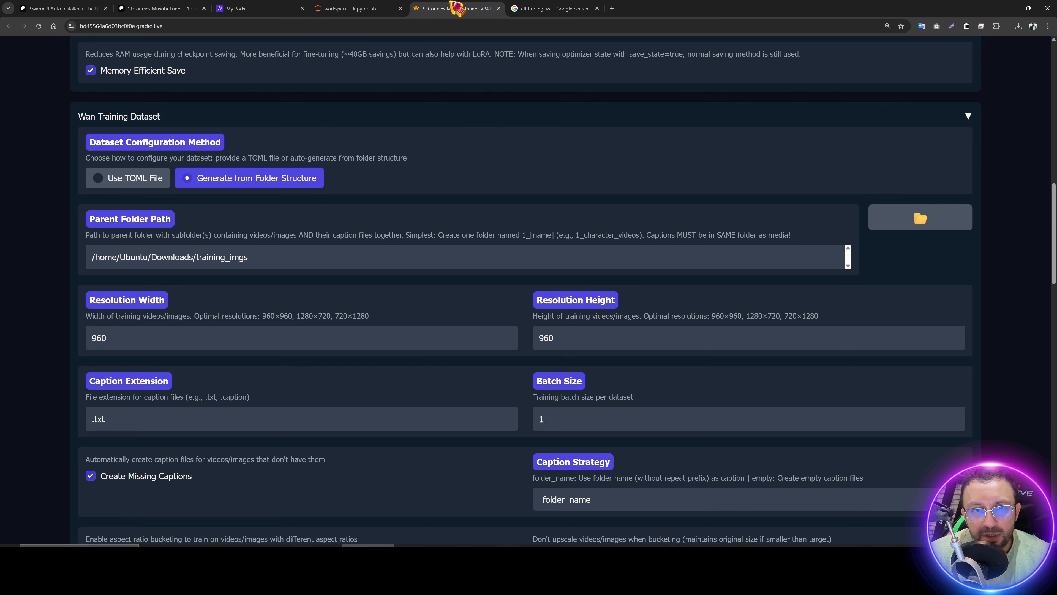
{"action": "key", "text": "BackSpace"}
{"action": "key", "text": "ctrl+v"}
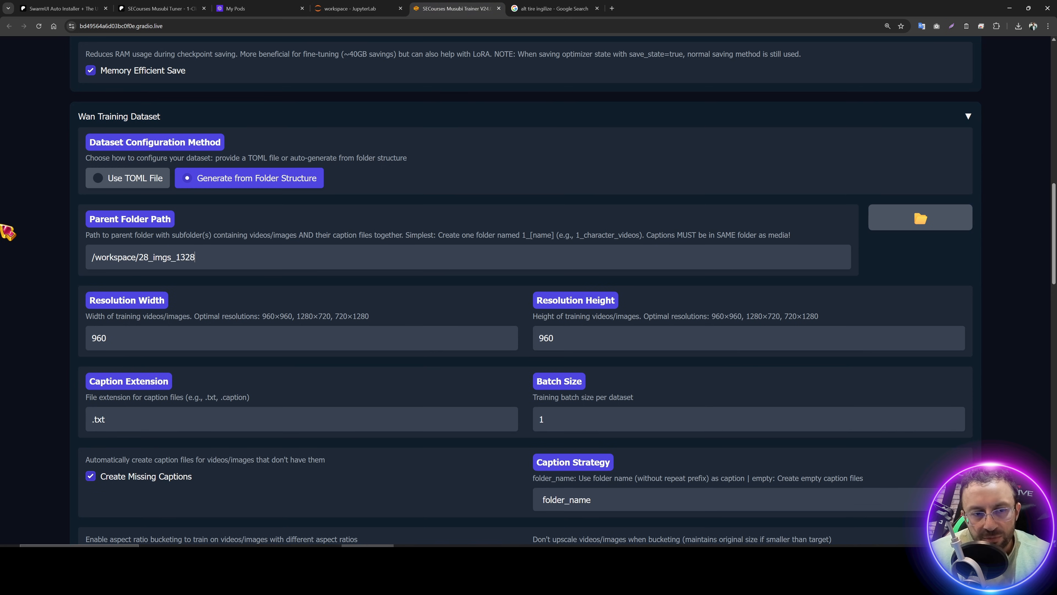
Step: Generate the dataset configuration from the folder structure
{"action": "scroll", "coordinate": [144, 229], "scroll_direction": "down", "scroll_amount": 5}
{"action": "scroll", "coordinate": [333, 343], "scroll_direction": "down", "scroll_amount": 11}
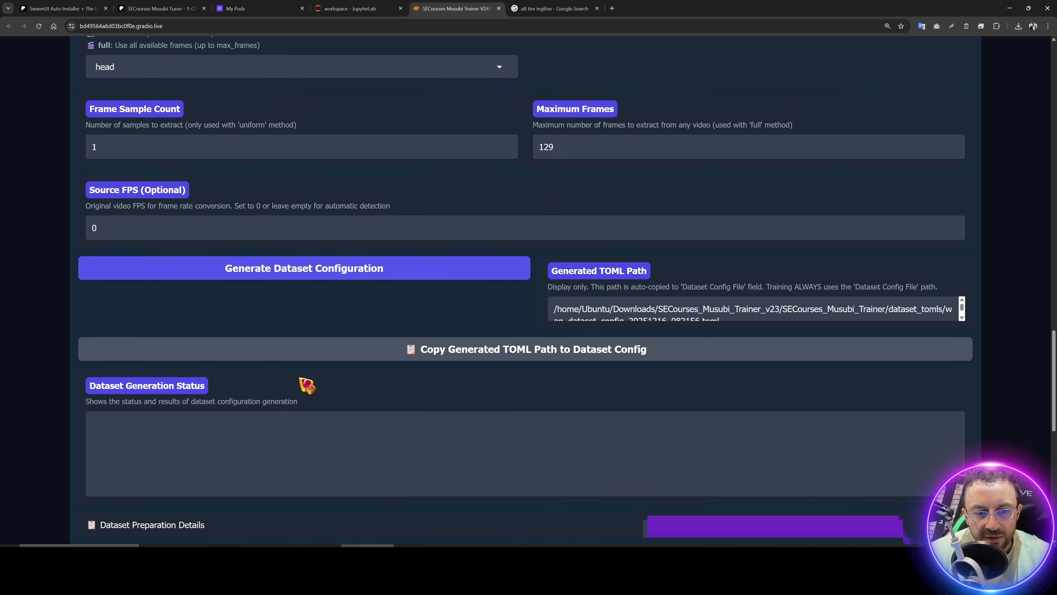
{"action": "left_click", "coordinate": [309, 266]}
Step: Expand the Wan Model Settings to show the DiT, VAE and T5 text encoder paths
{"action": "scroll", "coordinate": [345, 385], "scroll_direction": "down", "scroll_amount": 10}
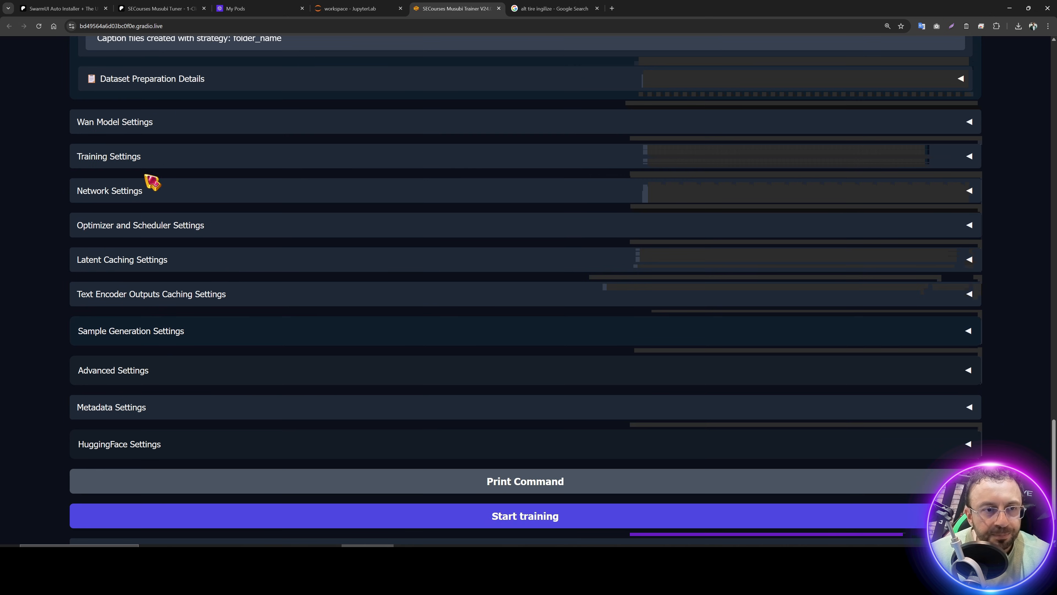
{"action": "left_click", "coordinate": [115, 122]}
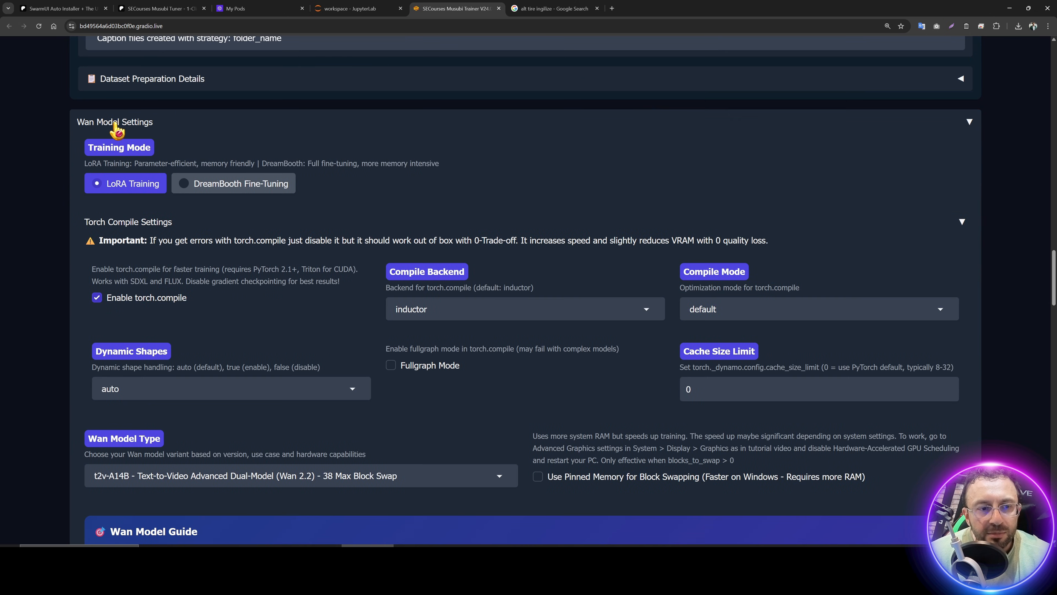
{"action": "scroll", "coordinate": [250, 279], "scroll_direction": "down", "scroll_amount": 11}
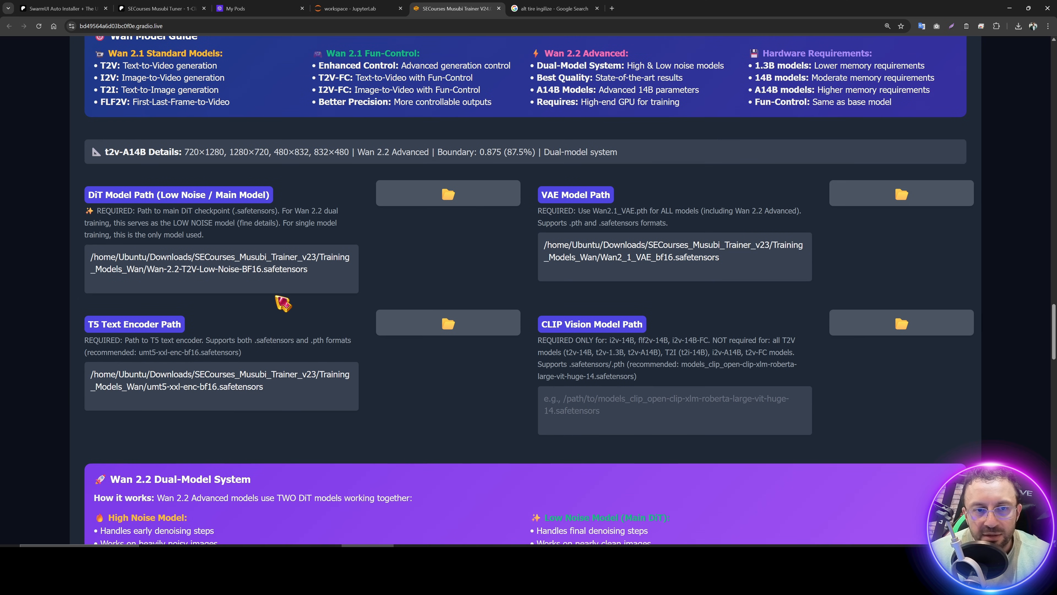
Step: Copy the Training_Models_Wan folder path in JupyterLab and set the DiT Model Path to /workspace/Training_Models_Wan/Wan-2.2-T2V-Low-Noise-BF16.safetensors
{"action": "left_click", "coordinate": [358, 8]}
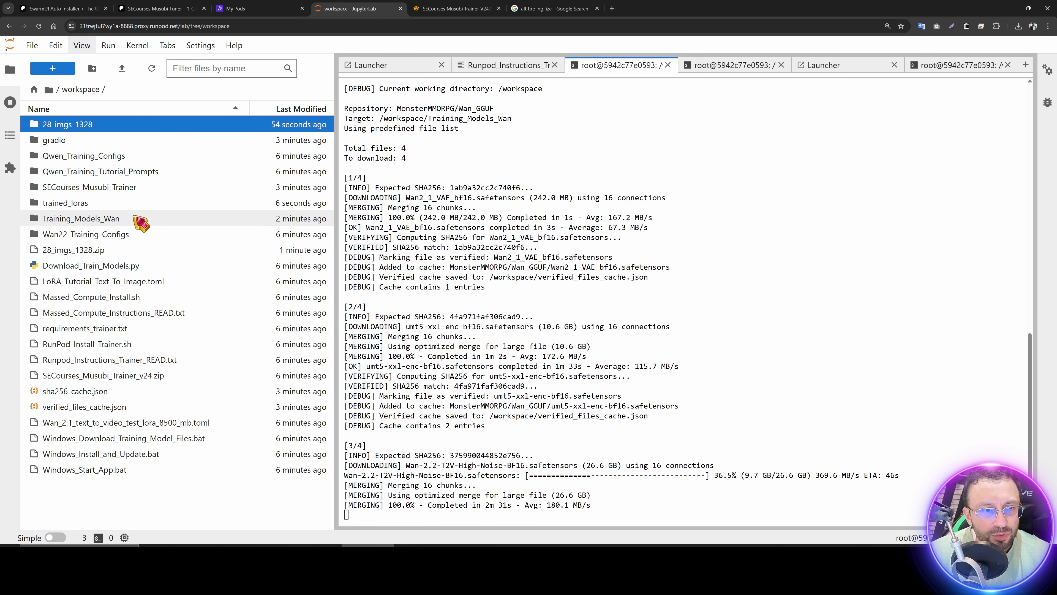
{"action": "left_click", "coordinate": [100, 220]}
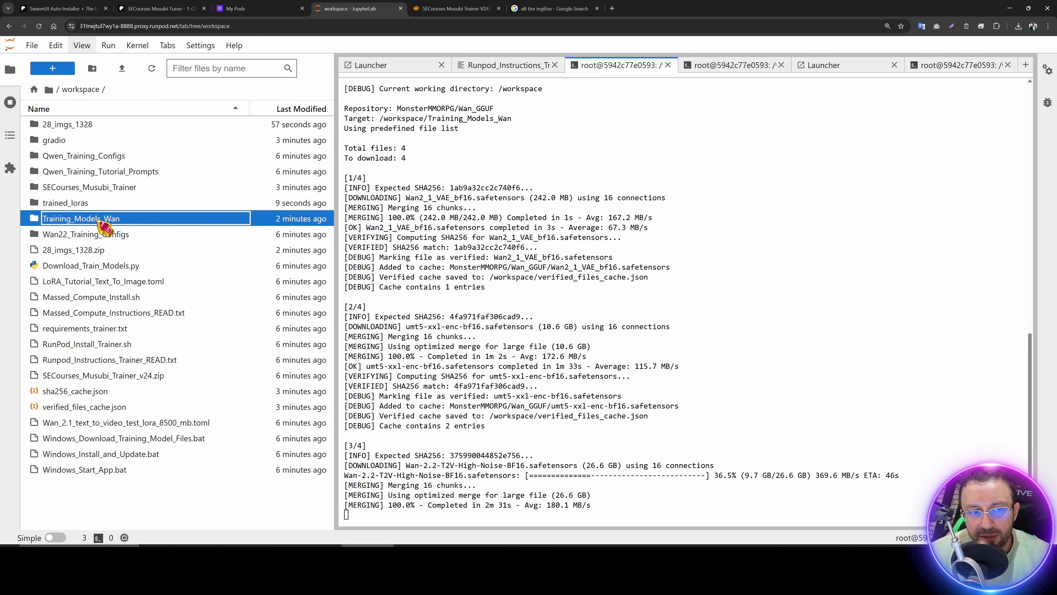
{"action": "right_click", "coordinate": [105, 221]}
{"action": "left_click", "coordinate": [147, 369]}
{"action": "left_click", "coordinate": [455, 9]}
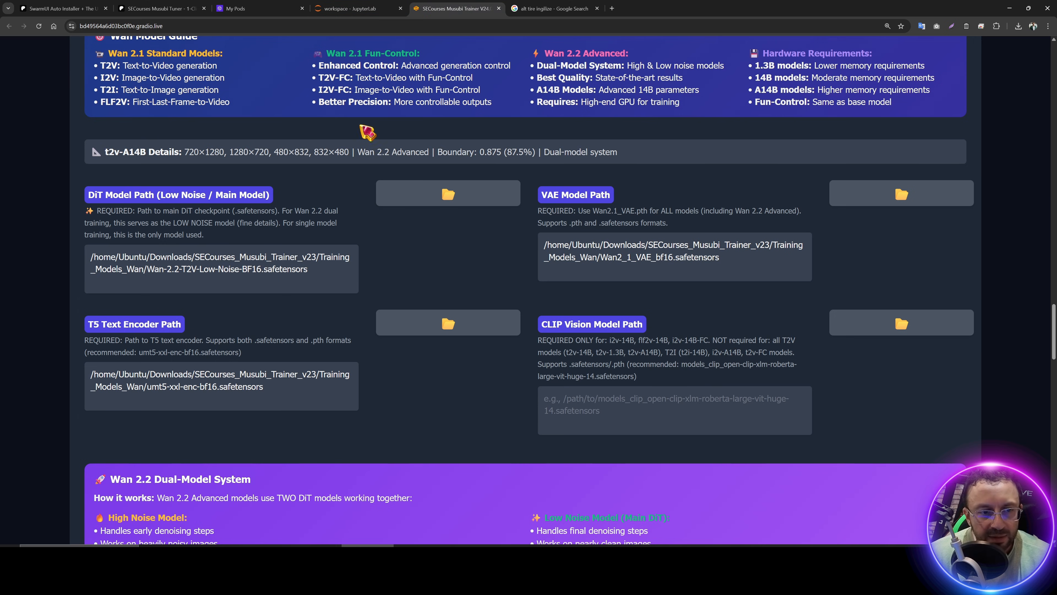
{"action": "left_click_drag", "start_coordinate": [90, 265], "coordinate": [147, 254]}
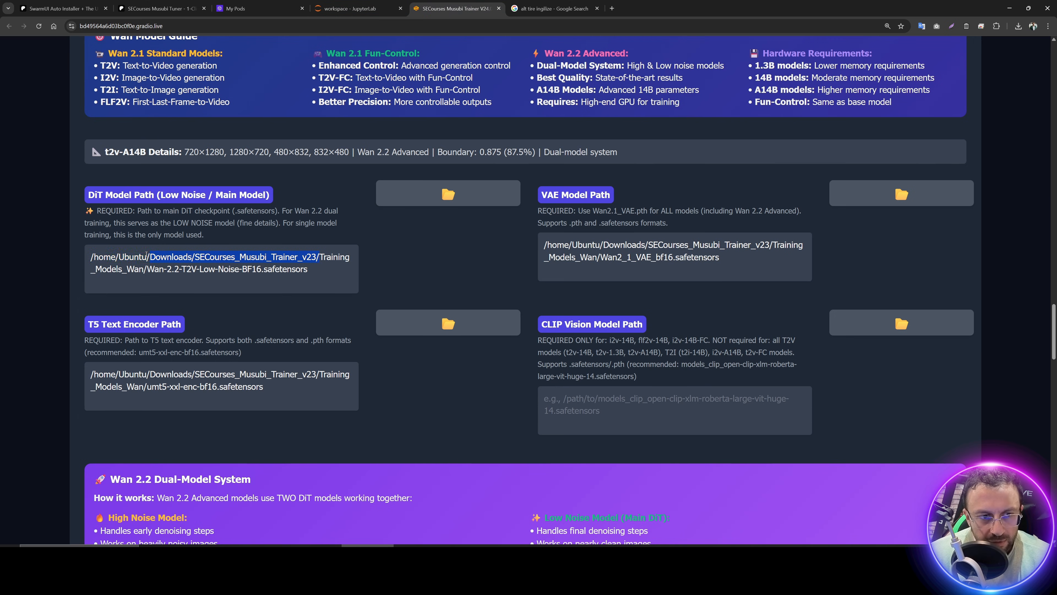
{"action": "key", "text": "ctrl+v"}
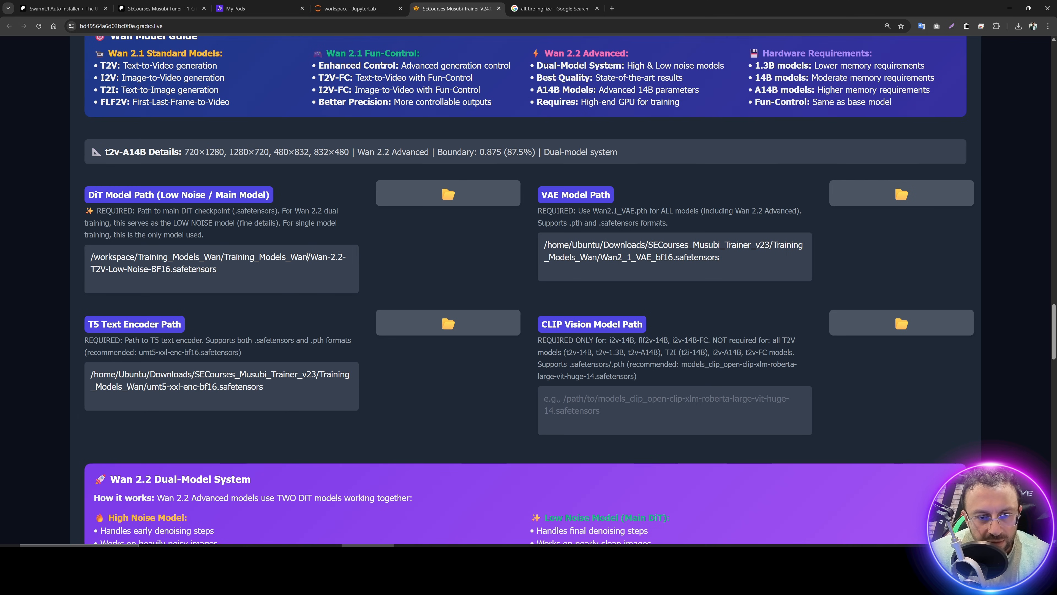
{"action": "key", "text": "ctrl+v"}
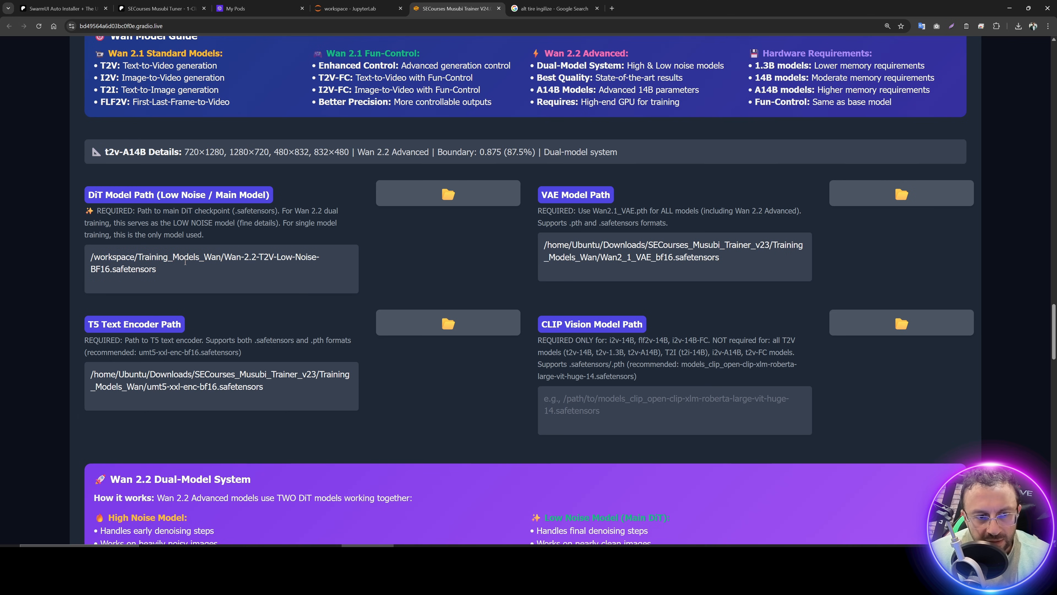
Step: Replace the folder part of the VAE Model Path and T5 Text Encoder Path with /workspace/Training_Models_Wan/, keeping Wan2_1_VAE_bf16.safetensors and umt5-xxl-enc-bf16.safetensors
{"action": "left_click_drag", "start_coordinate": [224, 257], "coordinate": [52, 252]}
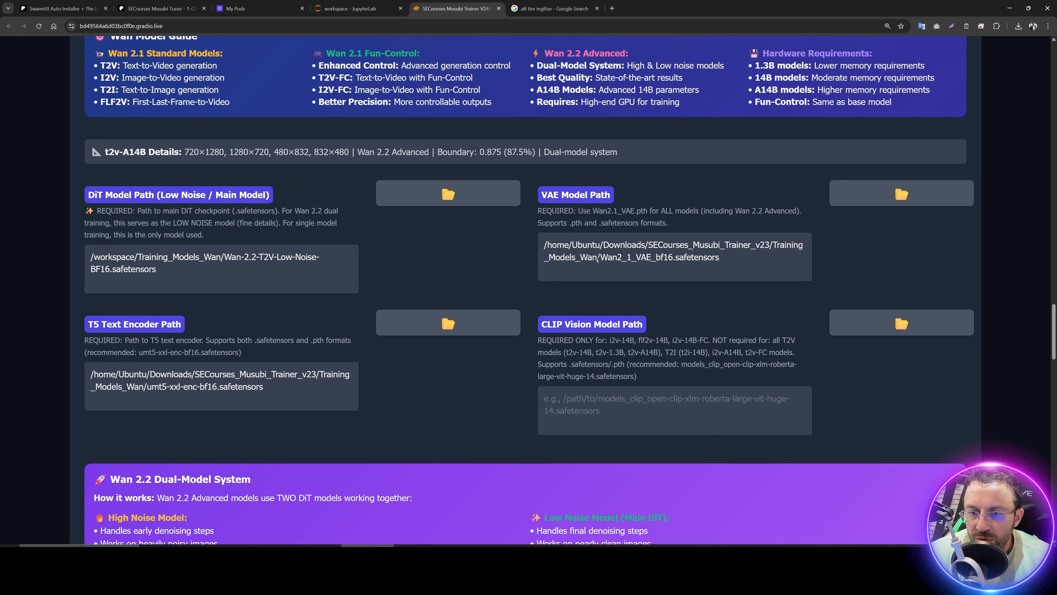
{"action": "left_click_drag", "start_coordinate": [598, 260], "coordinate": [537, 245]}
{"action": "key", "text": "ctrl+v"}
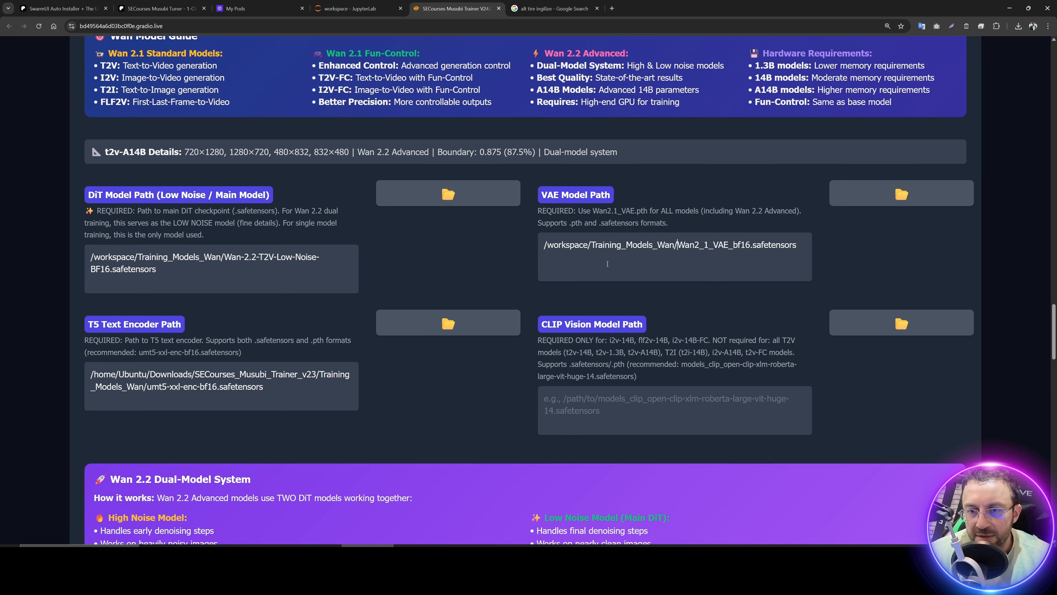
{"action": "left_click_drag", "start_coordinate": [140, 387], "coordinate": [89, 373]}
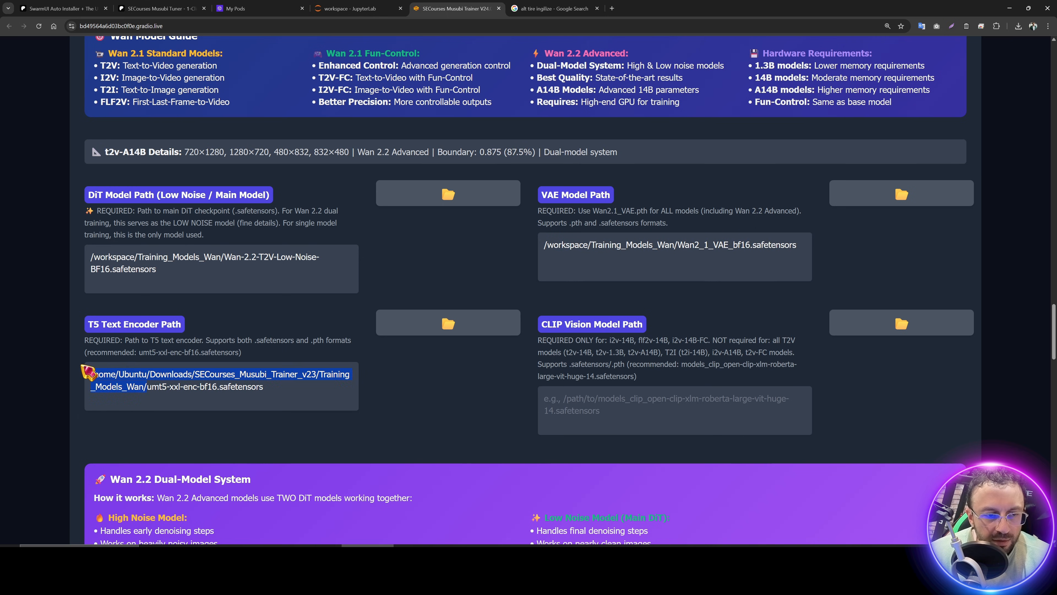
{"action": "key", "text": "ctrl+v"}
Step: Review the High Noise DiT Path and remaining Wan model settings, and check the dataset generation status
{"action": "scroll", "coordinate": [269, 329], "scroll_direction": "down", "scroll_amount": 12}
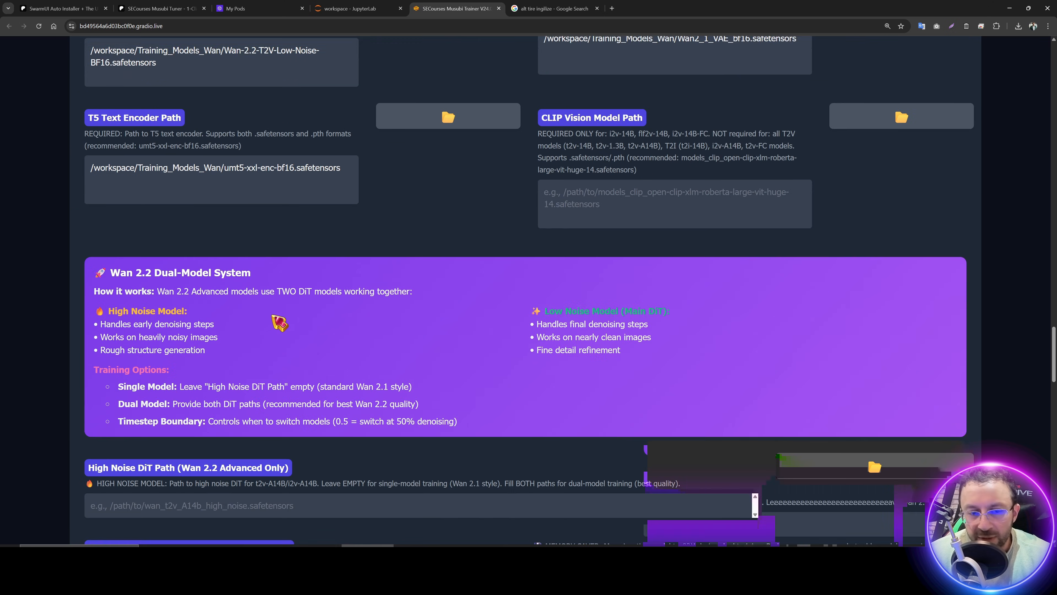
{"action": "scroll", "coordinate": [288, 317], "scroll_direction": "down", "scroll_amount": 3}
{"action": "scroll", "coordinate": [194, 266], "scroll_direction": "up", "scroll_amount": 5}
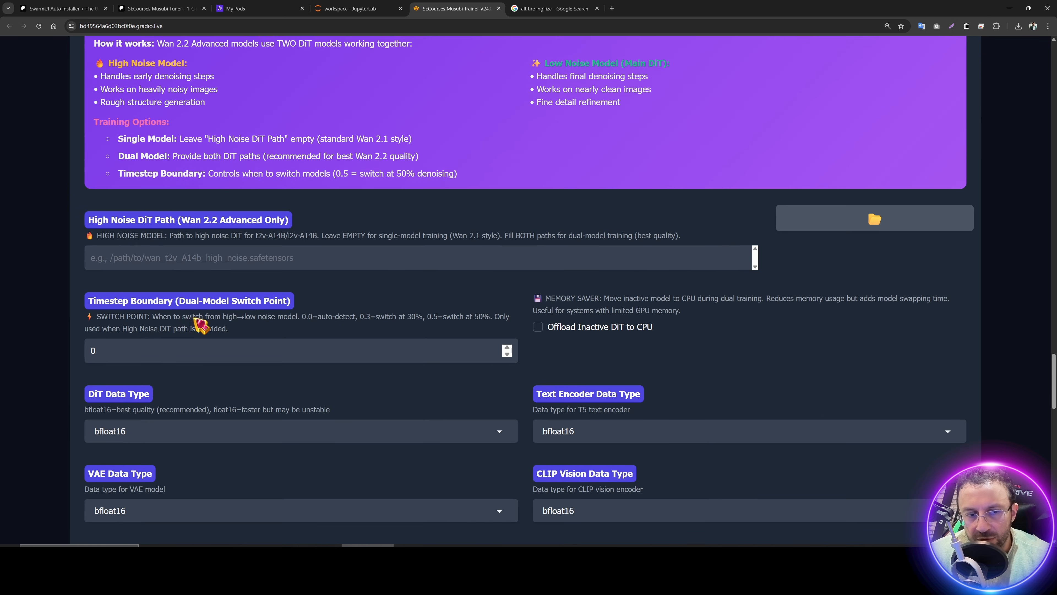
{"action": "scroll", "coordinate": [253, 267], "scroll_direction": "up", "scroll_amount": 15}
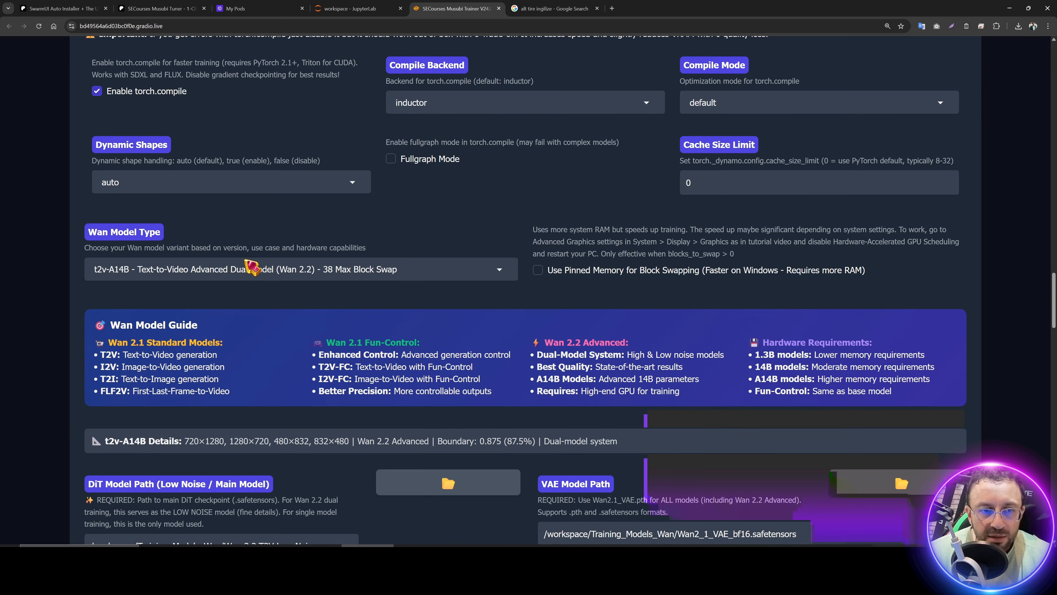
{"action": "scroll", "coordinate": [352, 273], "scroll_direction": "up", "scroll_amount": 10}
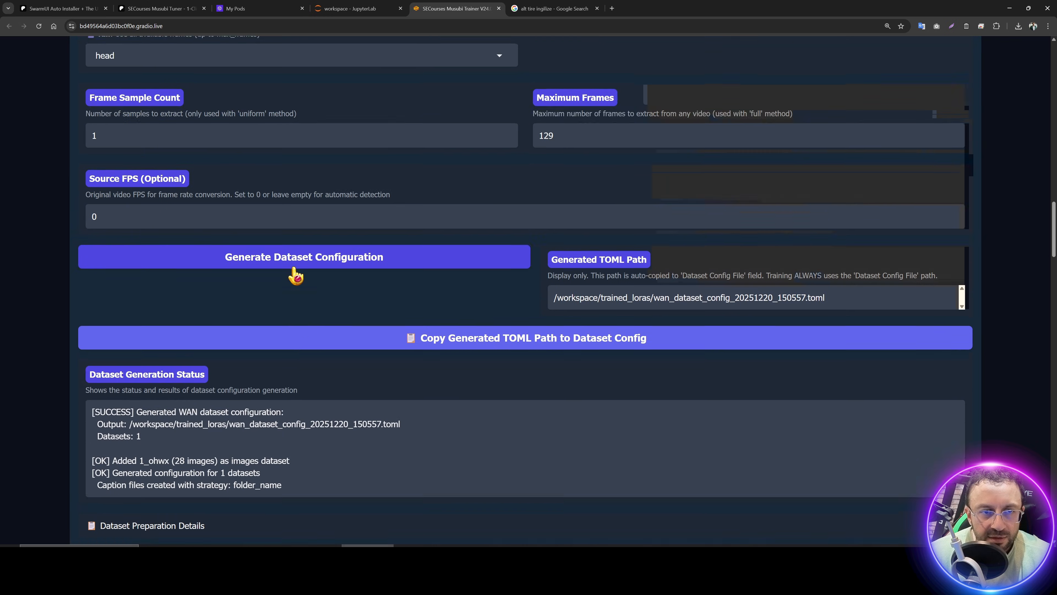
Step: Save the current Wan training settings to the loaded 32_GB_GPUs_28.6_GB_Quality_1.toml configuration file
{"action": "scroll", "coordinate": [365, 284], "scroll_direction": "up", "scroll_amount": 20}
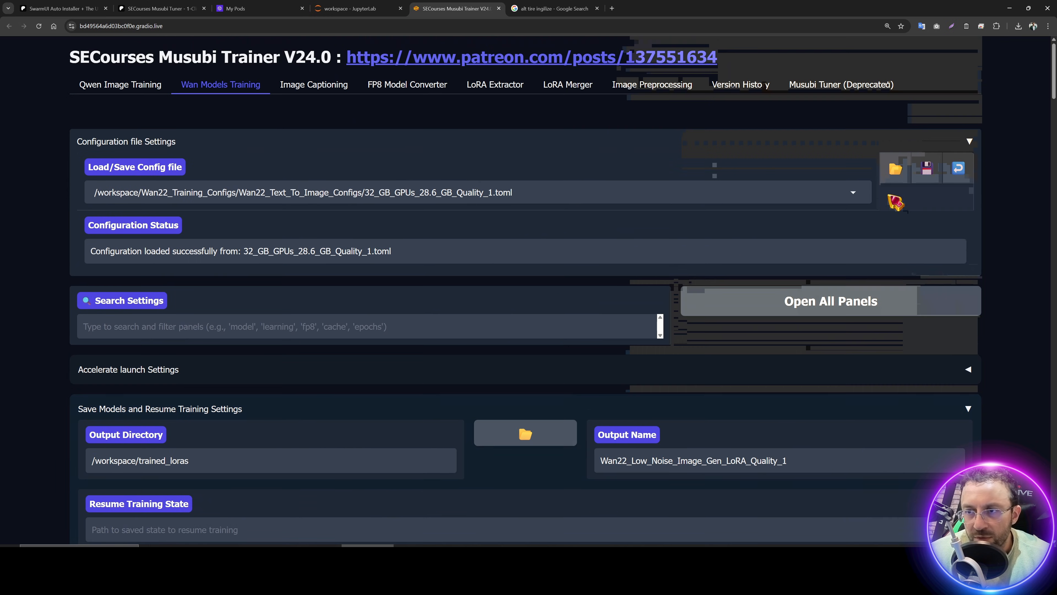
{"action": "left_click", "coordinate": [927, 168]}
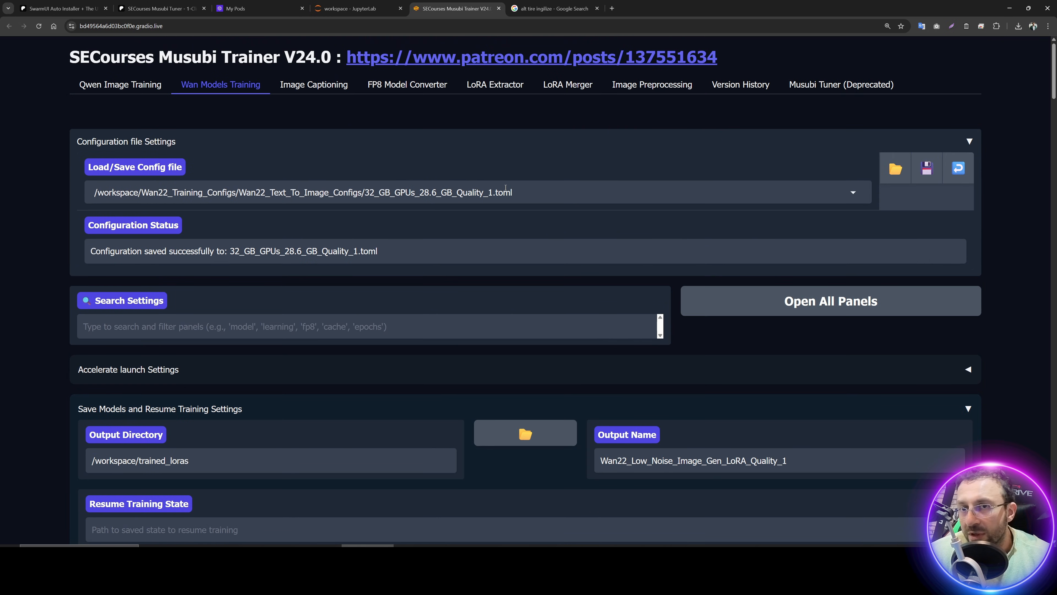
Step: Switch to JupyterLab and check the download and verification progress of the Wan 2.2 model files in the download terminal
{"action": "left_click", "coordinate": [354, 8]}
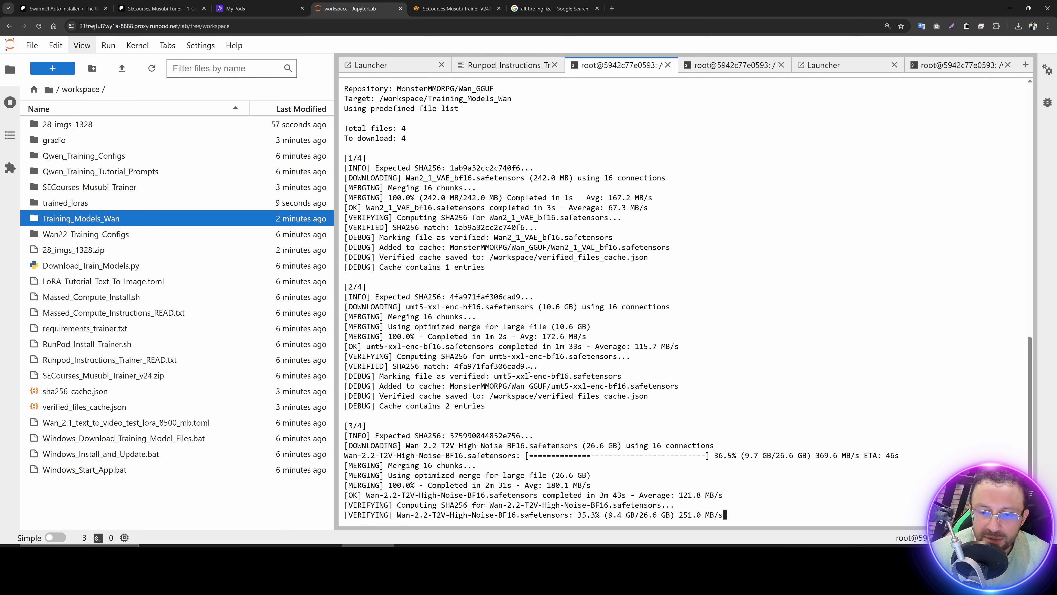
{"action": "left_click_drag", "start_coordinate": [415, 435], "coordinate": [612, 489]}
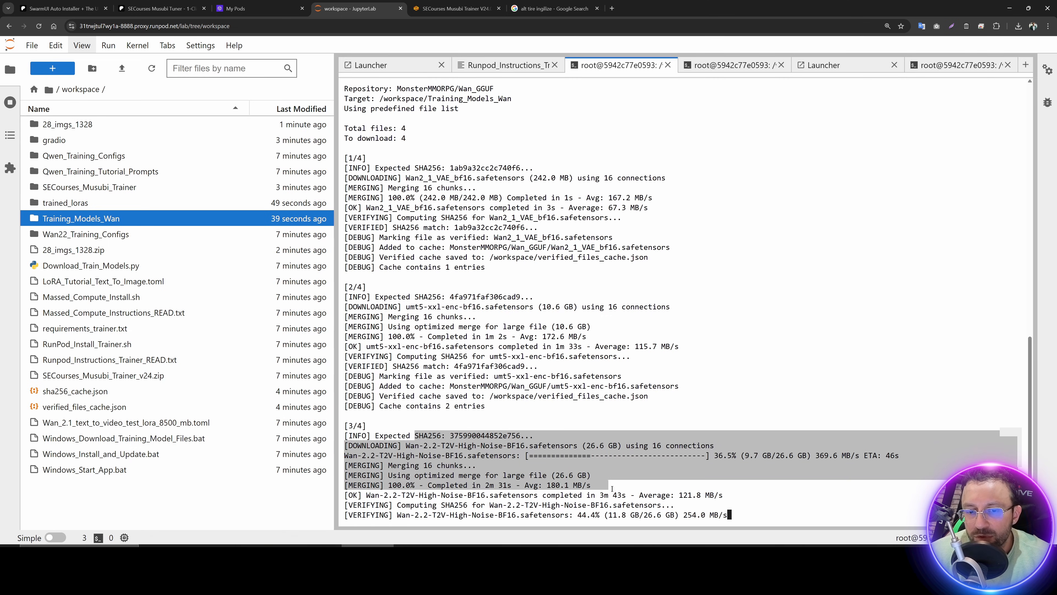
{"action": "left_click", "coordinate": [440, 447]}
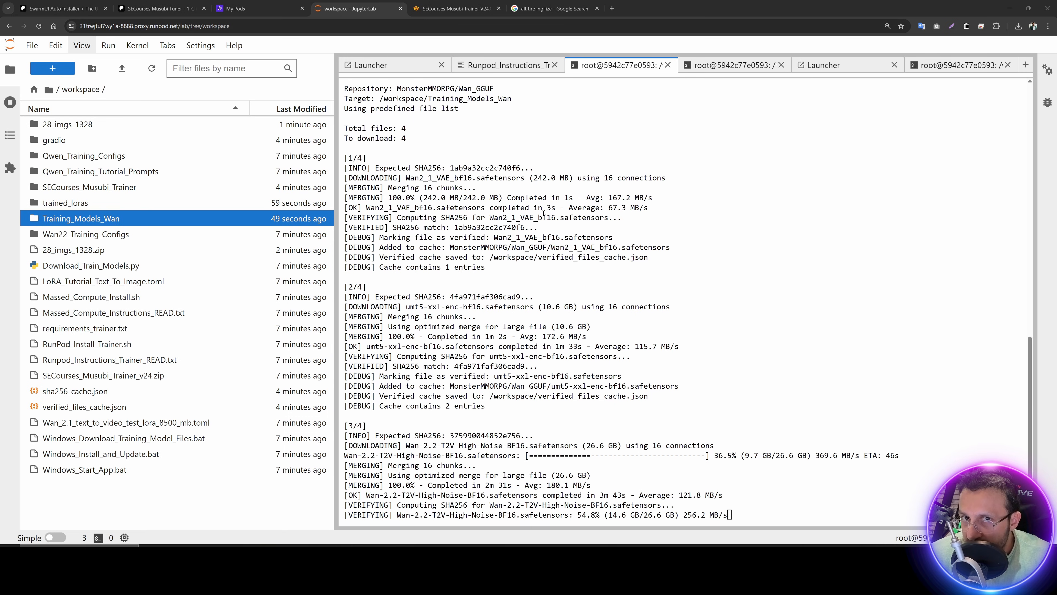
{"action": "left_click", "coordinate": [670, 404]}
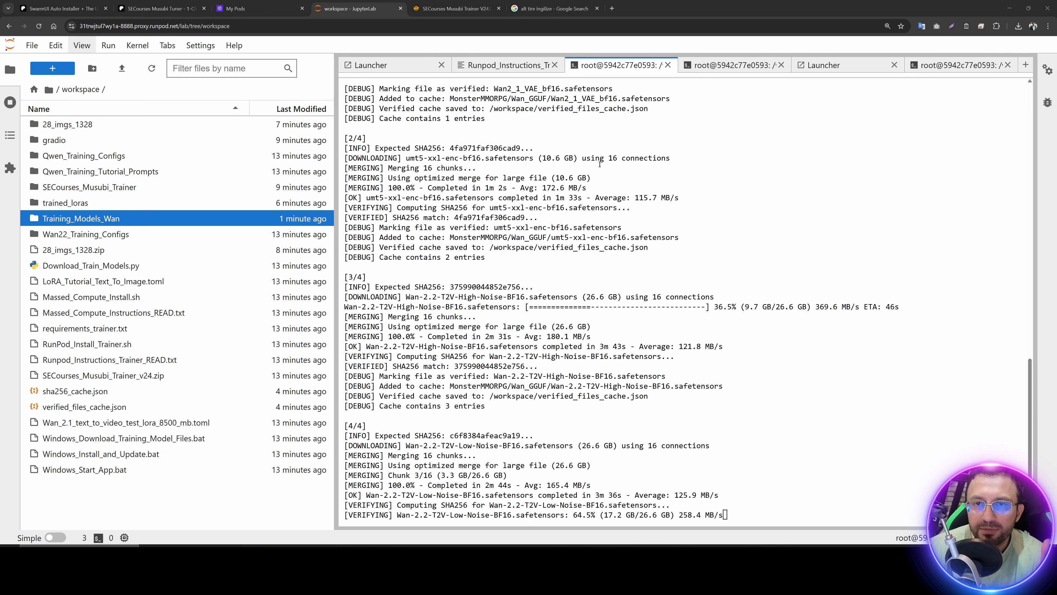
Step: Start the Wan training from the Musubi Trainer page and follow the latent caching log in the trainer's JupyterLab terminal
{"action": "left_click", "coordinate": [455, 8]}
{"action": "scroll", "coordinate": [541, 396], "scroll_direction": "up", "scroll_amount": 10}
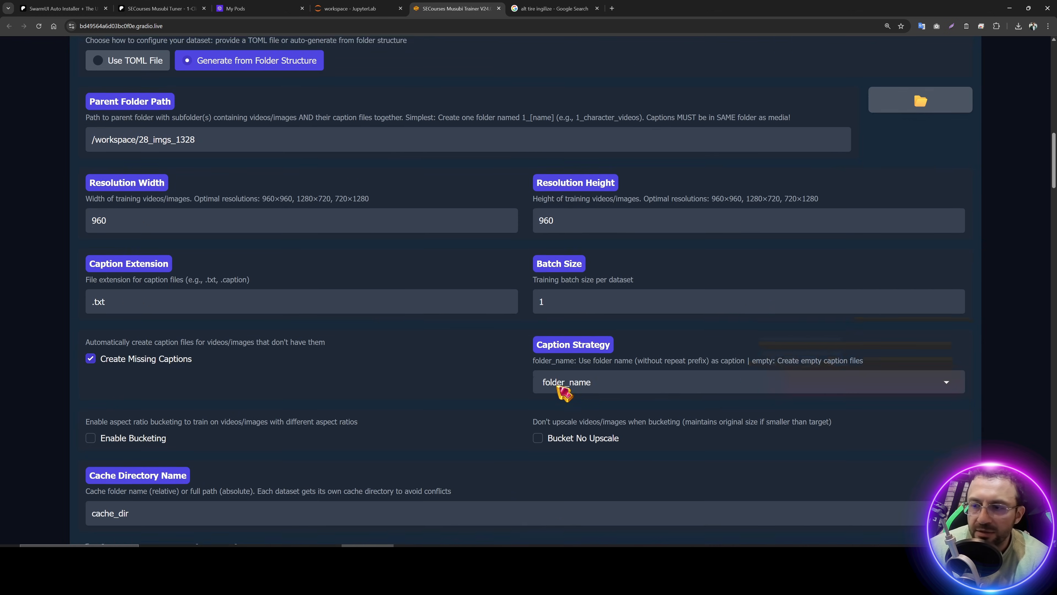
{"action": "scroll", "coordinate": [987, 274], "scroll_direction": "up", "scroll_amount": 15}
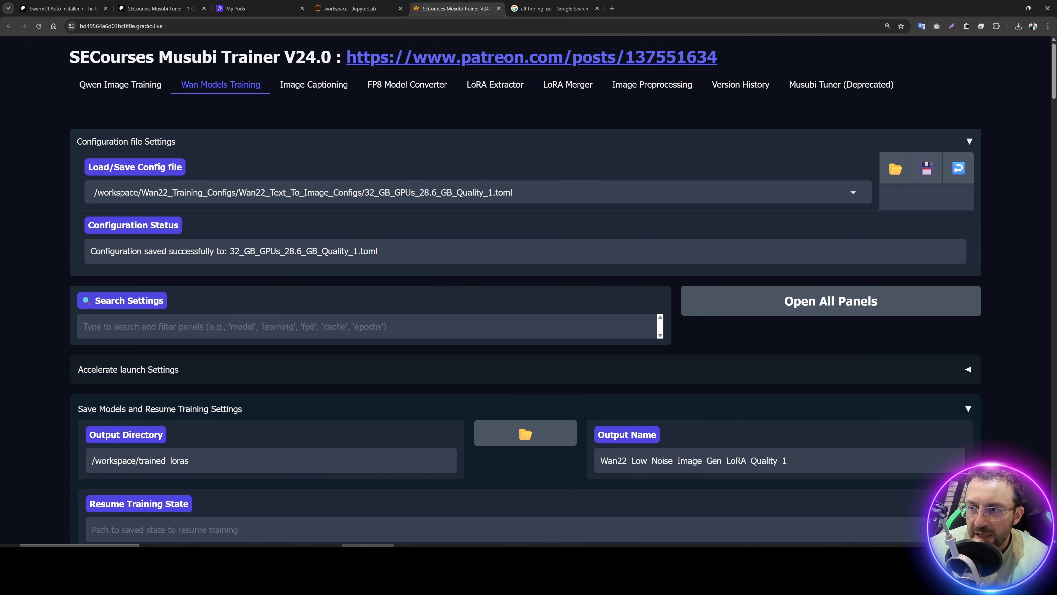
{"action": "scroll", "coordinate": [529, 374], "scroll_direction": "down", "scroll_amount": 15}
{"action": "left_click", "coordinate": [354, 8]}
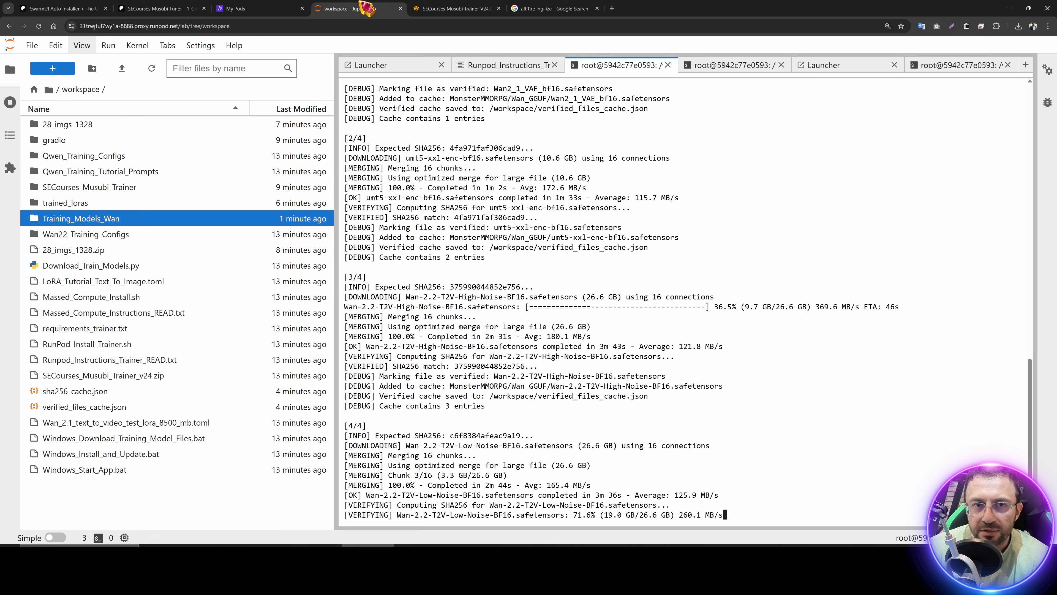
{"action": "left_click", "coordinate": [714, 67]}
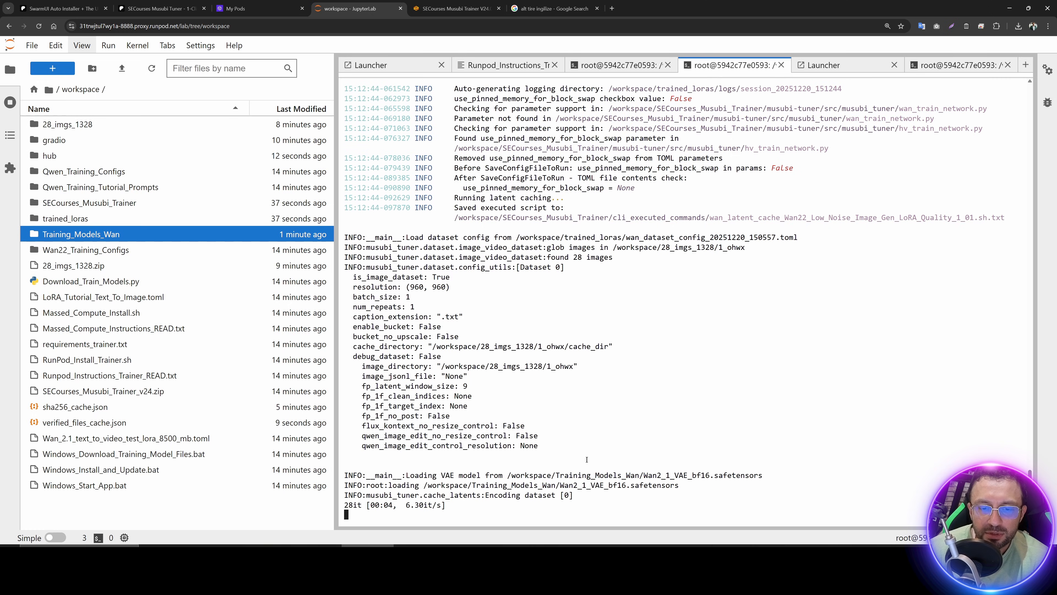
Step: Install nvitop with pip in the spare terminal and run nvitop to monitor the GPU
{"action": "left_click_drag", "start_coordinate": [958, 65], "coordinate": [760, 172]}
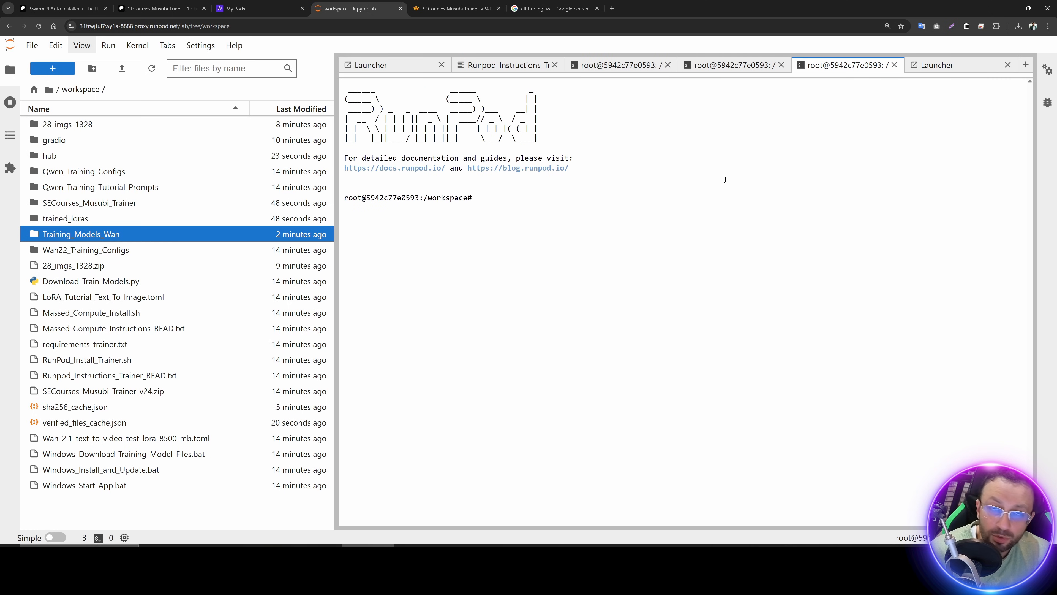
{"action": "type", "text": "pip install nvitop"}
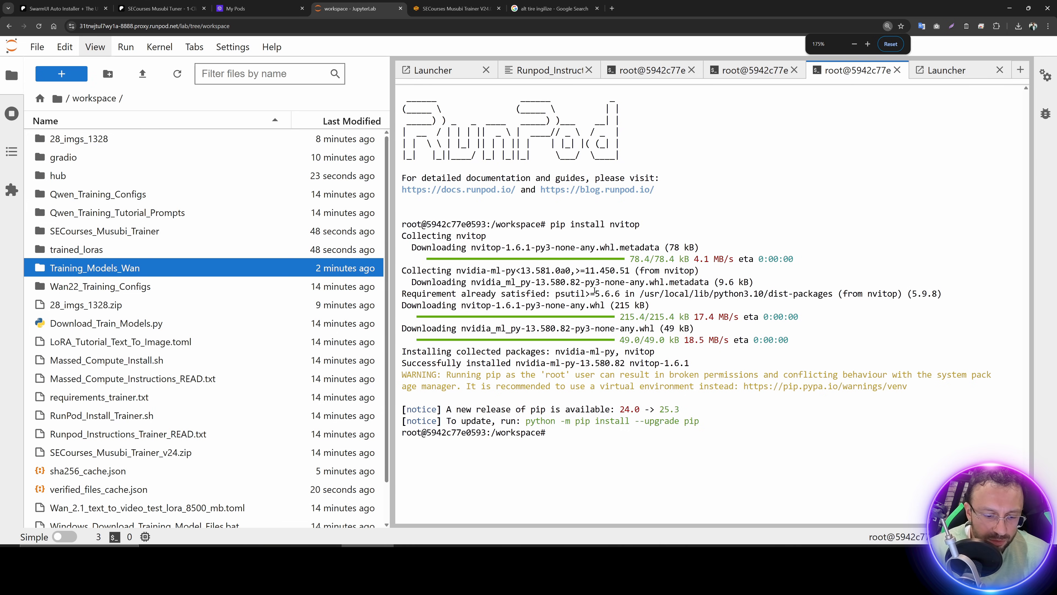
{"action": "type", "text": "nviti"}
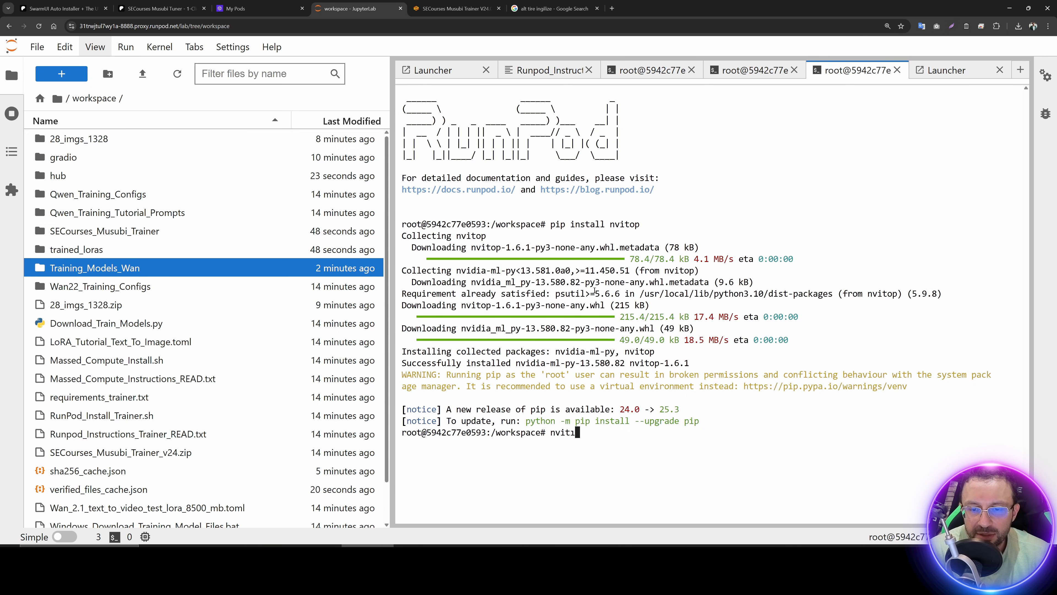
{"action": "type", "text": "op"}
{"action": "key", "text": "Return"}
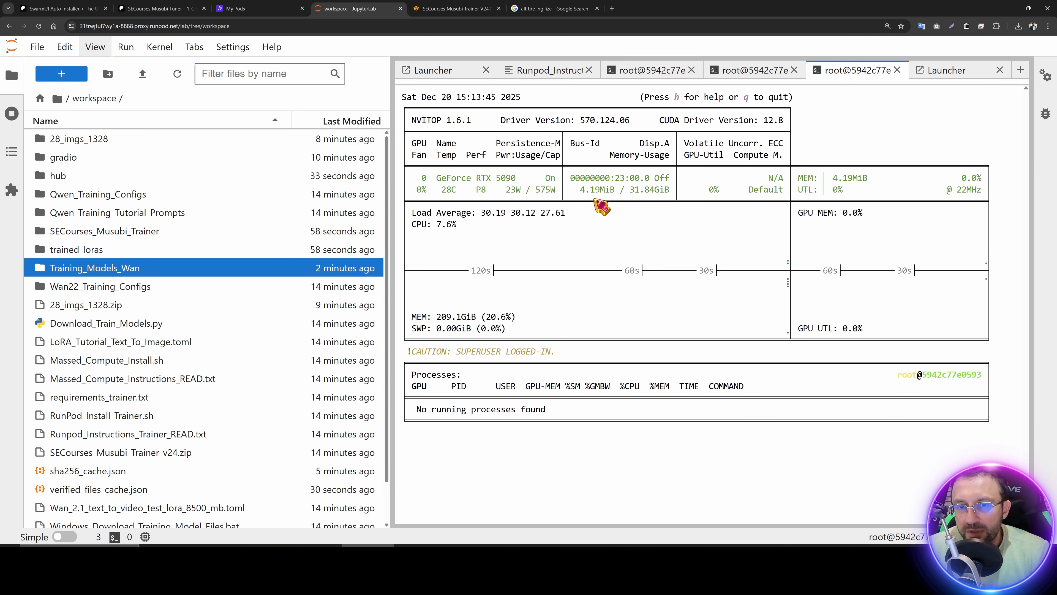
Step: Check the training log in the trainer terminal, and stop the running training on the Musubi Trainer page
{"action": "left_click", "coordinate": [737, 71]}
{"action": "left_click", "coordinate": [829, 71]}
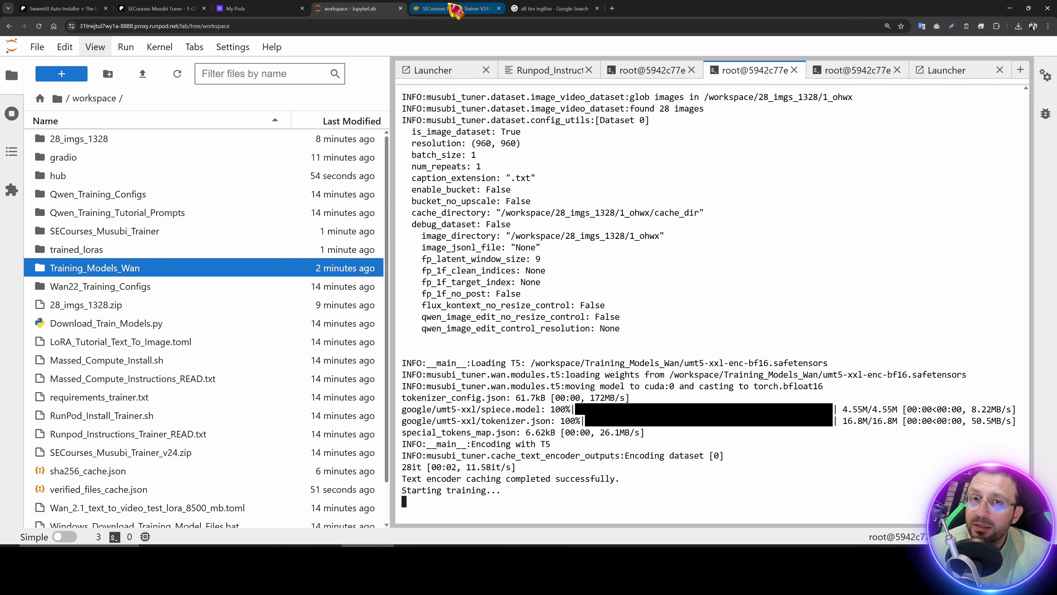
{"action": "left_click", "coordinate": [453, 13]}
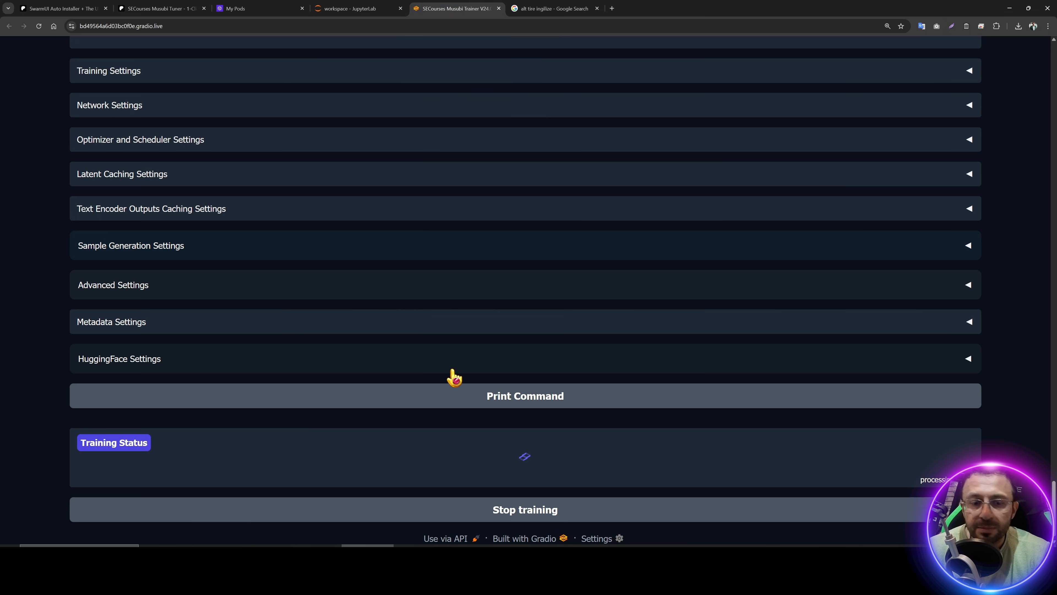
{"action": "left_click", "coordinate": [541, 507]}
{"action": "left_click", "coordinate": [566, 78]}
Step: Open all settings panels, find "loading" on the page, and enable Disable Numpy Memory Mapping under Advanced Memory & Model Loading
{"action": "scroll", "coordinate": [349, 304], "scroll_direction": "up", "scroll_amount": 10}
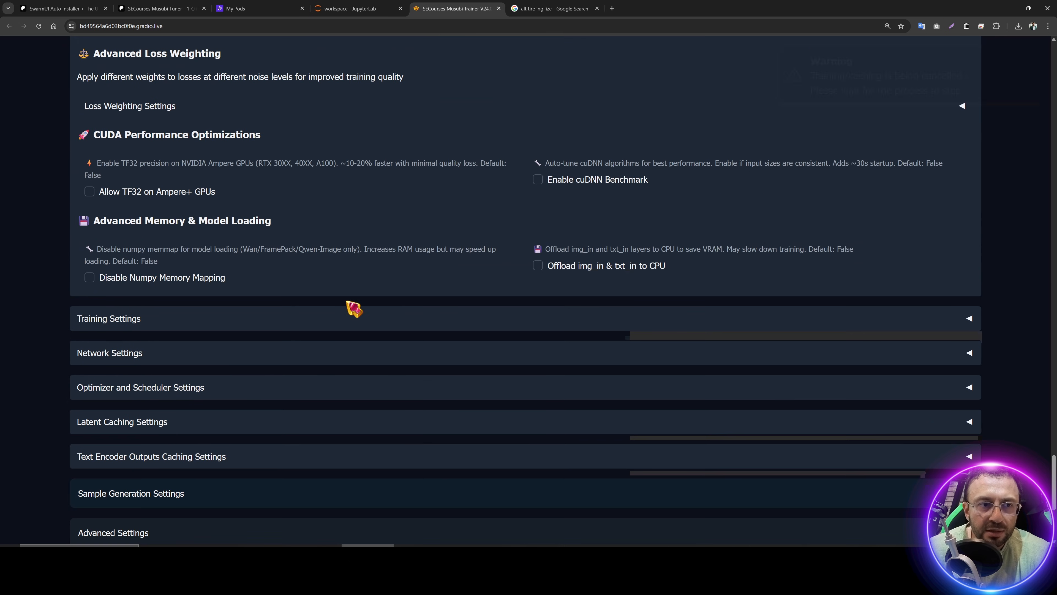
{"action": "scroll", "coordinate": [337, 298], "scroll_direction": "up", "scroll_amount": 10}
{"action": "left_click", "coordinate": [786, 303]}
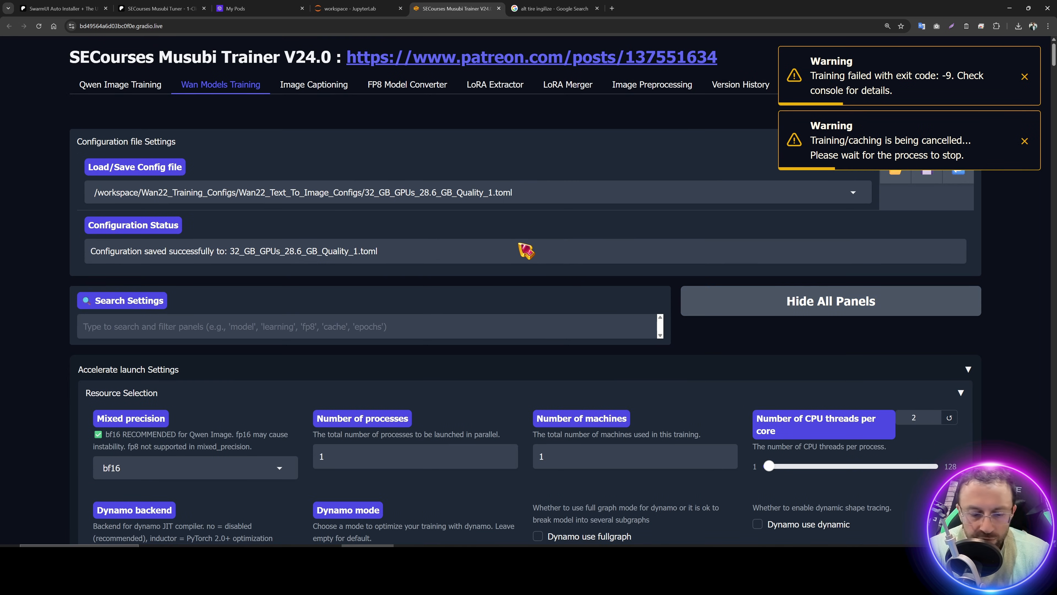
{"action": "key", "text": "ctrl+f"}
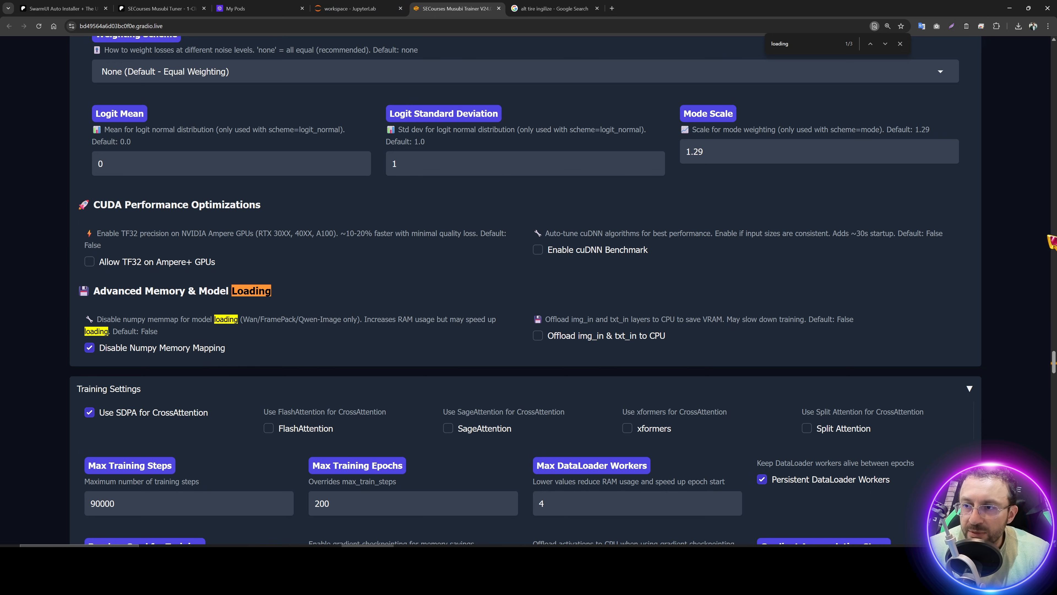
Step: Start the Wan training with the changed settings and open its log in JupyterLab
{"action": "left_click_drag", "start_coordinate": [1054, 362], "coordinate": [1053, 537]}
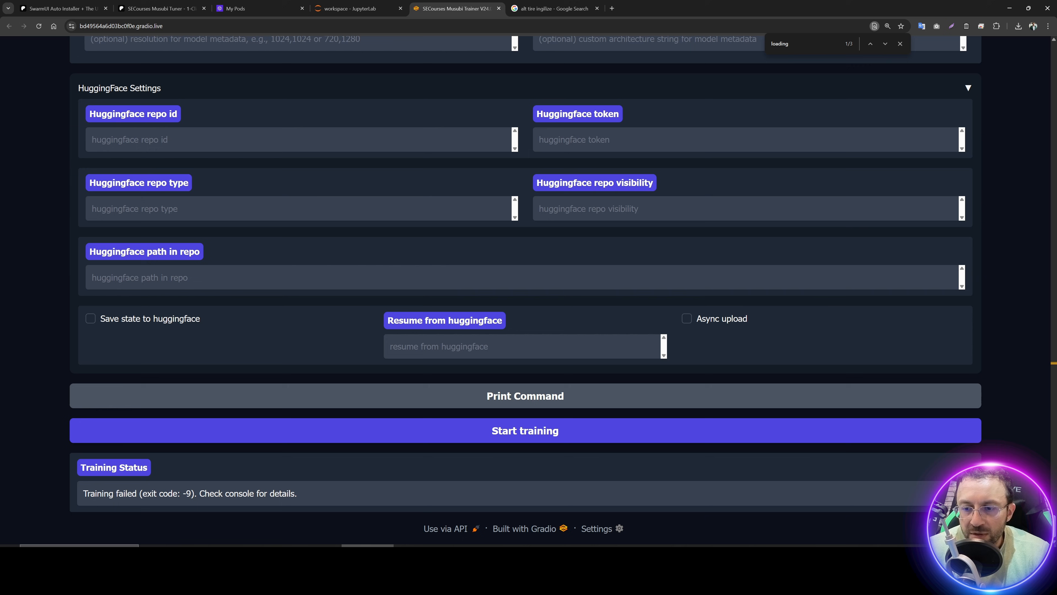
{"action": "left_click", "coordinate": [603, 436]}
{"action": "left_click", "coordinate": [380, 8]}
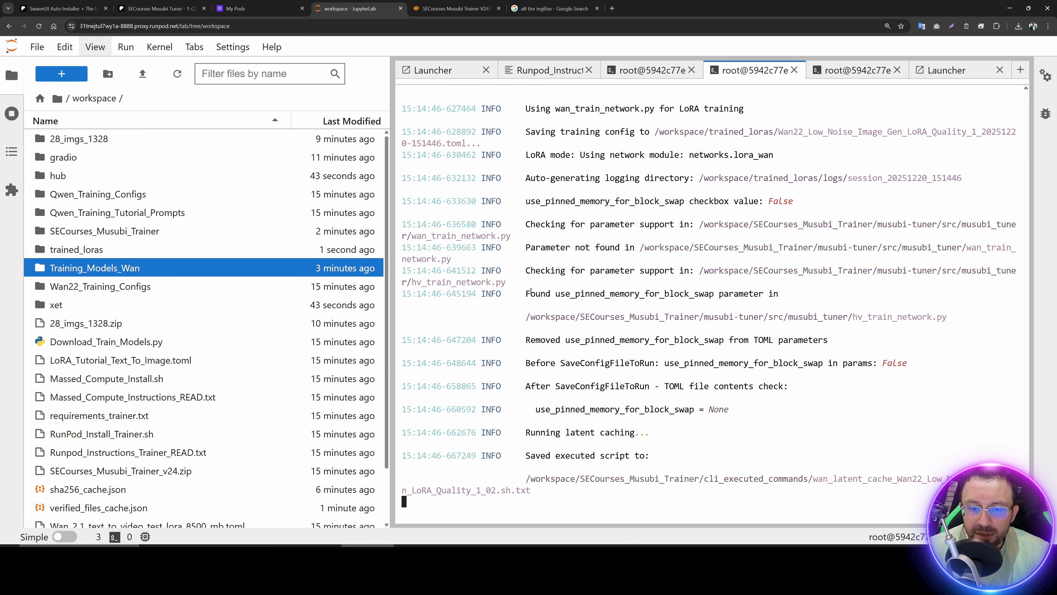
Step: Review the Disable Numpy Memory Mapping option on the trainer page and check the DiT model loading progress in the JupyterLab log
{"action": "left_click", "coordinate": [457, 7]}
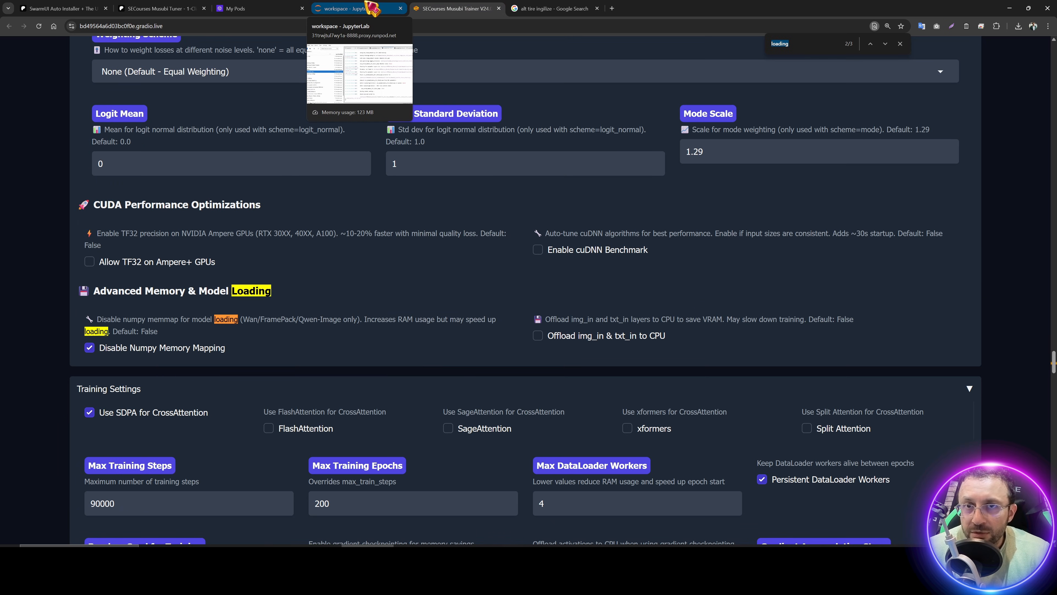
{"action": "left_click", "coordinate": [372, 7]}
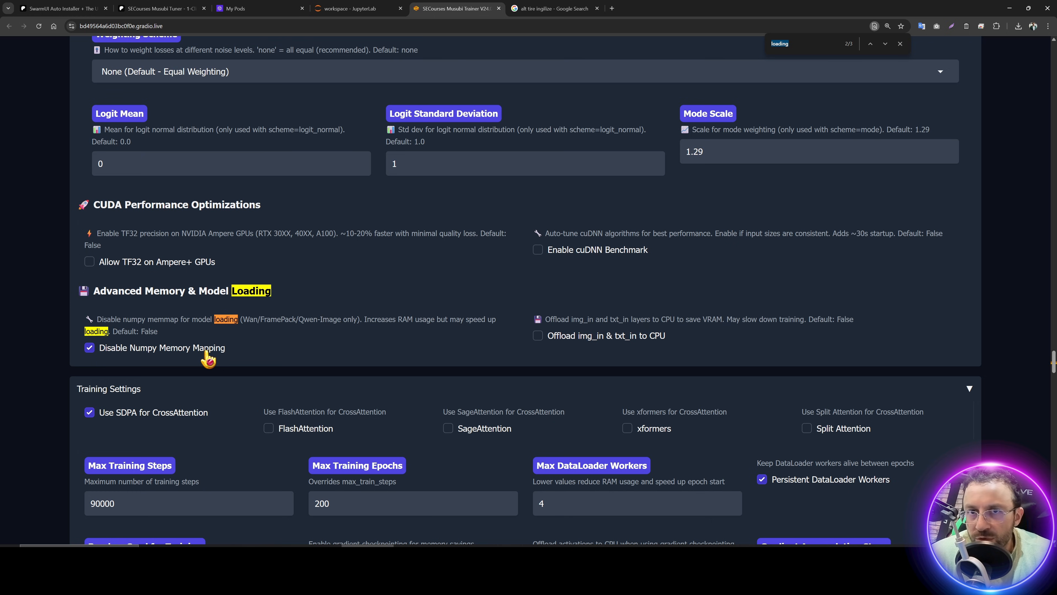
{"action": "left_click", "coordinate": [354, 8]}
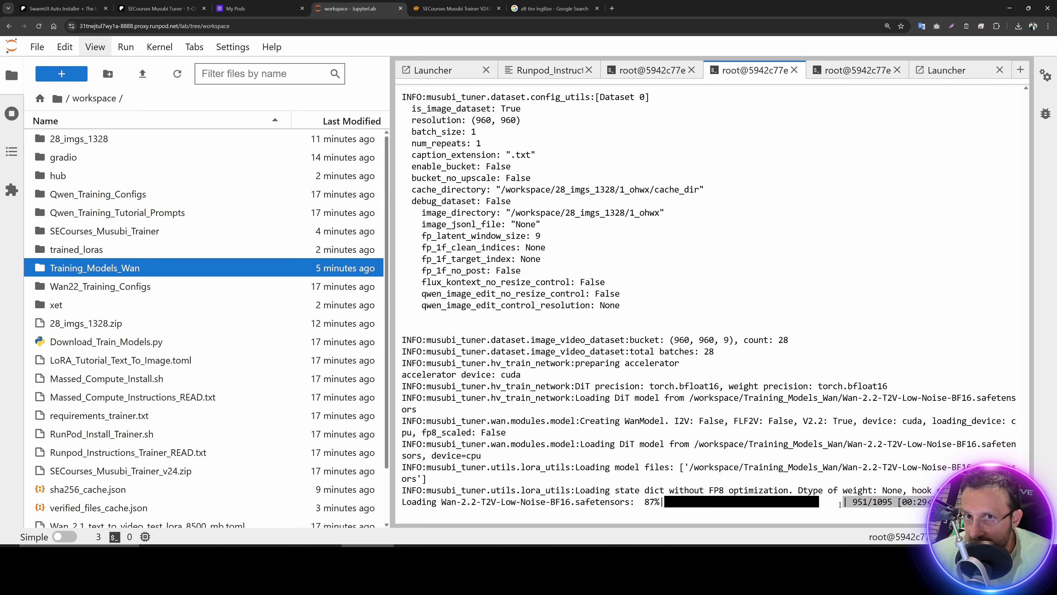
Step: Check the GPU memory usage in nvitop and the step speed and remaining time in the training log
{"action": "left_click", "coordinate": [857, 70]}
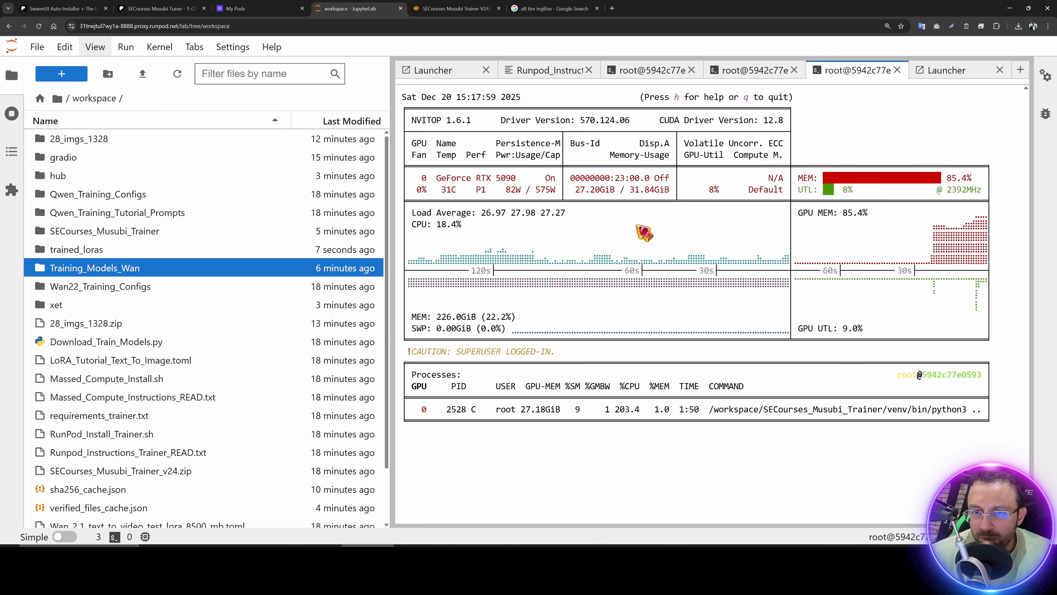
{"action": "left_click", "coordinate": [756, 70]}
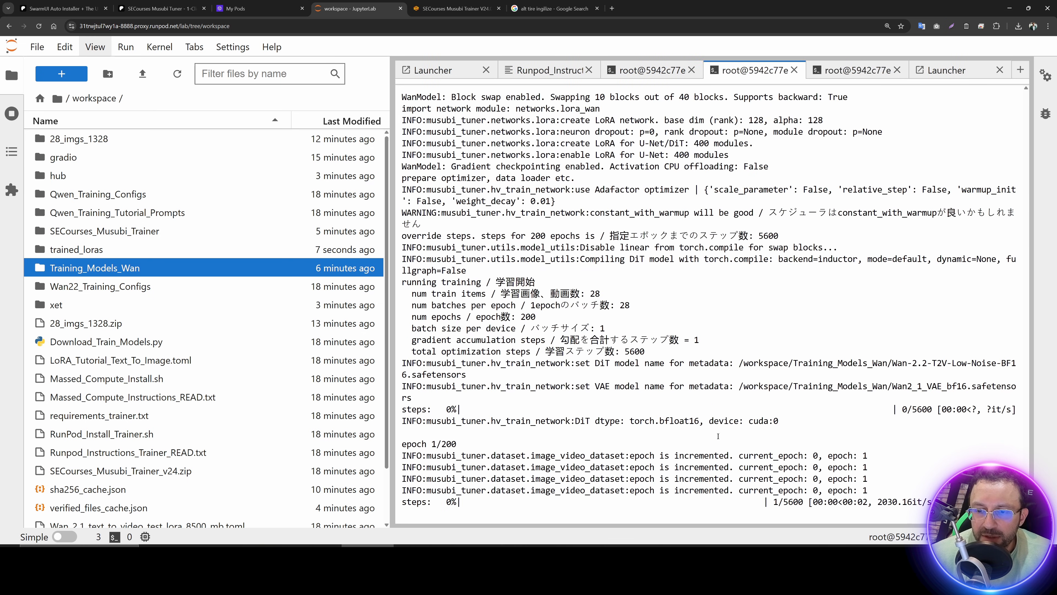
{"action": "left_click_drag", "start_coordinate": [931, 502], "coordinate": [786, 502]}
{"action": "left_click", "coordinate": [894, 505]}
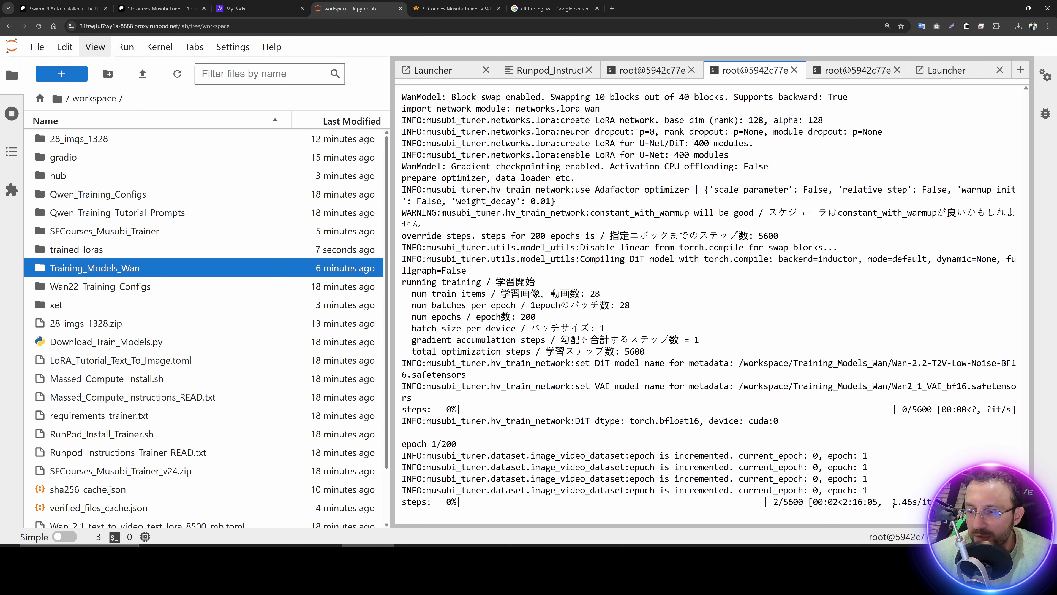
{"action": "left_click", "coordinate": [909, 508]}
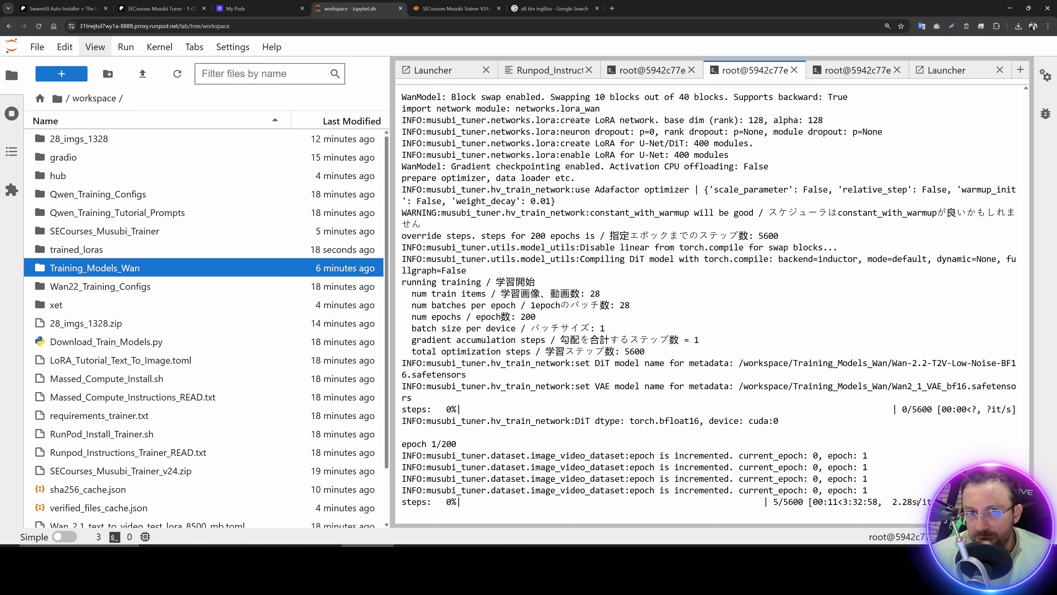
Step: Find "swap" on the Musubi Trainer page, enable FP8 Scaled and FP8 Base Model, and select the Blocks to Swap value
{"action": "left_click", "coordinate": [456, 8]}
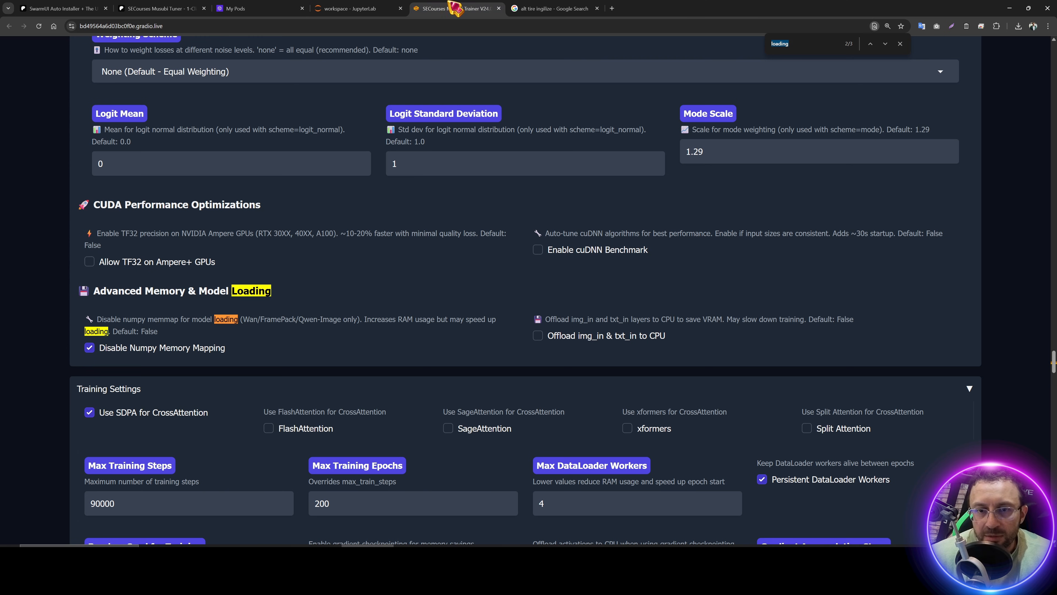
{"action": "scroll", "coordinate": [1005, 416], "scroll_direction": "up", "scroll_amount": 5}
{"action": "scroll", "coordinate": [1004, 415], "scroll_direction": "up", "scroll_amount": 3}
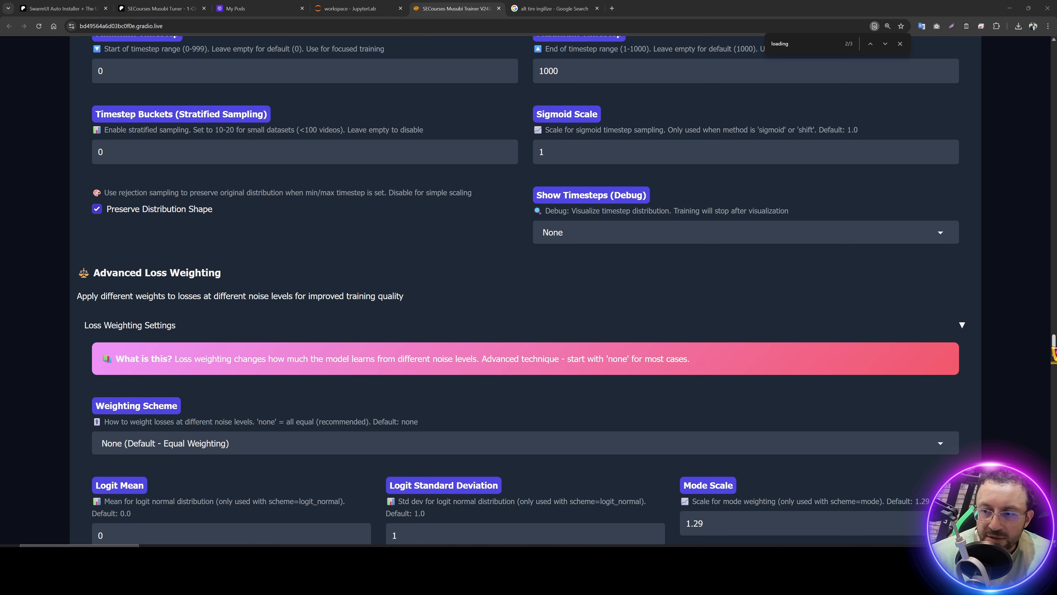
{"action": "scroll", "coordinate": [788, 255], "scroll_direction": "up", "scroll_amount": 20}
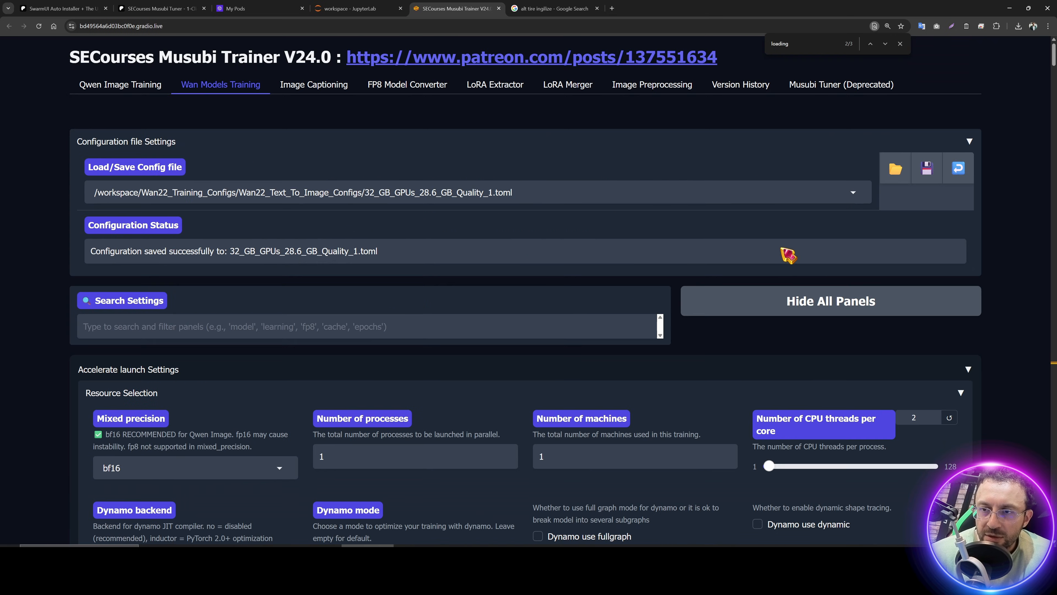
{"action": "key", "text": "Return"}
{"action": "key", "text": "Return"}
{"action": "key", "text": "Return"}
{"action": "key", "text": "Return"}
{"action": "key", "text": "Return"}
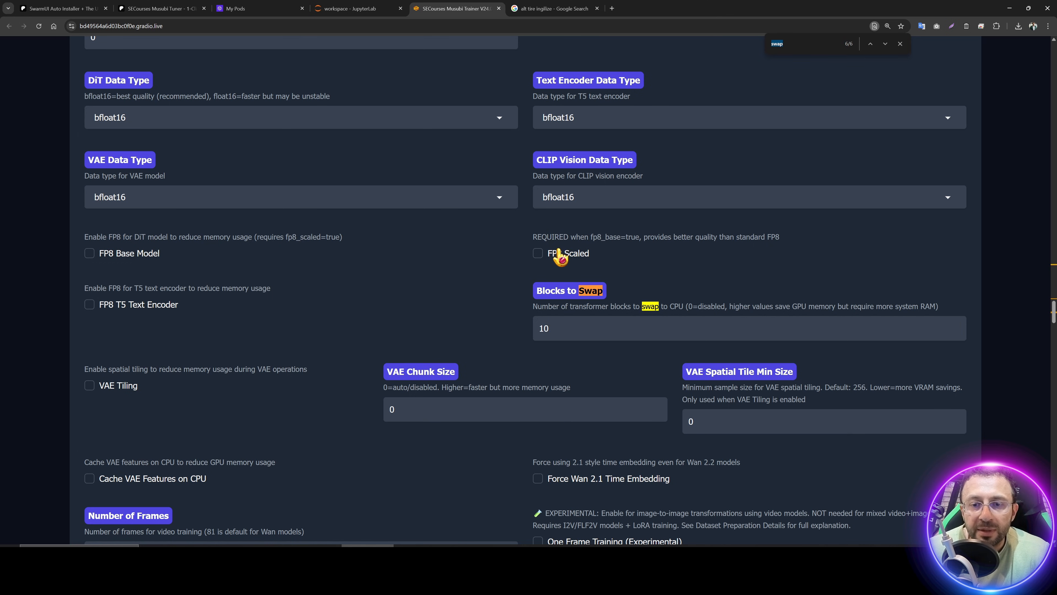
{"action": "left_click", "coordinate": [537, 253]}
{"action": "left_click", "coordinate": [146, 255]}
{"action": "left_click_drag", "start_coordinate": [588, 327], "coordinate": [465, 330]}
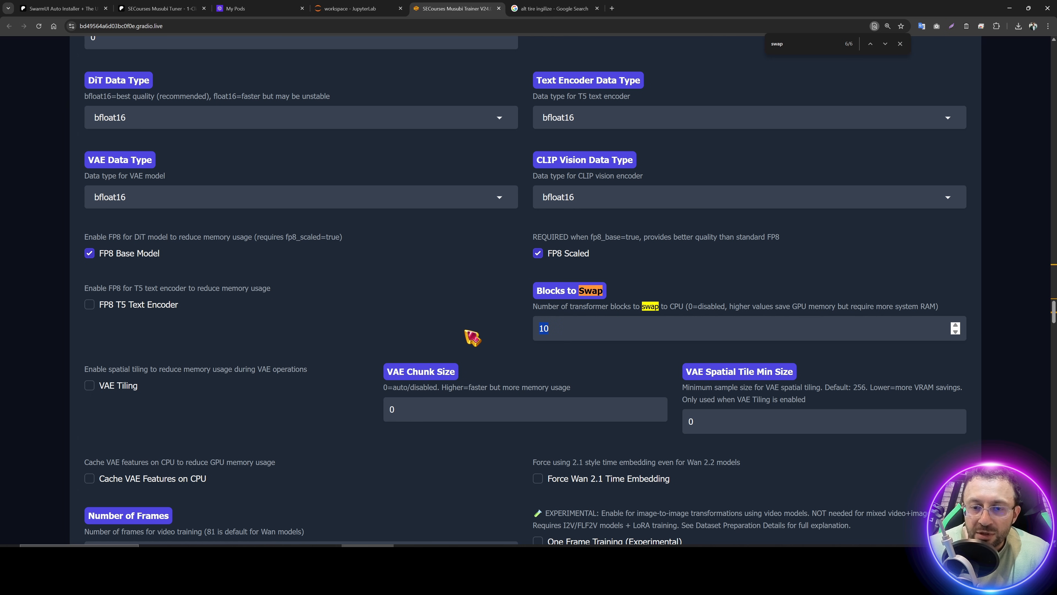
Step: Check the training progress in JupyterLab and review the summary in the model download terminal
{"action": "left_click", "coordinate": [349, 9]}
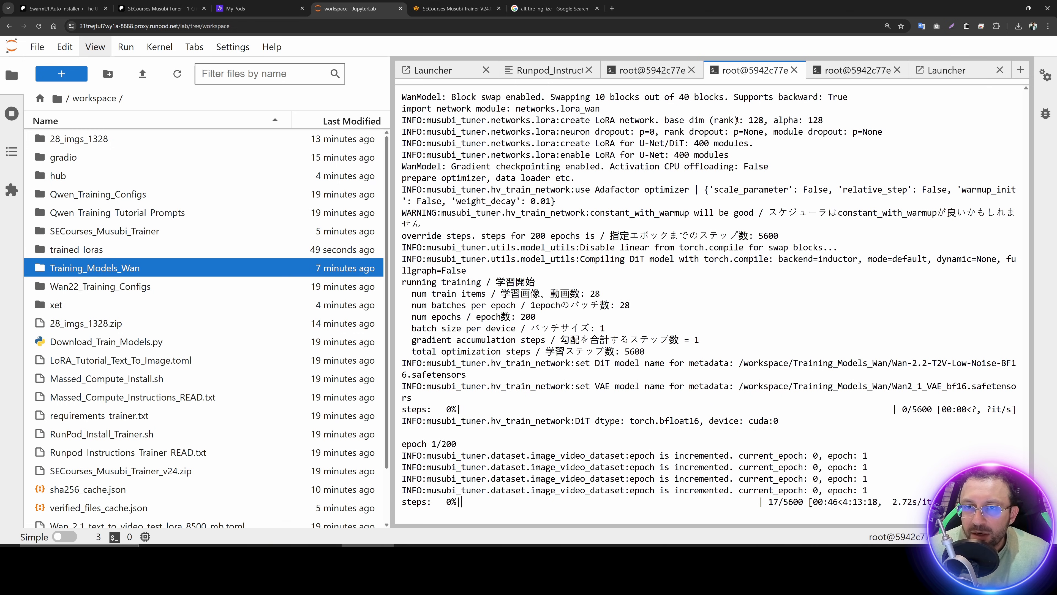
{"action": "left_click", "coordinate": [667, 72]}
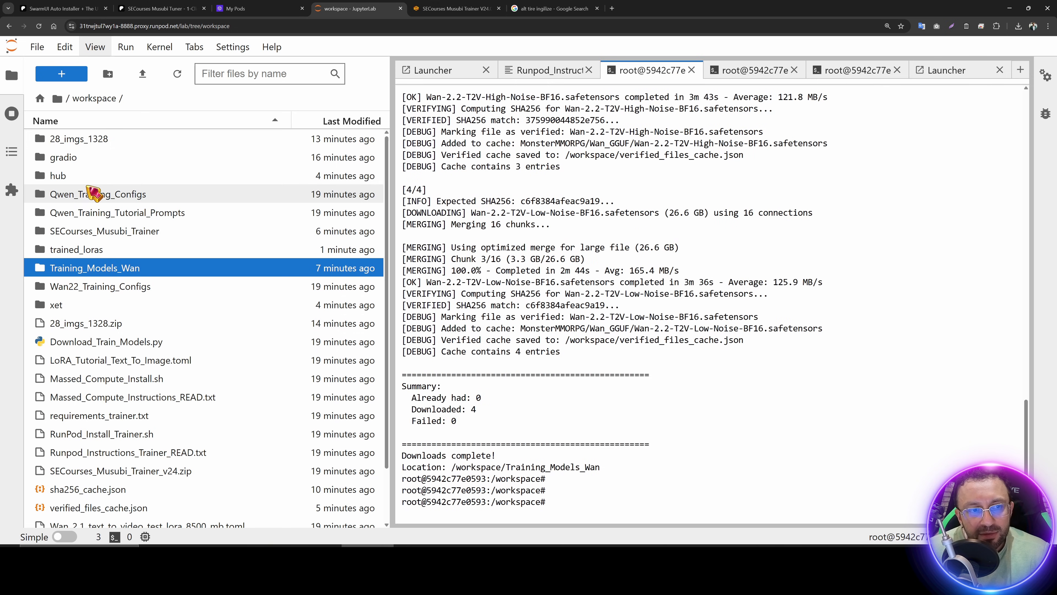
Step: Open the trained_loras folder in JupyterLab and select the older Wan22_Low_Noise_Image_Gen_LoRA_Quality_1 file
{"action": "left_click", "coordinate": [102, 249]}
{"action": "double_click", "coordinate": [109, 249]}
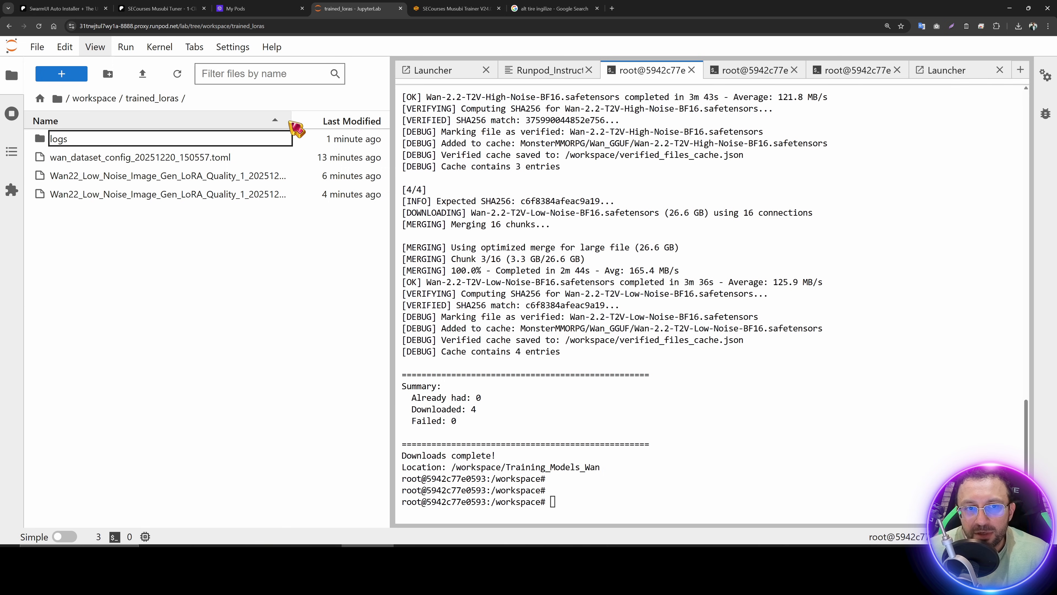
{"action": "left_click", "coordinate": [250, 177]}
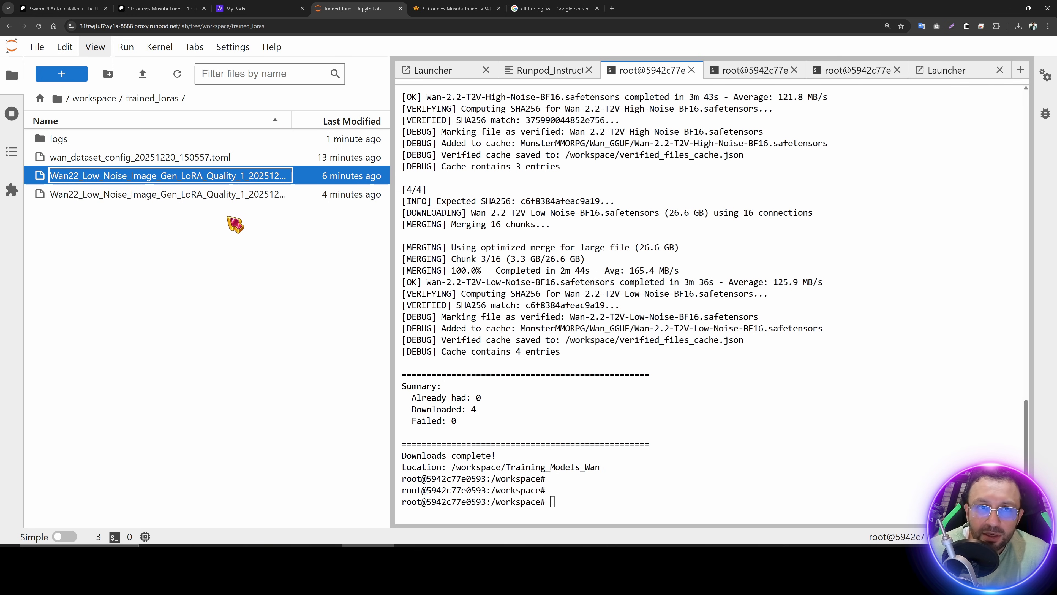
{"action": "key", "text": "alt+Tab"}
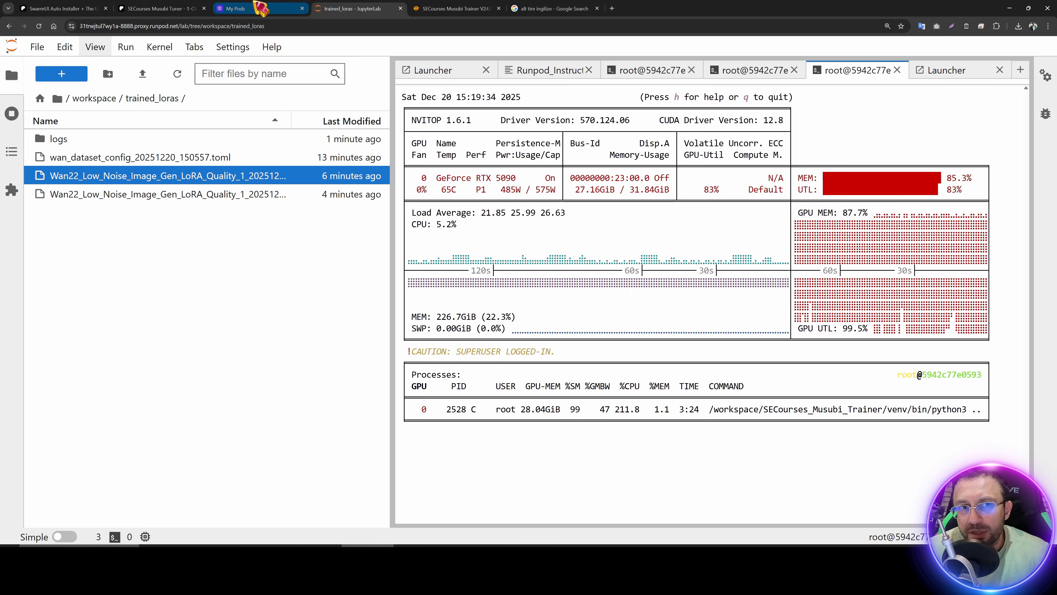
Step: Check the running H200 NVL instance on Massed Compute and display the management options of the RTX 5090 pod in RunPod
{"action": "left_click", "coordinate": [258, 8]}
{"action": "left_click", "coordinate": [1002, 163]}
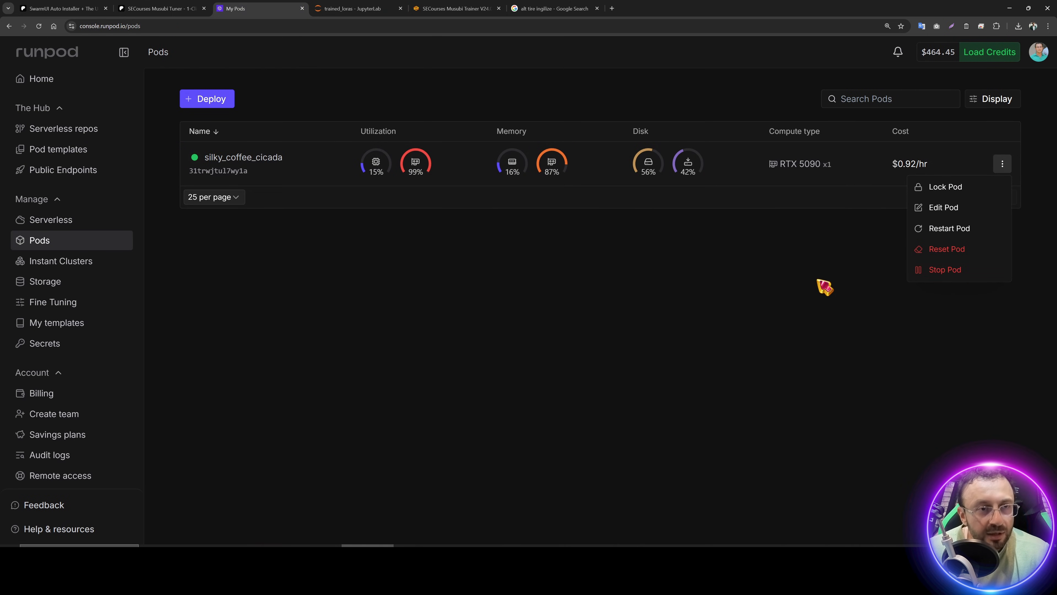
{"action": "left_click", "coordinate": [440, 279]}
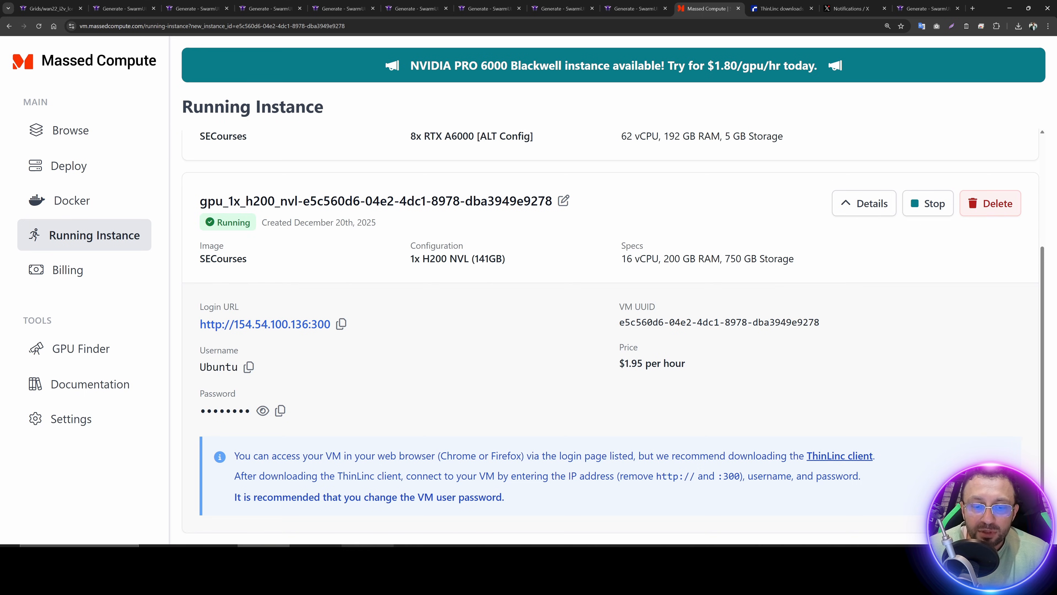
{"action": "left_click", "coordinate": [368, 546]}
{"action": "left_click", "coordinate": [1002, 164]}
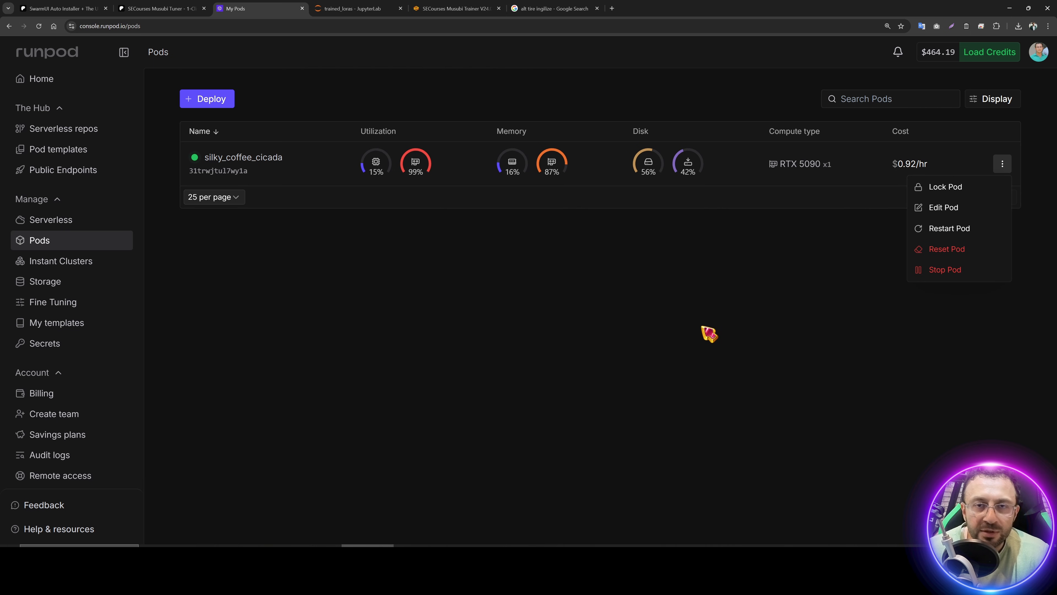
Step: Switch to YouTube and browse the latest videos of the SECourses channel
{"action": "key", "text": "alt+Tab"}
{"action": "scroll", "coordinate": [515, 325], "scroll_direction": "up", "scroll_amount": 2}
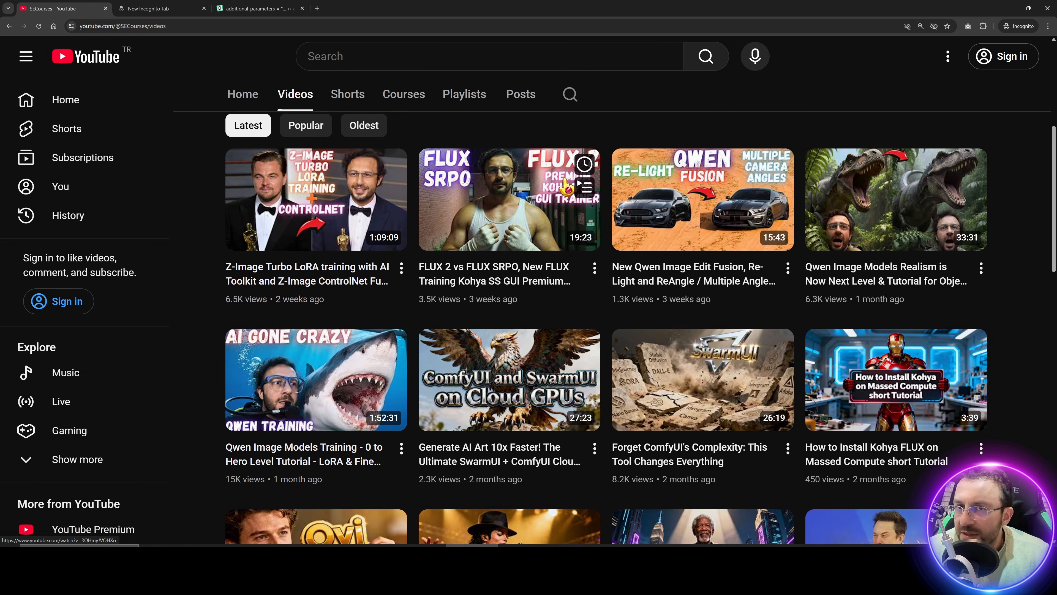